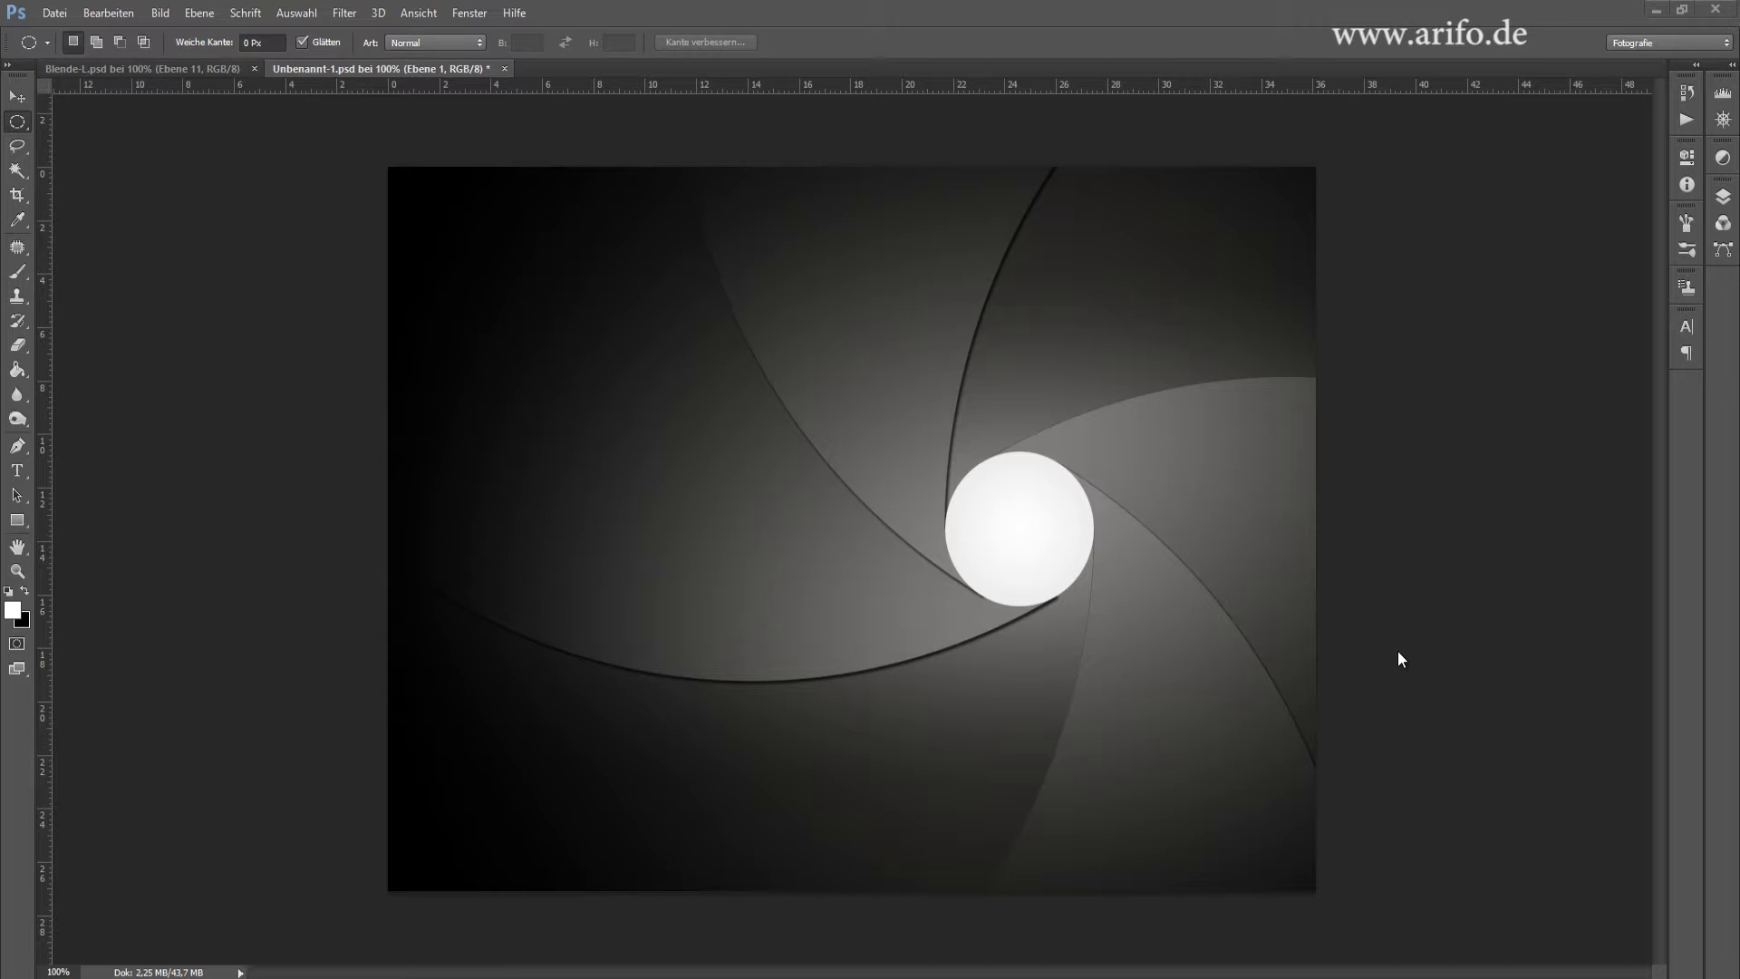
- Show the finished Blende-1.psd aperture collage example
{"action": "left_click", "coordinate": [177, 73]}
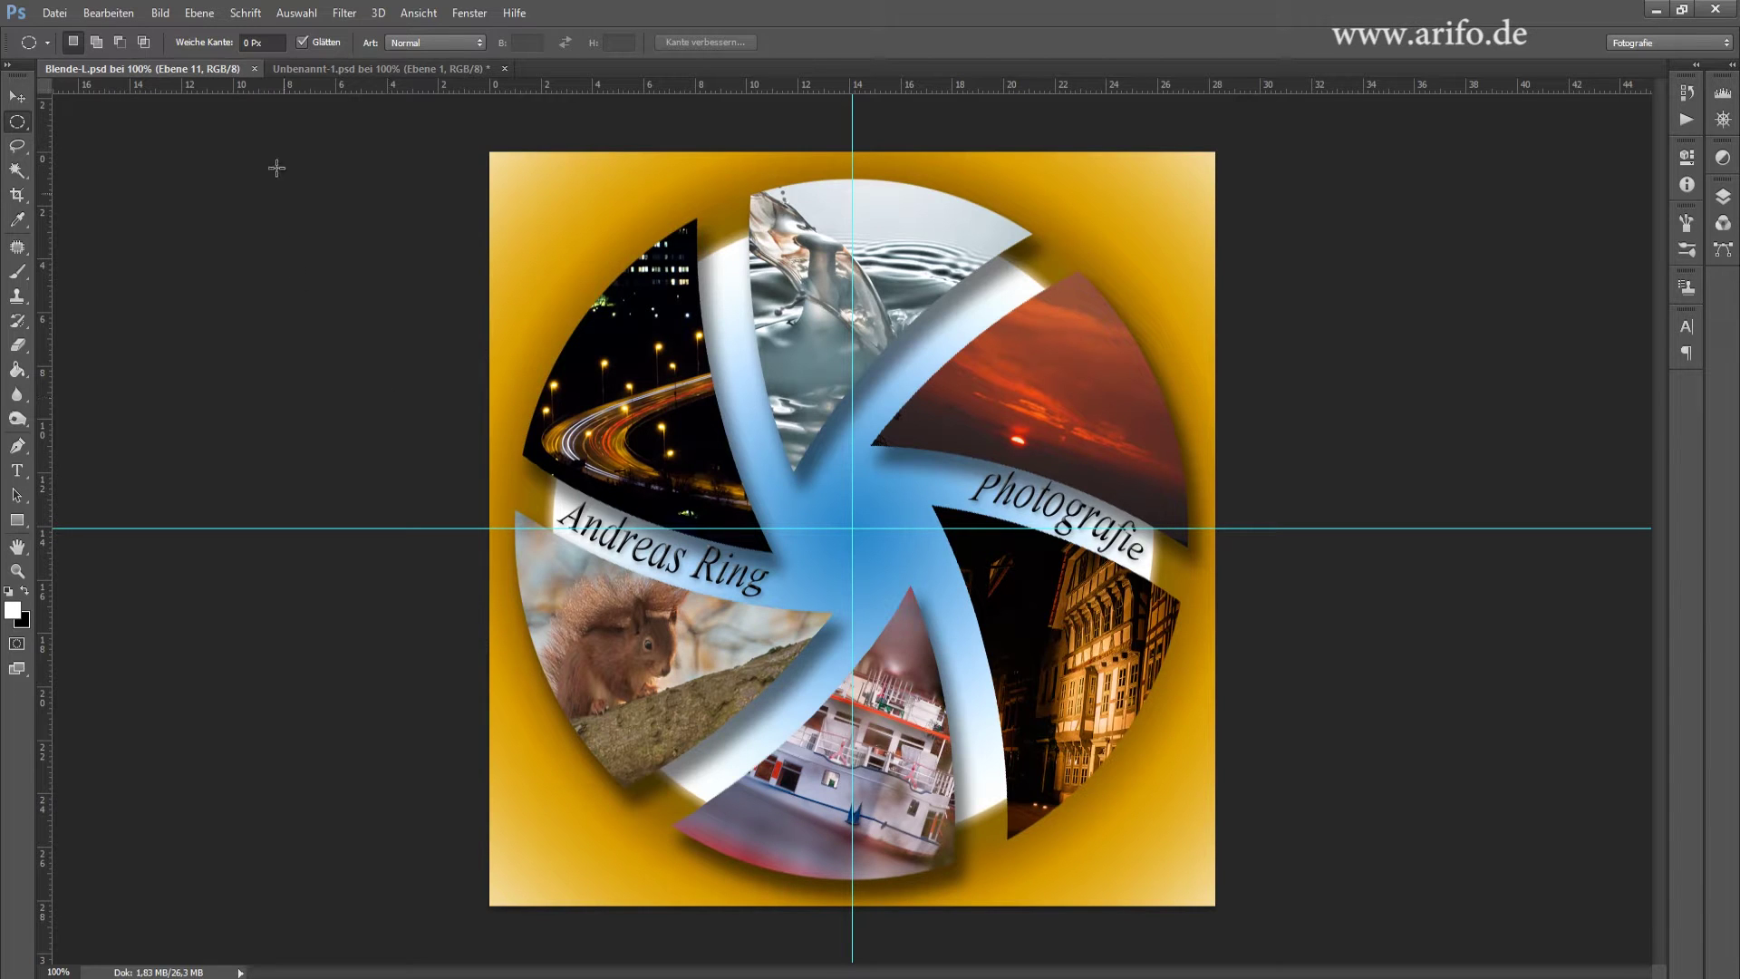
- Close the examples and create a new 1000 × 1000 px document with a white background
{"action": "left_click", "coordinate": [252, 70]}
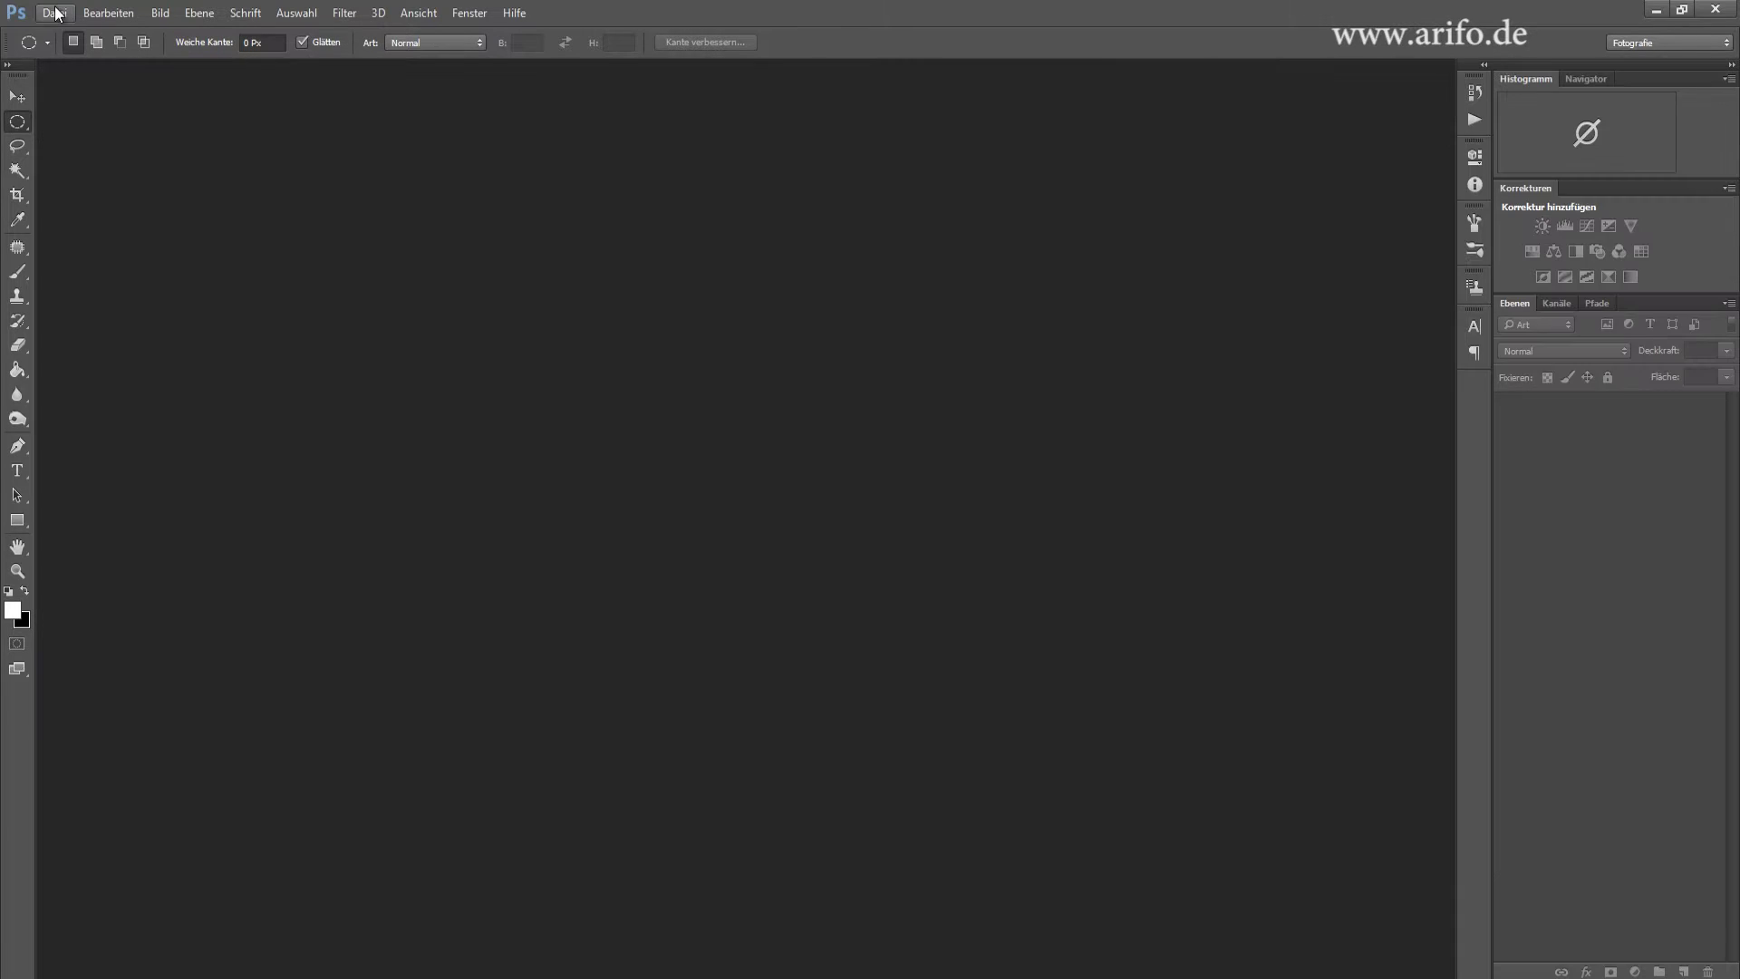
{"action": "left_click", "coordinate": [55, 13]}
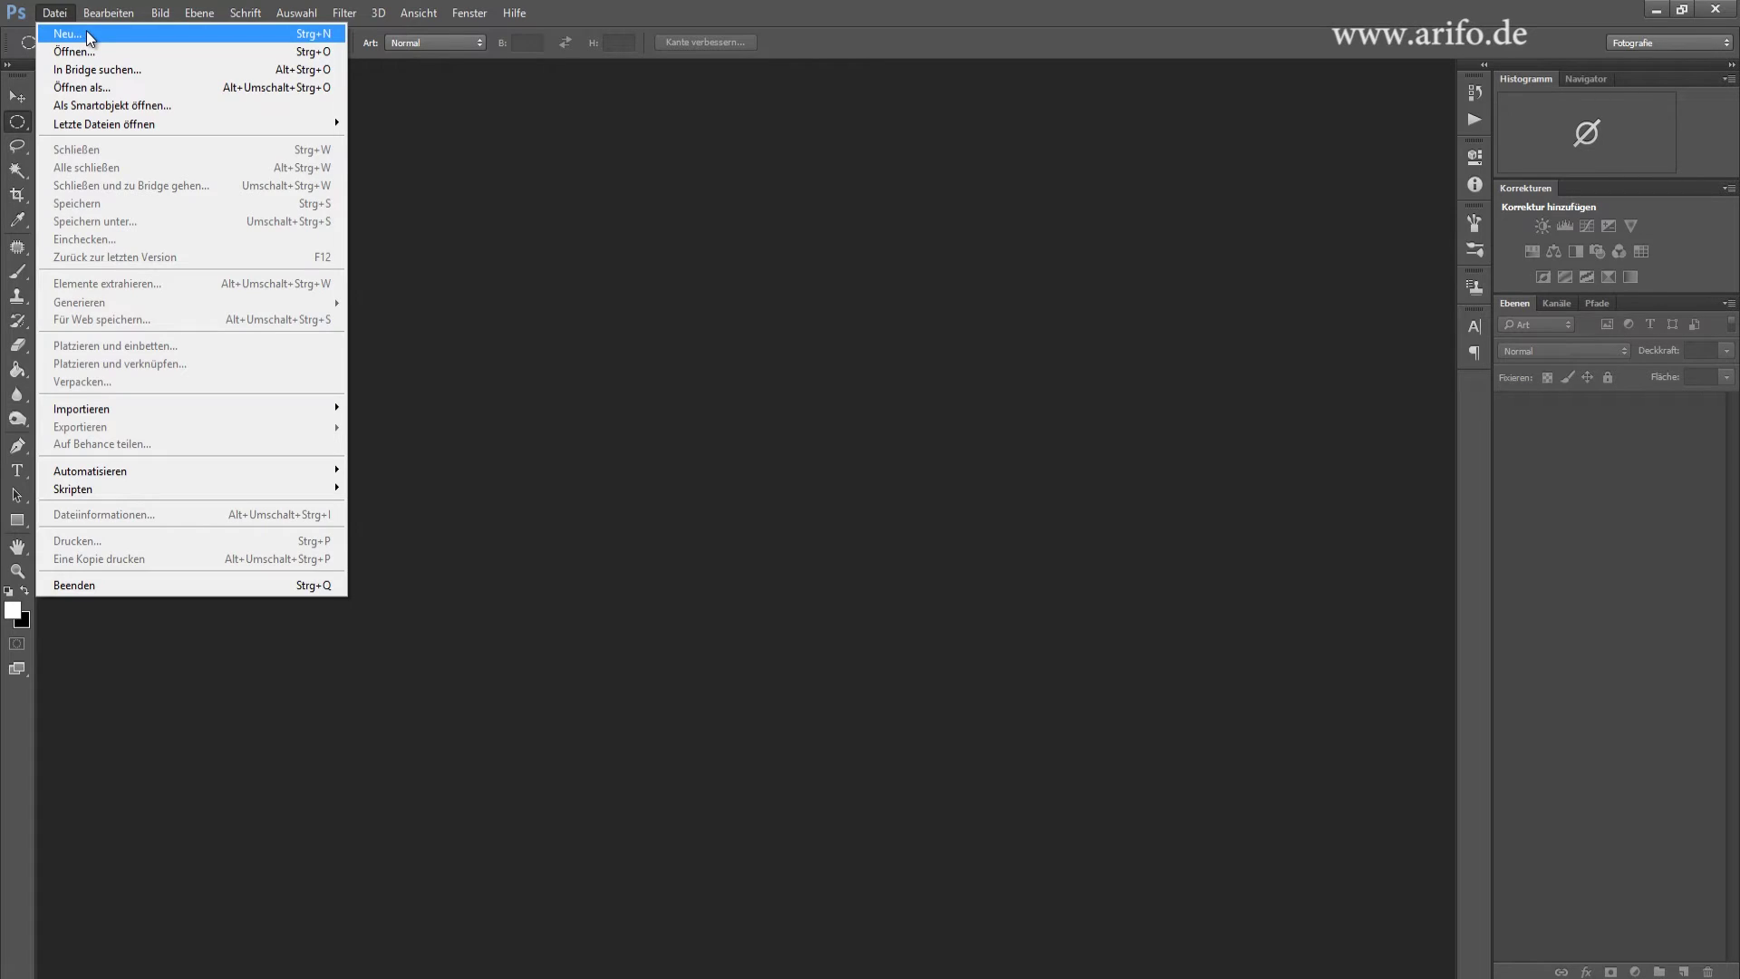
{"action": "left_click", "coordinate": [85, 32]}
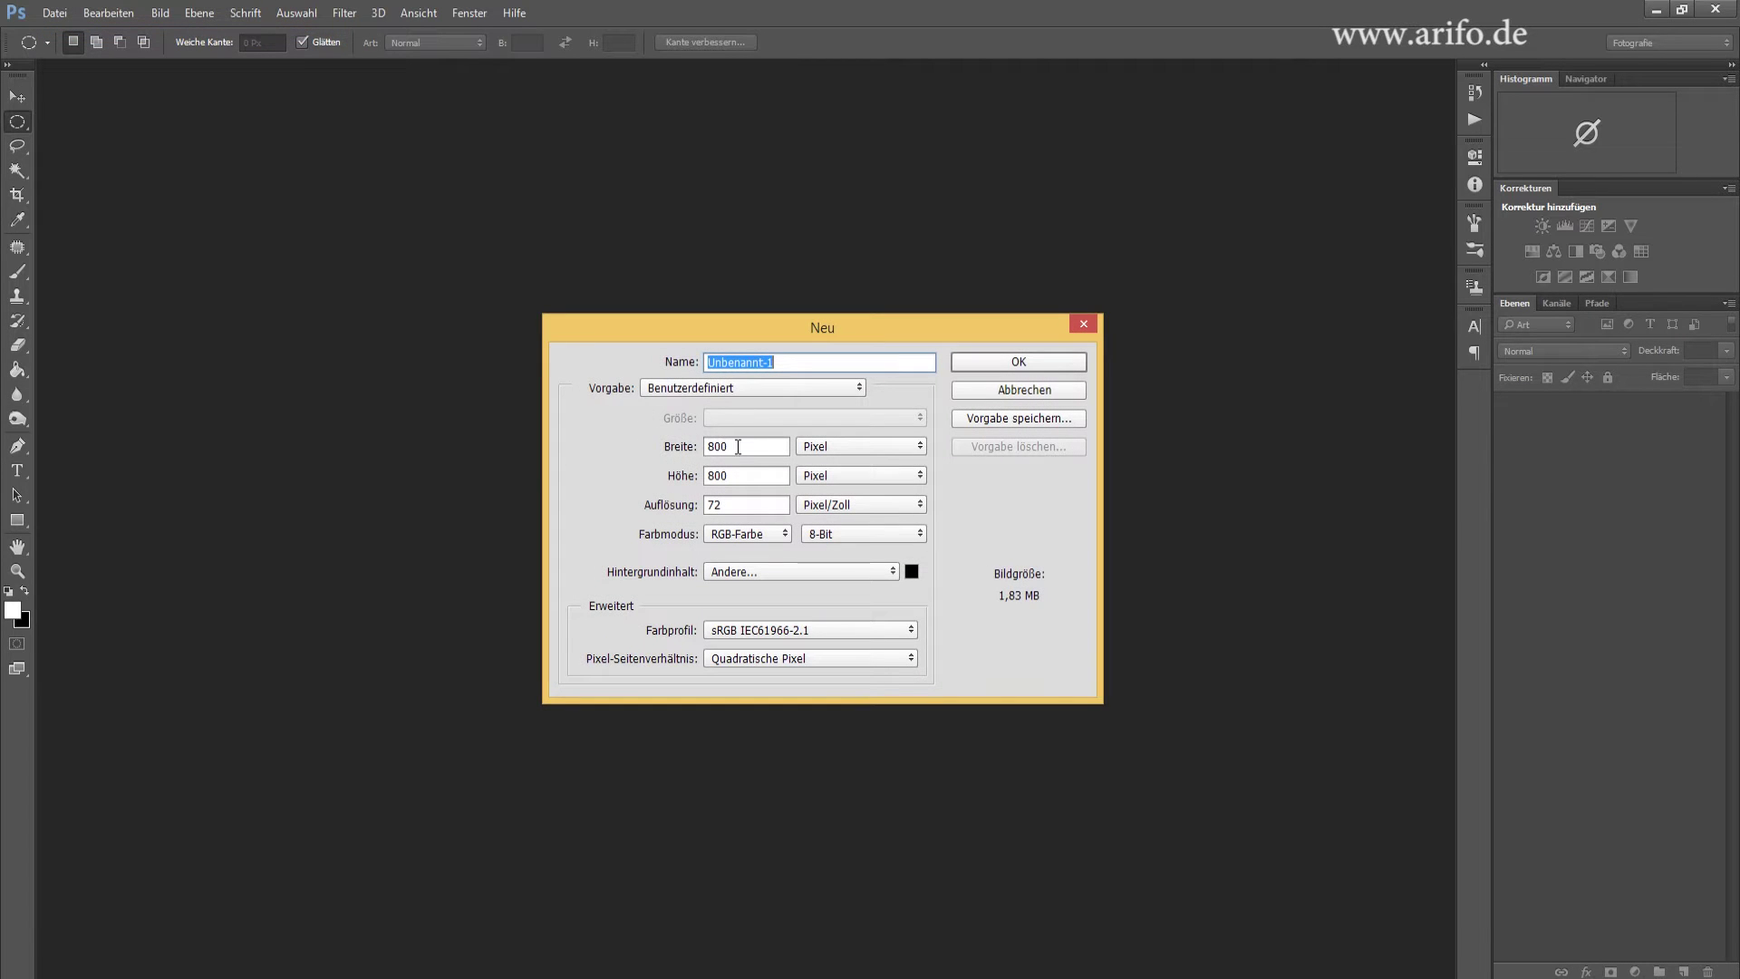
{"action": "left_click", "coordinate": [664, 449]}
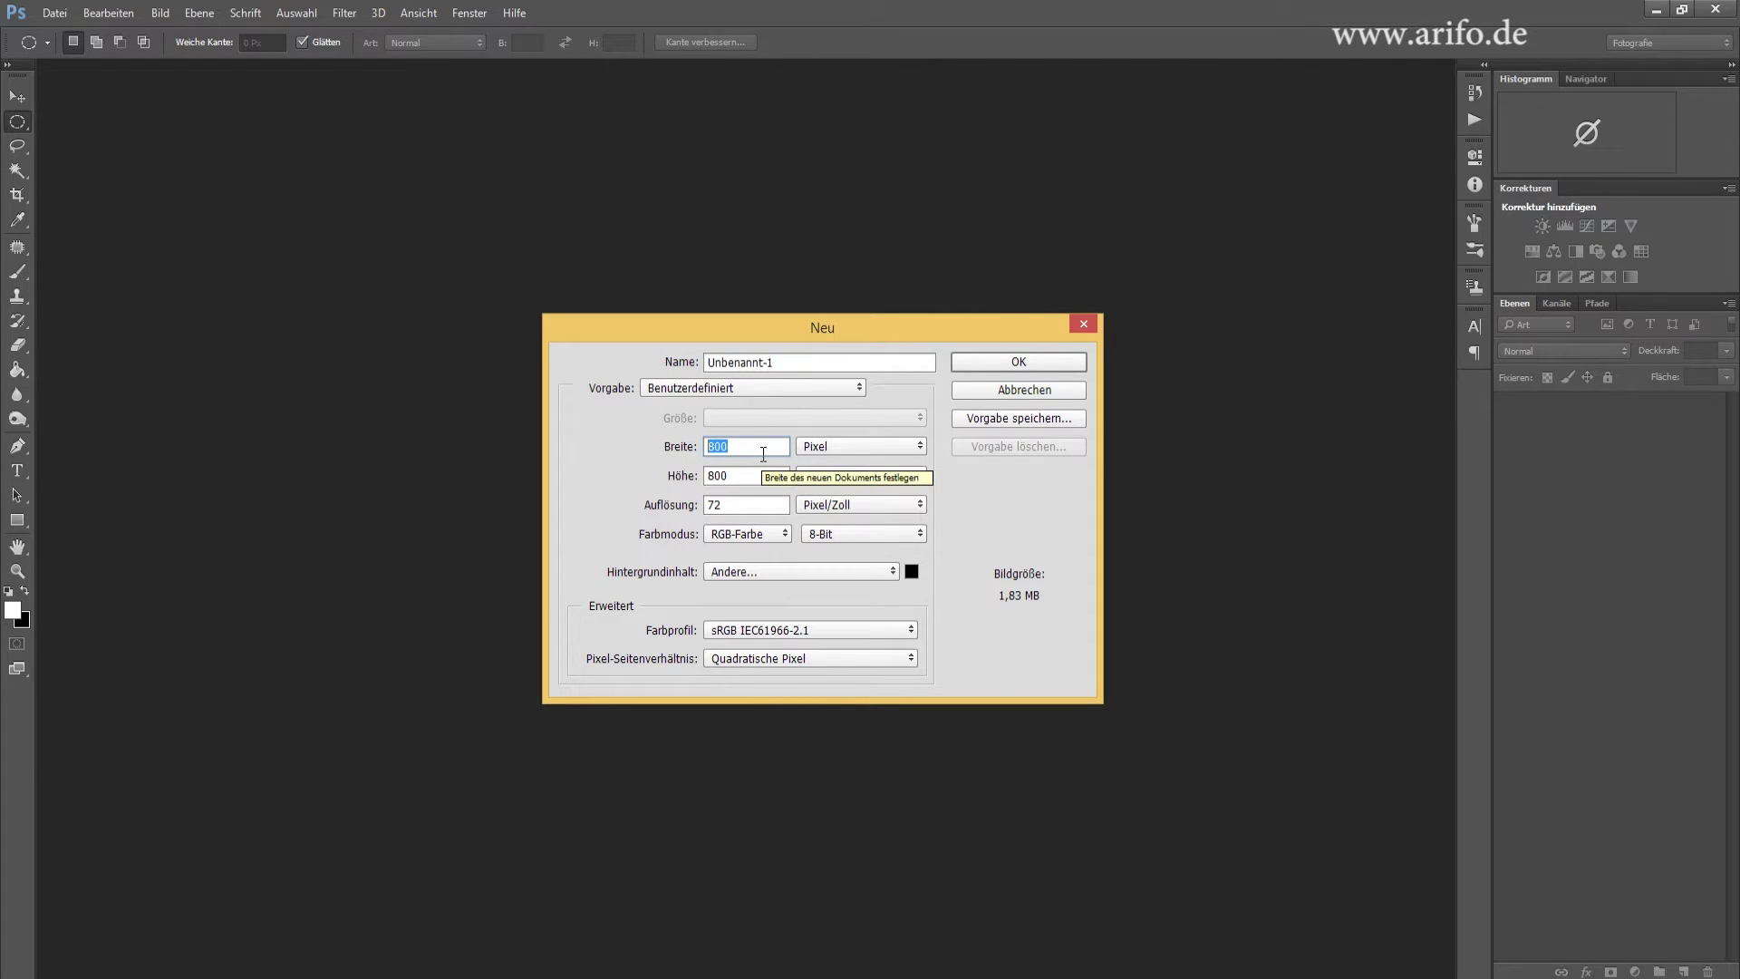
{"action": "type", "text": "1000"}
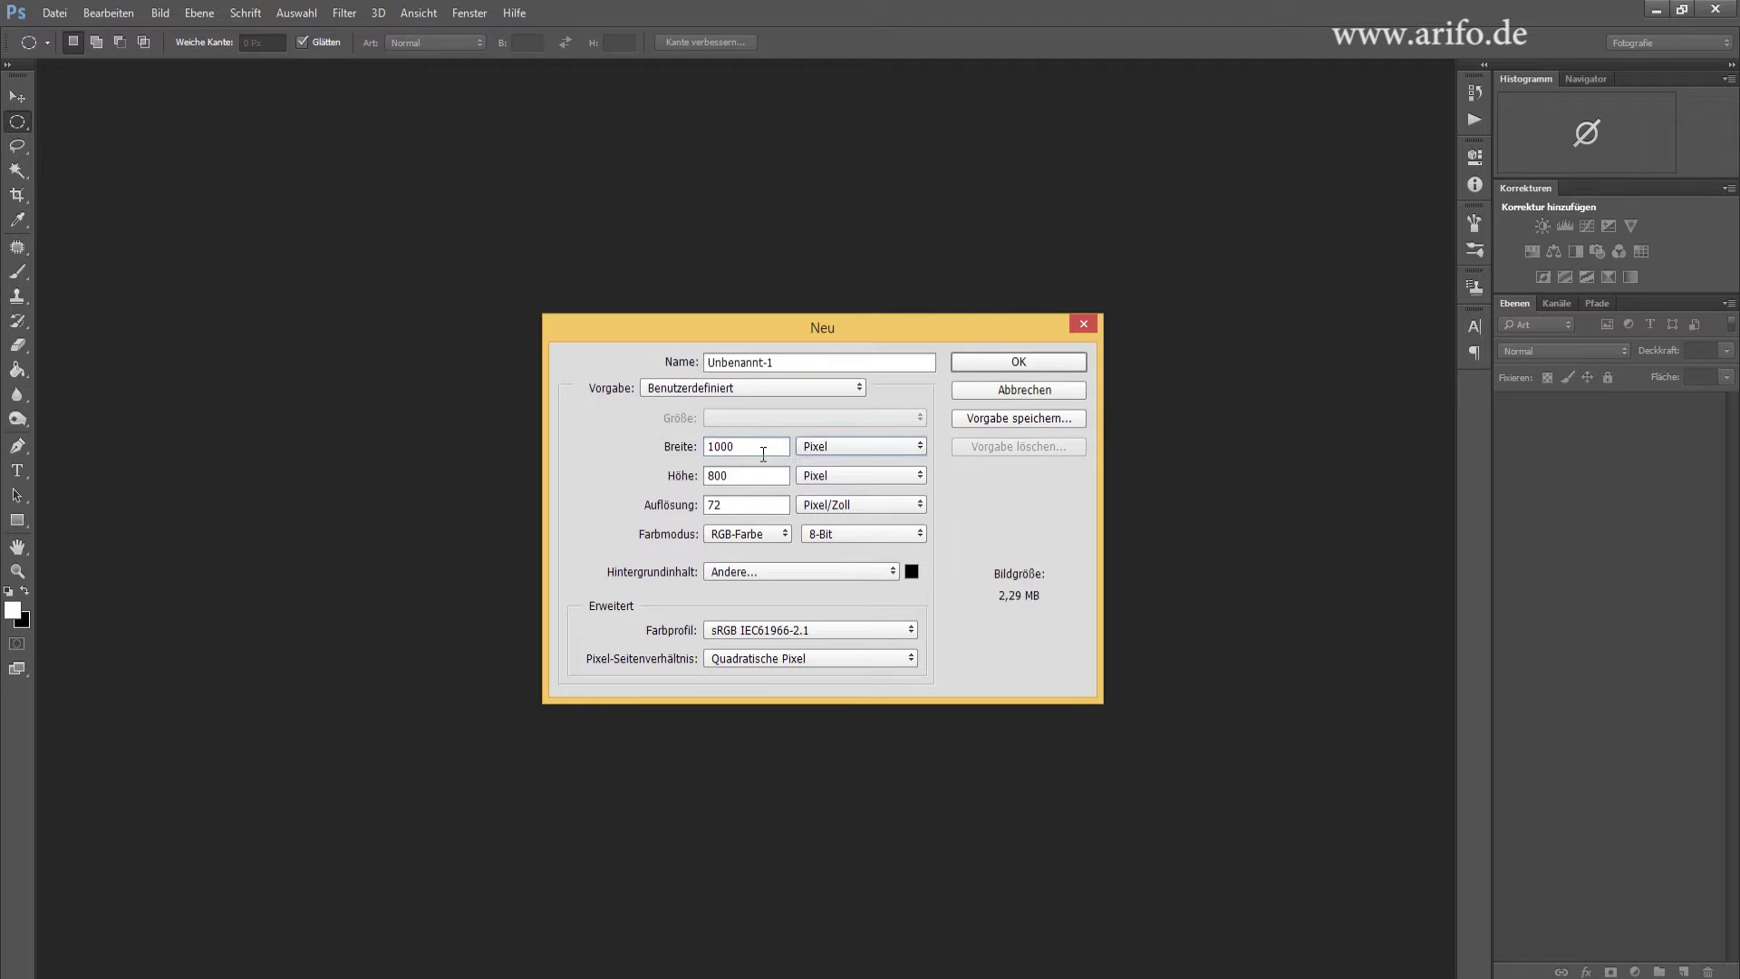
{"action": "key", "text": "Tab"}
{"action": "type", "text": "1000"}
{"action": "left_click", "coordinate": [759, 569]}
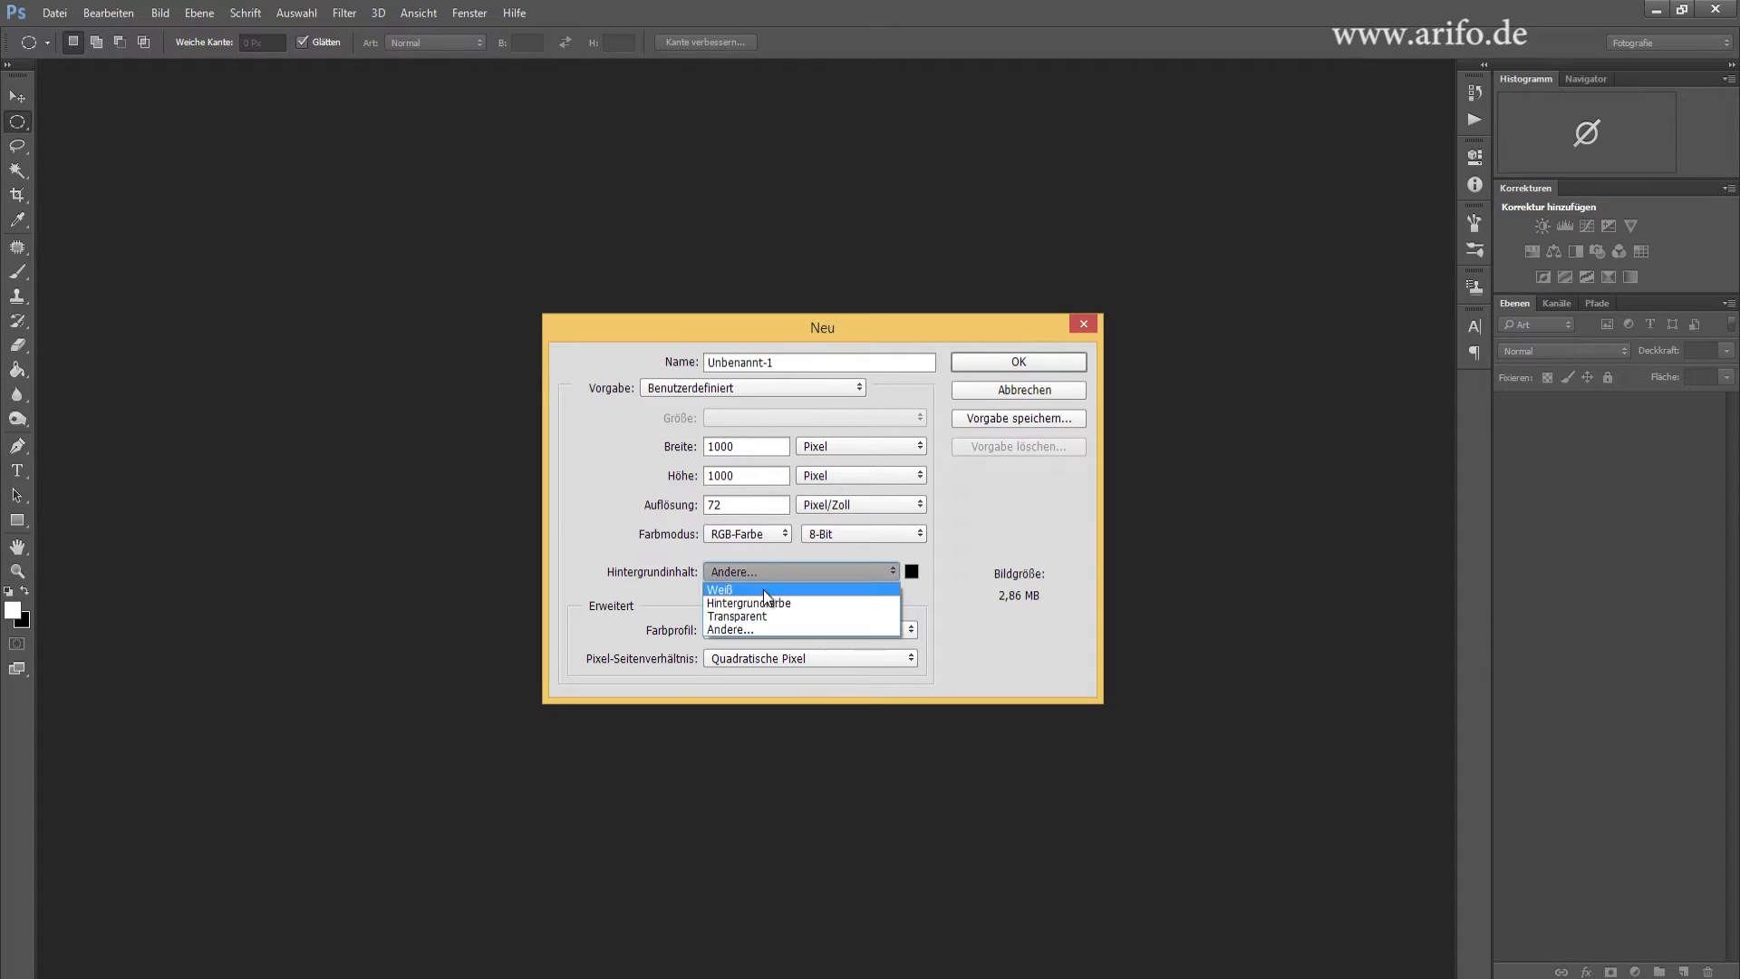
{"action": "left_click", "coordinate": [824, 589]}
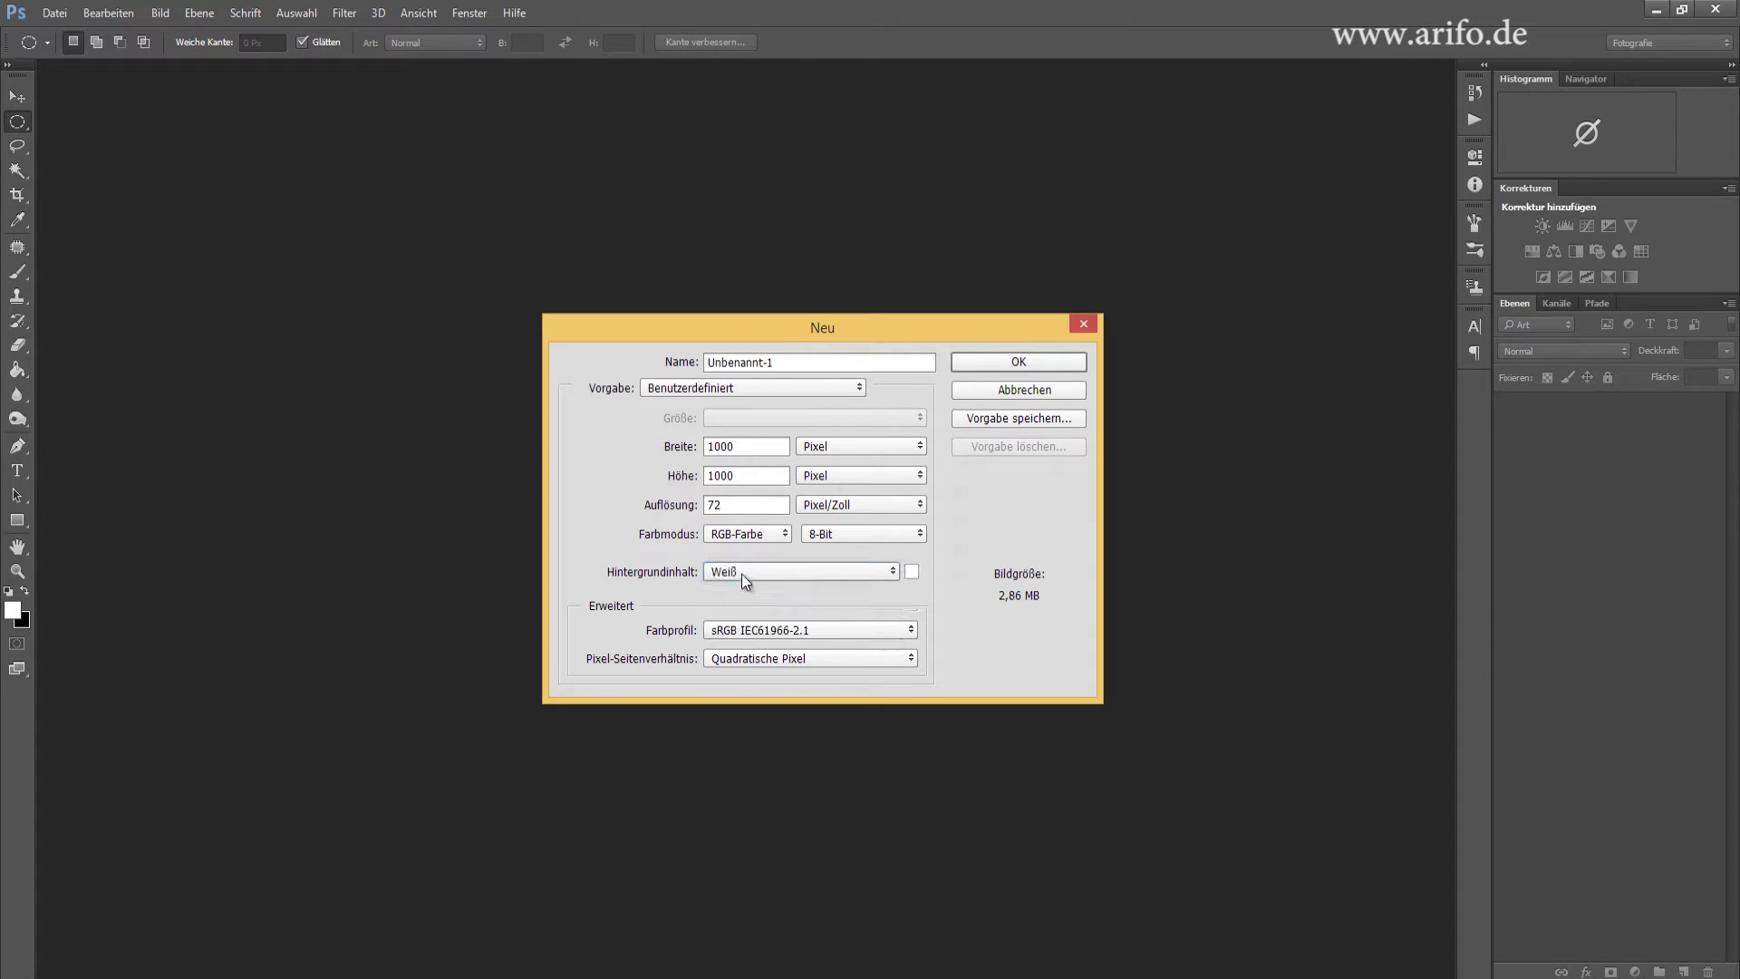
{"action": "left_click", "coordinate": [1002, 361]}
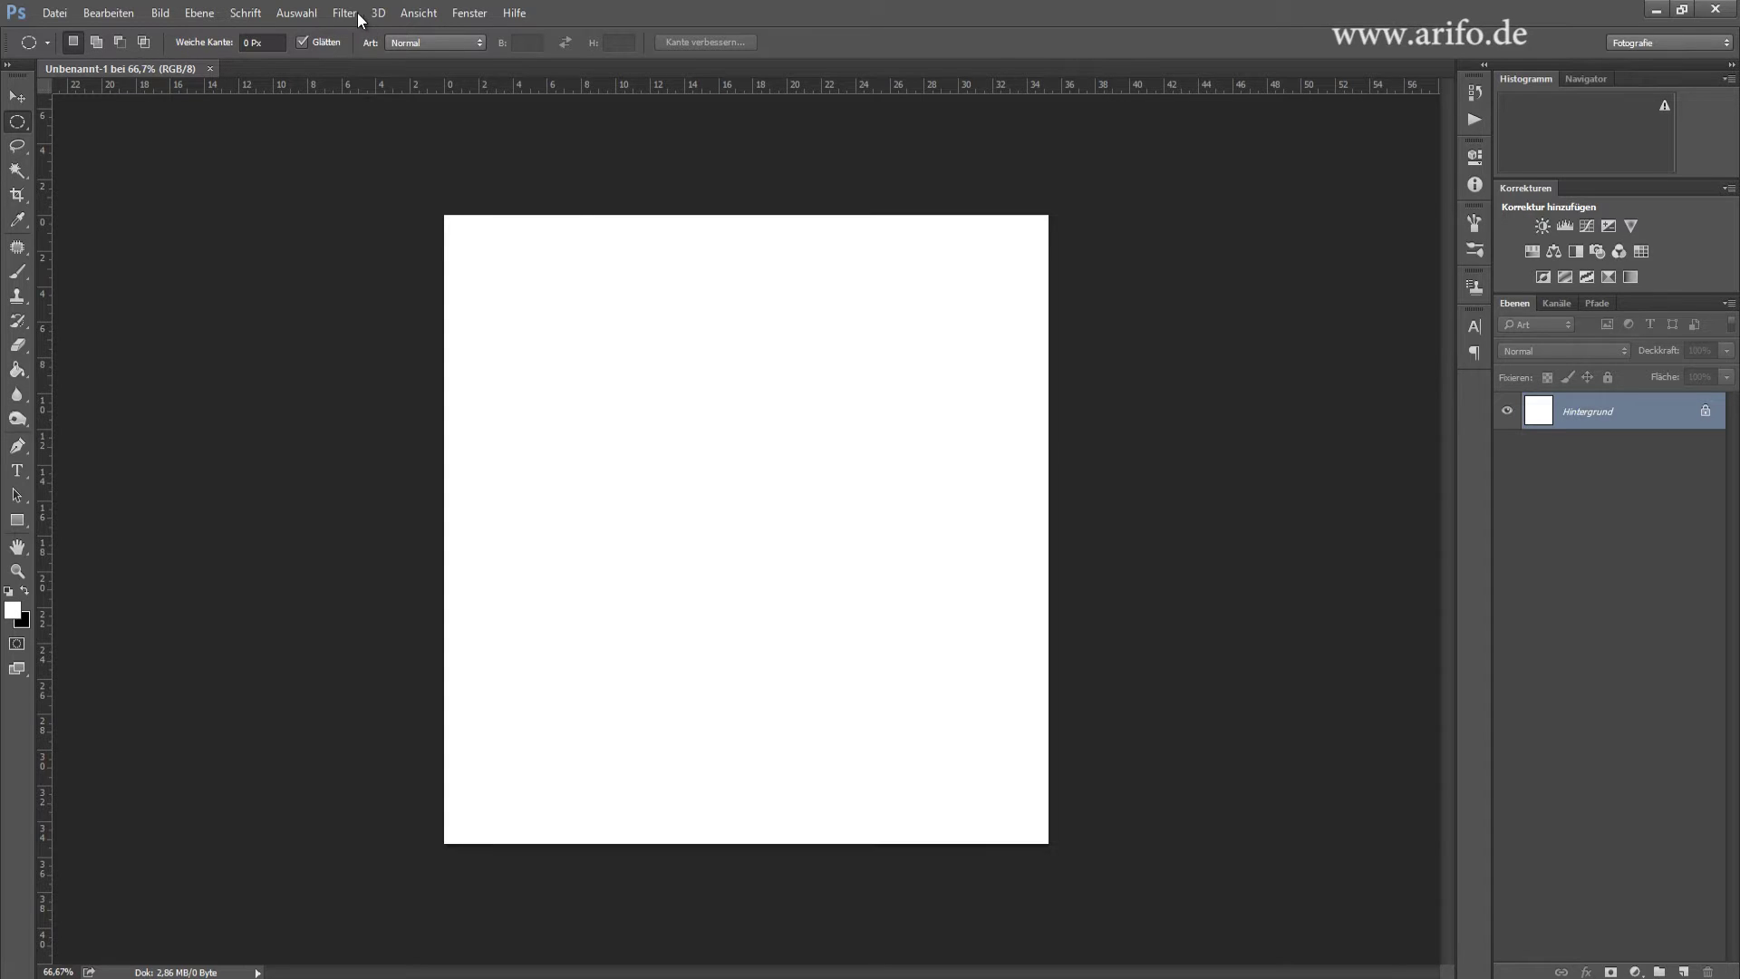
- Add a vertical guide at 50% of the canvas
{"action": "left_click", "coordinate": [418, 13]}
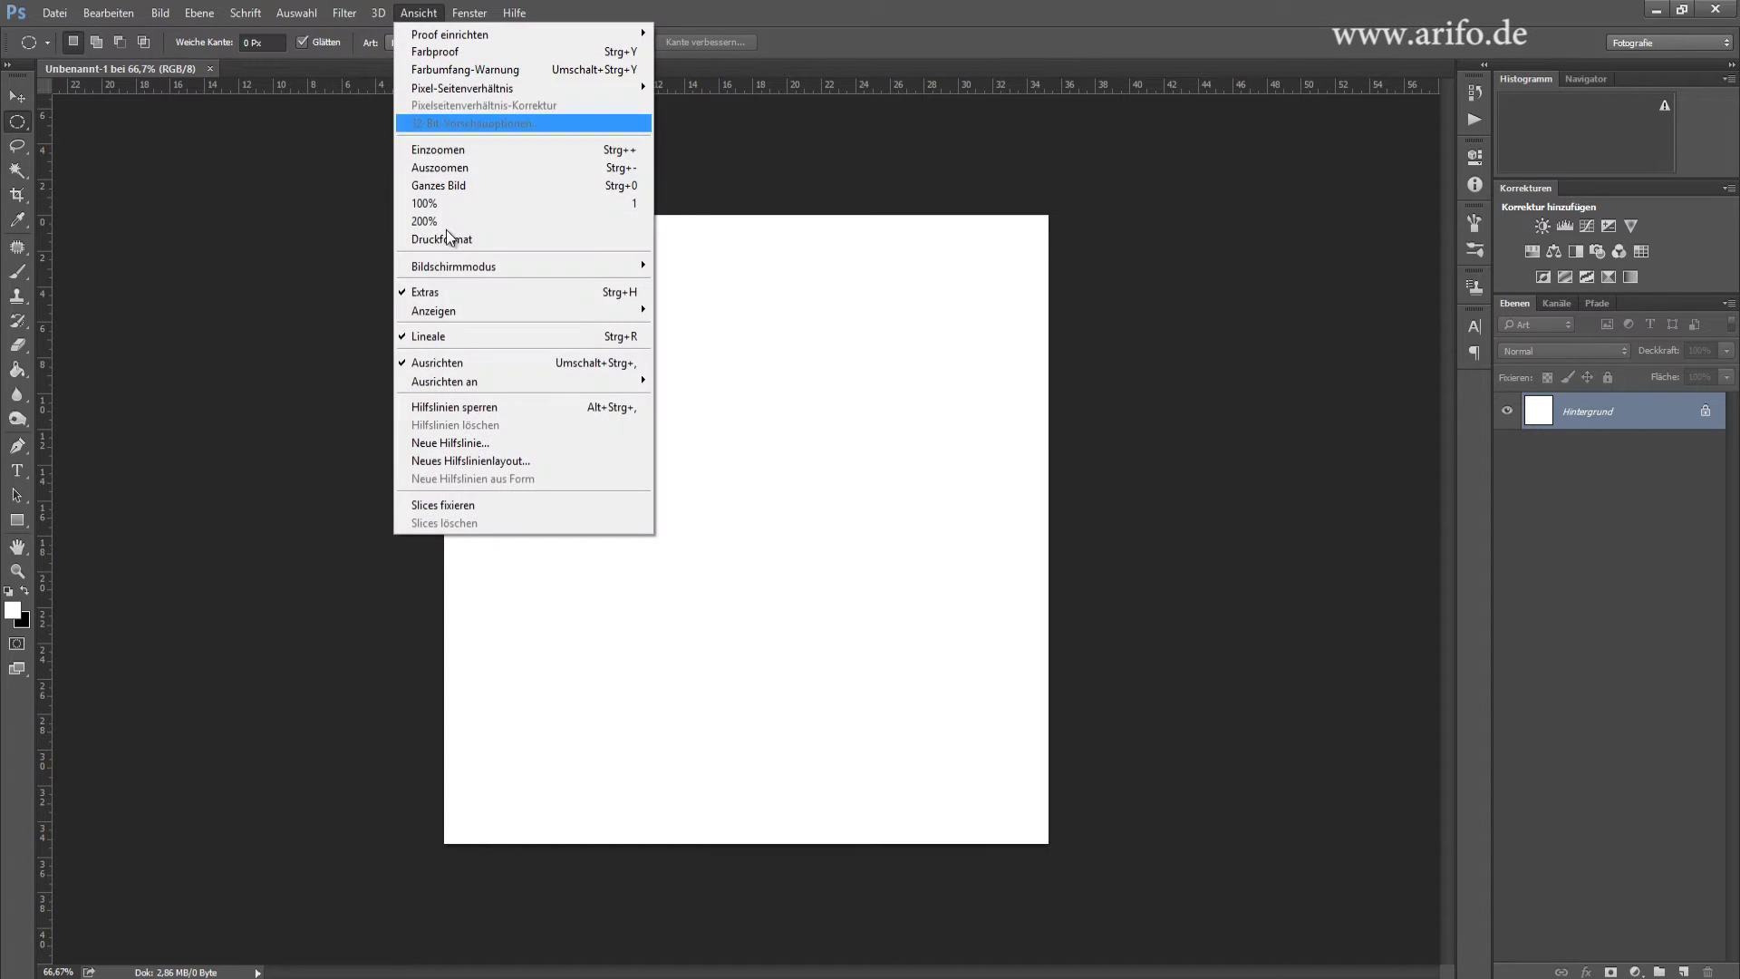
{"action": "left_click", "coordinate": [504, 442]}
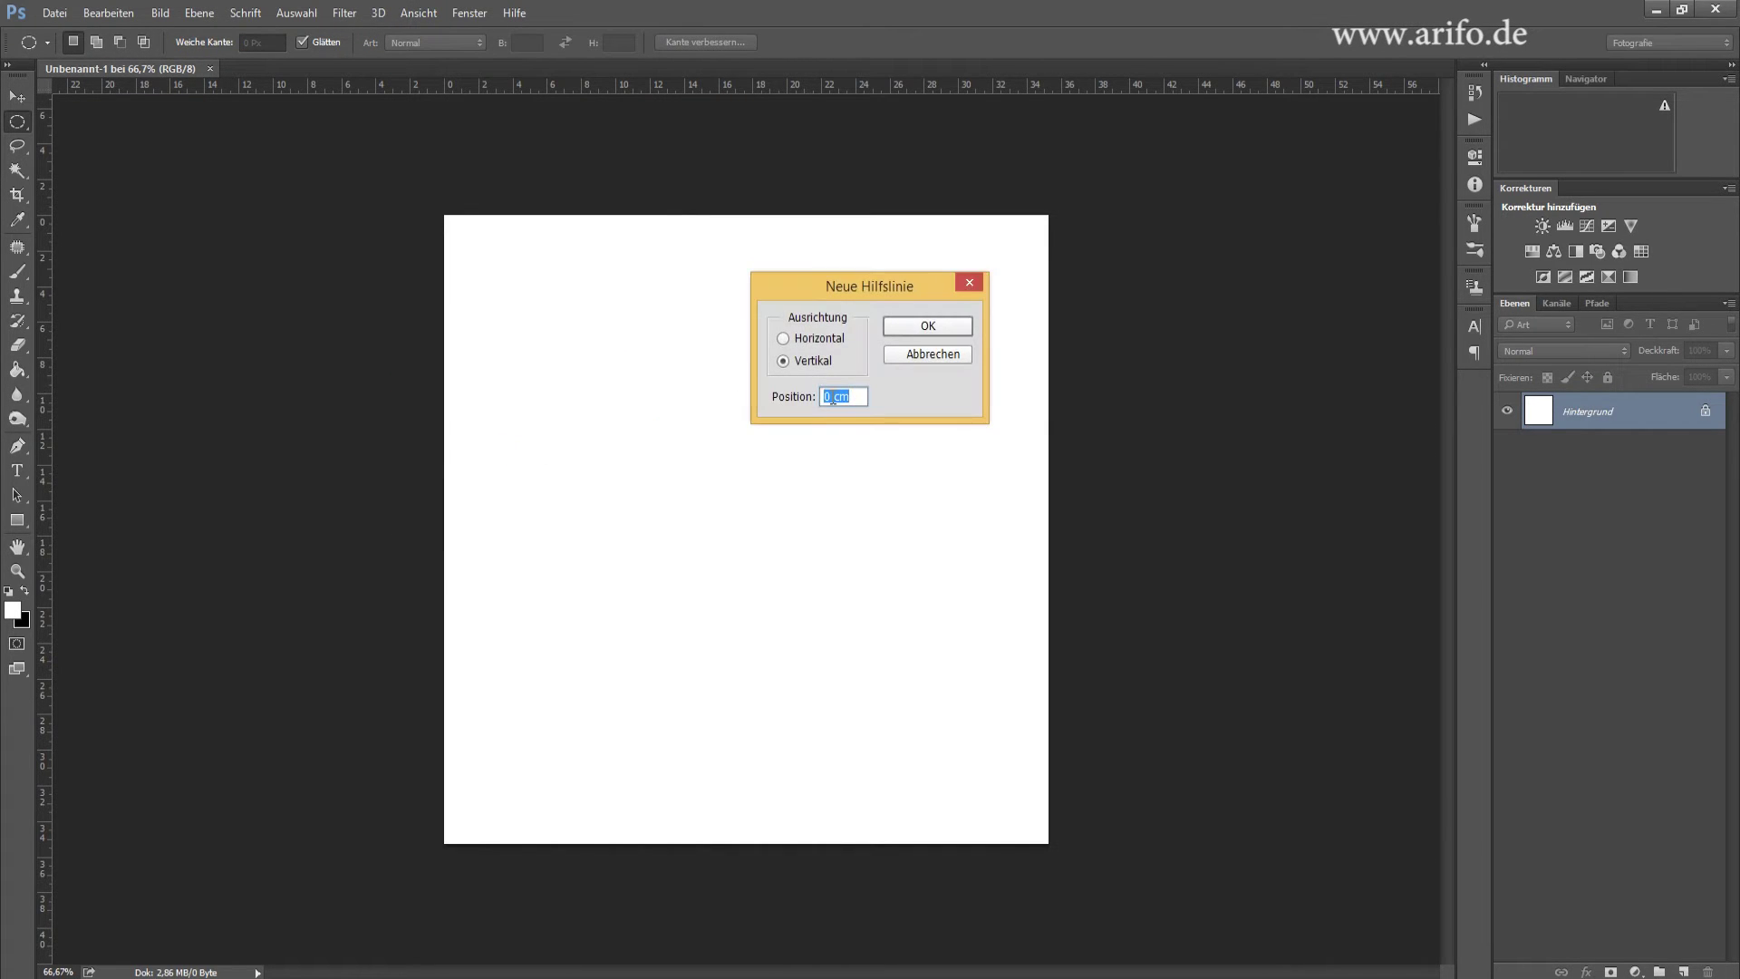
{"action": "type", "text": "50"}
{"action": "key", "text": "Return"}
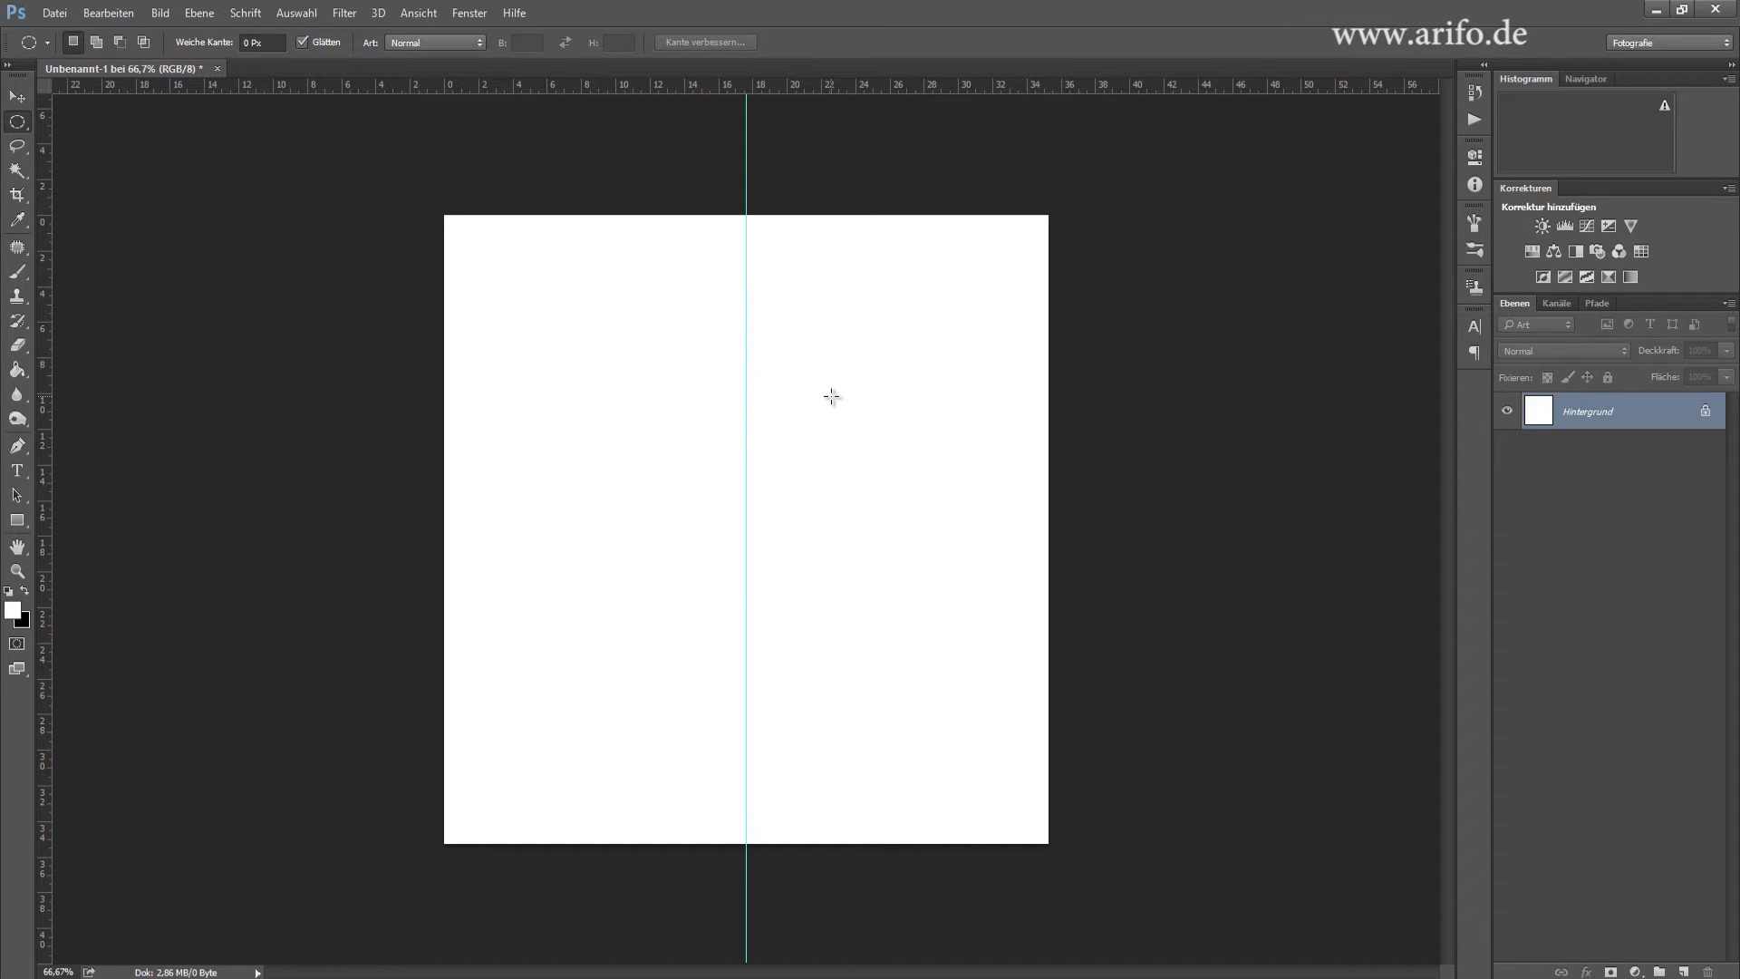
- Add a horizontal guide at 50%, then add a new empty layer
{"action": "left_click", "coordinate": [418, 12]}
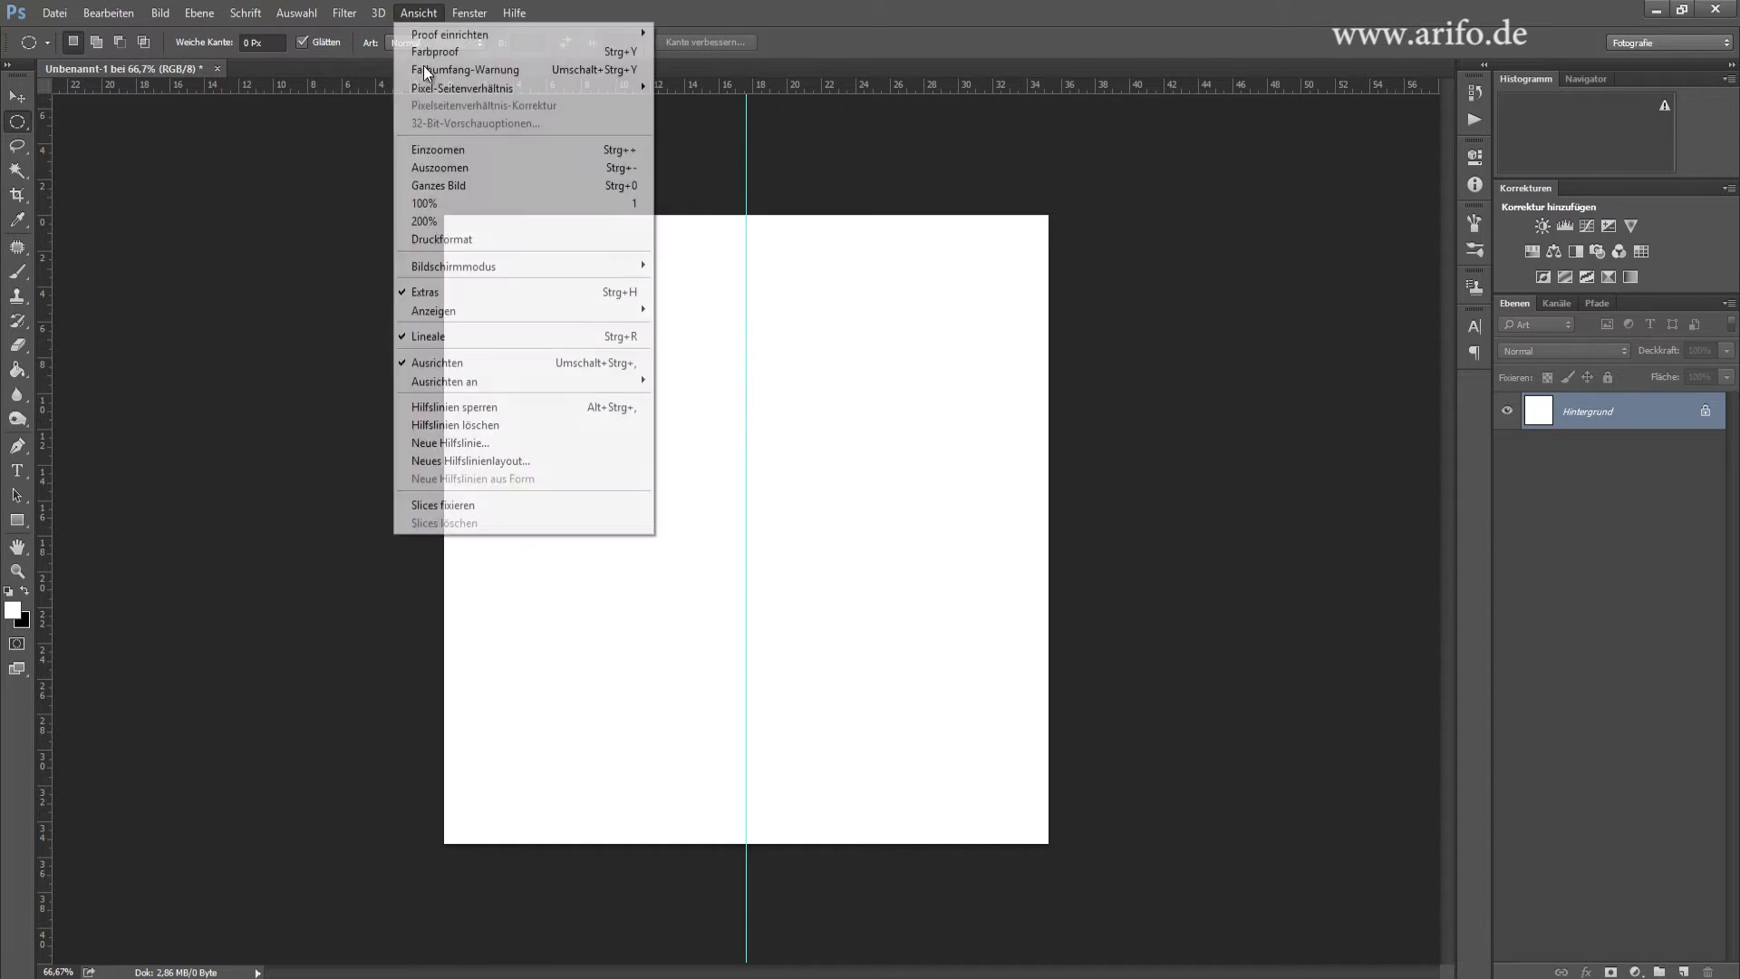
{"action": "left_click", "coordinate": [513, 443]}
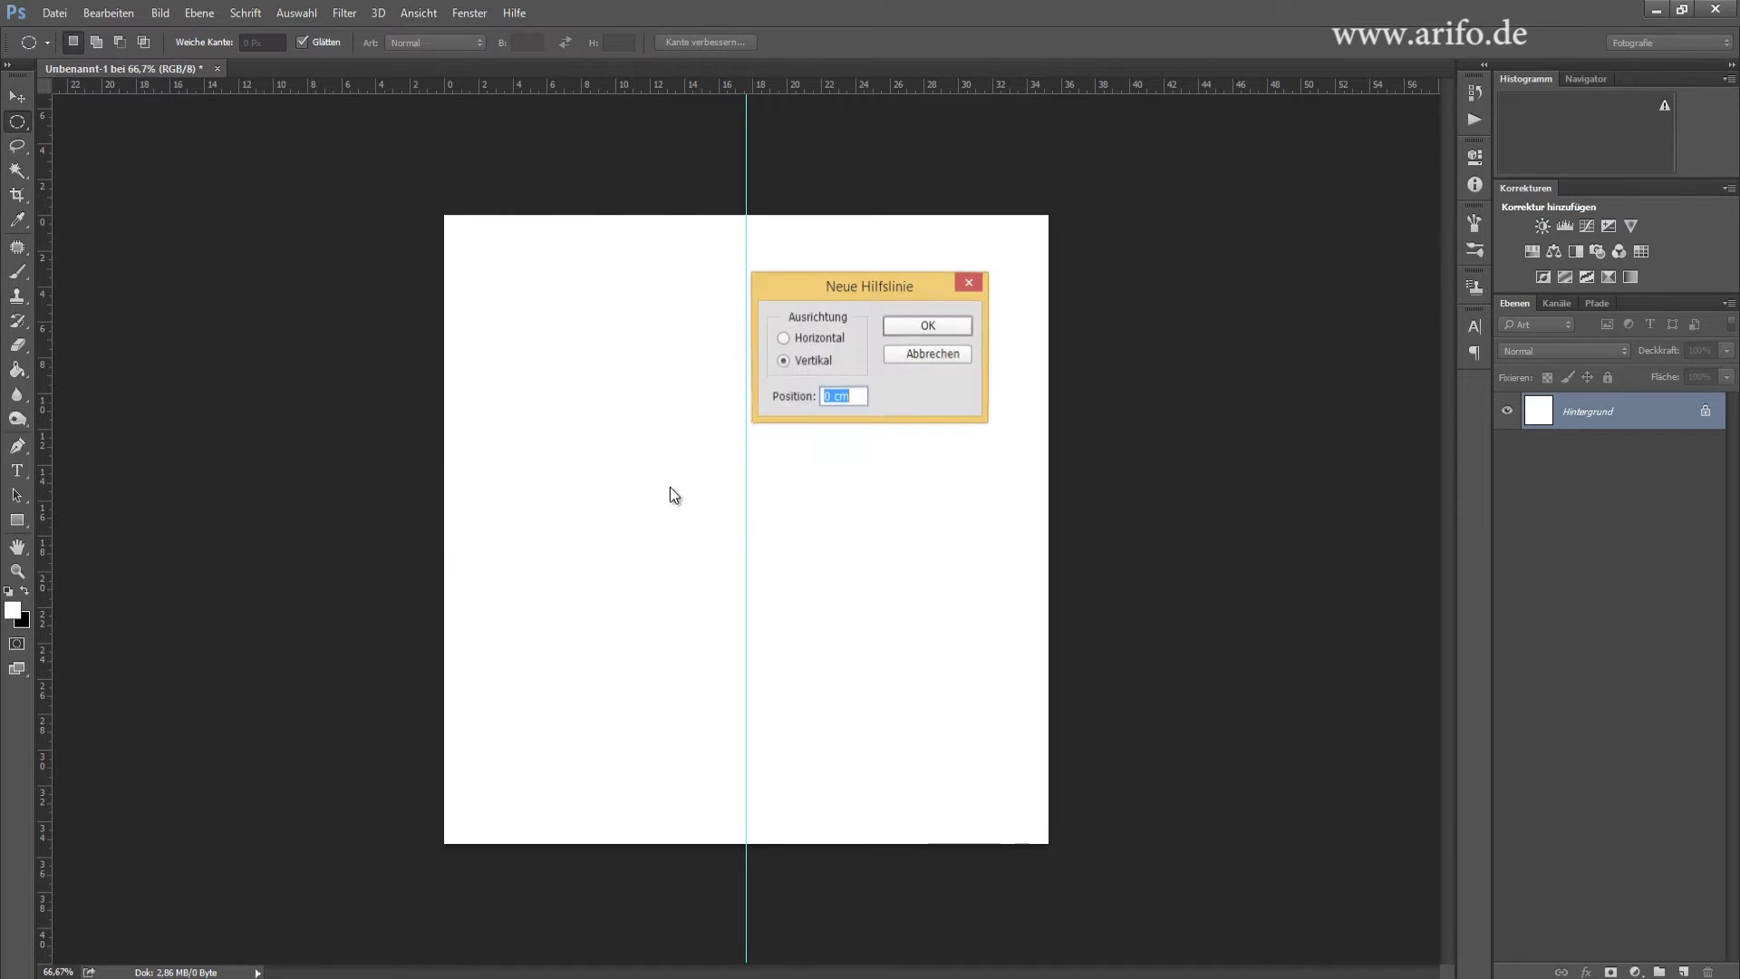
{"action": "left_click", "coordinate": [825, 338]}
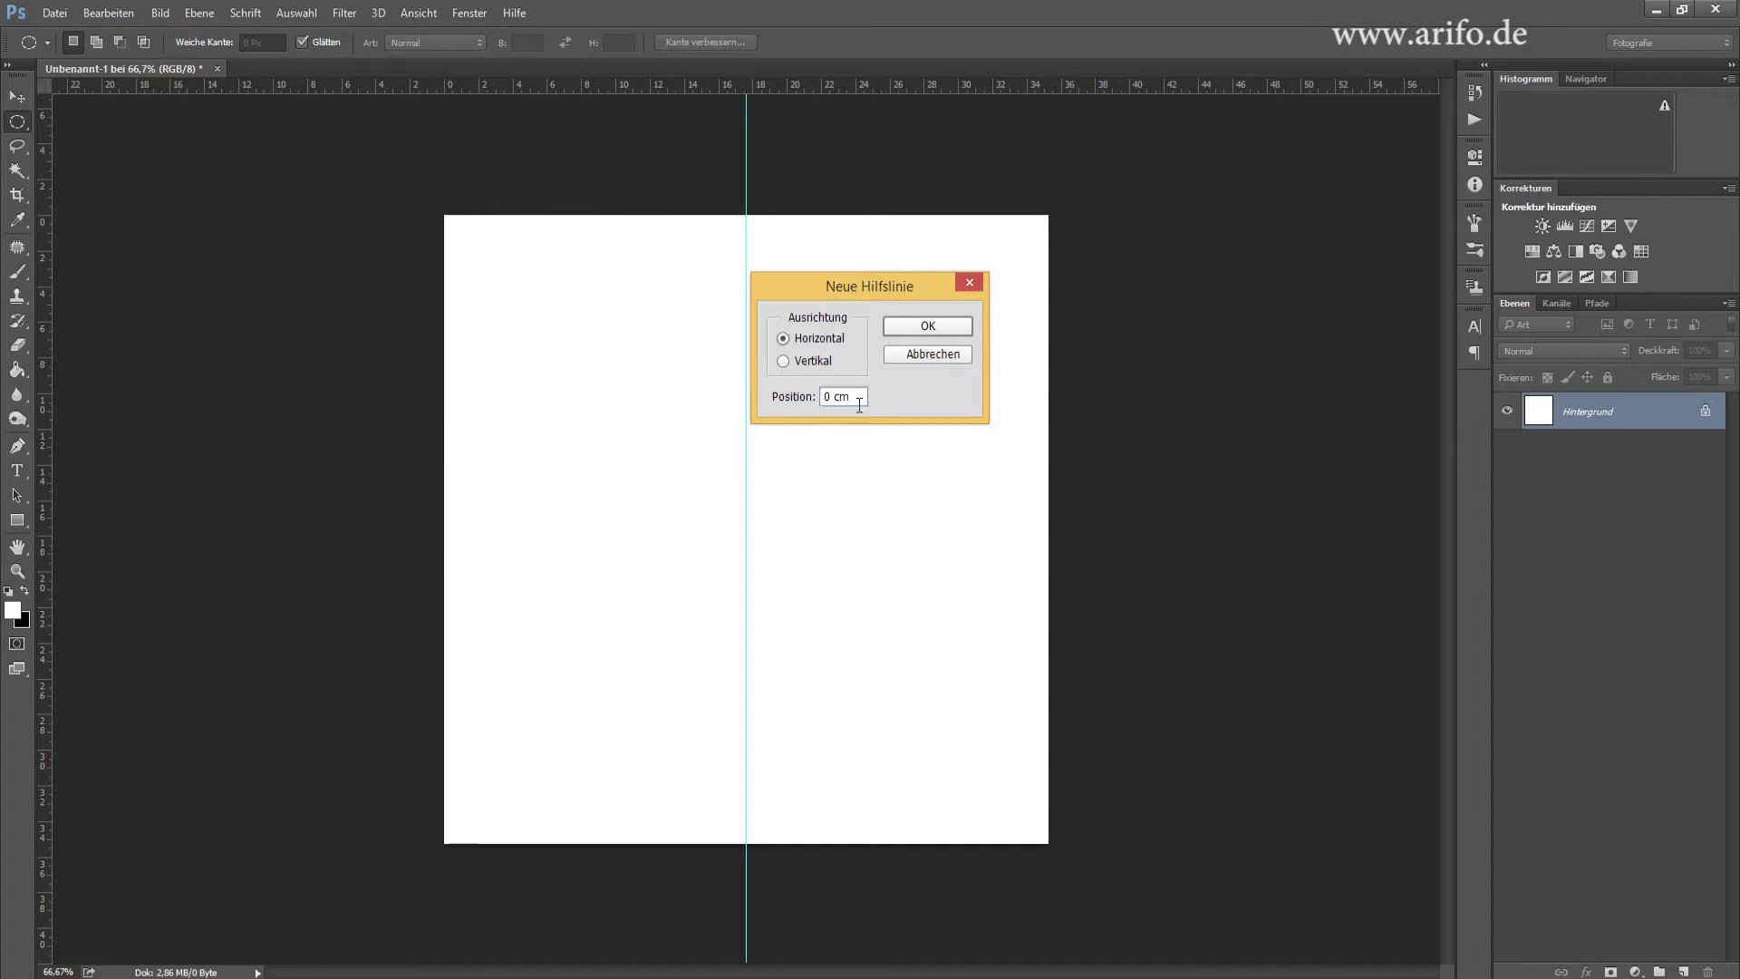
{"action": "left_click", "coordinate": [806, 401]}
{"action": "type", "text": "50"}
{"action": "type", "text": "%"}
{"action": "key", "text": "Return"}
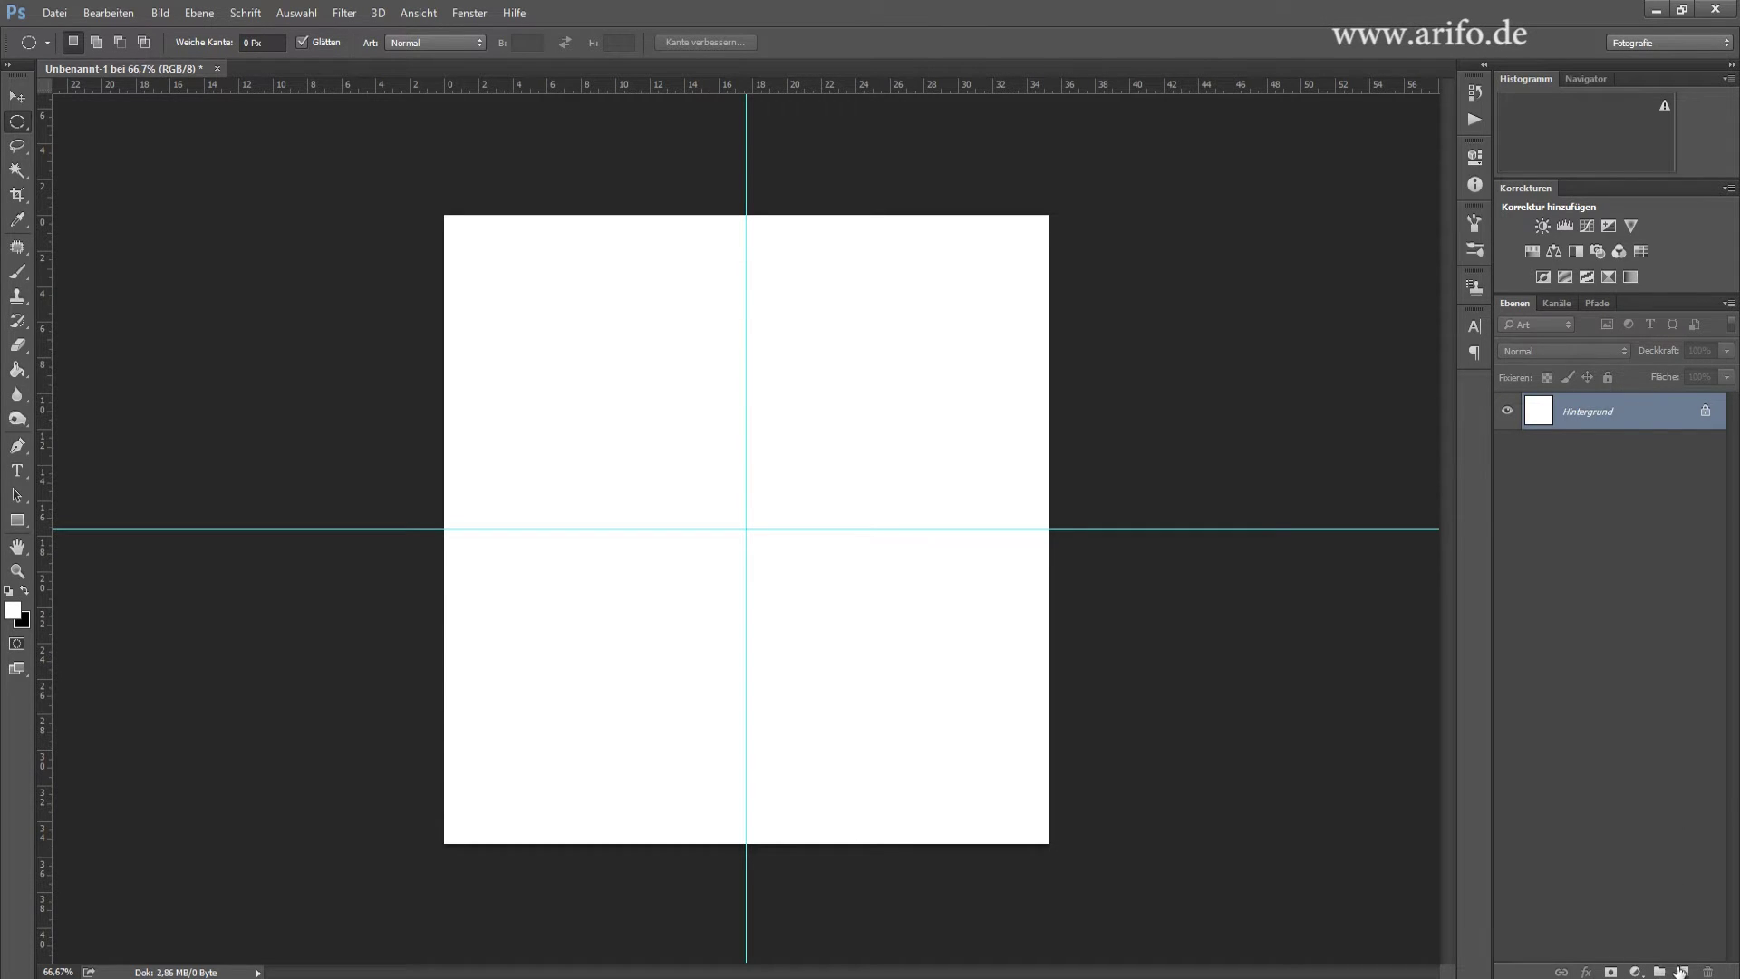
{"action": "left_click", "coordinate": [1683, 971]}
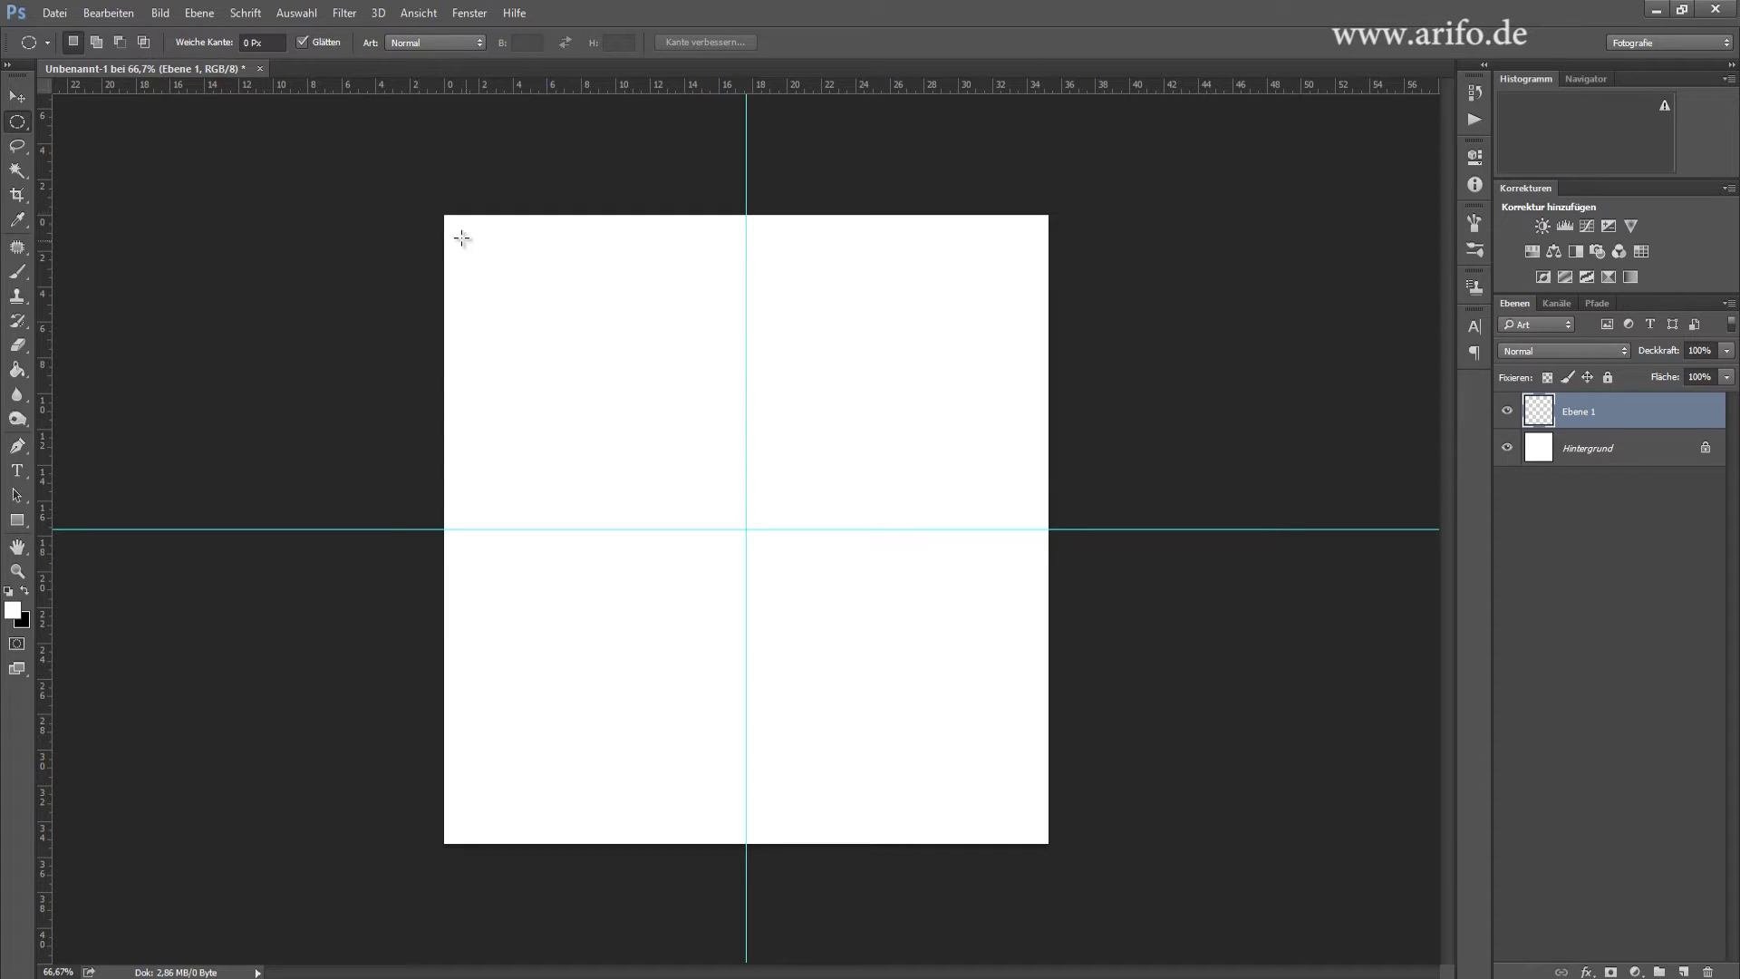
- Draw a large circular selection centred on the guides, nearly filling the canvas
{"action": "left_click_drag", "start_coordinate": [454, 230], "coordinate": [1053, 830]}
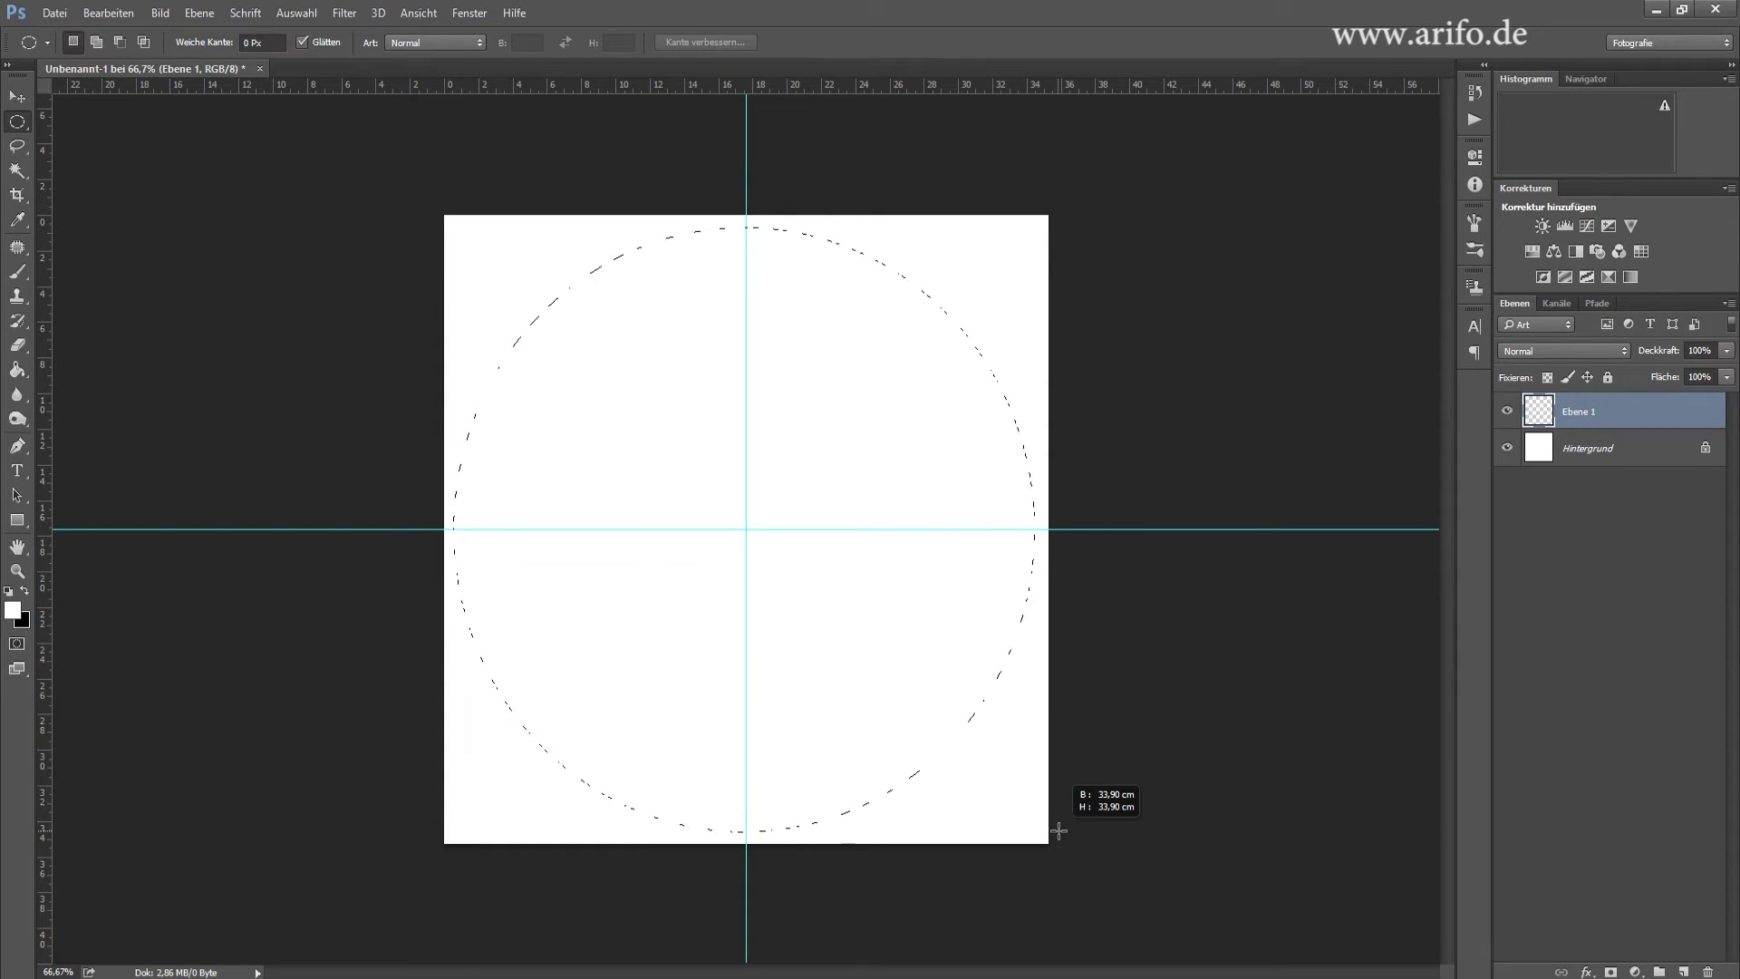
{"action": "left_click_drag", "start_coordinate": [1053, 830], "coordinate": [1061, 832]}
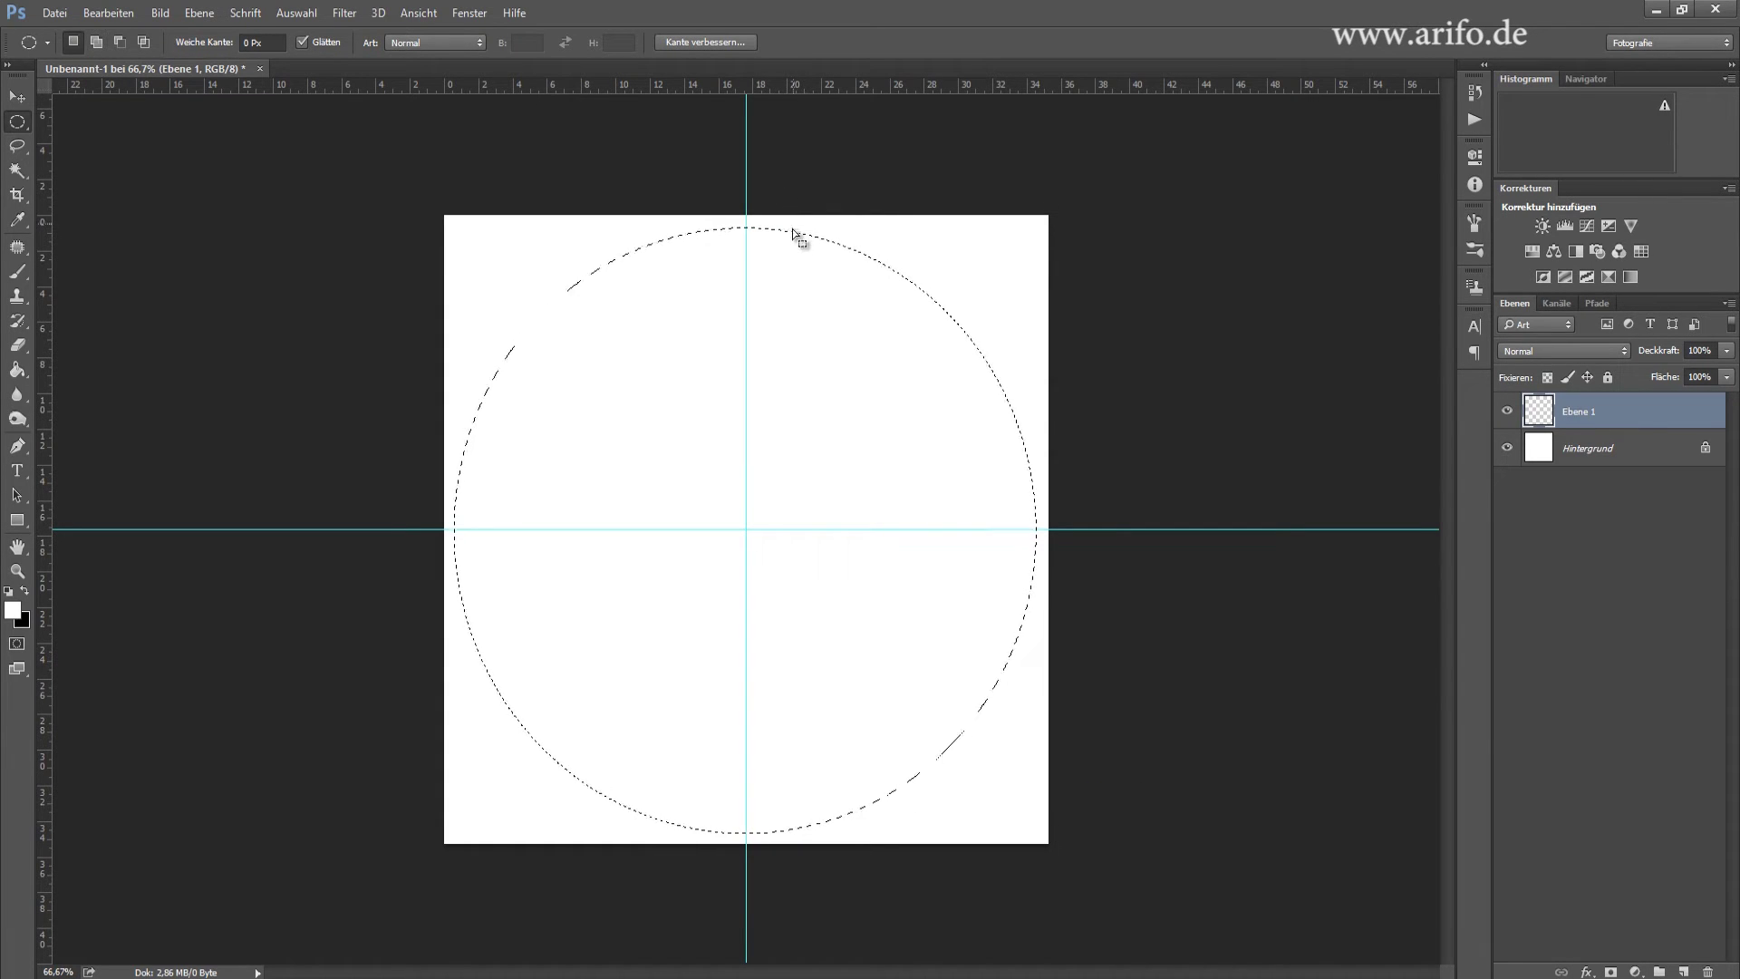
{"action": "left_click_drag", "start_coordinate": [791, 234], "coordinate": [788, 232]}
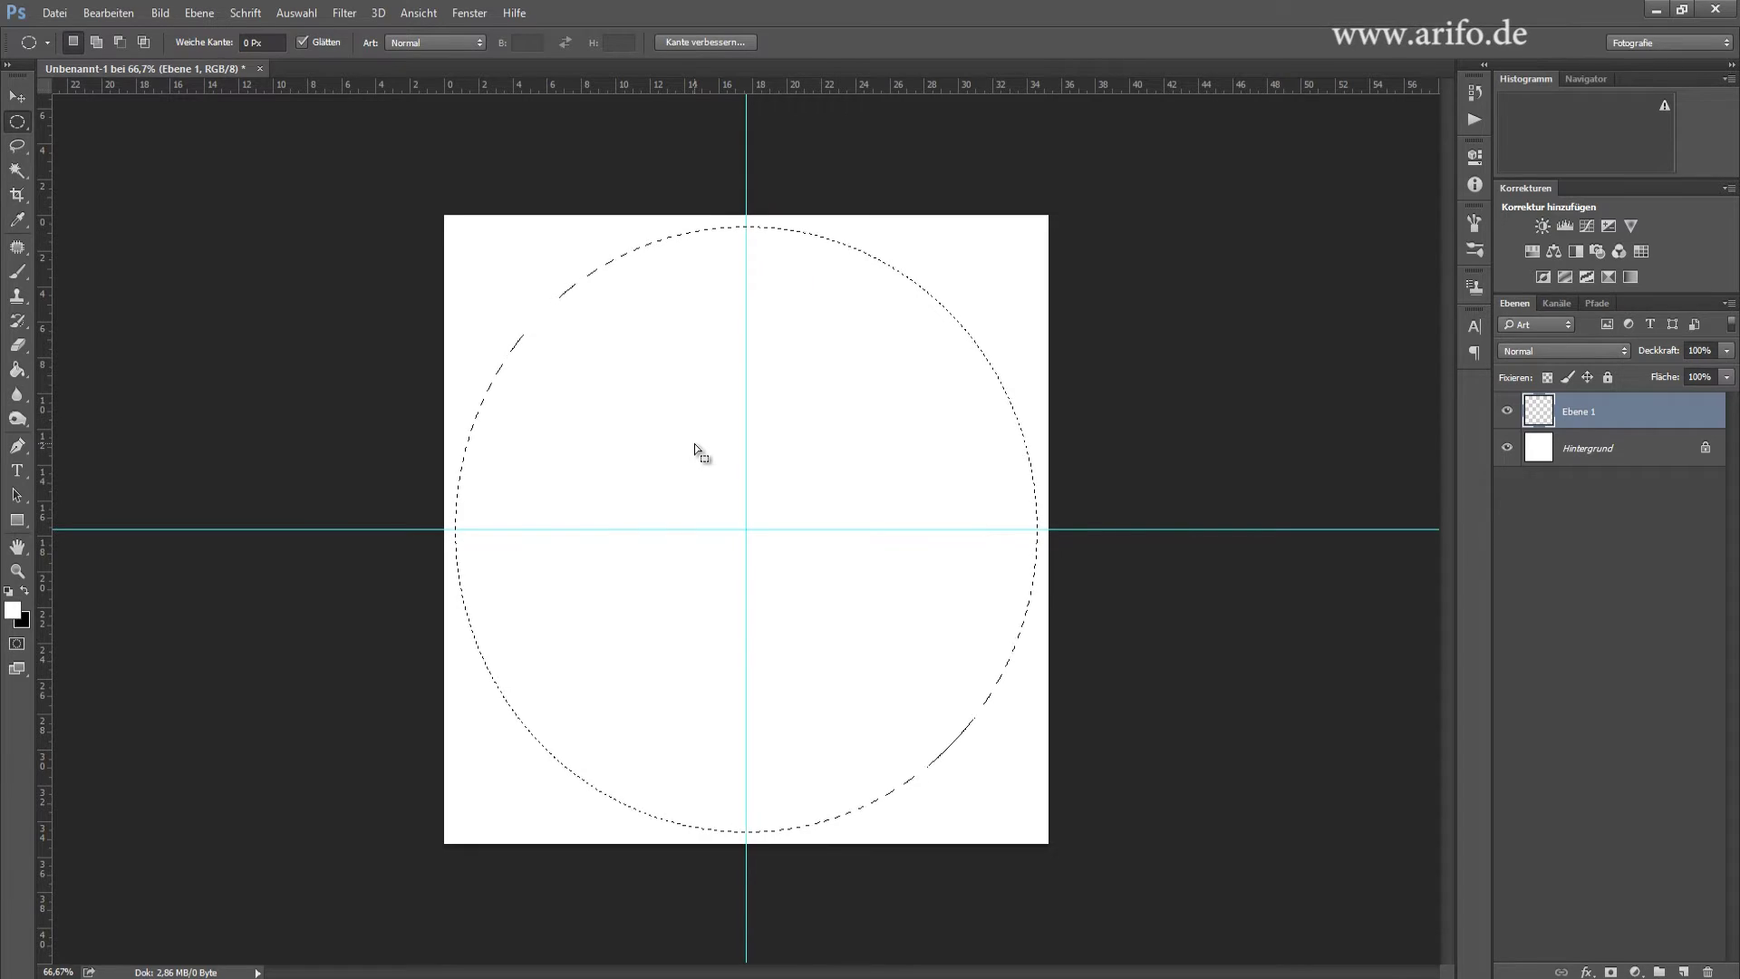
- Fill the circle with bright green #12ed50 using the Paint Bucket
{"action": "left_click", "coordinate": [17, 370]}
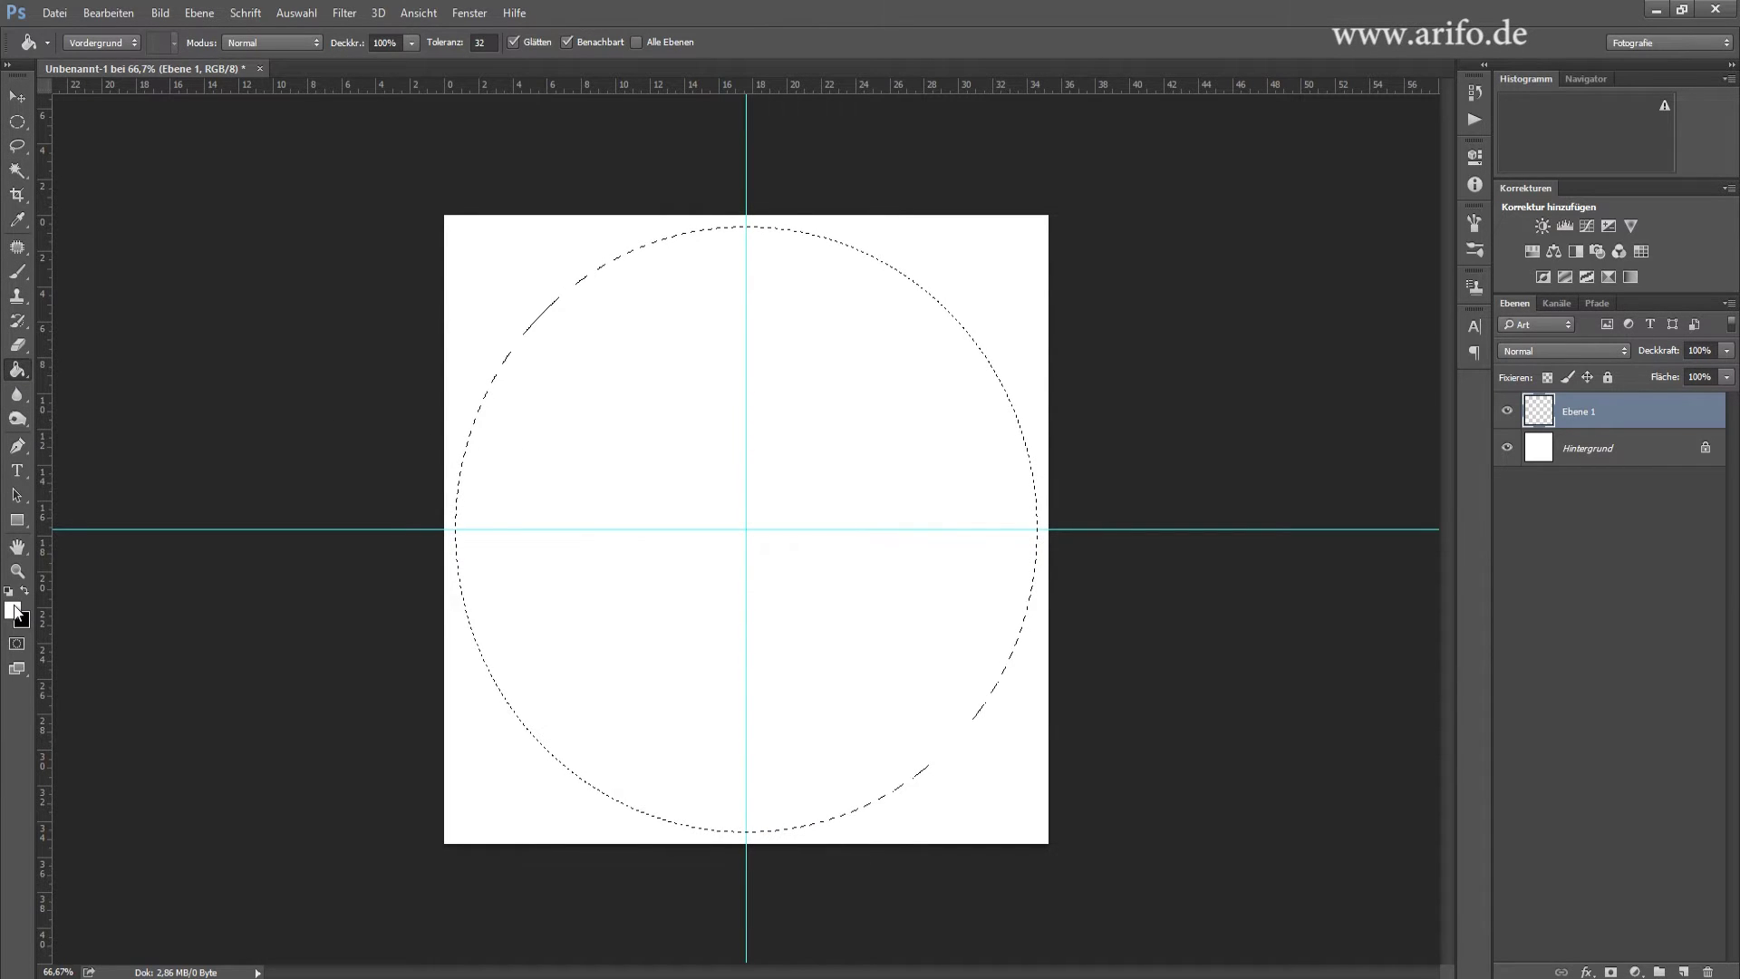
{"action": "left_click", "coordinate": [16, 609]}
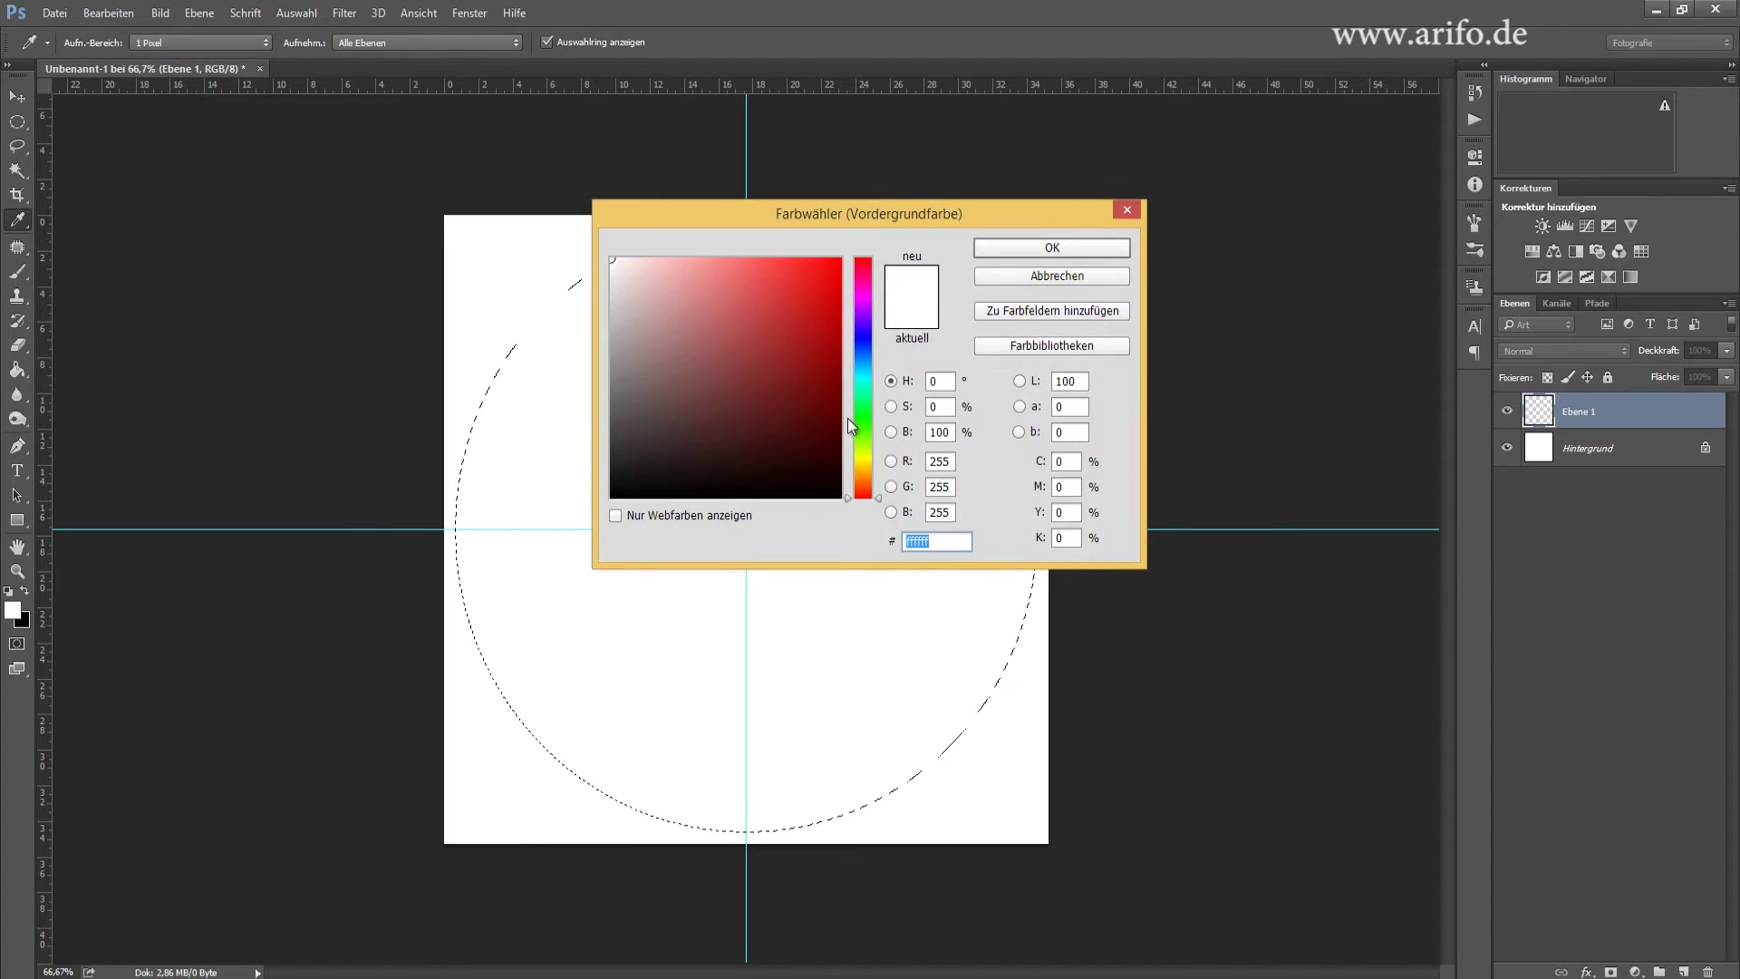
{"action": "left_click", "coordinate": [863, 406]}
{"action": "left_click_drag", "start_coordinate": [804, 302], "coordinate": [823, 273]}
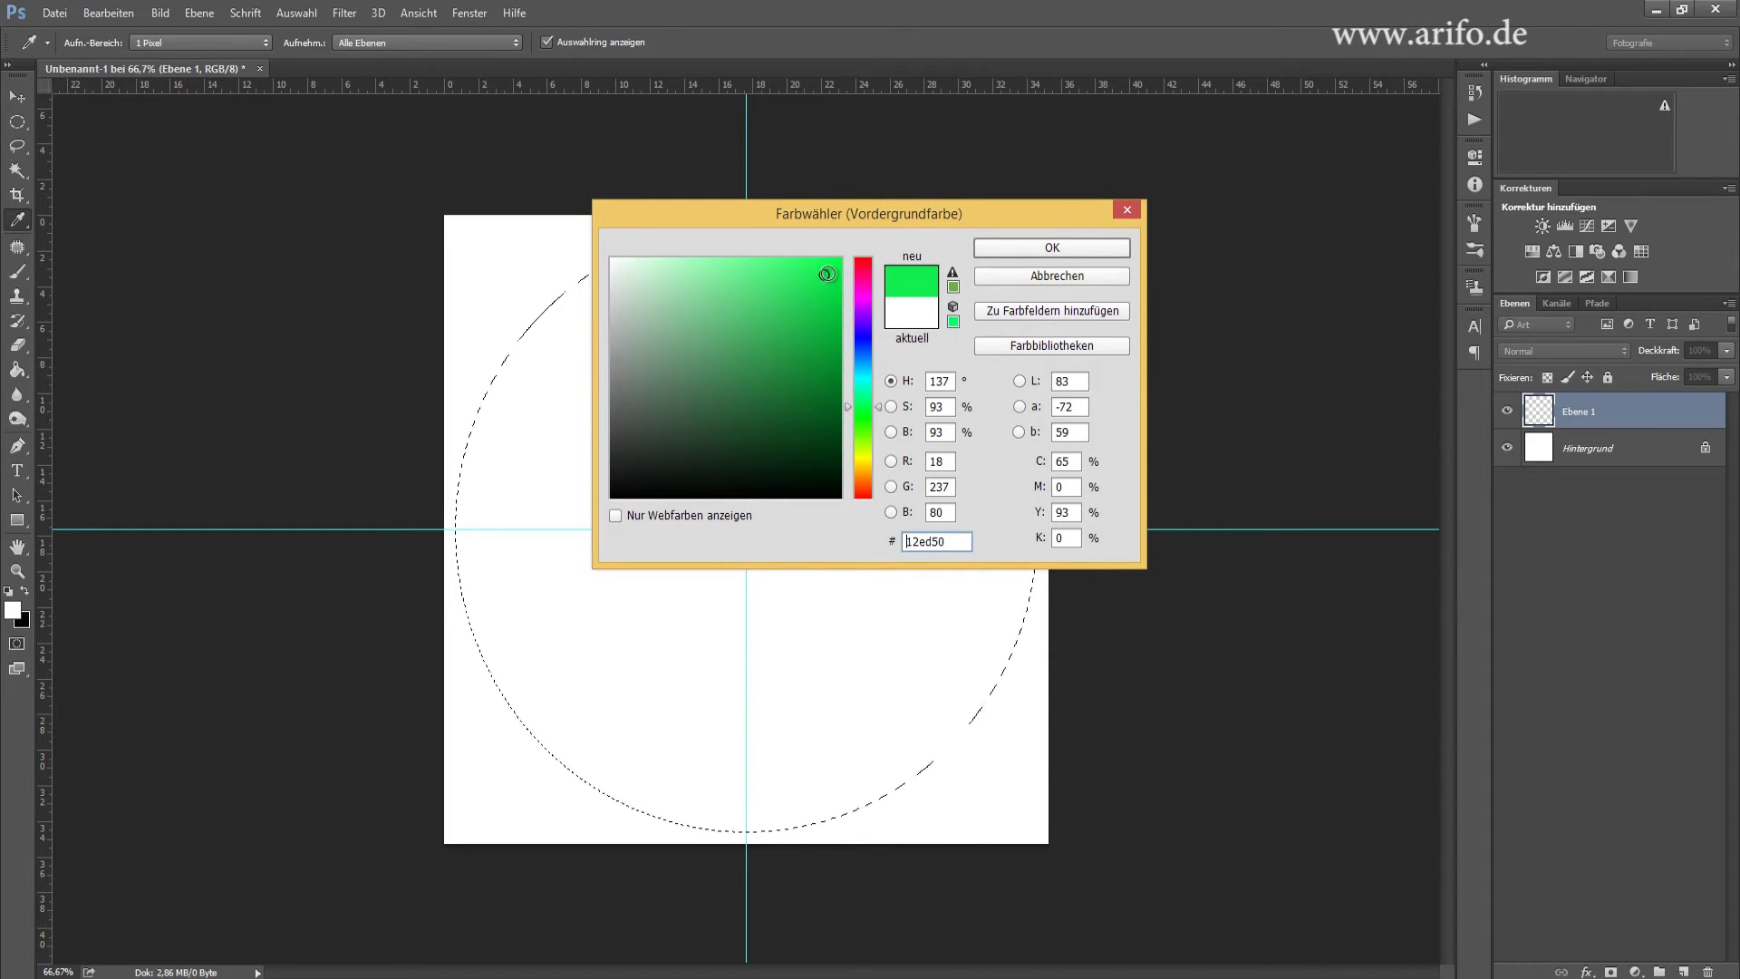
{"action": "left_click", "coordinate": [981, 251]}
{"action": "left_click", "coordinate": [692, 569]}
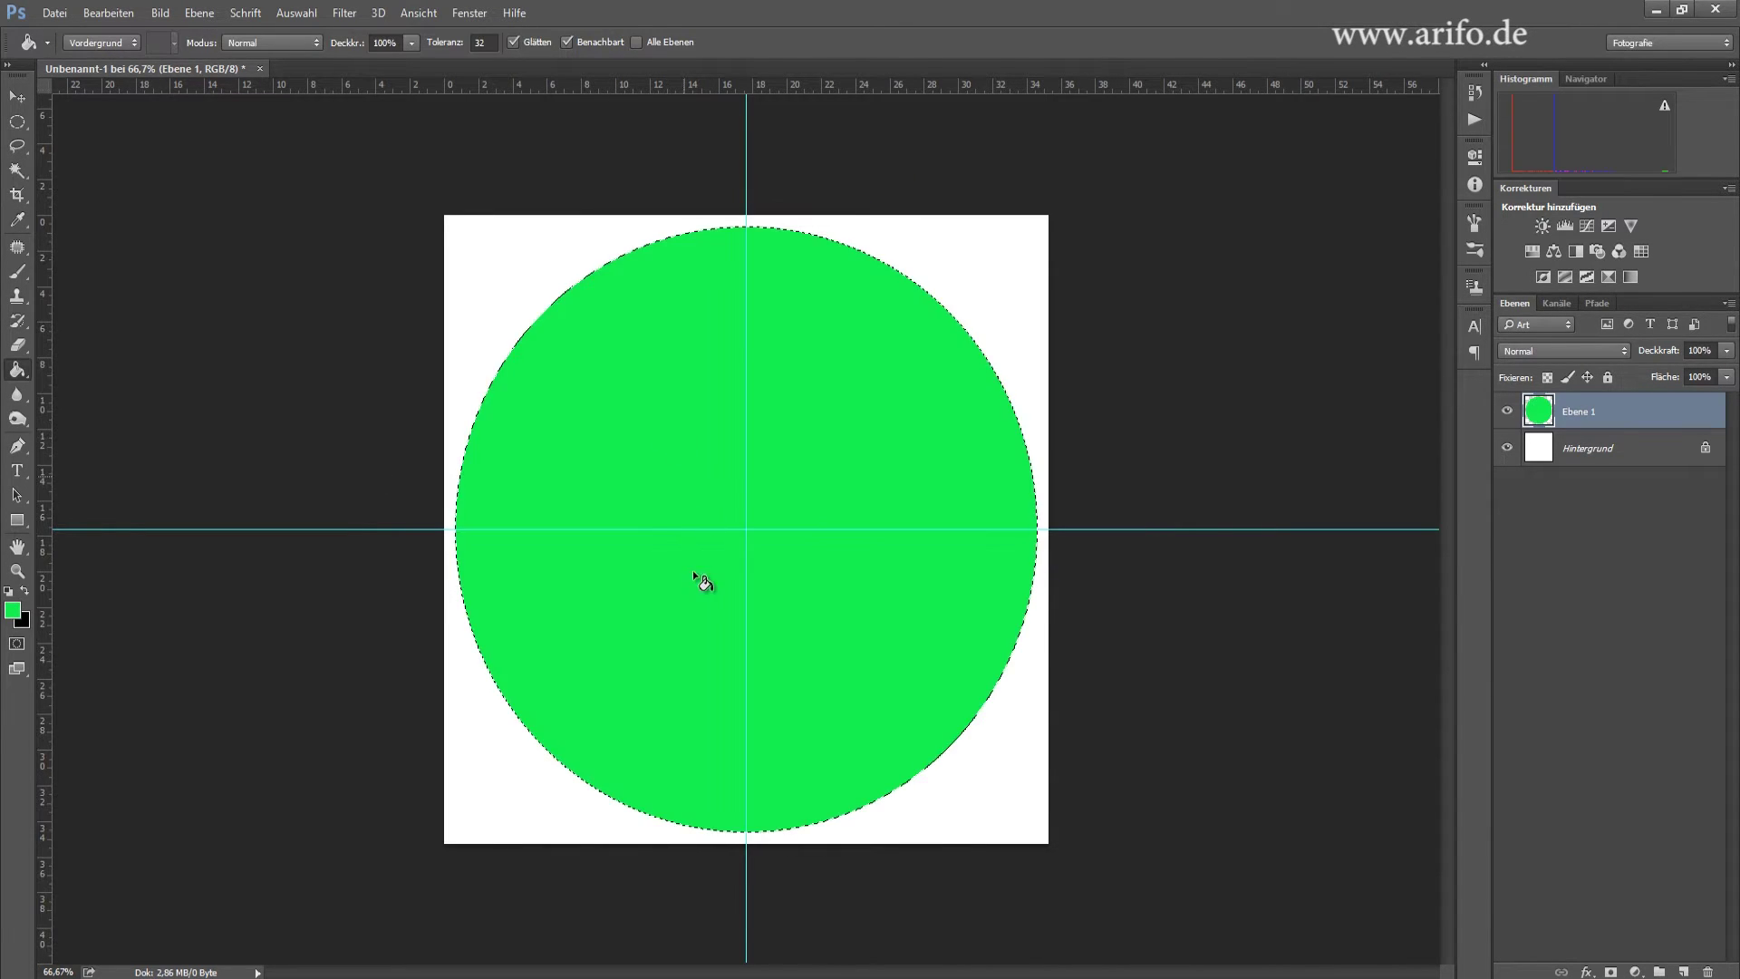
{"action": "left_click", "coordinate": [291, 14]}
- Deselect the circle and draw a rectangular selection over the canvas's lower half
{"action": "left_click", "coordinate": [328, 52]}
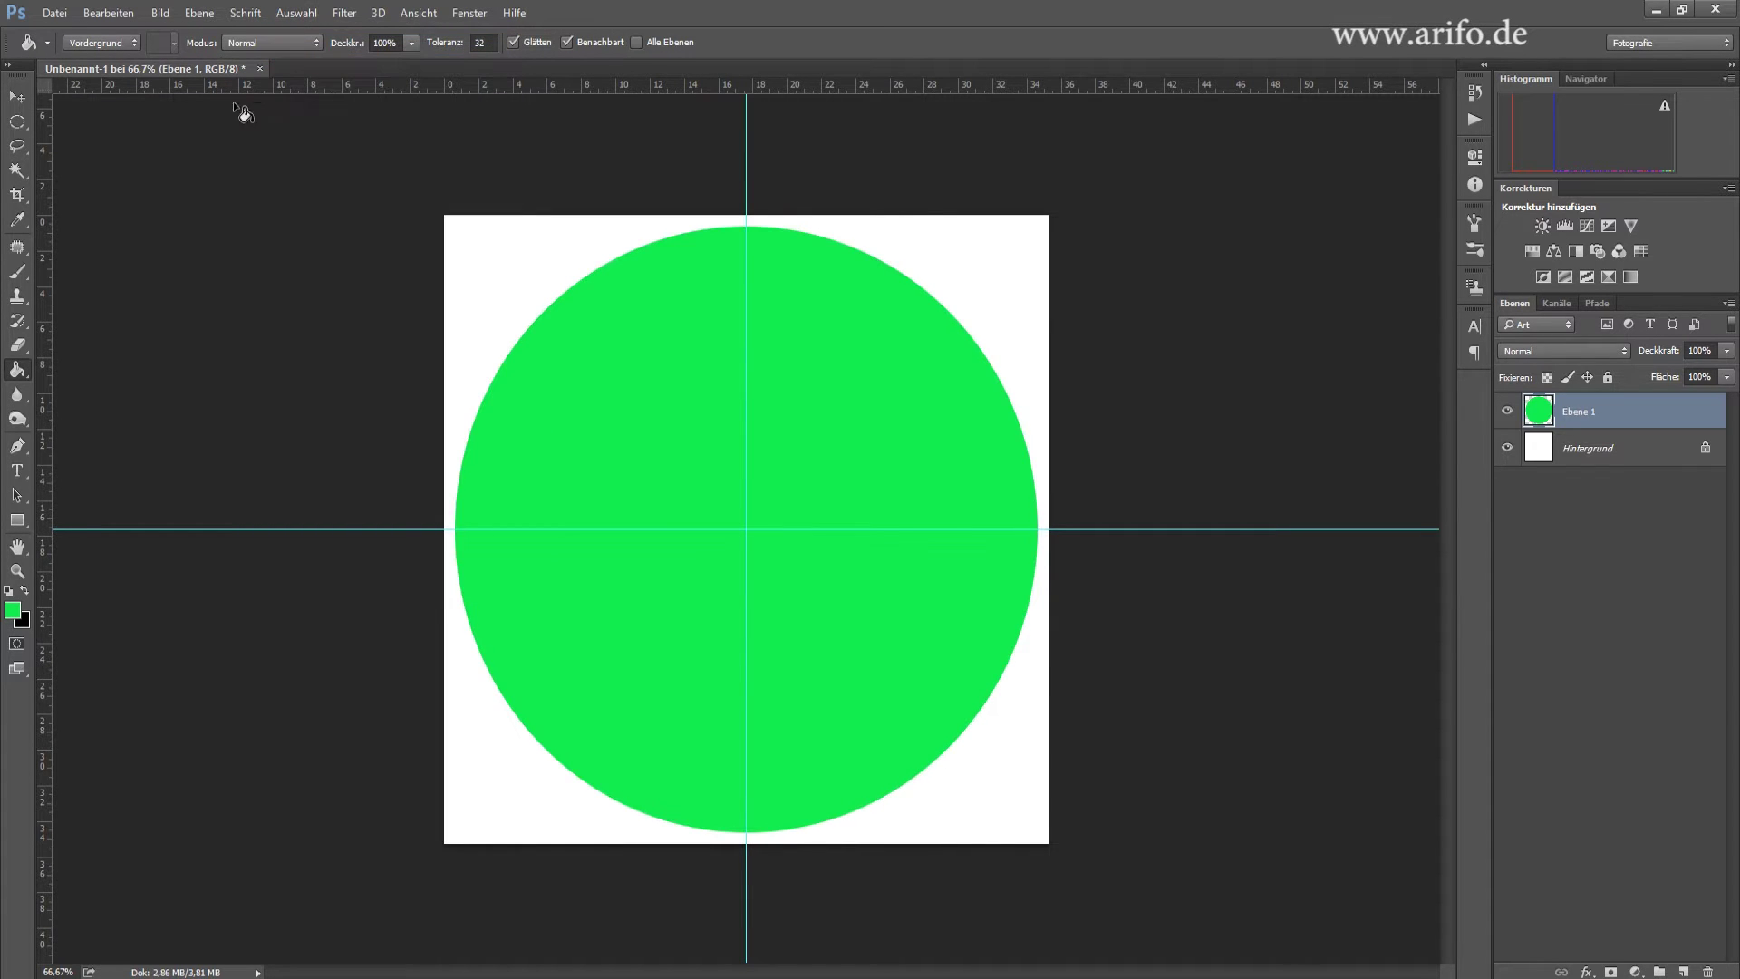
{"action": "left_click", "coordinate": [25, 123]}
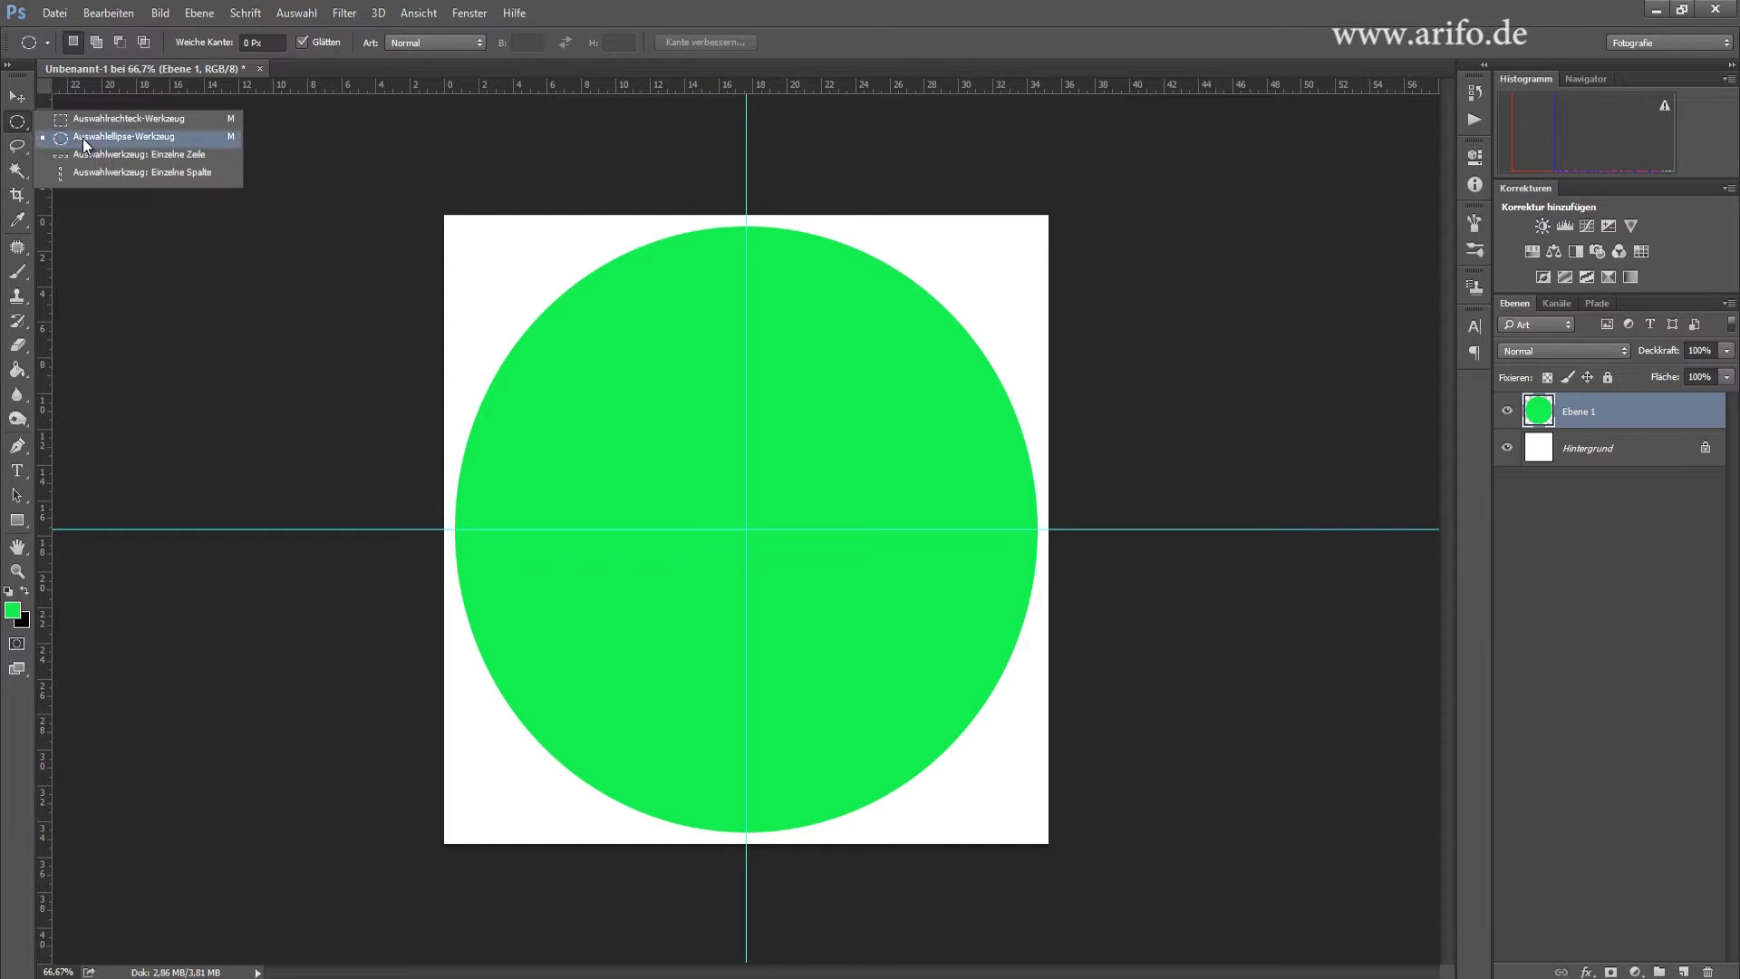
{"action": "left_click", "coordinate": [105, 118]}
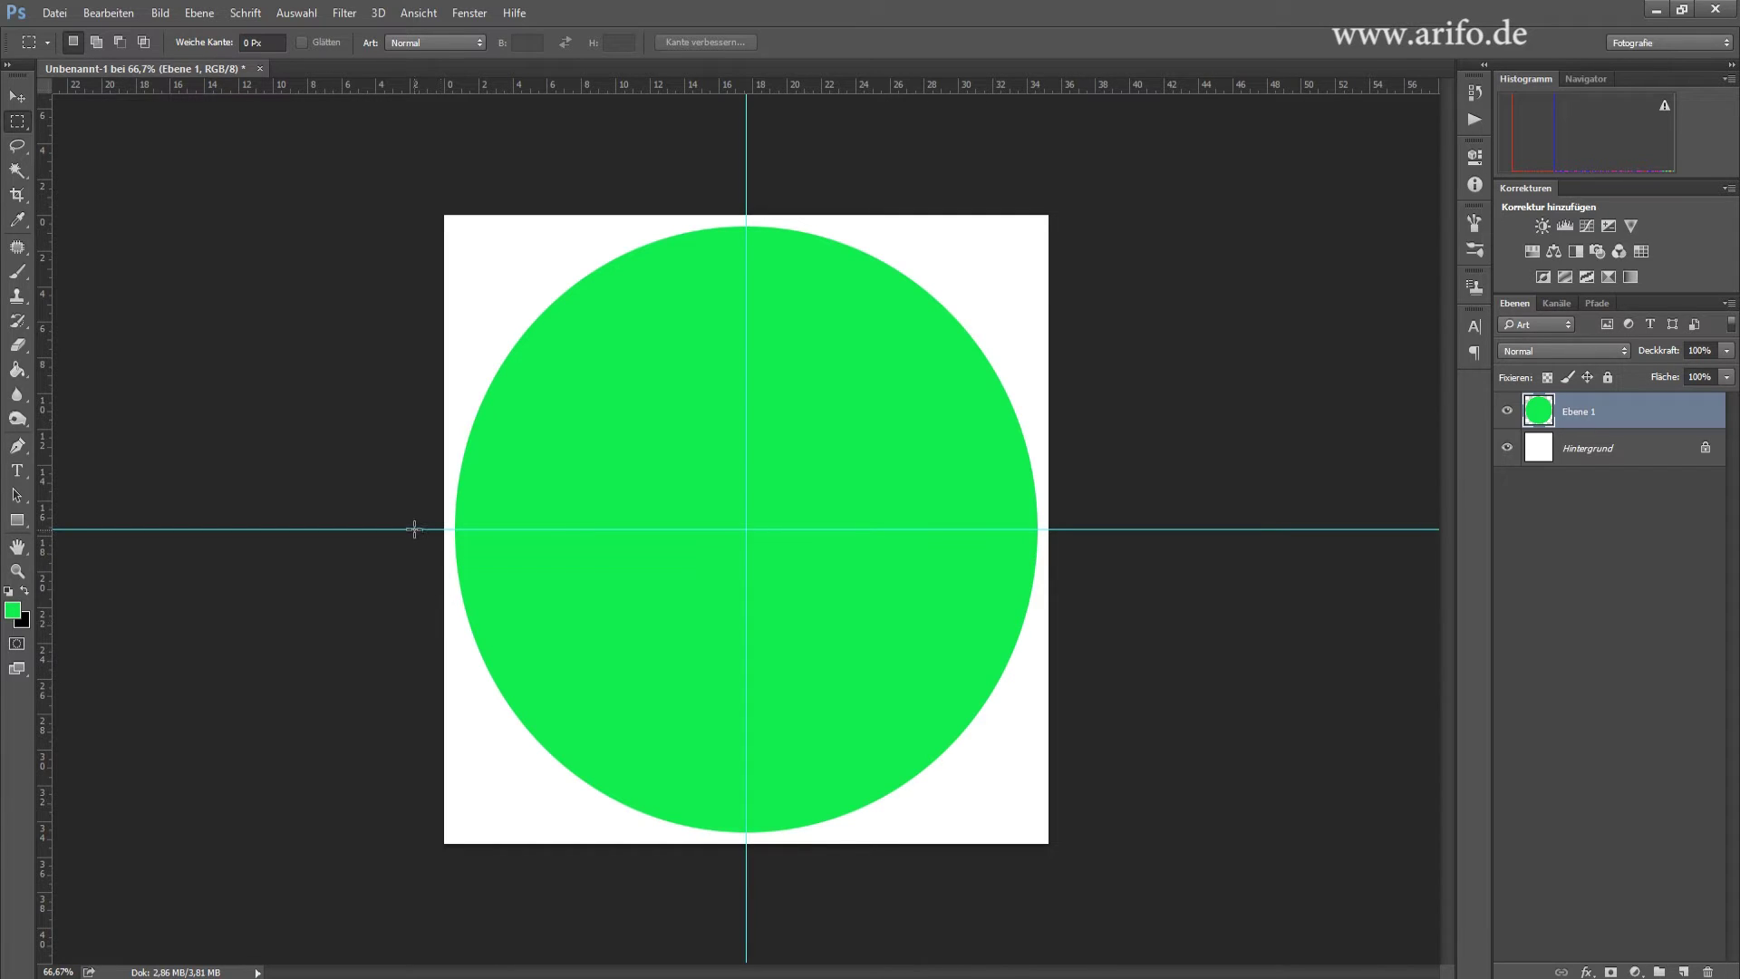
{"action": "mouse_move", "coordinate": [444, 529]}
{"action": "left_mouse_down"}
{"action": "mouse_move", "coordinate": [1072, 843]}
{"action": "mouse_move", "coordinate": [1043, 845]}
{"action": "left_mouse_up"}
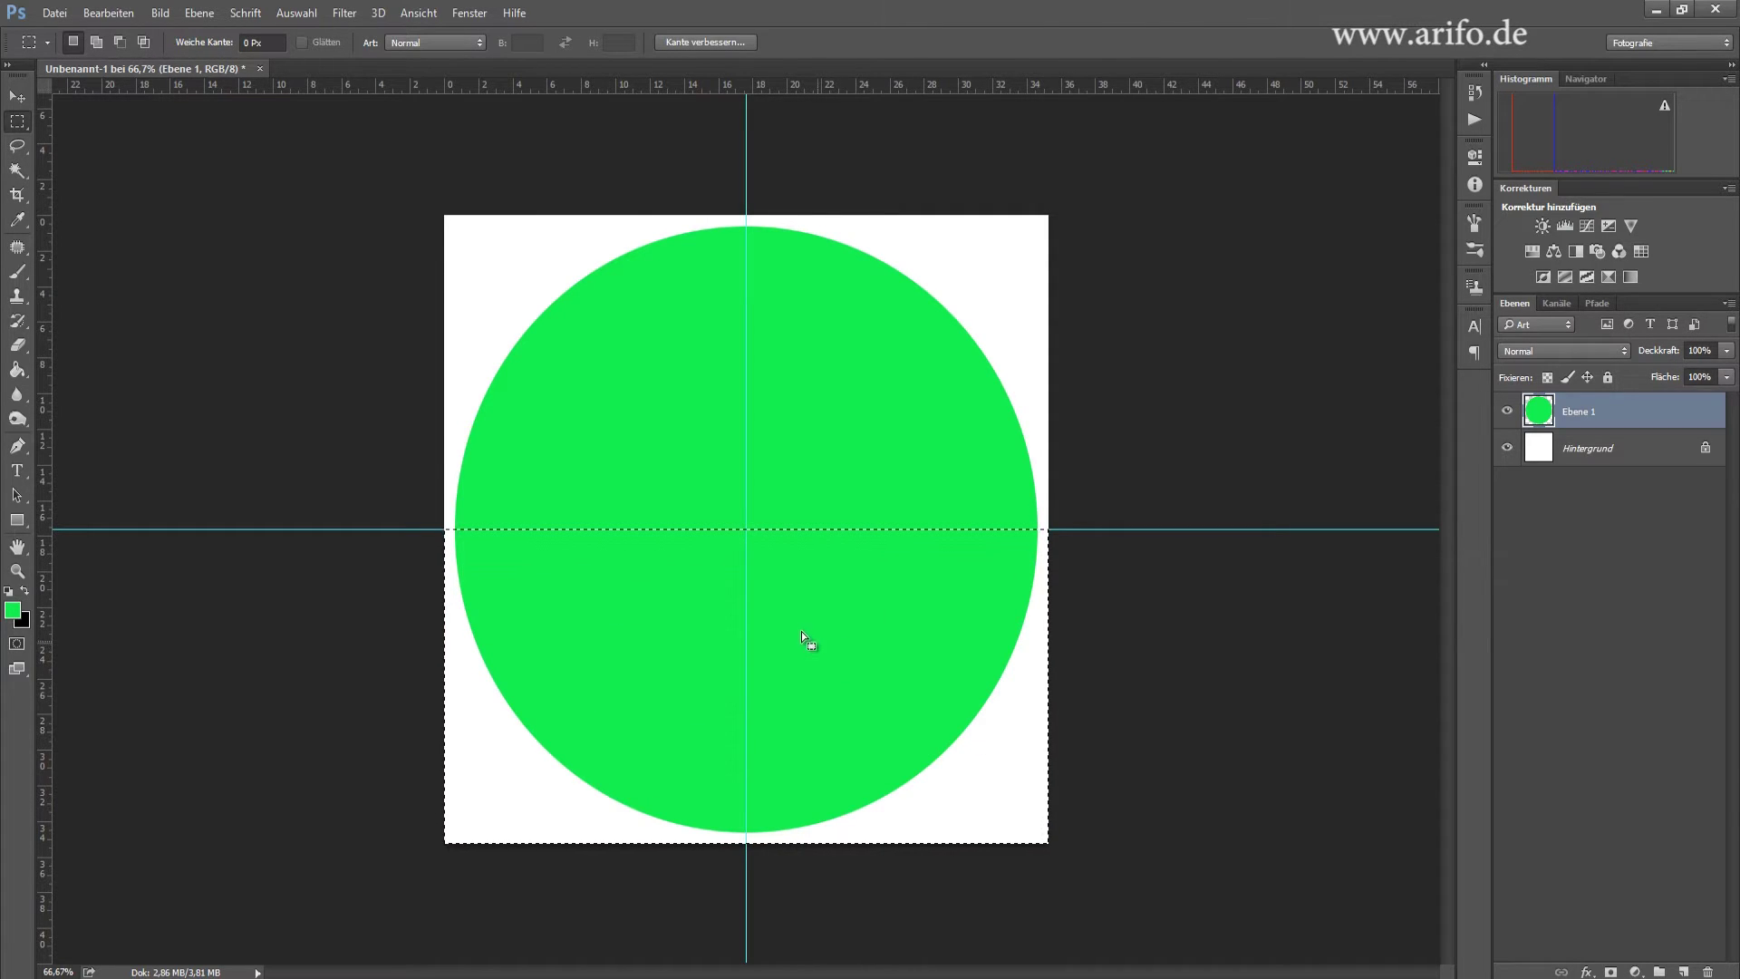
- Copy the lower half of the green circle and close the document
{"action": "left_click", "coordinate": [418, 13]}
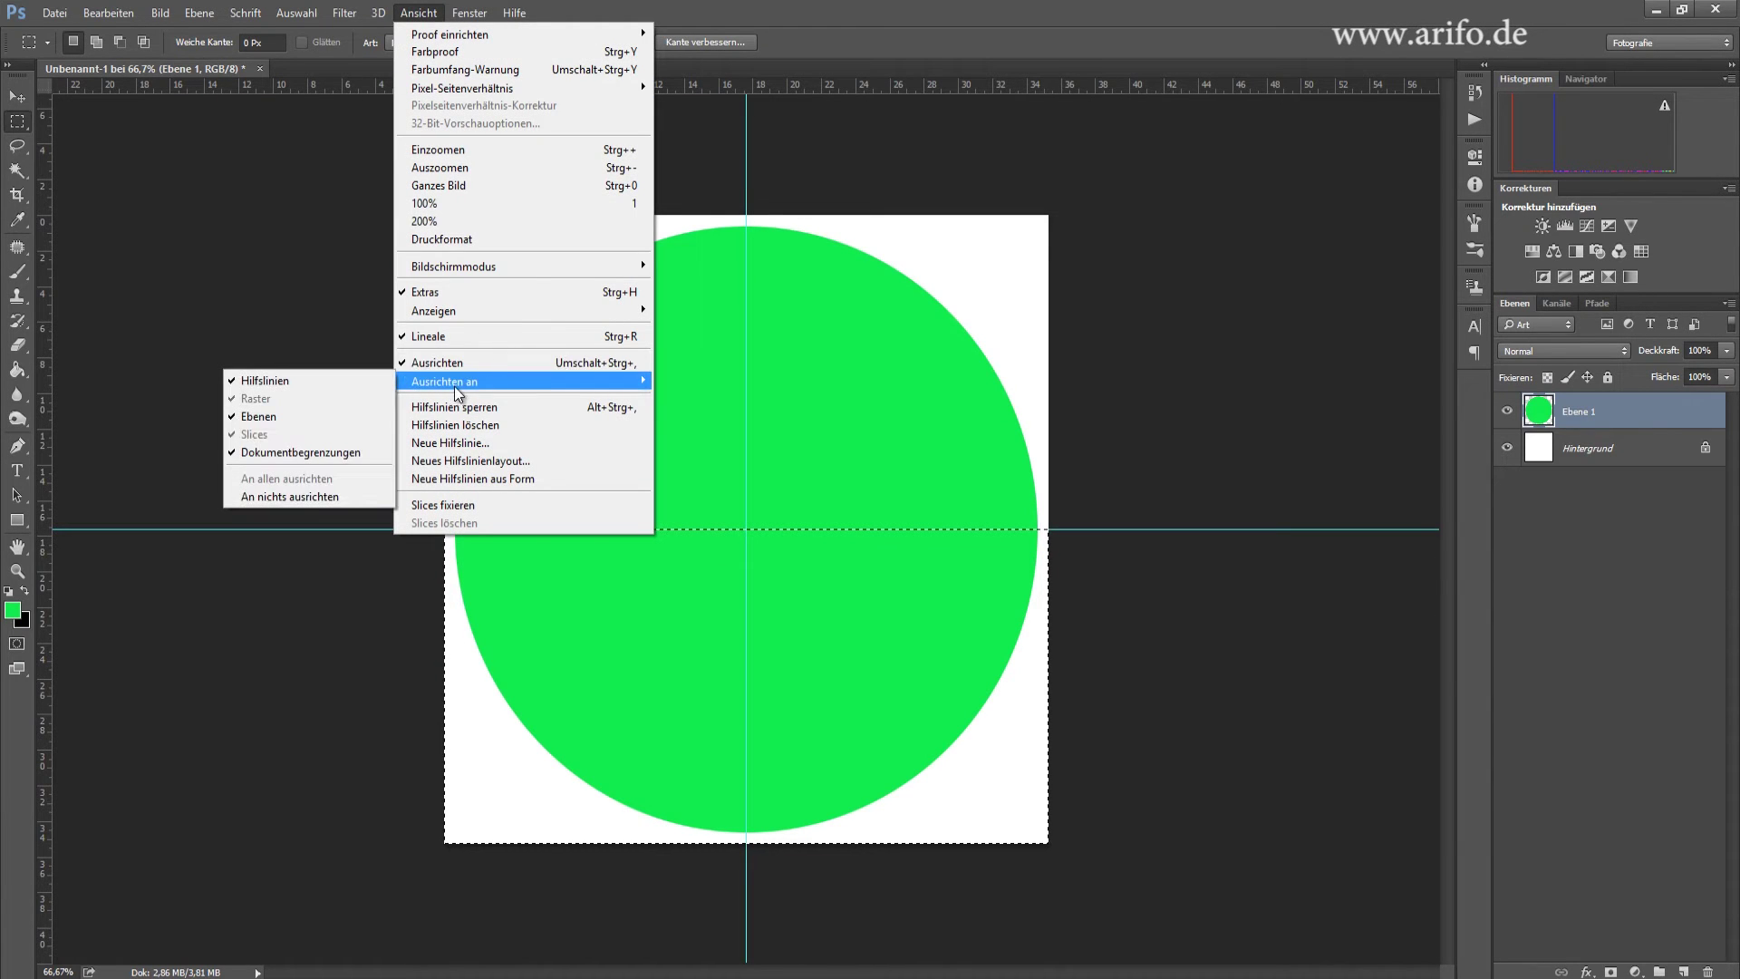
{"action": "mouse_move", "coordinate": [445, 381]}
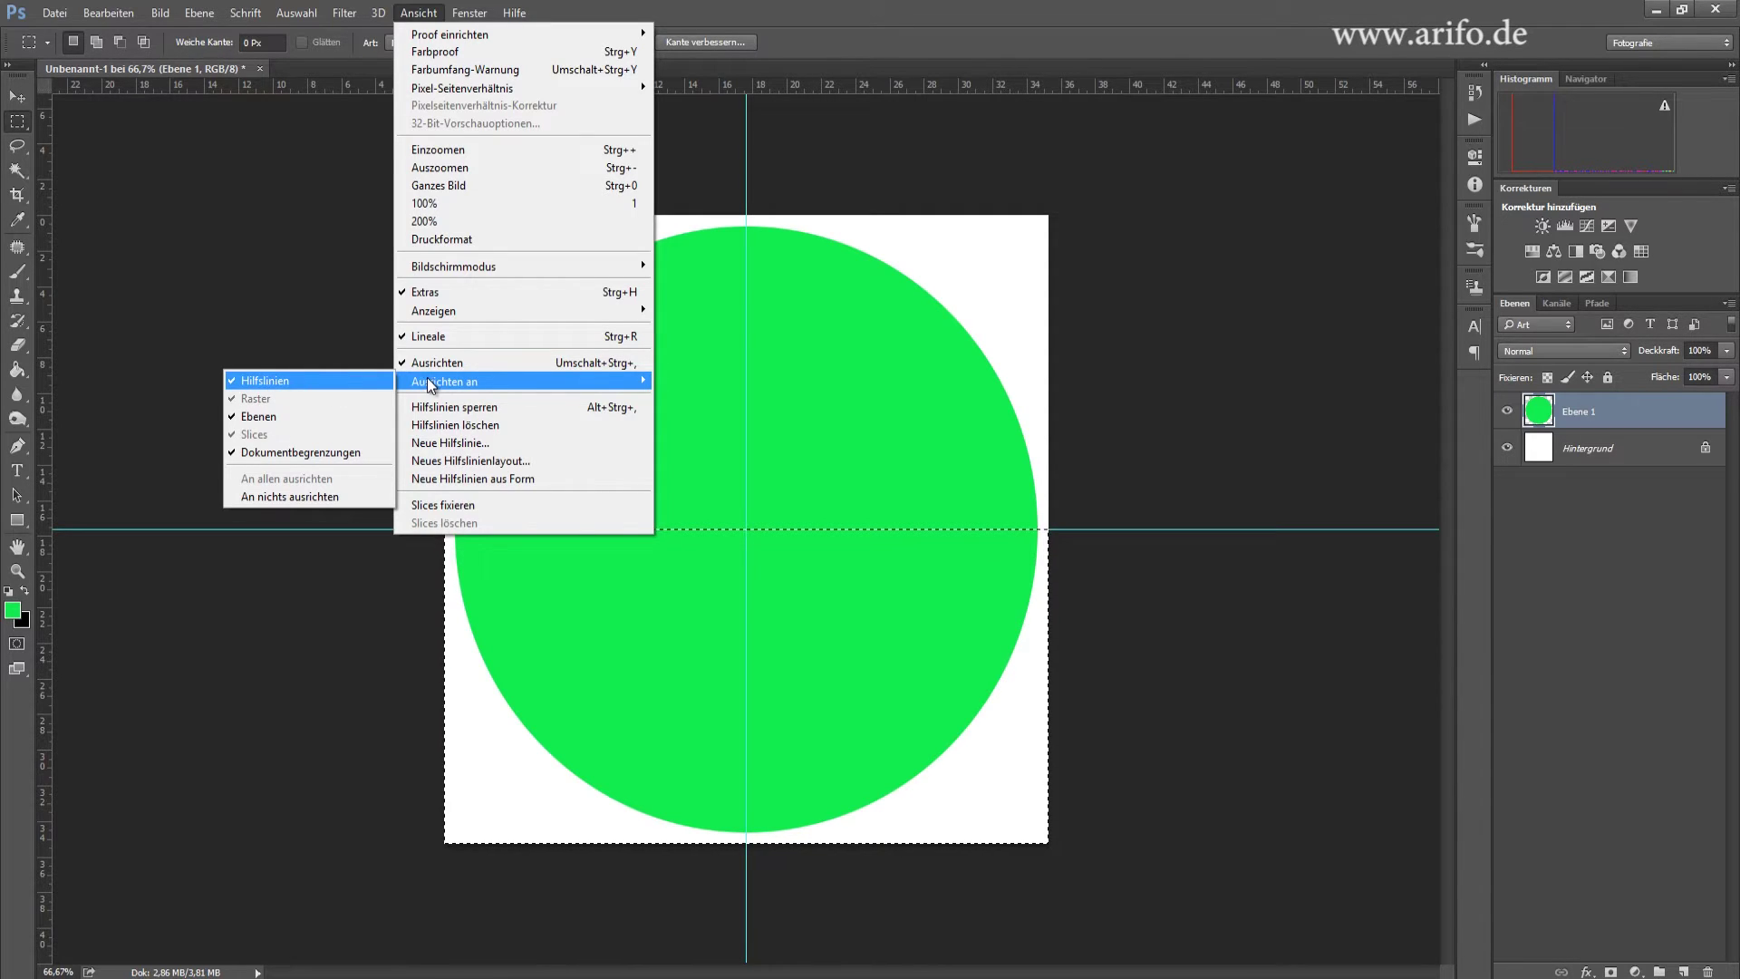
{"action": "left_click", "coordinate": [795, 581]}
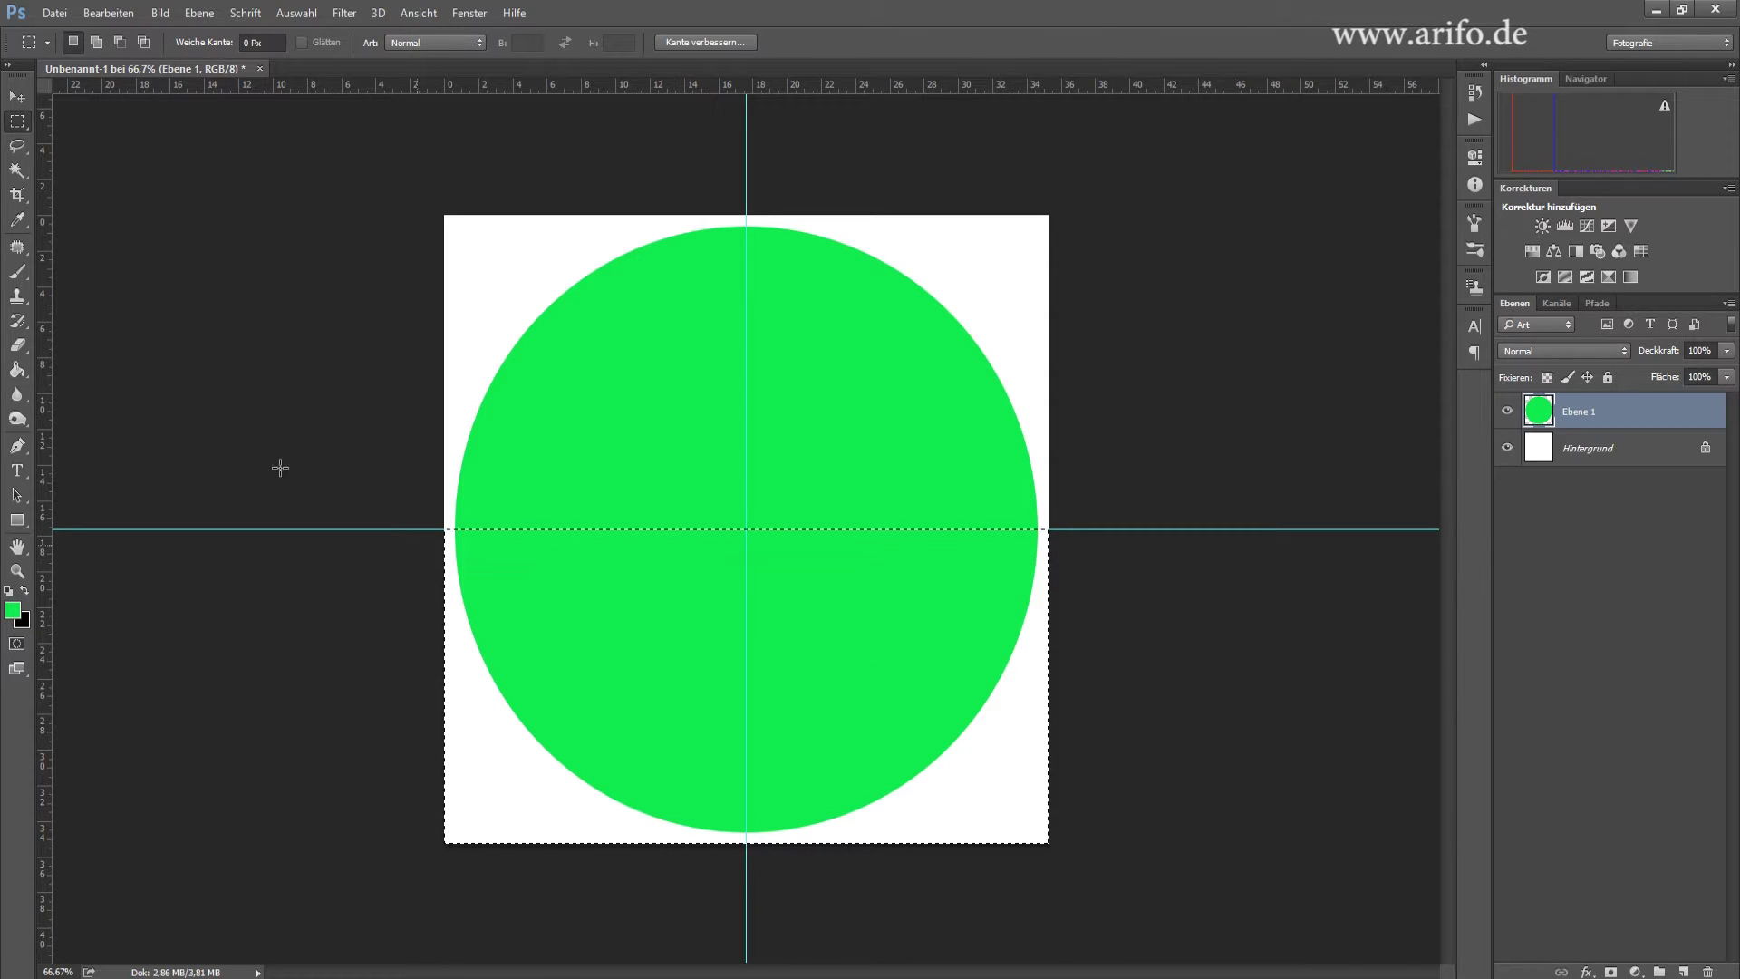
{"action": "left_click", "coordinate": [116, 13]}
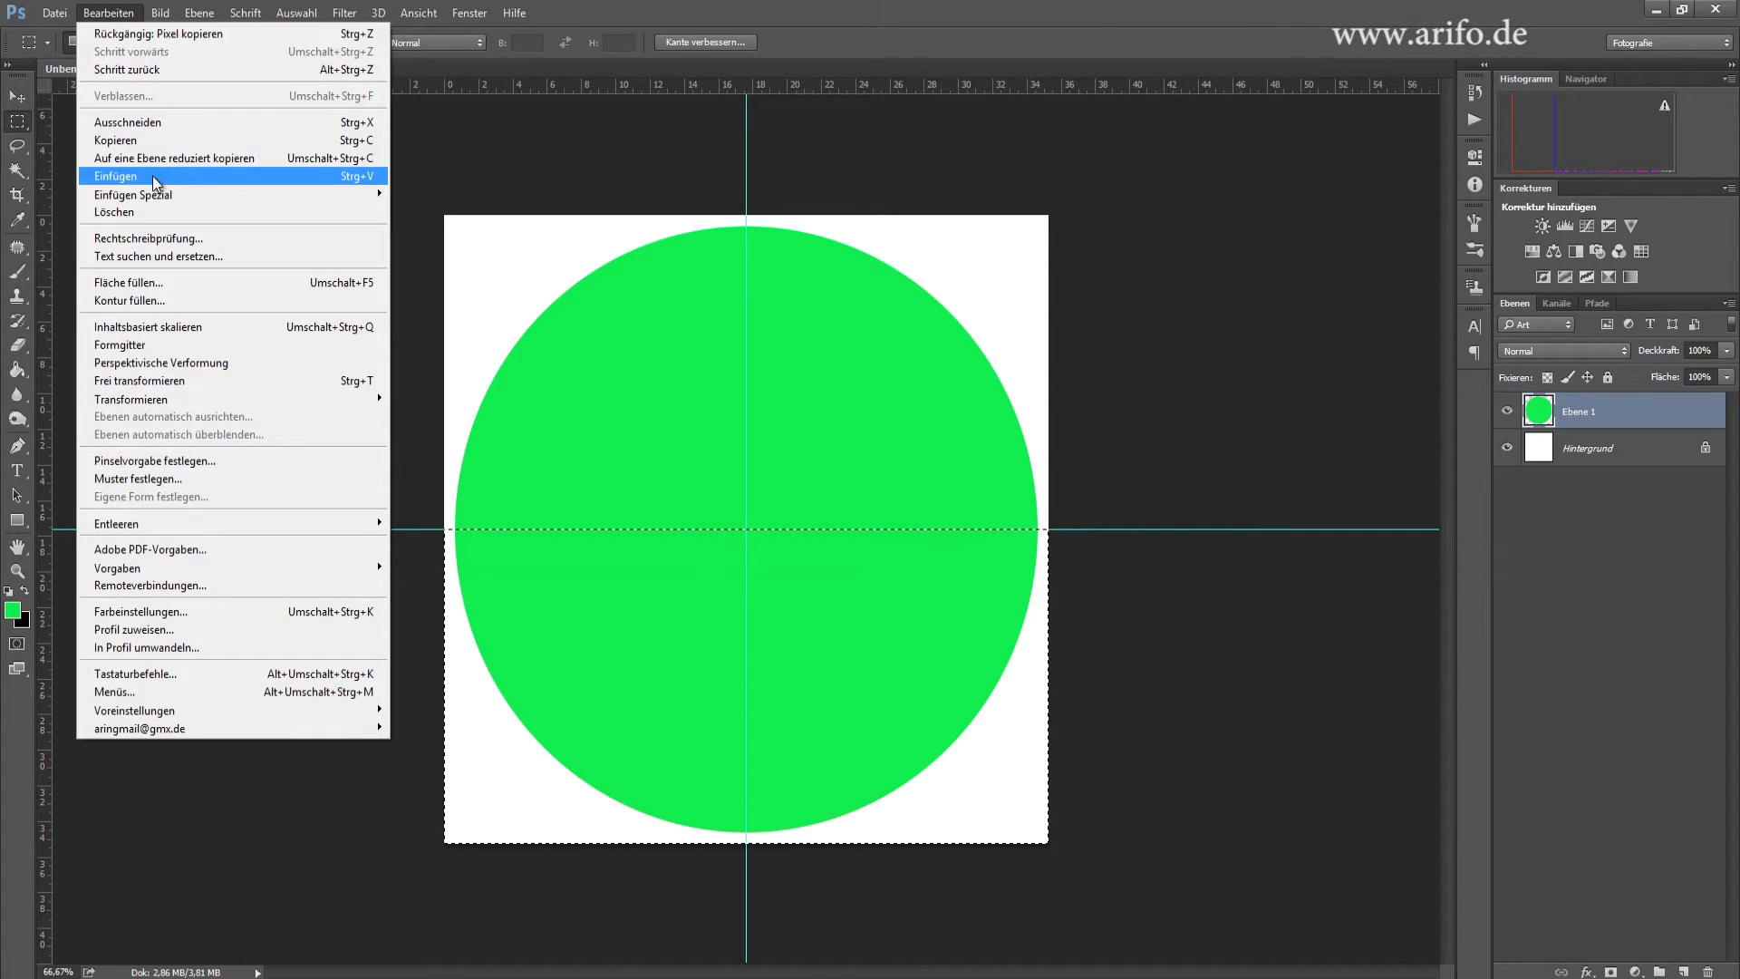
{"action": "left_click", "coordinate": [140, 143]}
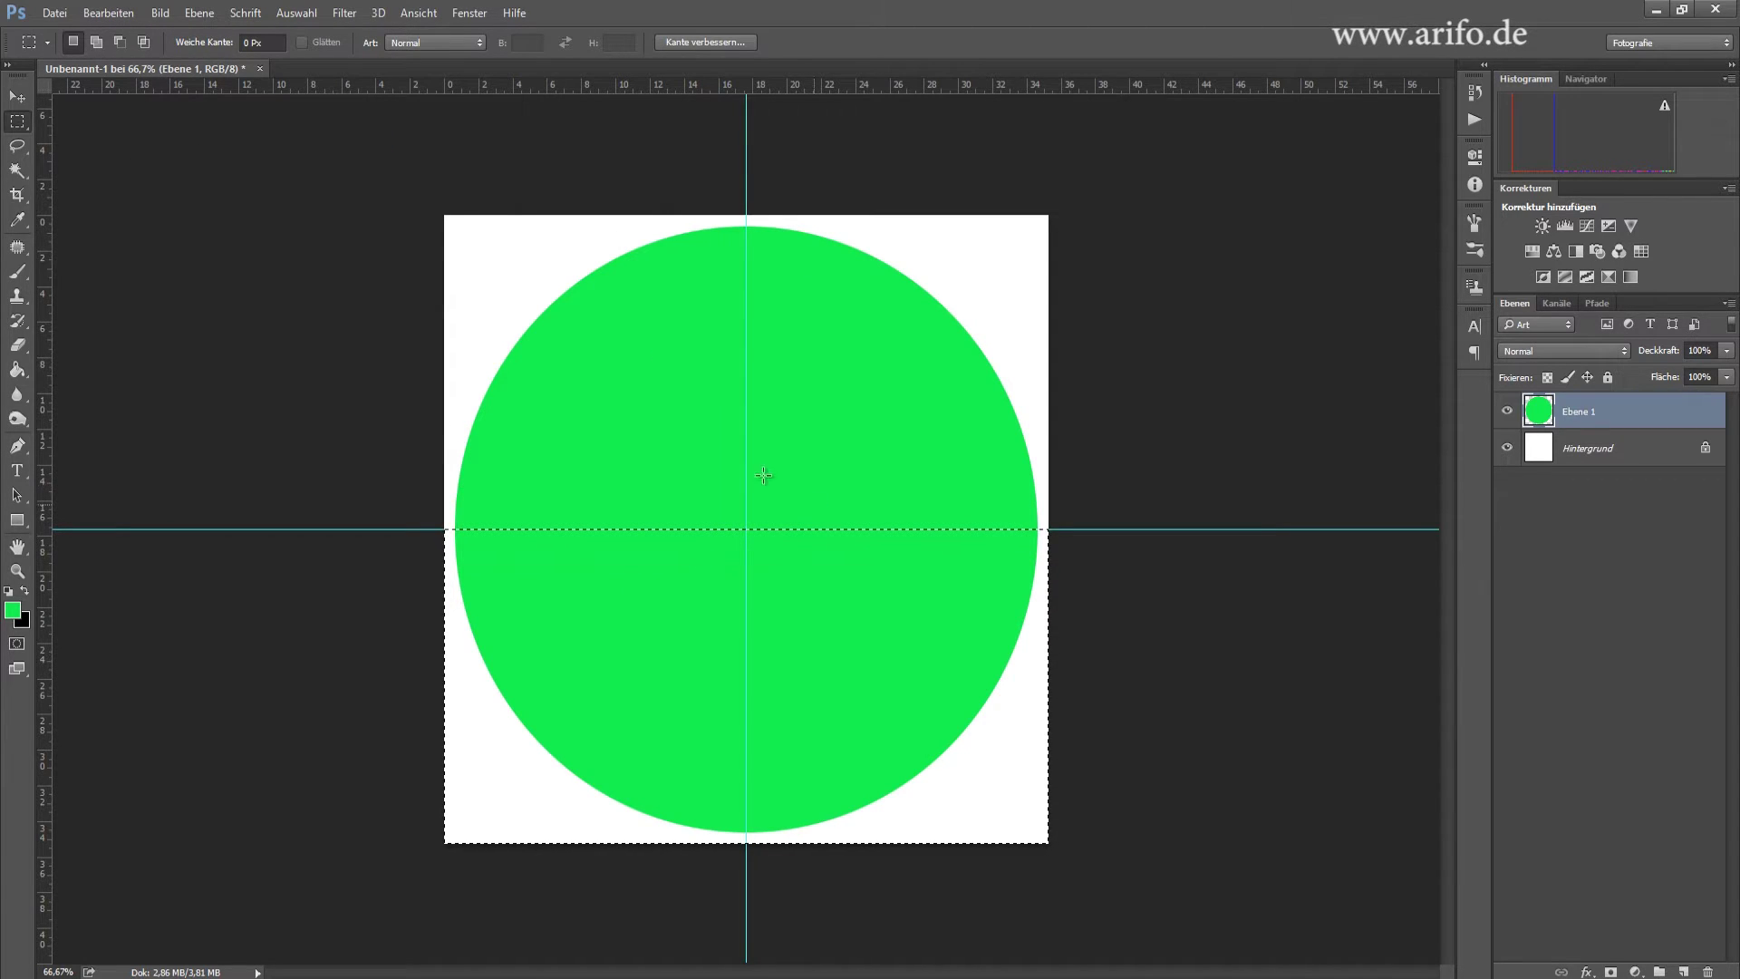
{"action": "left_click", "coordinate": [260, 69]}
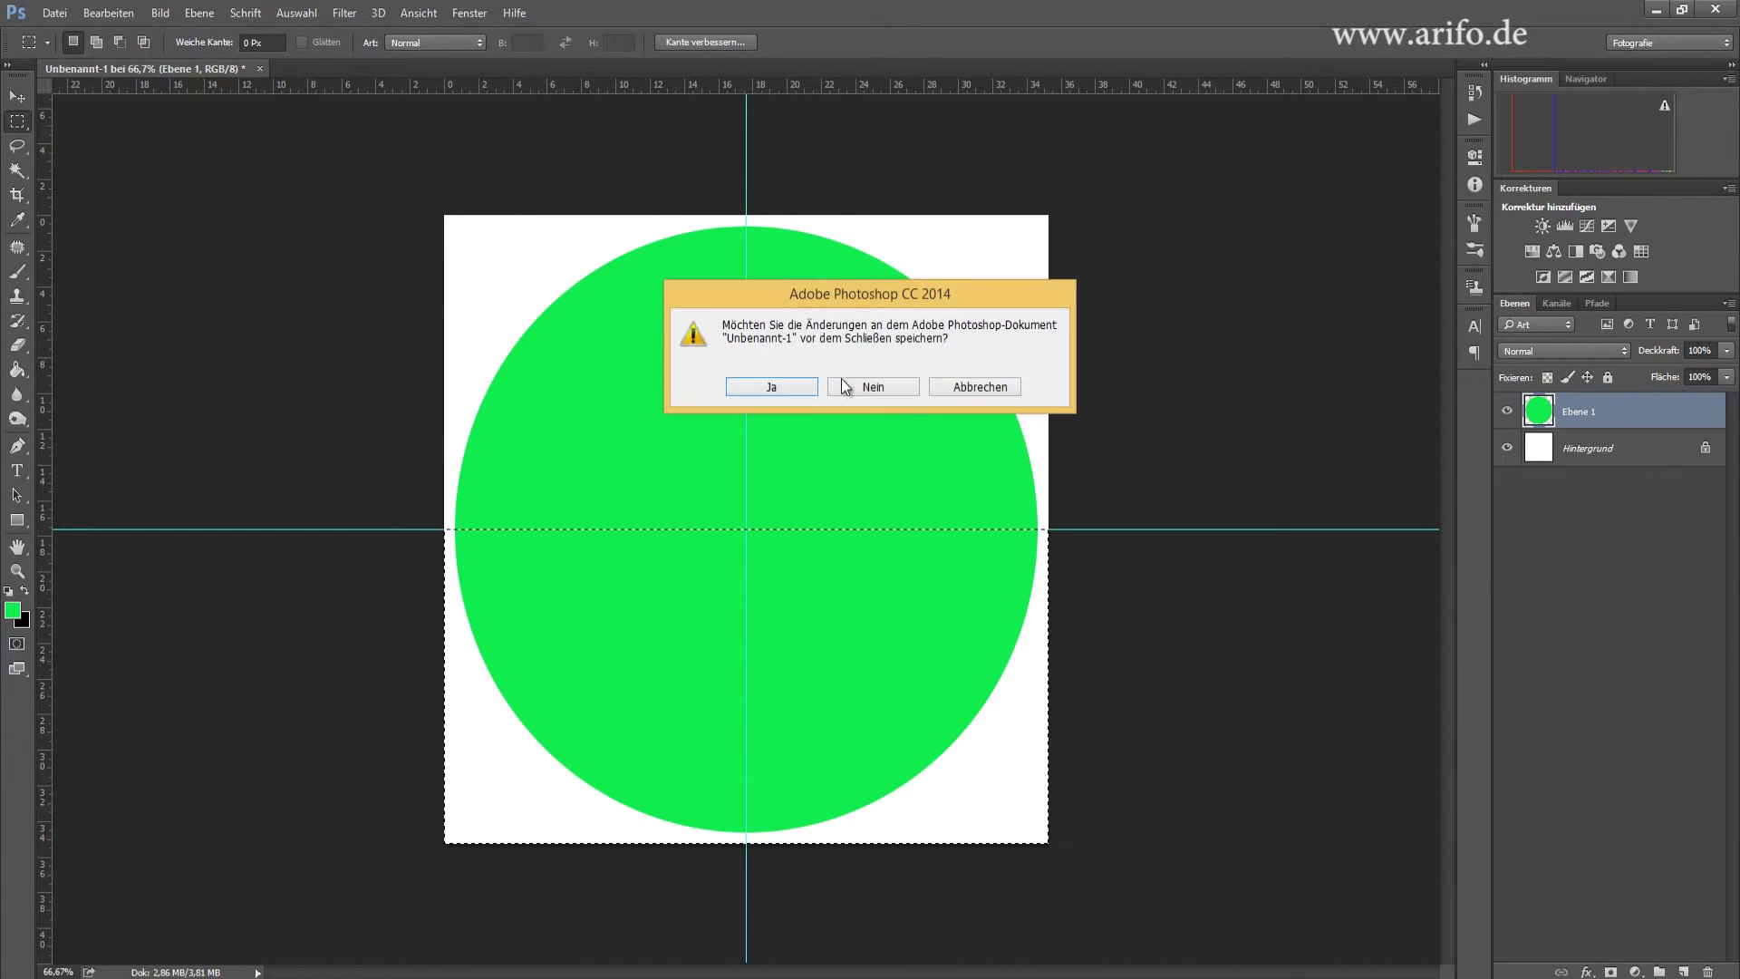
- Discard changes and create an 800 × 800 px document with a 030303 near-black background
{"action": "left_click", "coordinate": [888, 384]}
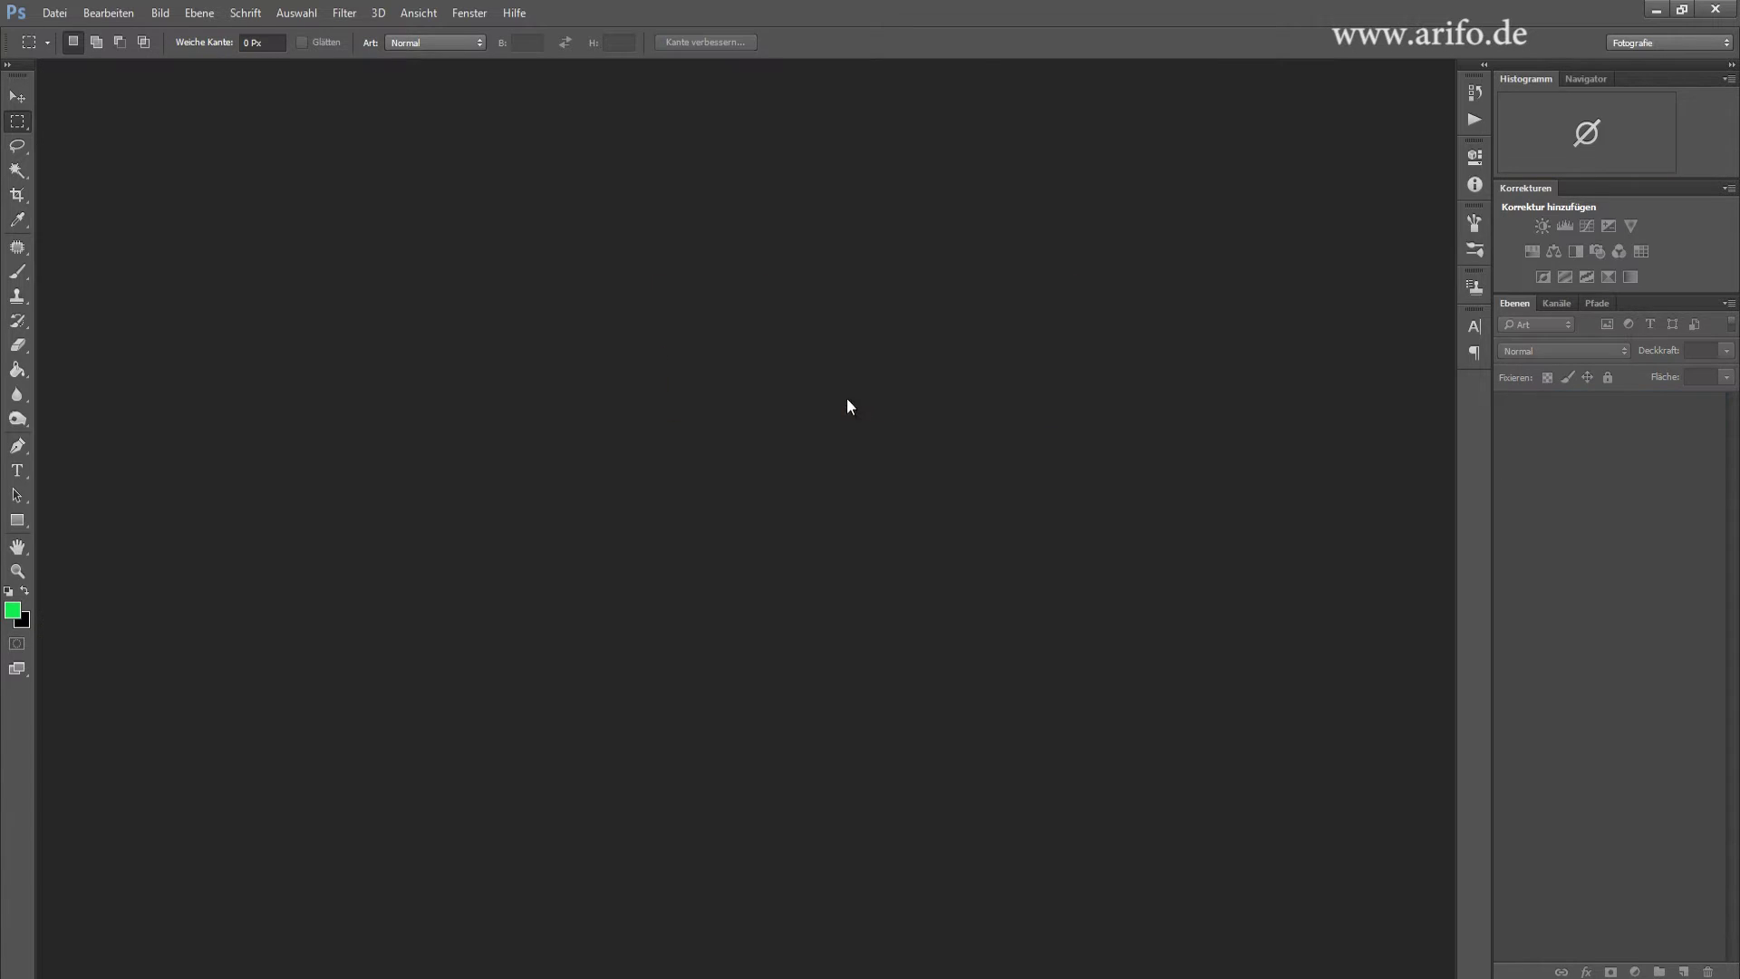
{"action": "left_click", "coordinate": [55, 13]}
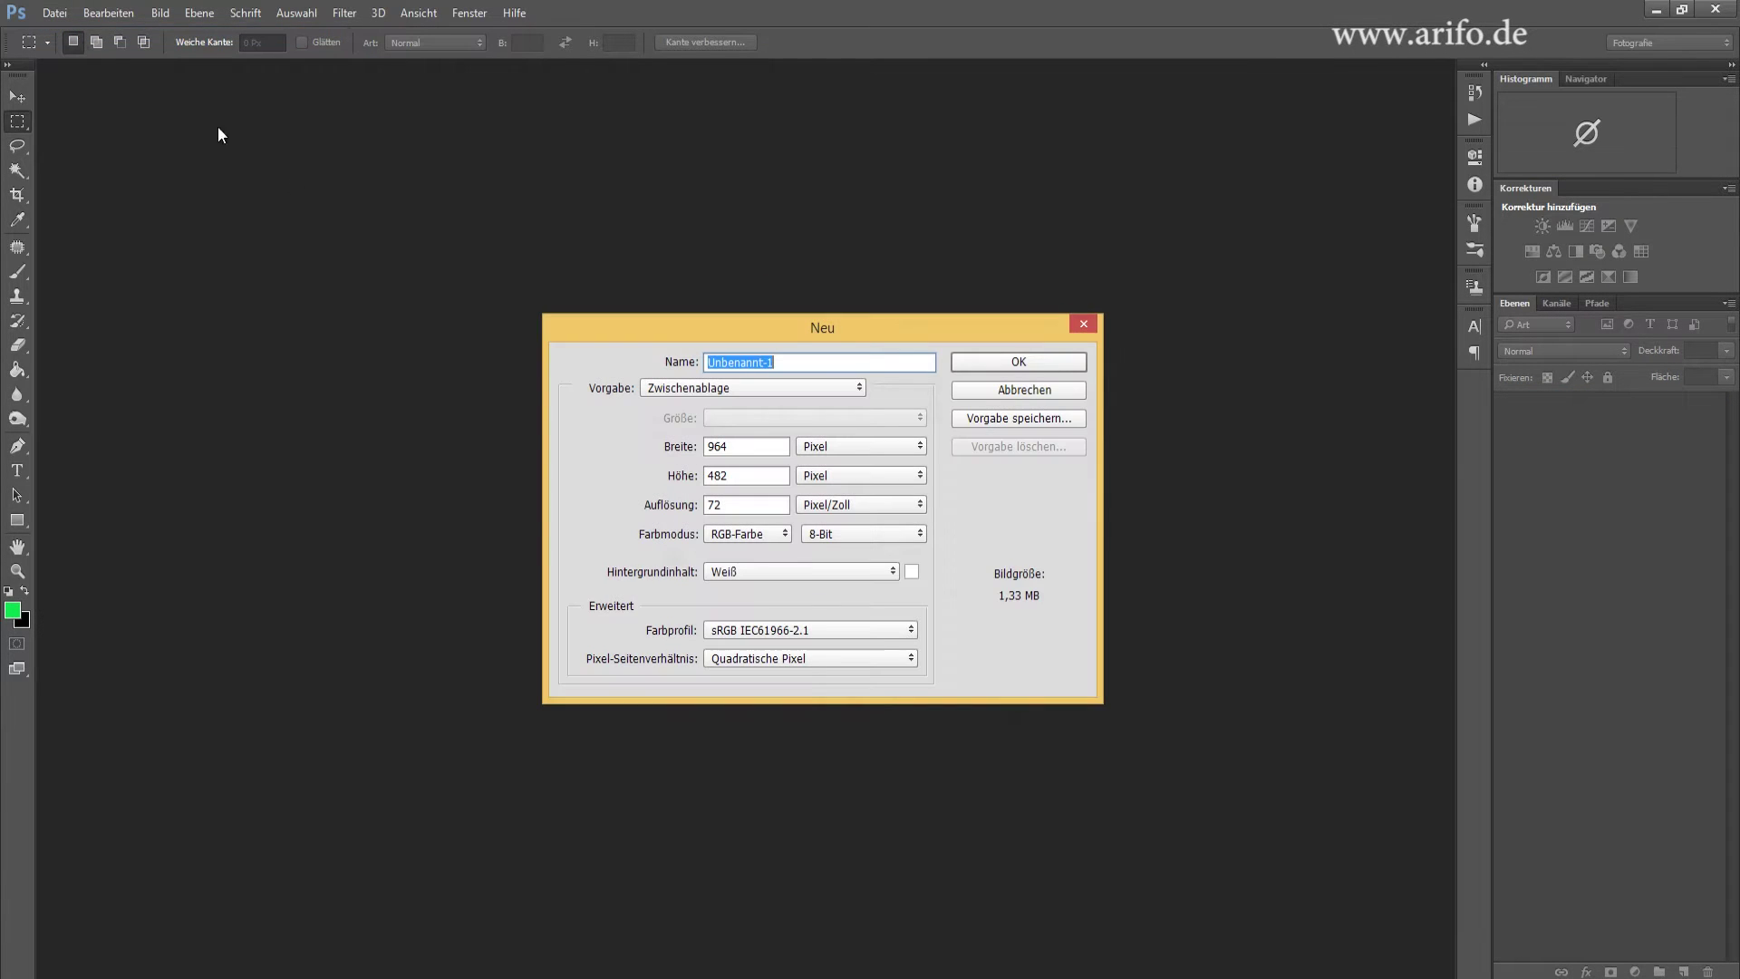
{"action": "left_click", "coordinate": [657, 446]}
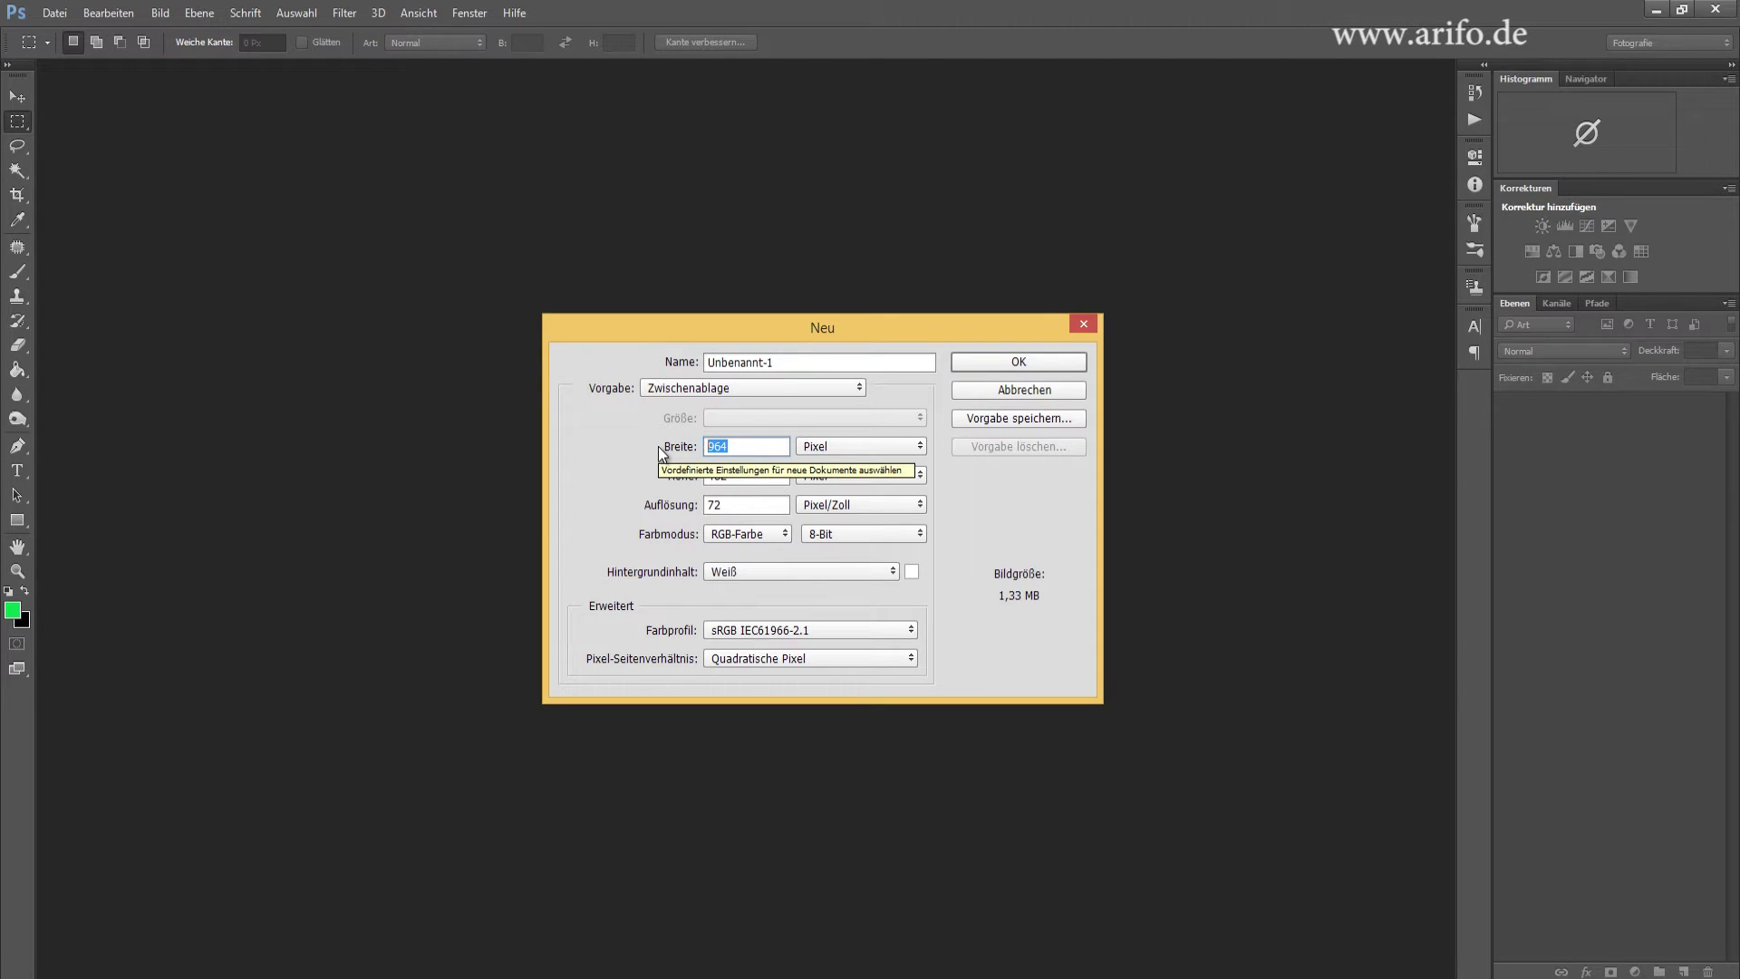
{"action": "type", "text": "800"}
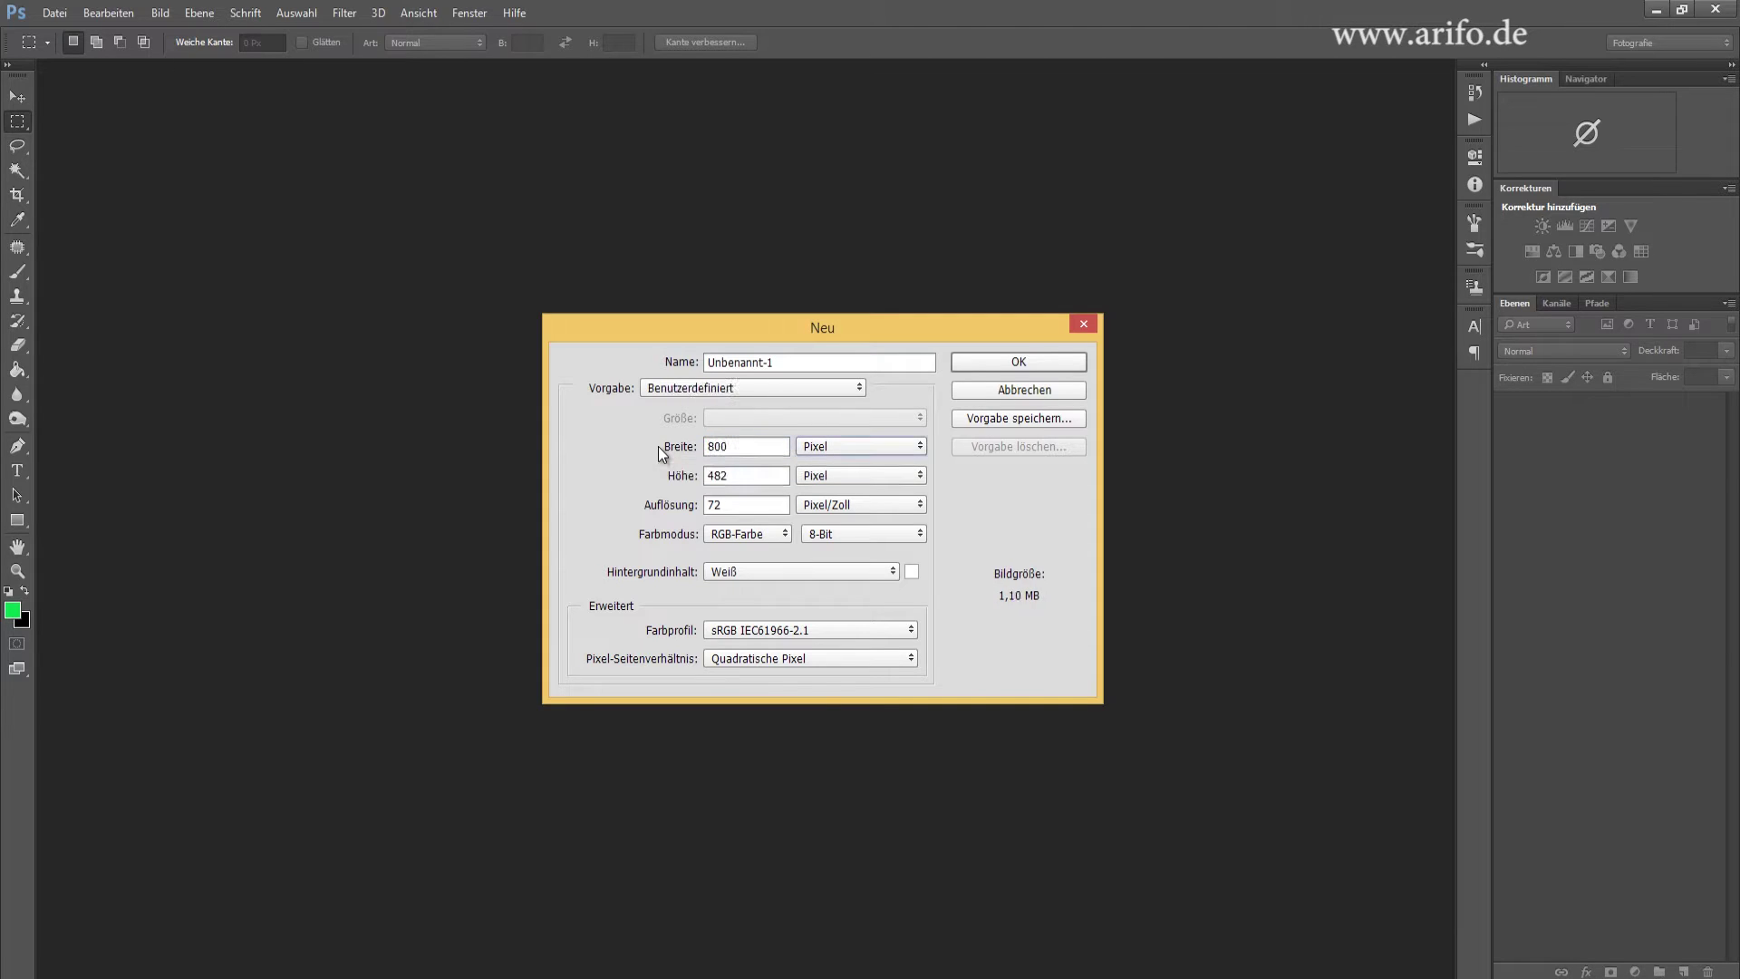
{"action": "key", "text": "Tab"}
{"action": "type", "text": "800"}
{"action": "key", "text": "Tab"}
{"action": "left_click", "coordinate": [759, 571]}
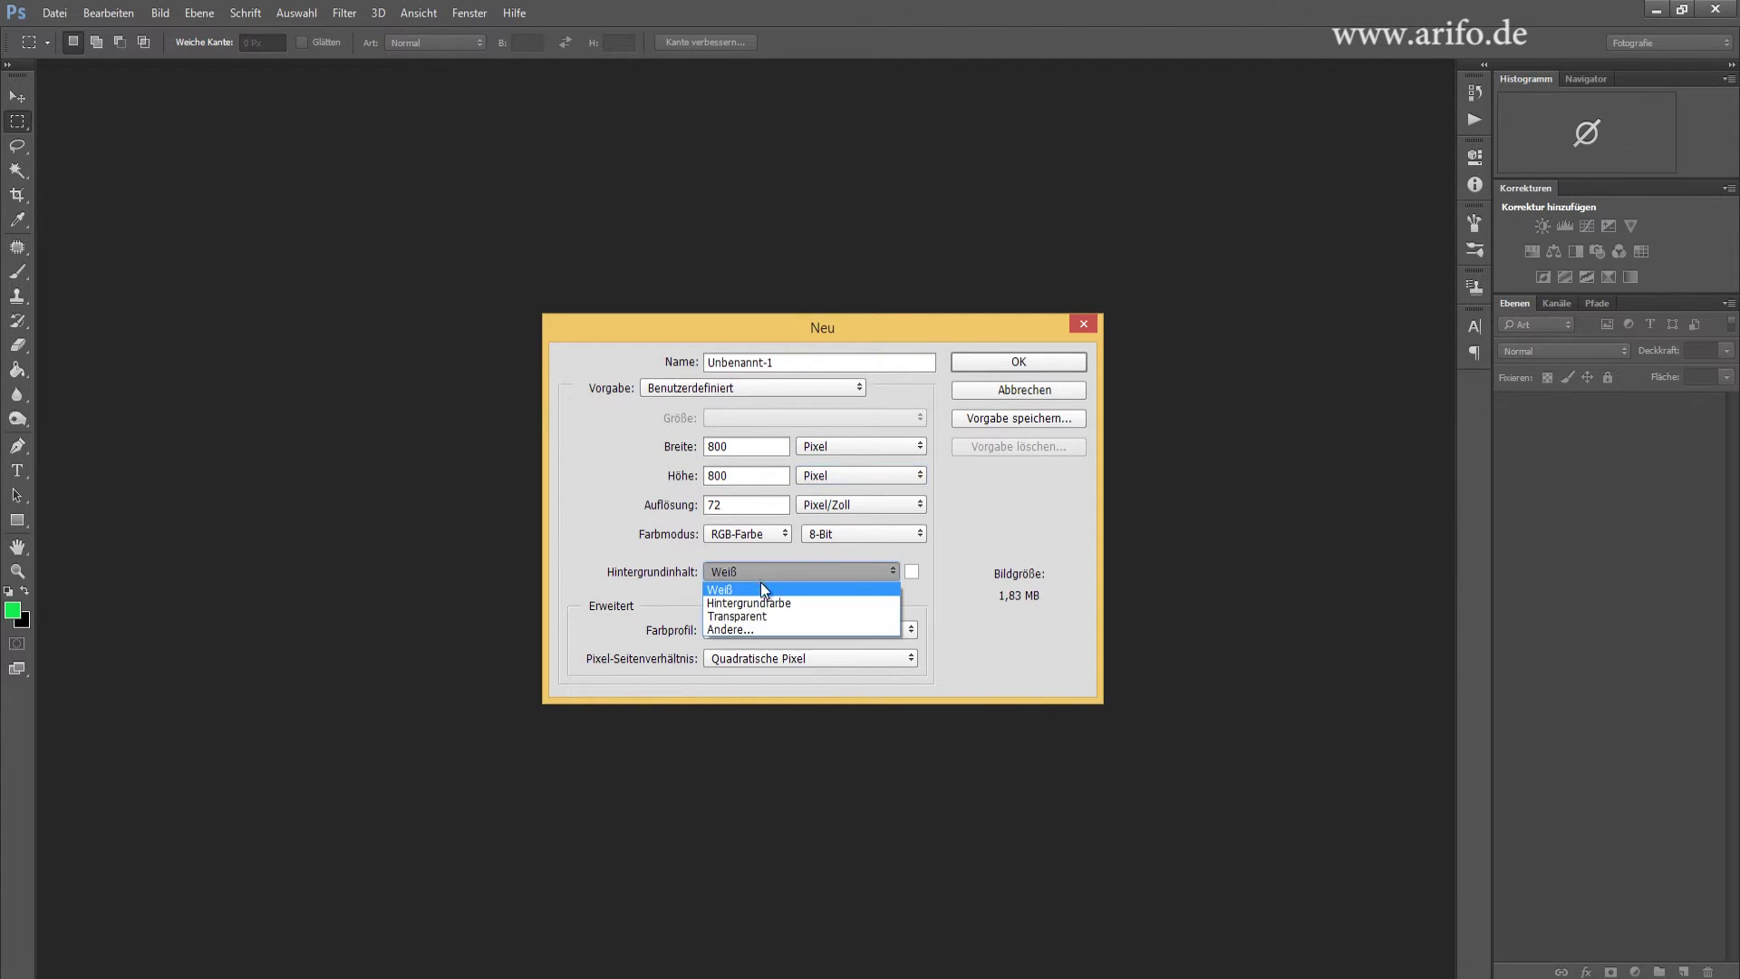
{"action": "left_click", "coordinate": [764, 627]}
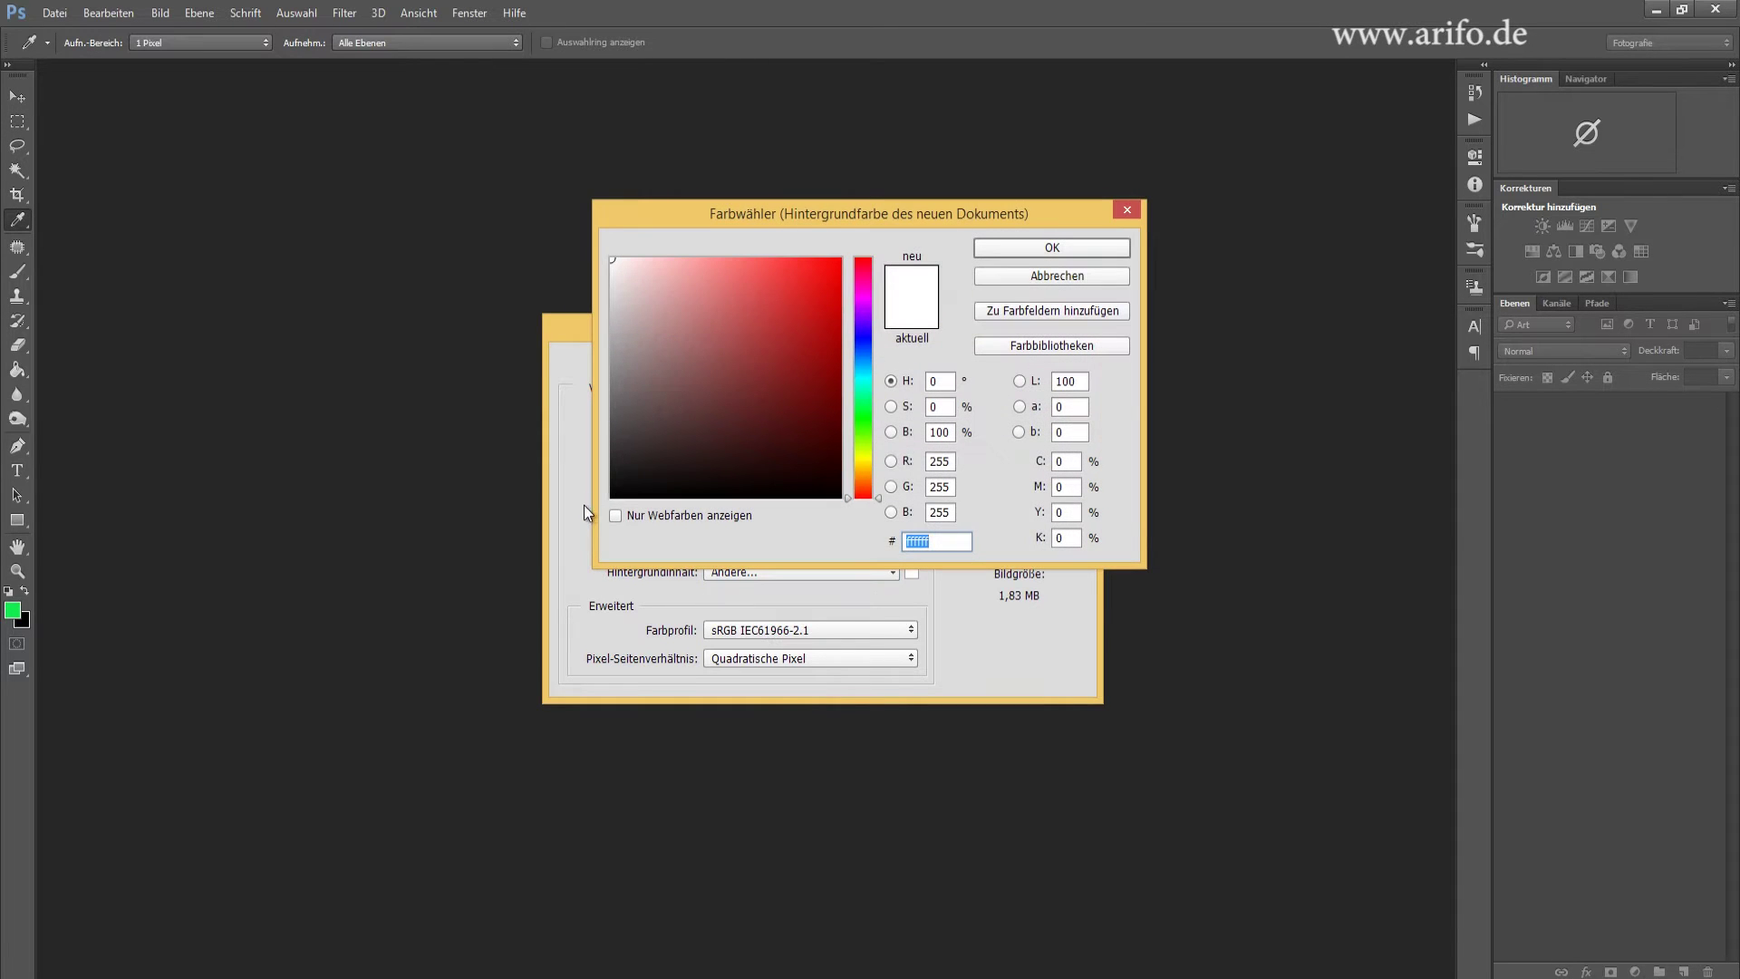
{"action": "type", "text": "030303"}
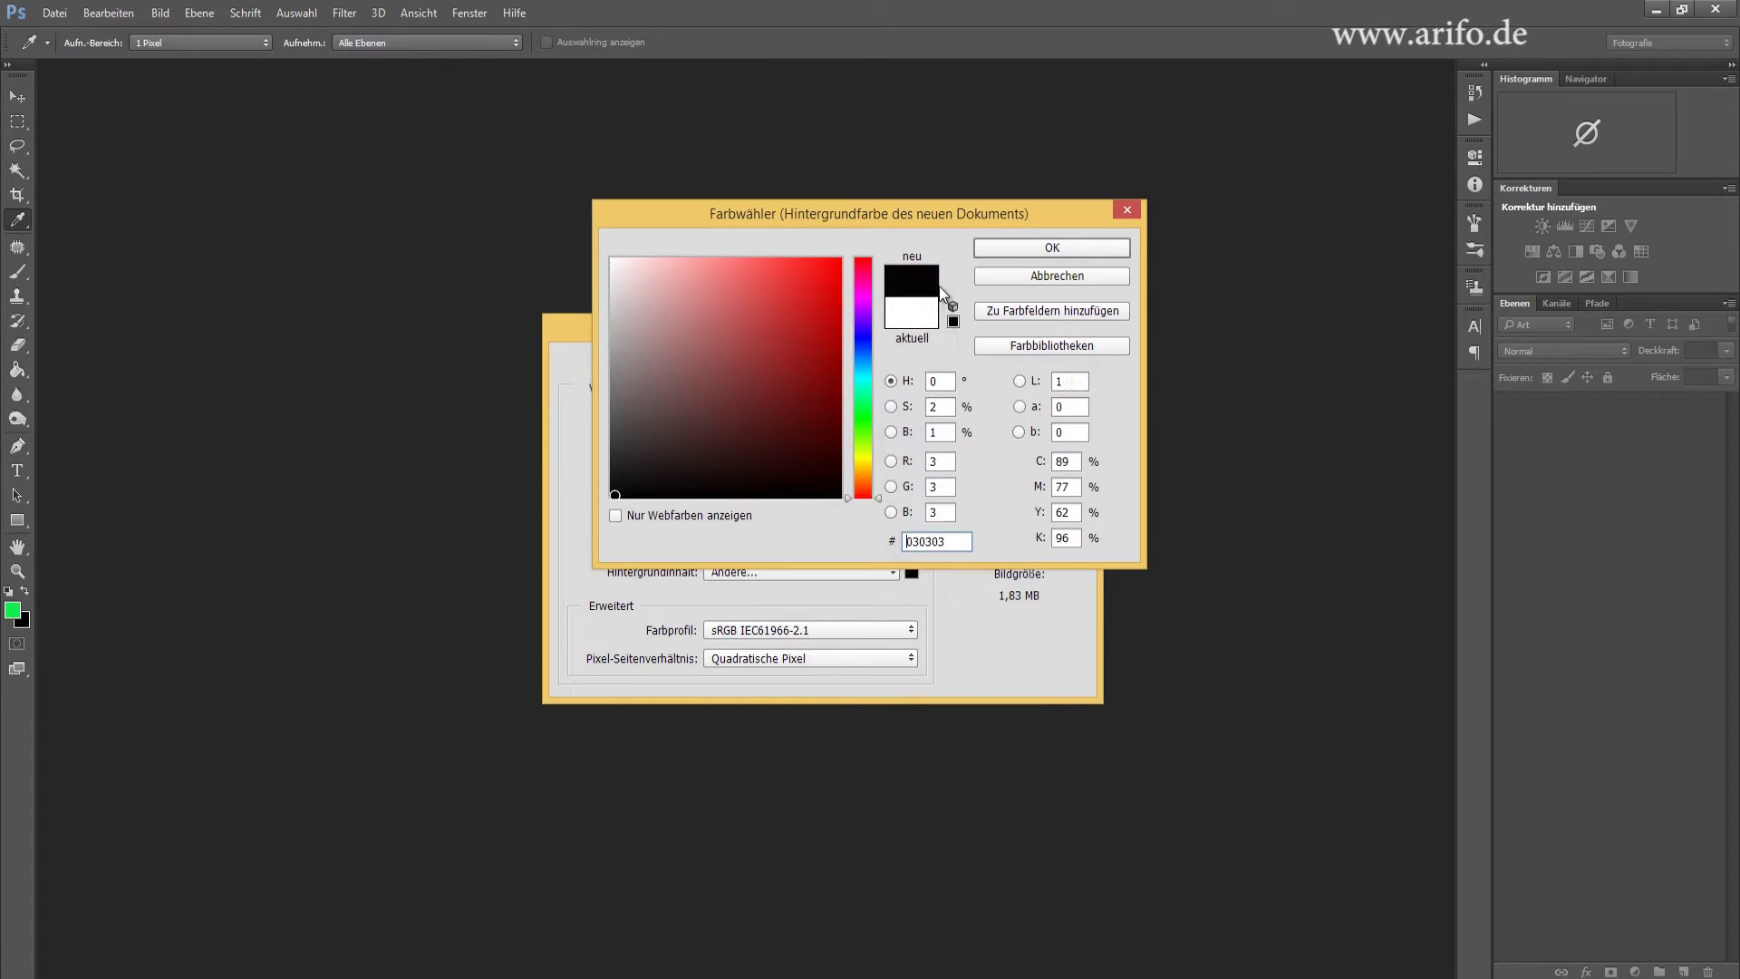
{"action": "left_click", "coordinate": [1042, 247]}
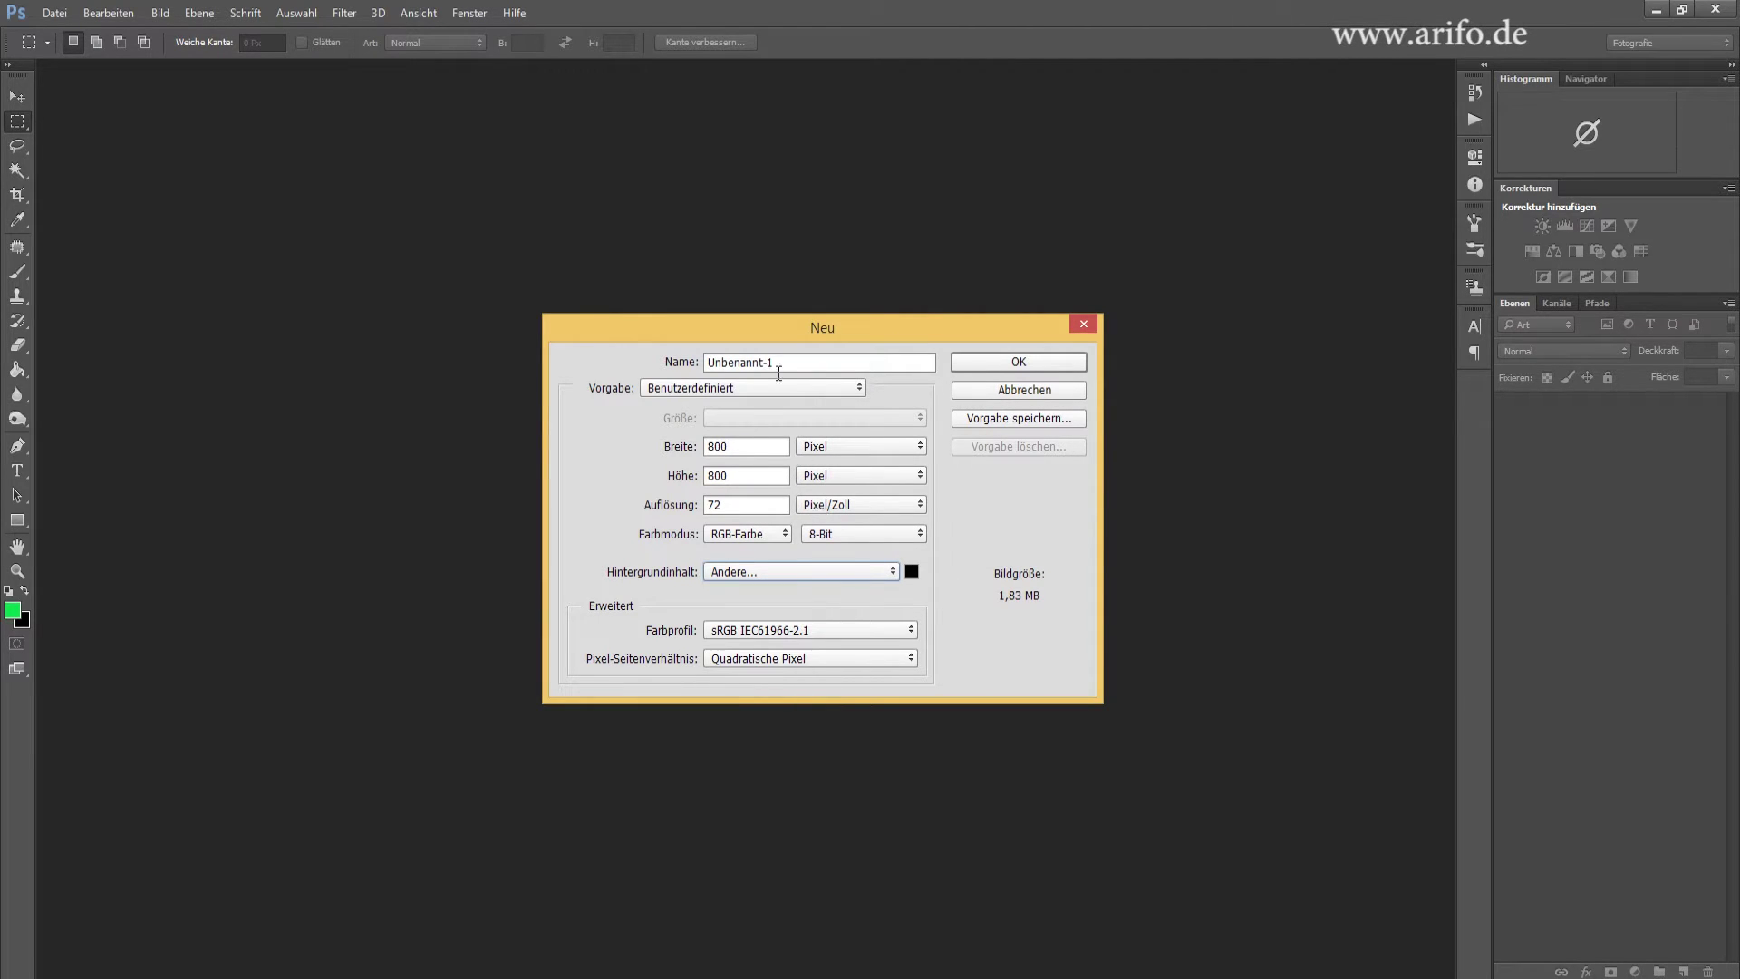
{"action": "left_click", "coordinate": [983, 366]}
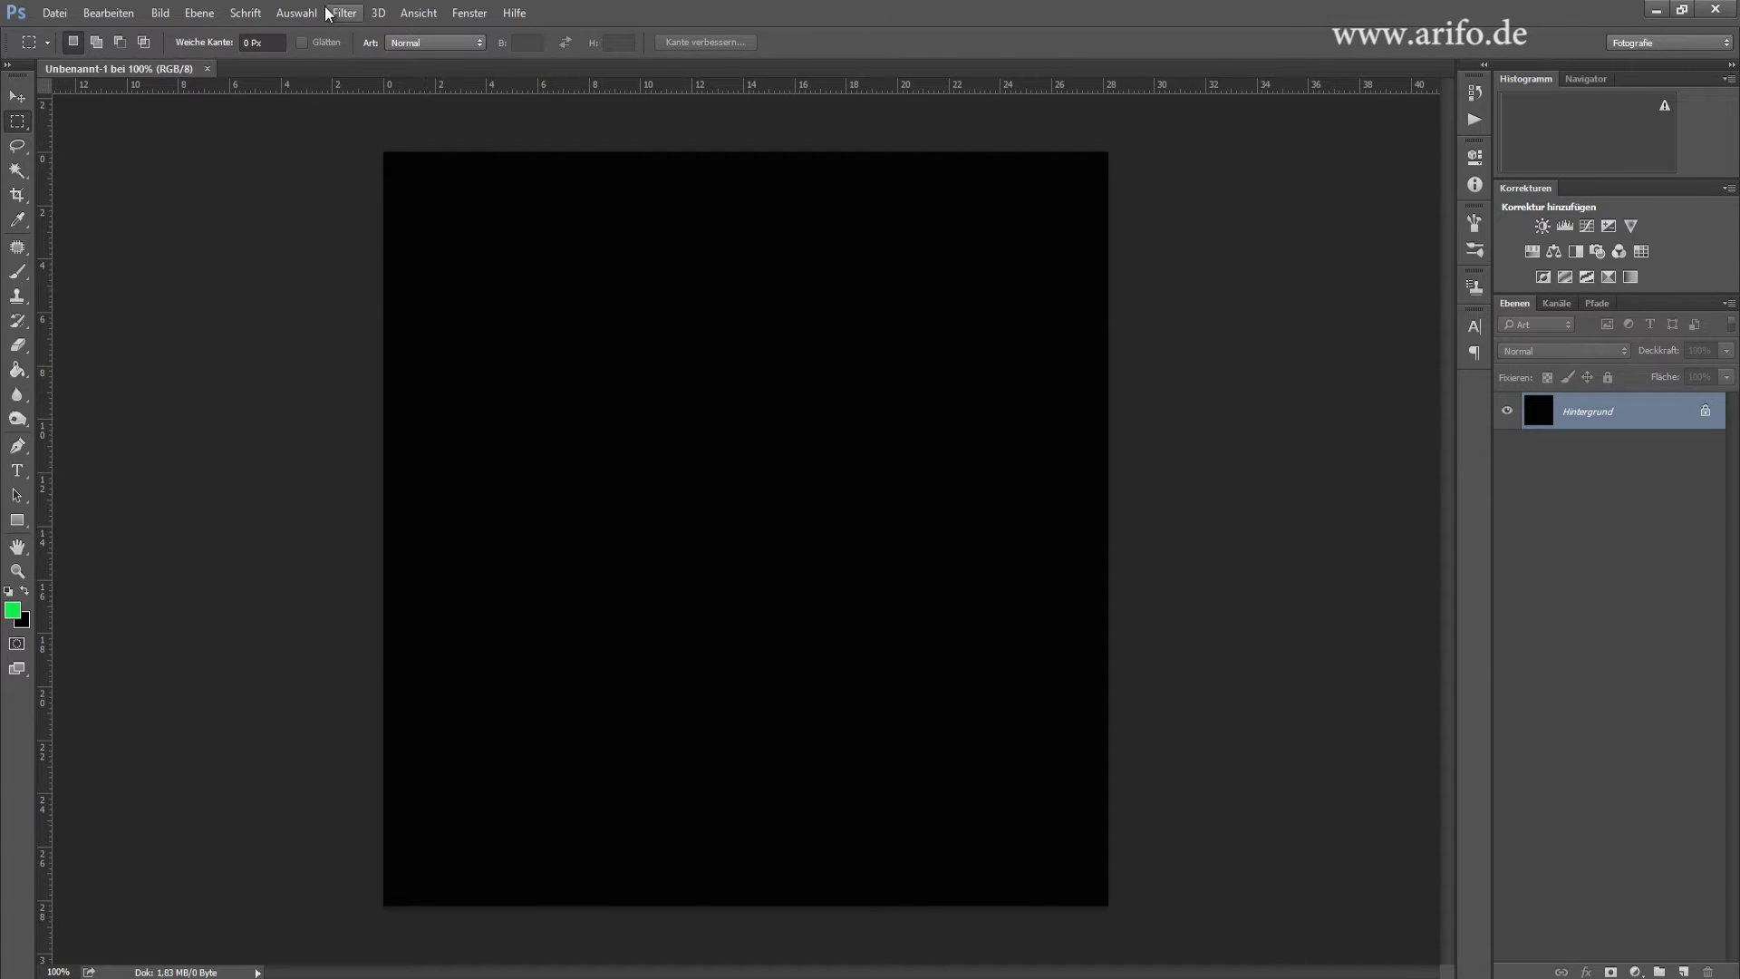
- Add a horizontal guide across the middle of the canvas
{"action": "left_click", "coordinate": [425, 16]}
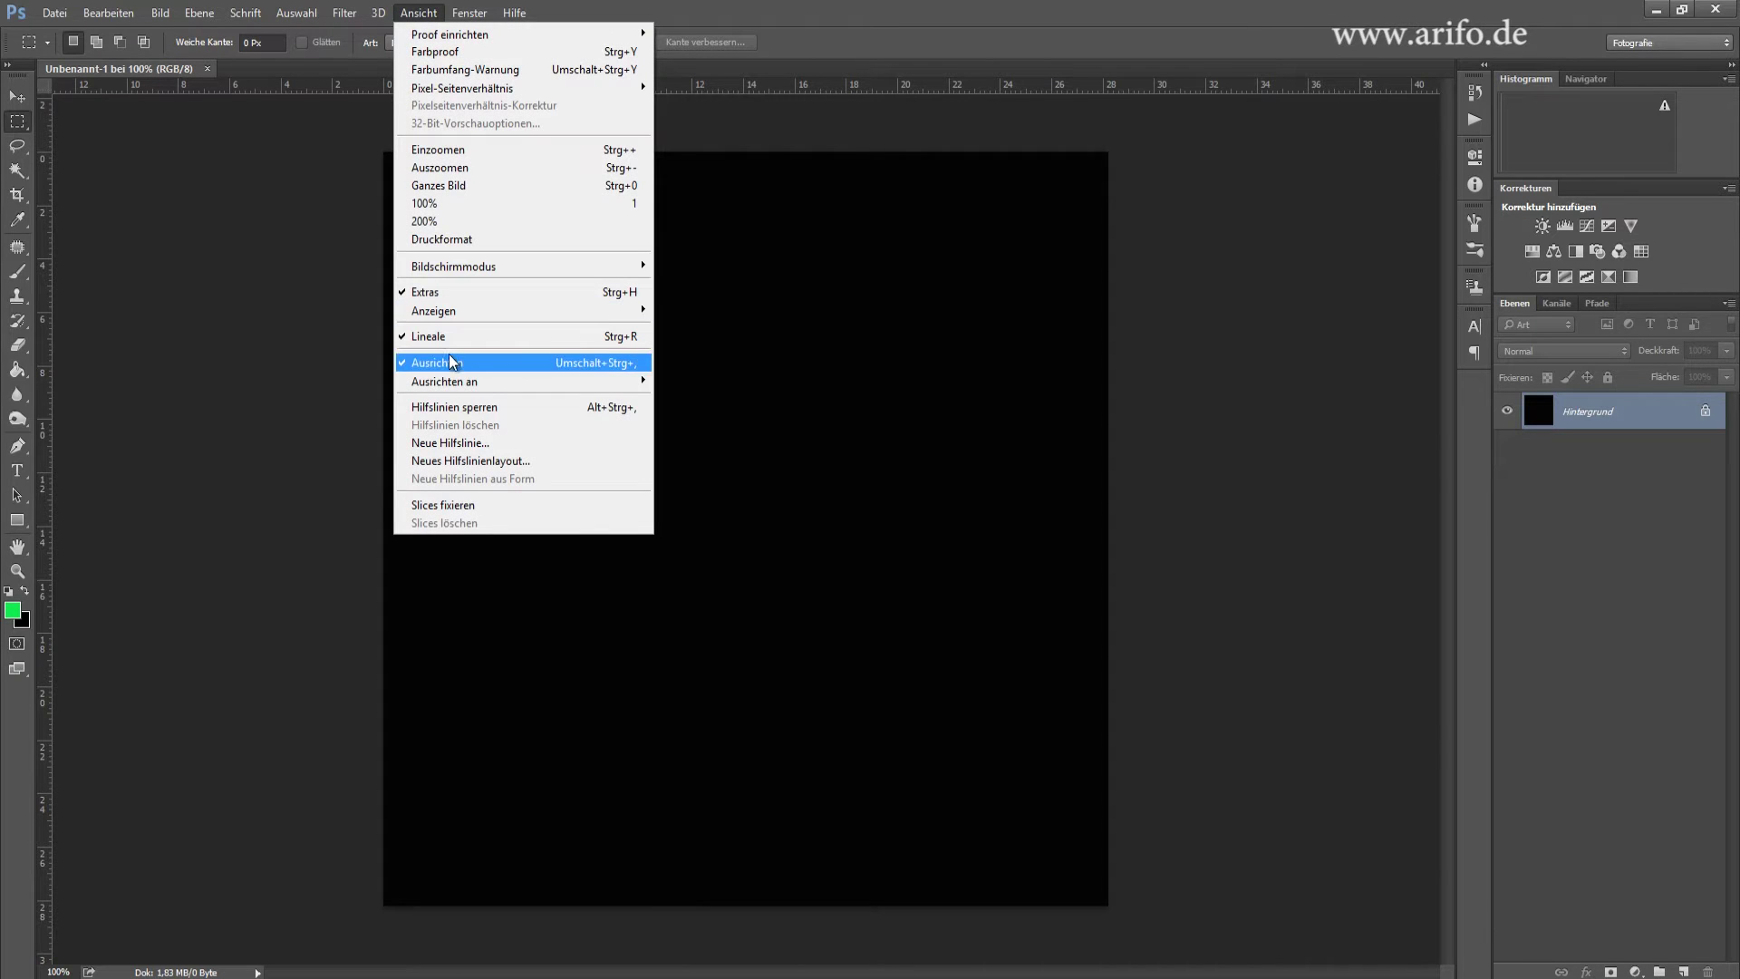
{"action": "left_click", "coordinate": [502, 442]}
{"action": "type", "text": "50"}
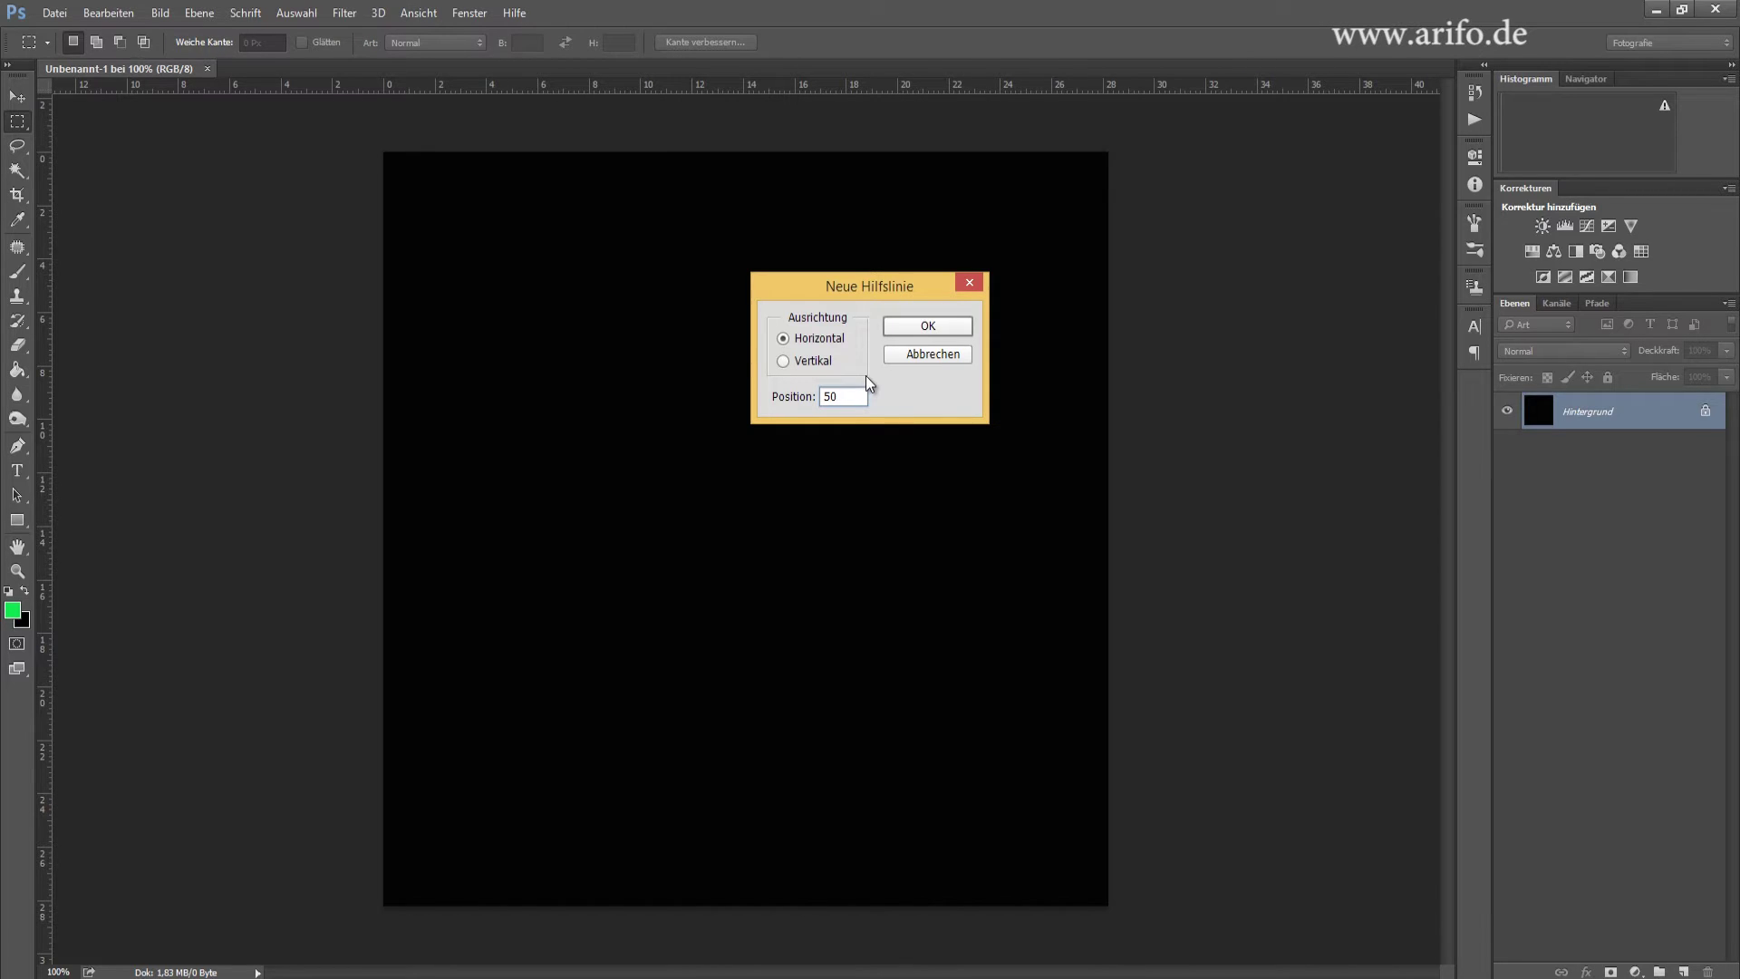
{"action": "key", "text": "Return"}
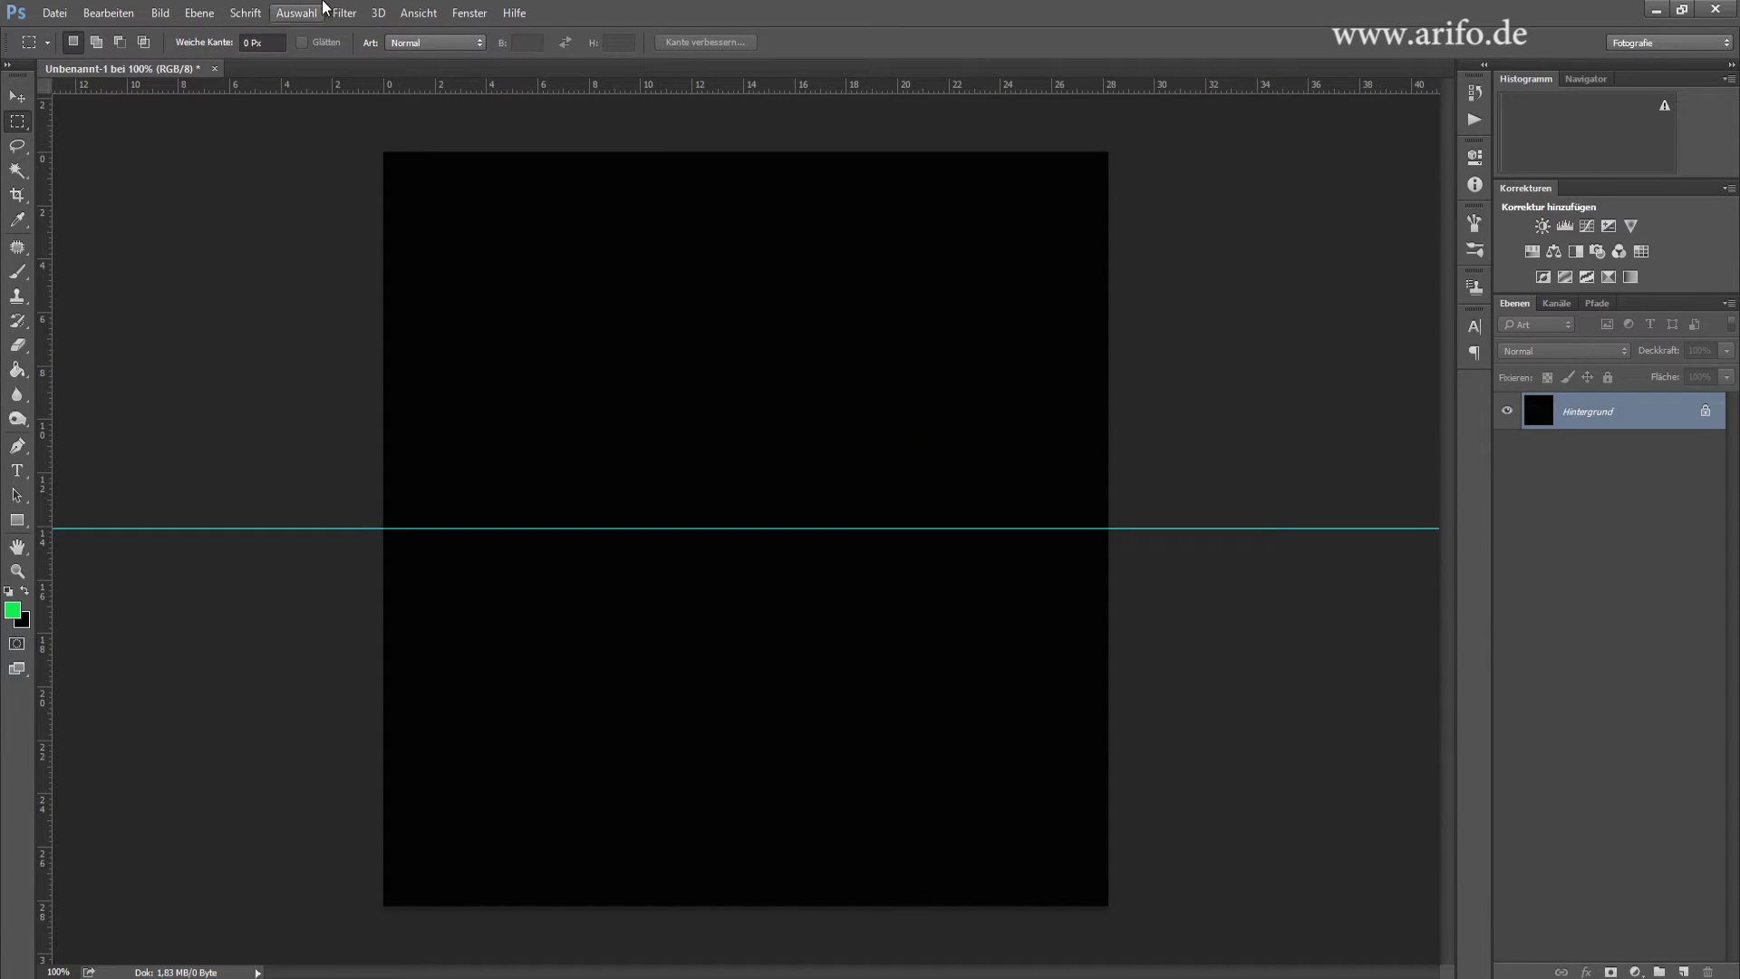
- Add a vertical guide at 50% of the canvas
{"action": "left_click", "coordinate": [405, 13]}
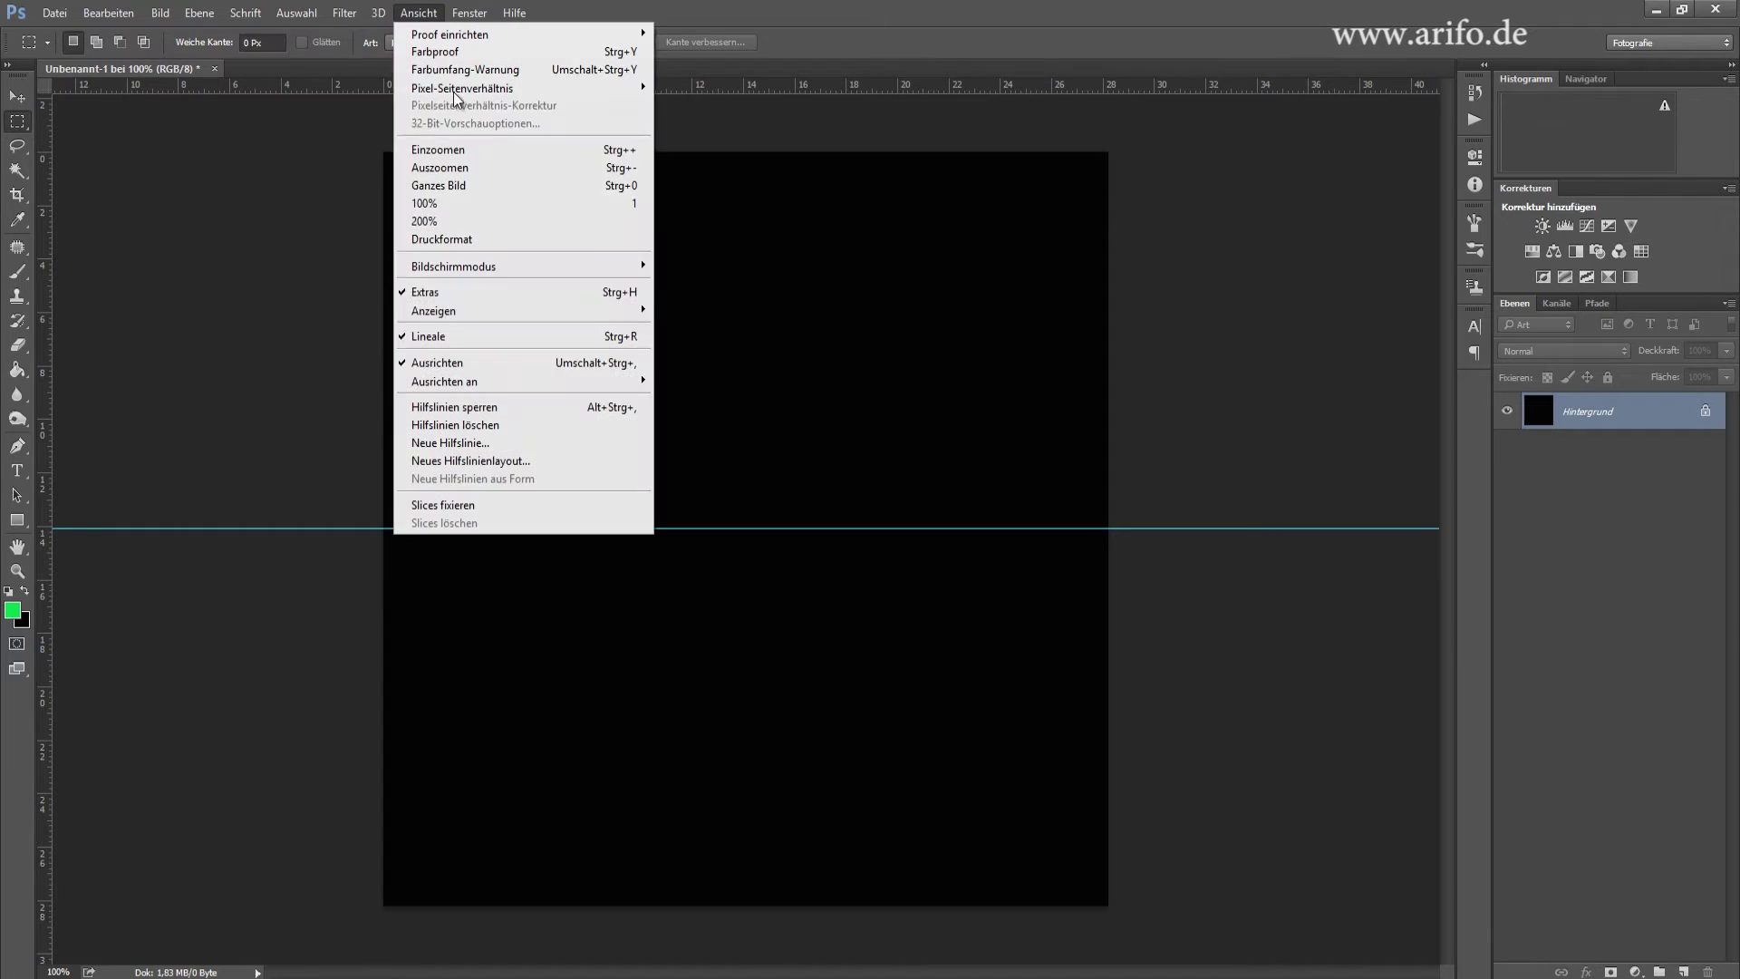
{"action": "left_click", "coordinate": [530, 444]}
{"action": "left_click", "coordinate": [812, 362]}
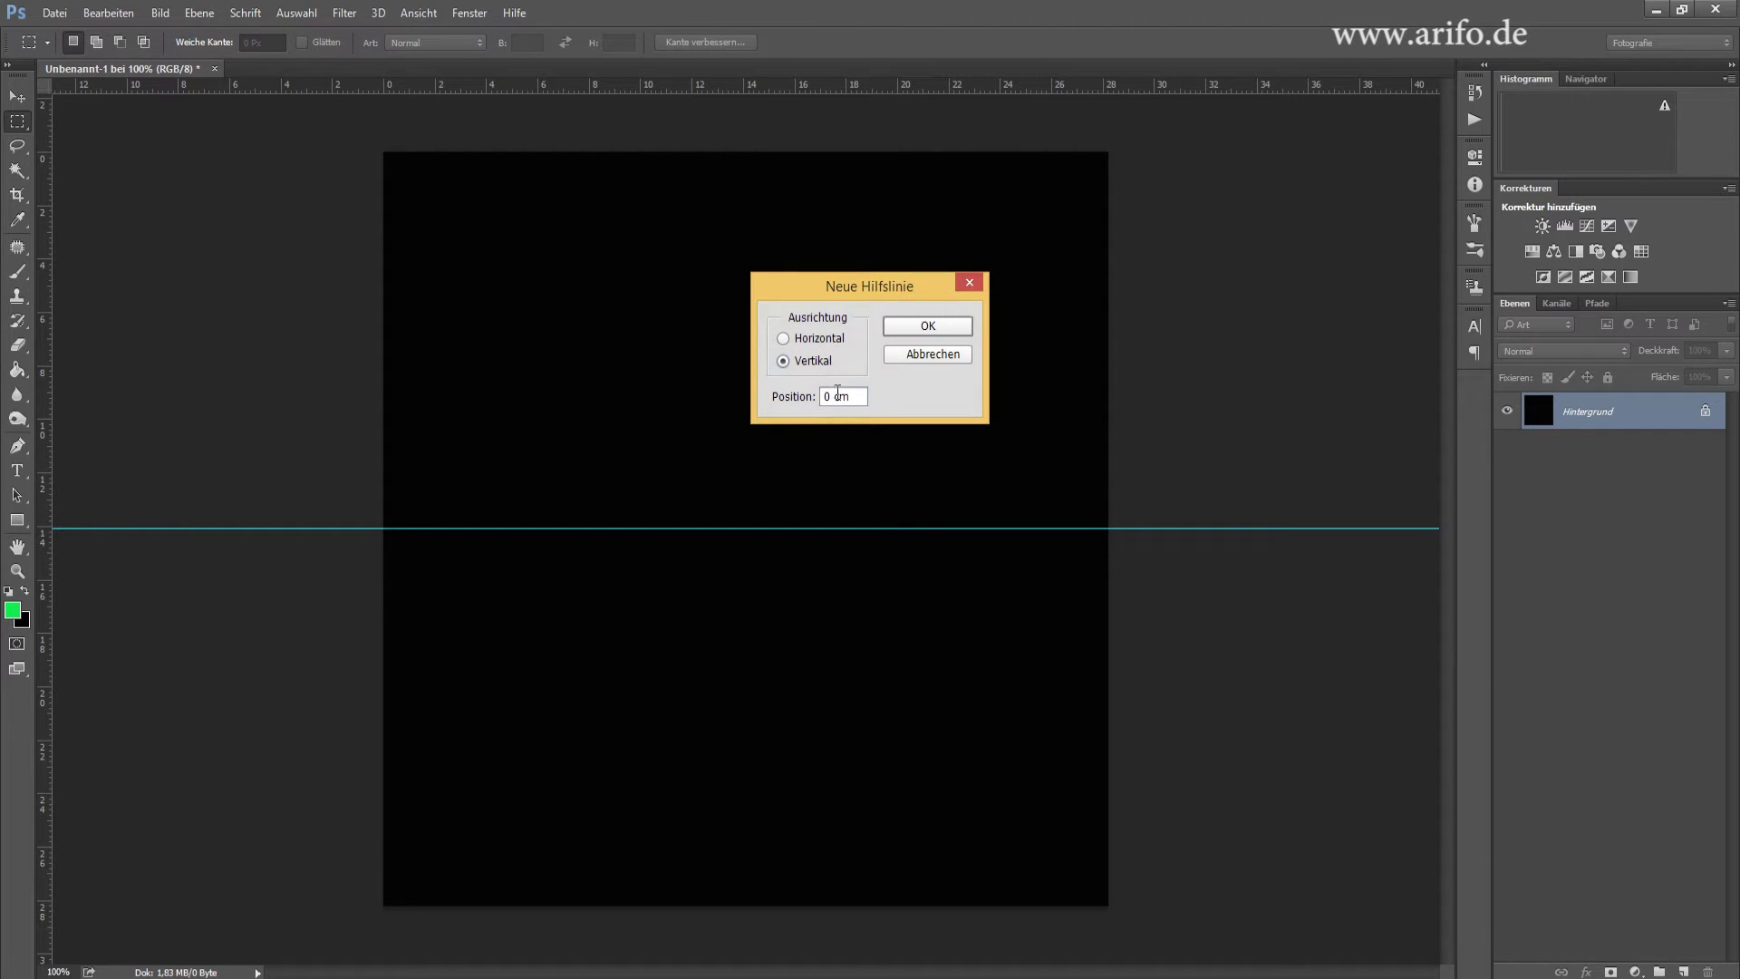
{"action": "type", "text": "50"}
{"action": "type", "text": "%"}
{"action": "key", "text": "Return"}
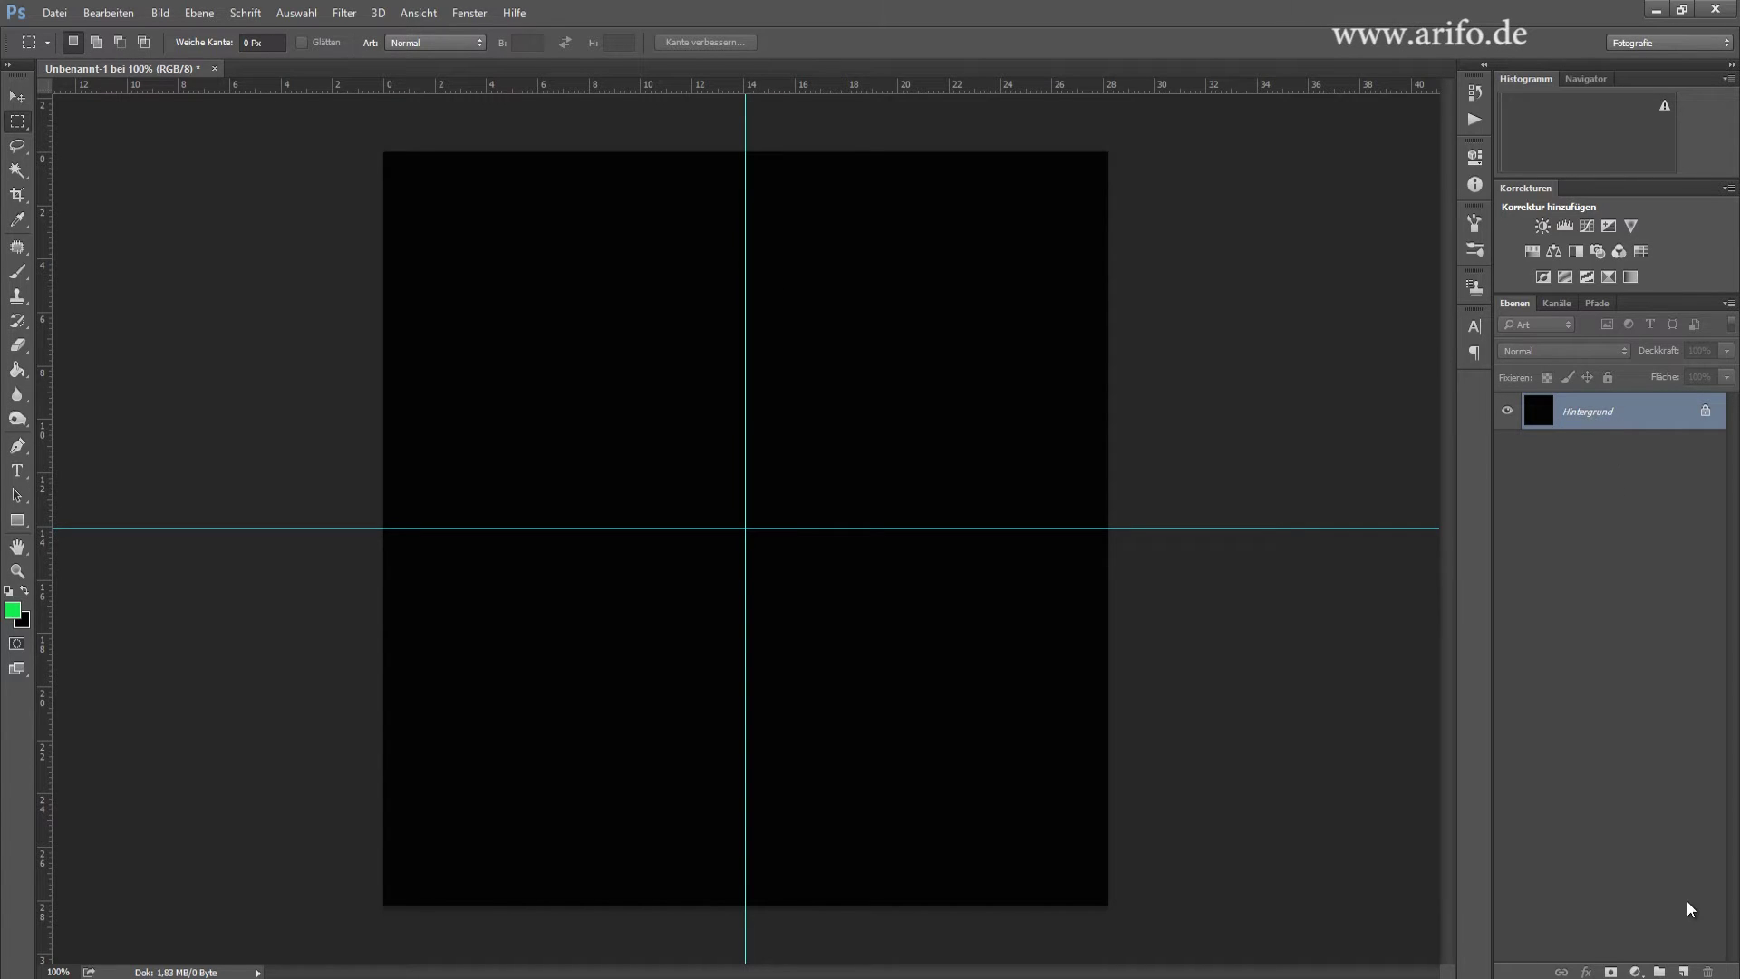
- Add a new layer named Kreis
{"action": "left_click", "coordinate": [1685, 971]}
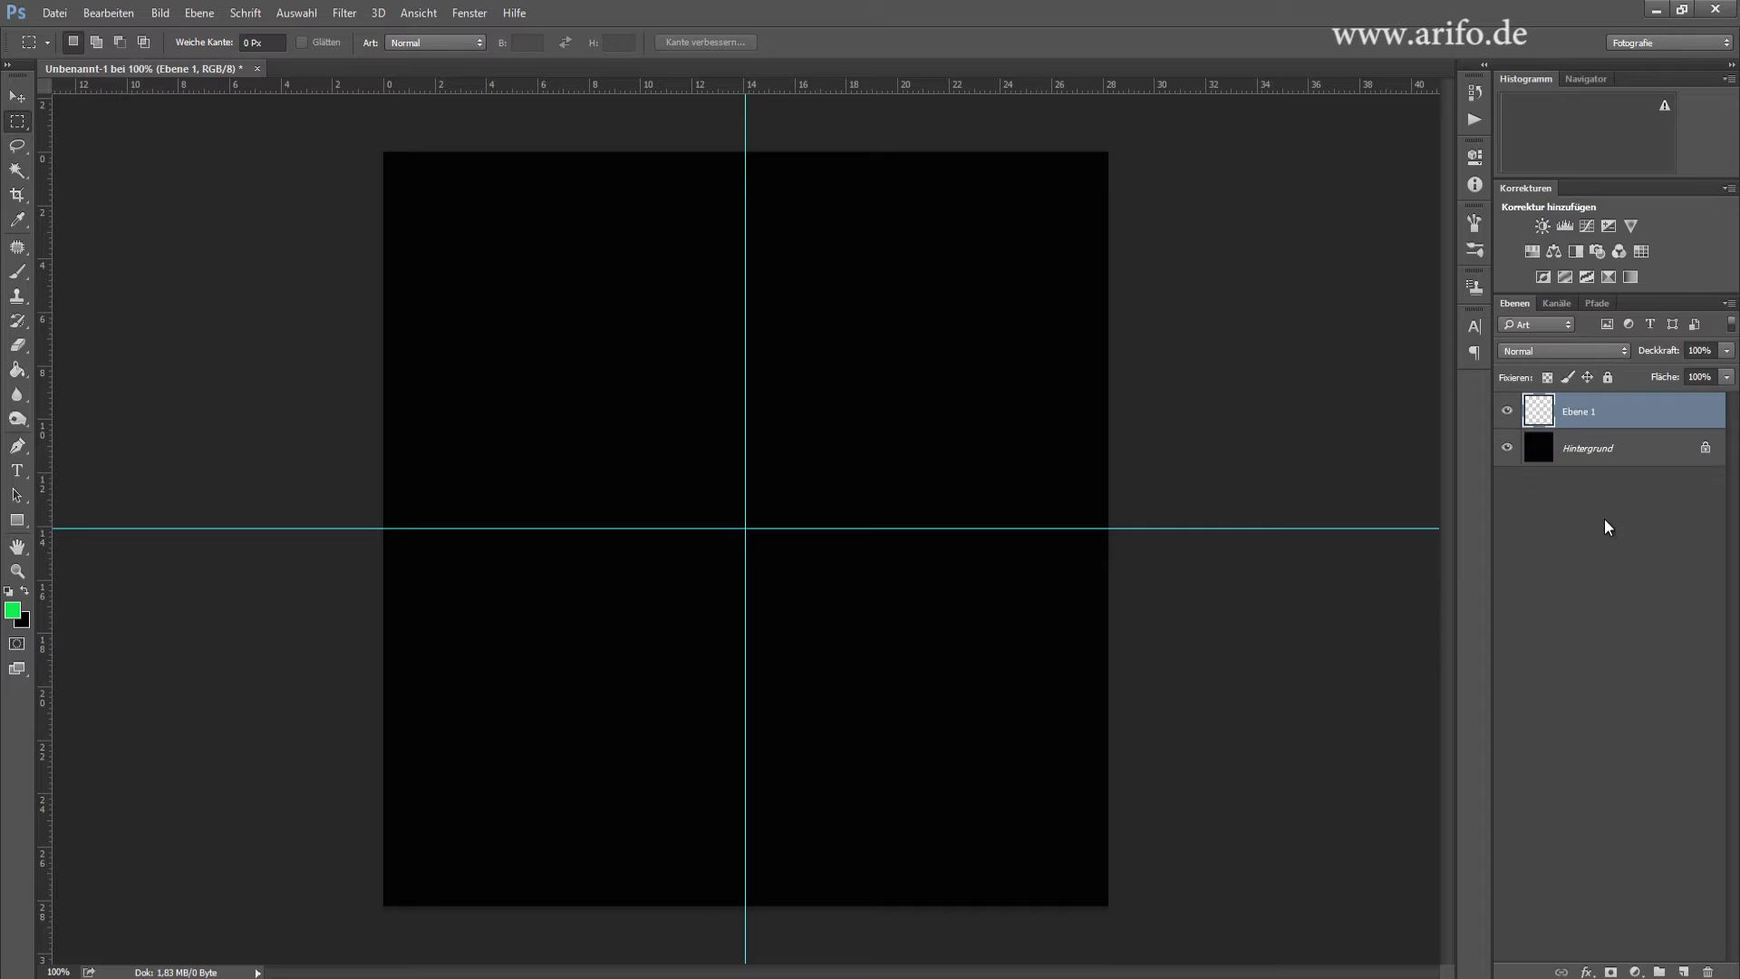
{"action": "double_click", "coordinate": [1582, 411]}
{"action": "type", "text": "K"}
{"action": "type", "text": "reis"}
{"action": "key", "text": "Return"}
- Draw a small elliptical selection centred on the guide crossing
{"action": "right_click", "coordinate": [20, 129]}
{"action": "left_click", "coordinate": [81, 133]}
{"action": "left_click_drag", "start_coordinate": [745, 528], "coordinate": [801, 597]}
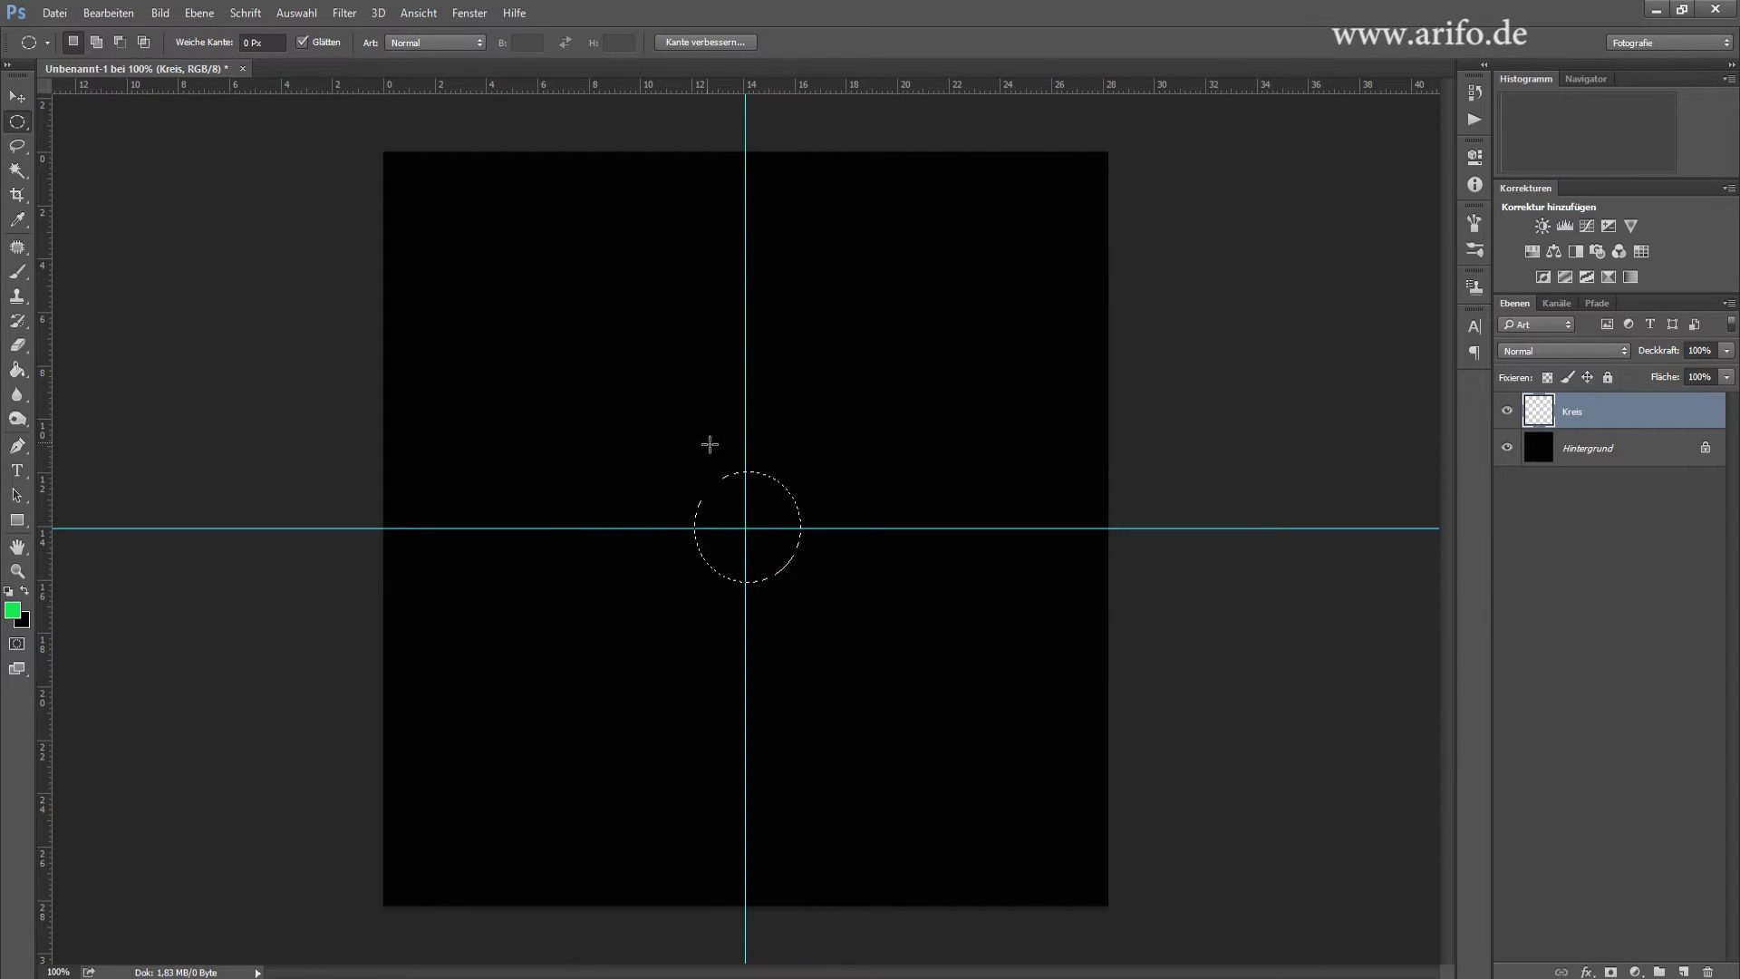
{"action": "left_click_drag", "start_coordinate": [767, 476], "coordinate": [763, 477]}
- Fill the circle selection with white using the Paint Bucket and deselect
{"action": "left_click", "coordinate": [8, 590]}
{"action": "left_click", "coordinate": [24, 590]}
{"action": "left_click", "coordinate": [17, 369]}
{"action": "left_click", "coordinate": [756, 575]}
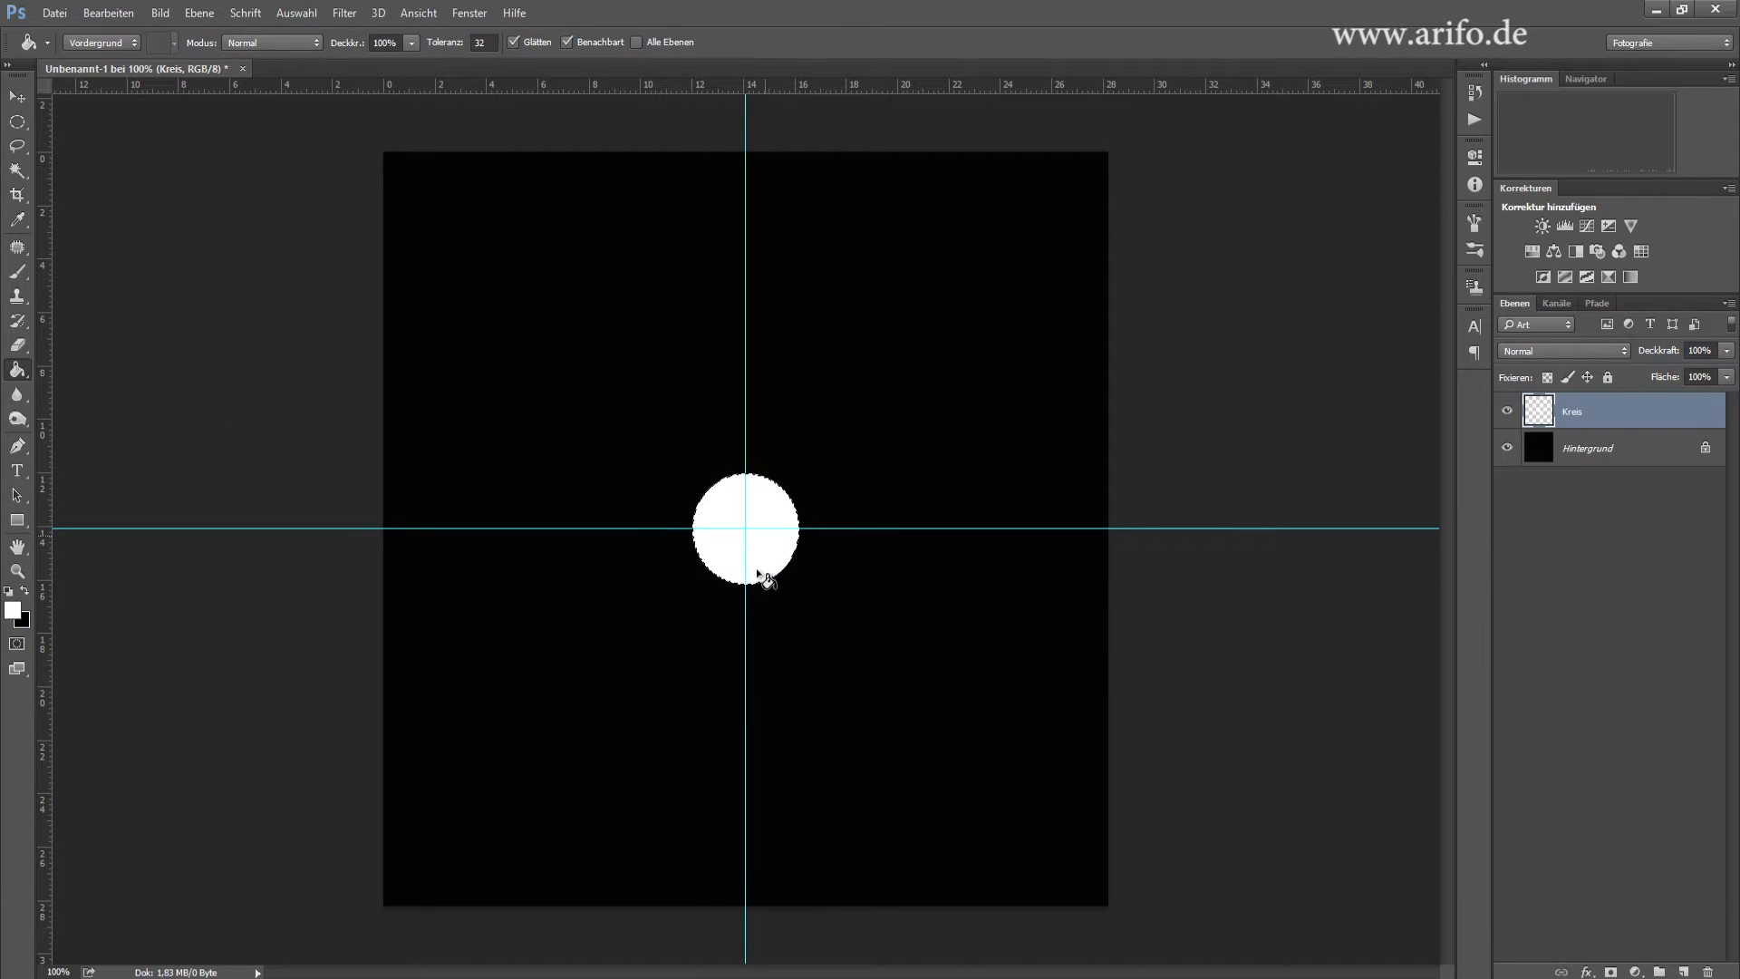
{"action": "left_click", "coordinate": [297, 12]}
{"action": "left_click", "coordinate": [335, 53]}
- Switch to the Move tool without transform controls and select the Hintergrund layer
{"action": "left_click", "coordinate": [17, 96]}
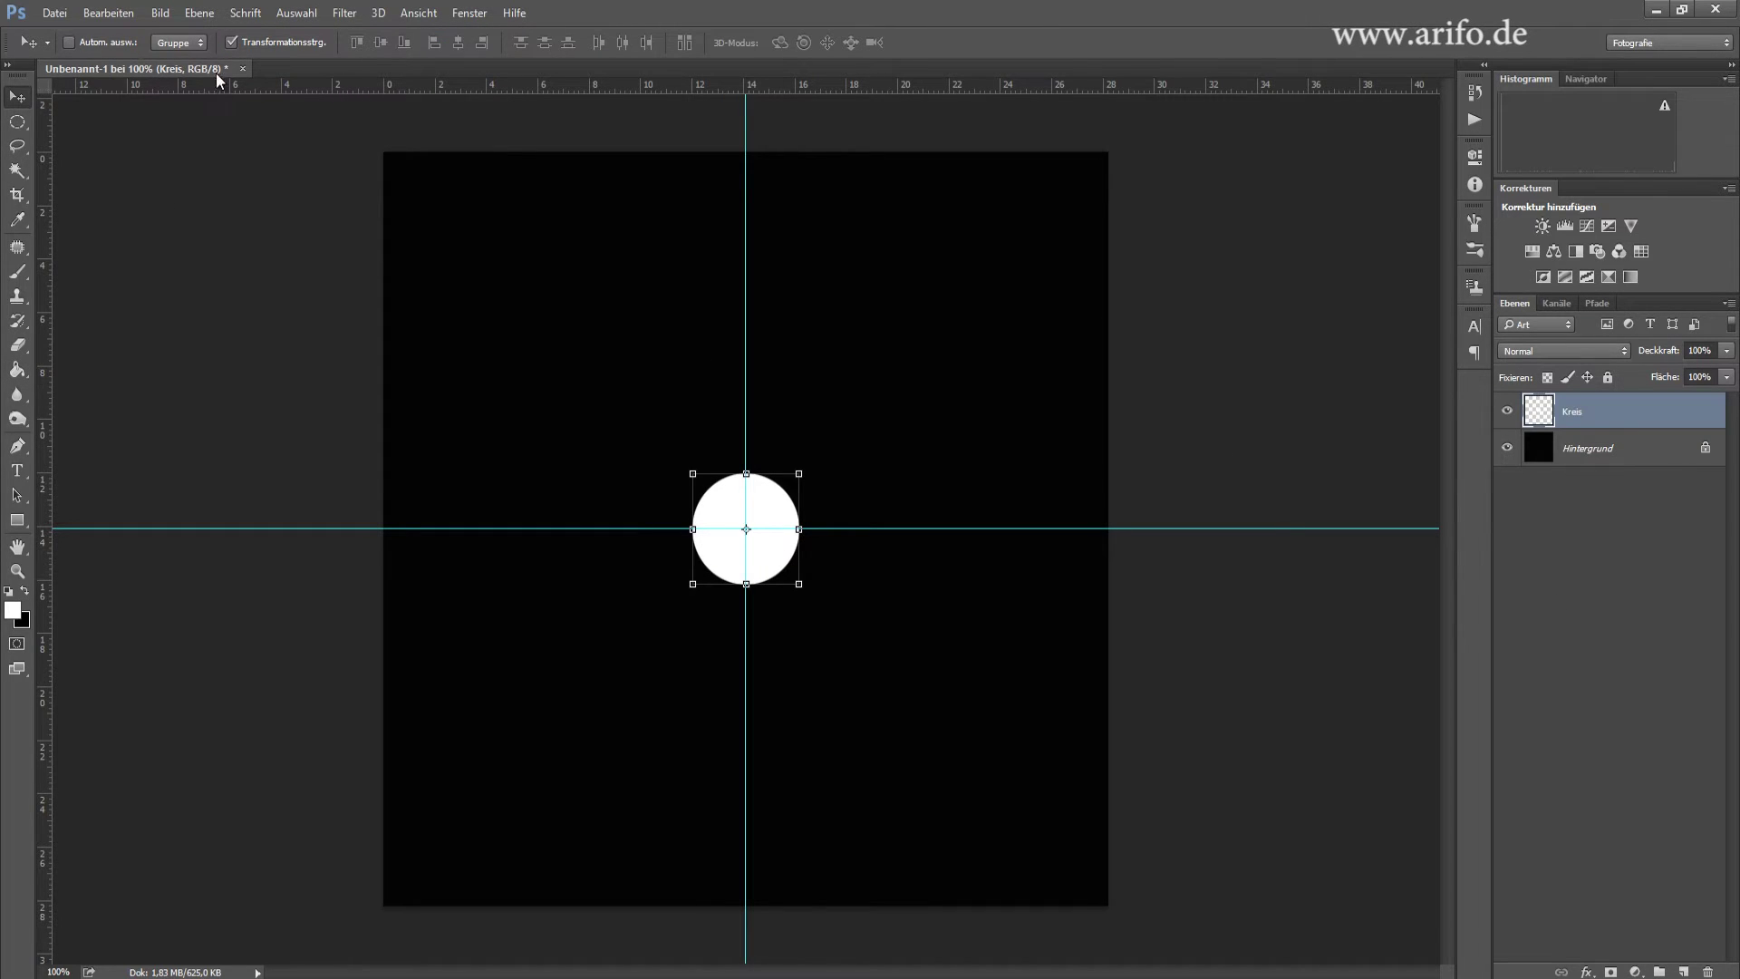
{"action": "left_click", "coordinate": [231, 42]}
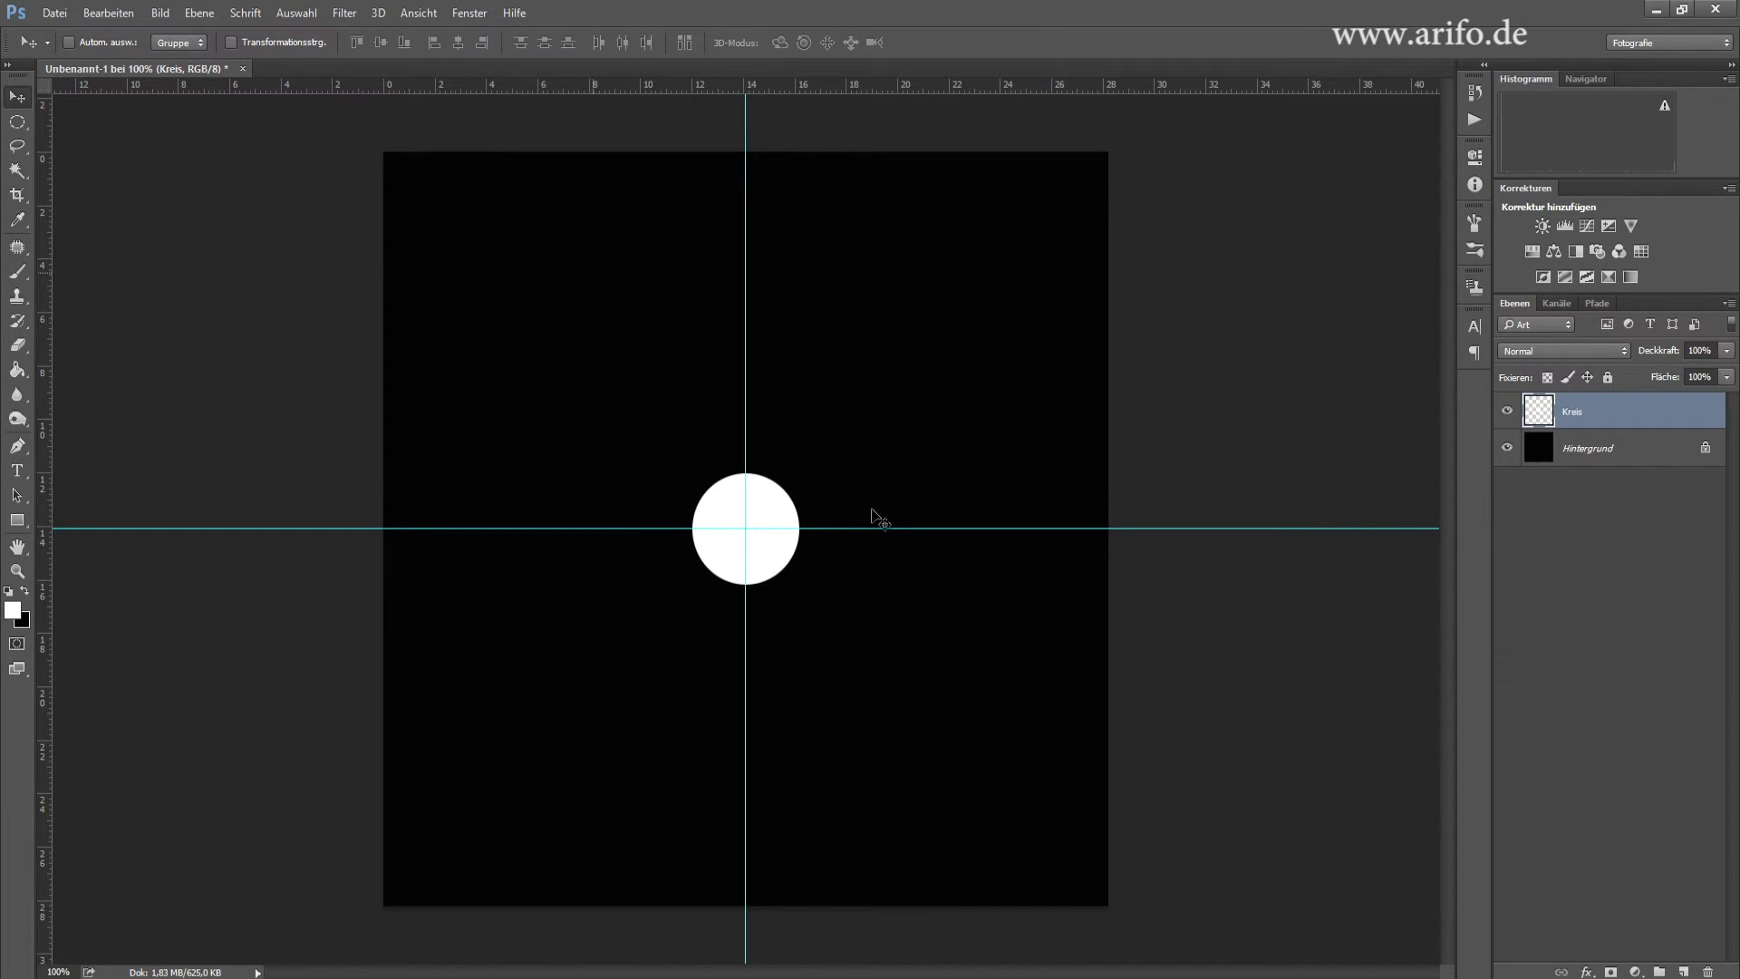
{"action": "left_click", "coordinate": [1582, 455]}
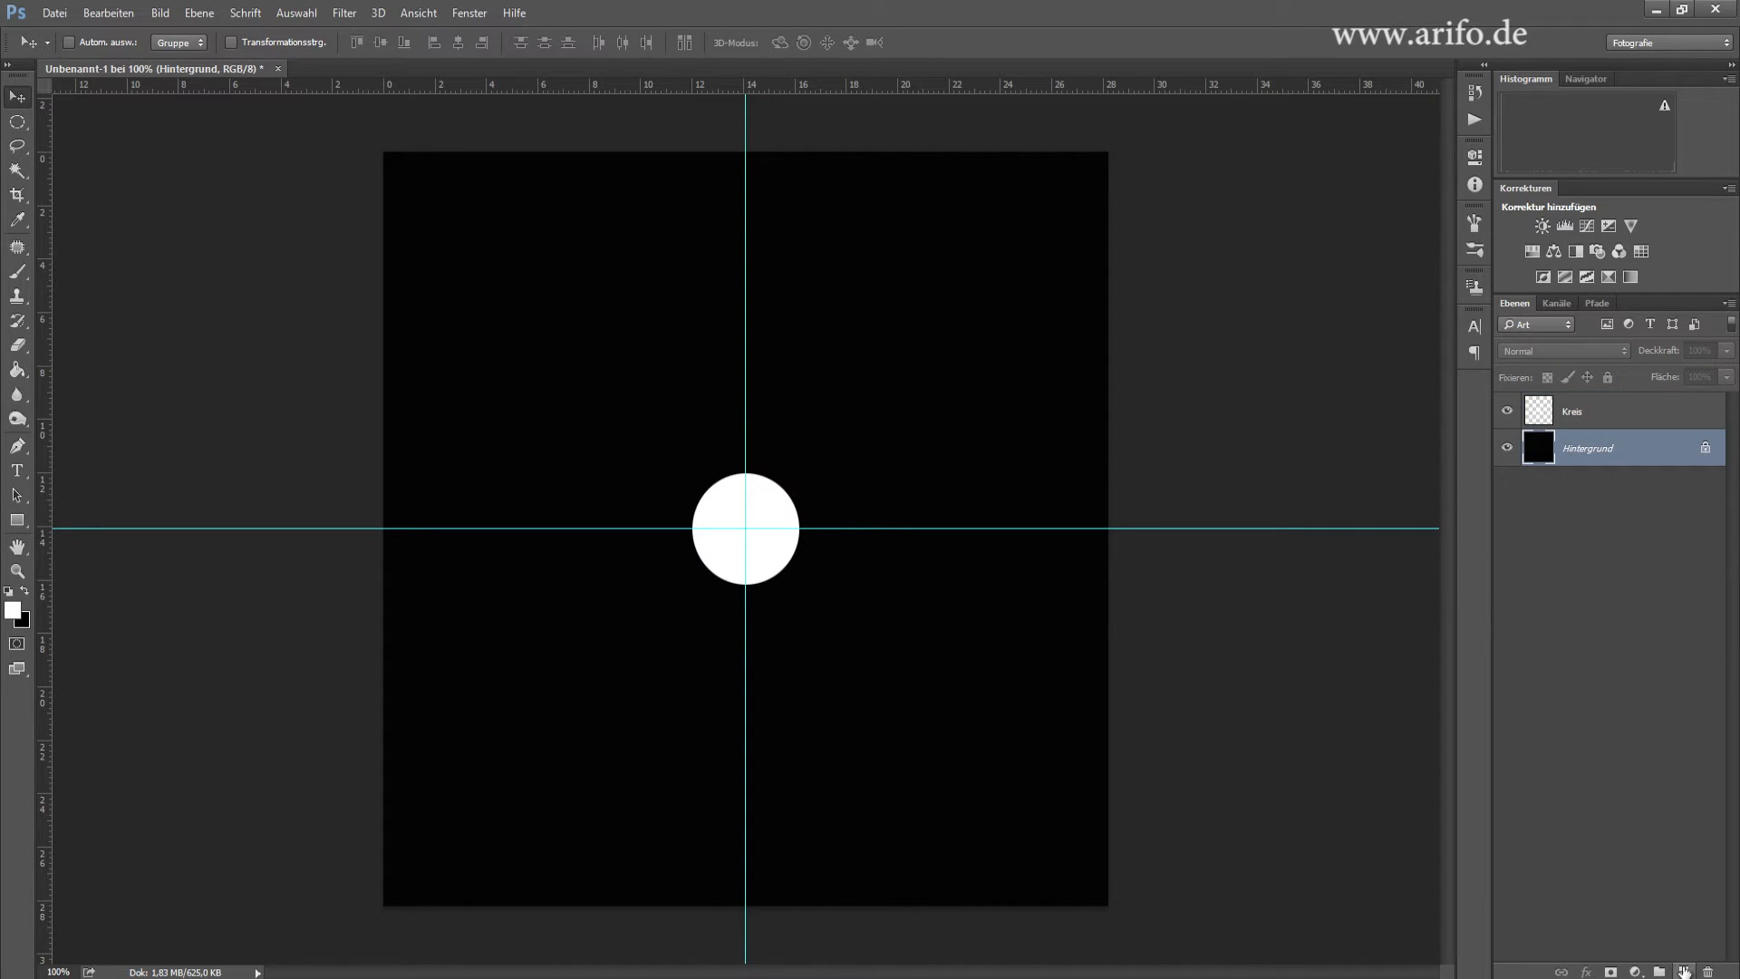
- Add a new layer named Segment above Hintergrund
{"action": "left_click", "coordinate": [1683, 971]}
{"action": "double_click", "coordinate": [1583, 450]}
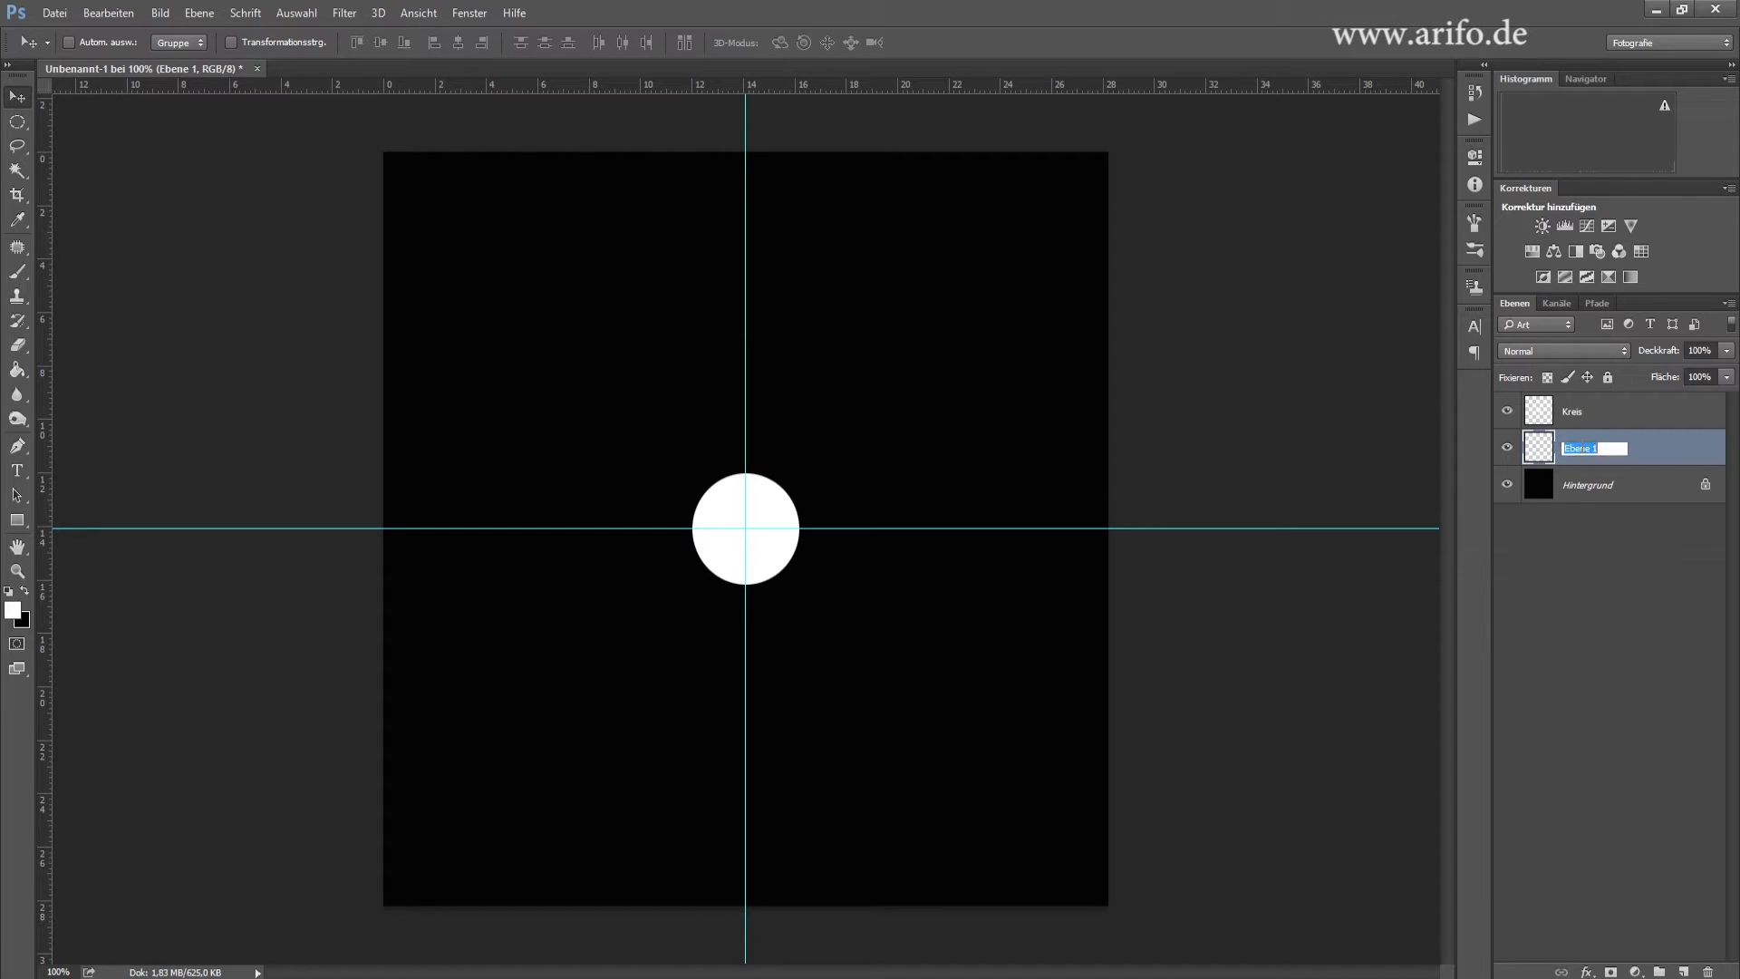
{"action": "type", "text": "Seg"}
{"action": "type", "text": "ment"}
{"action": "key", "text": "Return"}
- Paste the copied green half-disc and move it down and left on the canvas
{"action": "key", "text": "ctrl+v"}
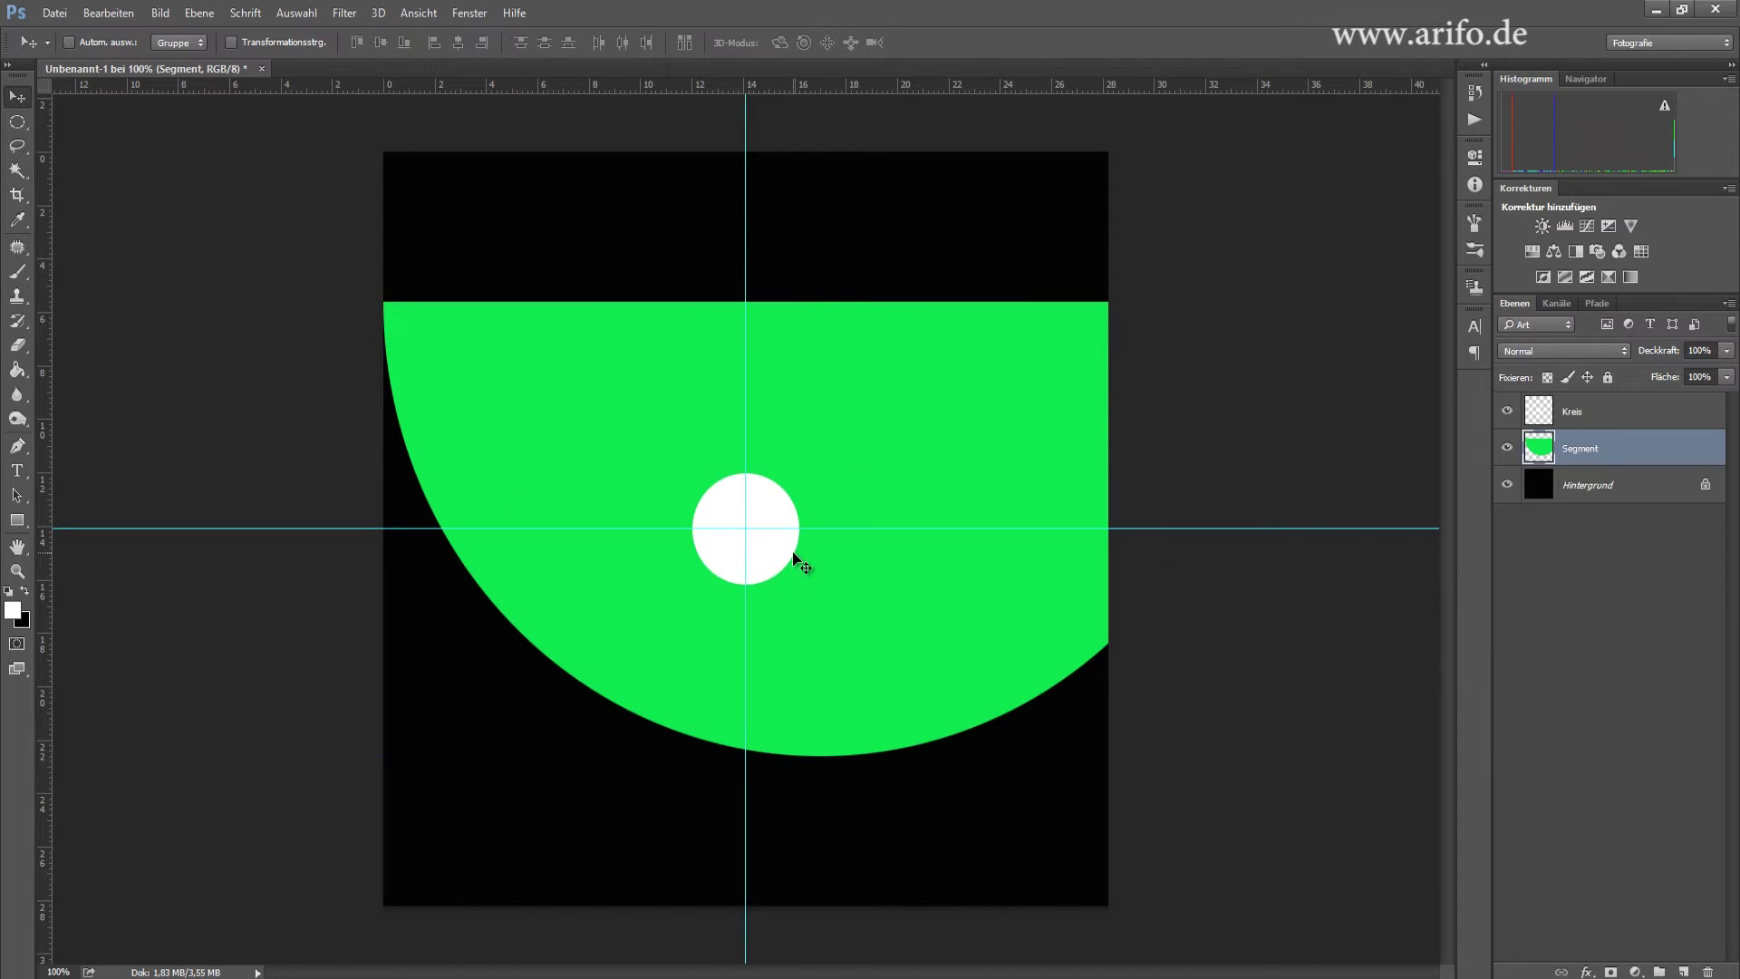
{"action": "left_click_drag", "start_coordinate": [908, 392], "coordinate": [683, 678]}
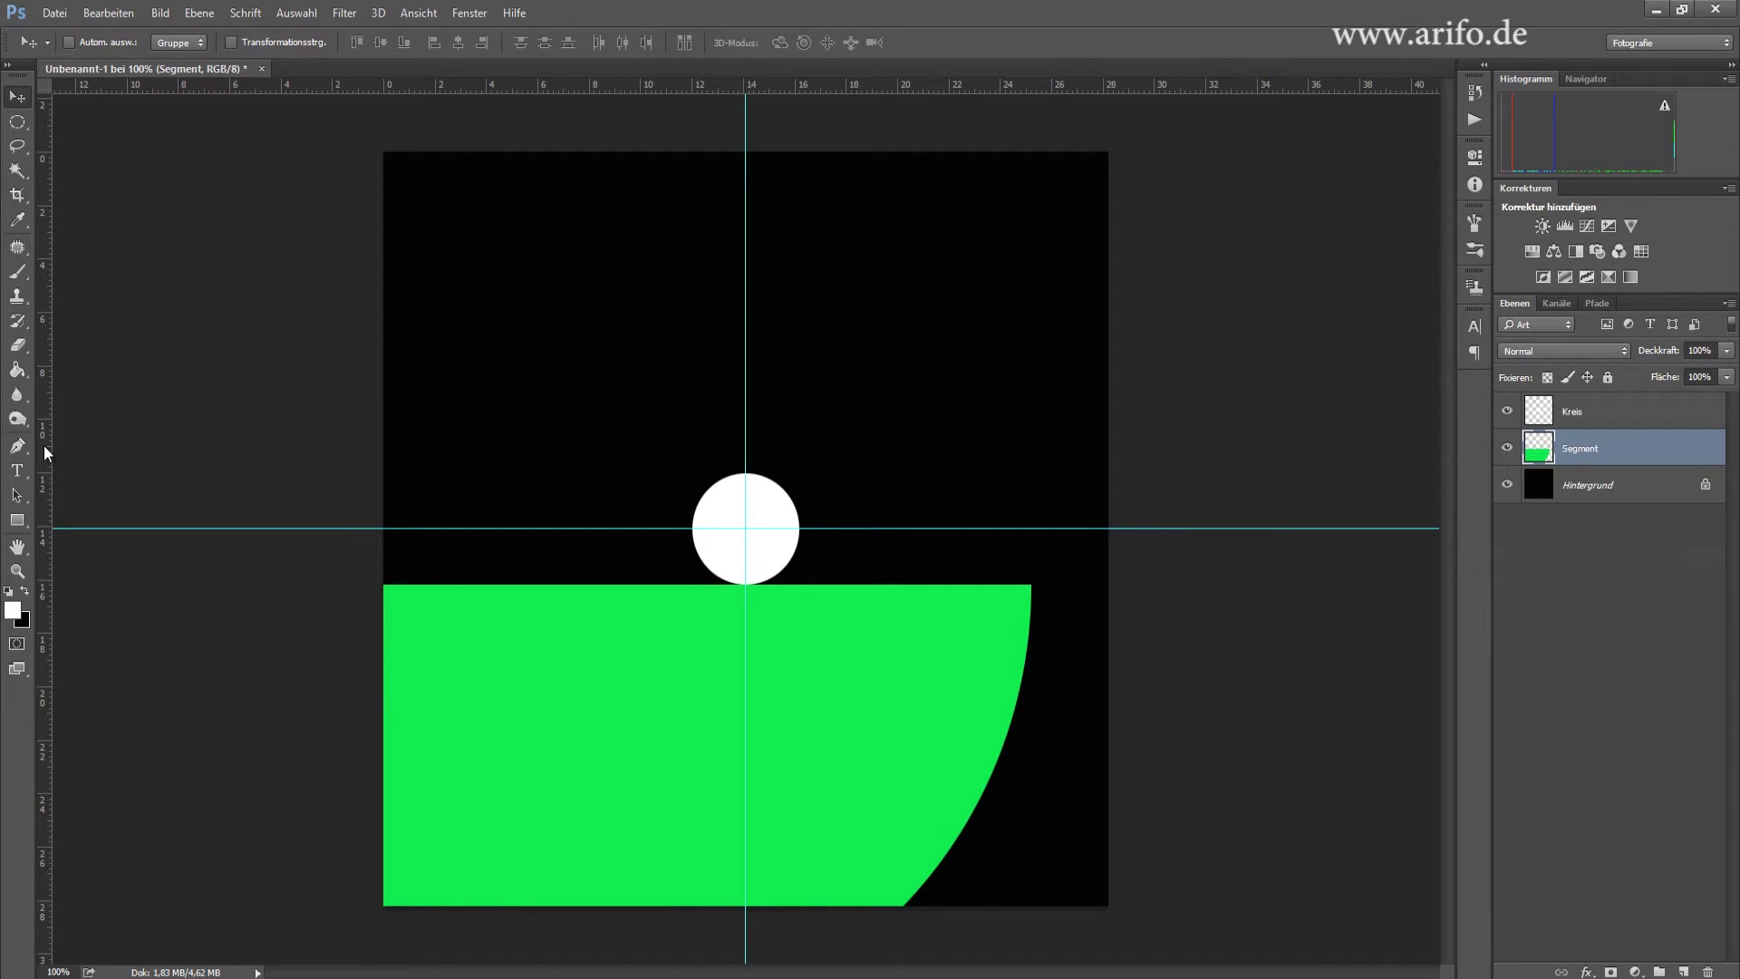
{"action": "mouse_move", "coordinate": [43, 444]}
{"action": "left_mouse_down"}
{"action": "mouse_move", "coordinate": [157, 444]}
{"action": "mouse_move", "coordinate": [45, 443]}
{"action": "left_mouse_up"}
{"action": "left_click", "coordinate": [428, 13]}
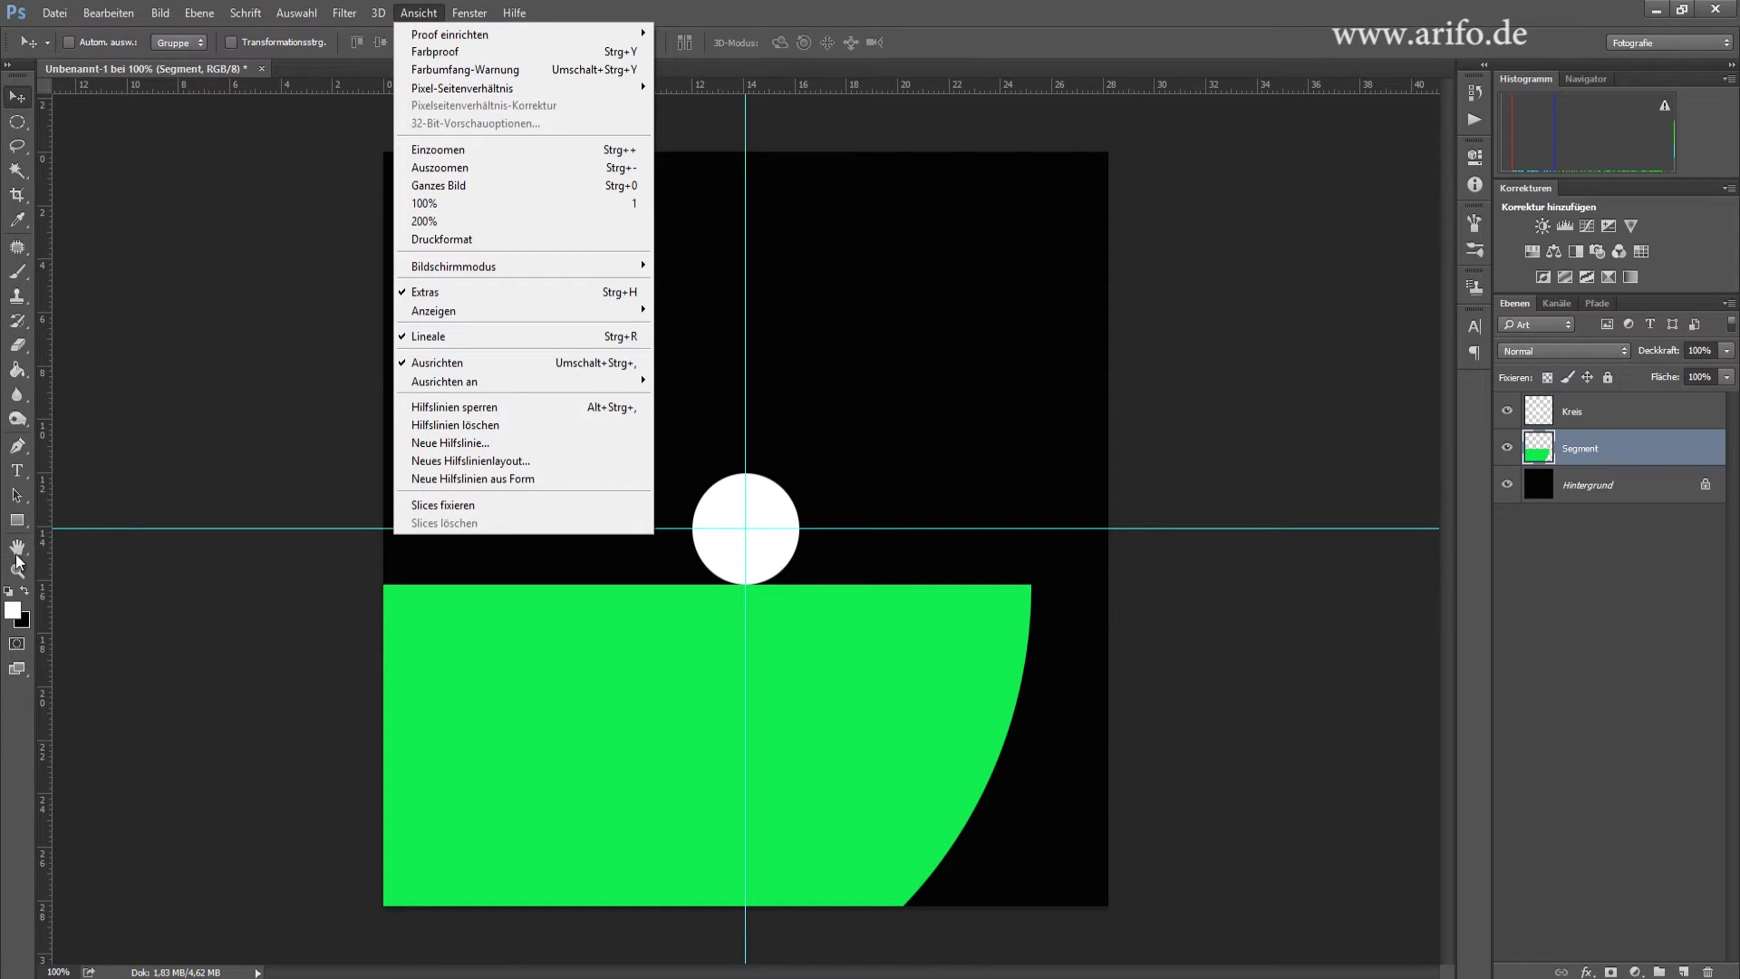
- Place a vertical guide at the white circle's right edge
{"action": "left_click_drag", "start_coordinate": [42, 551], "coordinate": [812, 602]}
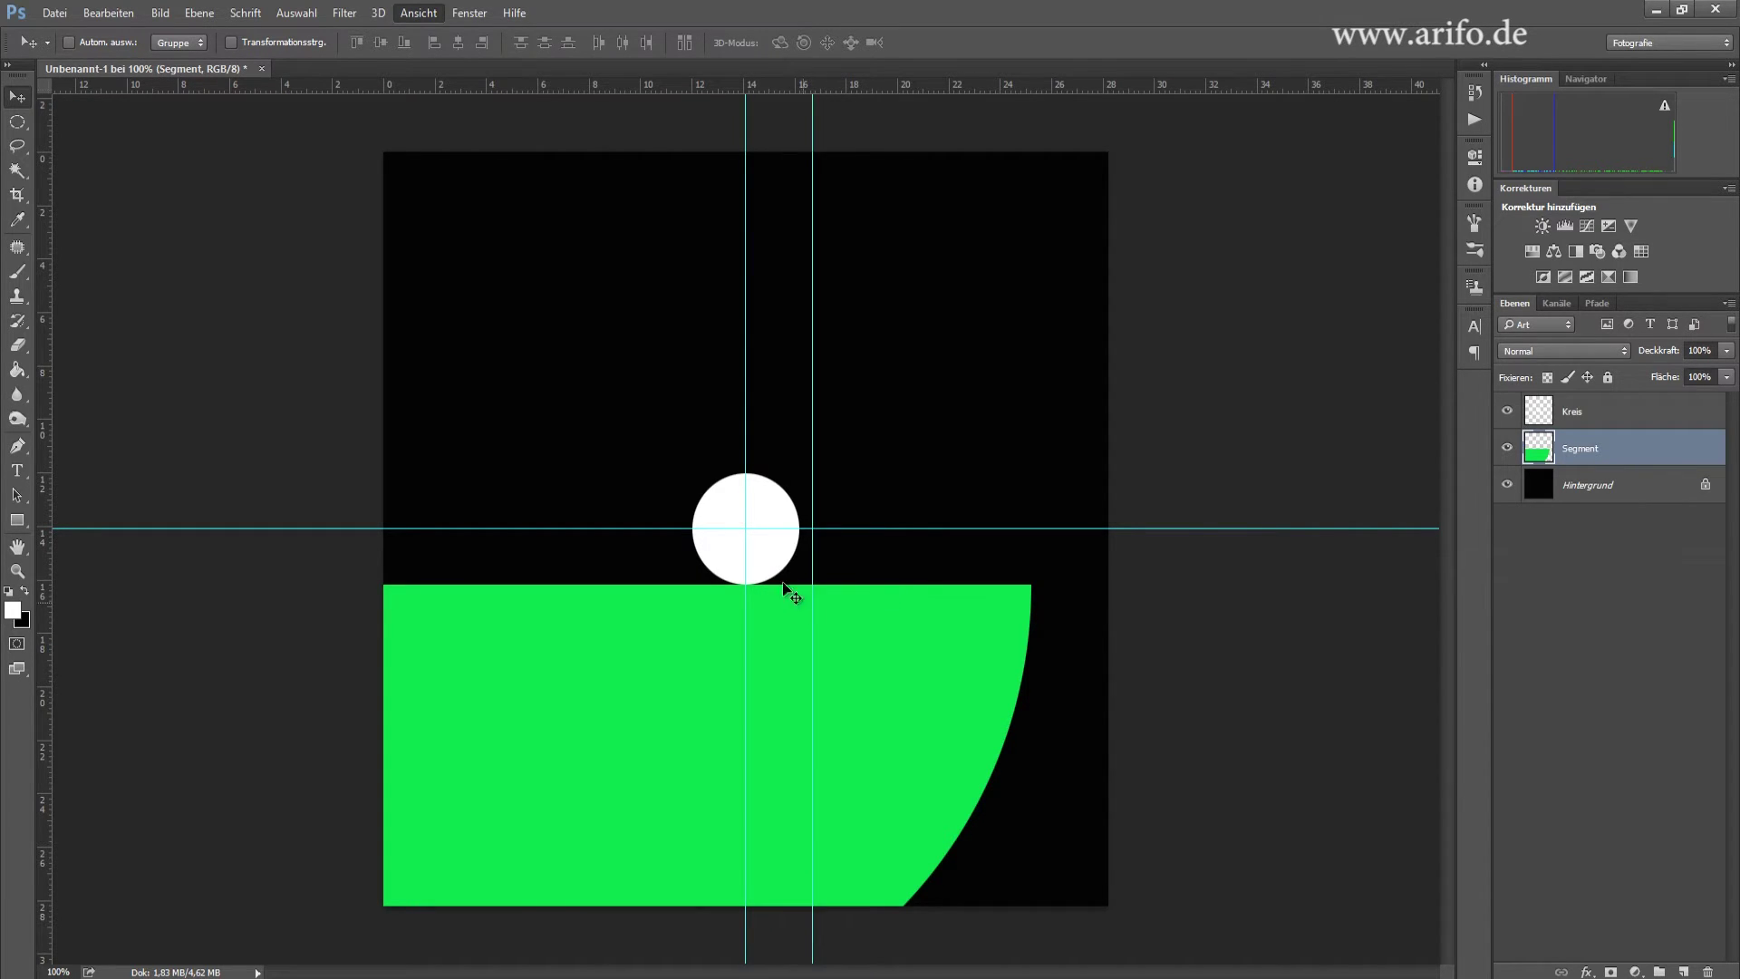
{"action": "left_click", "coordinate": [1604, 419]}
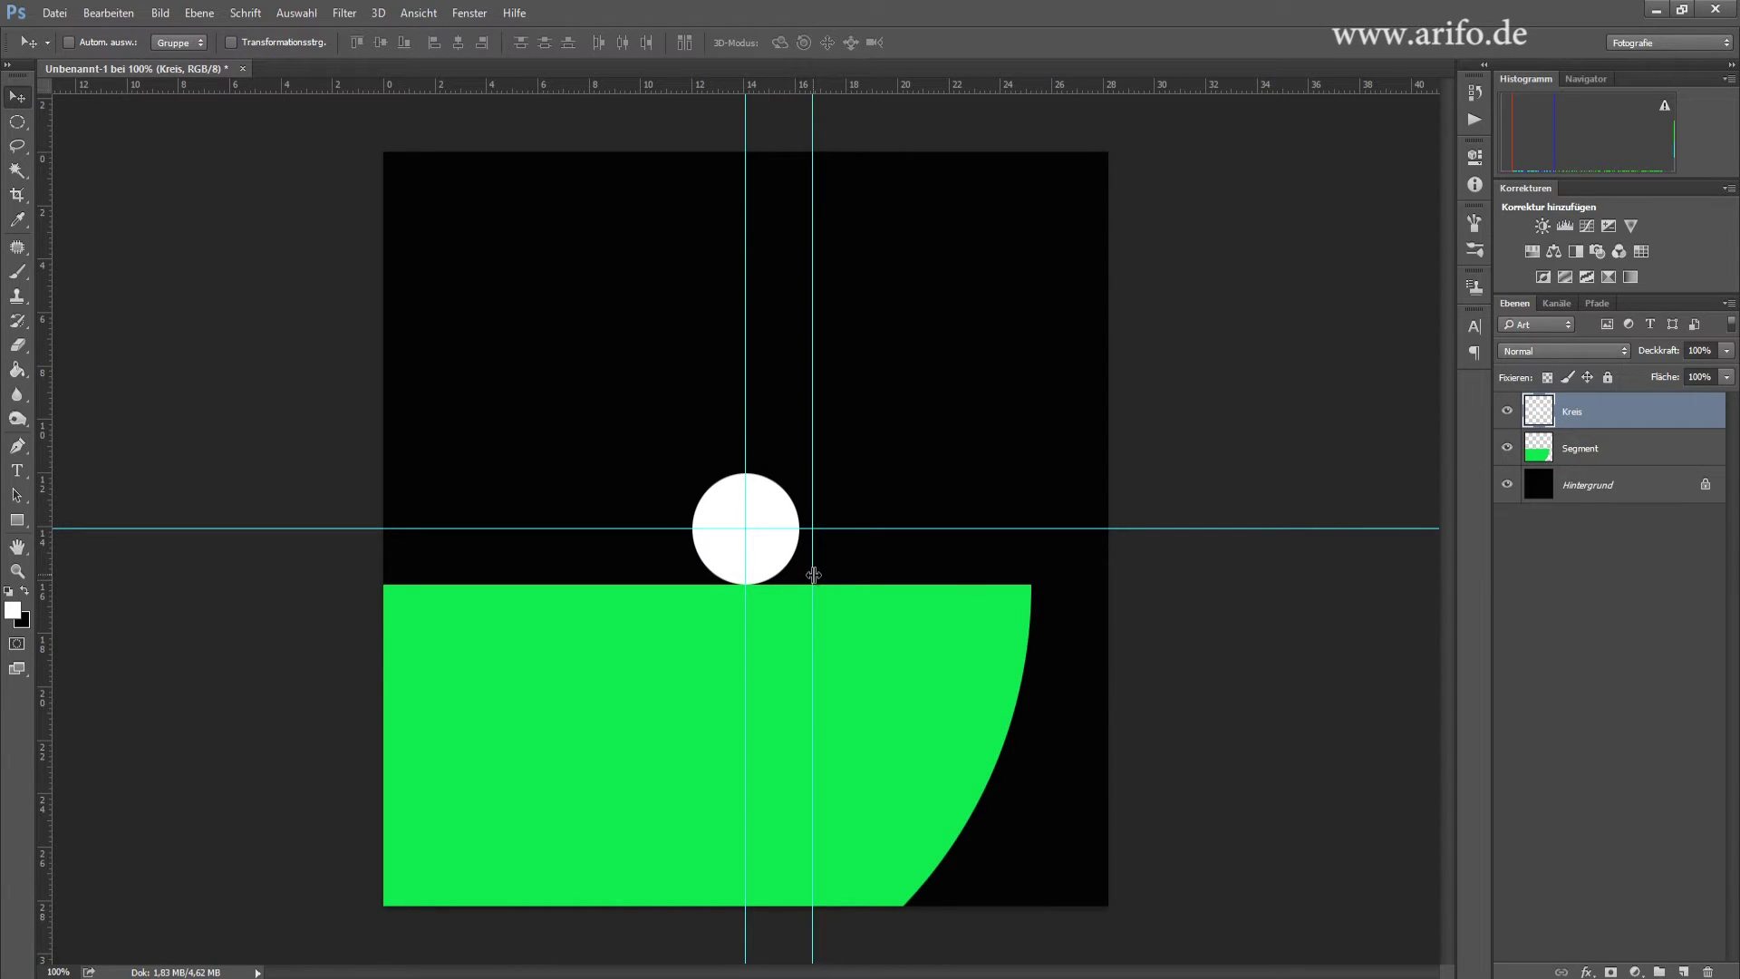
{"action": "left_click_drag", "start_coordinate": [813, 574], "coordinate": [805, 575]}
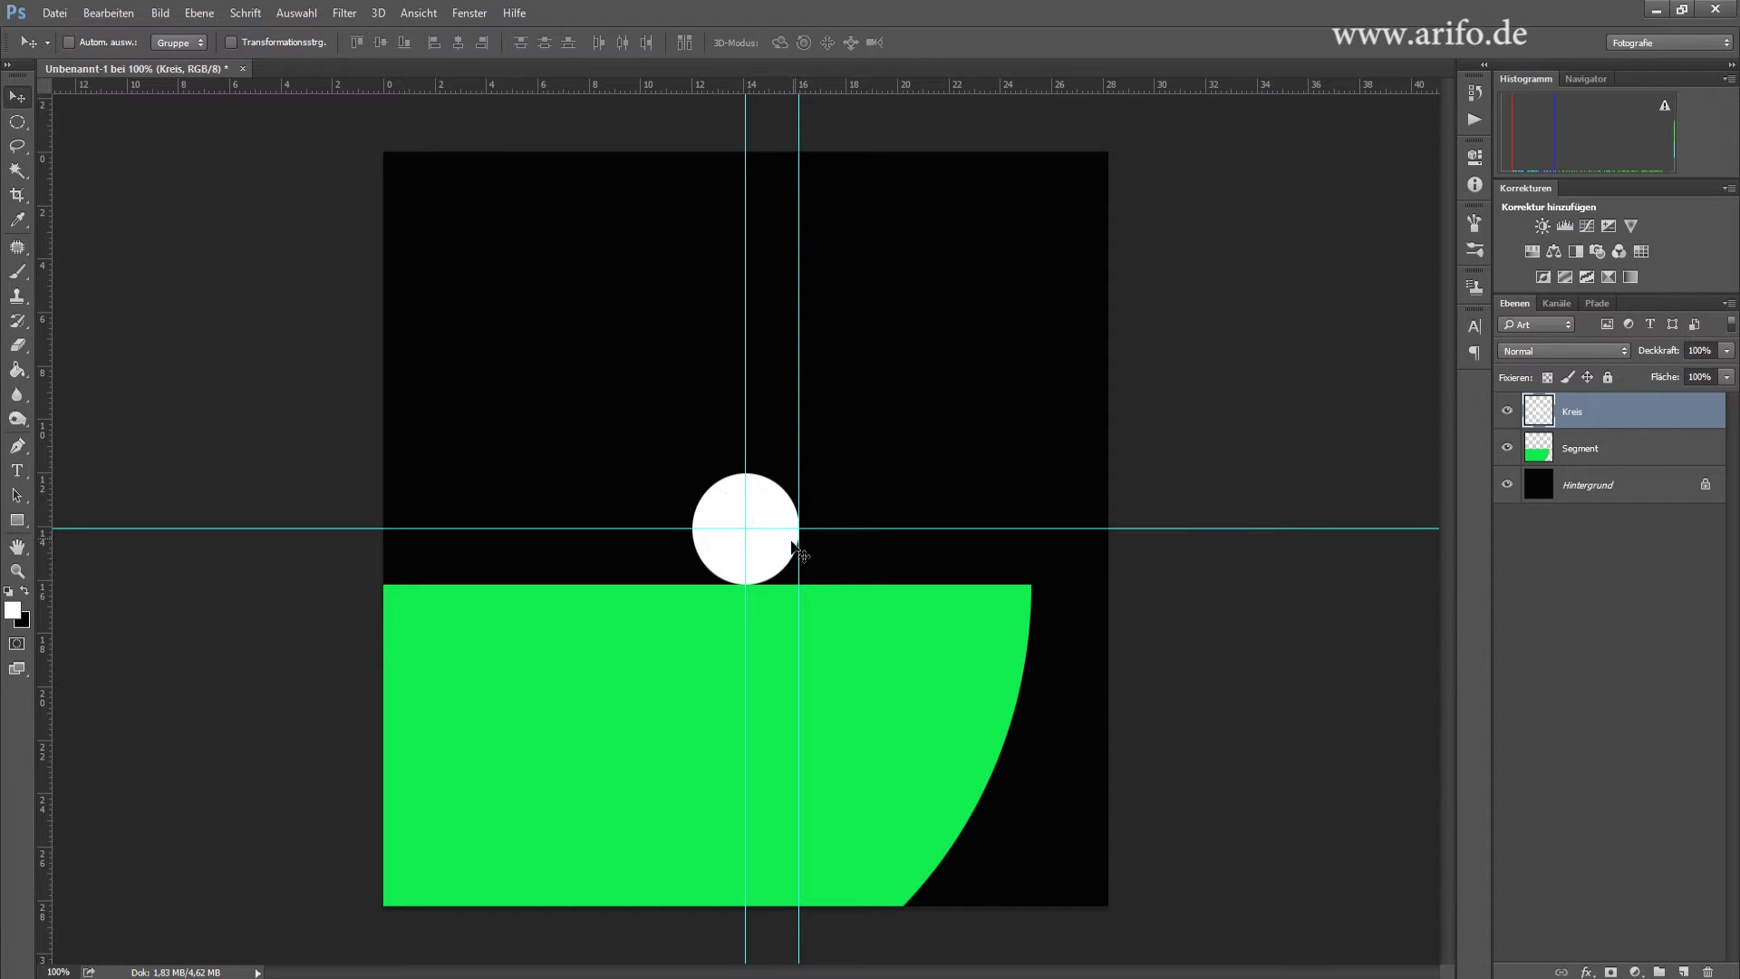
- Align the green segment's corner with the circle's edge and duplicate the Segment layer
{"action": "left_click", "coordinate": [1597, 449]}
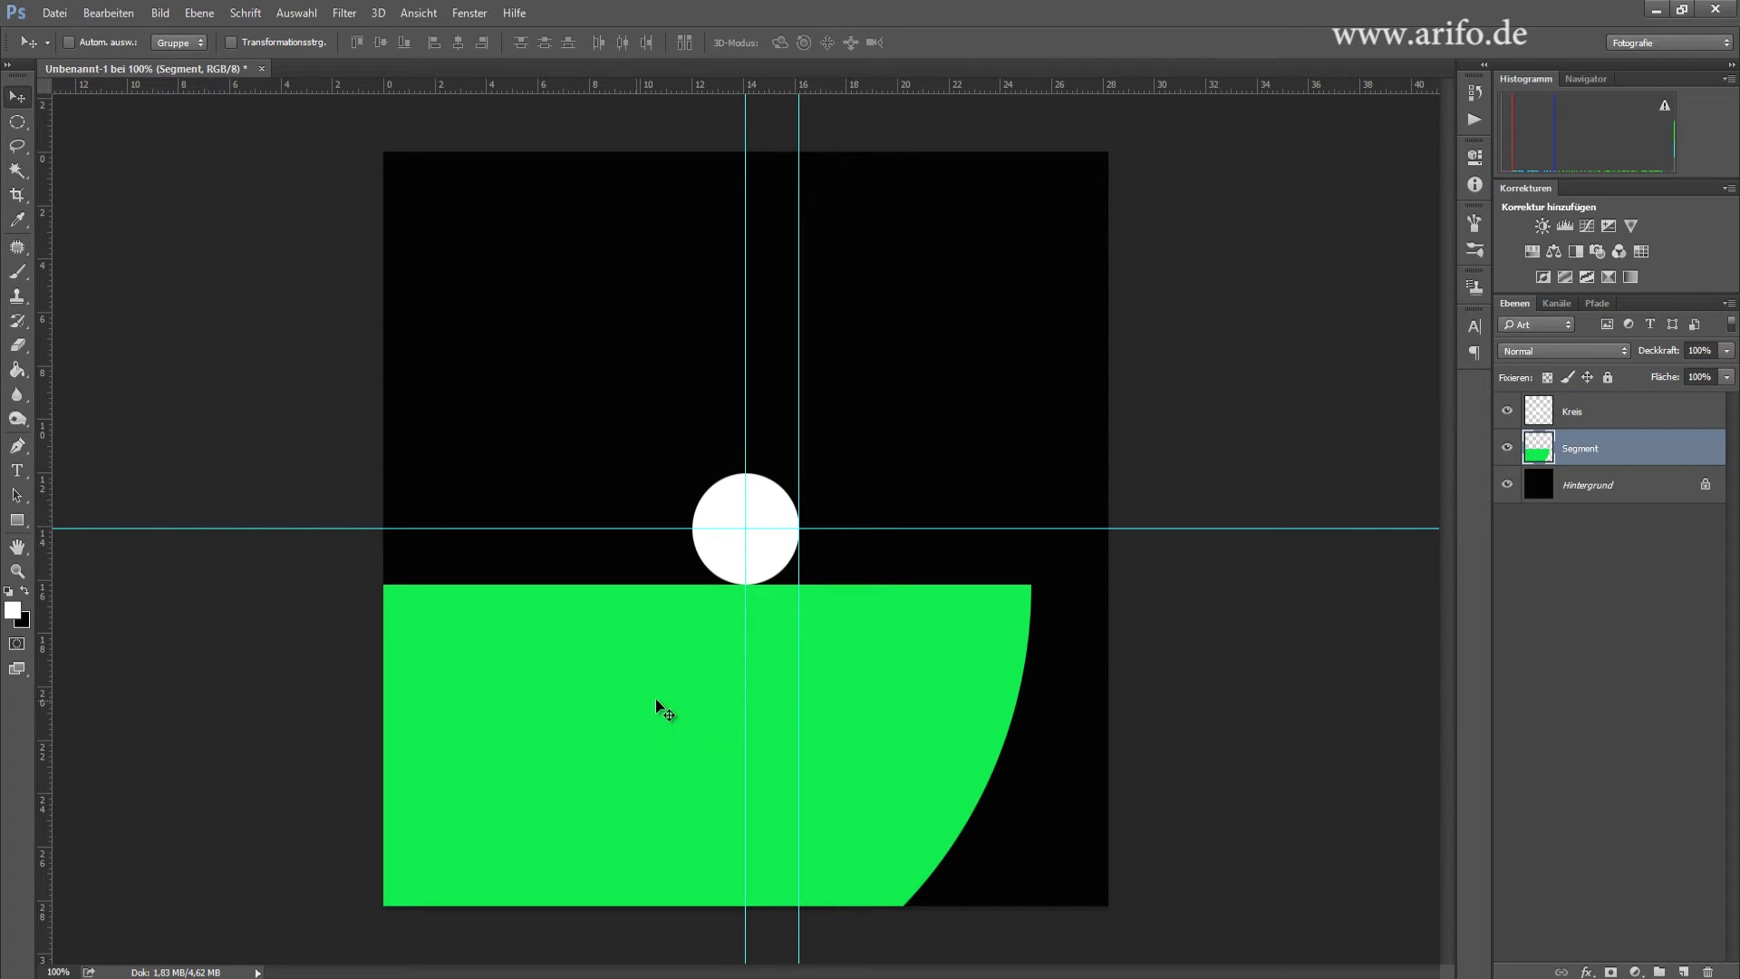
{"action": "left_click_drag", "start_coordinate": [681, 704], "coordinate": [444, 654]}
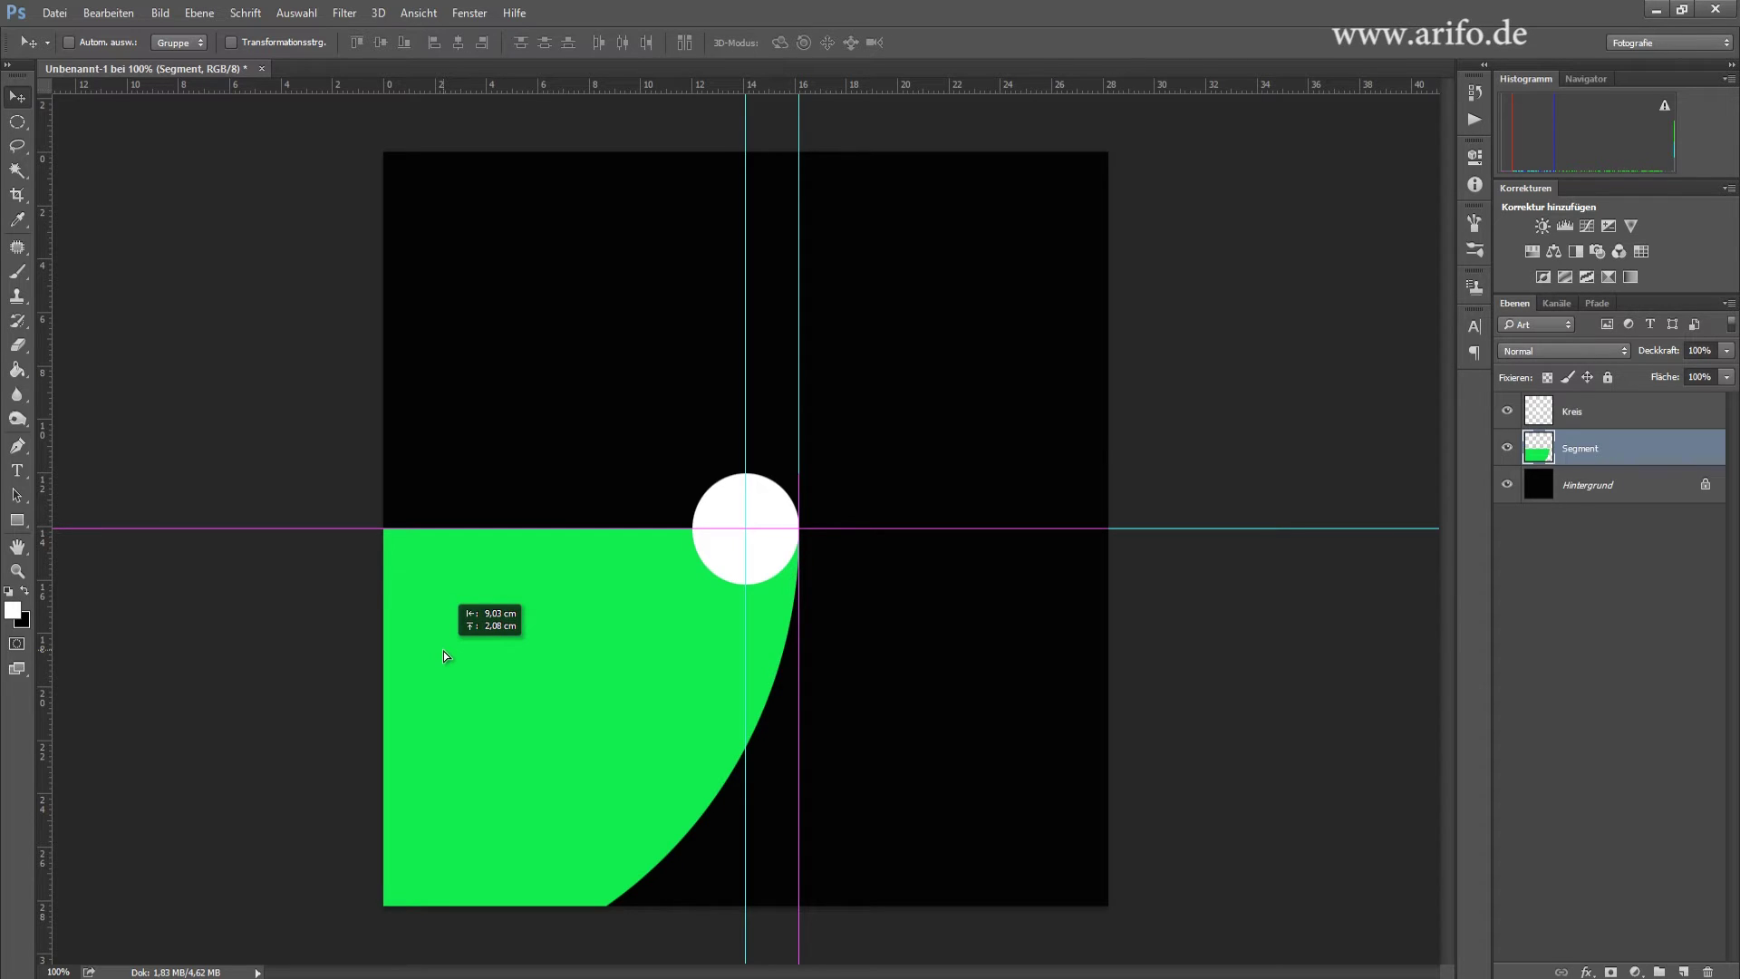
{"action": "left_click_drag", "start_coordinate": [443, 651], "coordinate": [442, 649]}
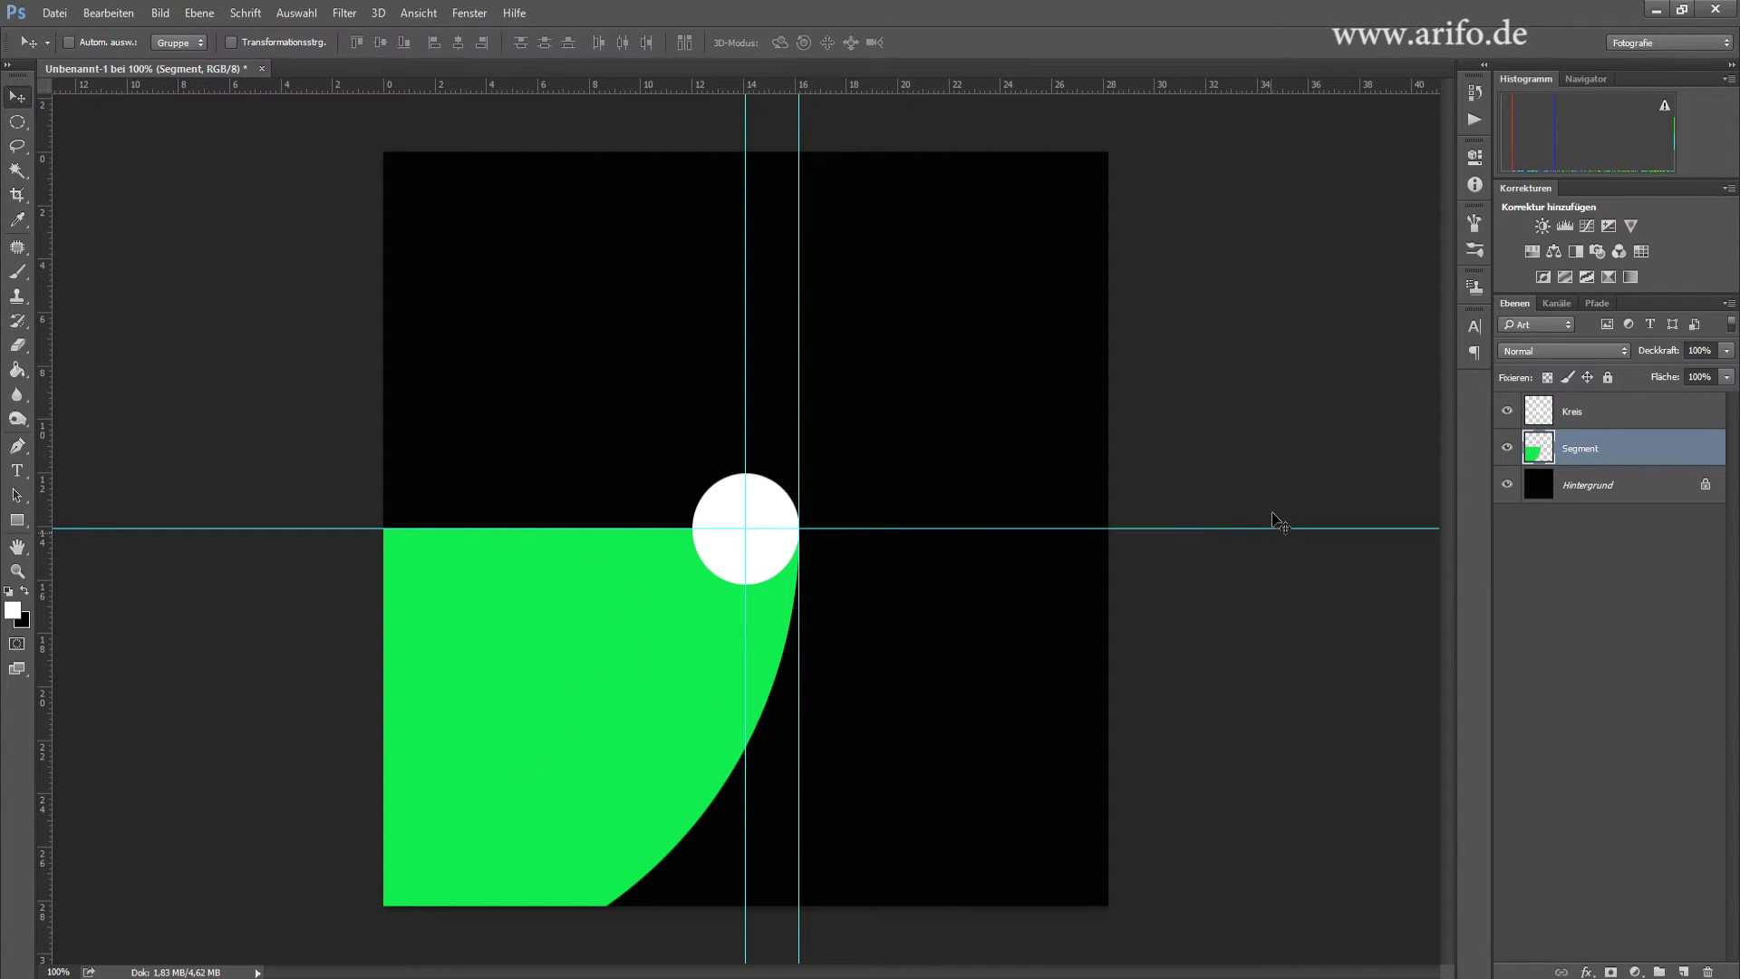
{"action": "left_click_drag", "start_coordinate": [1595, 448], "coordinate": [1683, 971]}
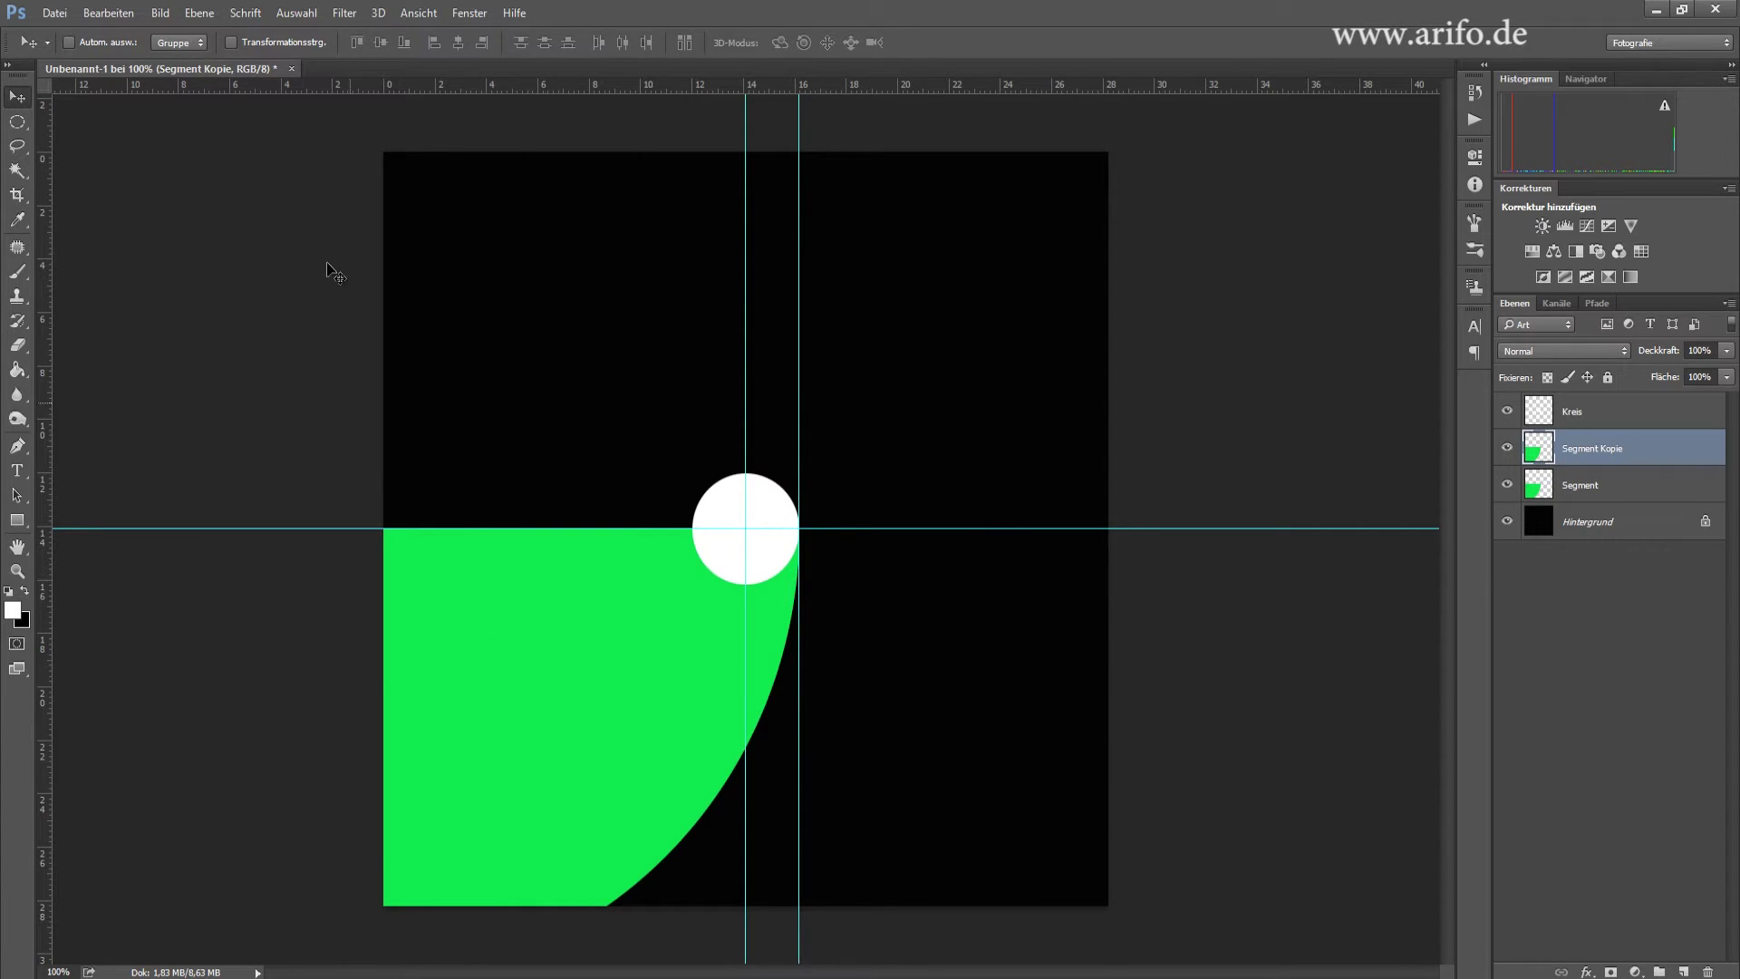
- Move the Segment Kopie transform pivot onto the guide intersection at the circle centre
{"action": "left_click", "coordinate": [499, 531], "text": "ctrl"}
{"action": "key", "text": "ctrl+t"}
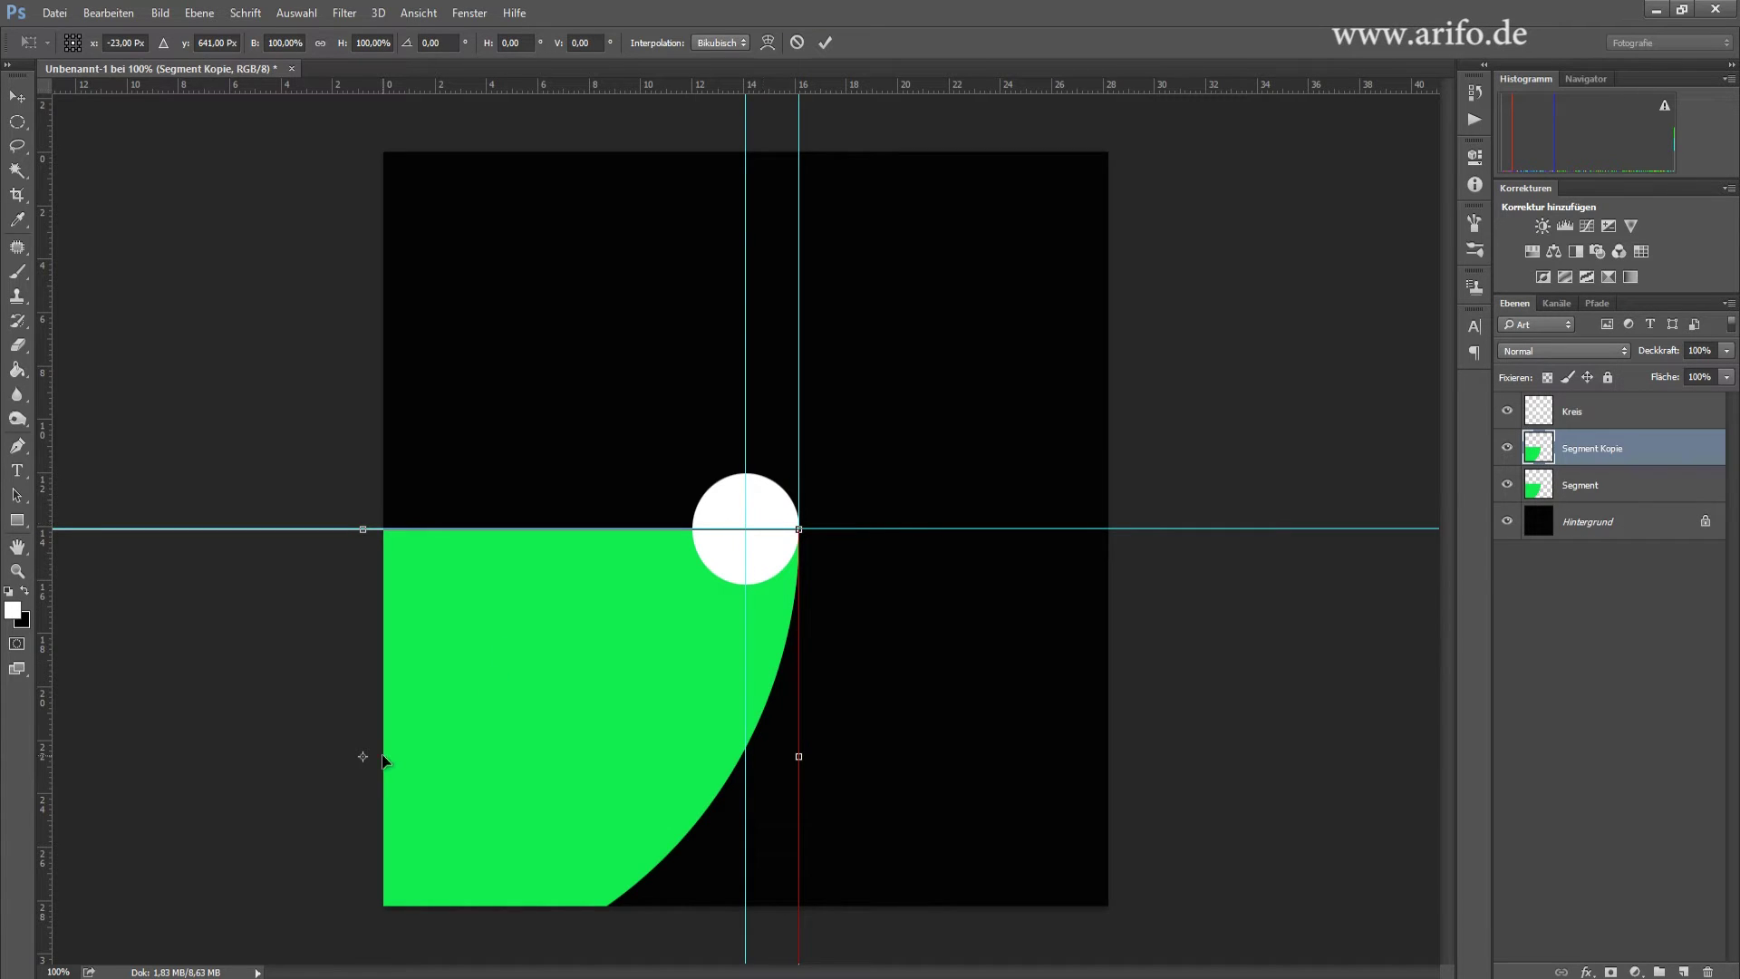
{"action": "left_click_drag", "start_coordinate": [363, 757], "coordinate": [745, 531]}
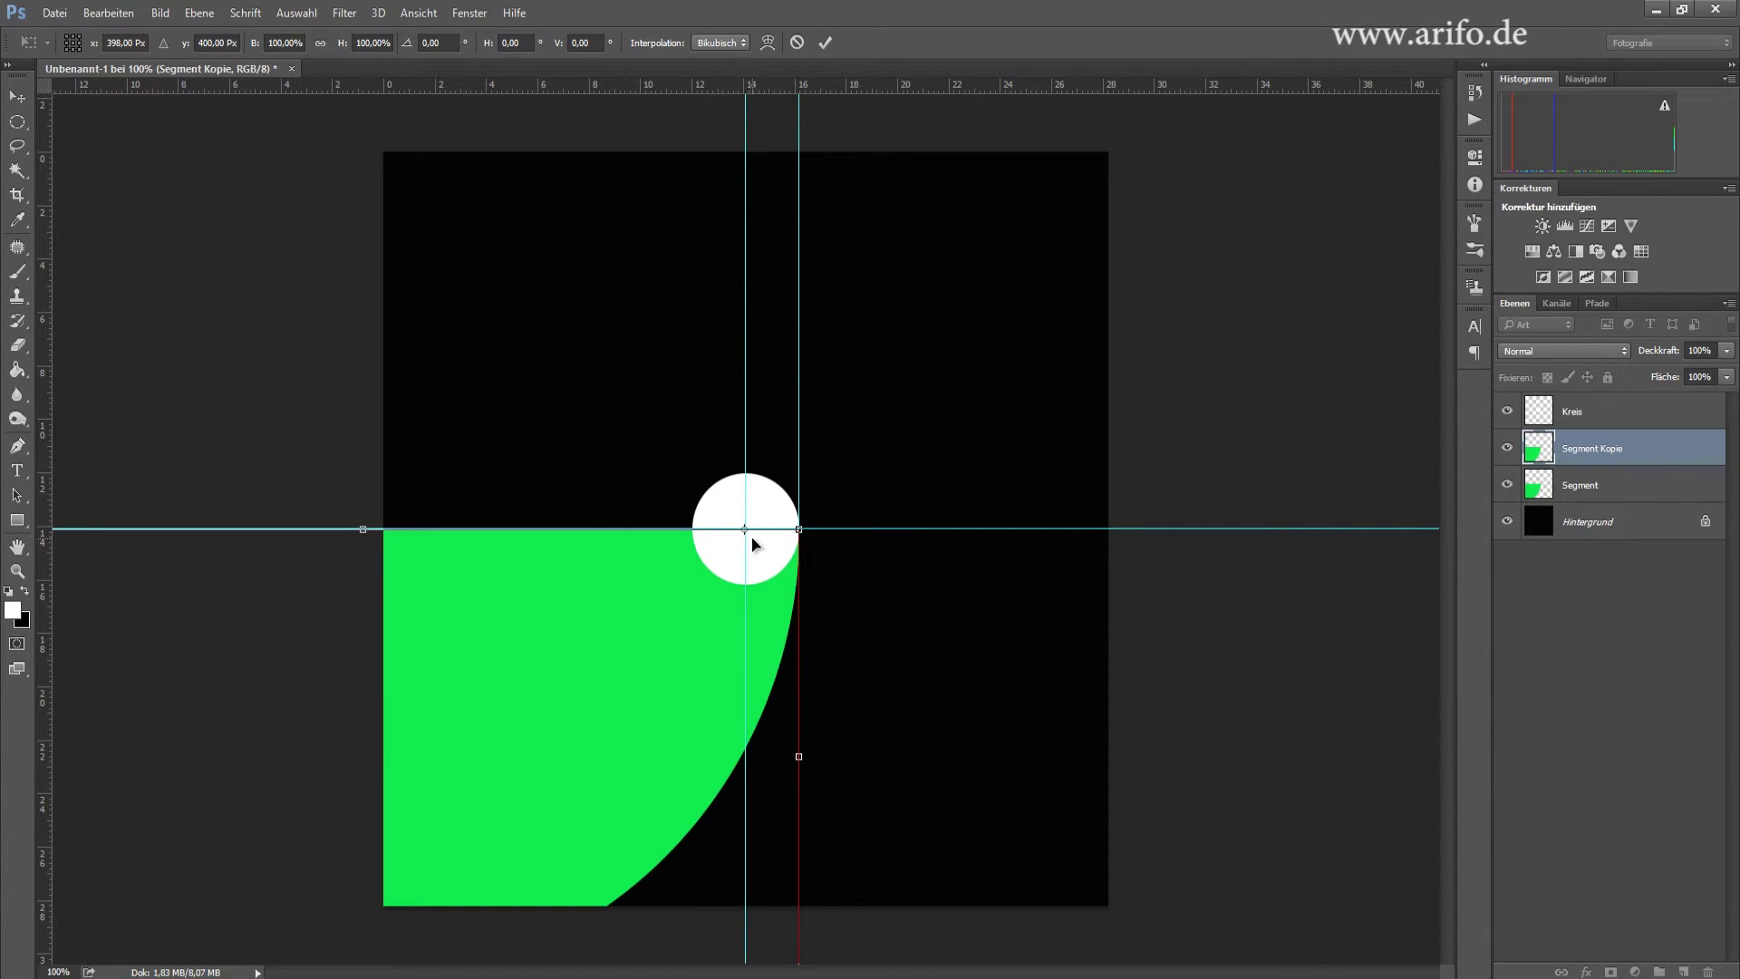
{"action": "scroll", "coordinate": [752, 544], "scroll_direction": "up", "scroll_amount": 1}
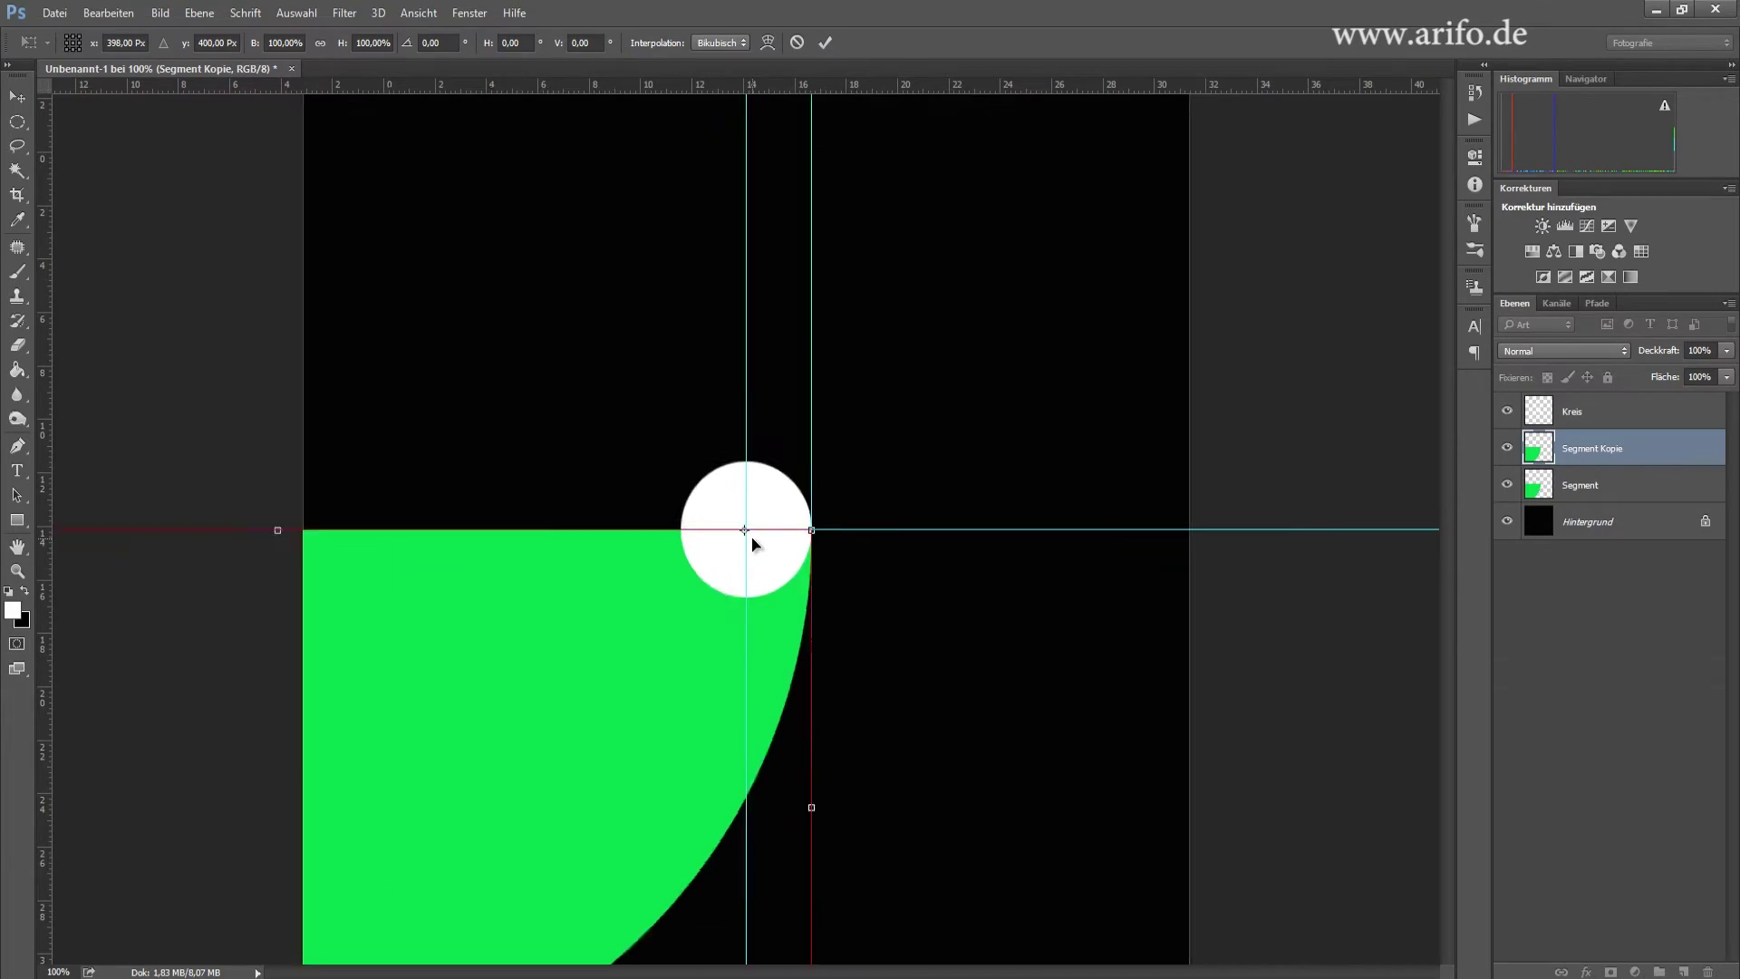
{"action": "scroll", "coordinate": [752, 544], "scroll_direction": "up", "scroll_amount": 1}
{"action": "scroll", "coordinate": [752, 544], "scroll_direction": "up", "scroll_amount": 1}
{"action": "scroll", "coordinate": [752, 544], "scroll_direction": "up", "scroll_amount": 1}
{"action": "scroll", "coordinate": [752, 544], "scroll_direction": "up", "scroll_amount": 2}
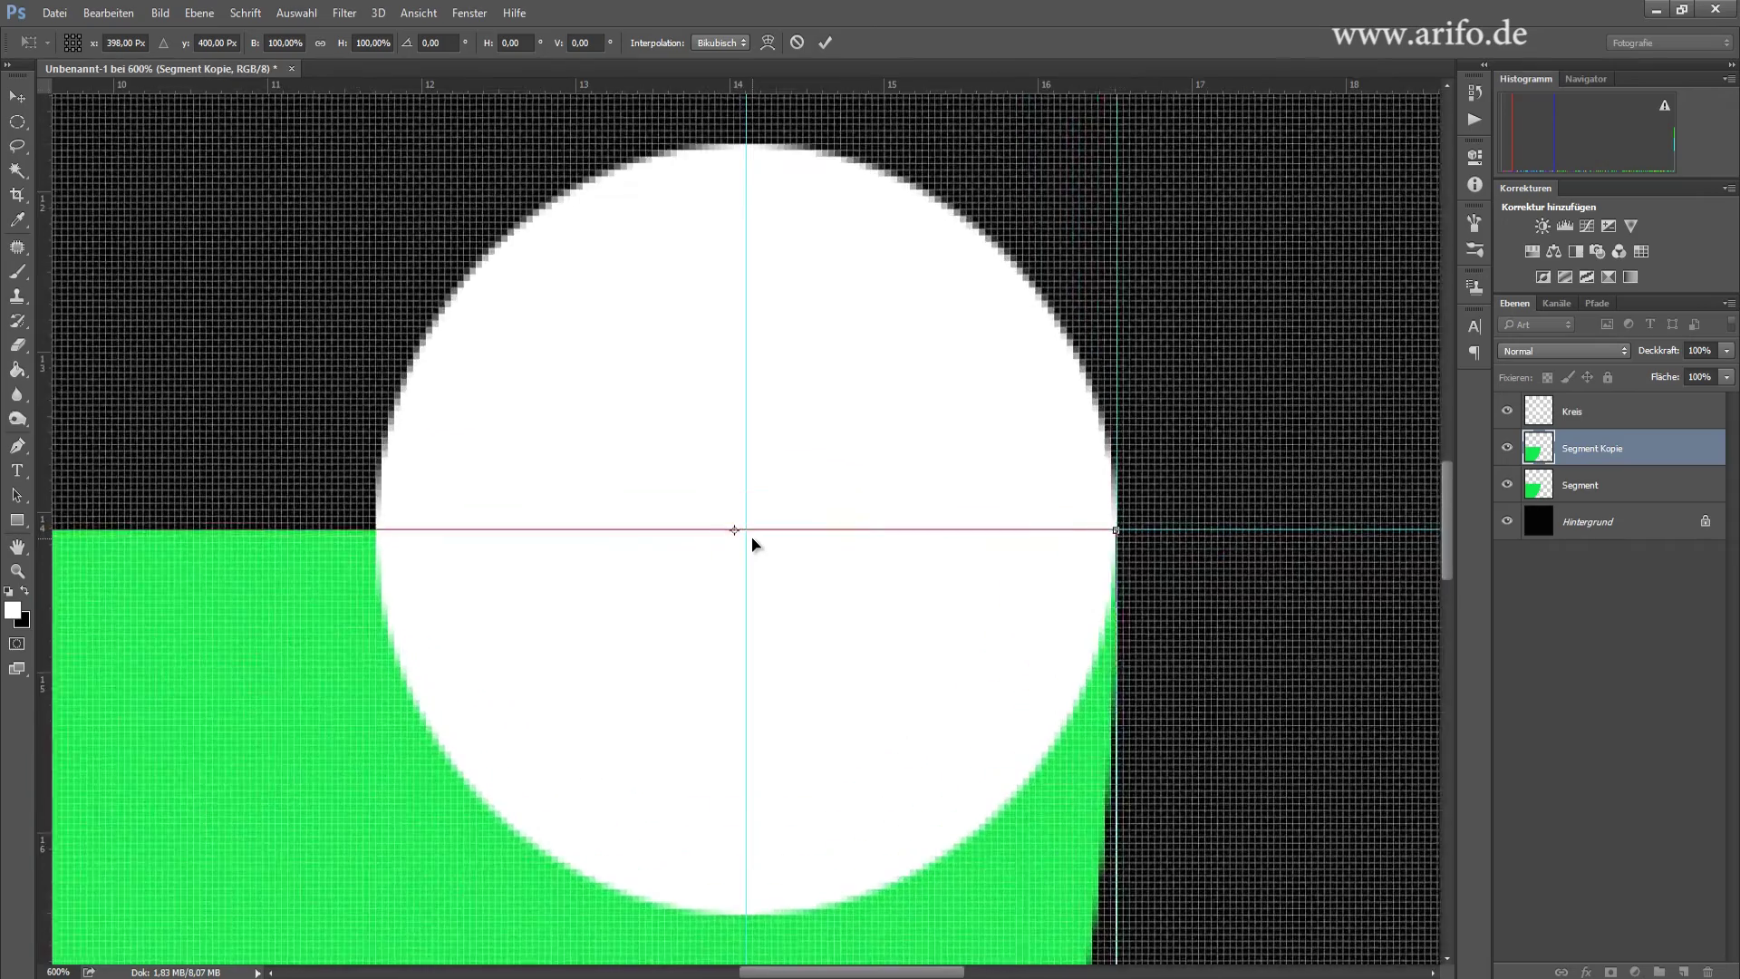
{"action": "scroll", "coordinate": [752, 544], "scroll_direction": "up", "scroll_amount": 1}
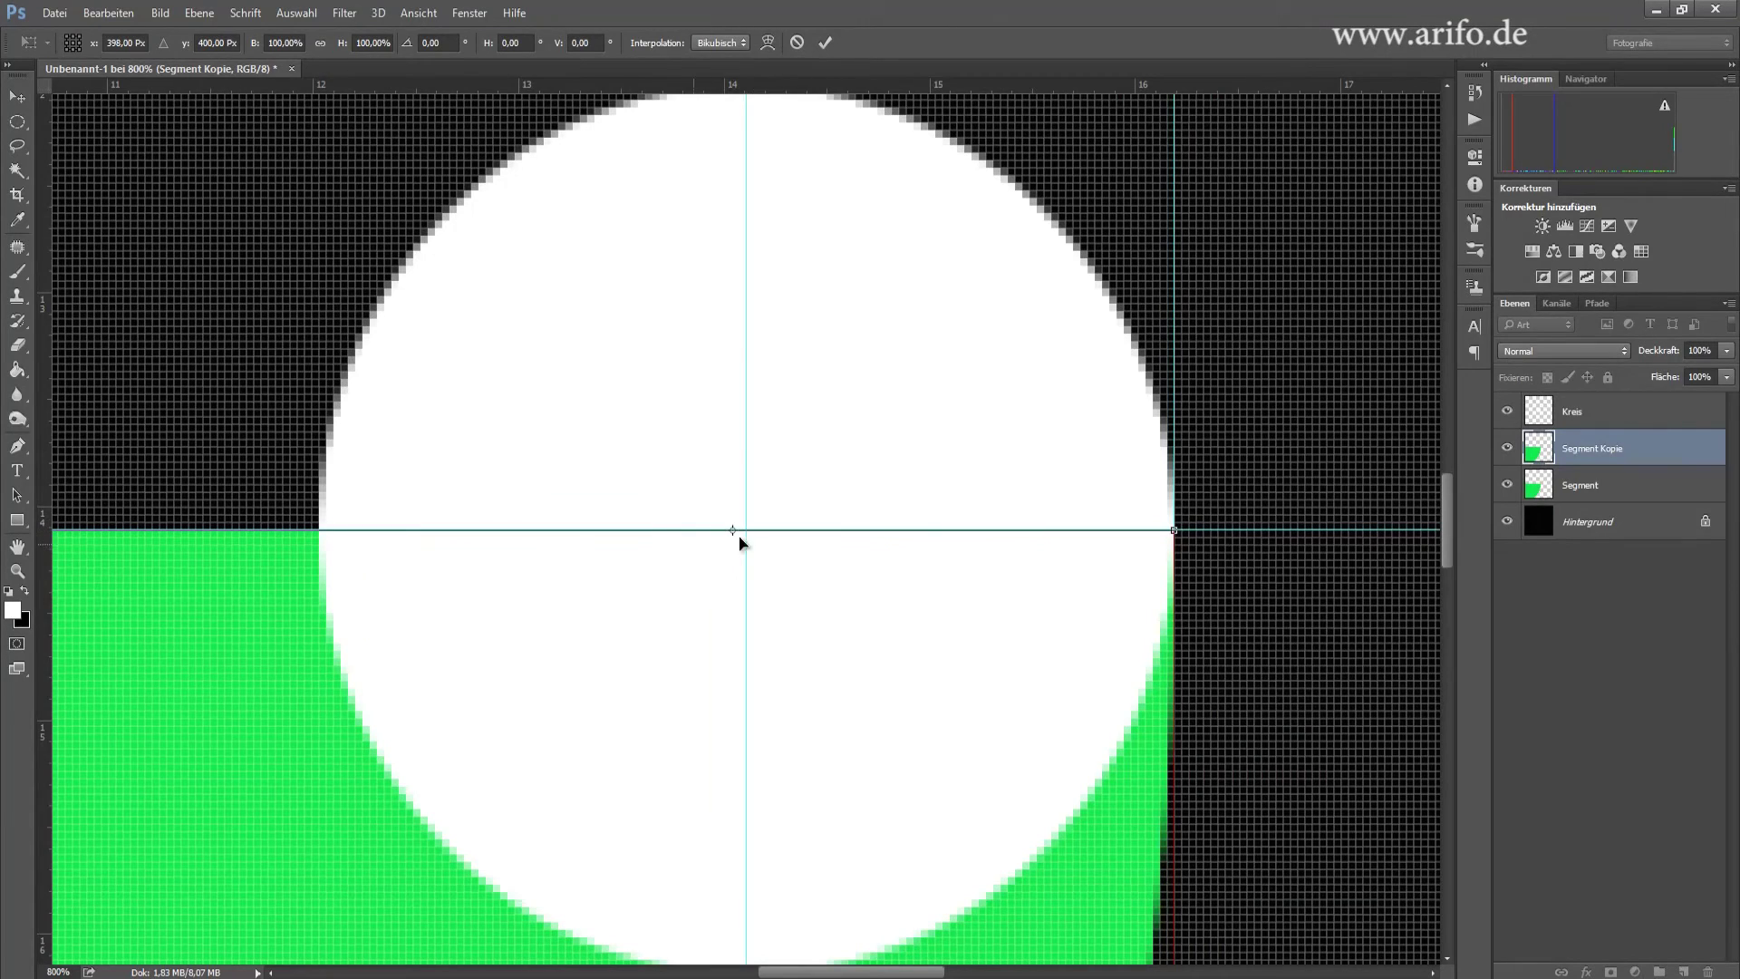
{"action": "left_click_drag", "start_coordinate": [731, 529], "coordinate": [747, 530]}
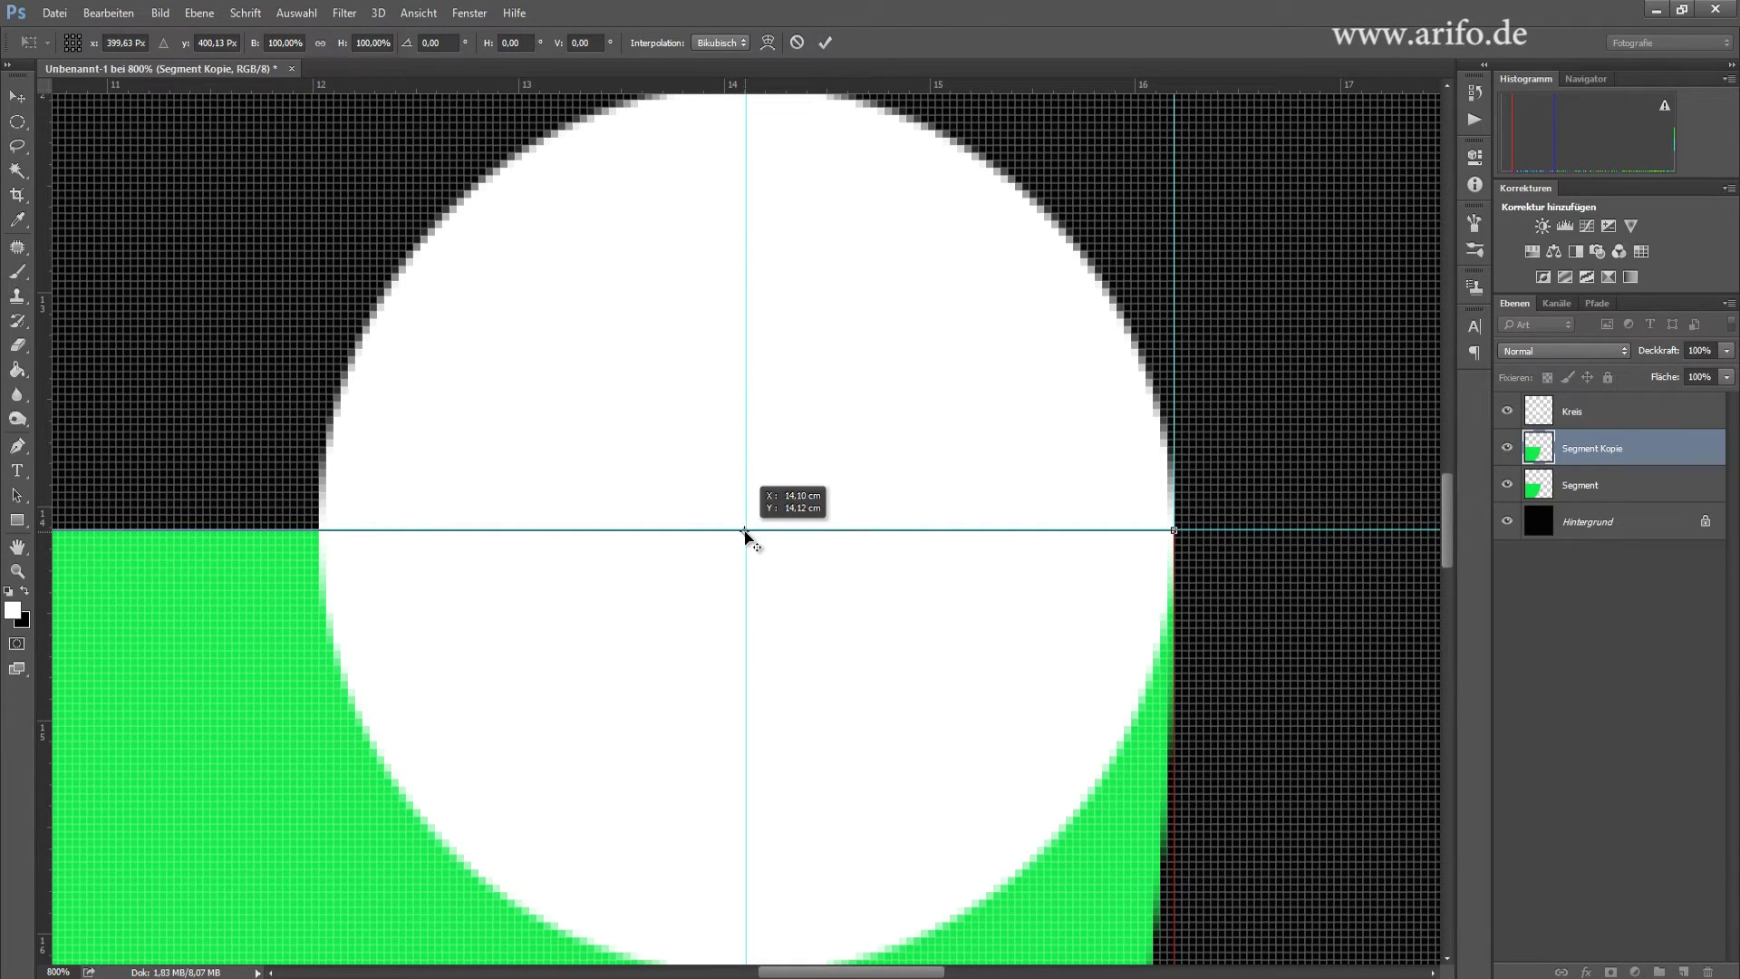
{"action": "left_click_drag", "start_coordinate": [746, 531], "coordinate": [747, 531]}
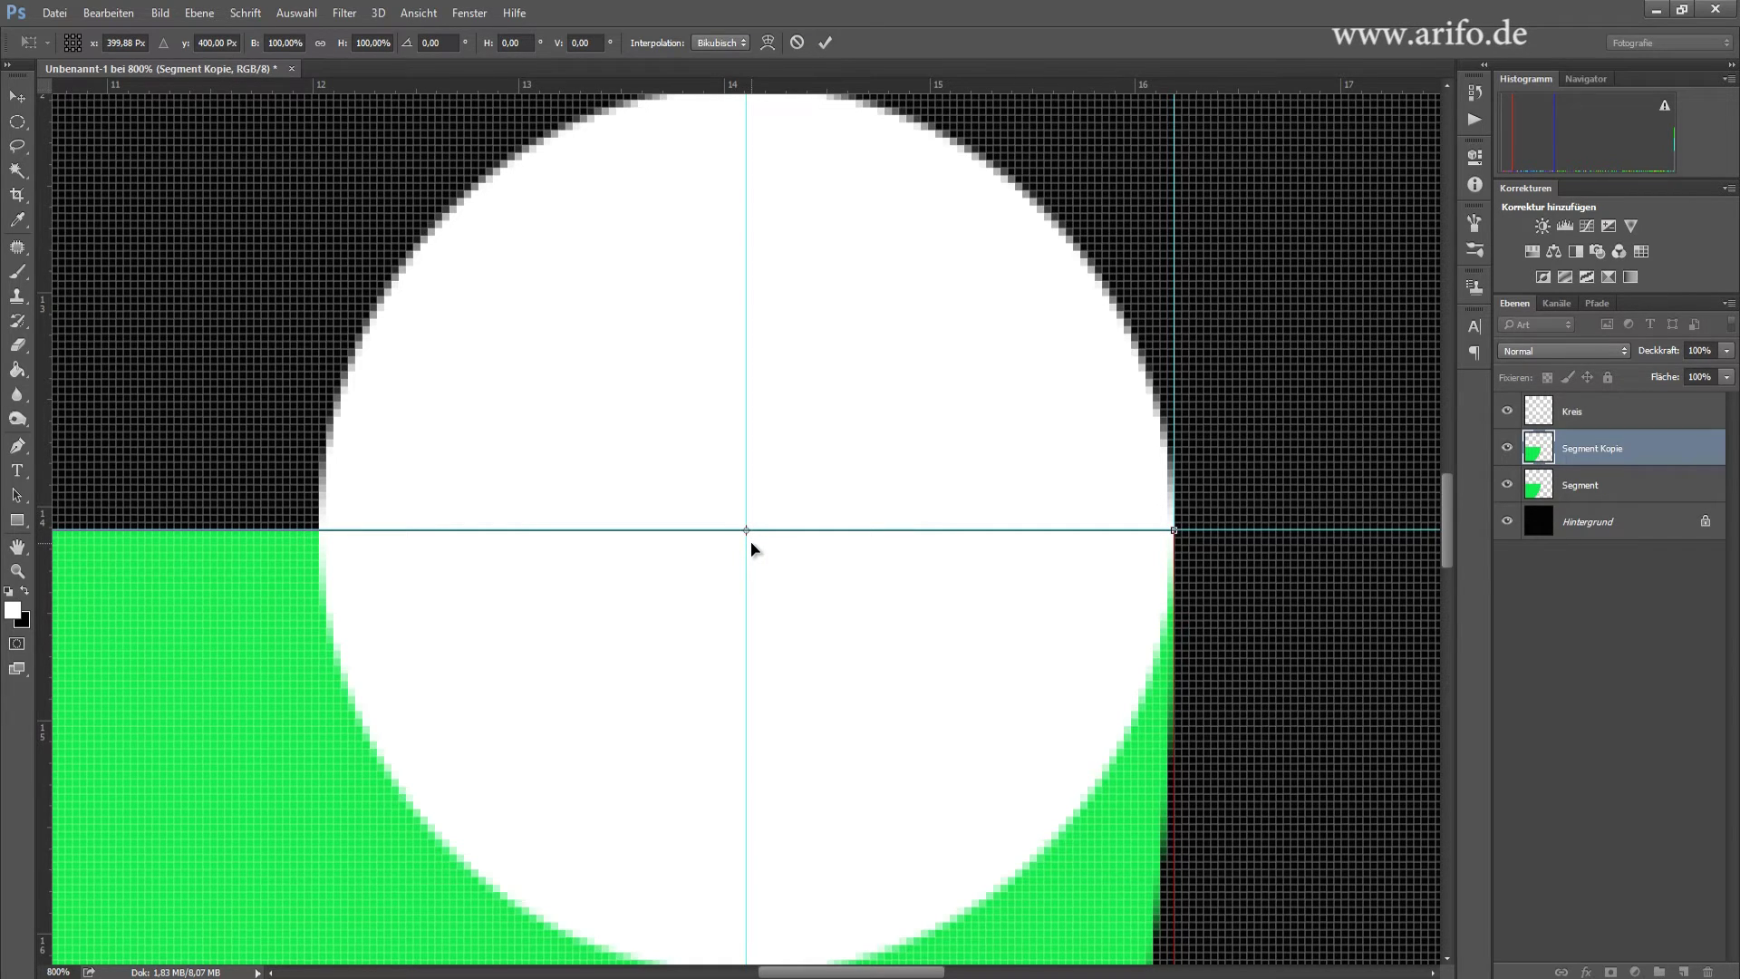
- Rotate the Segment Kopie copy by 60° and commit the transform
{"action": "scroll", "coordinate": [751, 541], "scroll_direction": "down", "scroll_amount": 5}
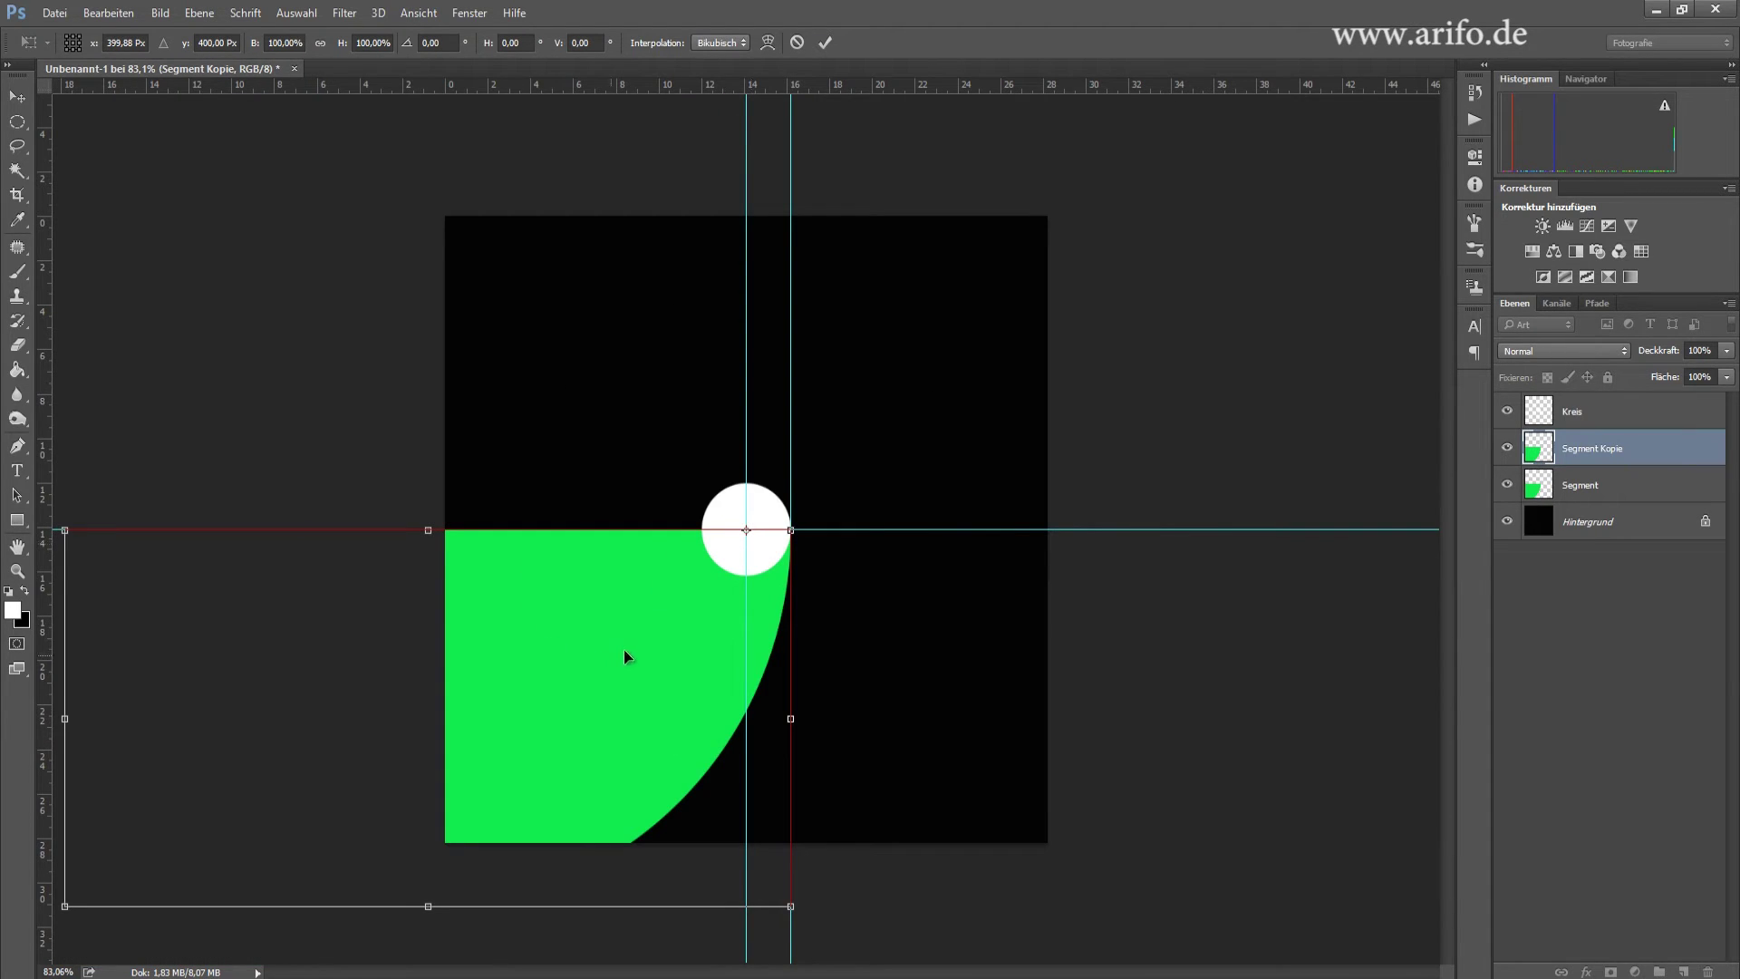
{"action": "left_click", "coordinate": [435, 42]}
{"action": "type", "text": "60"}
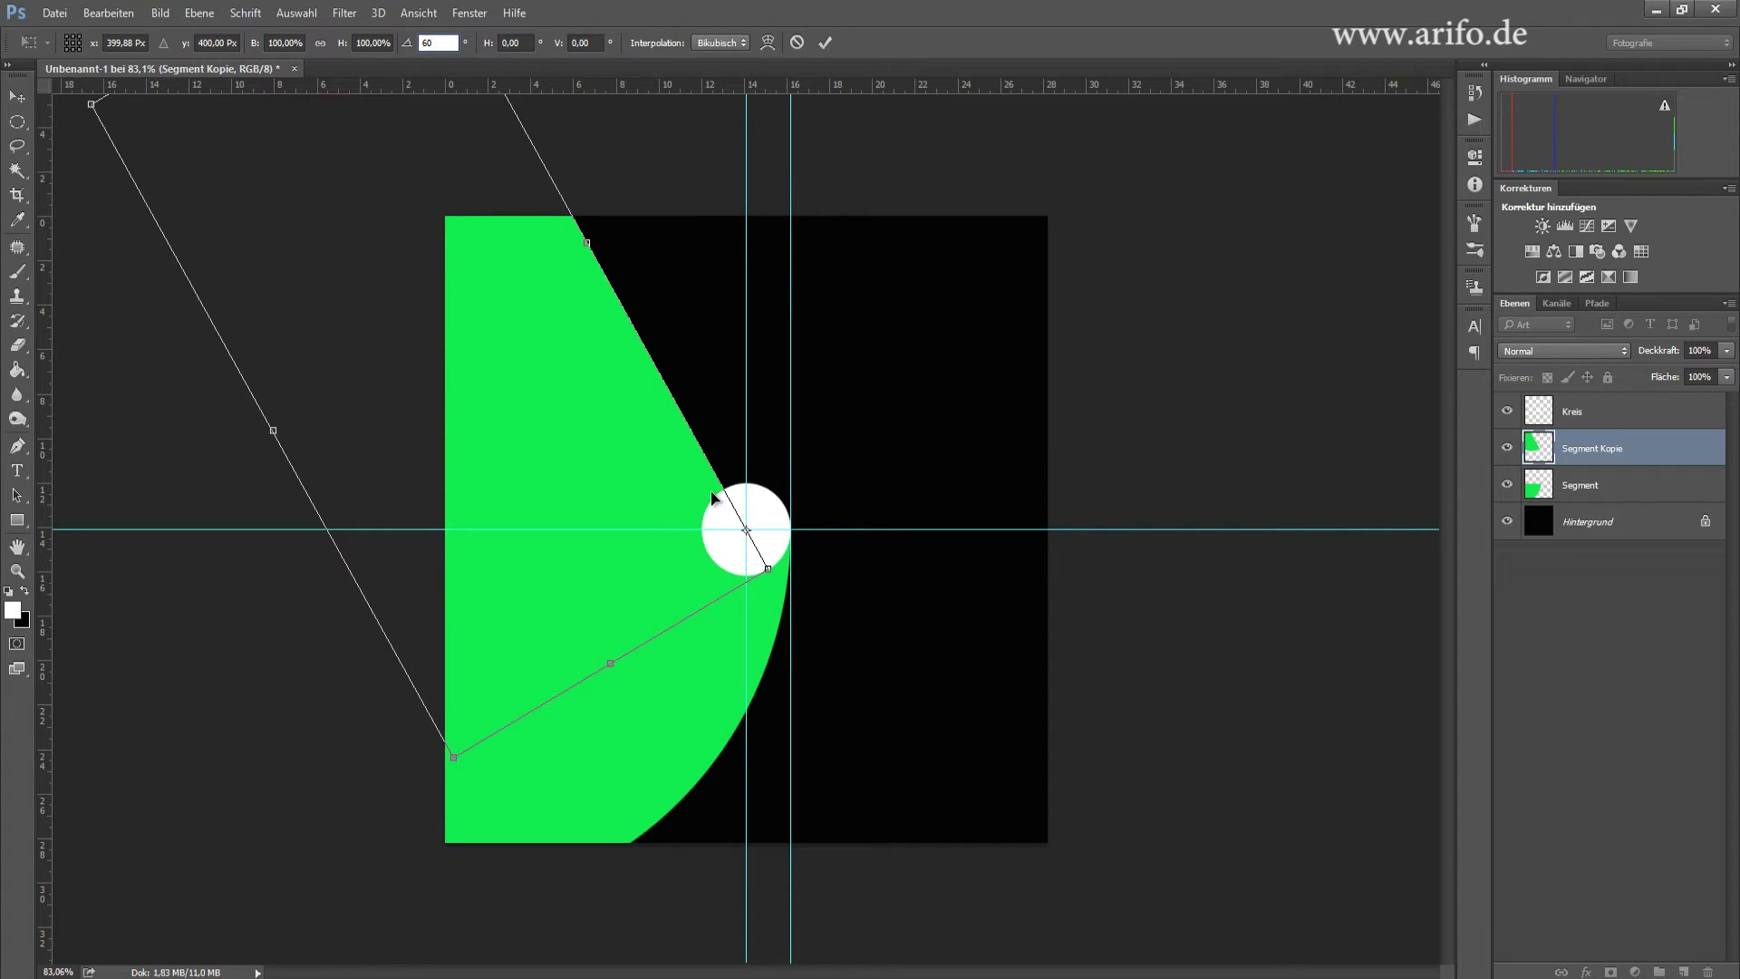
{"action": "left_click", "coordinate": [837, 41]}
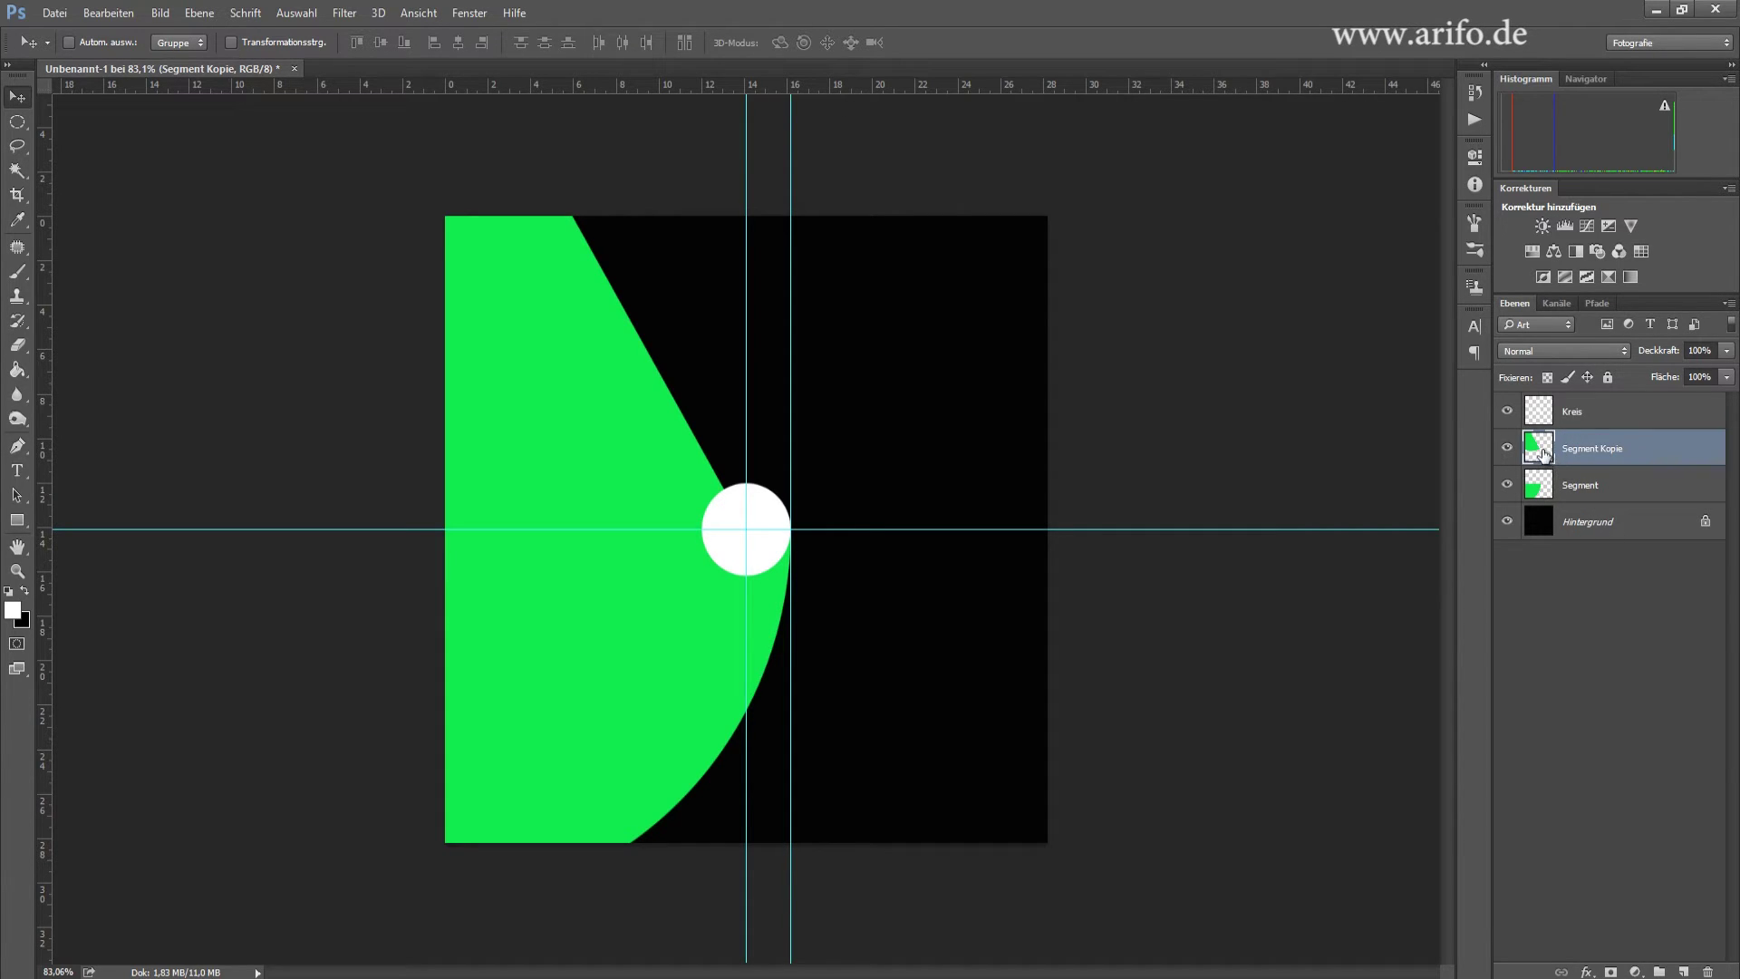
- Load the rotated copy's outline as a selection on Segment and delete the copy layer
{"action": "key", "text": "ctrl"}
{"action": "left_click", "coordinate": [1534, 450], "text": "ctrl"}
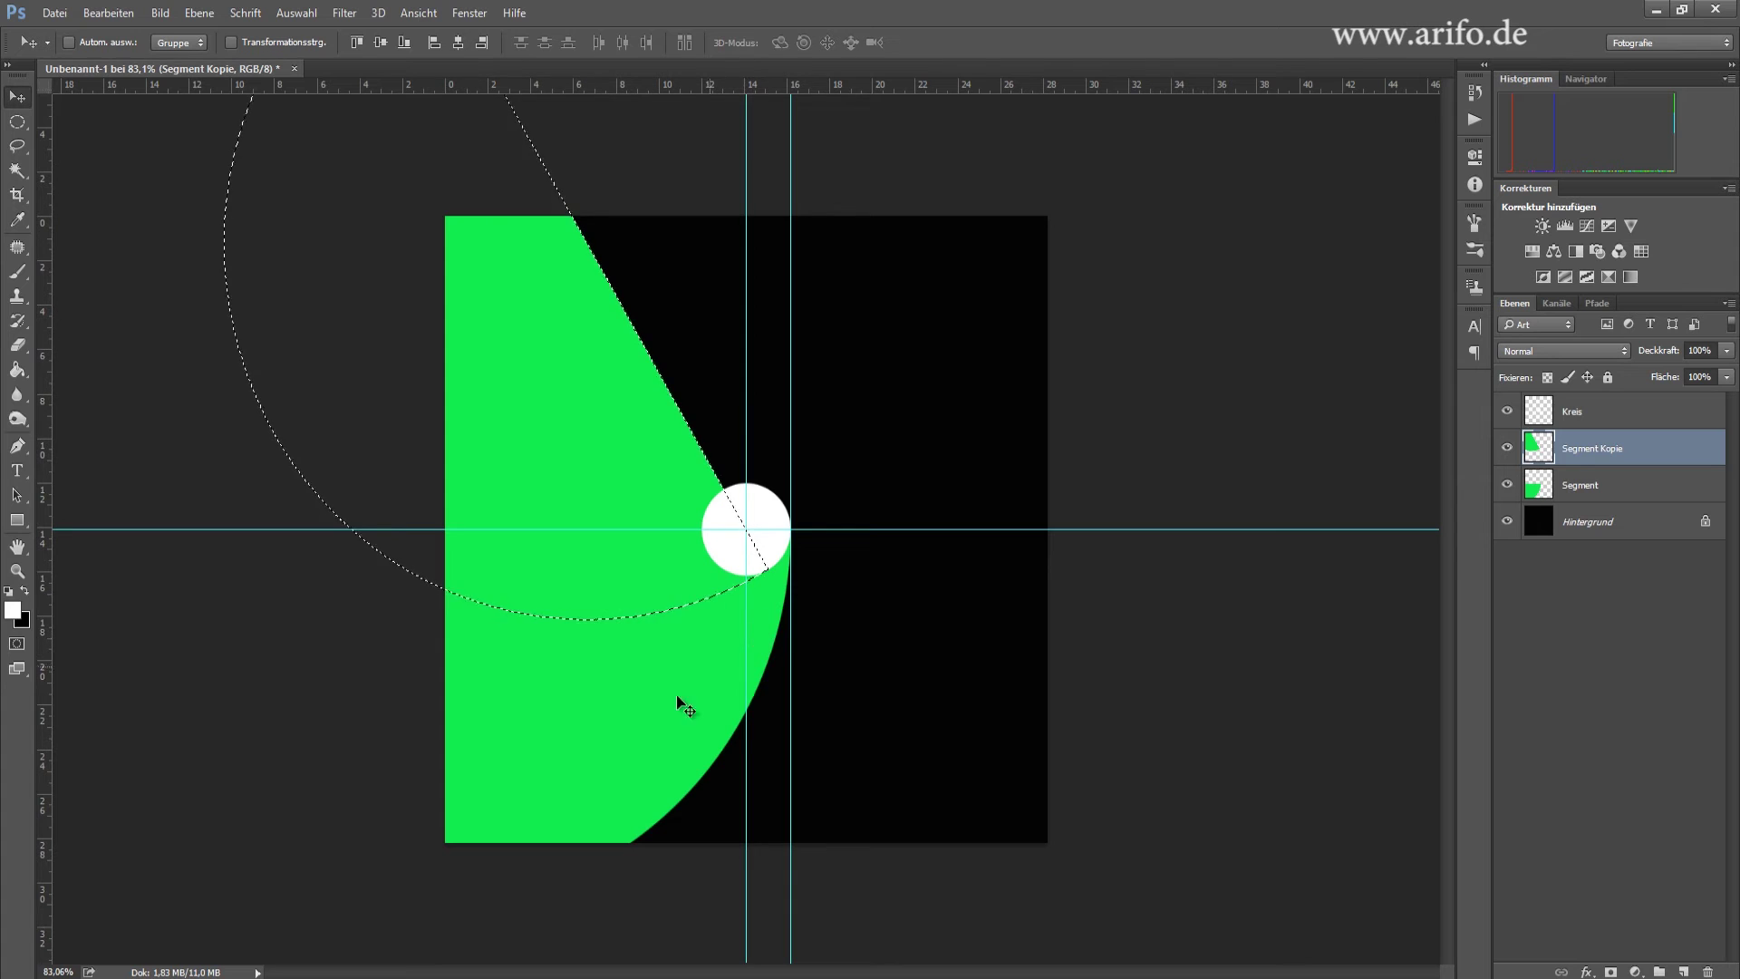
{"action": "left_click", "coordinate": [1592, 492]}
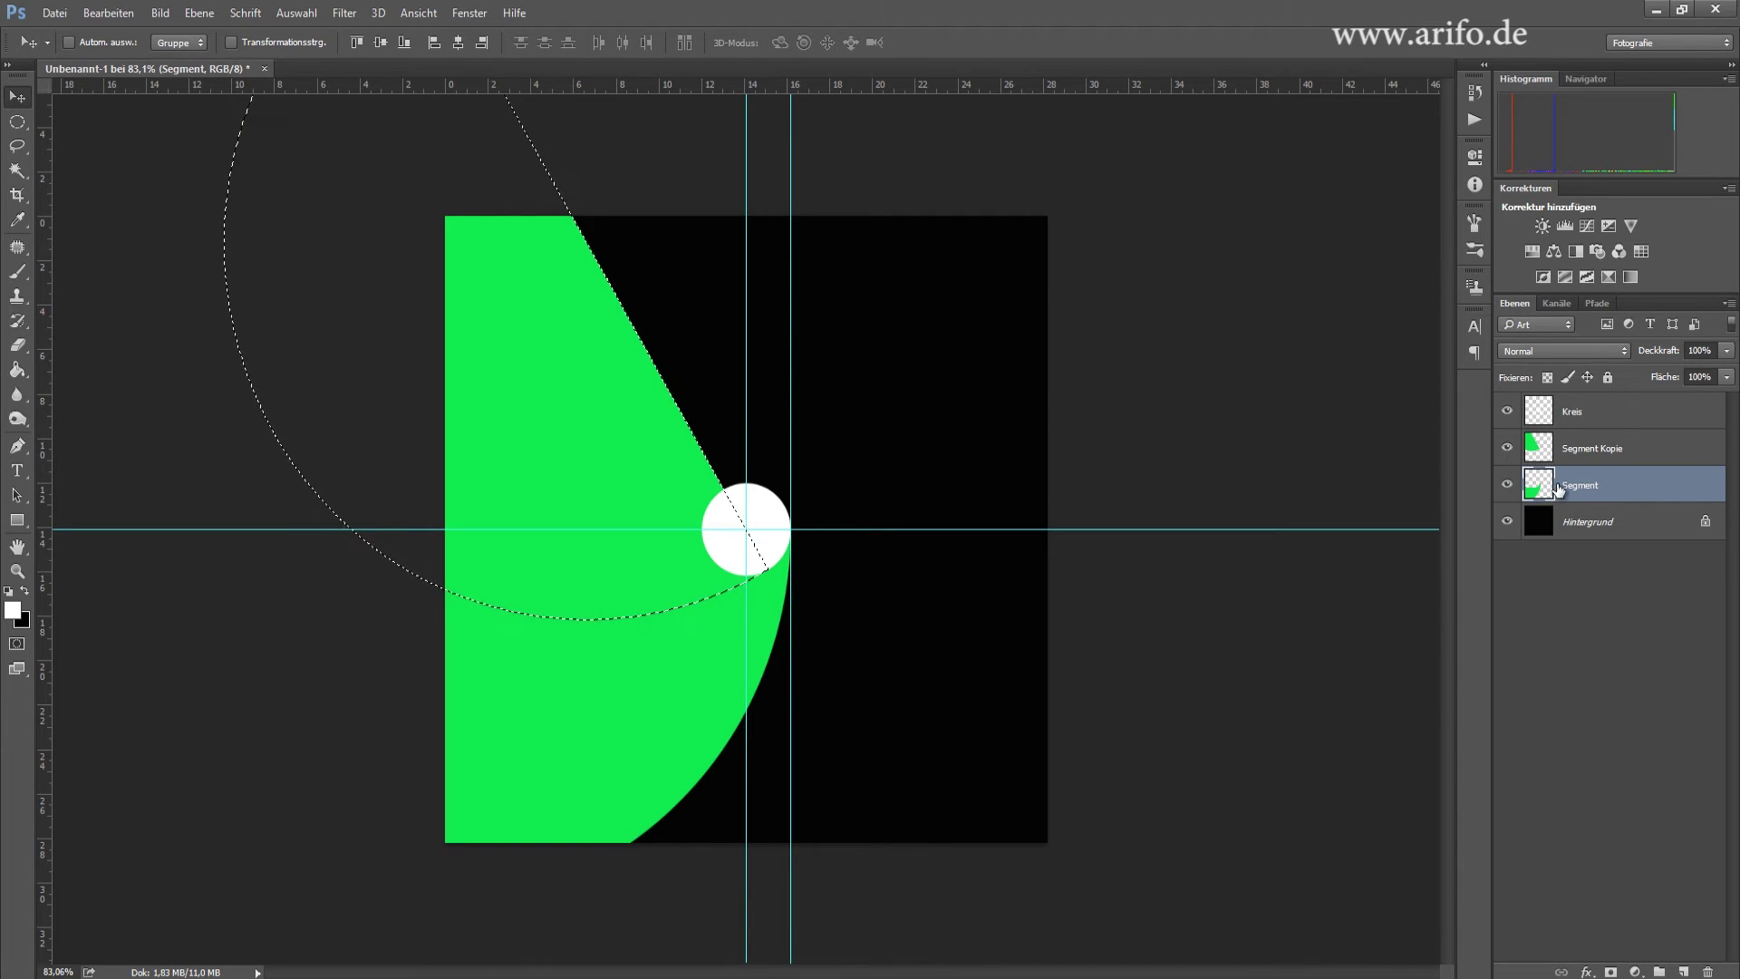
{"action": "left_click_drag", "start_coordinate": [1594, 449], "coordinate": [1707, 971]}
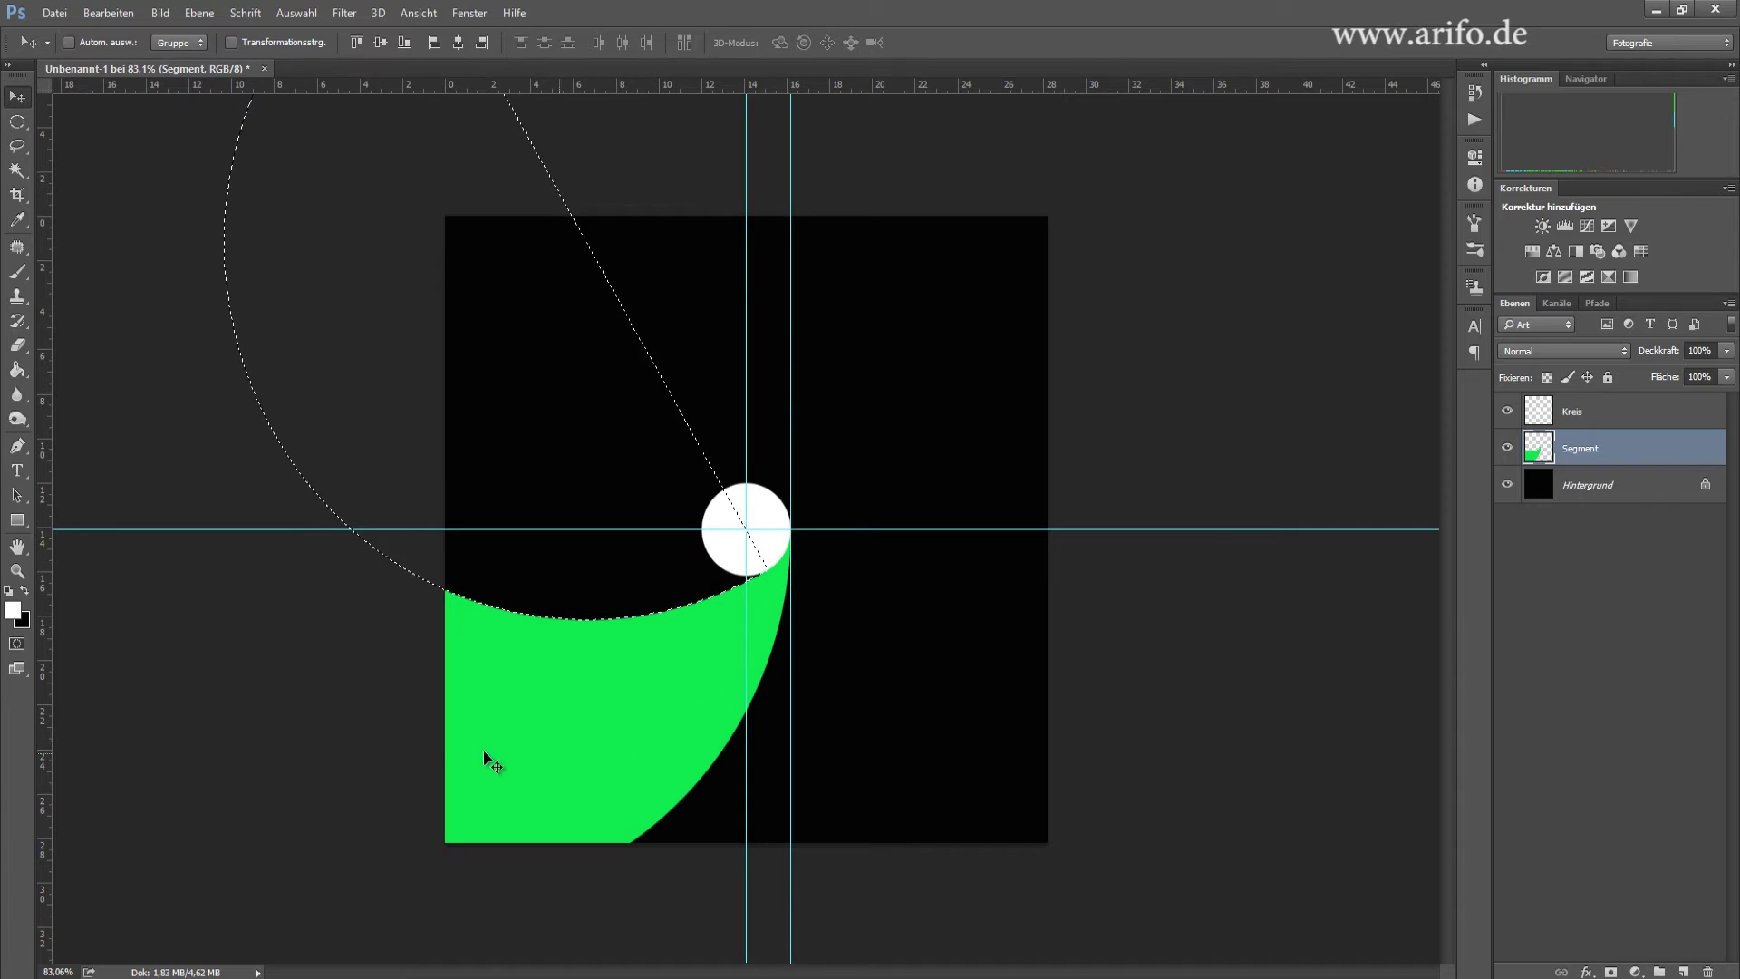
- Deselect and duplicate the carved Segment layer into a new Segment Kopie
{"action": "left_click", "coordinate": [296, 13]}
{"action": "left_click", "coordinate": [330, 54]}
{"action": "mouse_move", "coordinate": [1585, 450]}
{"action": "left_mouse_down"}
{"action": "mouse_move", "coordinate": [1606, 743]}
{"action": "mouse_move", "coordinate": [1683, 972]}
{"action": "left_mouse_up"}
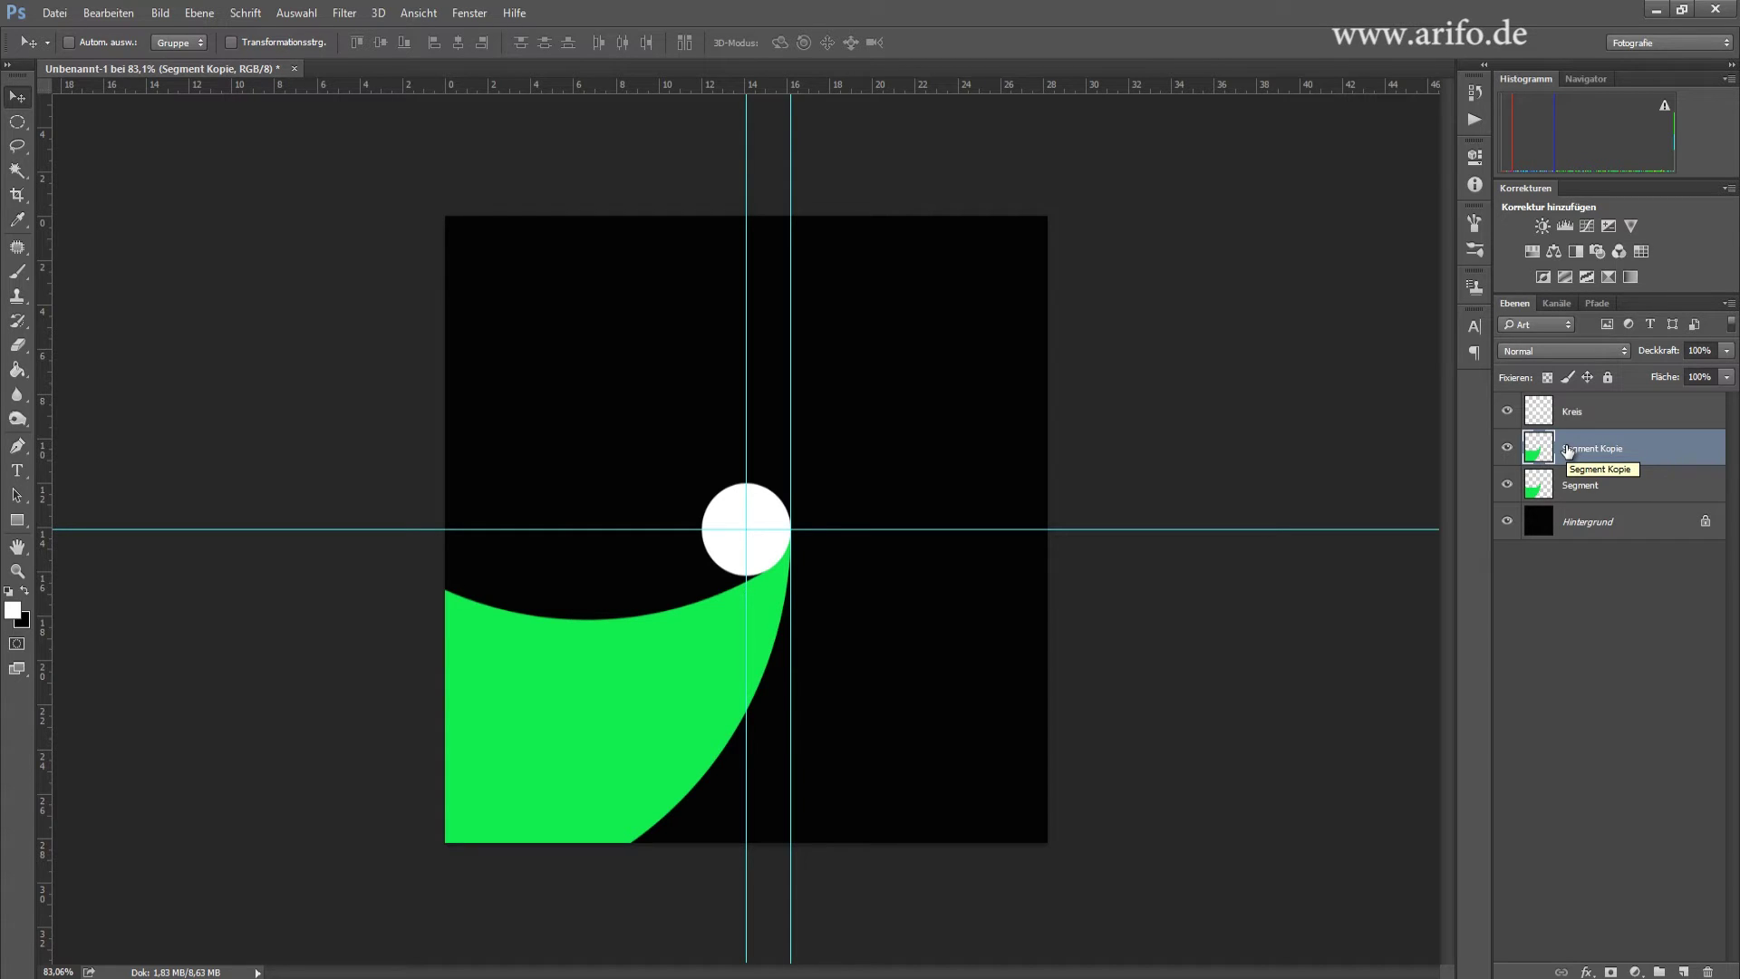
- Place the new copy's transform pivot on the guide intersection at the circle centre
{"action": "key", "text": "ctrl"}
{"action": "key", "text": "ctrl+t"}
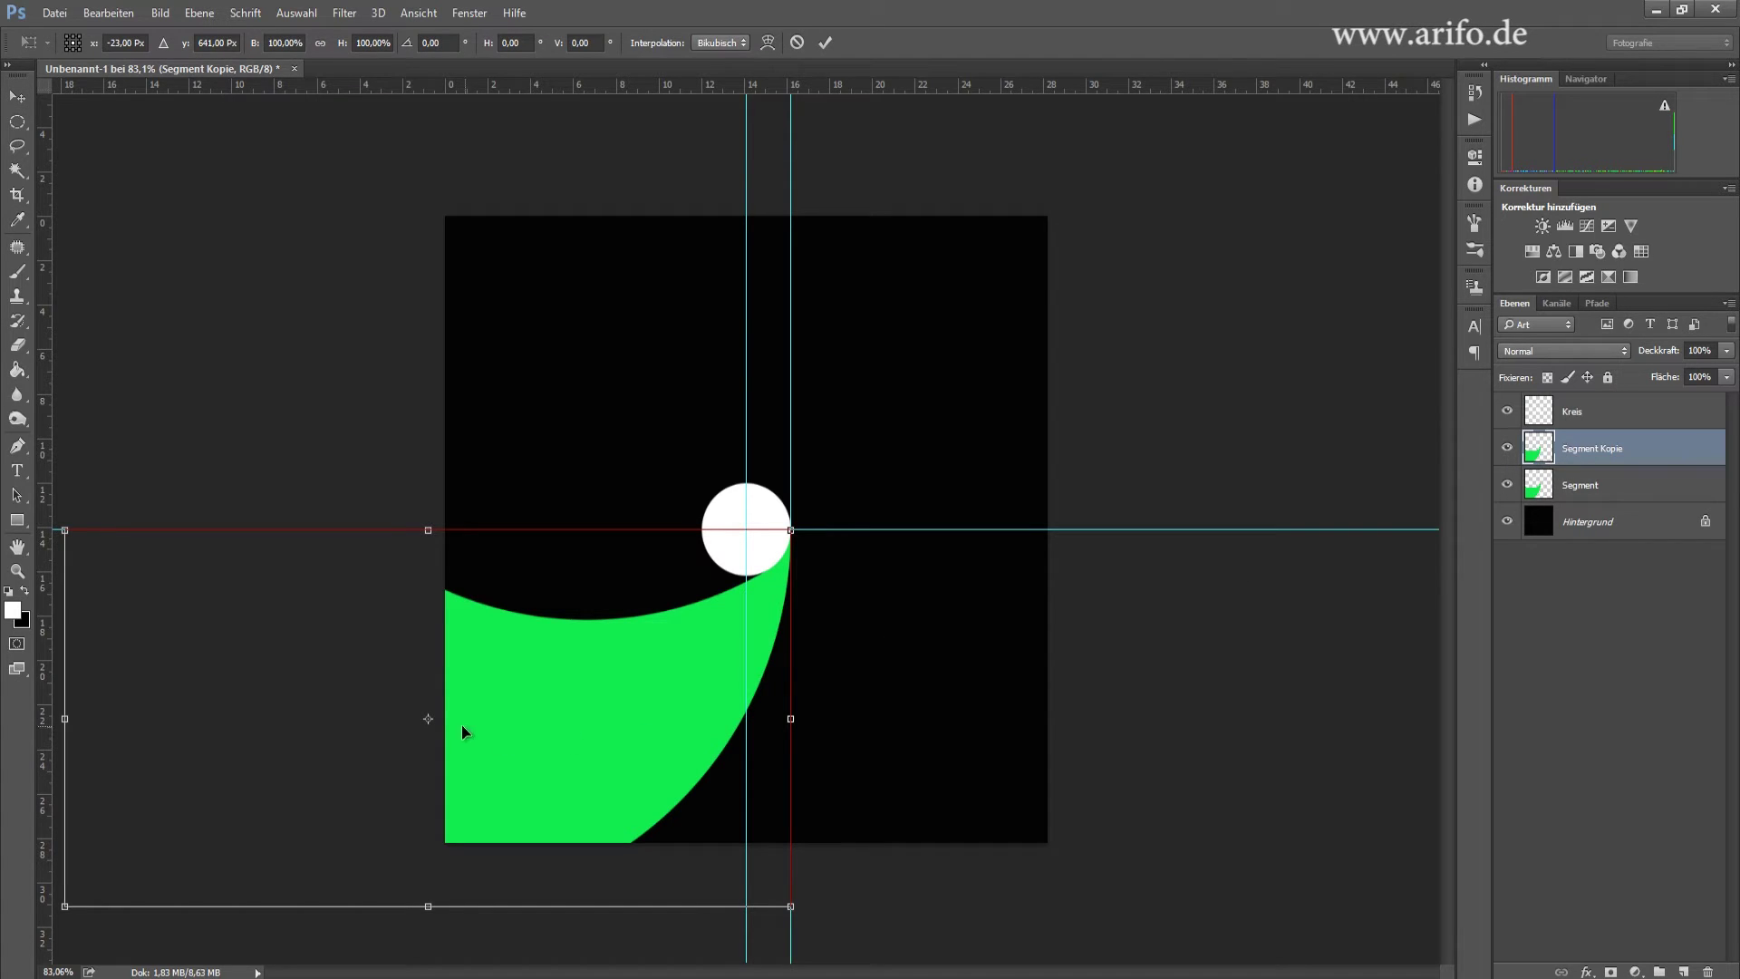
{"action": "left_click_drag", "start_coordinate": [428, 719], "coordinate": [746, 532]}
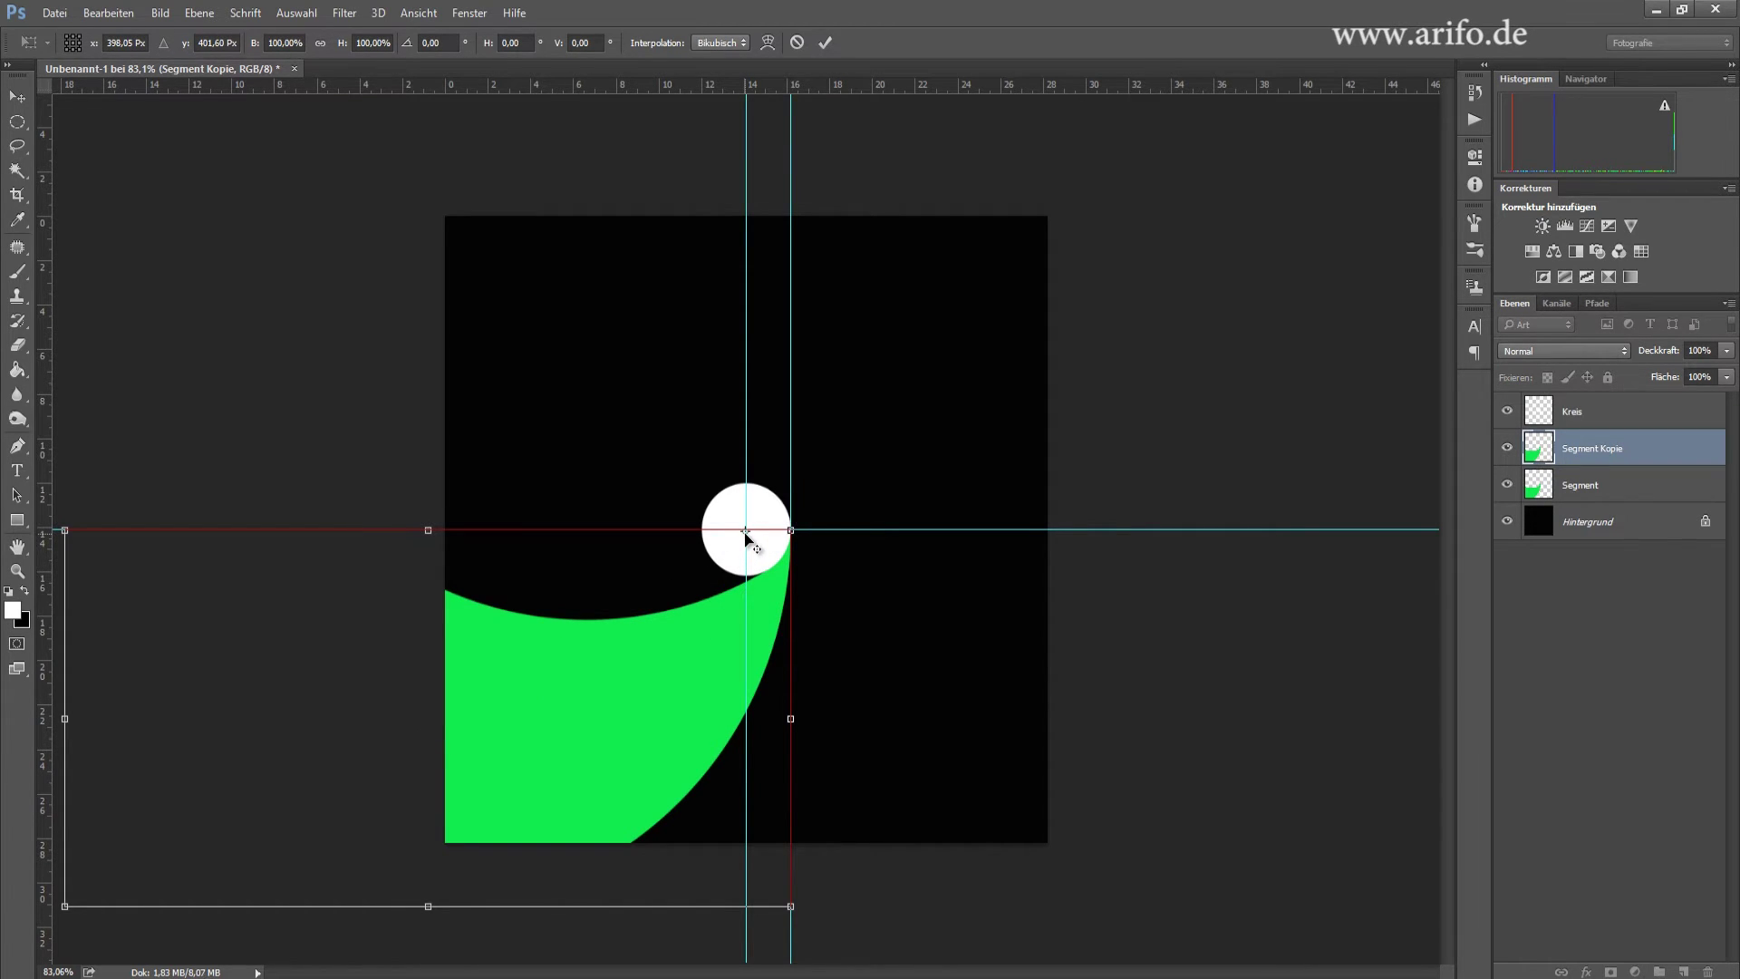
{"action": "scroll", "coordinate": [746, 535], "scroll_direction": "up", "scroll_amount": 2}
{"action": "scroll", "coordinate": [746, 535], "scroll_direction": "up", "scroll_amount": 1}
{"action": "scroll", "coordinate": [745, 535], "scroll_direction": "up", "scroll_amount": 2}
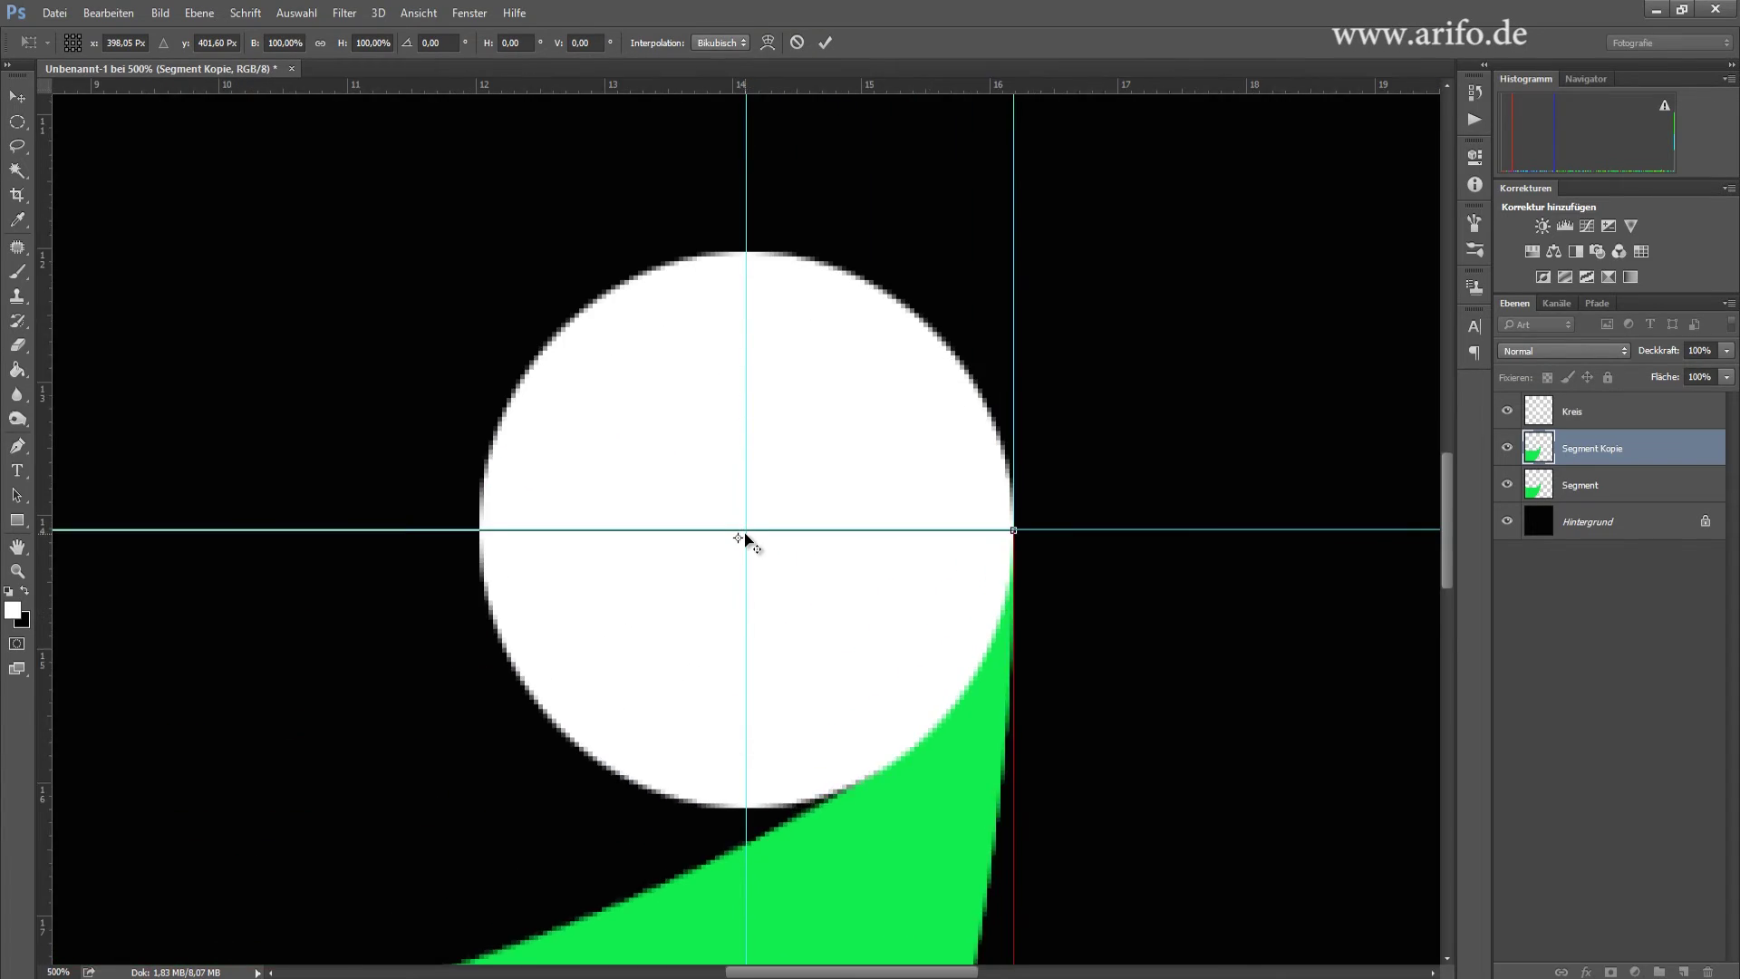
{"action": "scroll", "coordinate": [746, 534], "scroll_direction": "up", "scroll_amount": 1}
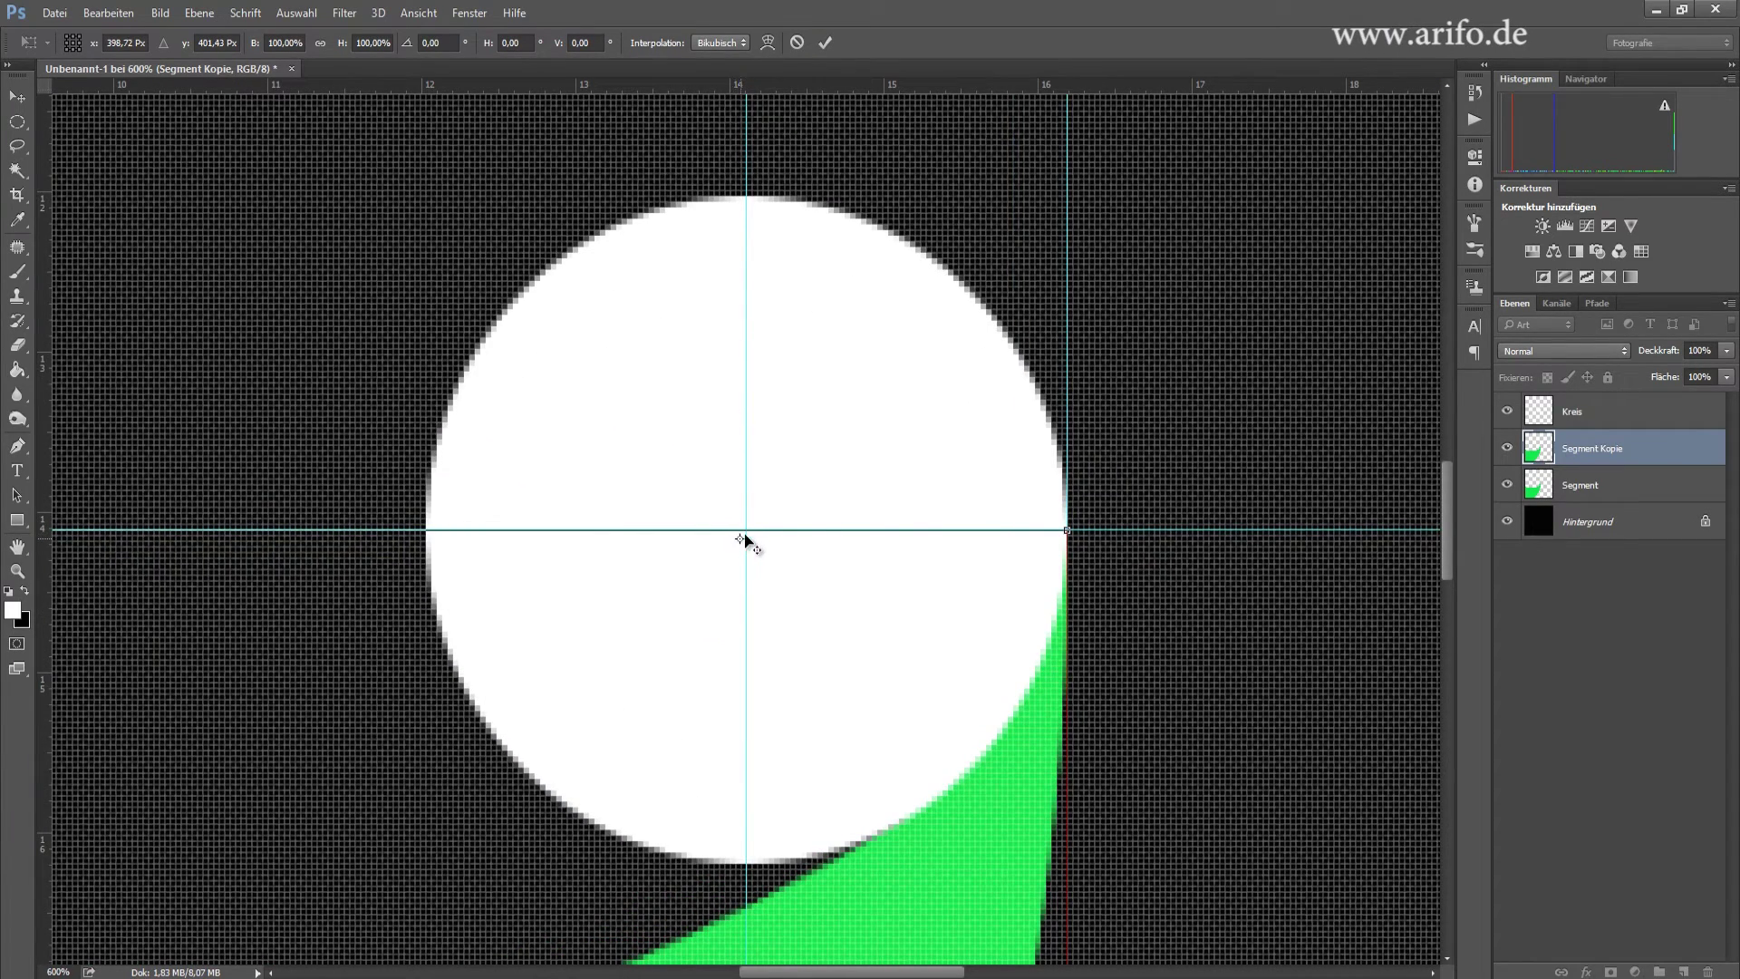
{"action": "left_click_drag", "start_coordinate": [745, 538], "coordinate": [745, 533]}
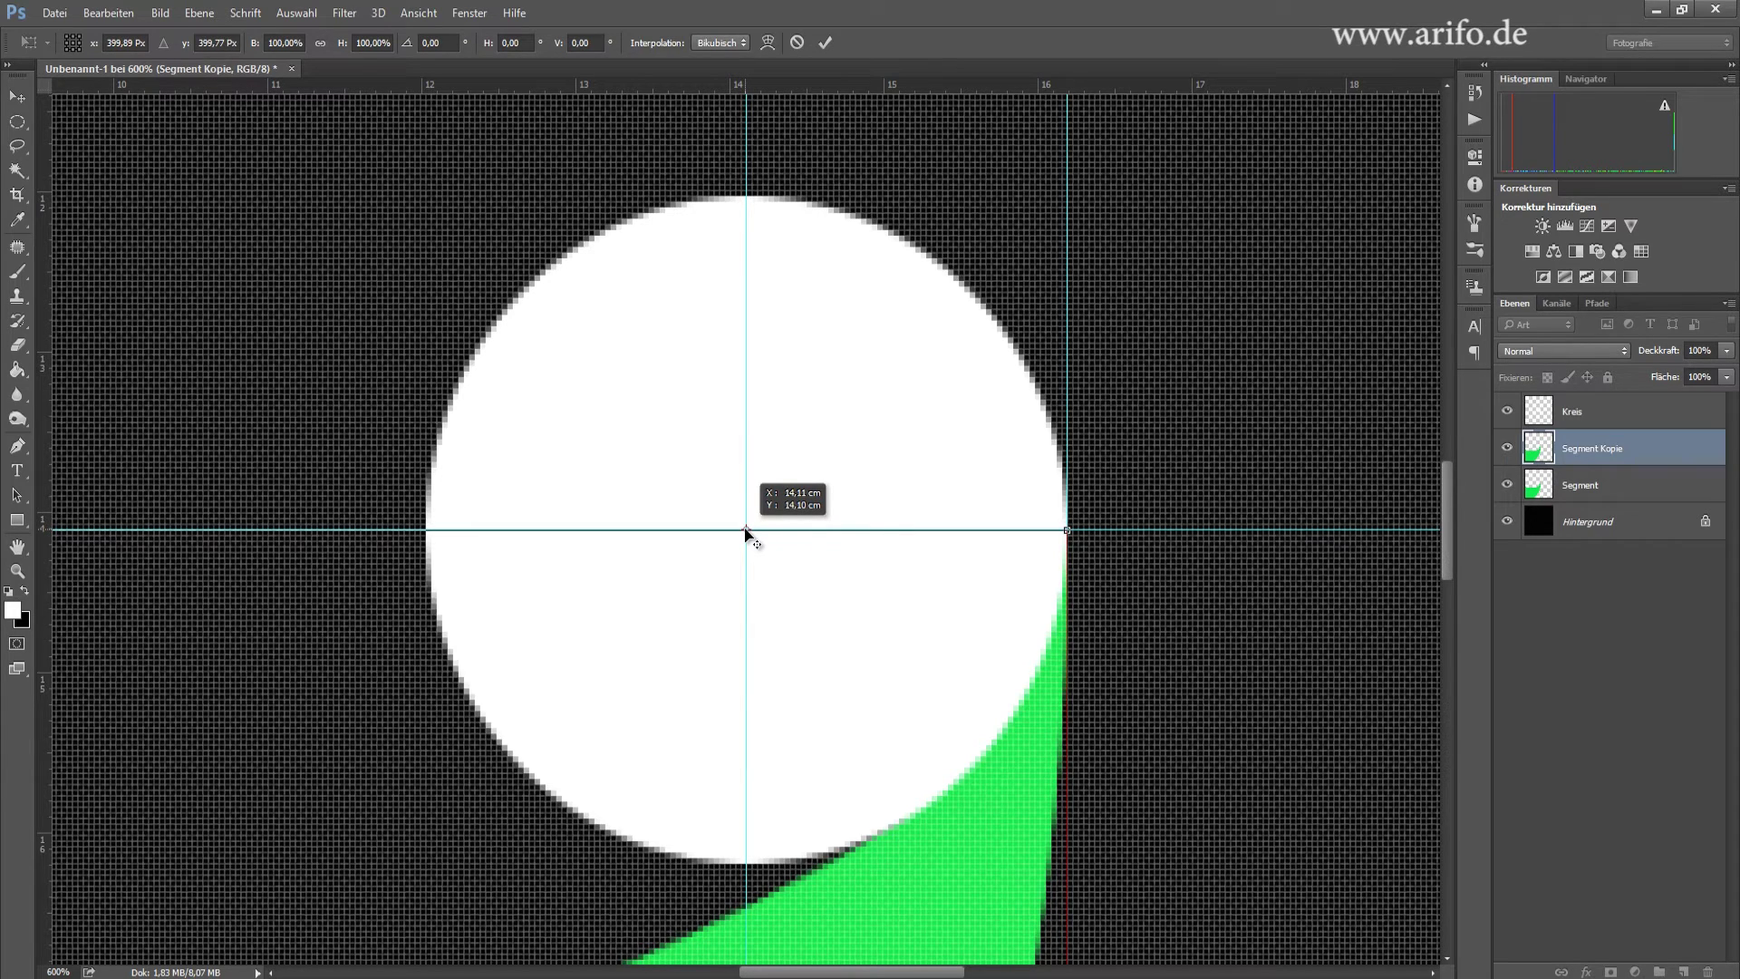
{"action": "left_click_drag", "start_coordinate": [745, 534], "coordinate": [746, 530]}
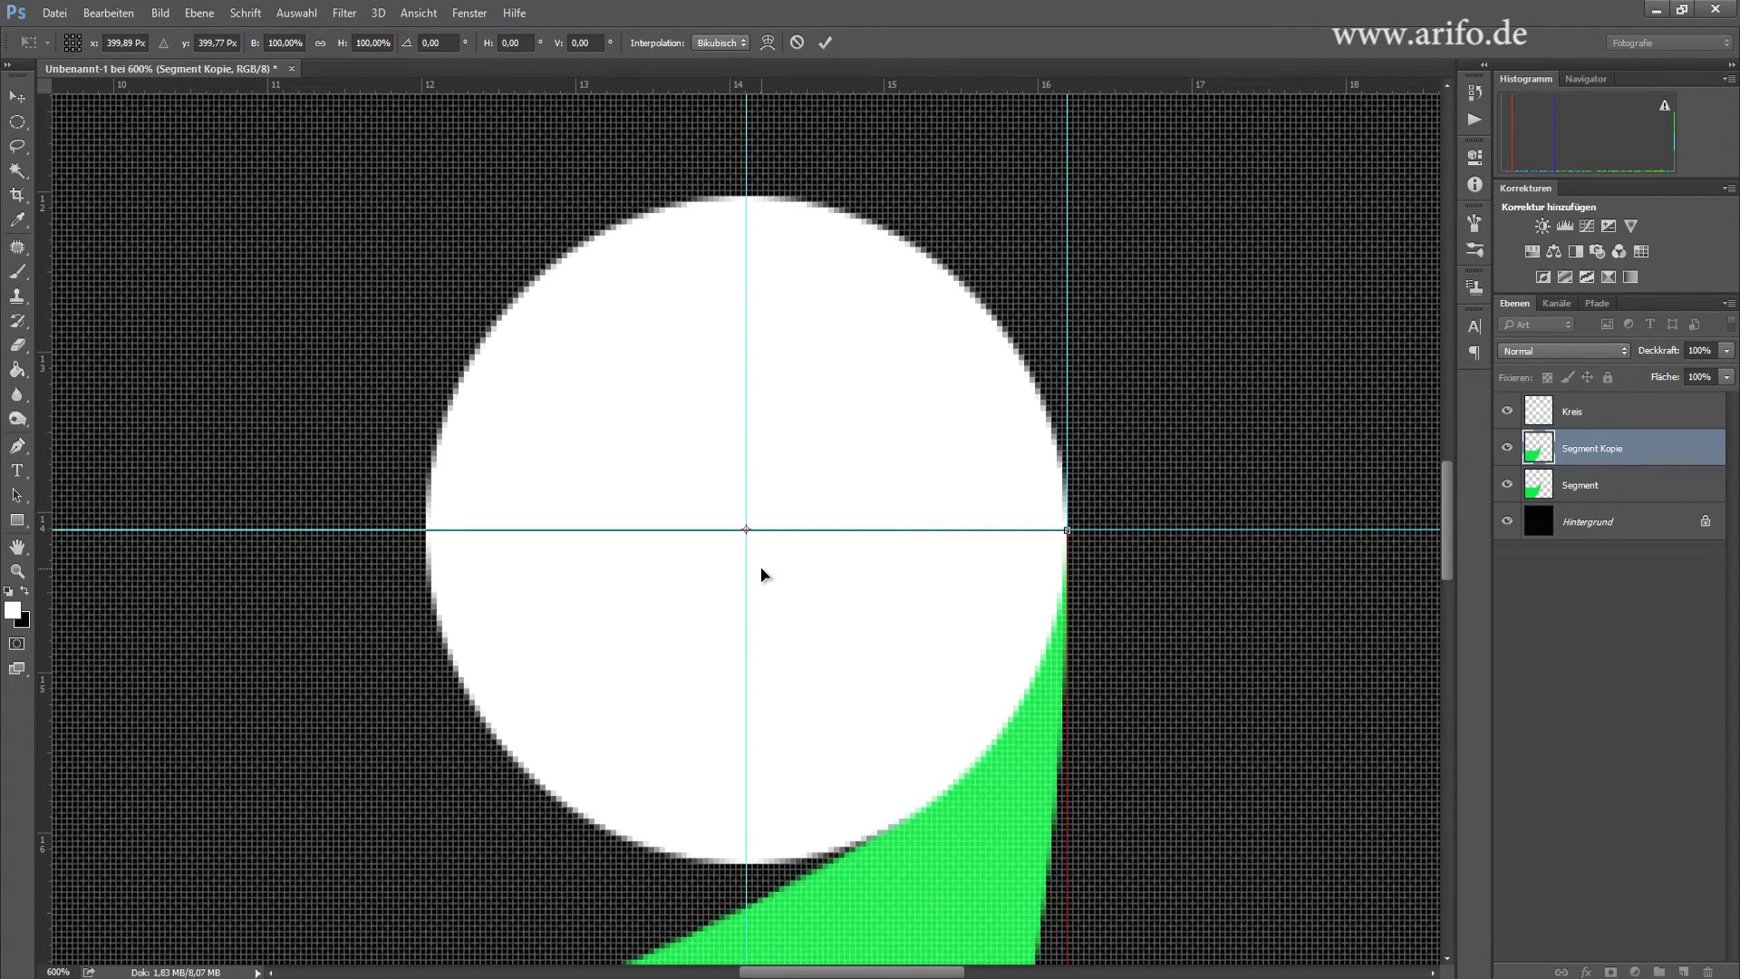
- Rotate the blade copy 180°, commit, and fit the page in view
{"action": "left_click", "coordinate": [448, 41]}
{"action": "type", "text": "180"}
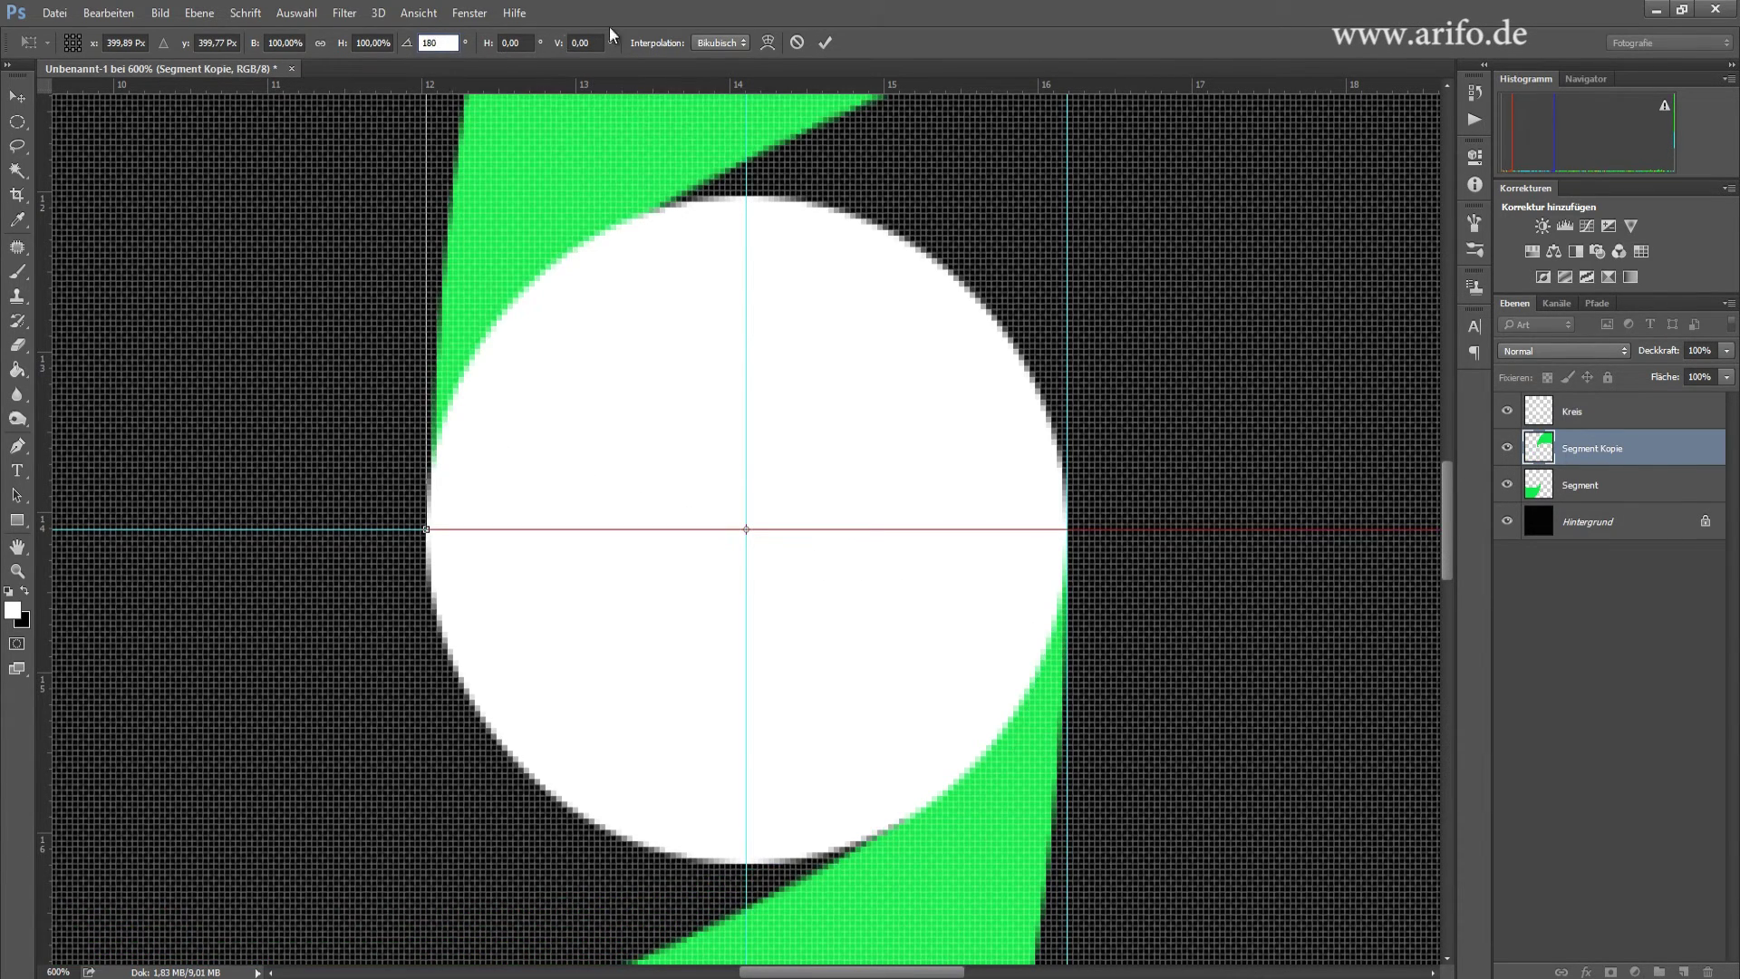
{"action": "left_click", "coordinate": [826, 41]}
{"action": "key", "text": "ctrl+0"}
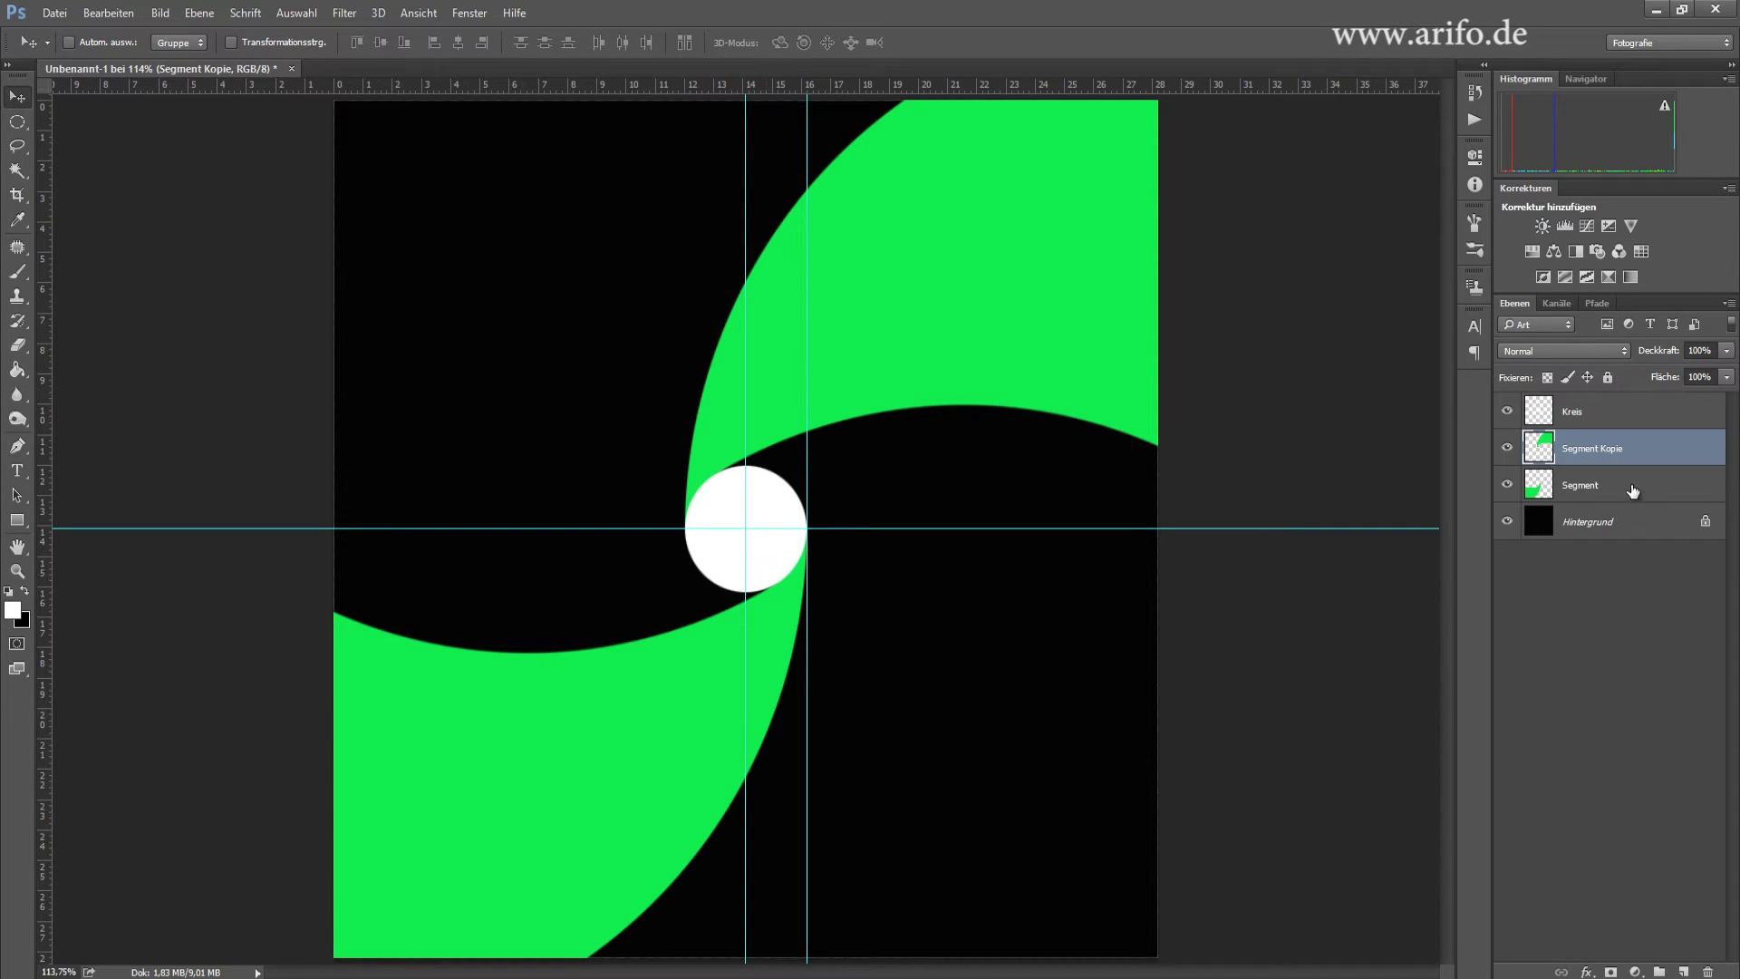
- Duplicate both blade layers and rotate the two copies by 60°
{"action": "left_click", "coordinate": [1602, 492]}
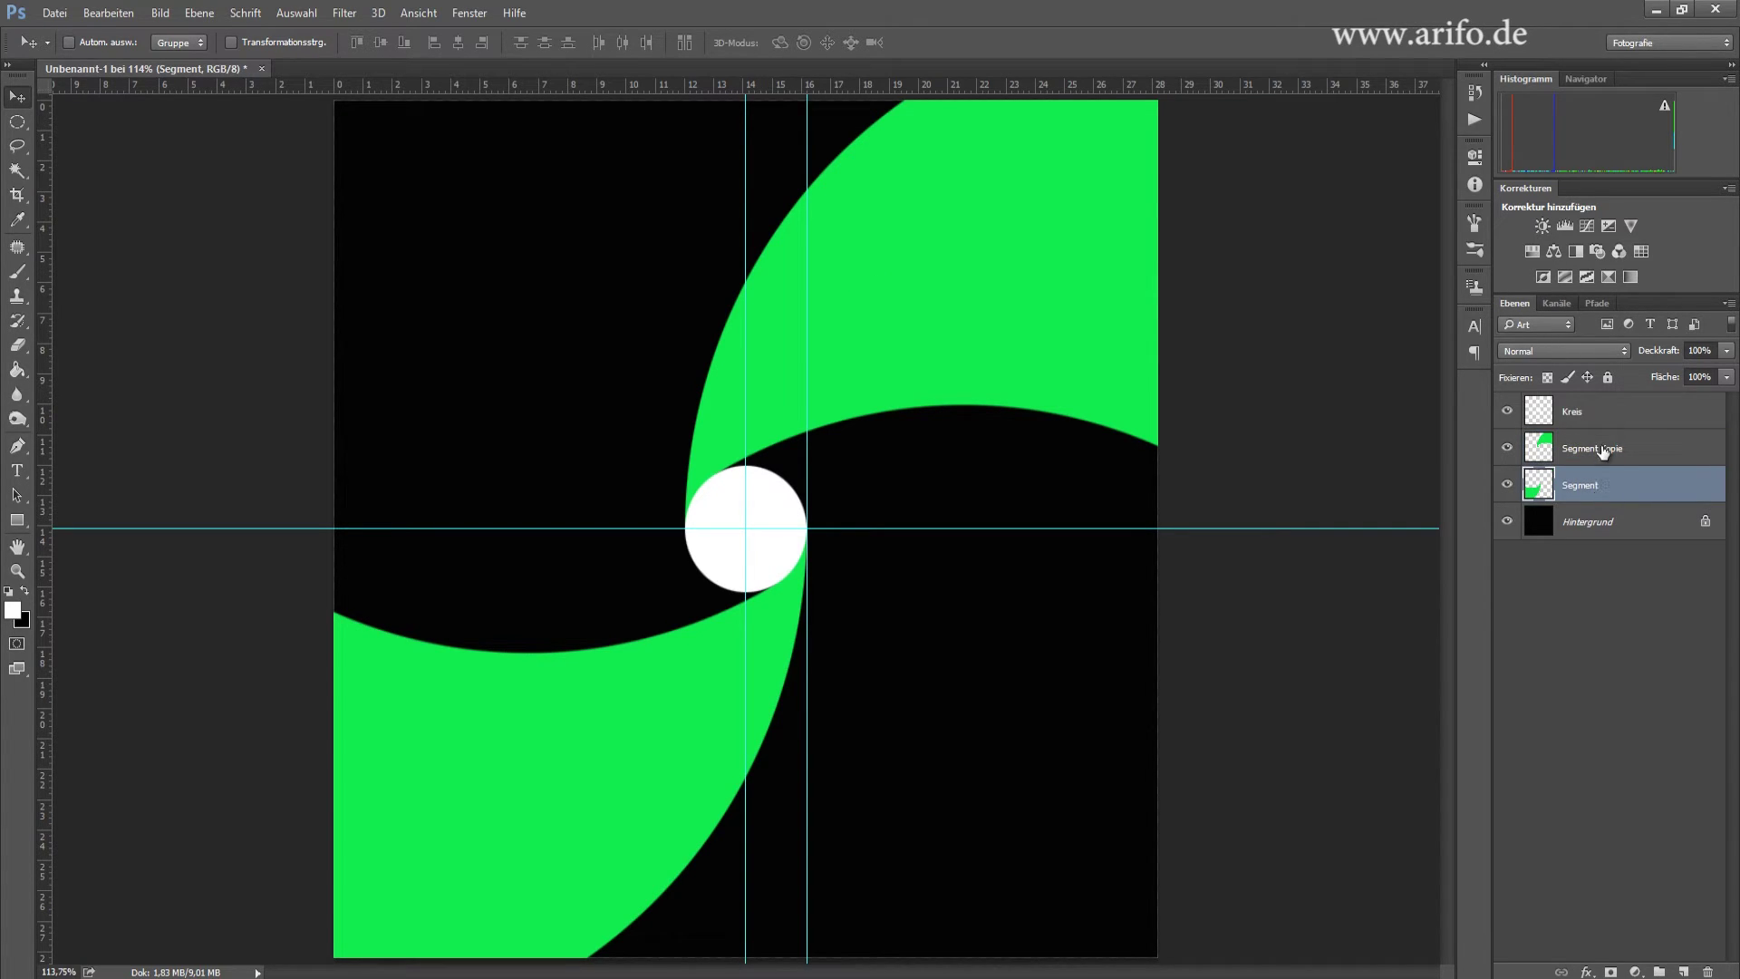
{"action": "left_click", "coordinate": [1603, 451], "text": "shift"}
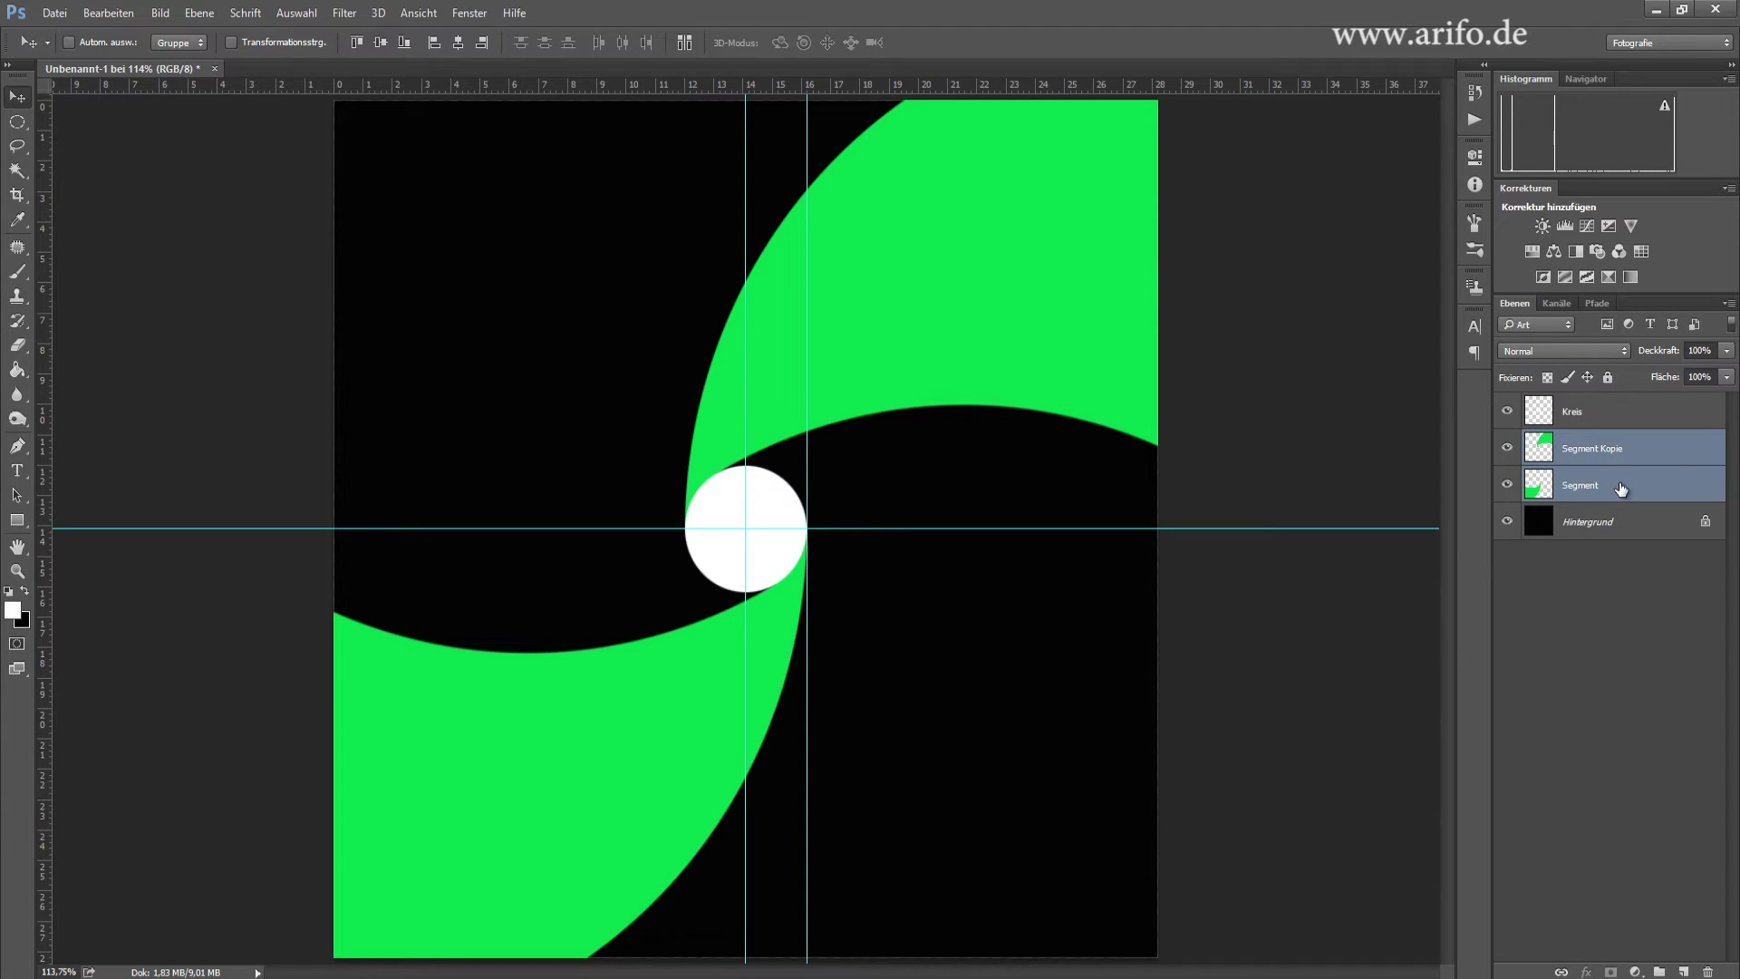
{"action": "left_click_drag", "start_coordinate": [1621, 489], "coordinate": [1686, 966]}
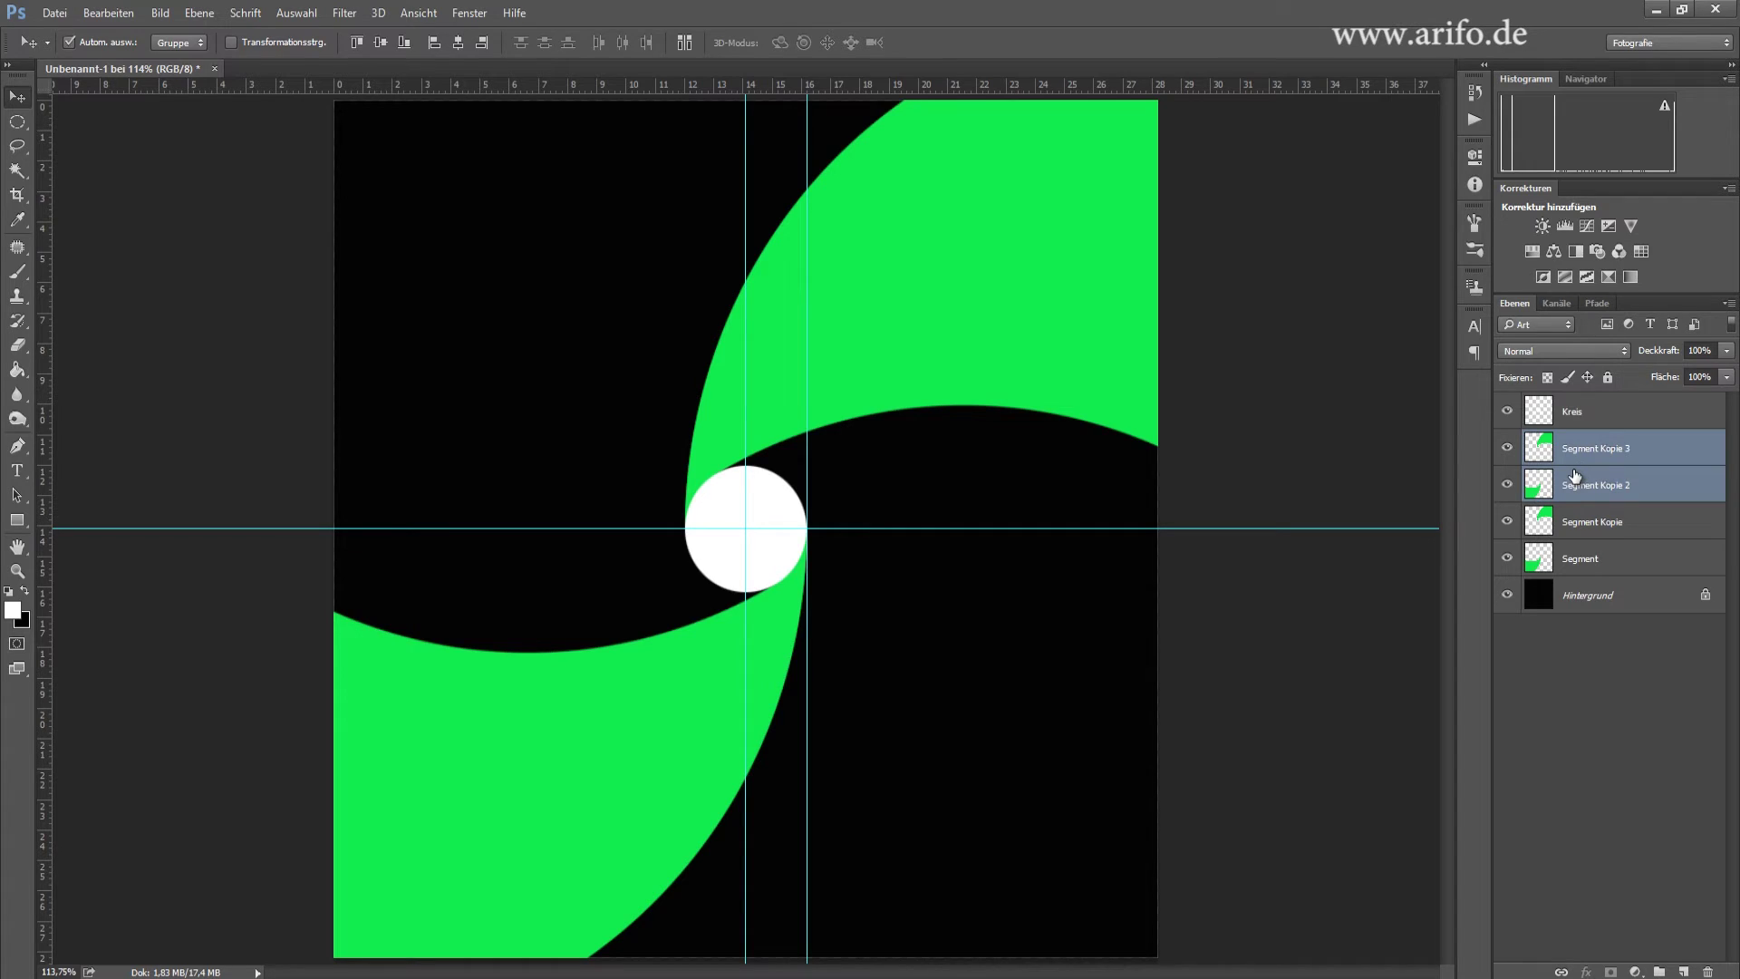
{"action": "key", "text": "ctrl+t"}
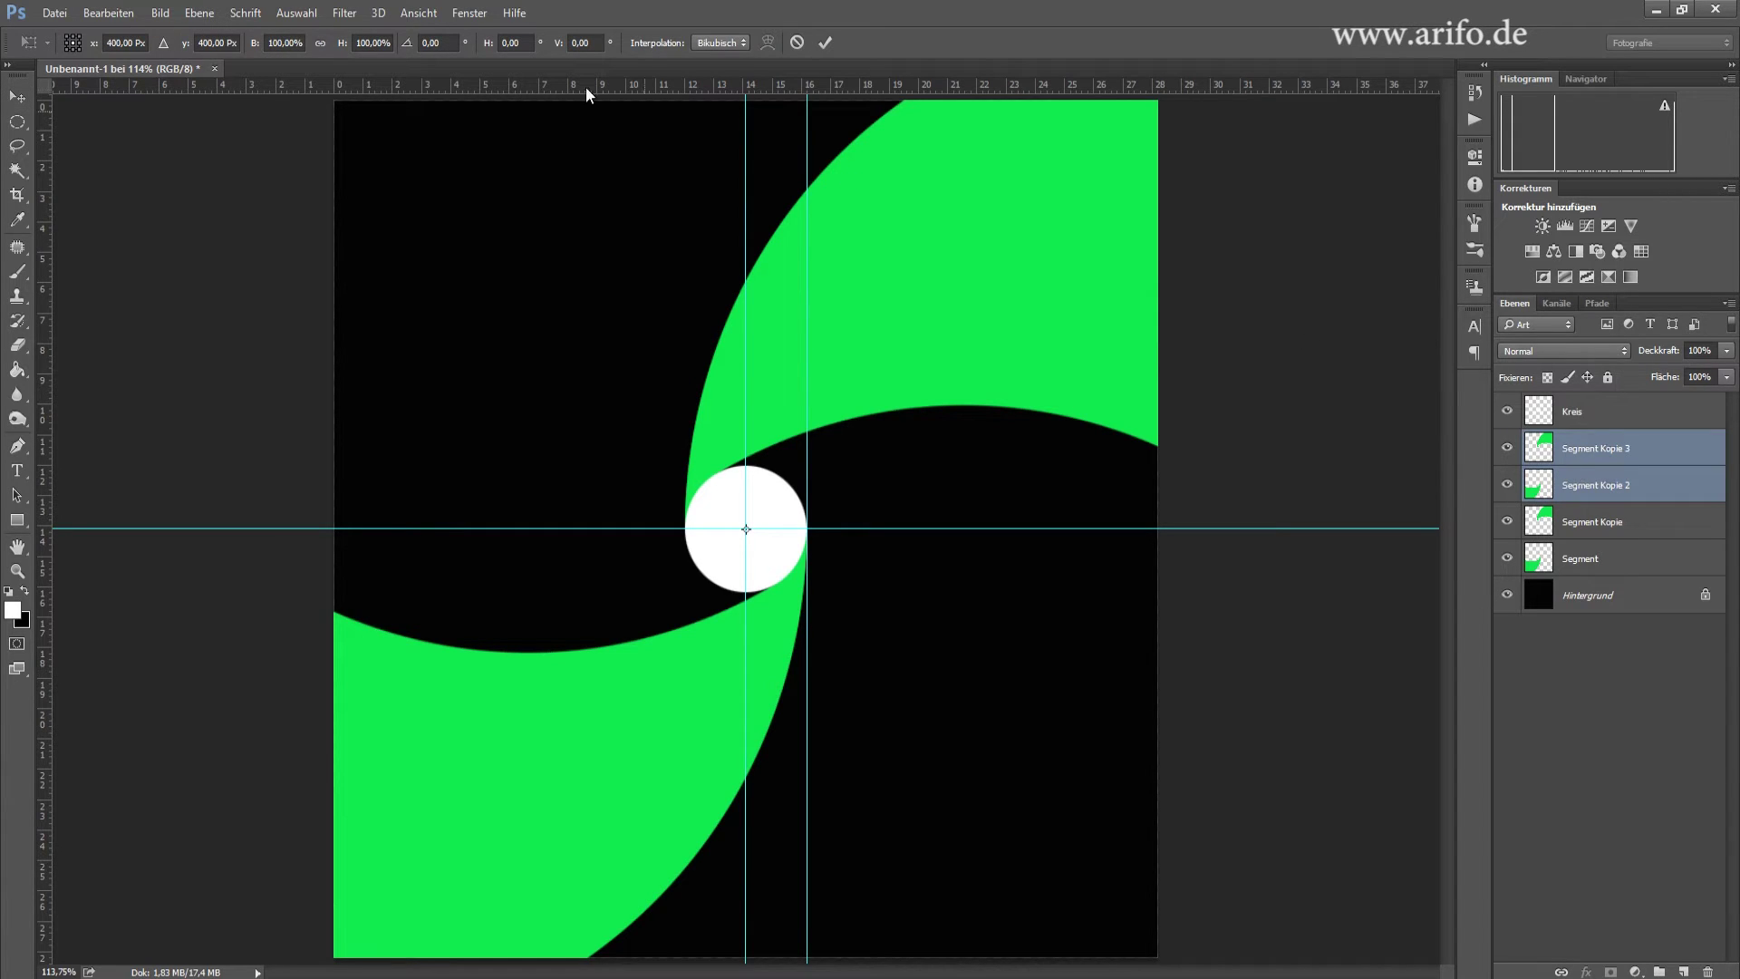
{"action": "left_click", "coordinate": [429, 43]}
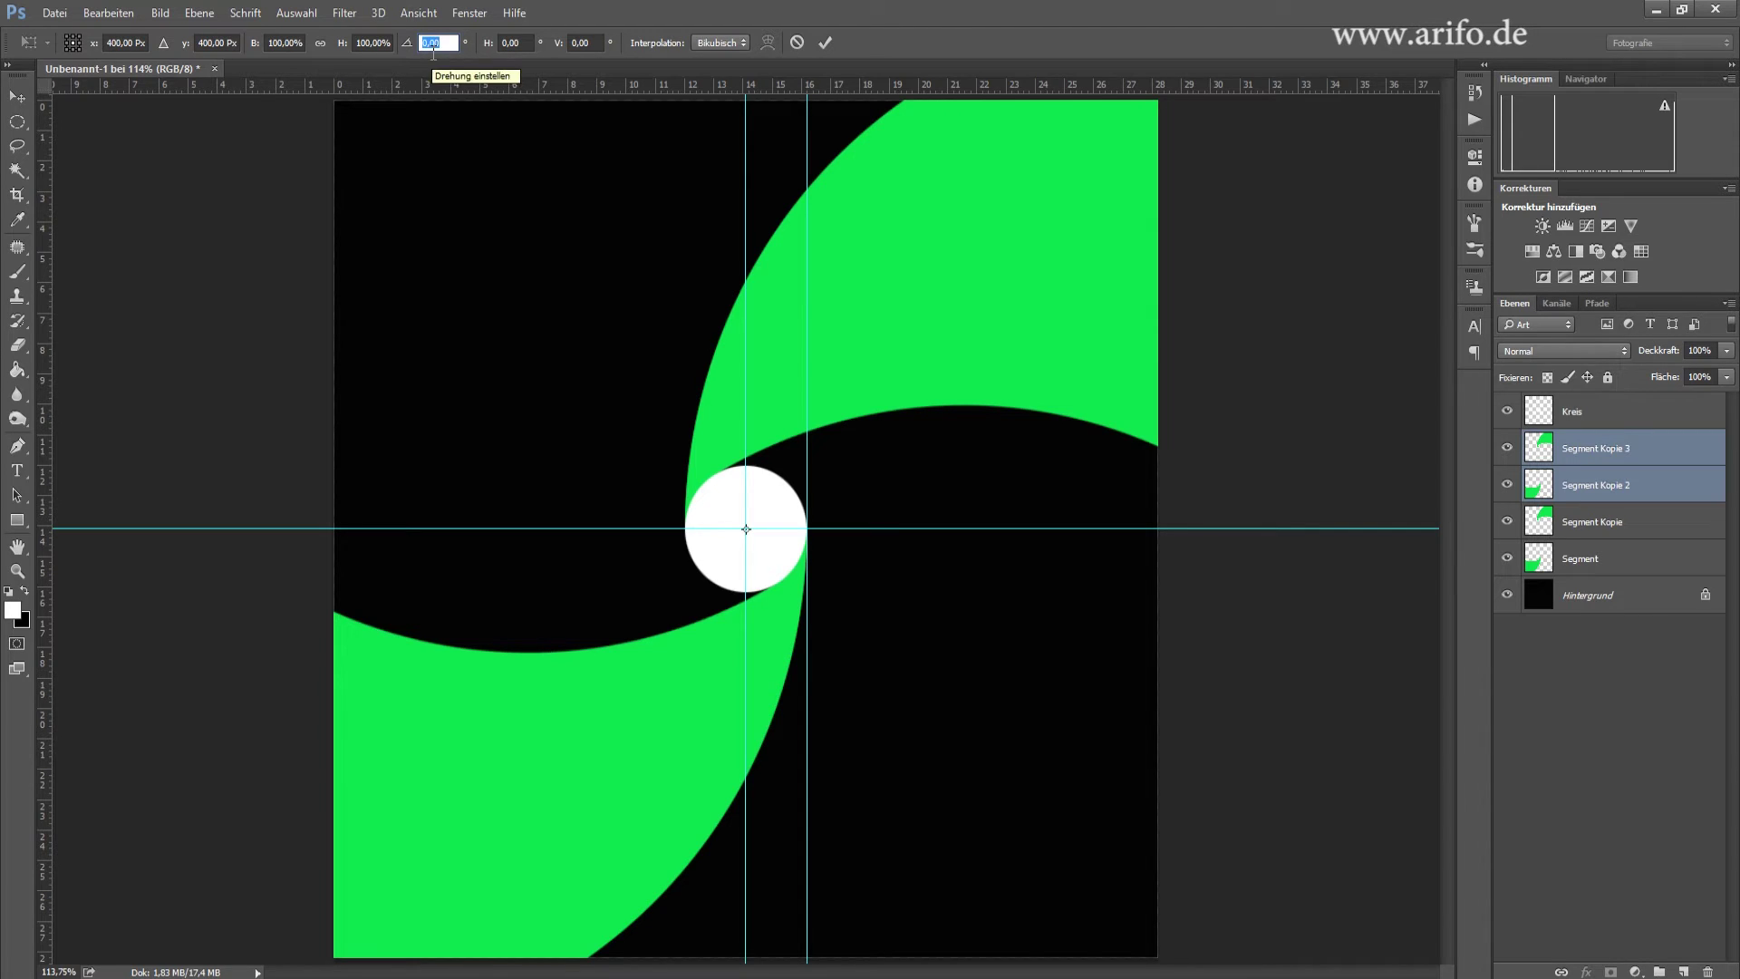
{"action": "type", "text": "60"}
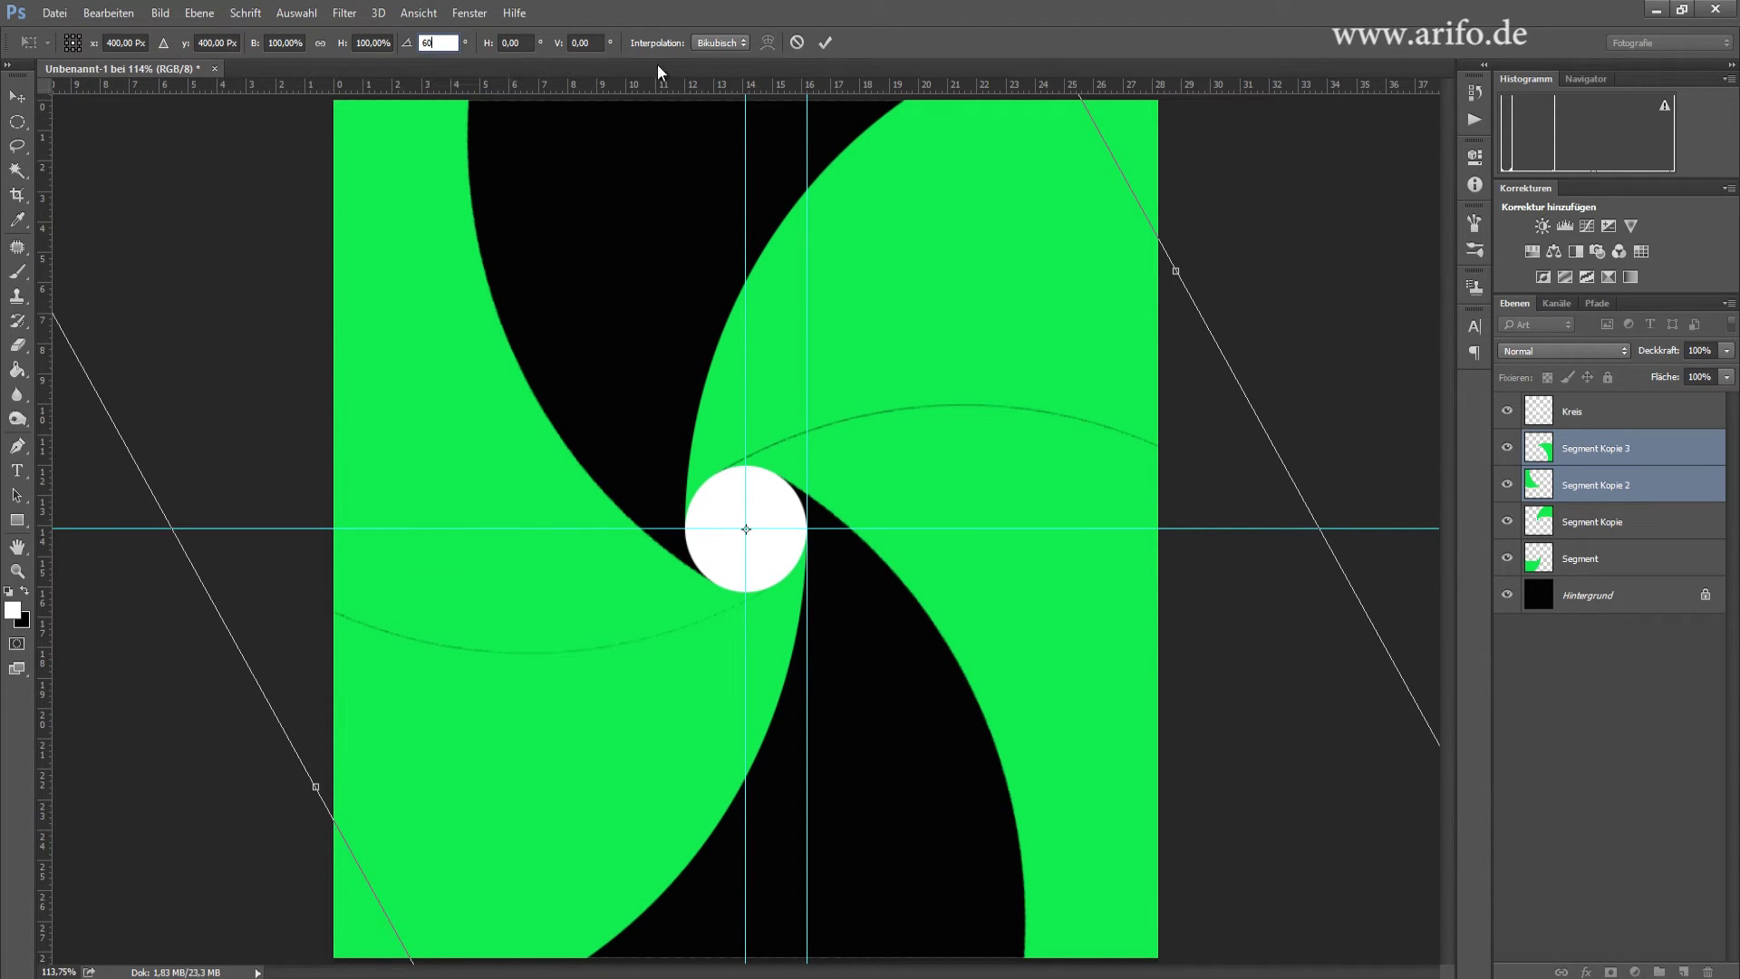
{"action": "left_click", "coordinate": [827, 42]}
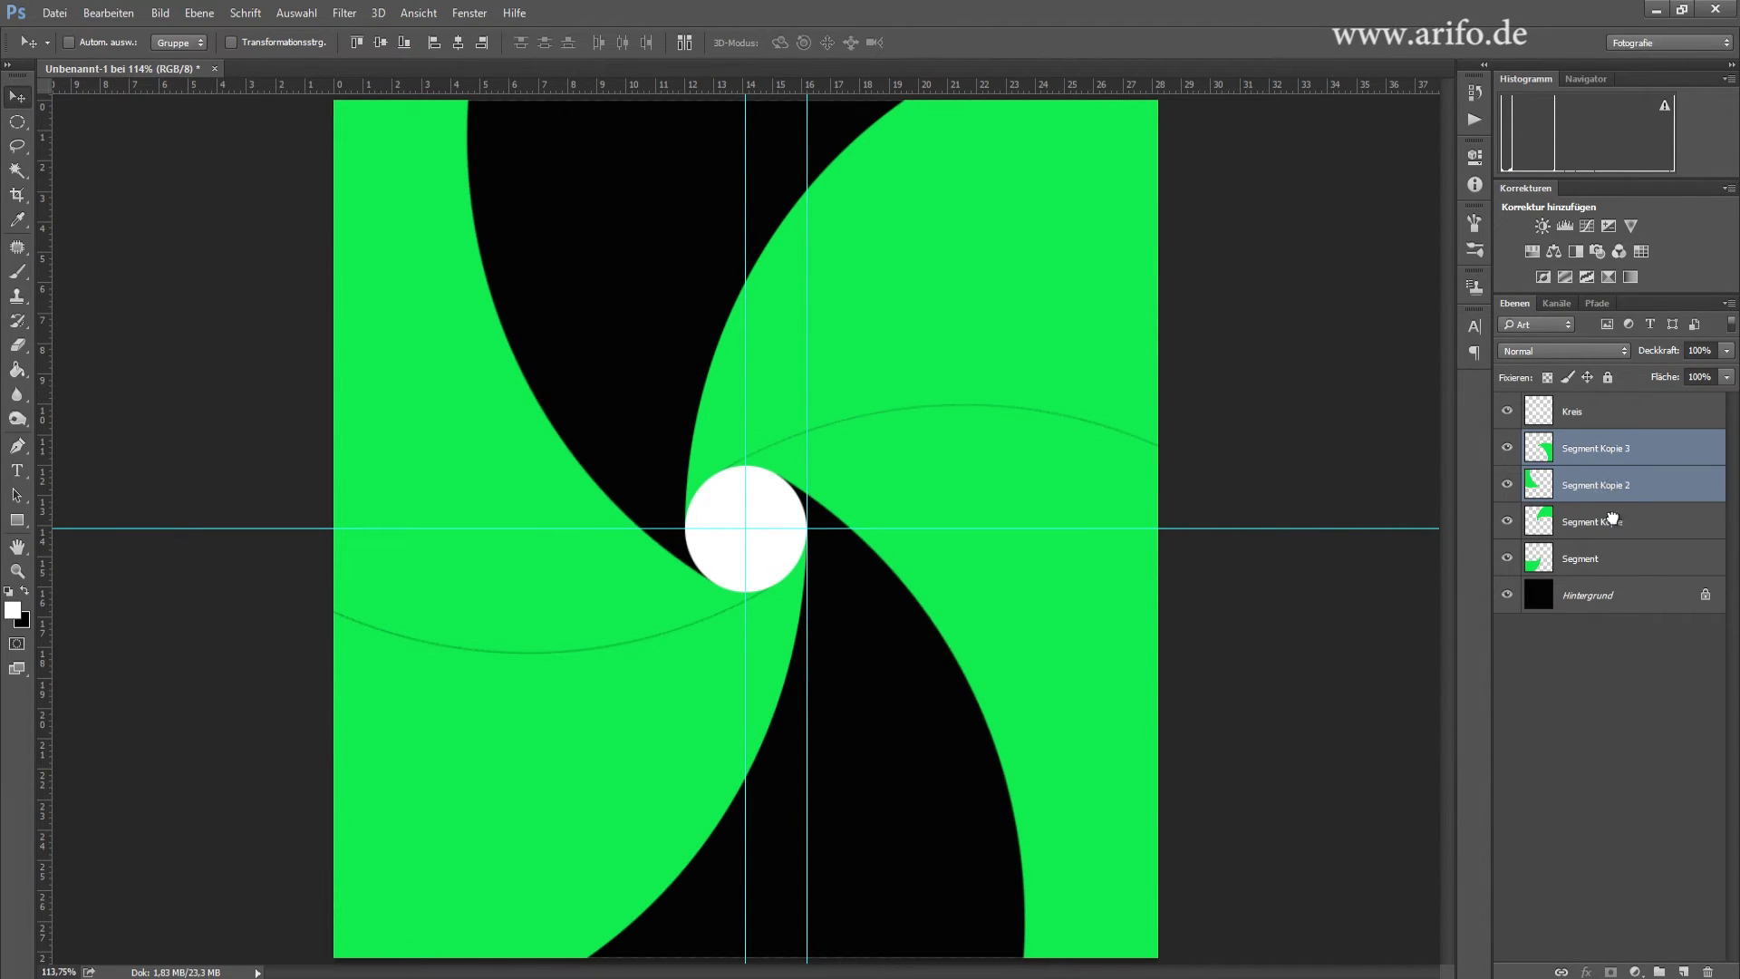
- Duplicate the rotated pair again and rotate the newest two copies by 60°
{"action": "mouse_move", "coordinate": [1611, 494]}
{"action": "left_mouse_down"}
{"action": "mouse_move", "coordinate": [1642, 869]}
{"action": "mouse_move", "coordinate": [1682, 971]}
{"action": "left_mouse_up"}
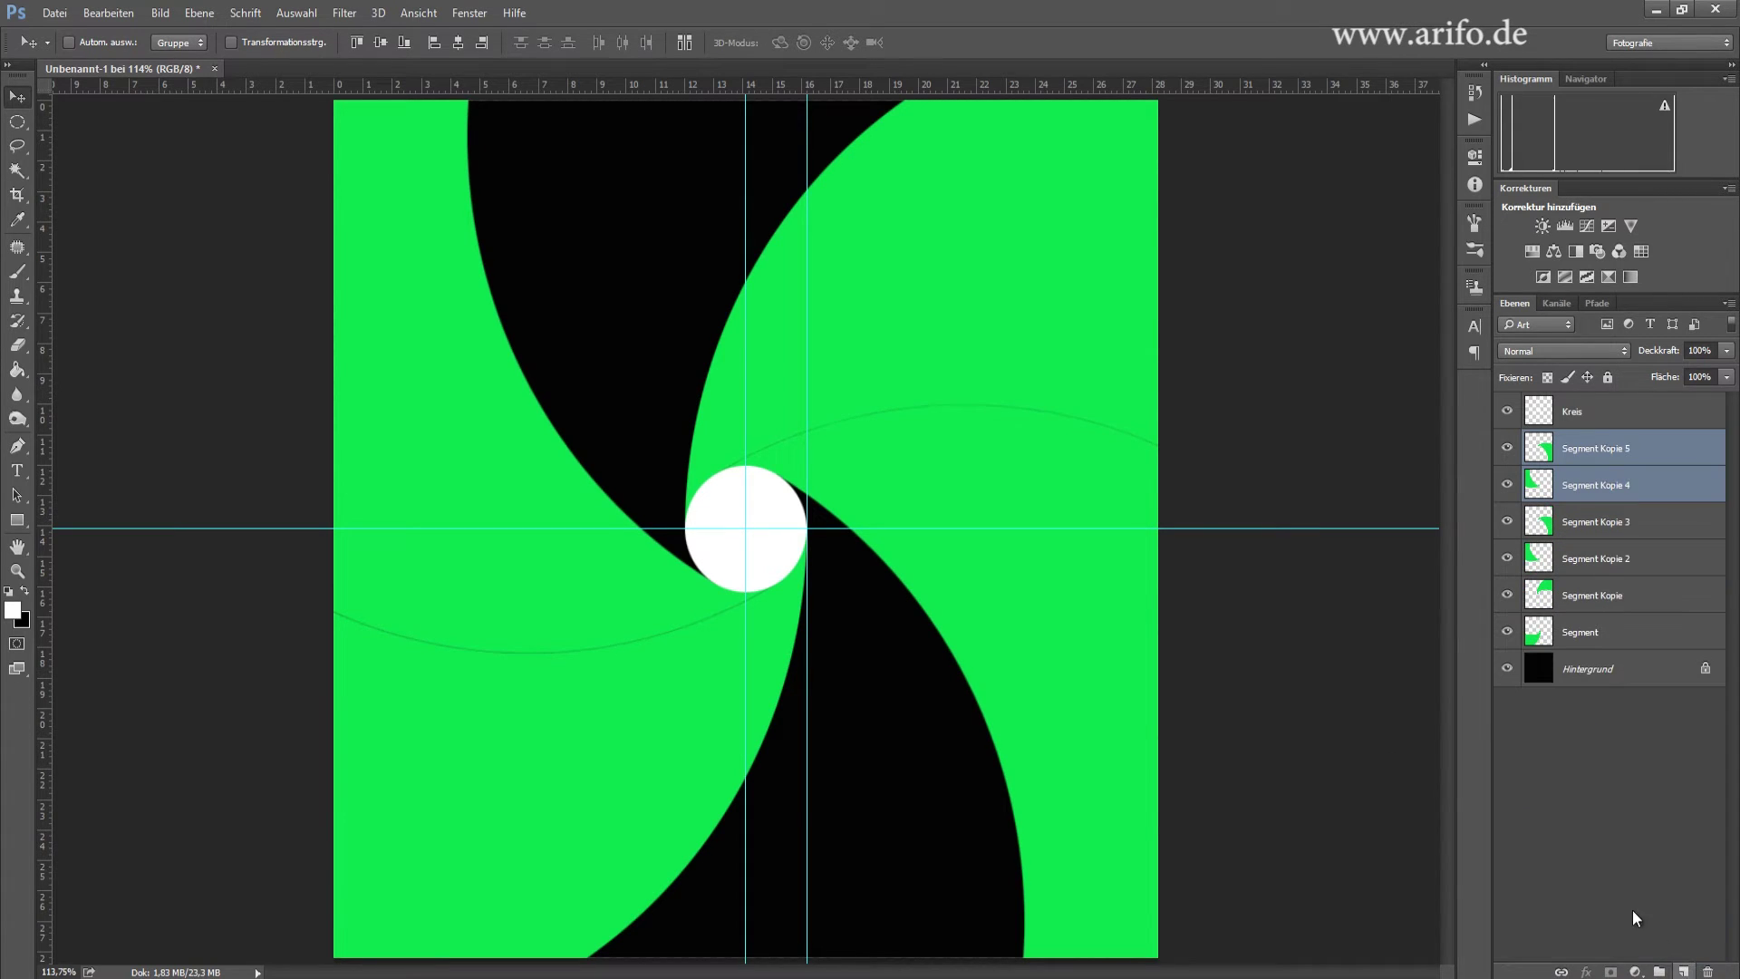
{"action": "key", "text": "ctrl+t"}
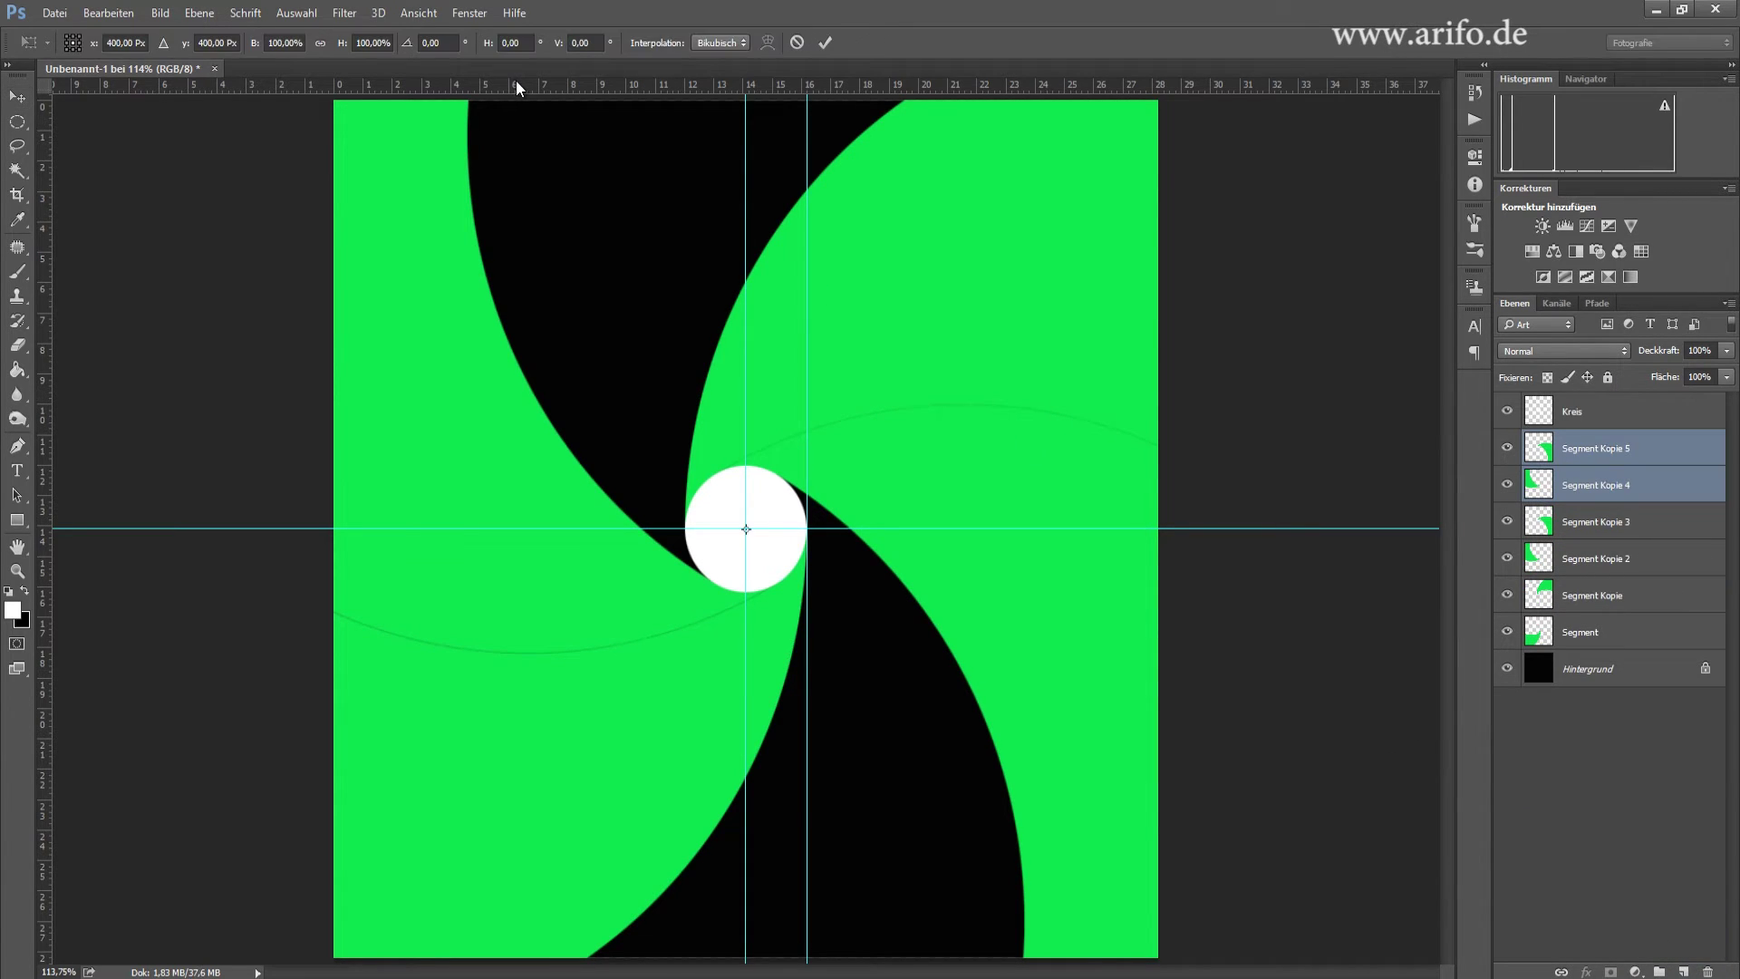
{"action": "left_click", "coordinate": [413, 44]}
{"action": "type", "text": "60"}
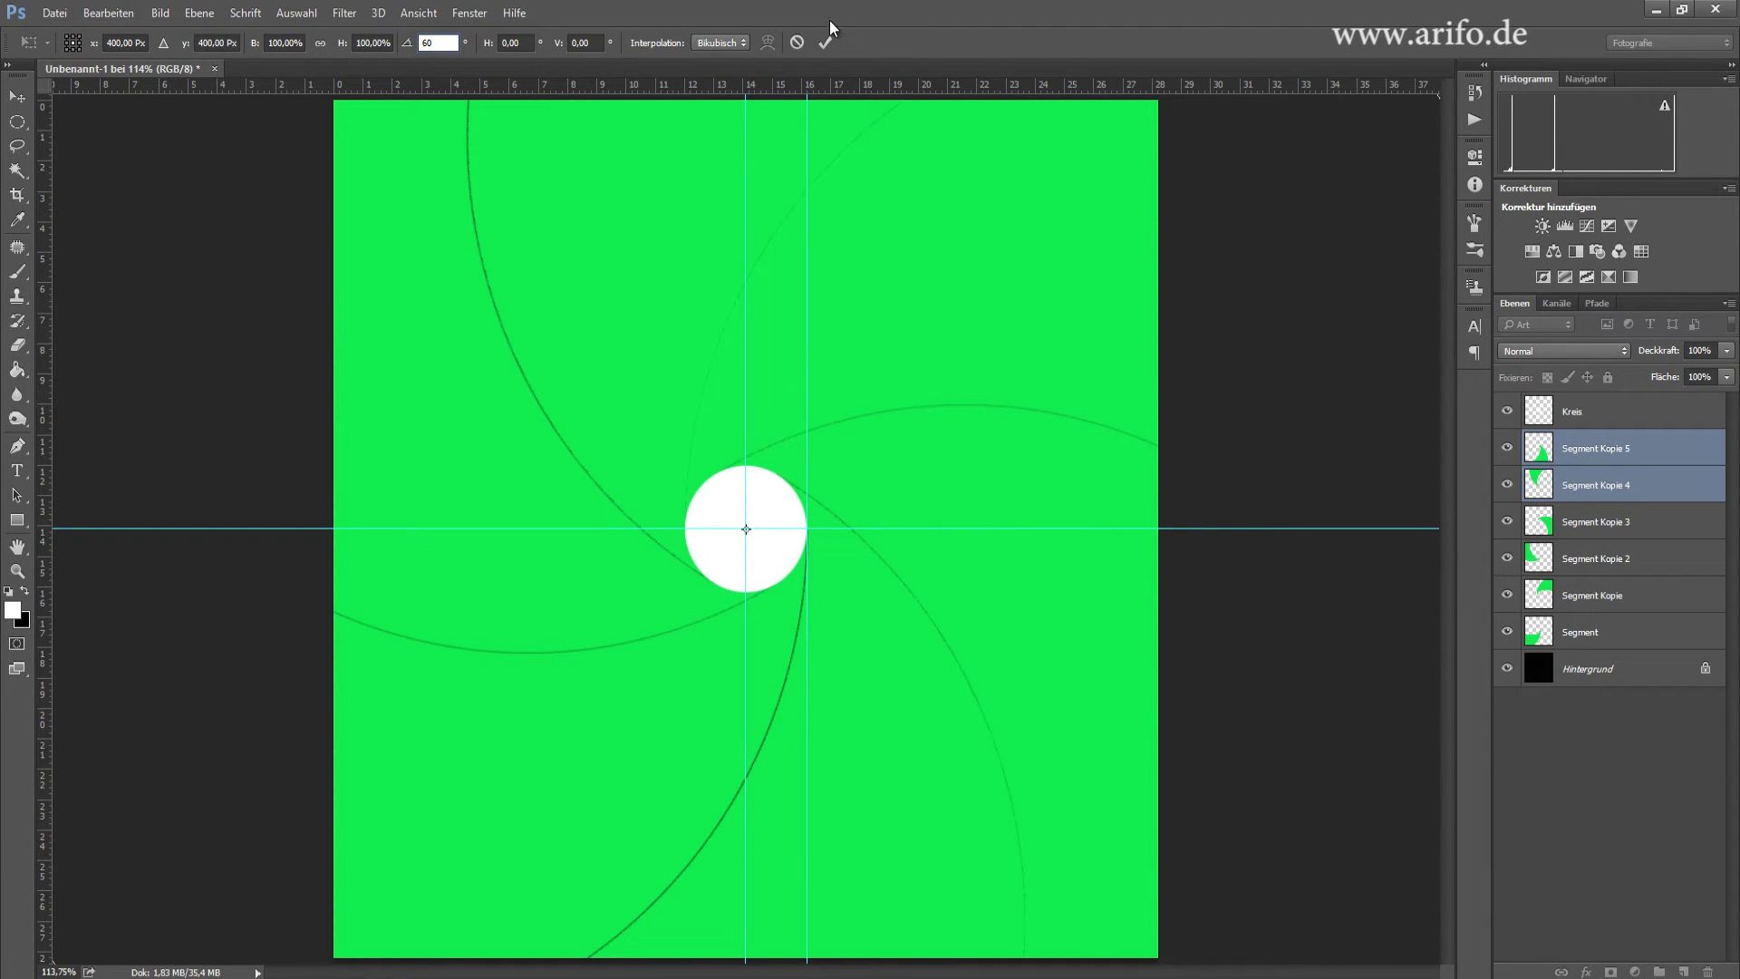
{"action": "left_click", "coordinate": [826, 43]}
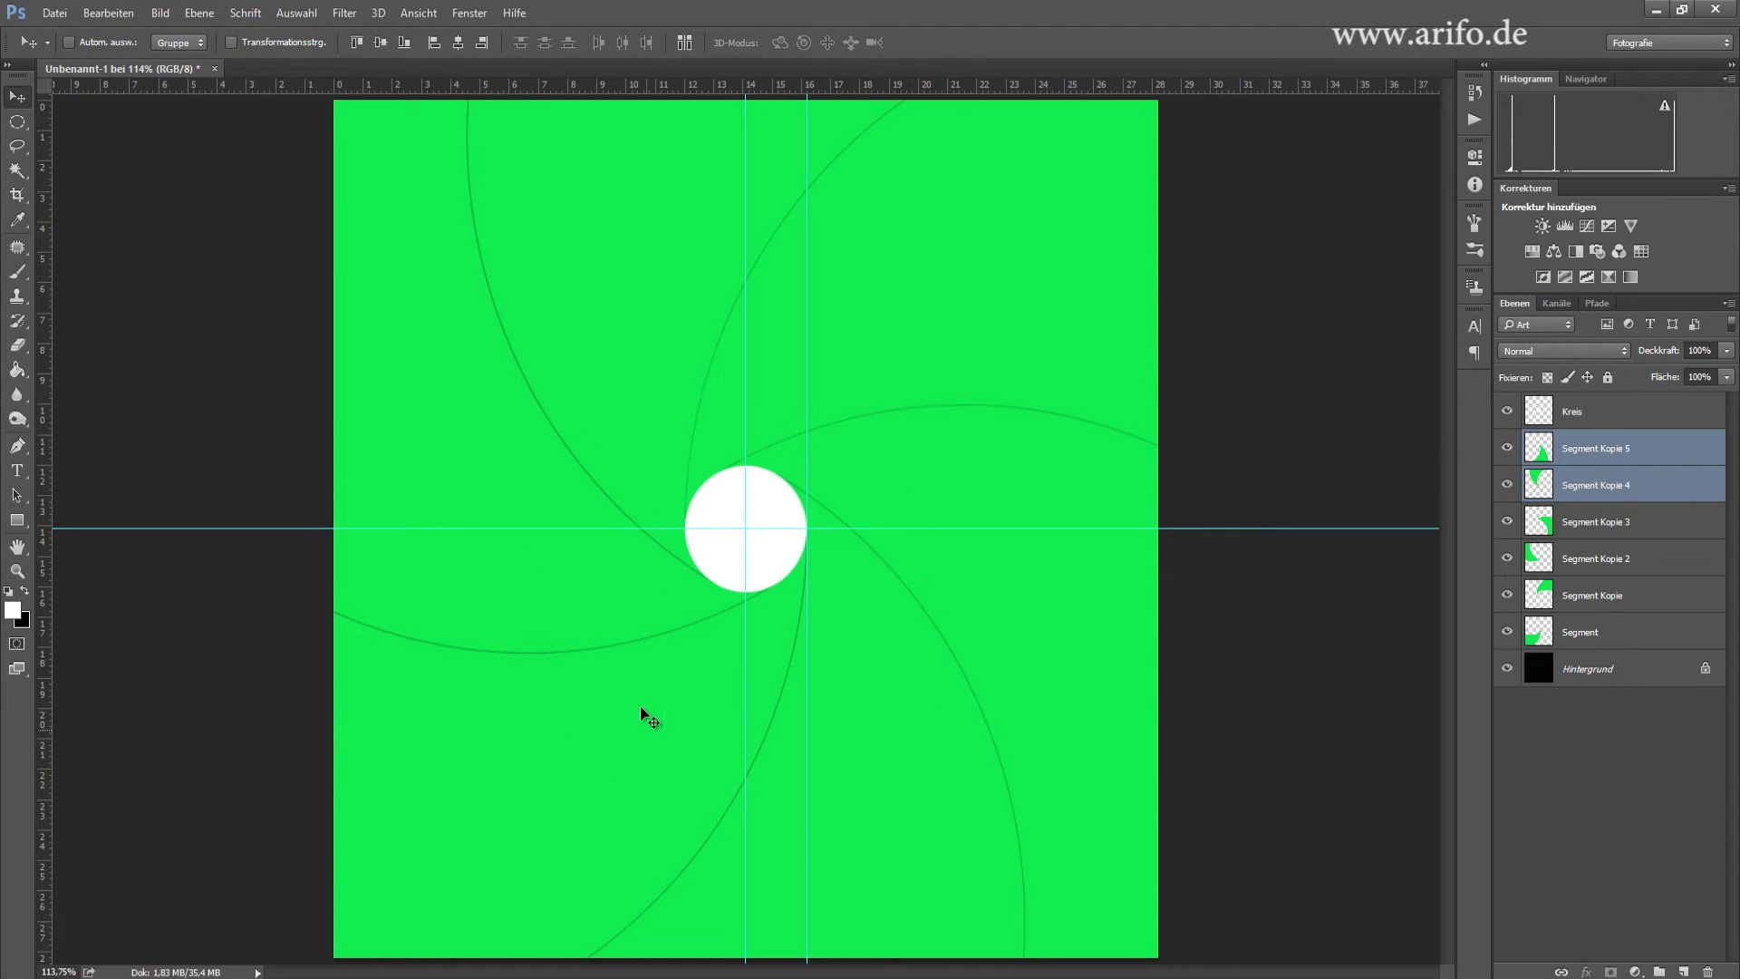
- Load the white Kreis circle's outline as a selection
{"action": "left_click", "coordinate": [1597, 631]}
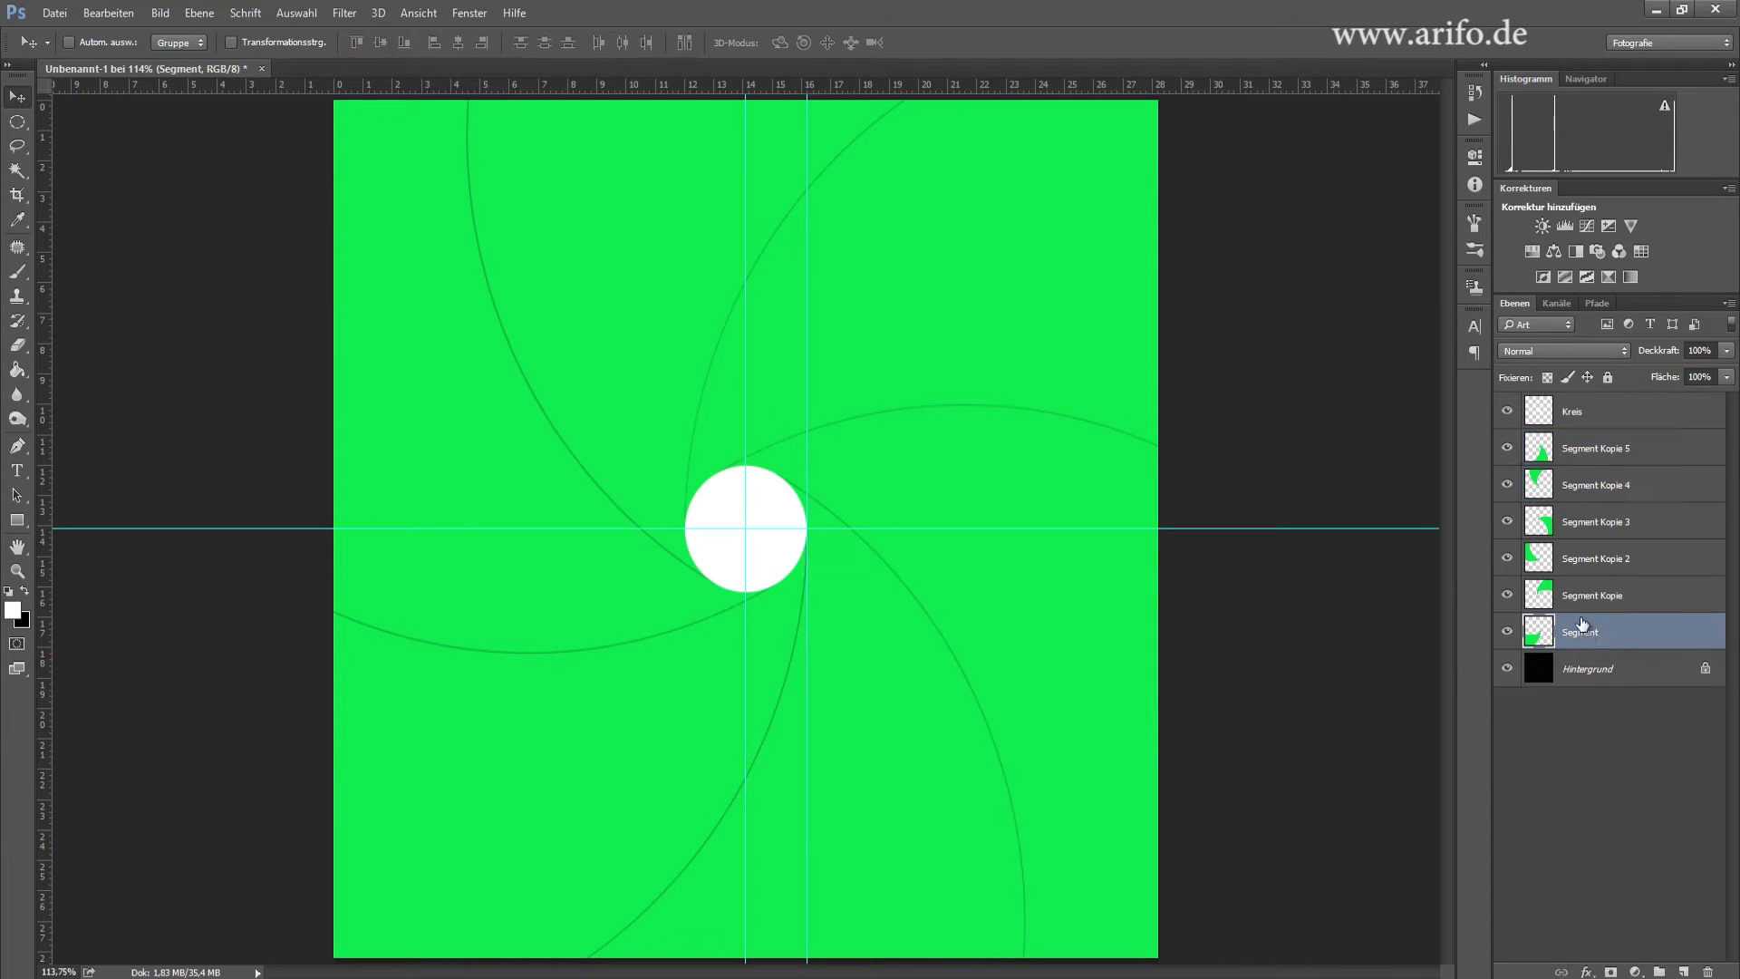
{"action": "left_click", "coordinate": [1594, 457]}
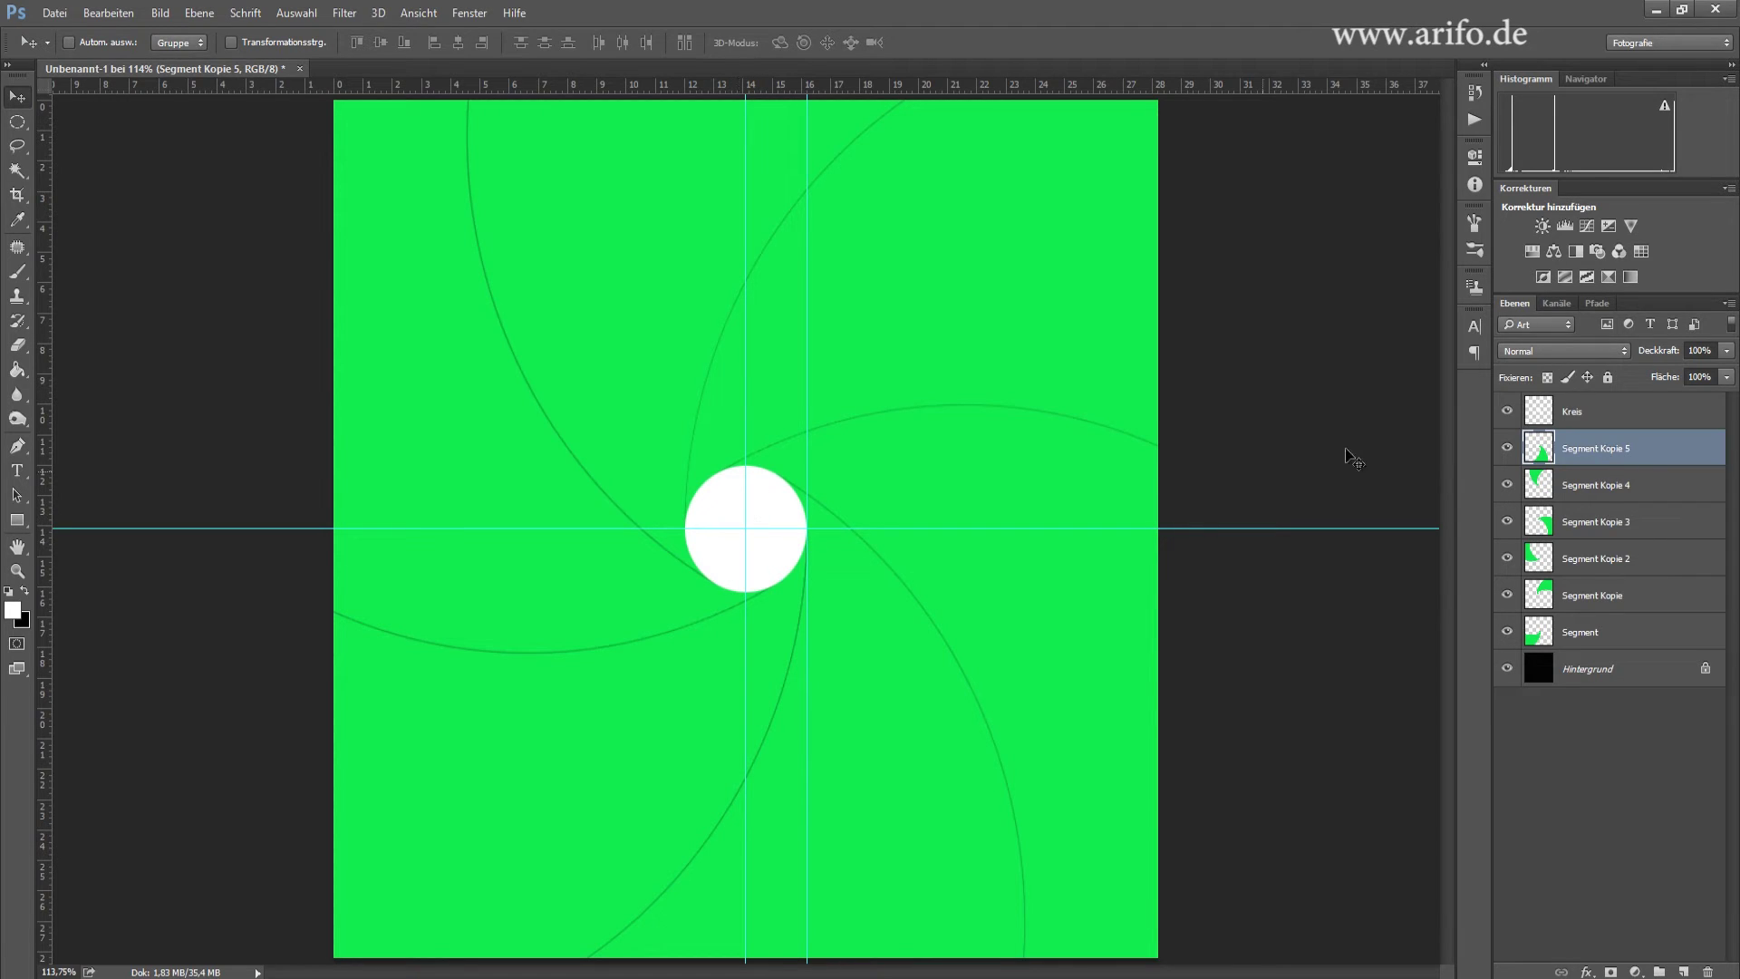
{"action": "left_click", "coordinate": [1507, 413]}
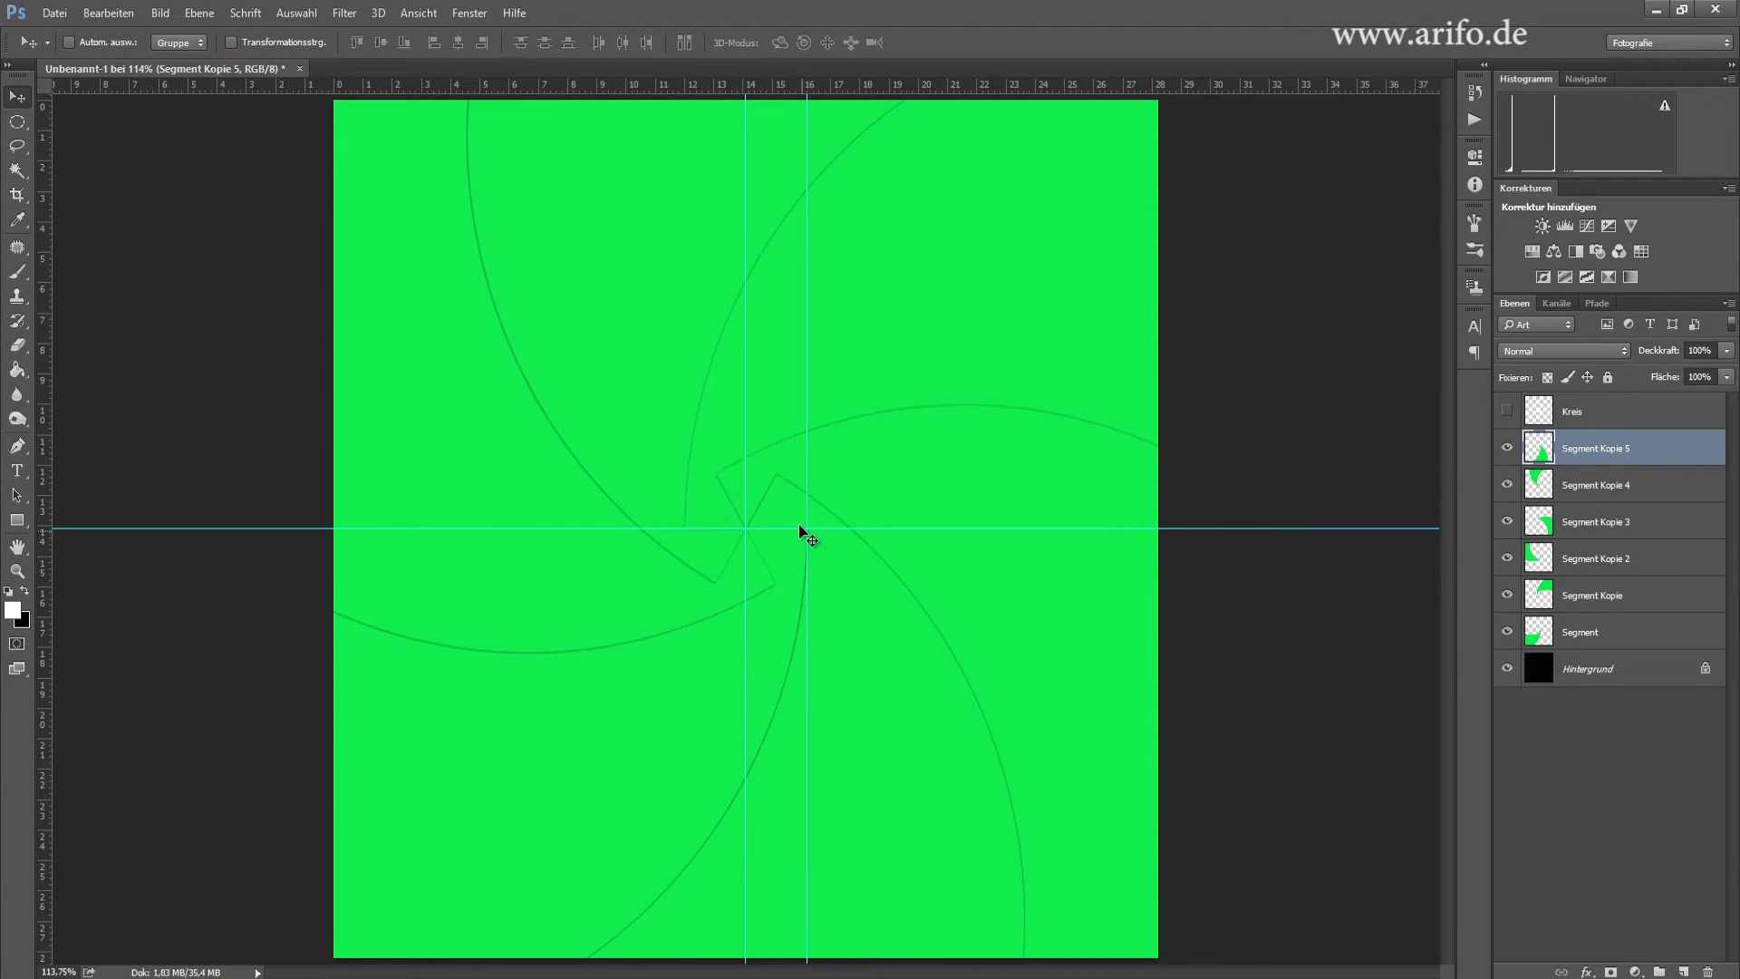
{"action": "left_click", "coordinate": [1507, 410]}
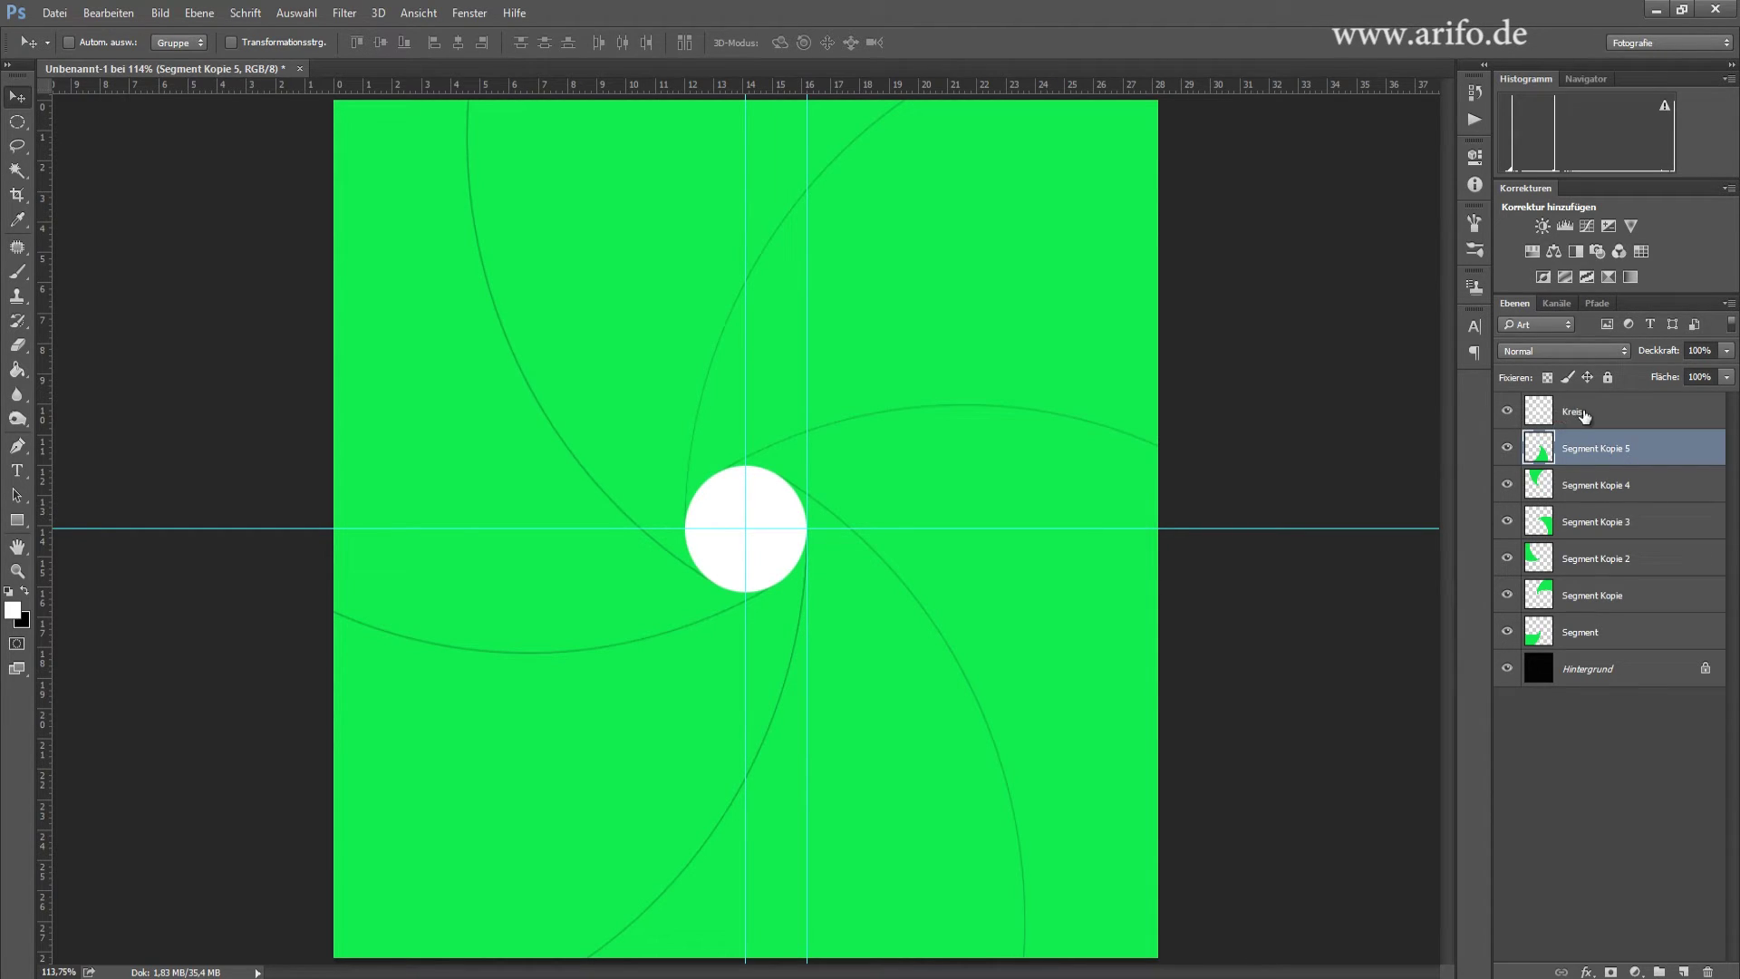
{"action": "left_click", "coordinate": [1544, 415]}
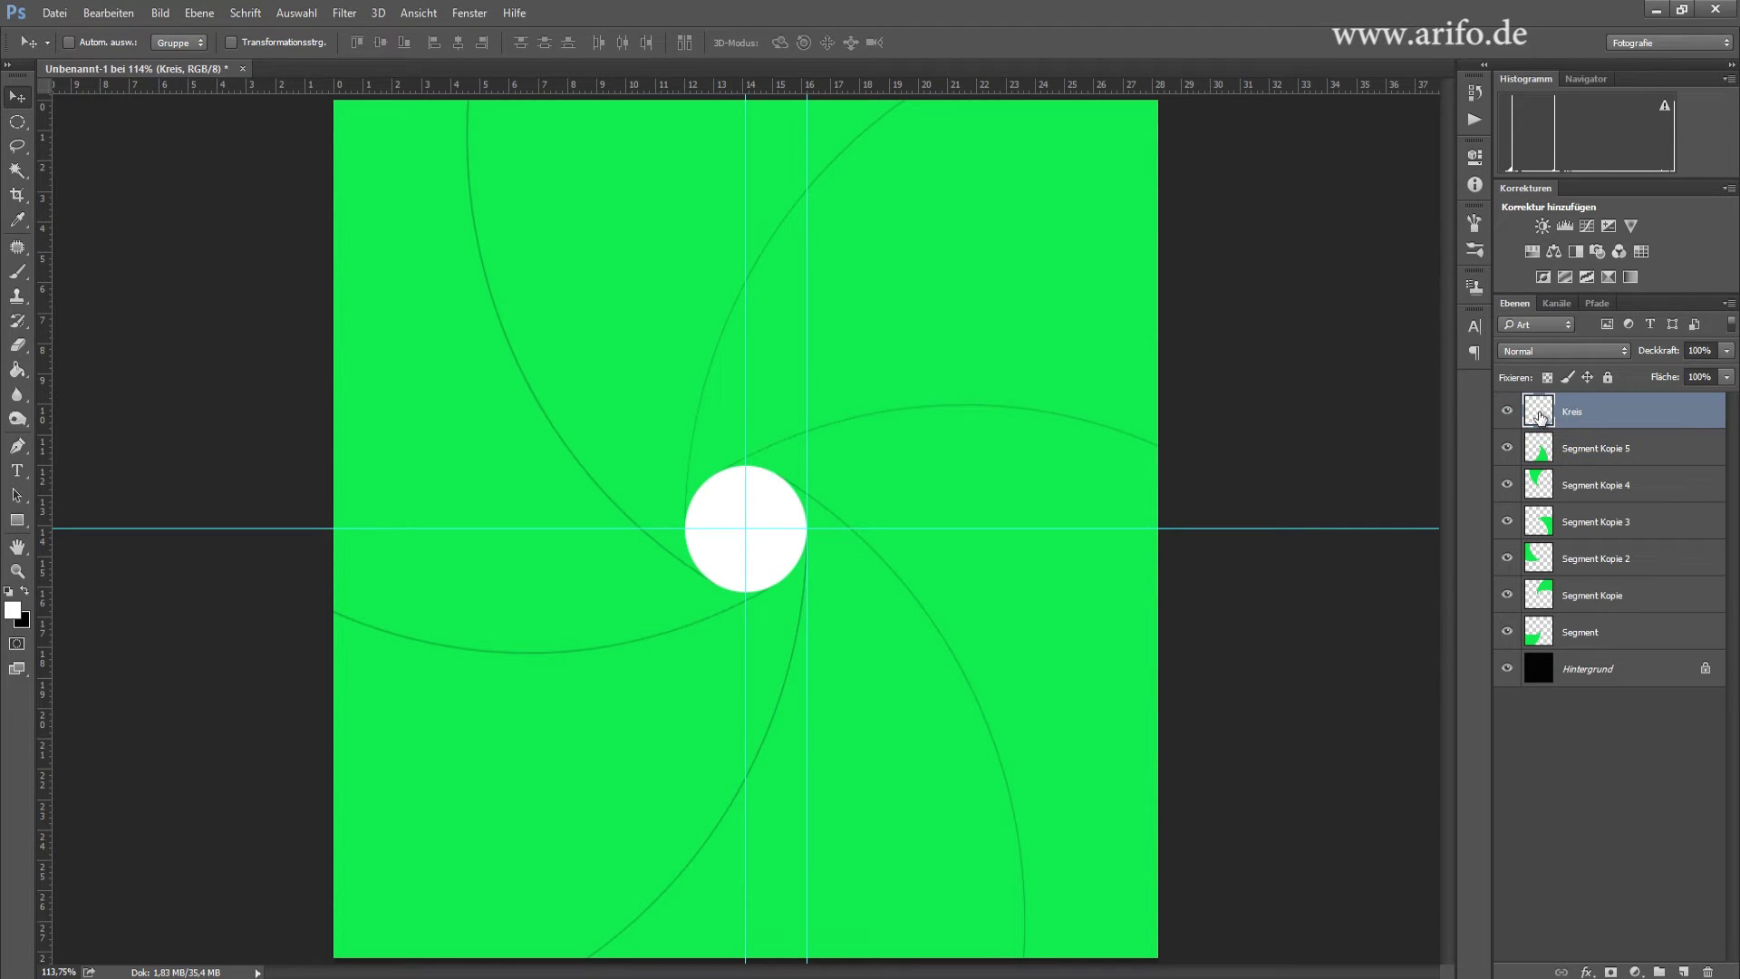
{"action": "key", "text": "ctrl"}
{"action": "left_click", "coordinate": [1541, 414], "text": "ctrl"}
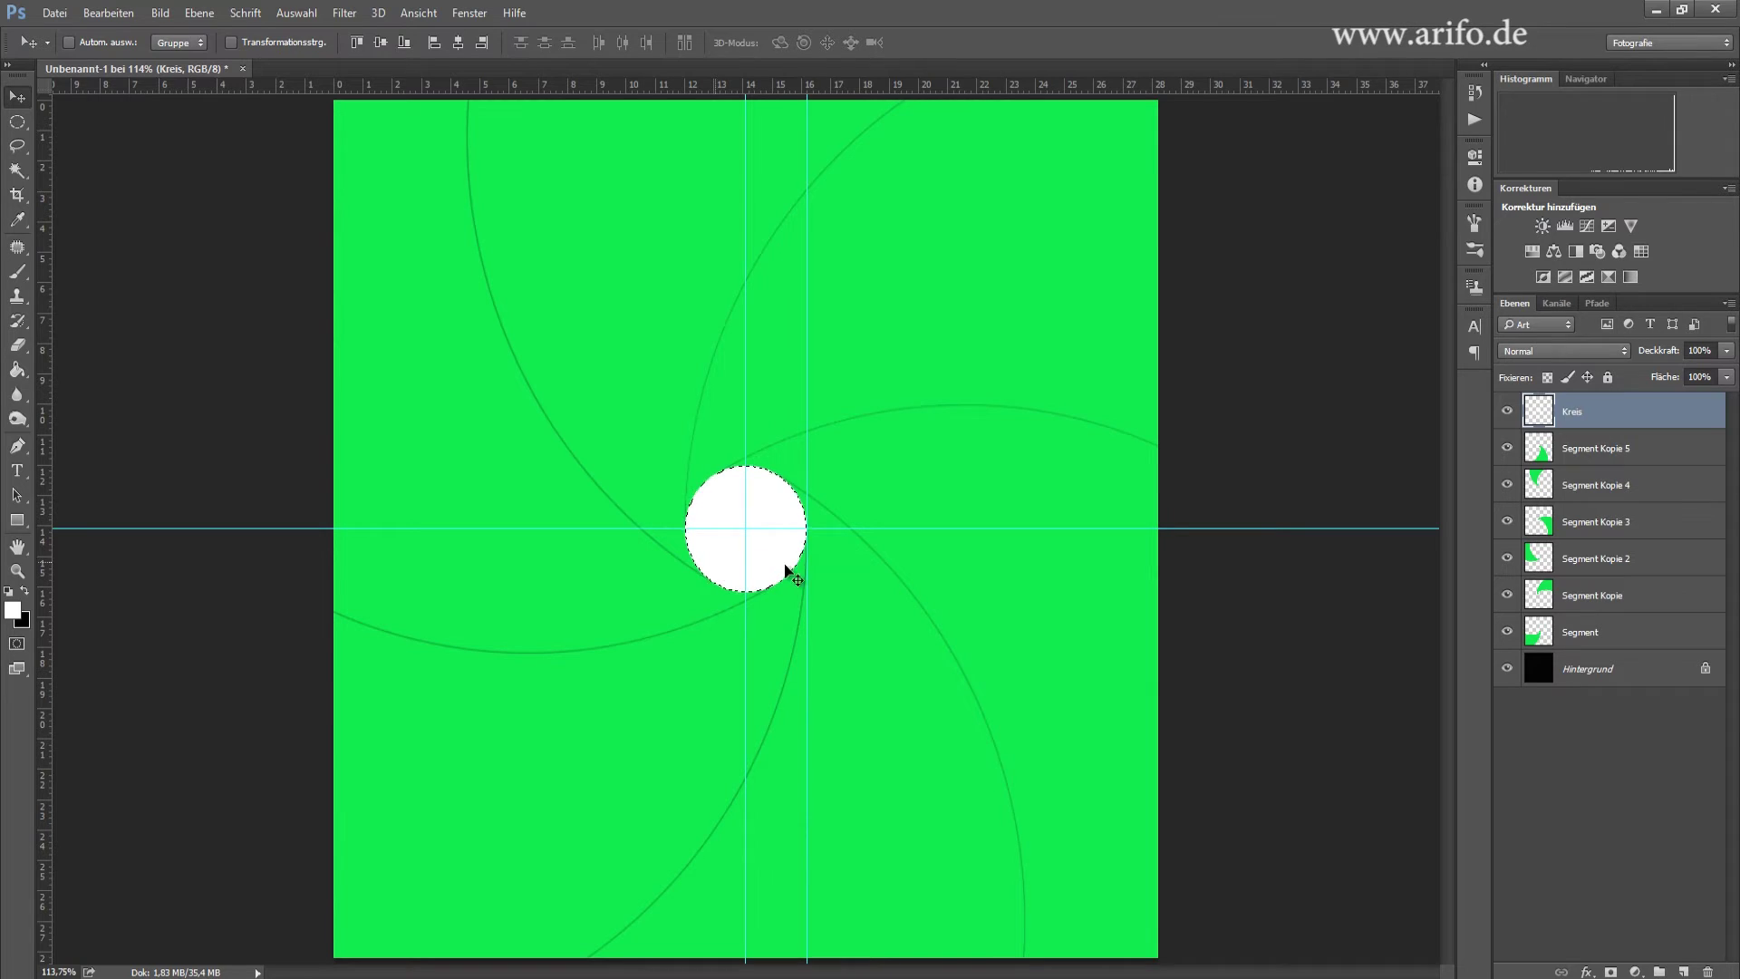
- Activate the Segment blade layer and hide the Kreis circle and black Hintergrund background
{"action": "left_click", "coordinate": [1580, 453]}
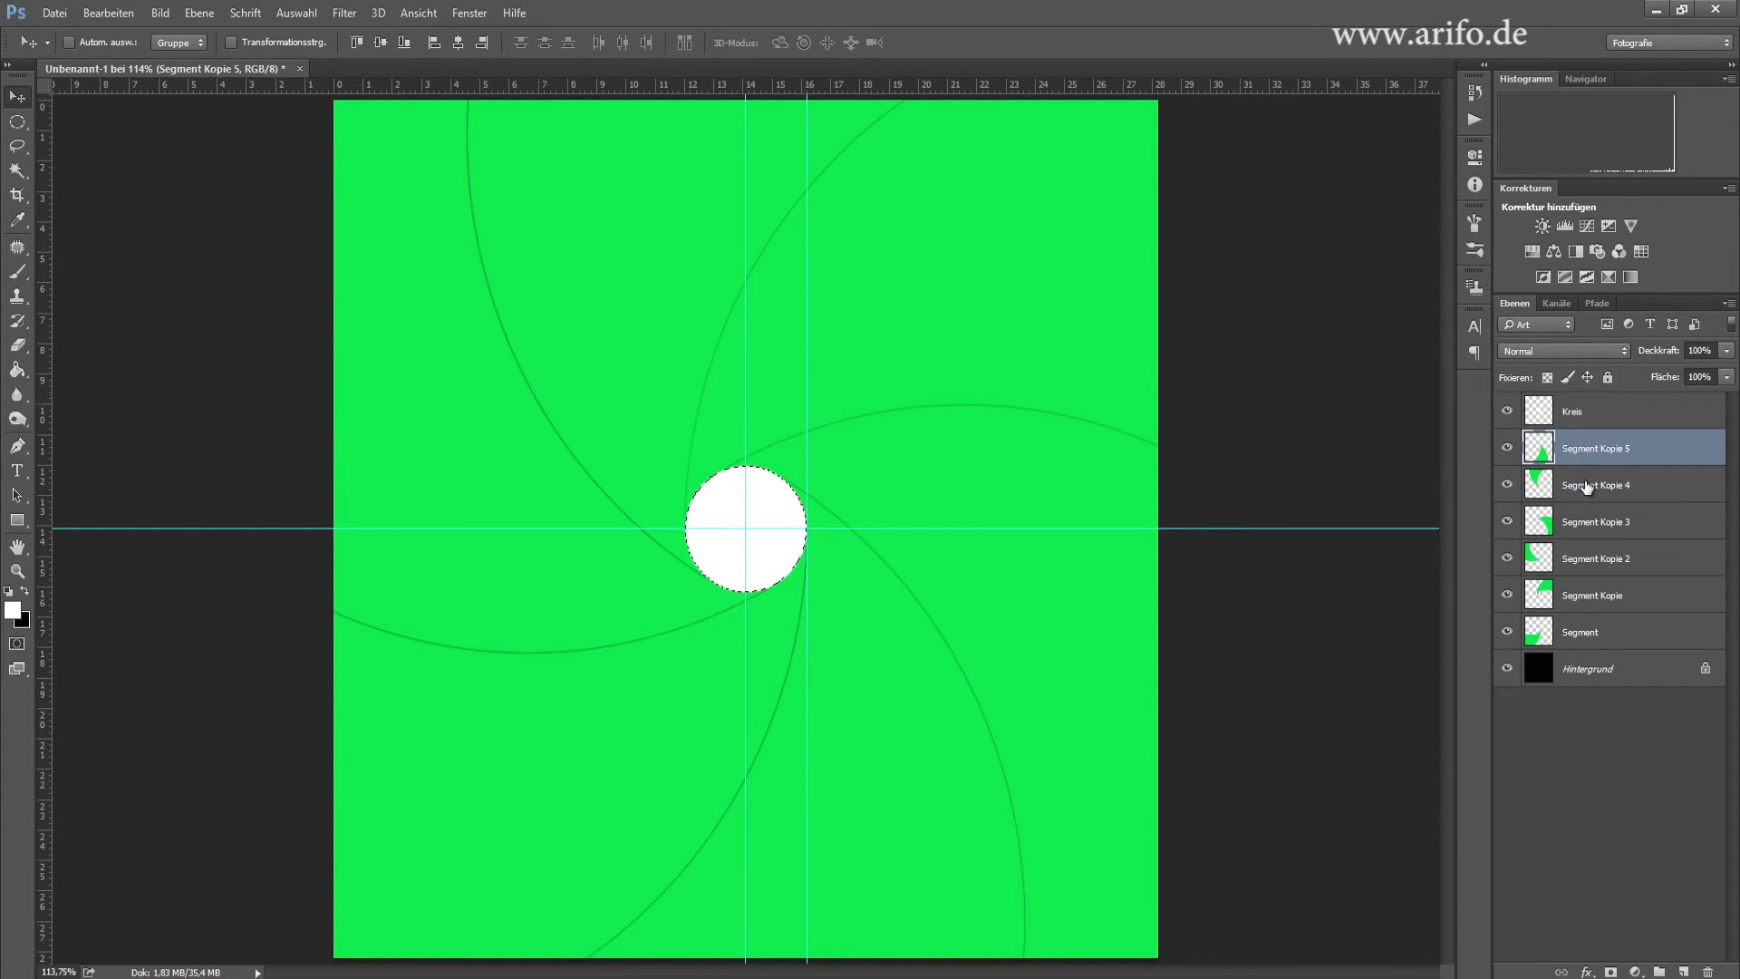
{"action": "left_click", "coordinate": [1586, 487]}
{"action": "left_click", "coordinate": [1593, 521]}
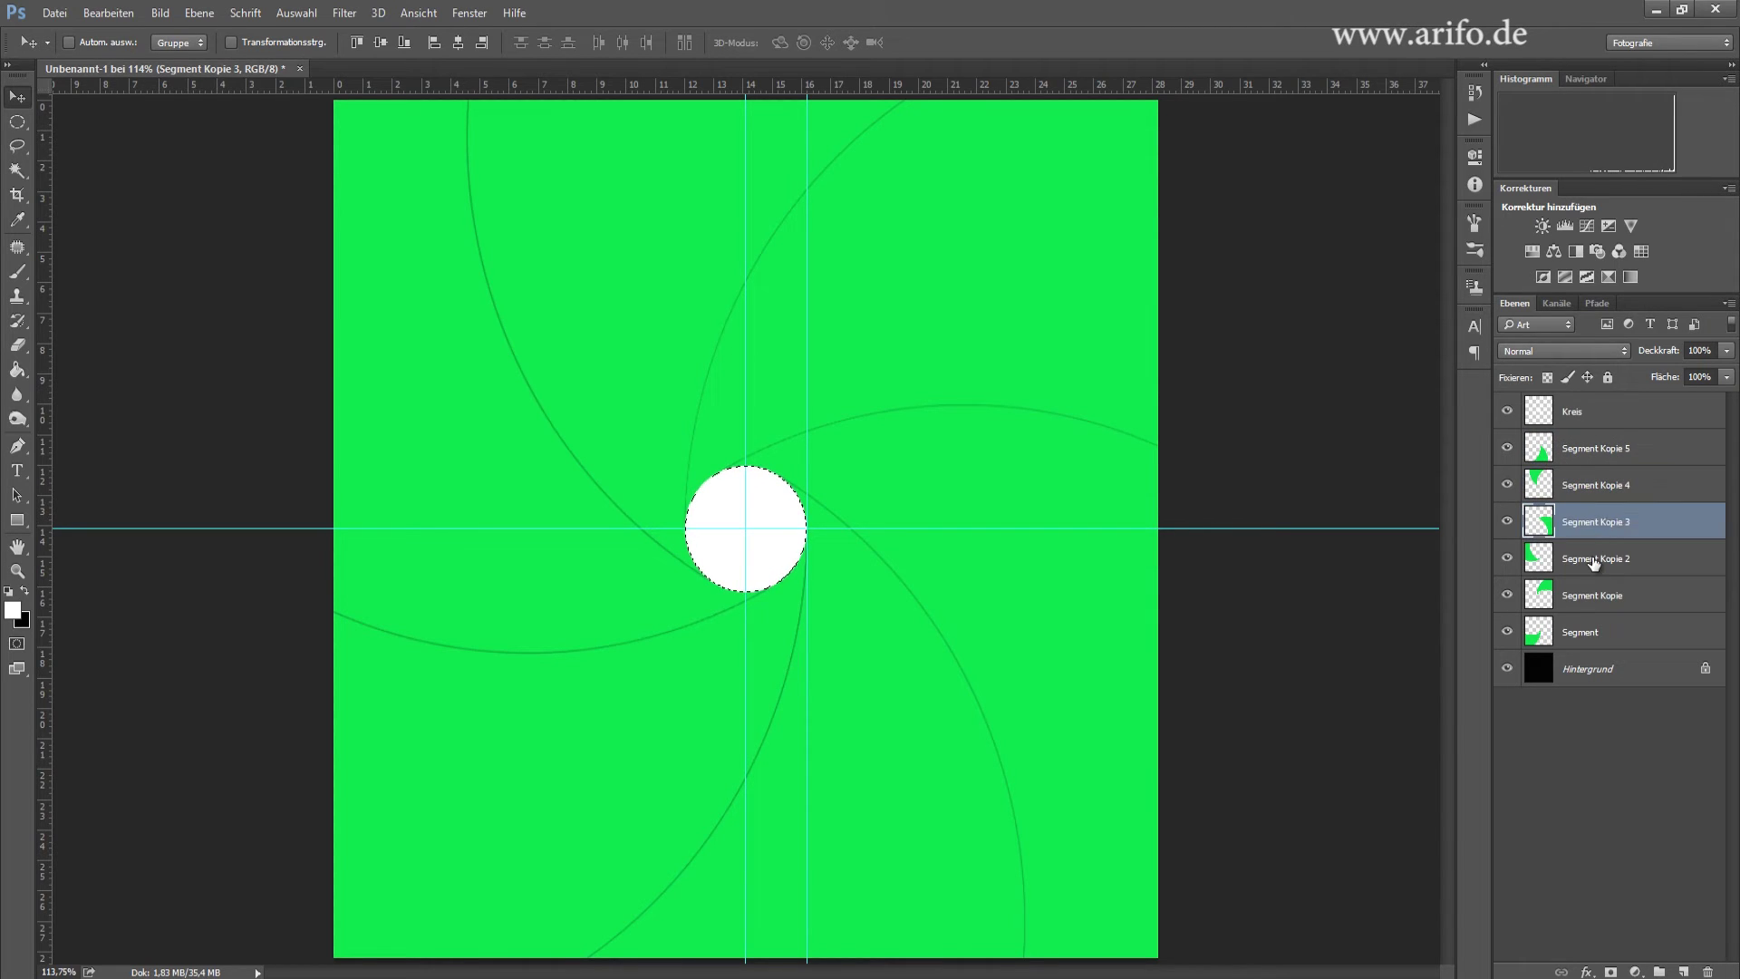
{"action": "left_click", "coordinate": [1590, 558]}
{"action": "left_click", "coordinate": [1589, 594]}
{"action": "left_click", "coordinate": [1591, 633]}
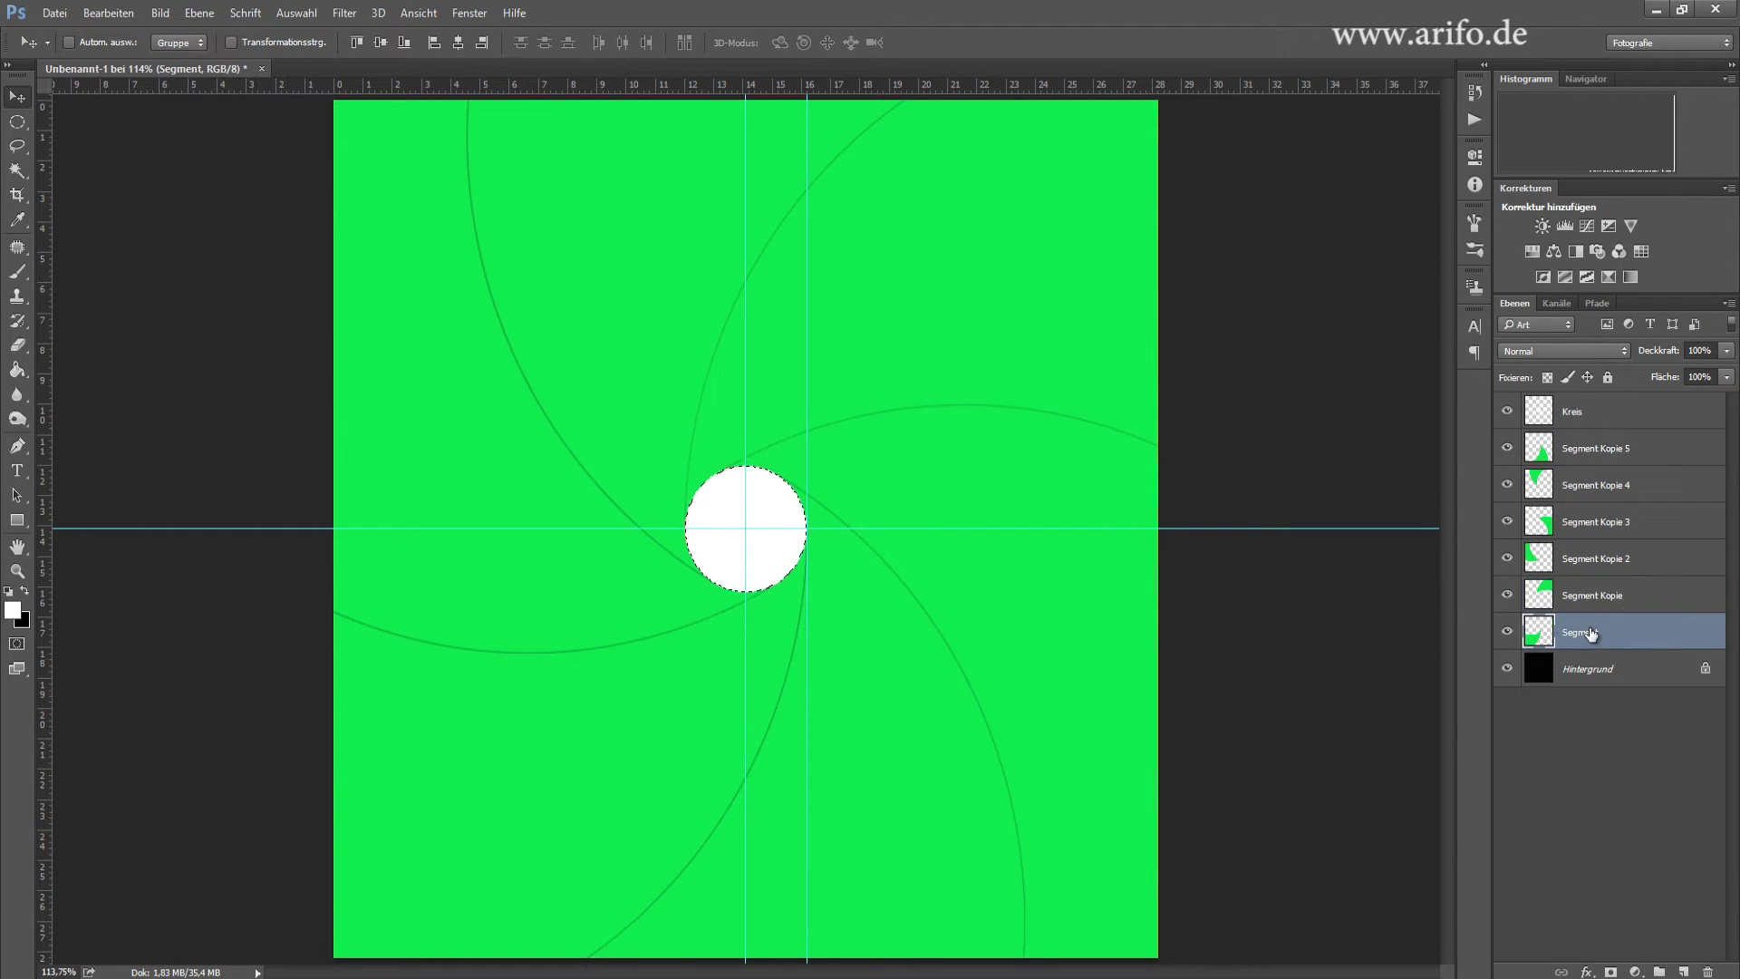
{"action": "left_click", "coordinate": [1507, 411]}
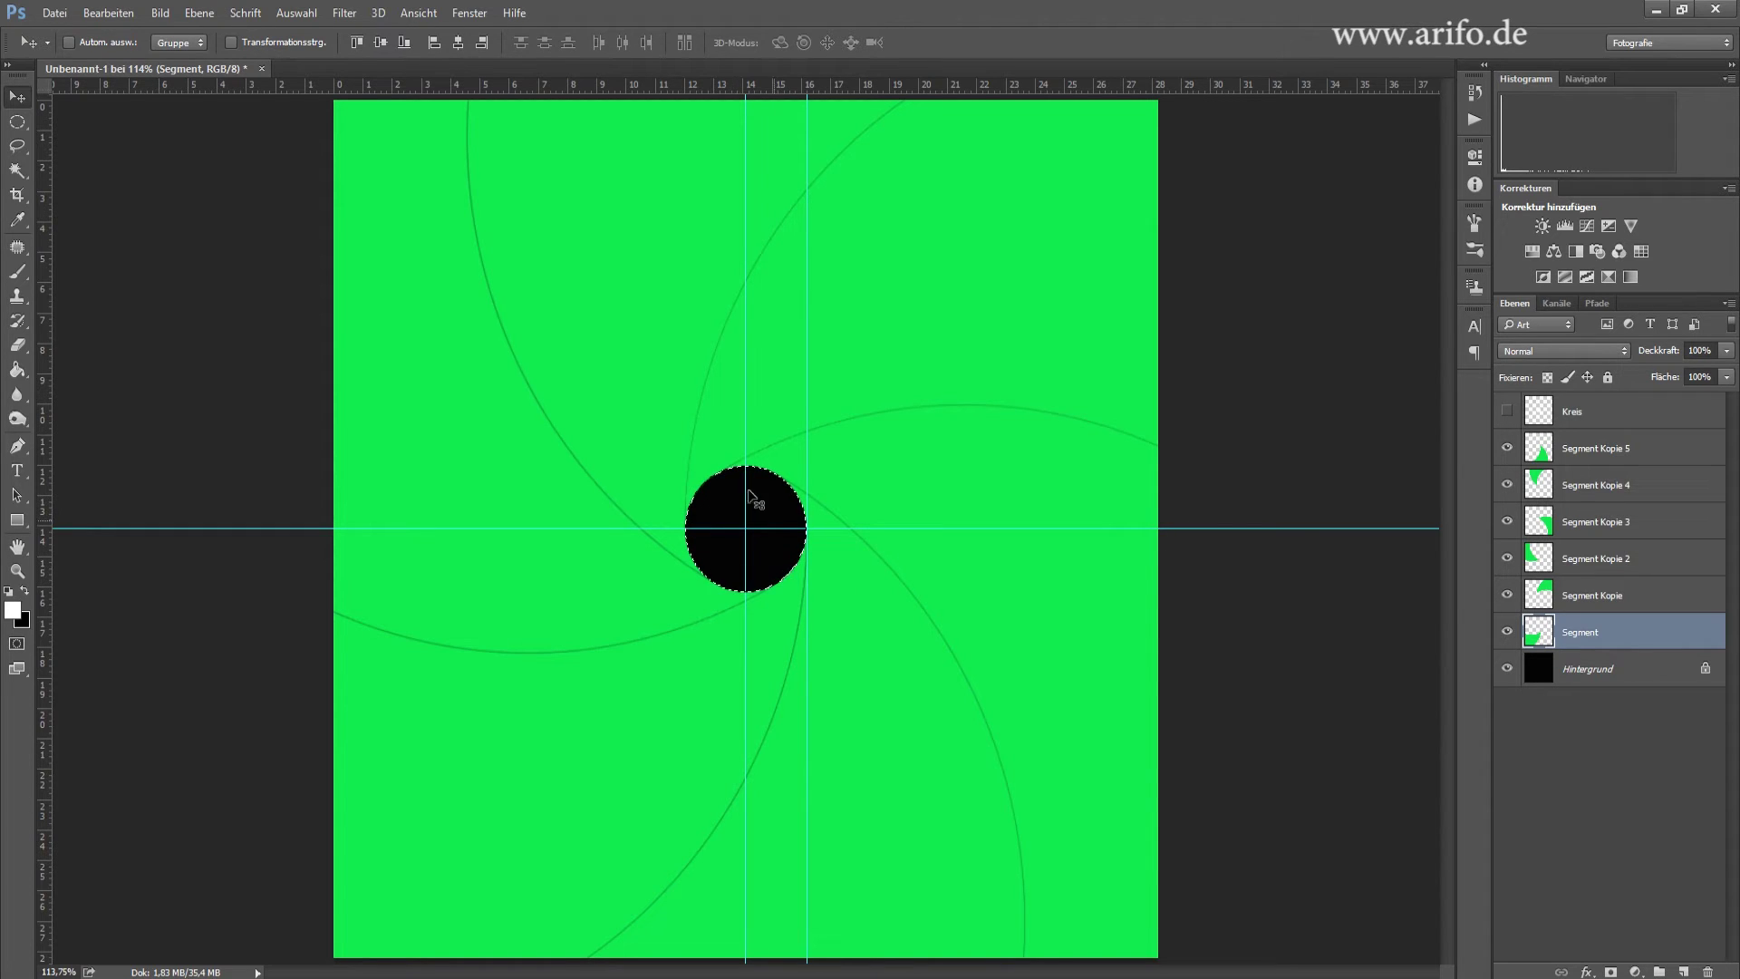
{"action": "left_click", "coordinate": [1507, 667]}
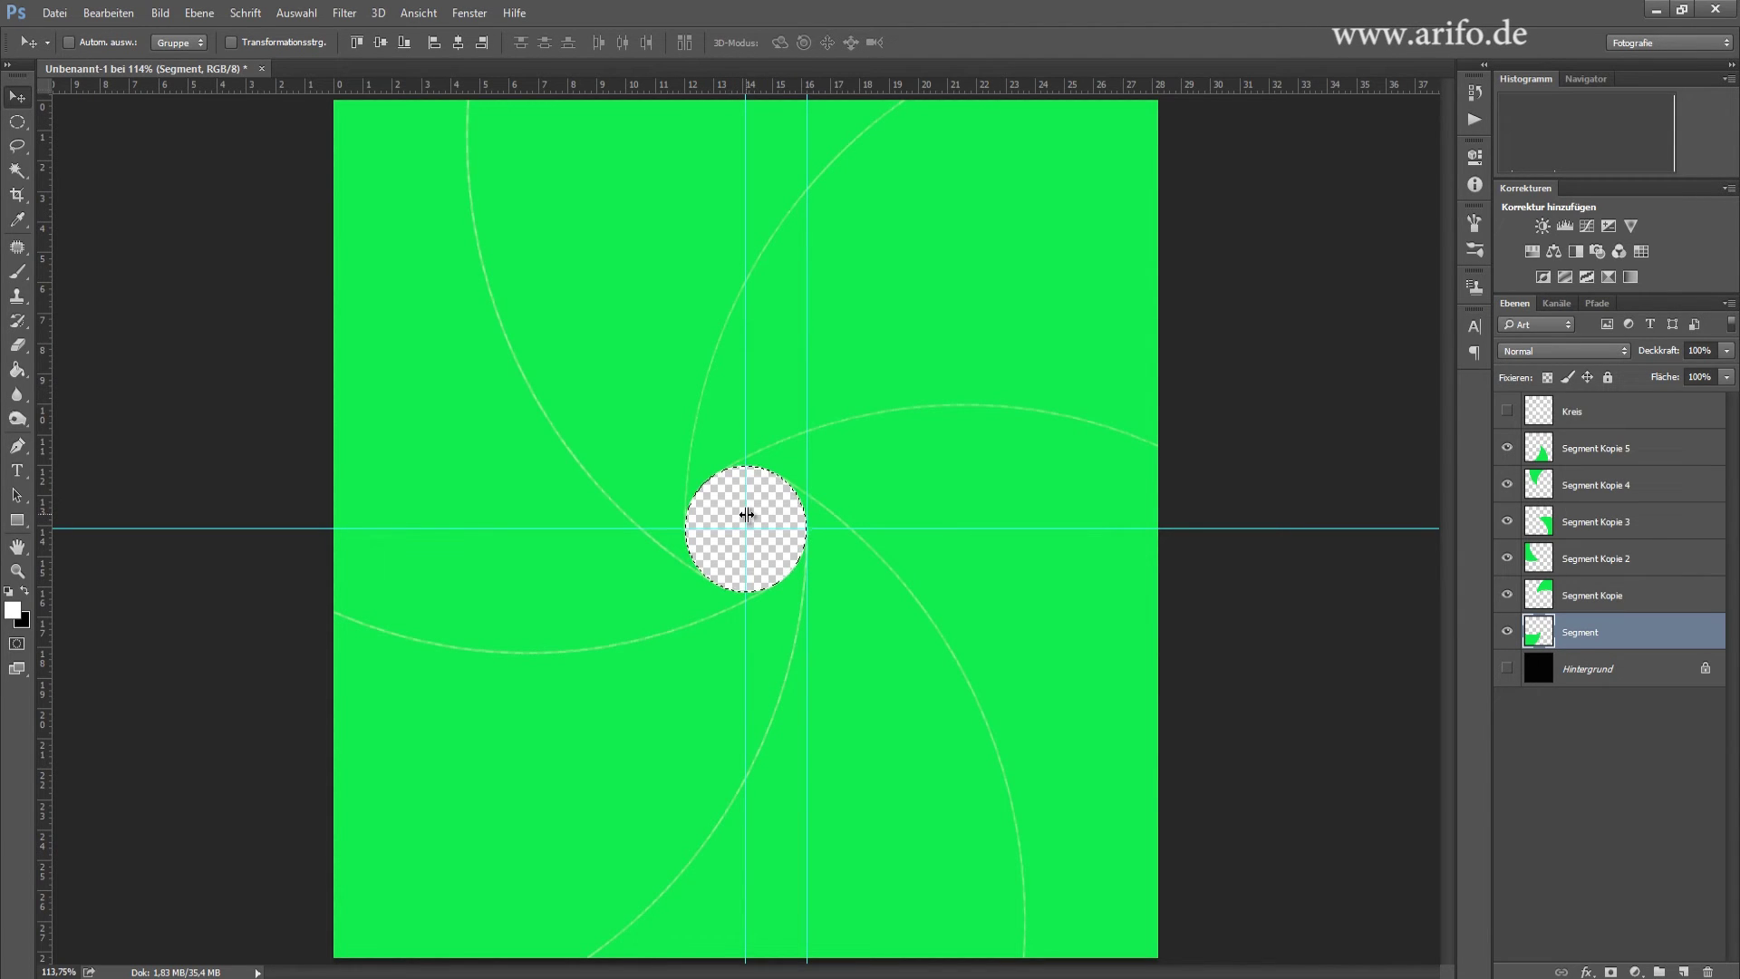
- Delete the Kreis layer and clear the circular selection with Auswahl aufheben
{"action": "left_click", "coordinate": [1595, 413]}
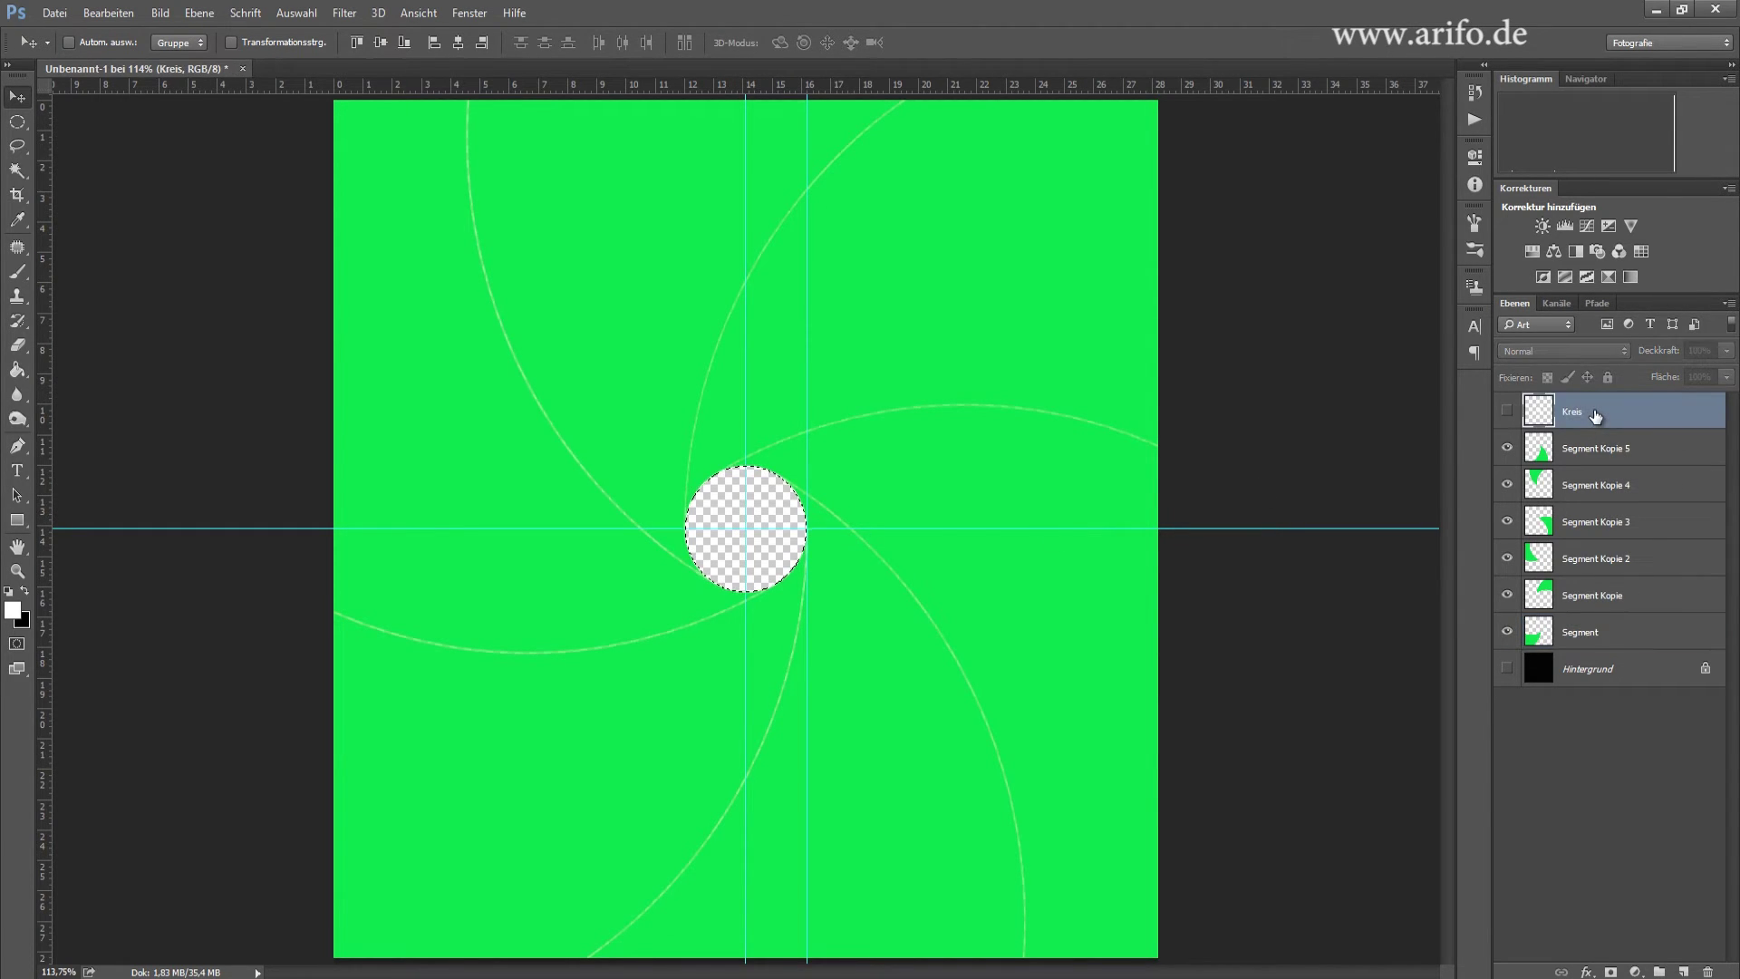
{"action": "left_click_drag", "start_coordinate": [1595, 414], "coordinate": [1709, 969]}
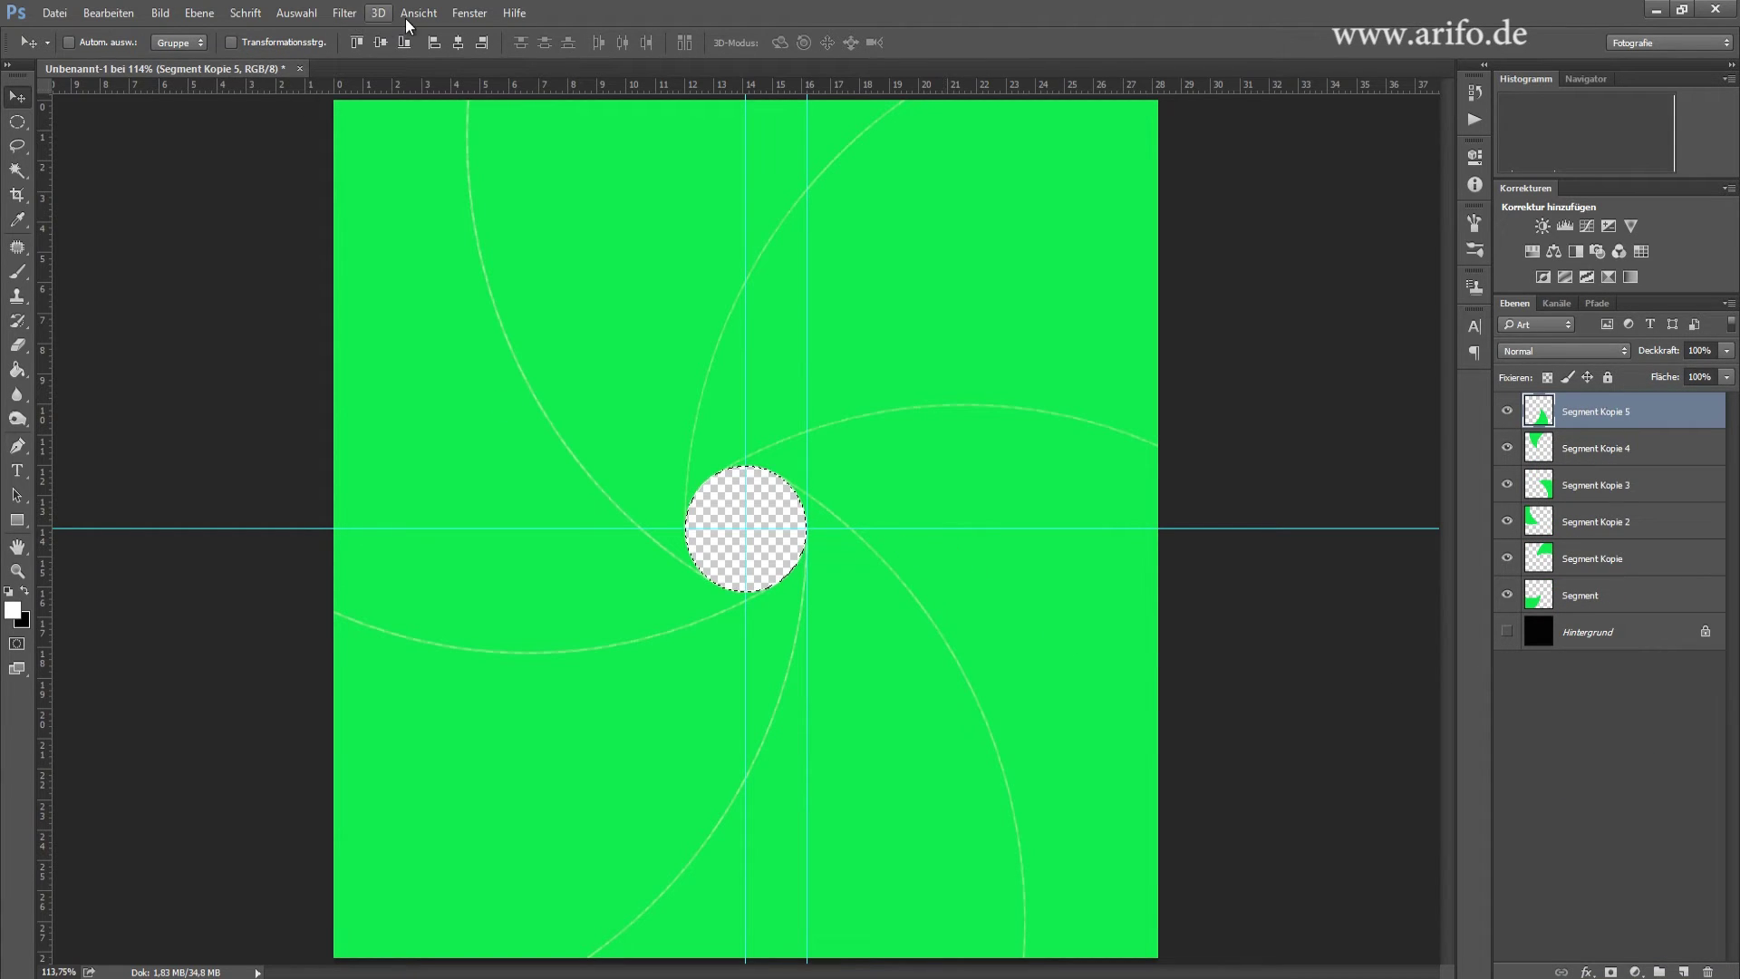
{"action": "left_click", "coordinate": [297, 13]}
{"action": "left_click", "coordinate": [344, 51]}
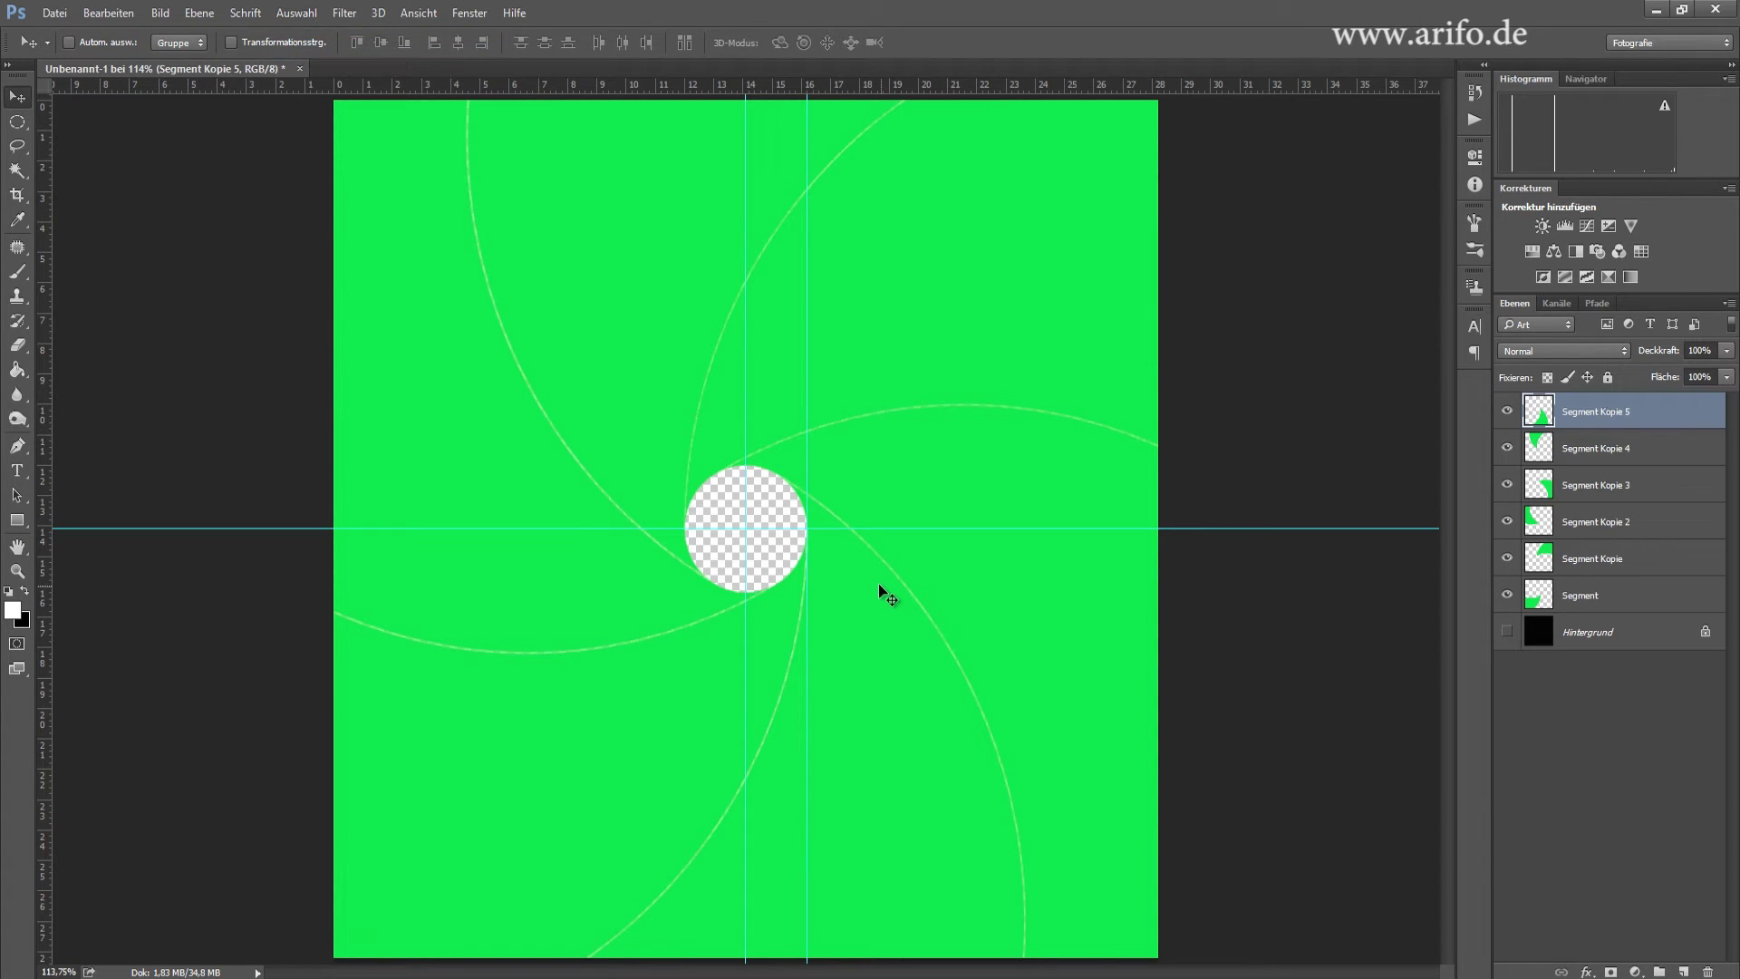
{"action": "left_click", "coordinate": [1541, 602]}
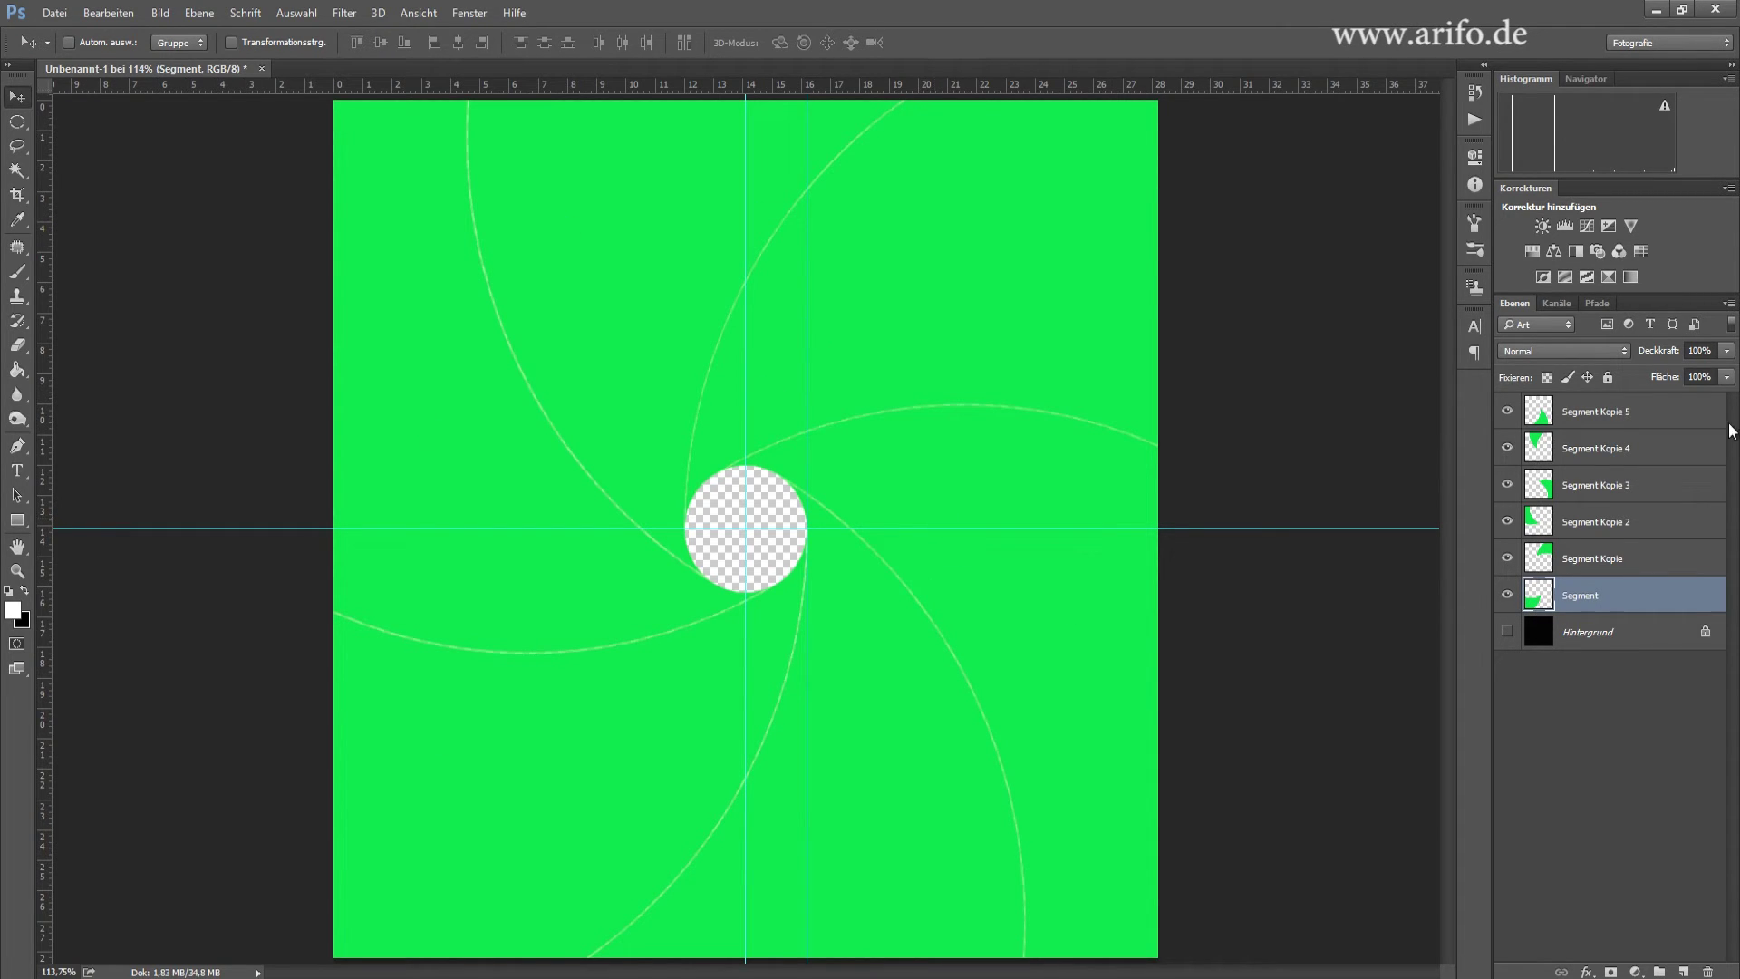
{"action": "left_click", "coordinate": [1586, 418]}
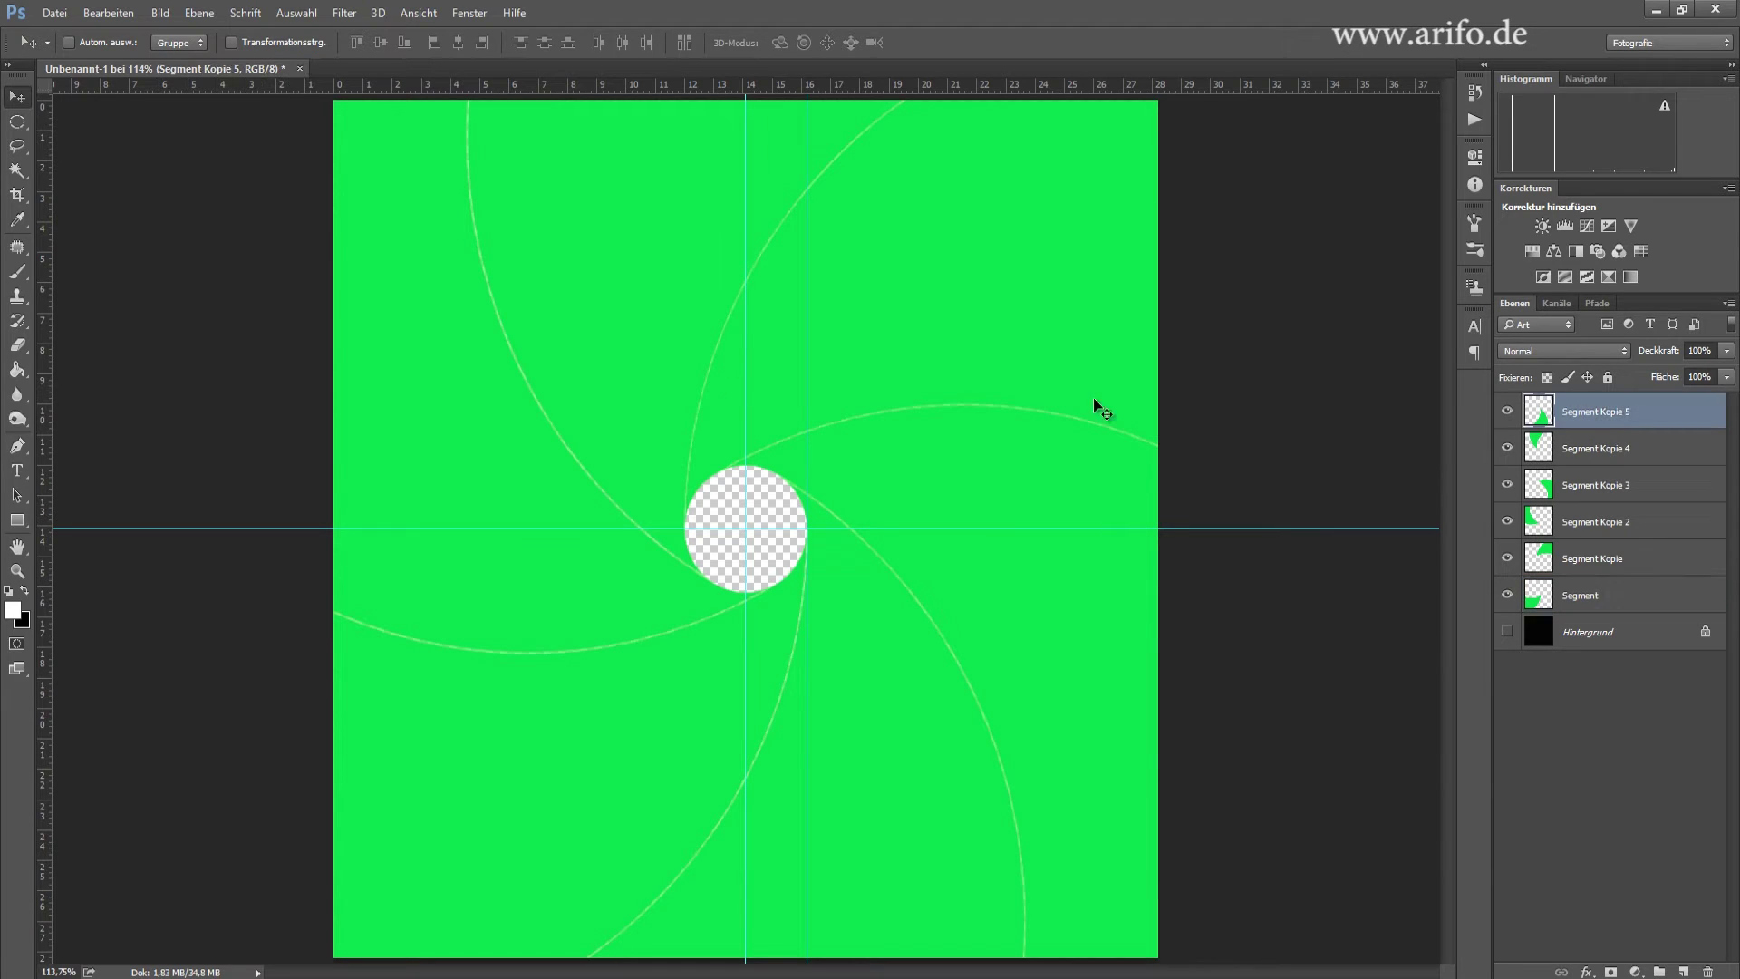
- Draw a roughly 25 cm circular selection centred on the blades and invert it
{"action": "left_click", "coordinate": [18, 124]}
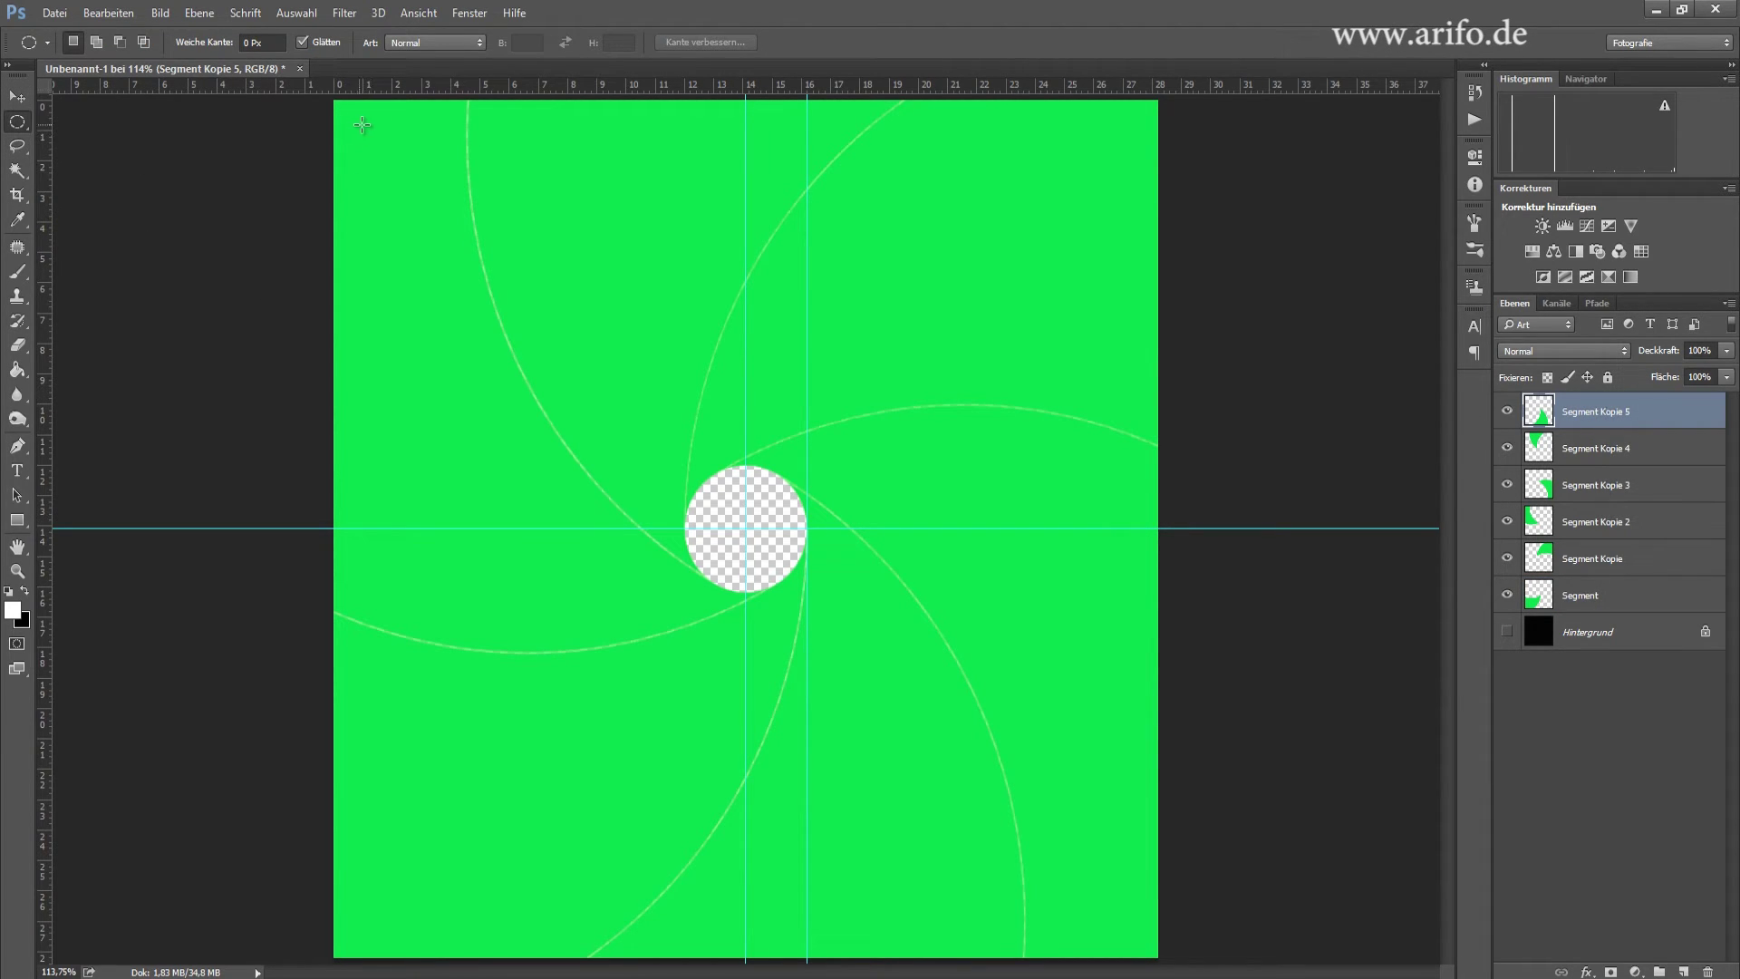
{"action": "left_click_drag", "start_coordinate": [360, 122], "coordinate": [1135, 945]}
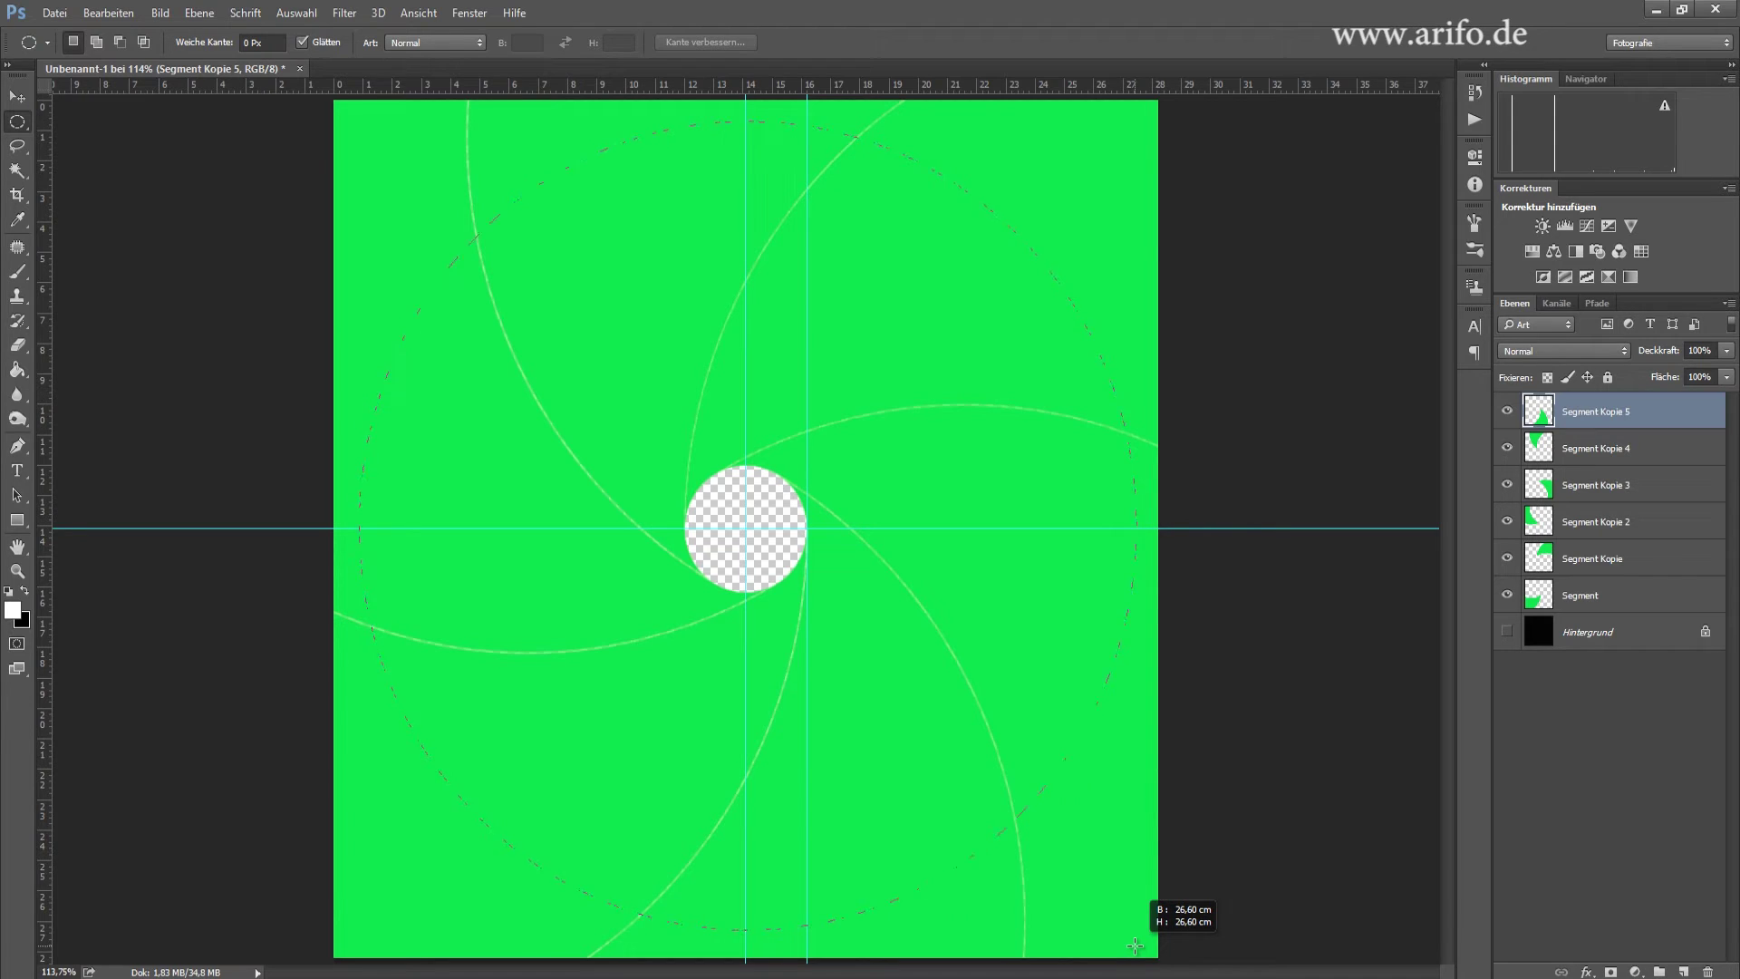
{"action": "left_click_drag", "start_coordinate": [1134, 944], "coordinate": [1091, 900]}
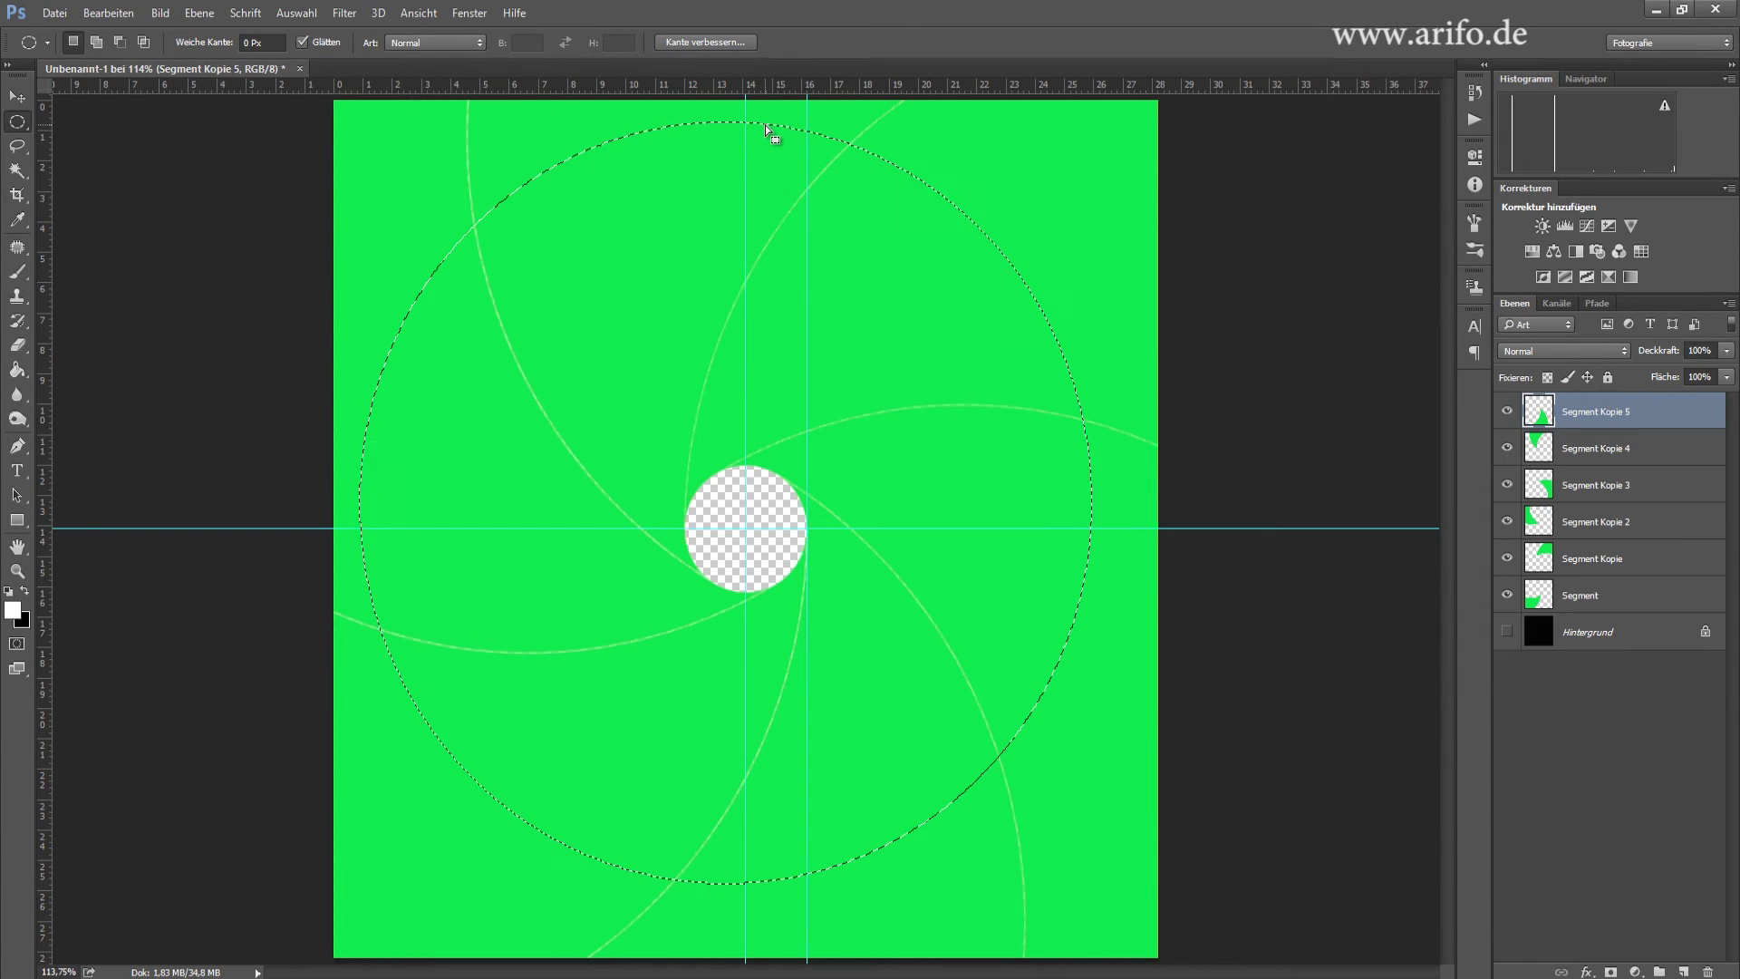
{"action": "mouse_move", "coordinate": [765, 127]}
{"action": "left_mouse_down"}
{"action": "mouse_move", "coordinate": [785, 133]}
{"action": "mouse_move", "coordinate": [772, 158]}
{"action": "mouse_move", "coordinate": [807, 152]}
{"action": "mouse_move", "coordinate": [708, 153]}
{"action": "left_mouse_up"}
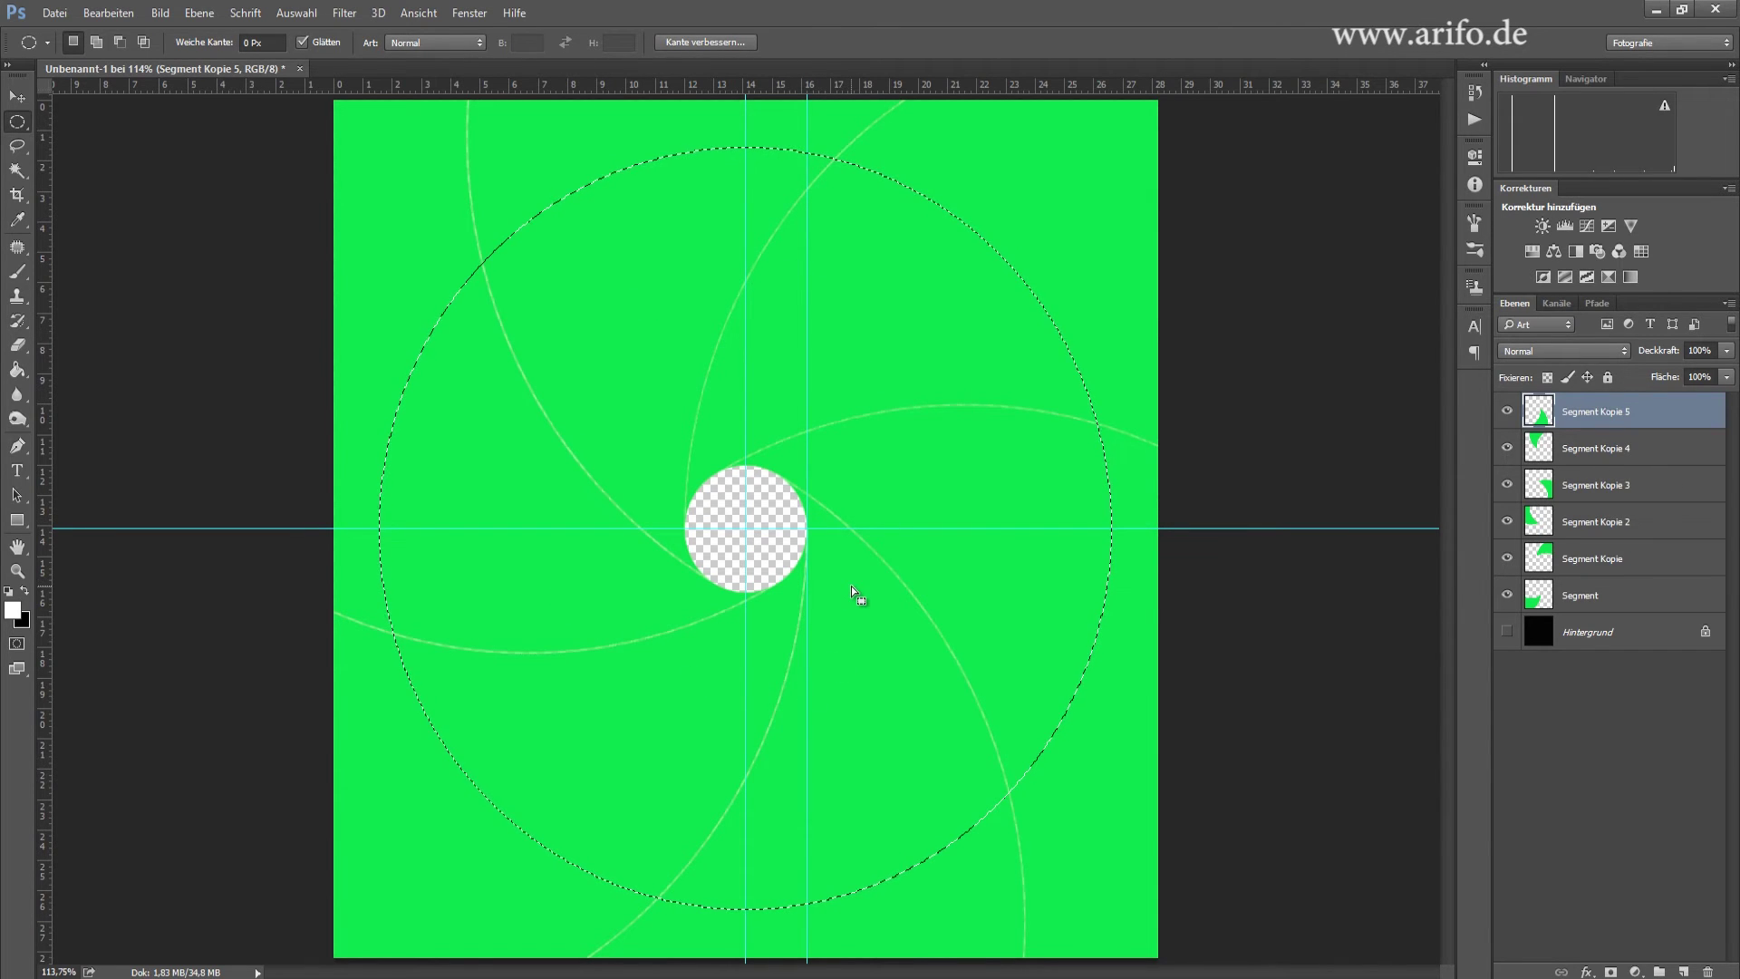
{"action": "left_click", "coordinate": [292, 13]}
{"action": "left_click", "coordinate": [345, 87]}
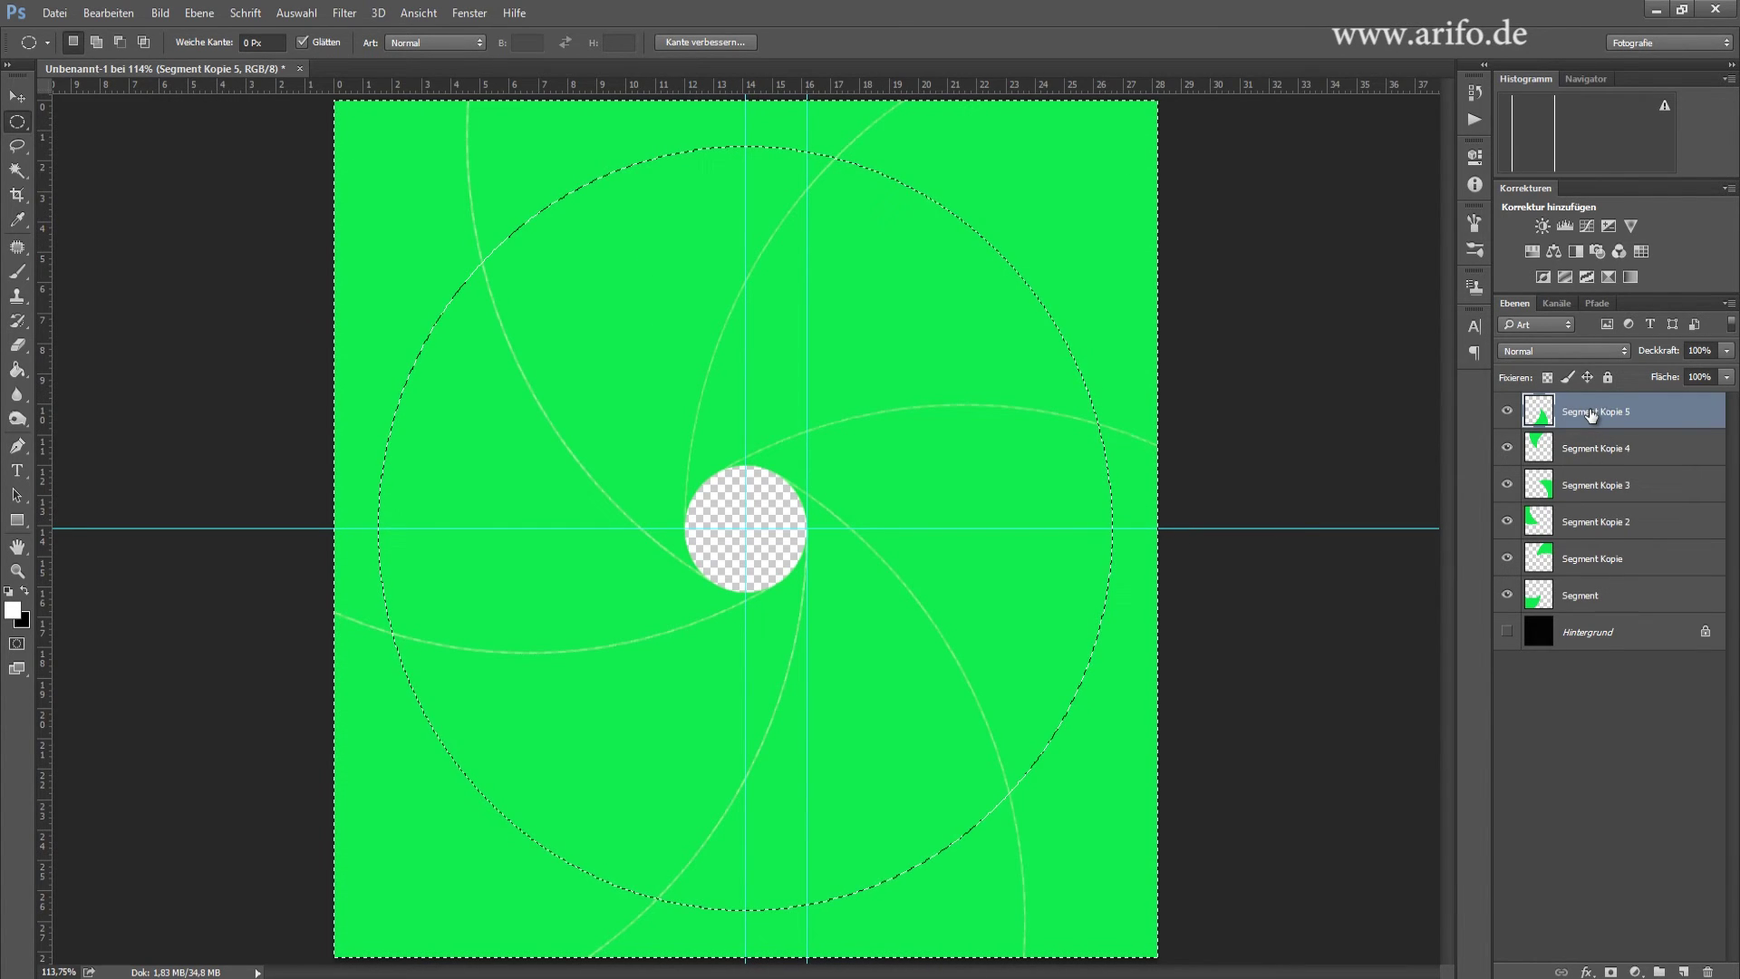
- Delete the area outside the circle on each of the six blade layers
{"action": "key", "text": "Delete"}
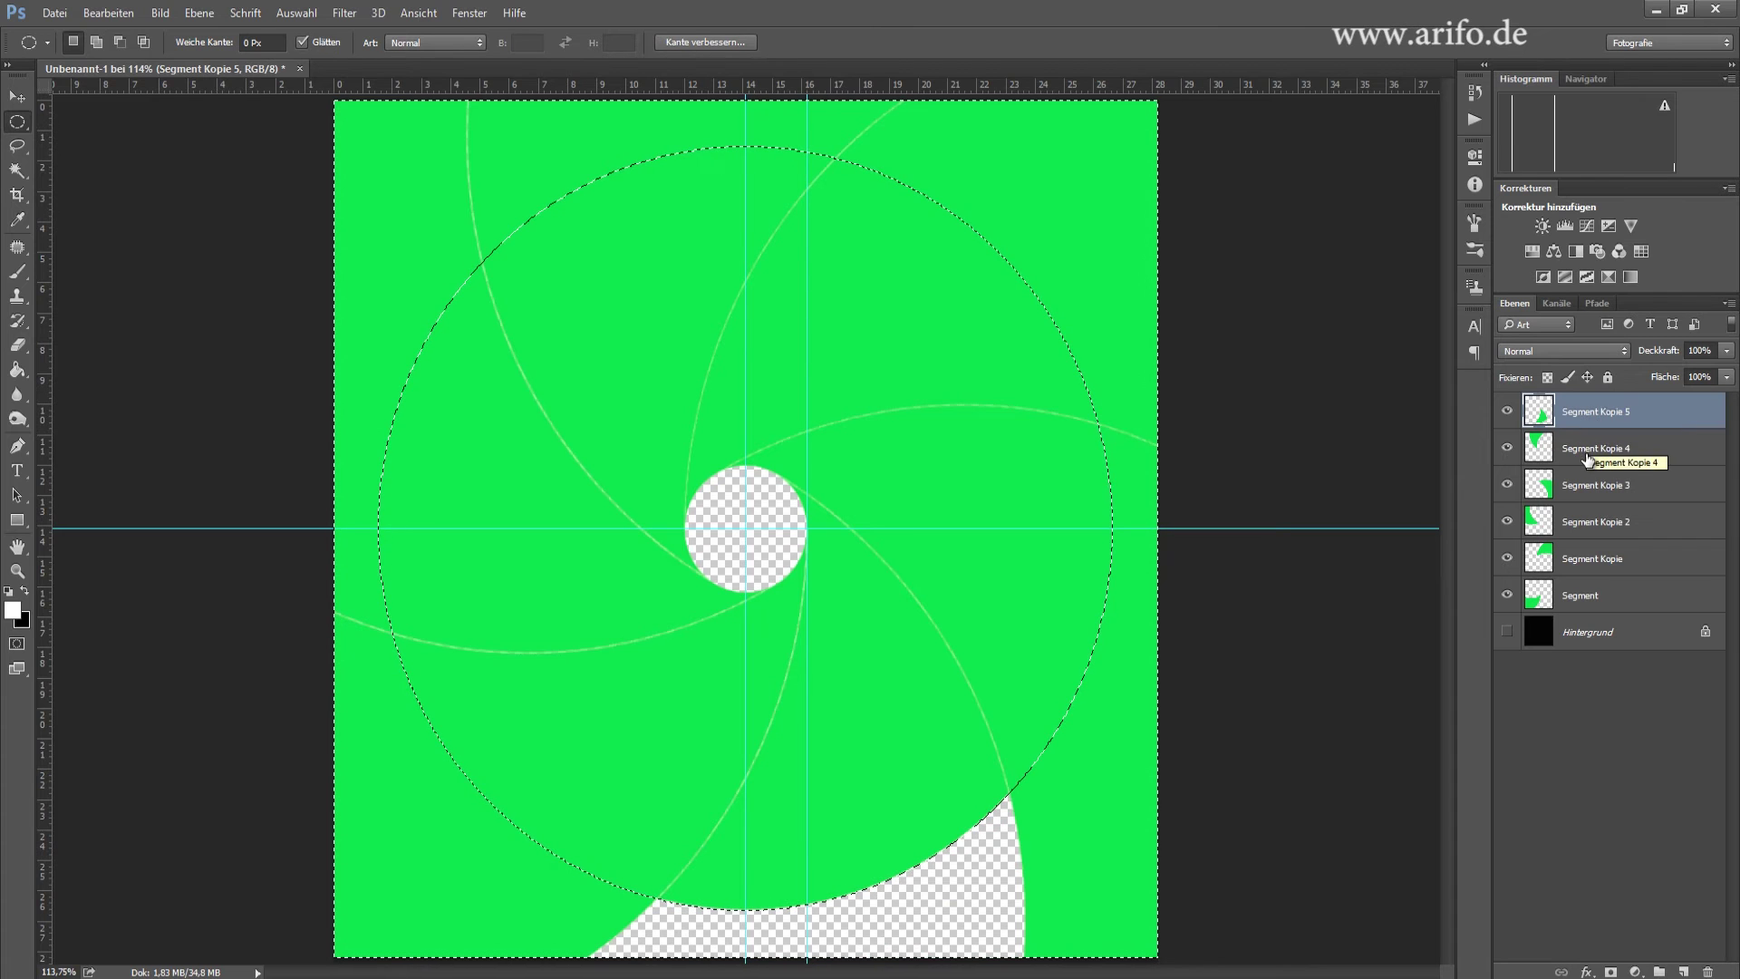
{"action": "left_click", "coordinate": [1595, 449]}
{"action": "key", "text": "Delete"}
{"action": "left_click", "coordinate": [1597, 485]}
{"action": "key", "text": "Delete"}
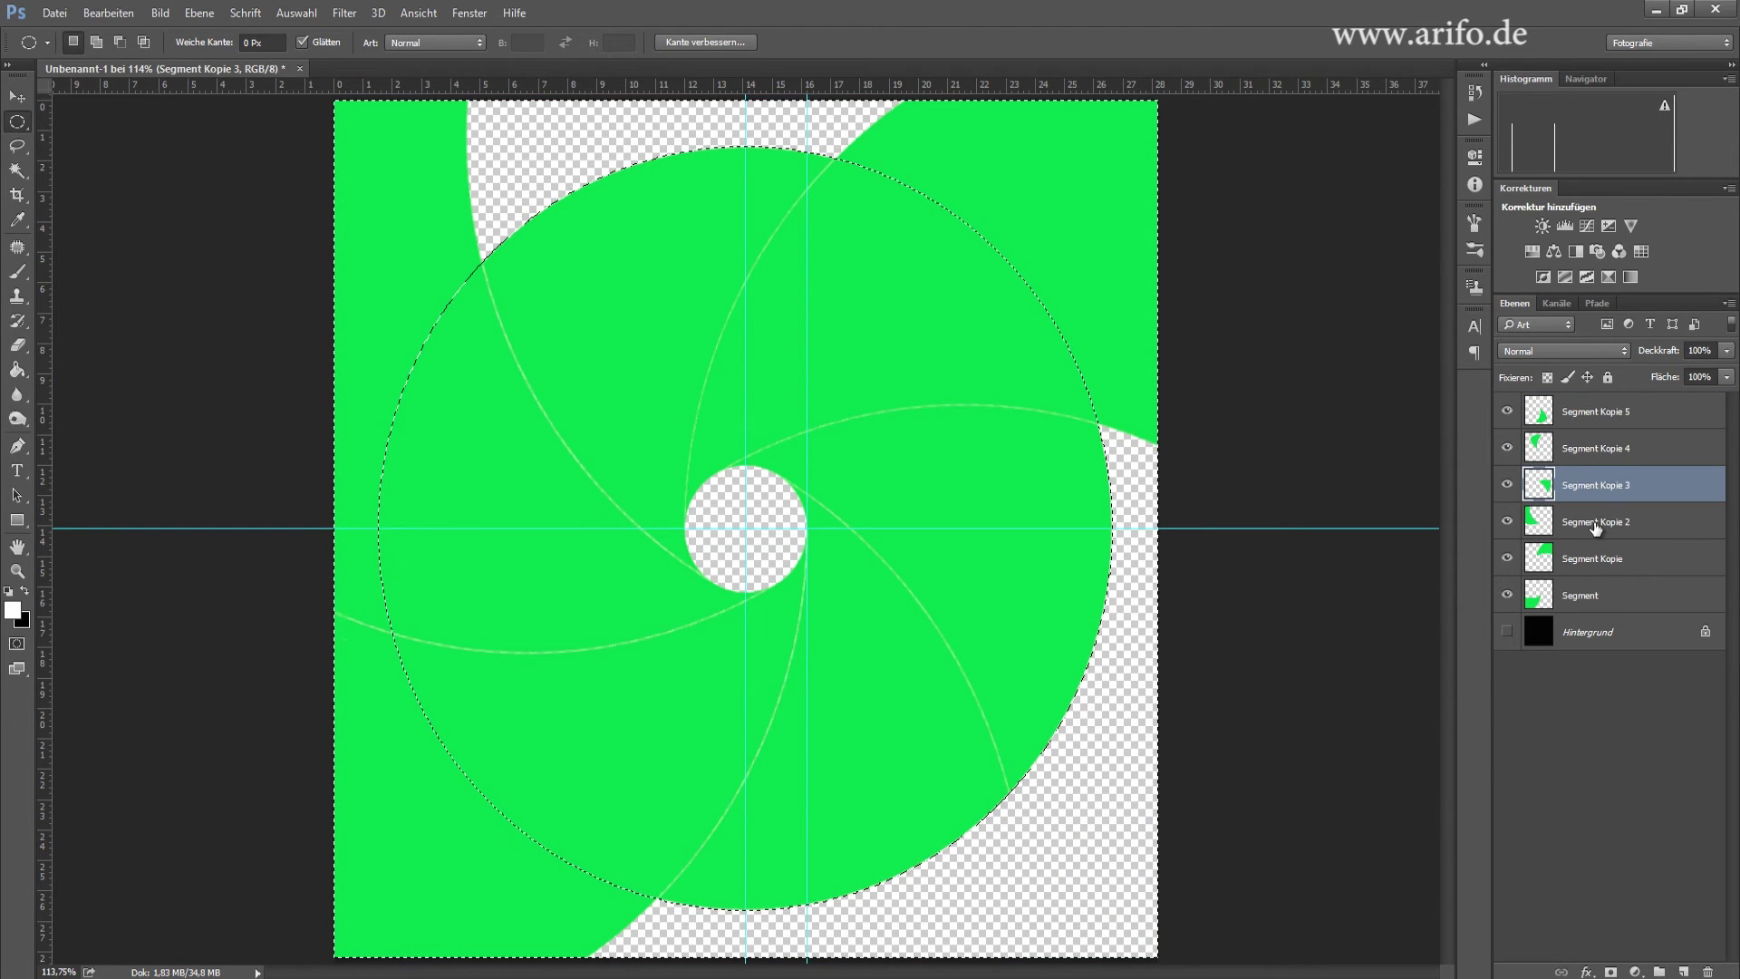
{"action": "left_click", "coordinate": [1597, 522]}
{"action": "key", "text": "Delete"}
{"action": "left_click", "coordinate": [1597, 558]}
{"action": "key", "text": "Delete"}
{"action": "left_click", "coordinate": [1597, 595]}
{"action": "key", "text": "Delete"}
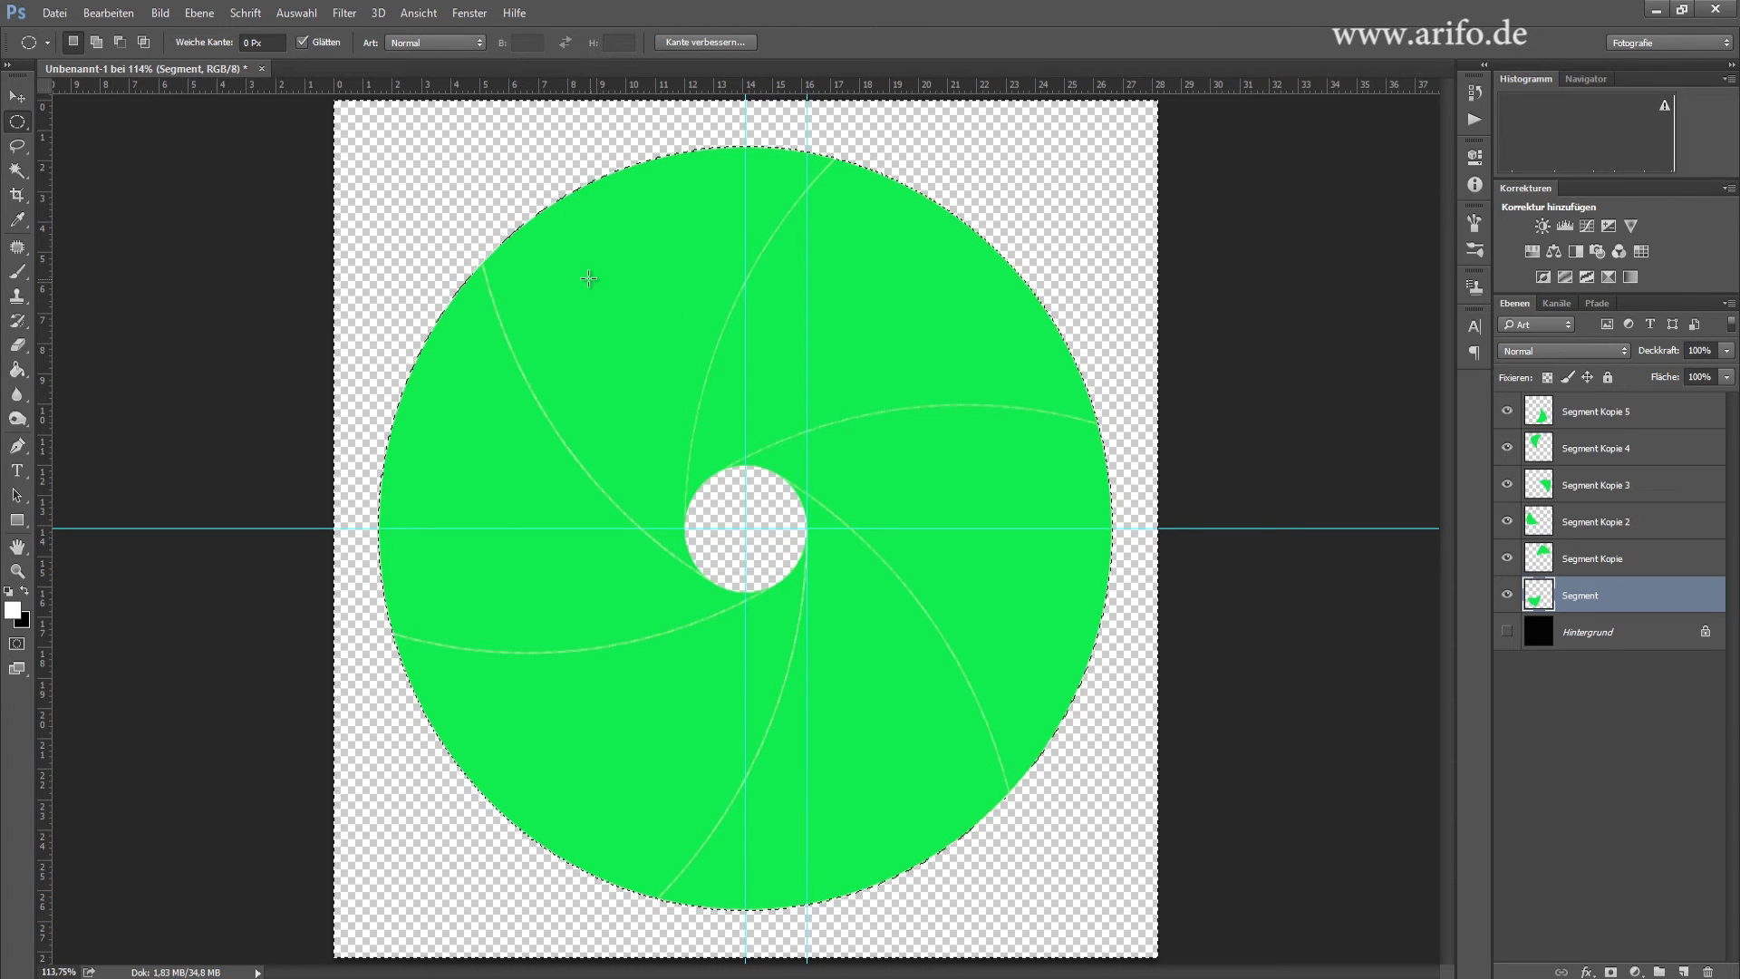
- Clear the selection, load the Segment blade's shape to check it, then deselect again
{"action": "left_click", "coordinate": [303, 13]}
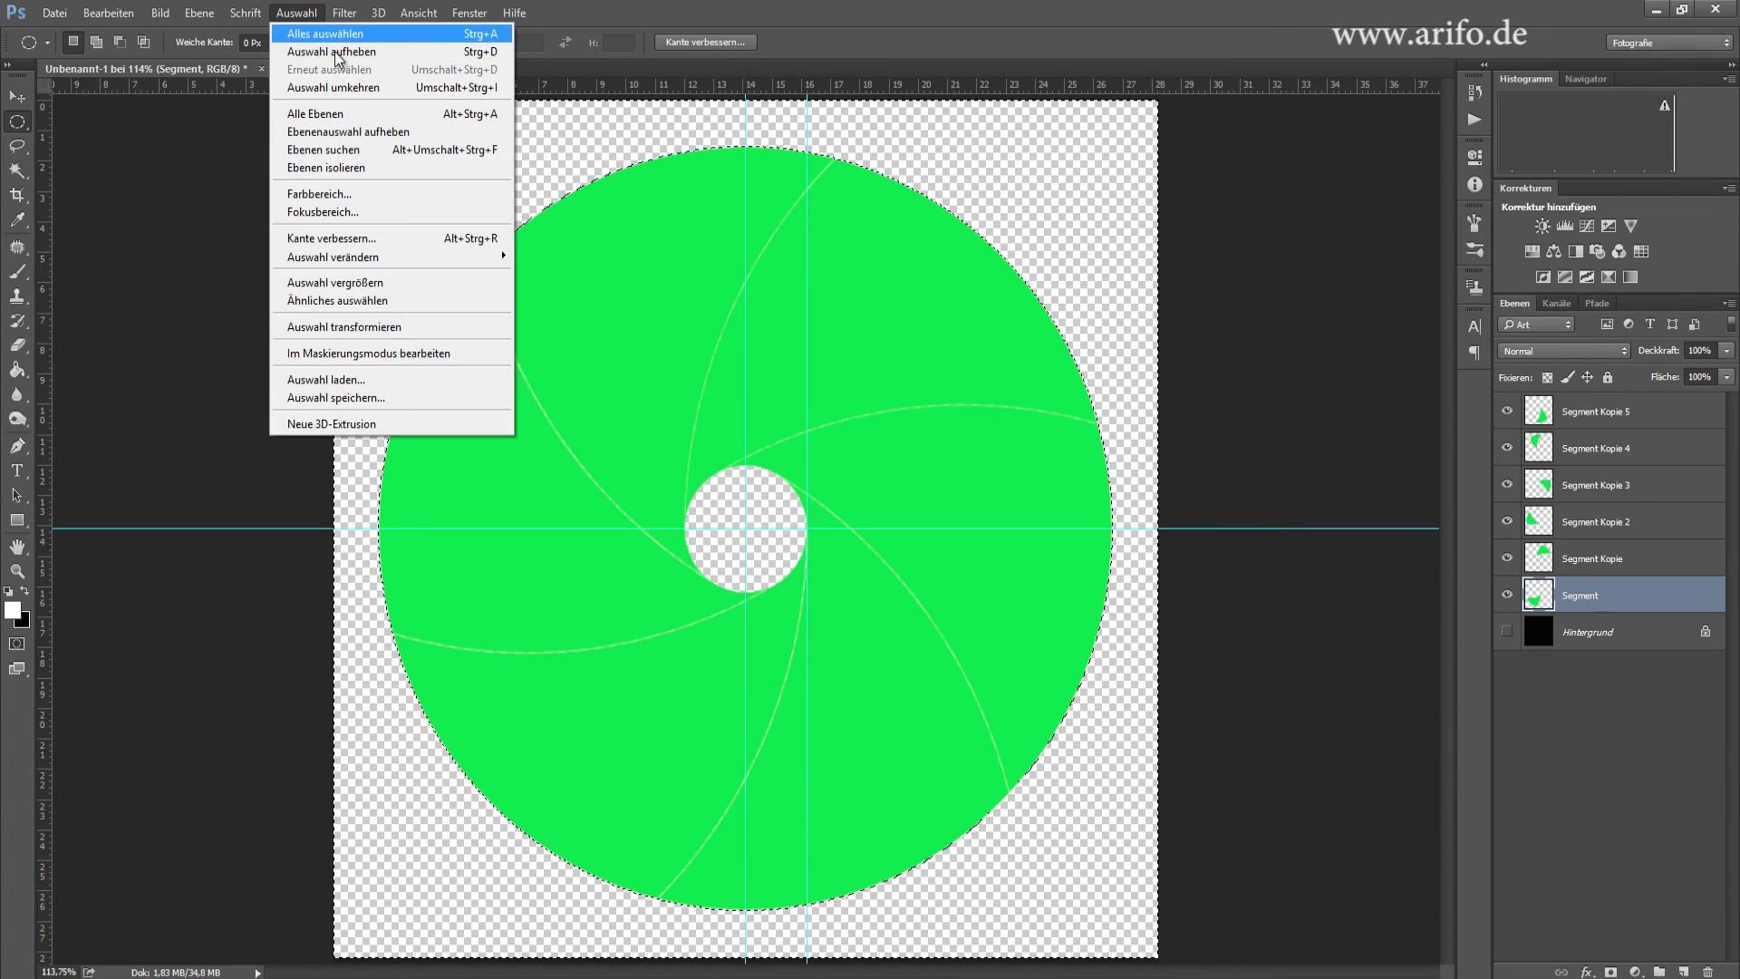
{"action": "left_click", "coordinate": [341, 52]}
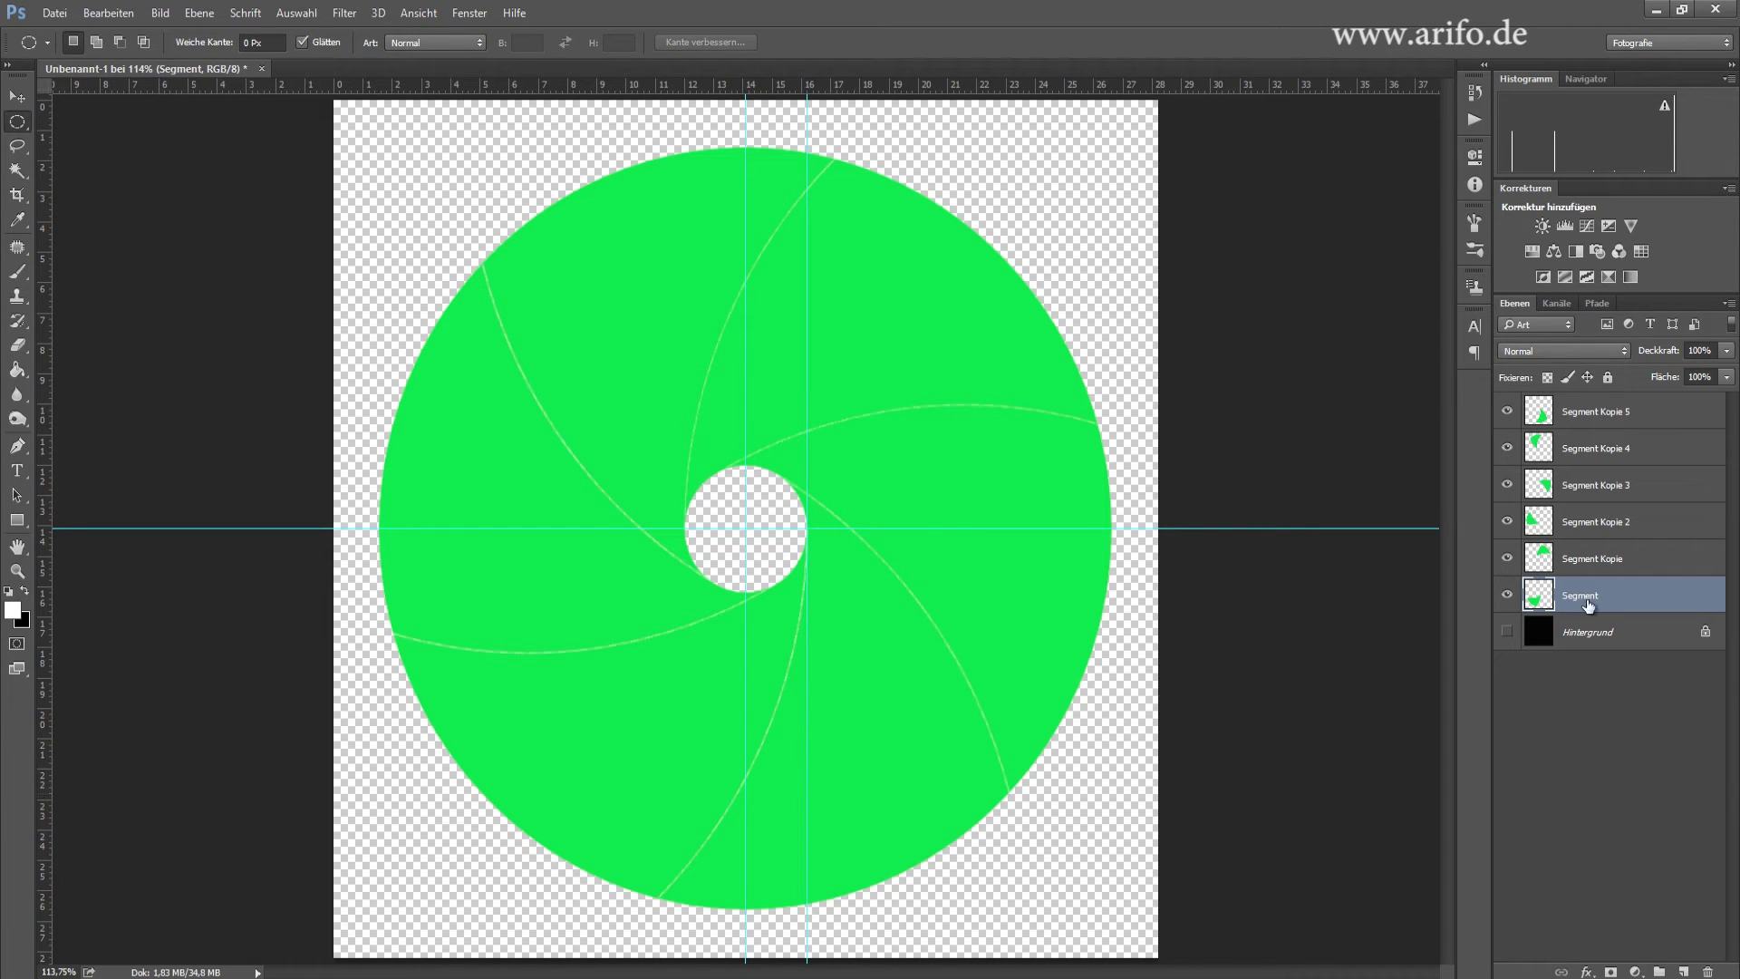
{"action": "left_click", "coordinate": [1537, 596], "text": "ctrl"}
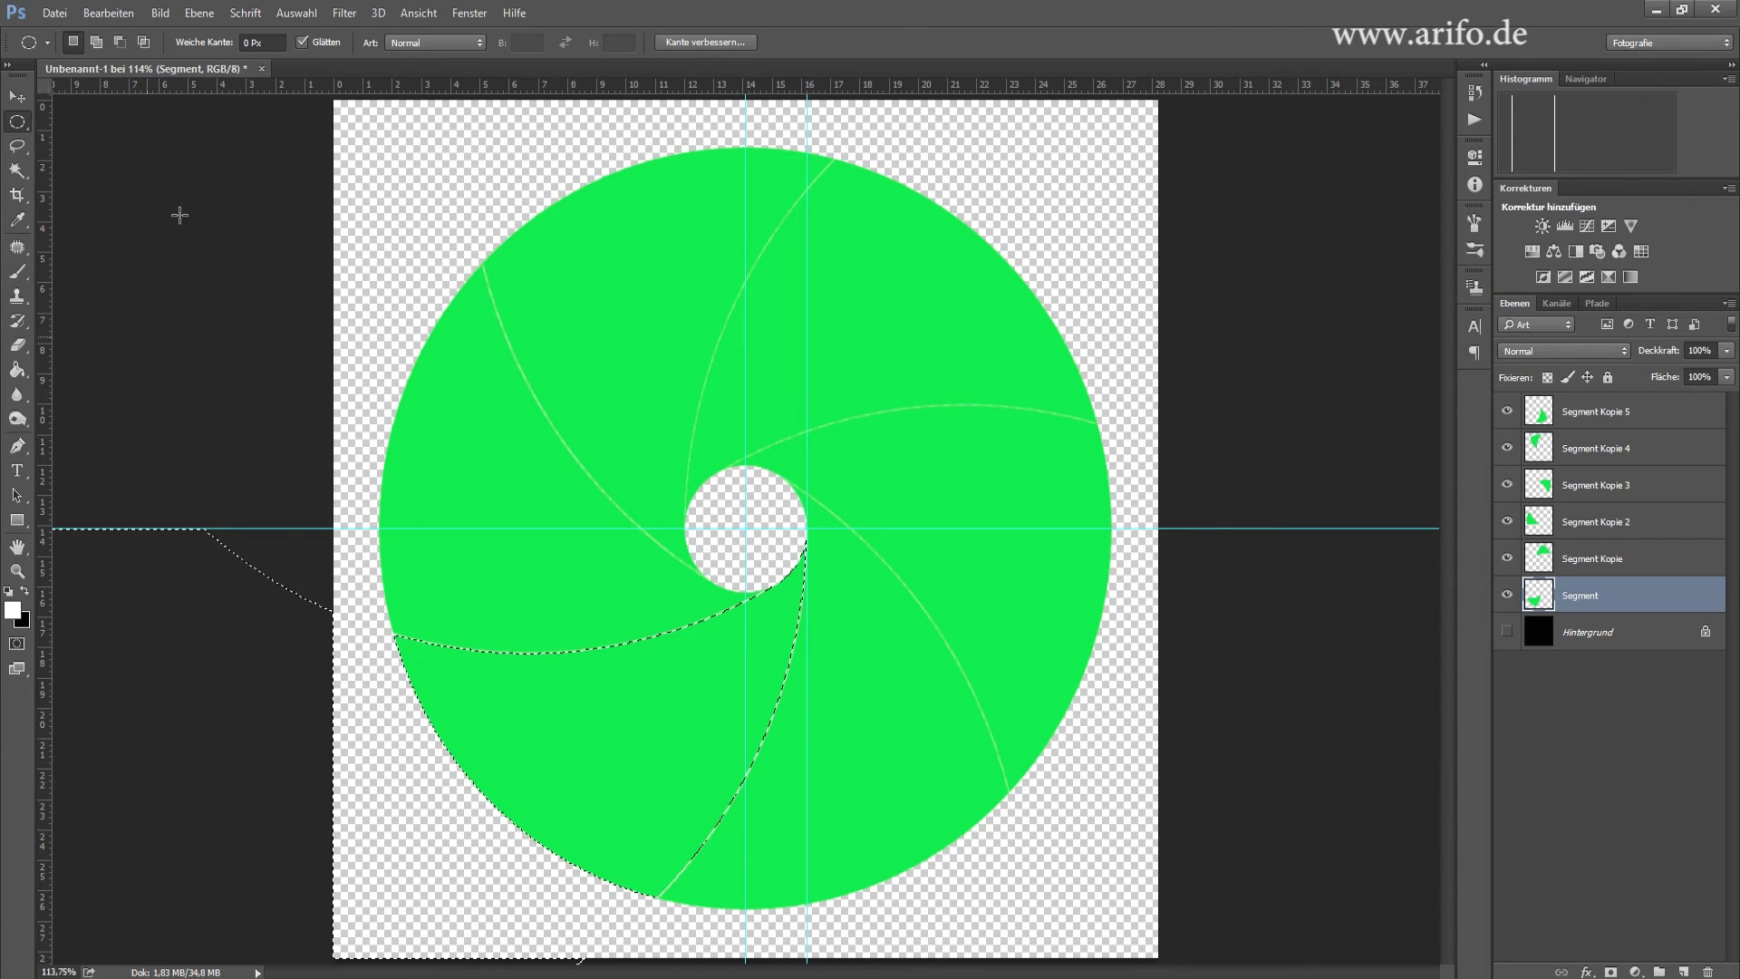
{"action": "left_click", "coordinate": [303, 19]}
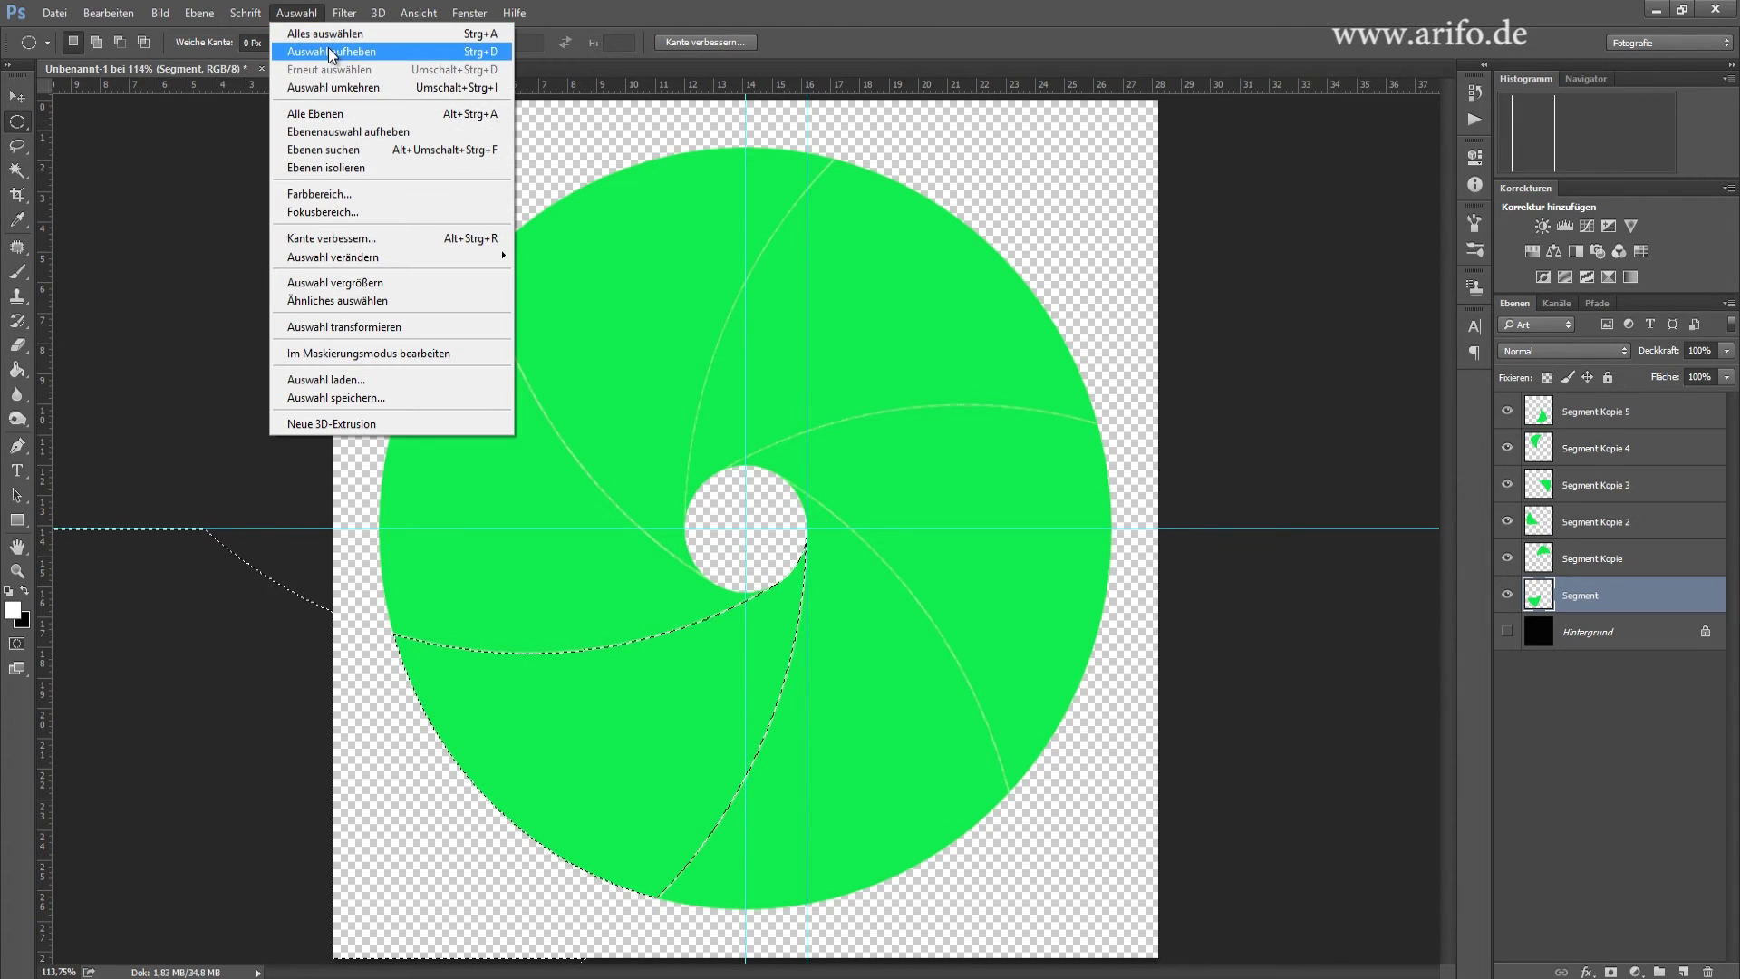
{"action": "left_click", "coordinate": [328, 52]}
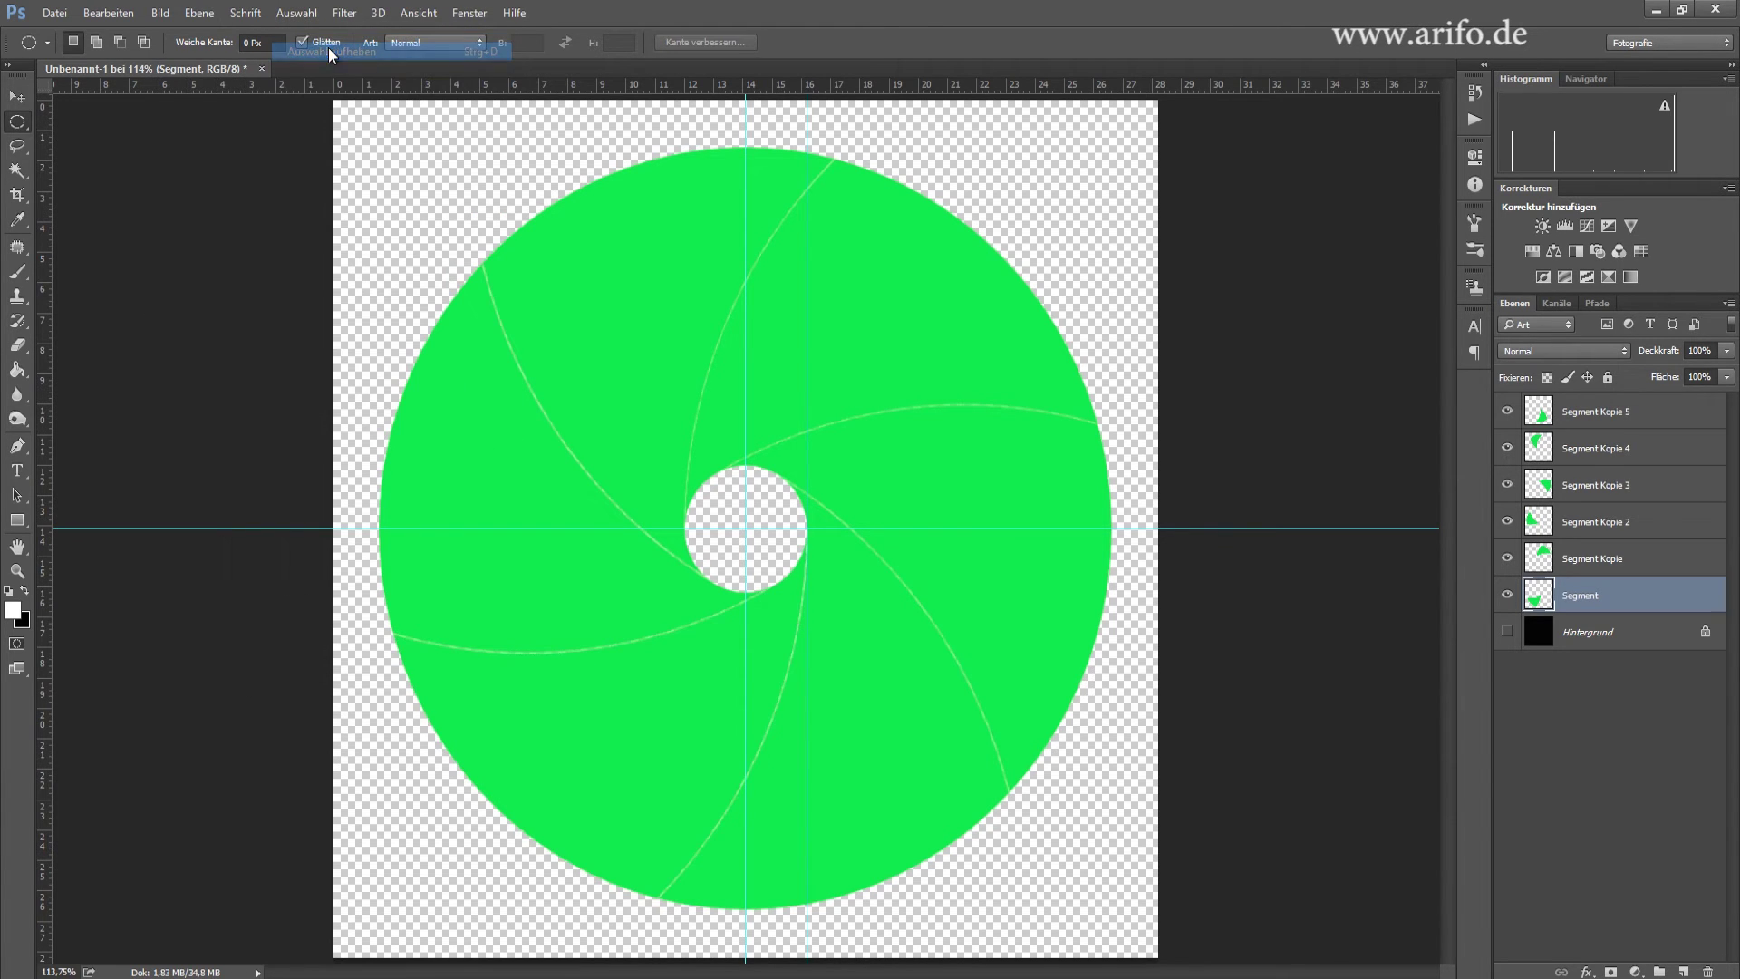
- Crop the canvas to the disc's square with 'Außerhalb liegende Pixel löschen' enabled
{"action": "left_click", "coordinate": [18, 195]}
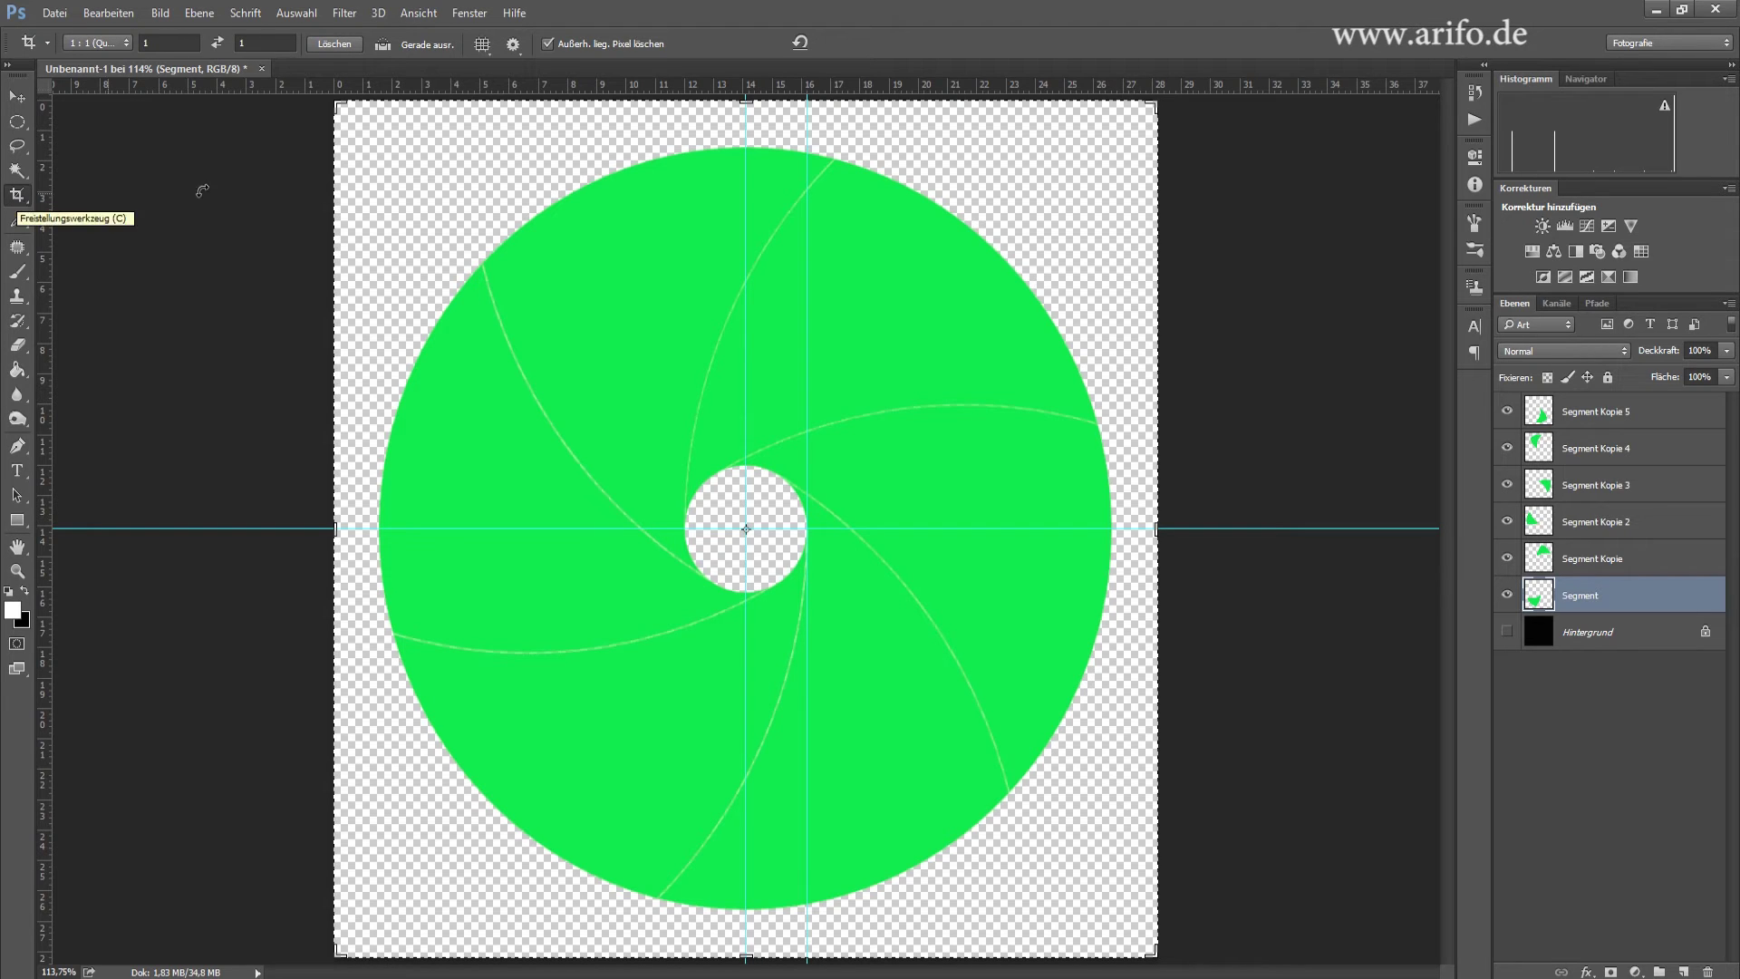
{"action": "left_click", "coordinate": [392, 128]}
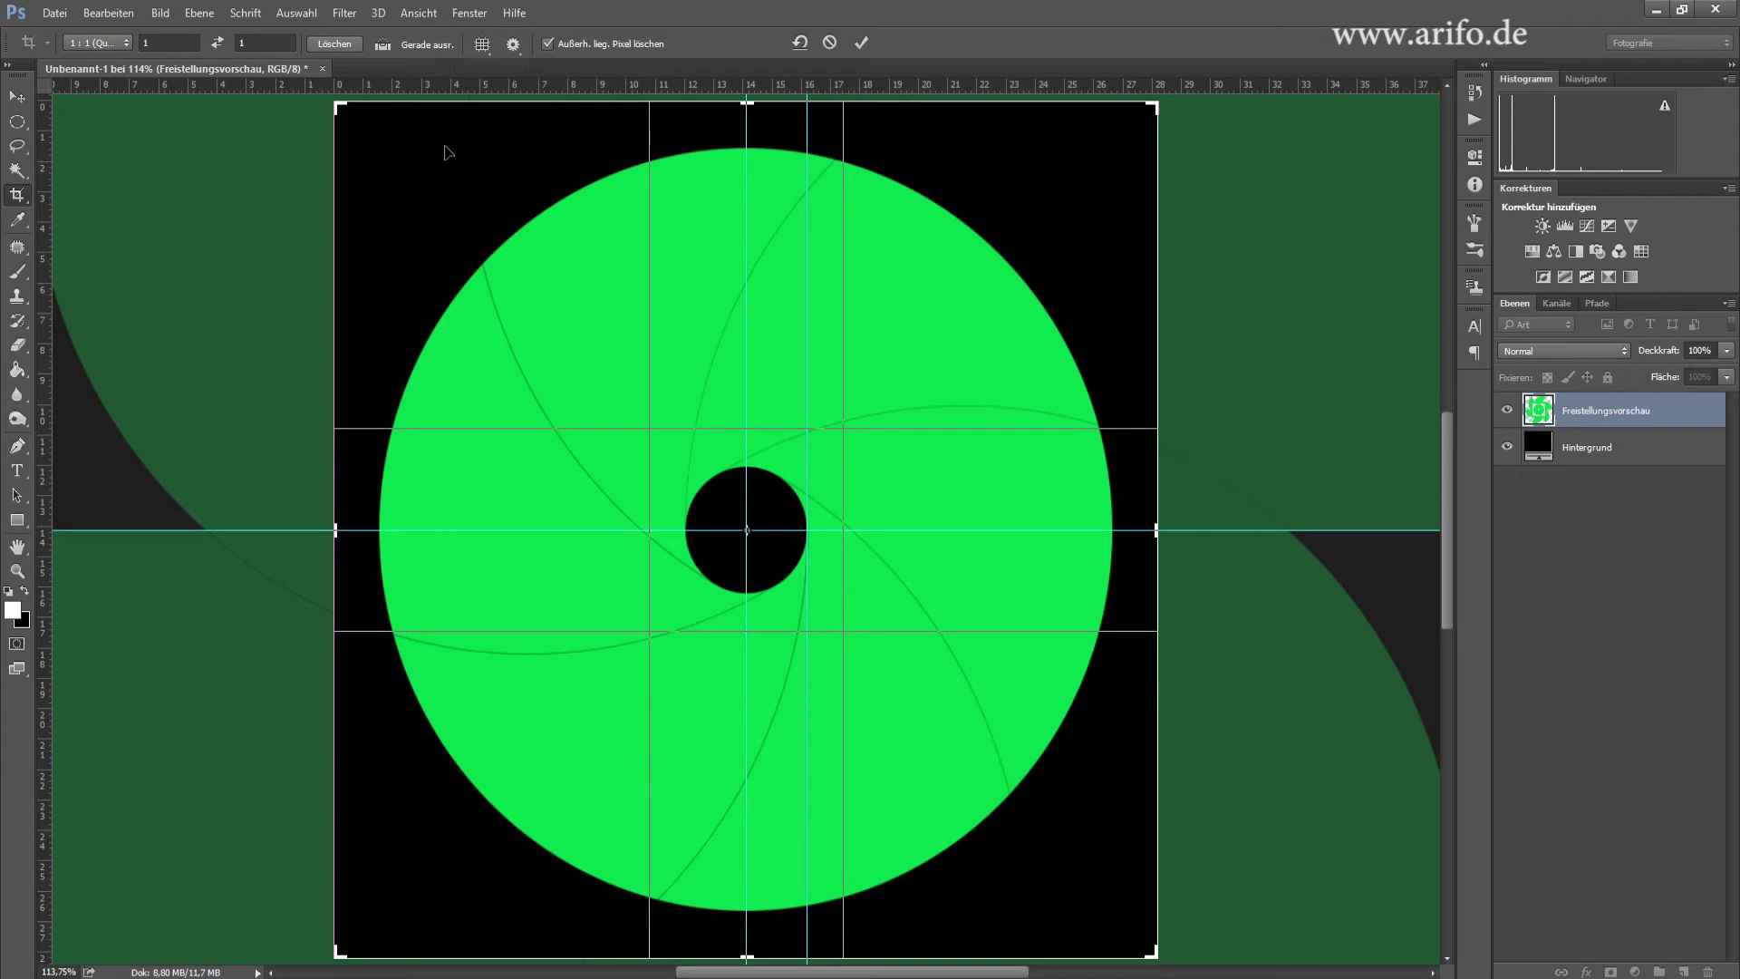
{"action": "left_click", "coordinate": [551, 42]}
{"action": "left_click", "coordinate": [862, 43]}
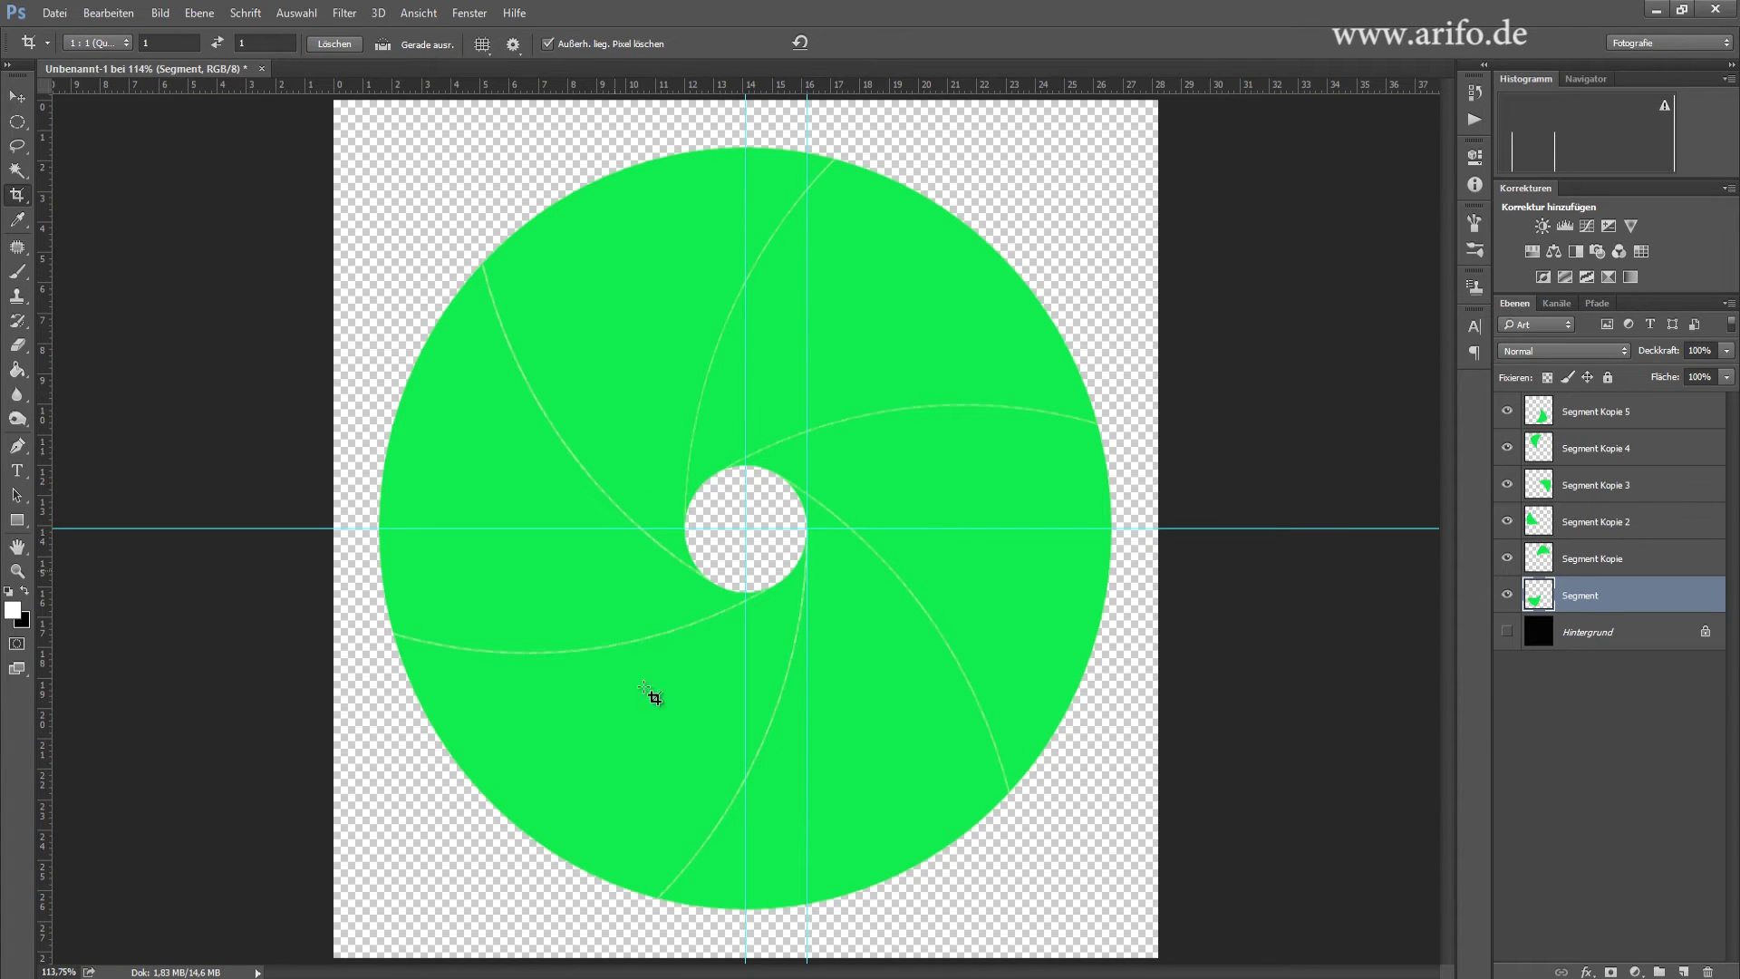
- Contract the Segment blade's selection by 10 px, invert it, and delete the surrounding pixels
{"action": "left_click", "coordinate": [1539, 600], "text": "ctrl"}
{"action": "left_click", "coordinate": [302, 14]}
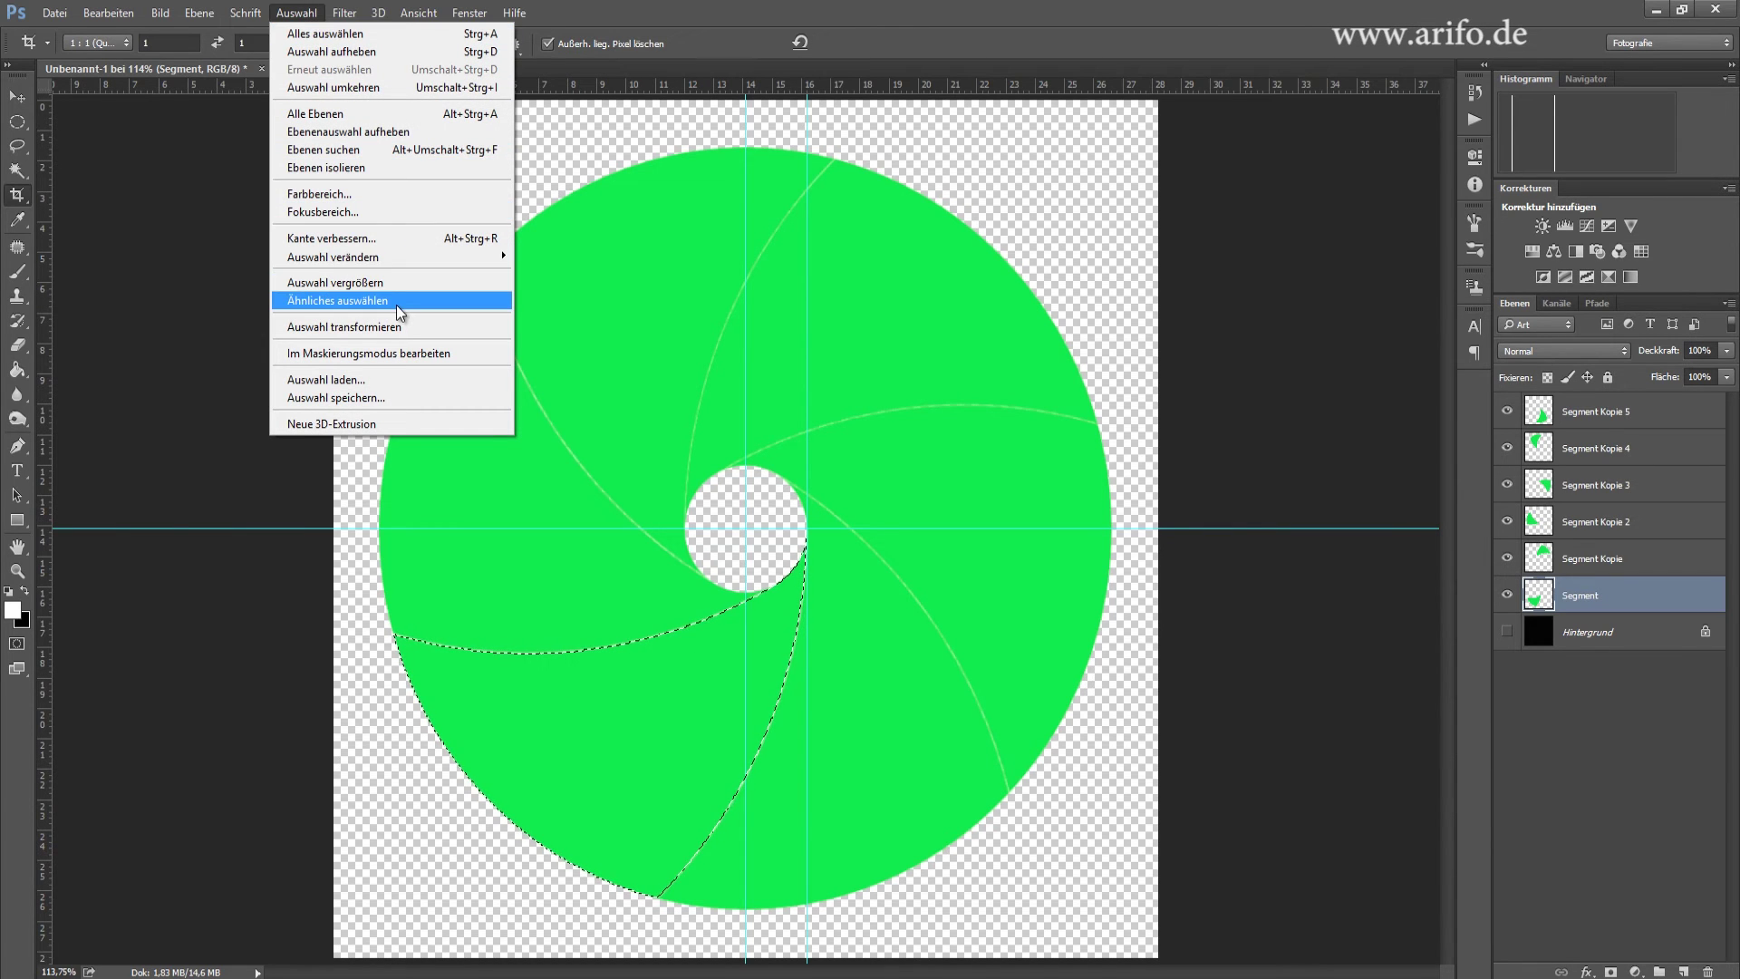
{"action": "mouse_move", "coordinate": [333, 257]}
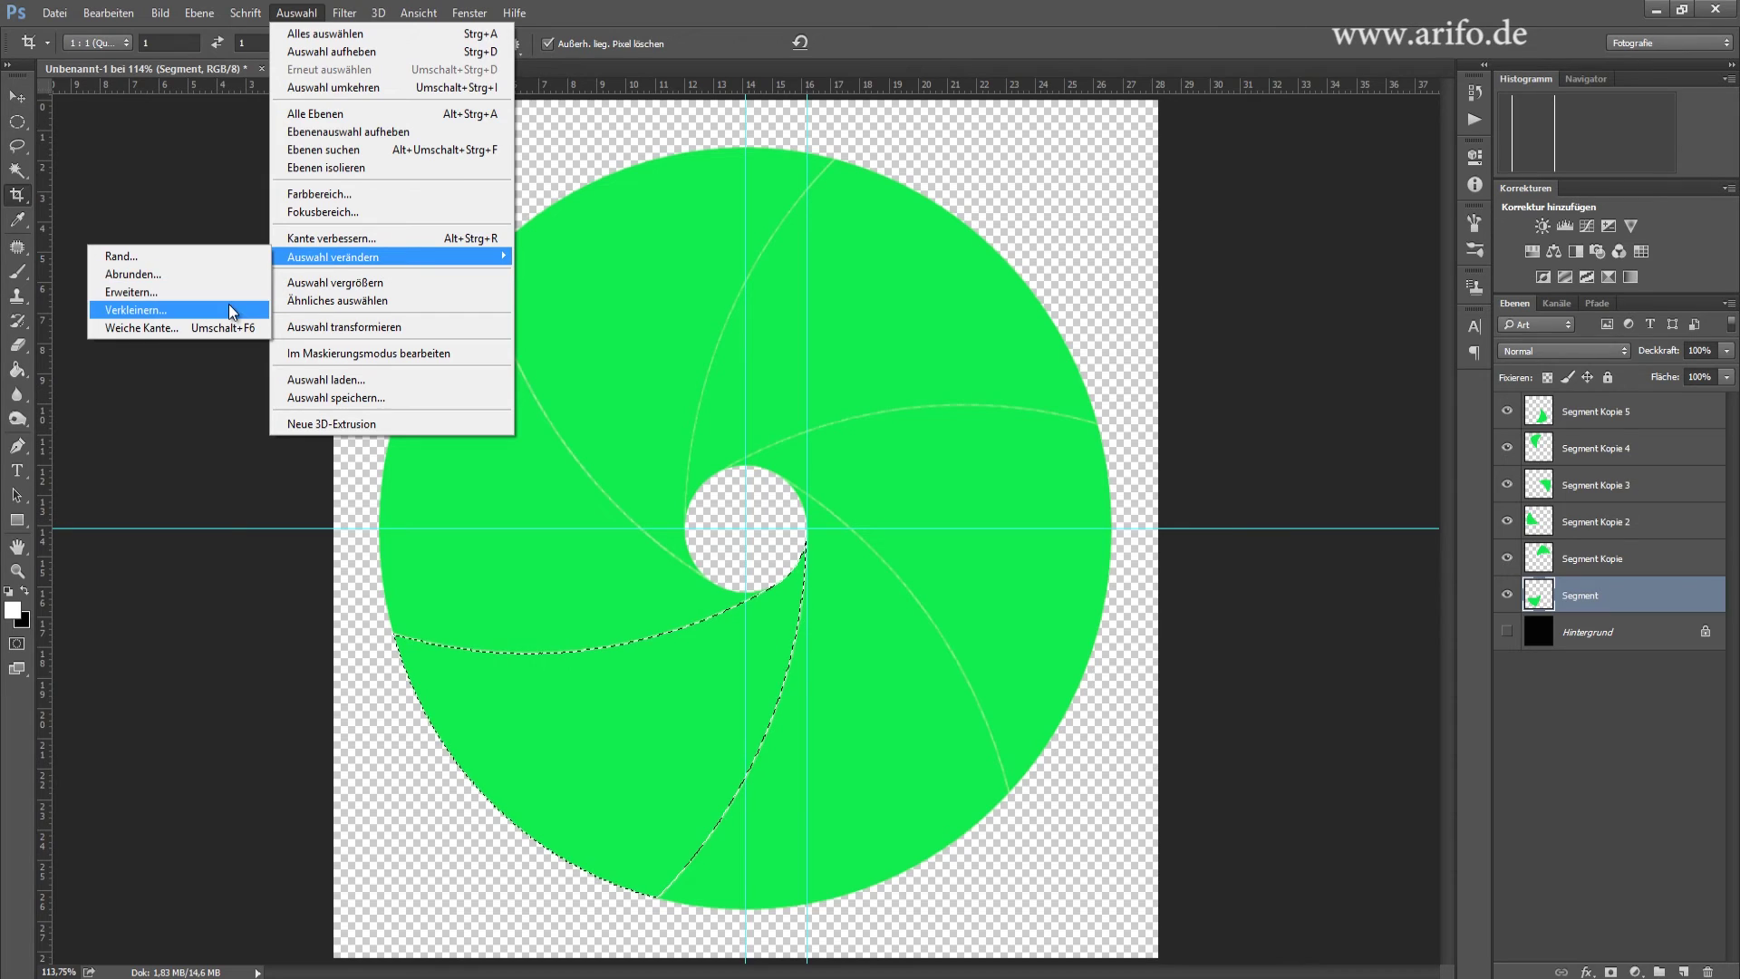
{"action": "left_click", "coordinate": [234, 307]}
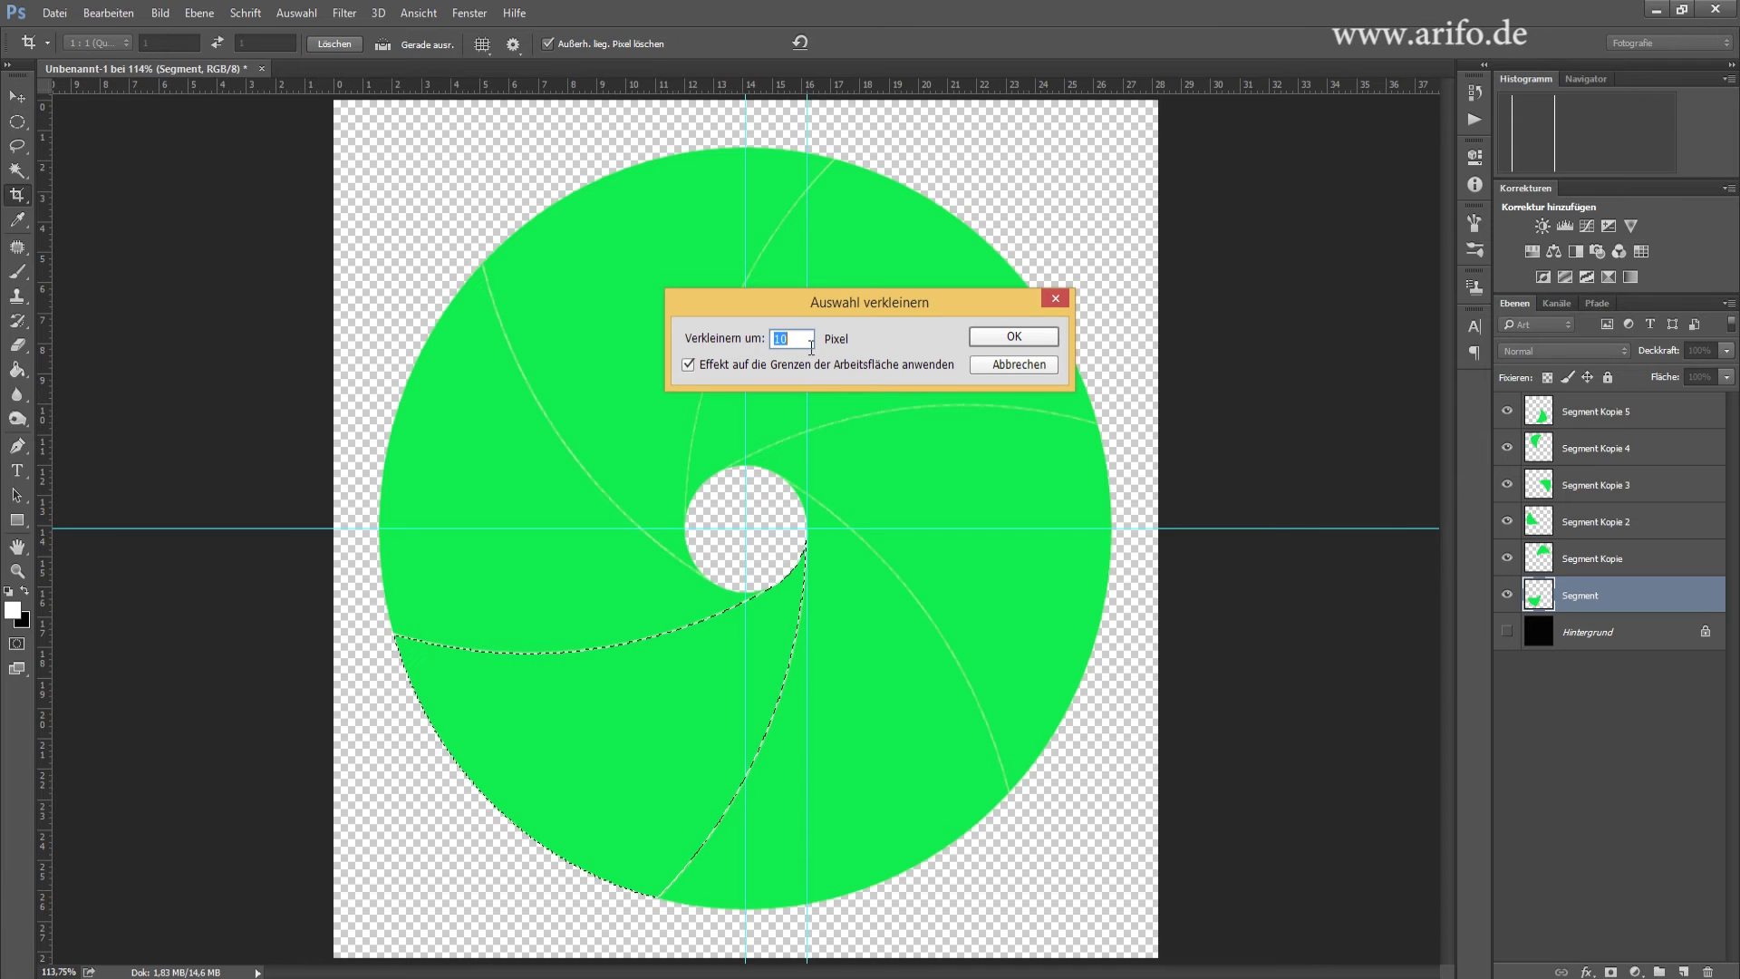
{"action": "left_click", "coordinate": [1003, 338]}
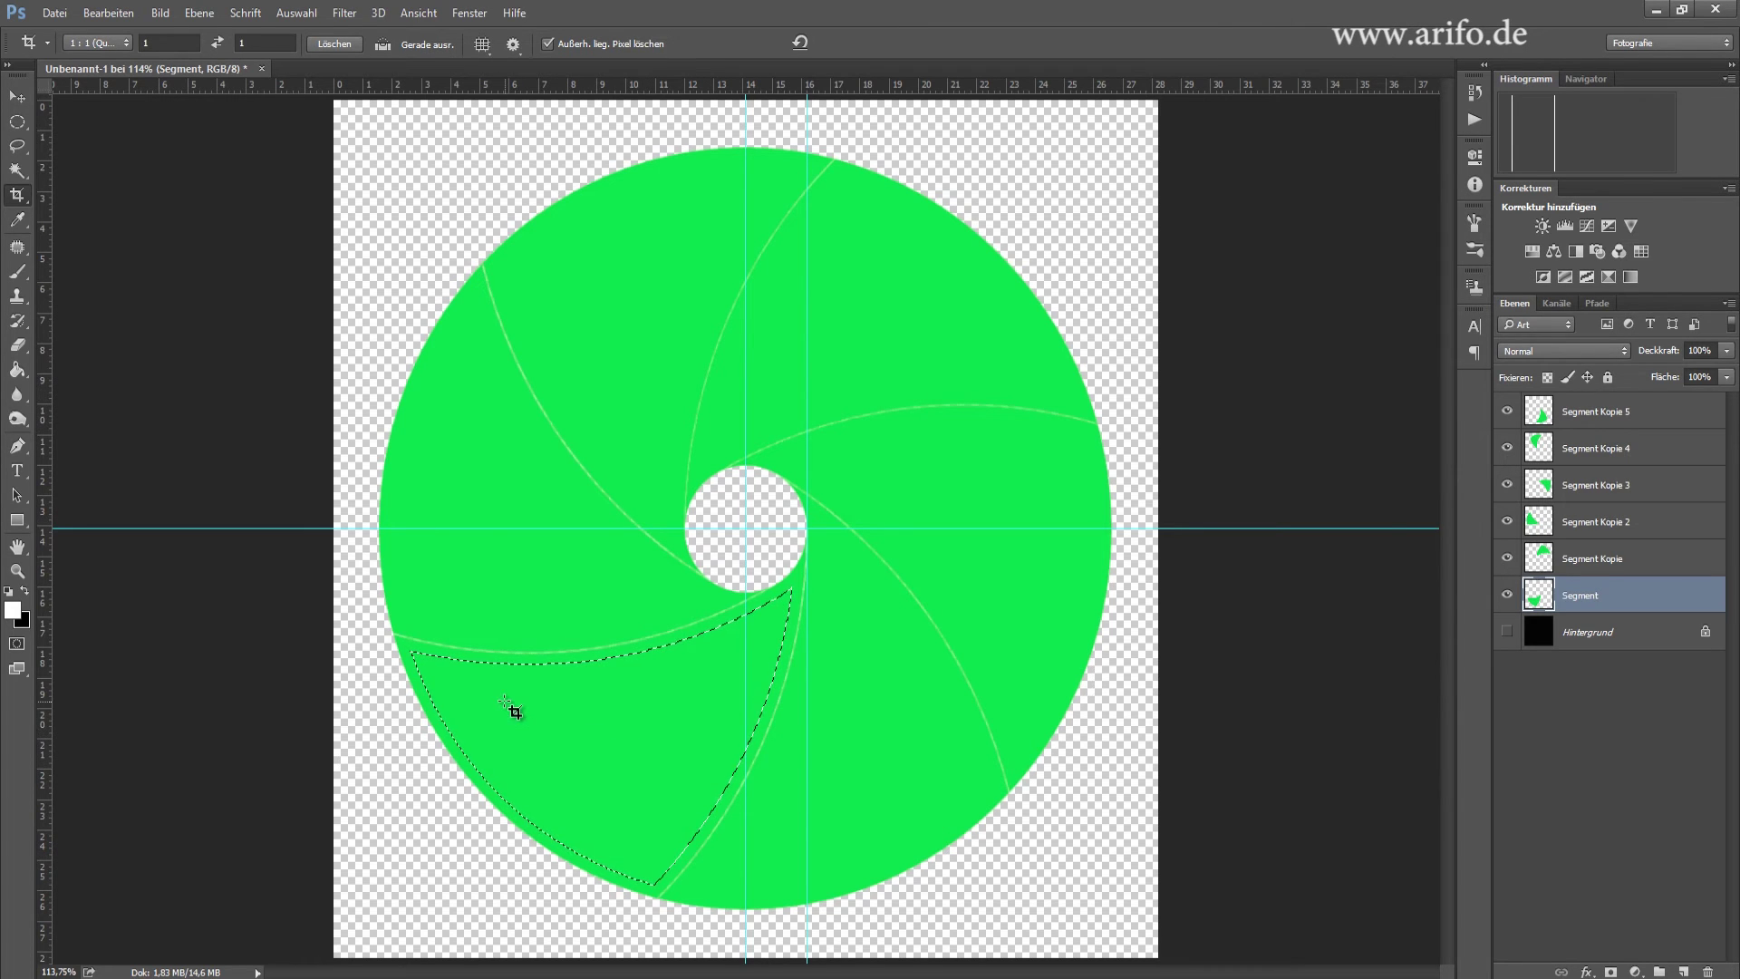
{"action": "left_click", "coordinate": [296, 13]}
{"action": "left_click", "coordinate": [358, 87]}
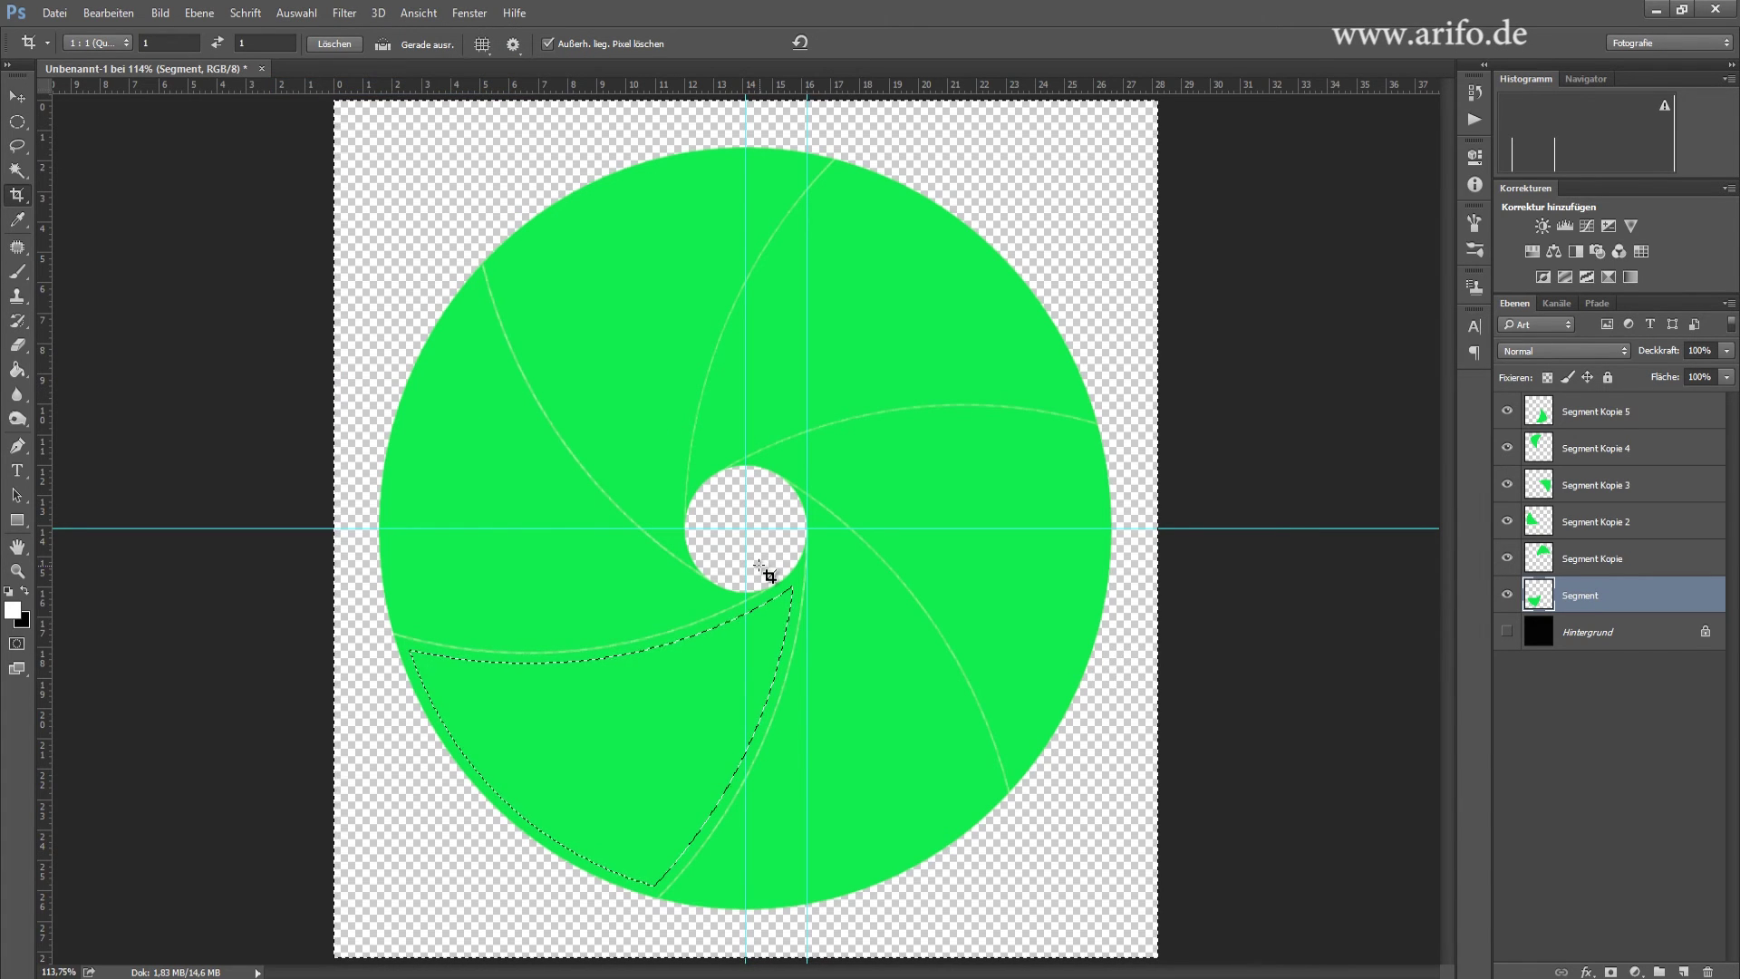
{"action": "key", "text": "Delete"}
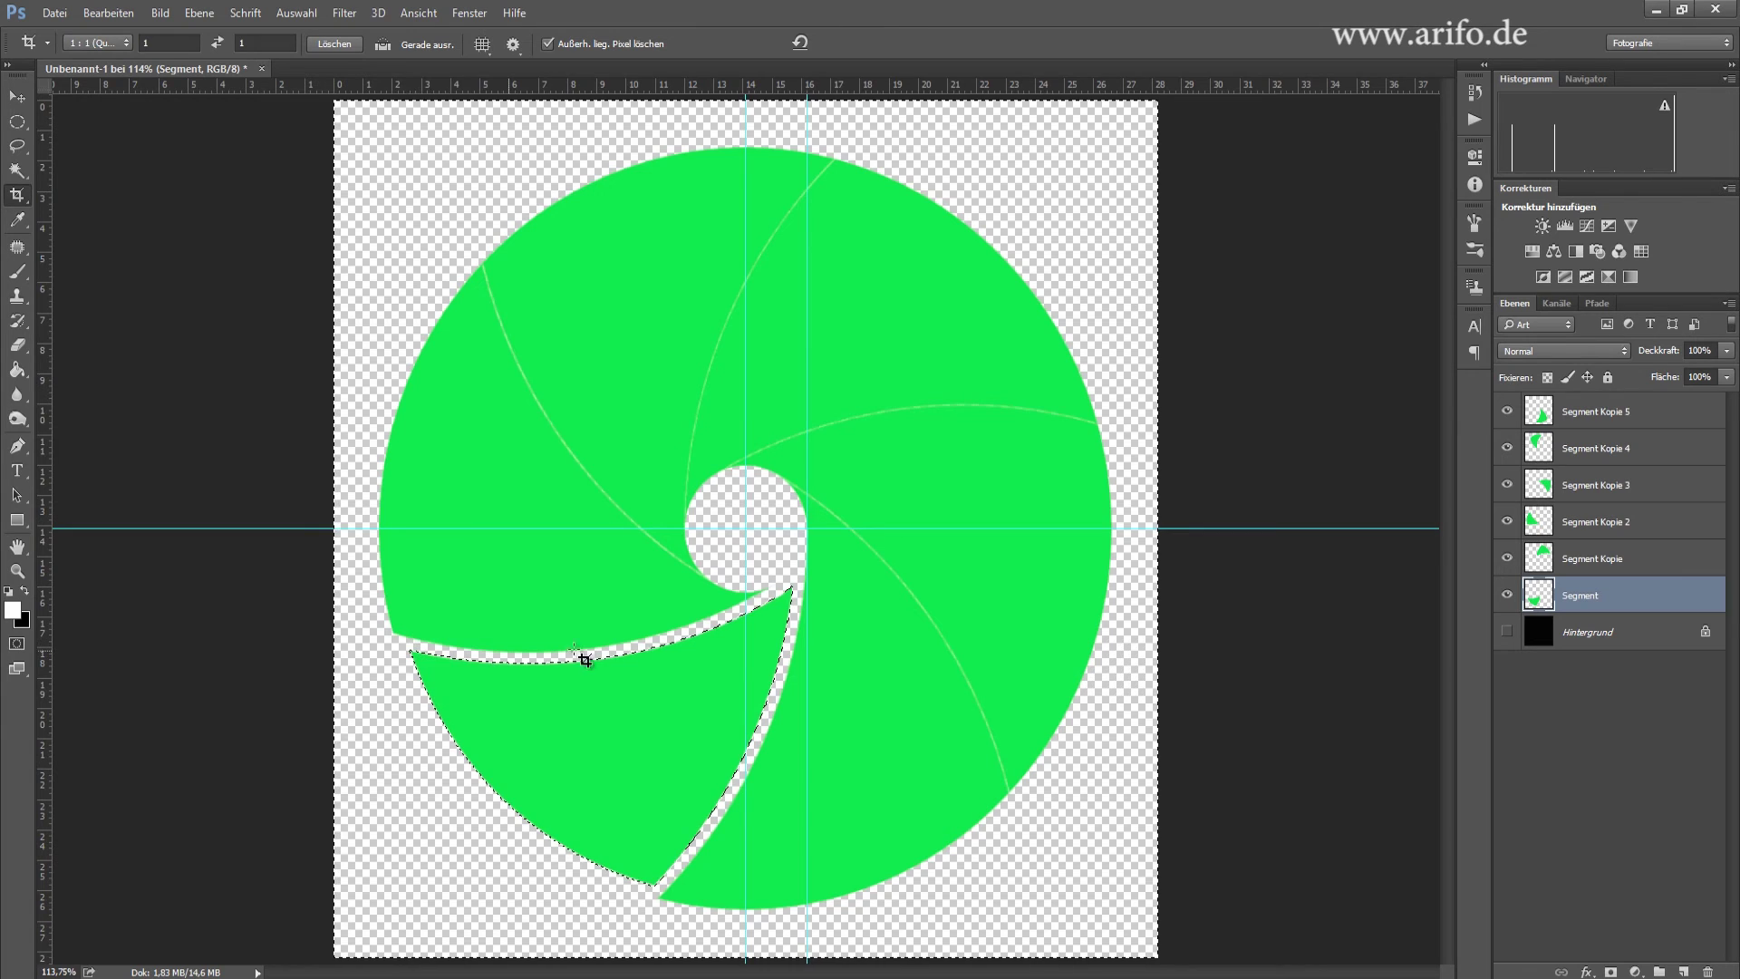
{"action": "left_click", "coordinate": [1540, 560]}
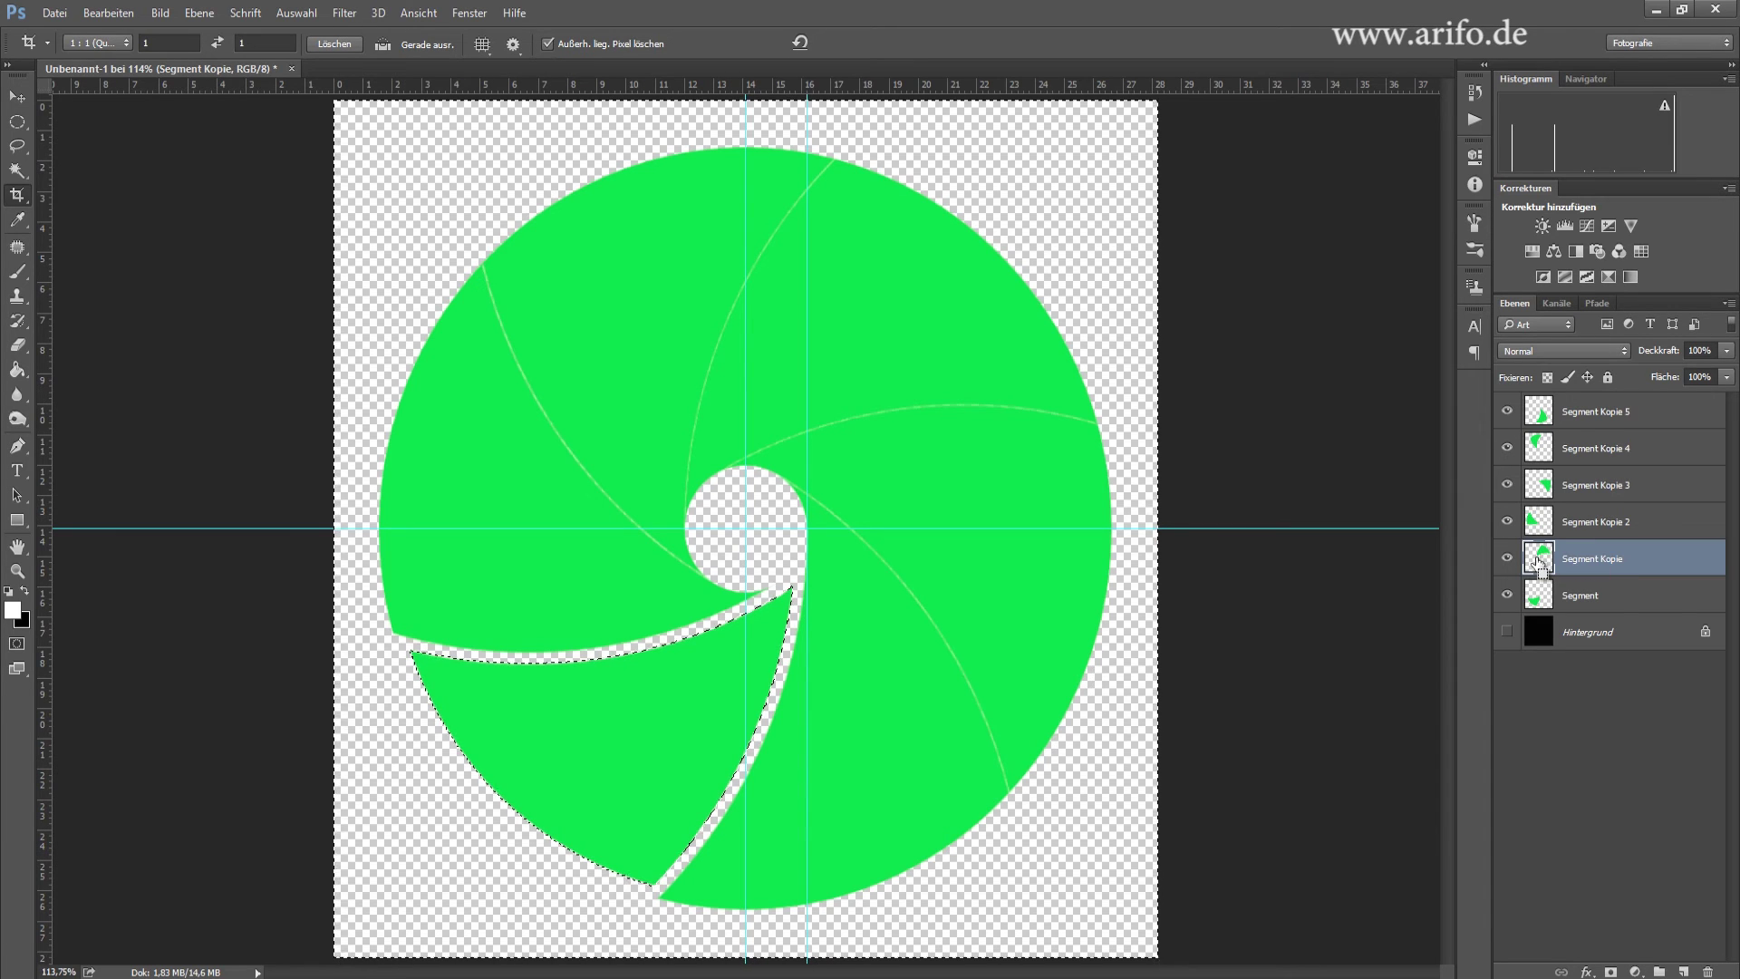
- Shrink the Segment Kopie top blade by 10 px and delete its surroundings
{"action": "left_click", "coordinate": [1543, 564], "text": "ctrl"}
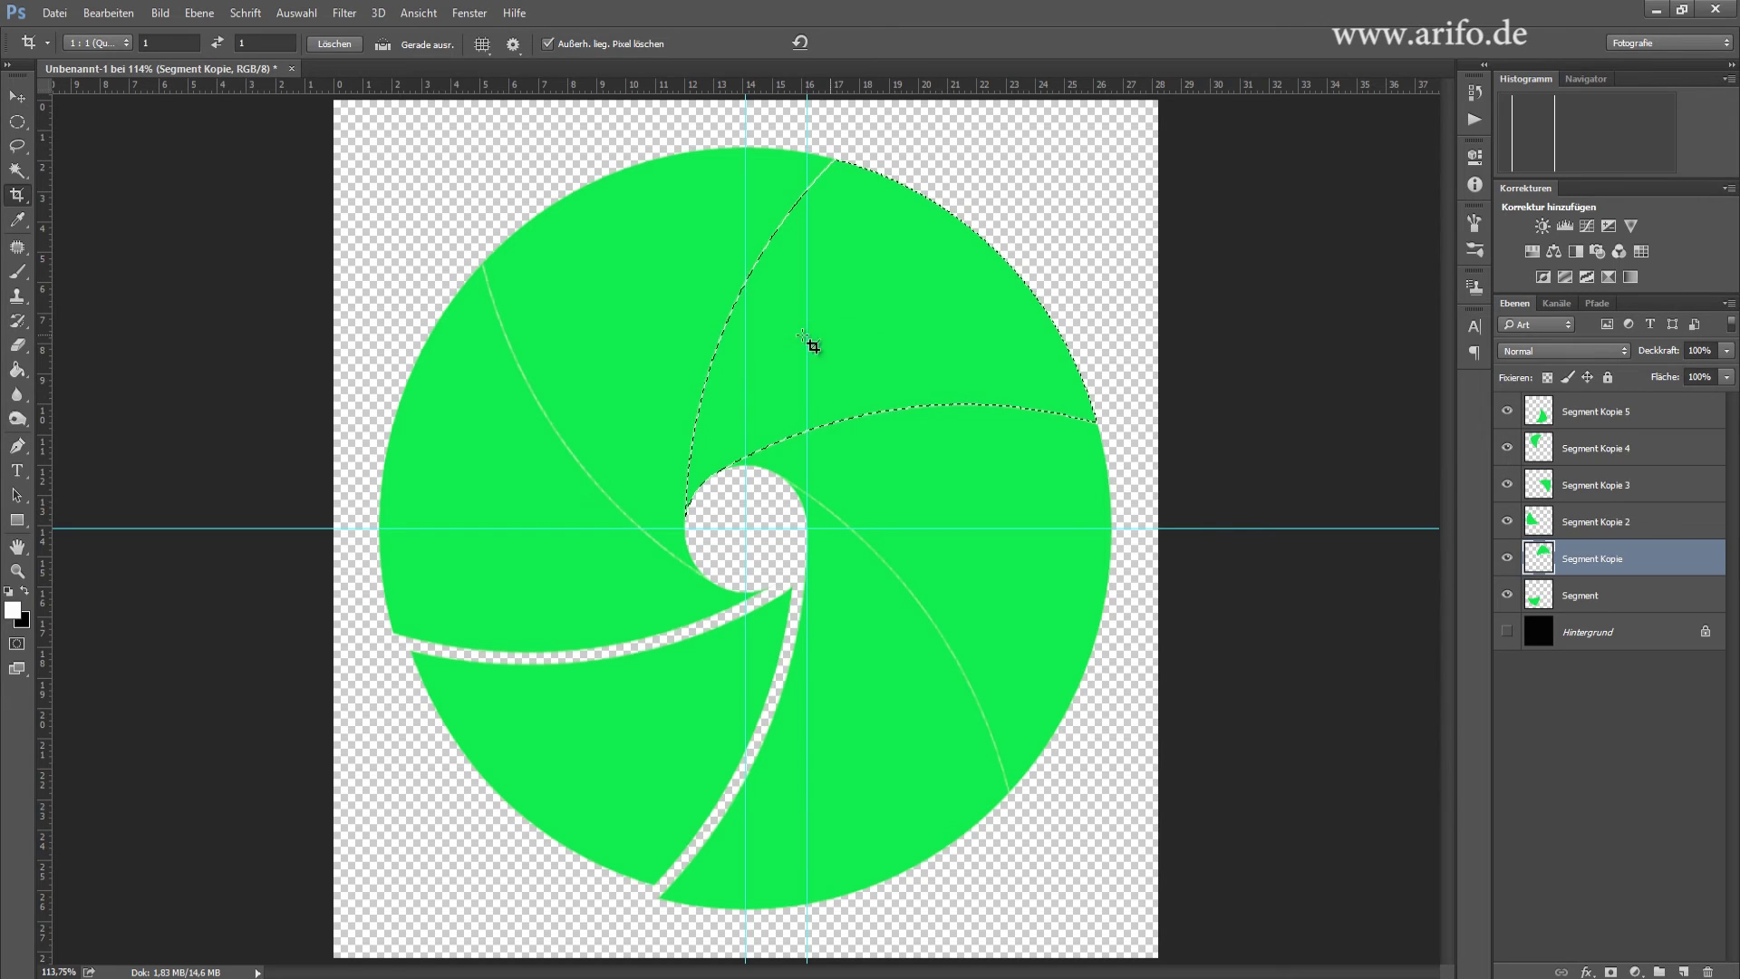
{"action": "left_click", "coordinate": [299, 18]}
{"action": "mouse_move", "coordinate": [354, 256]}
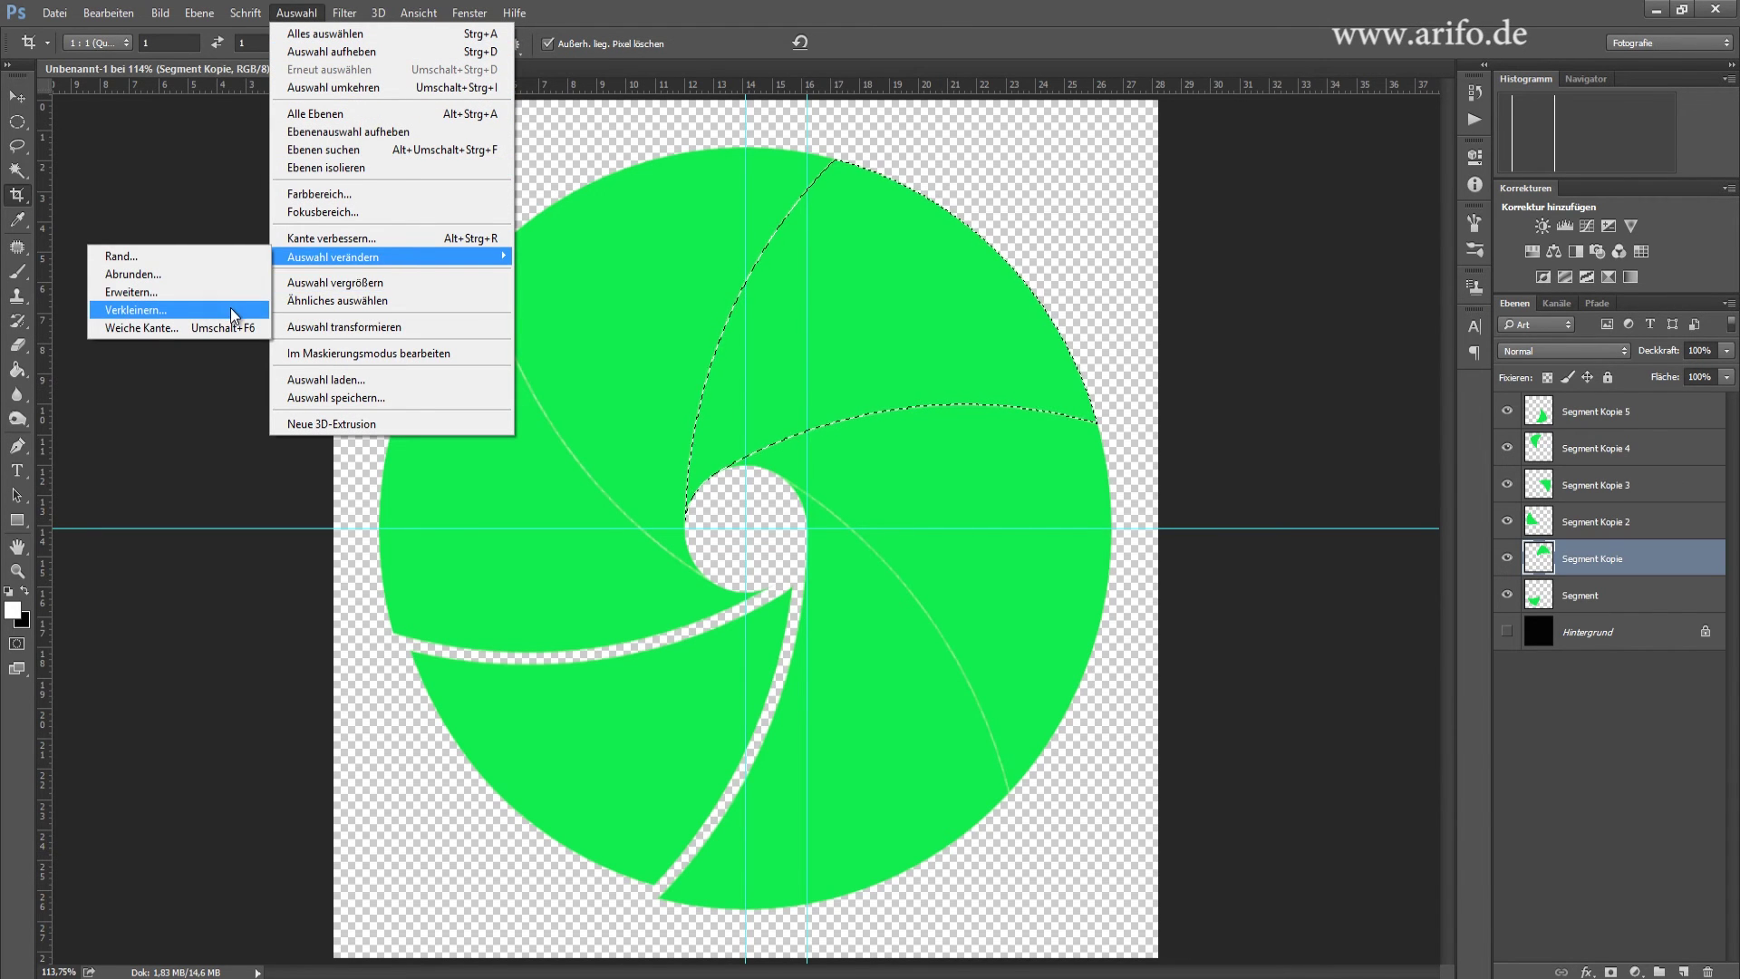
{"action": "left_click", "coordinate": [234, 310]}
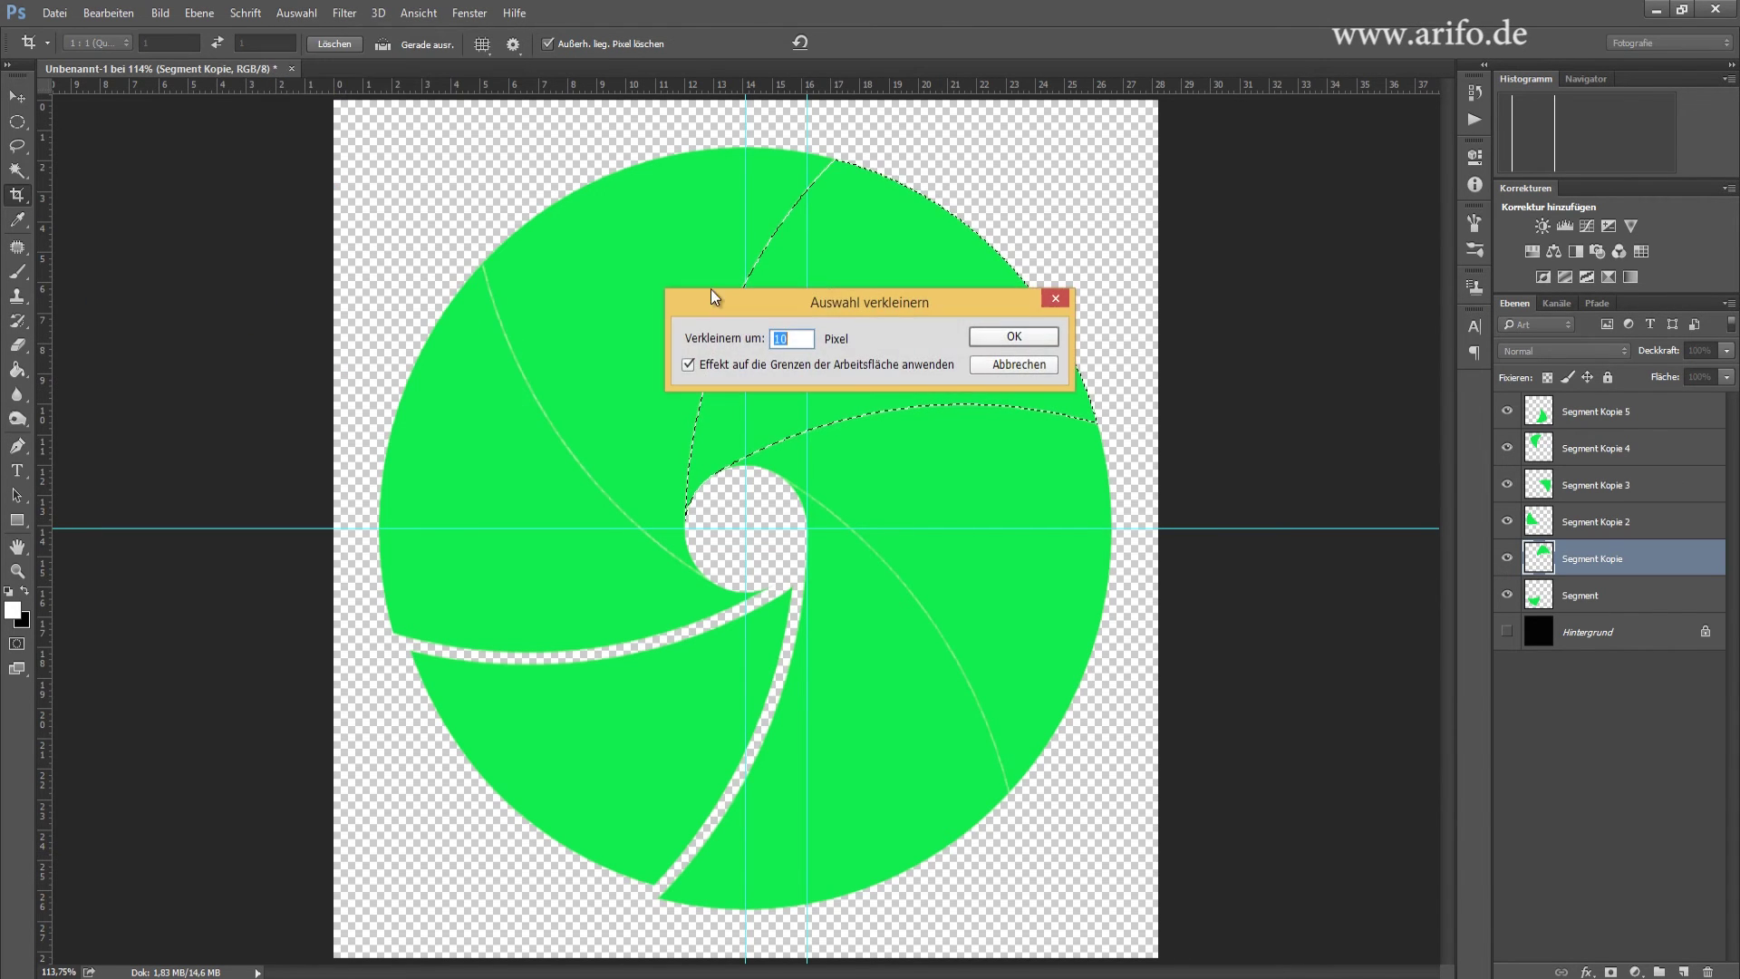
{"action": "left_click", "coordinate": [1006, 336]}
{"action": "left_click", "coordinate": [299, 13]}
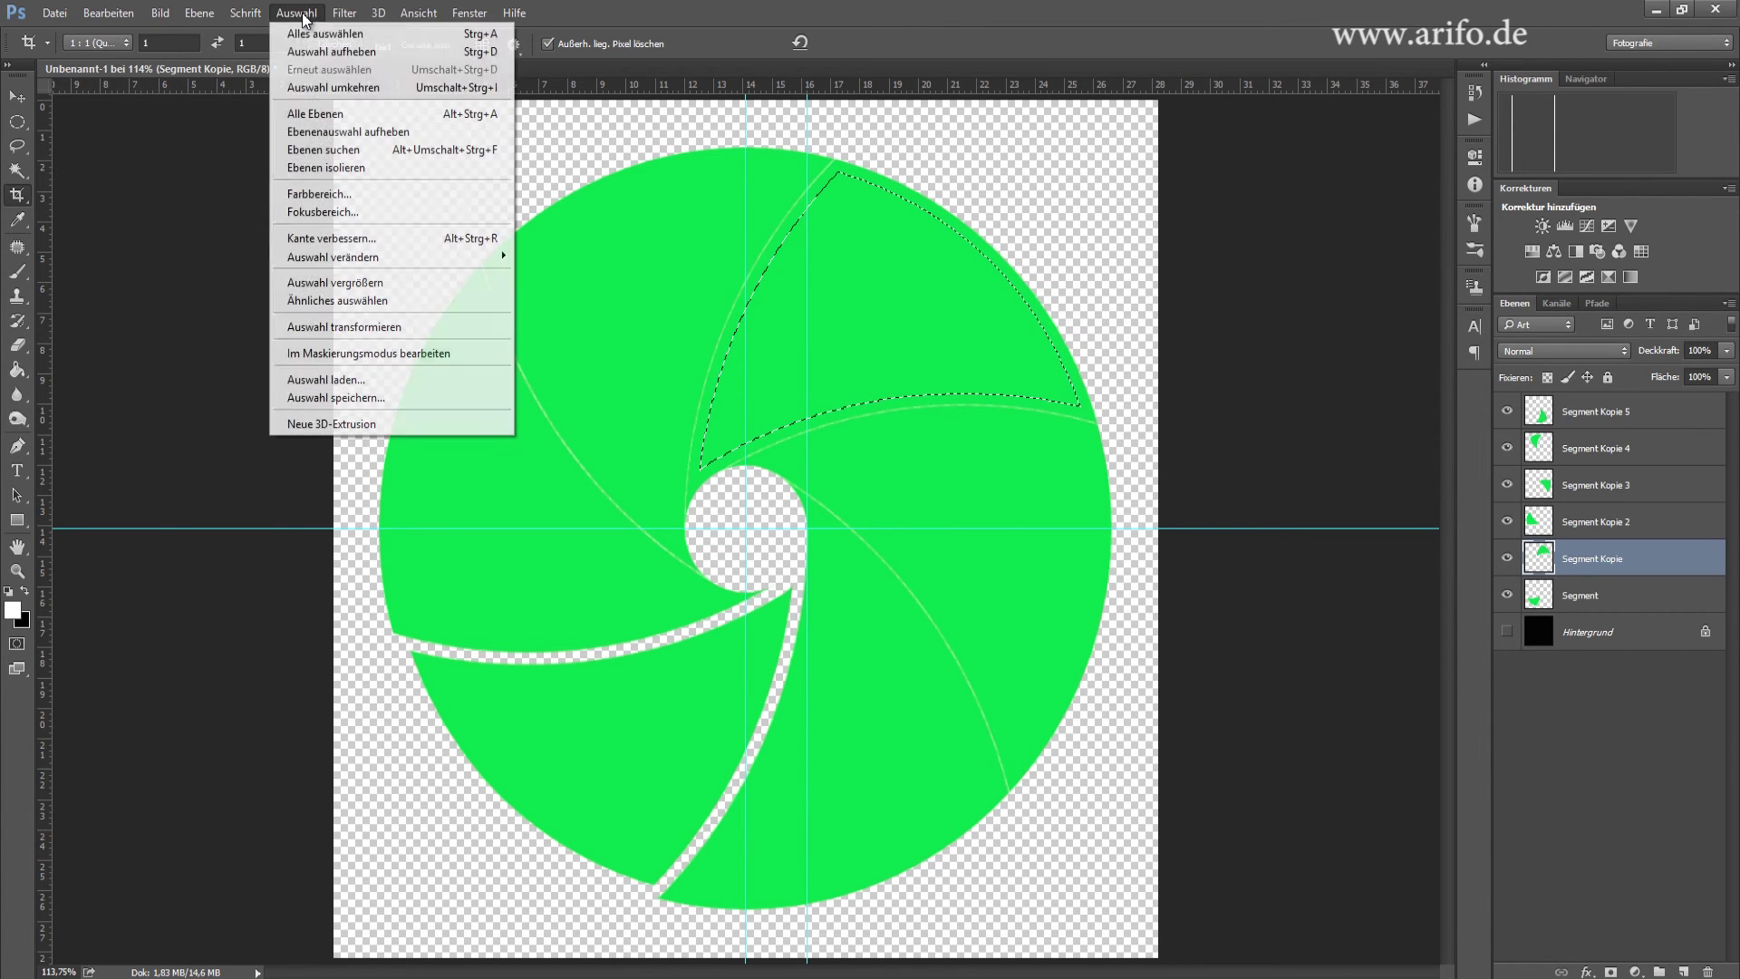
{"action": "left_click", "coordinate": [373, 87]}
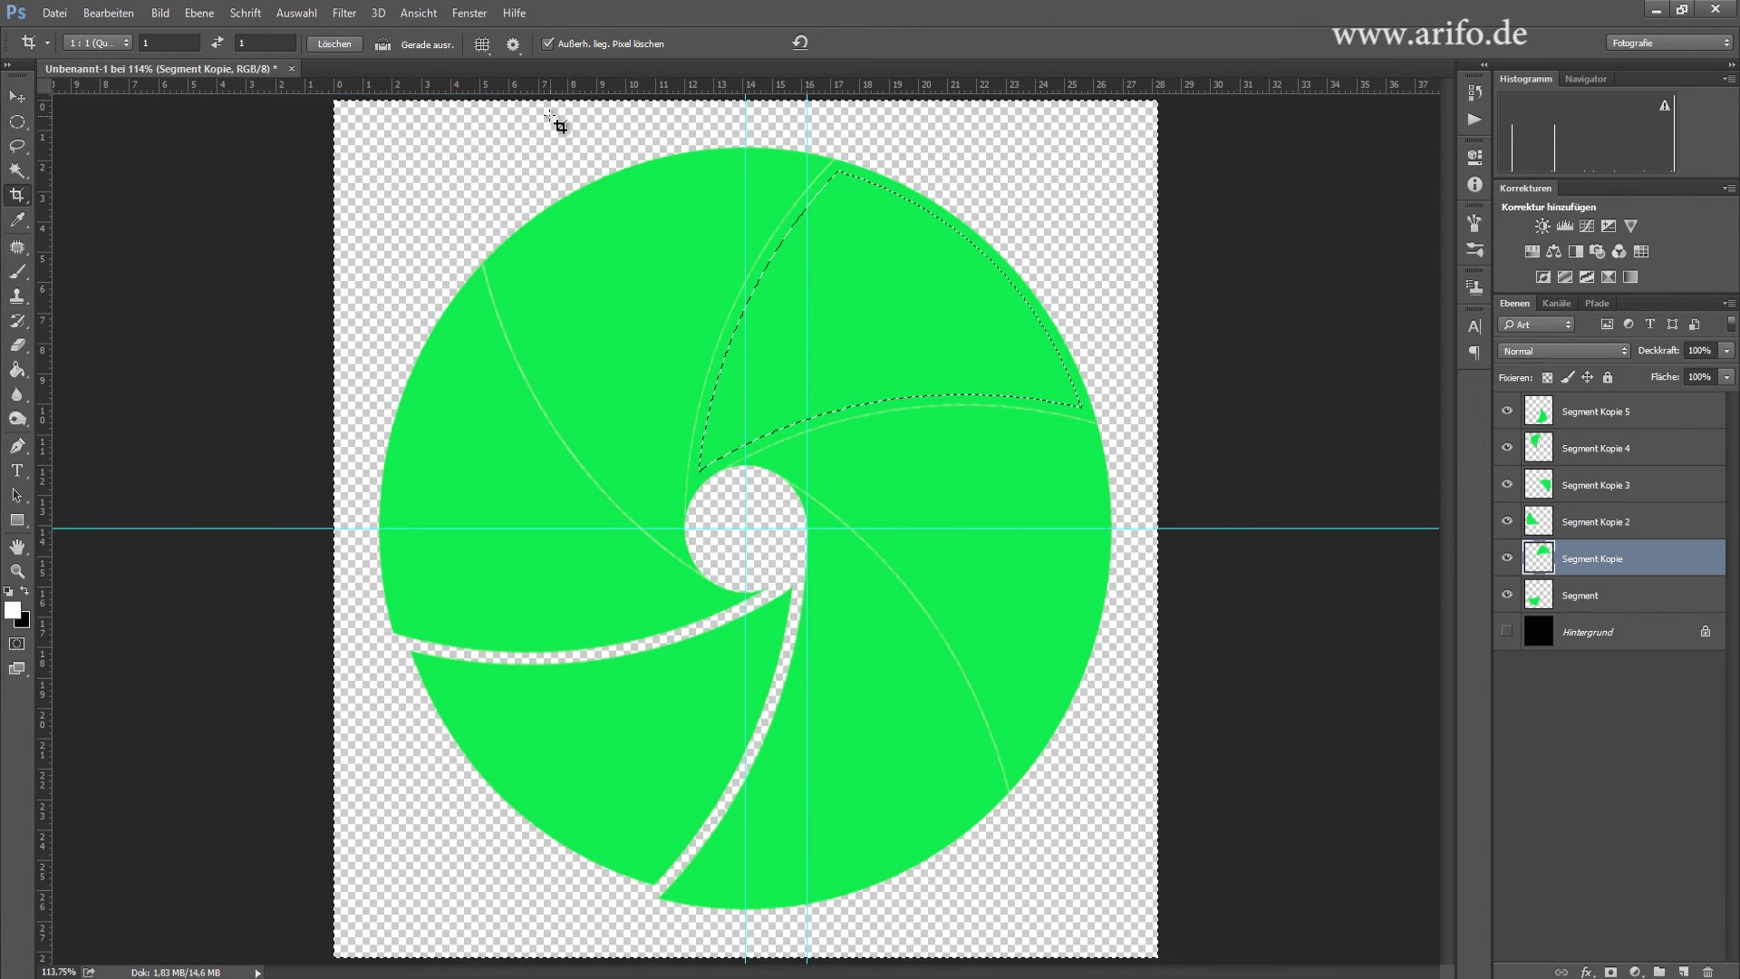
{"action": "key", "text": "Delete"}
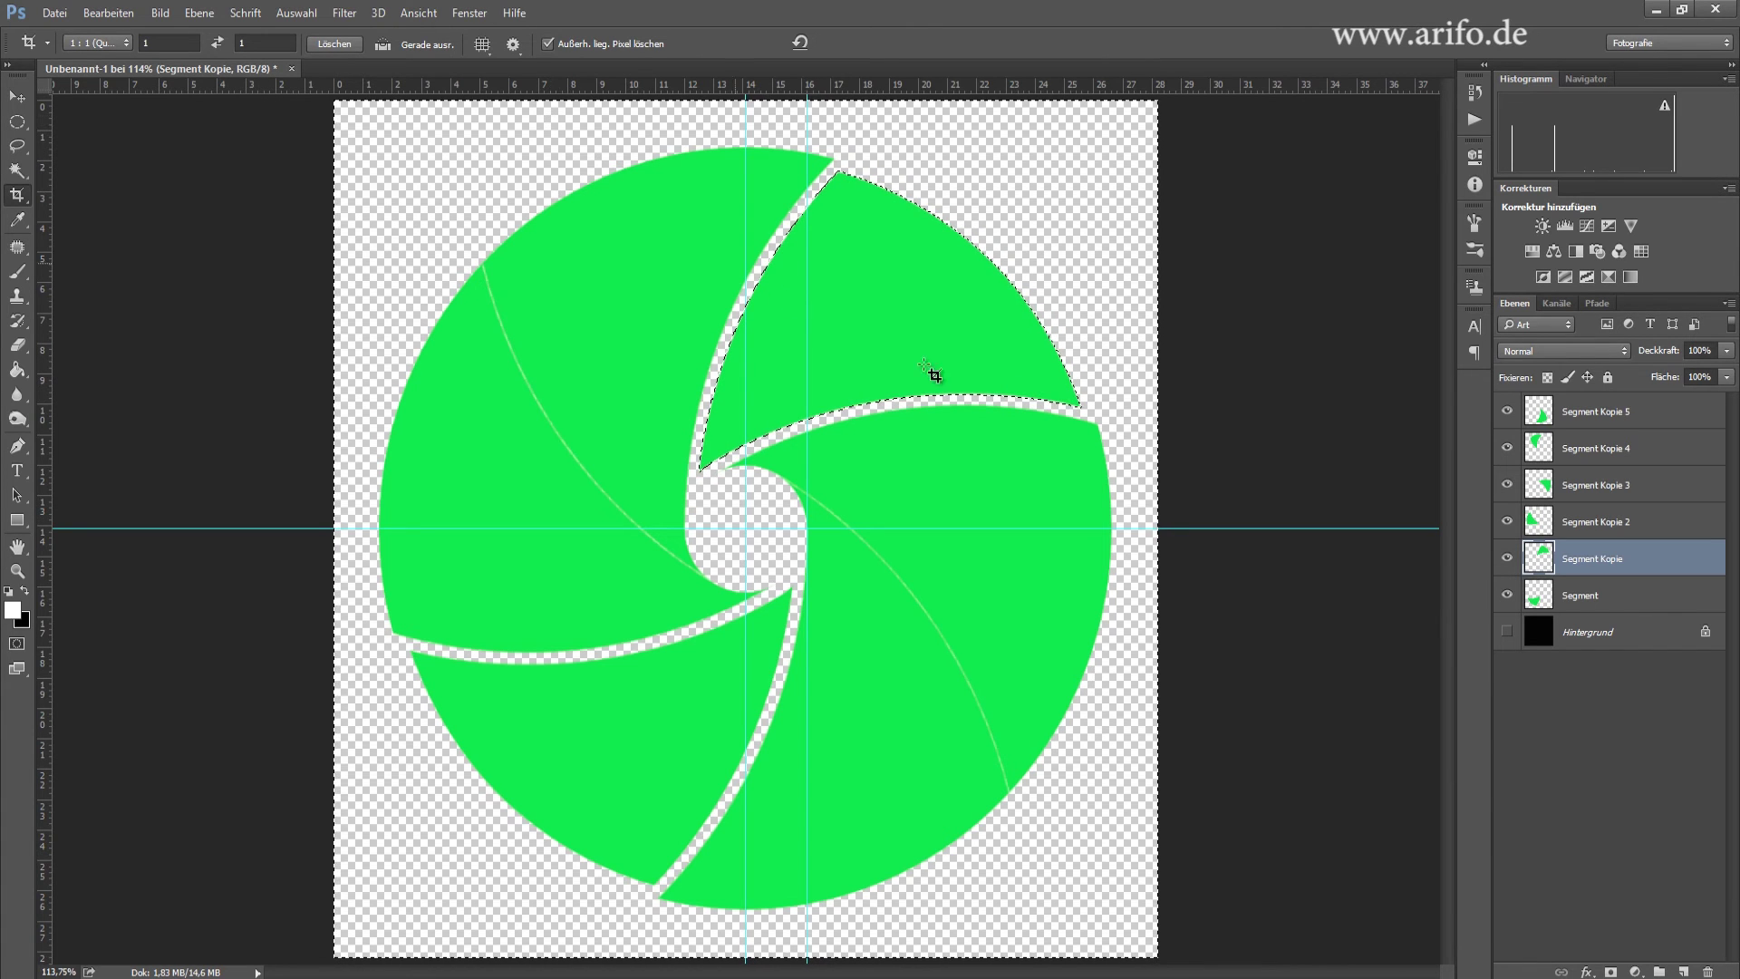
- Shrink the Segment Kopie 2 left blade by 10 px and delete its surroundings
{"action": "left_click", "coordinate": [1537, 523]}
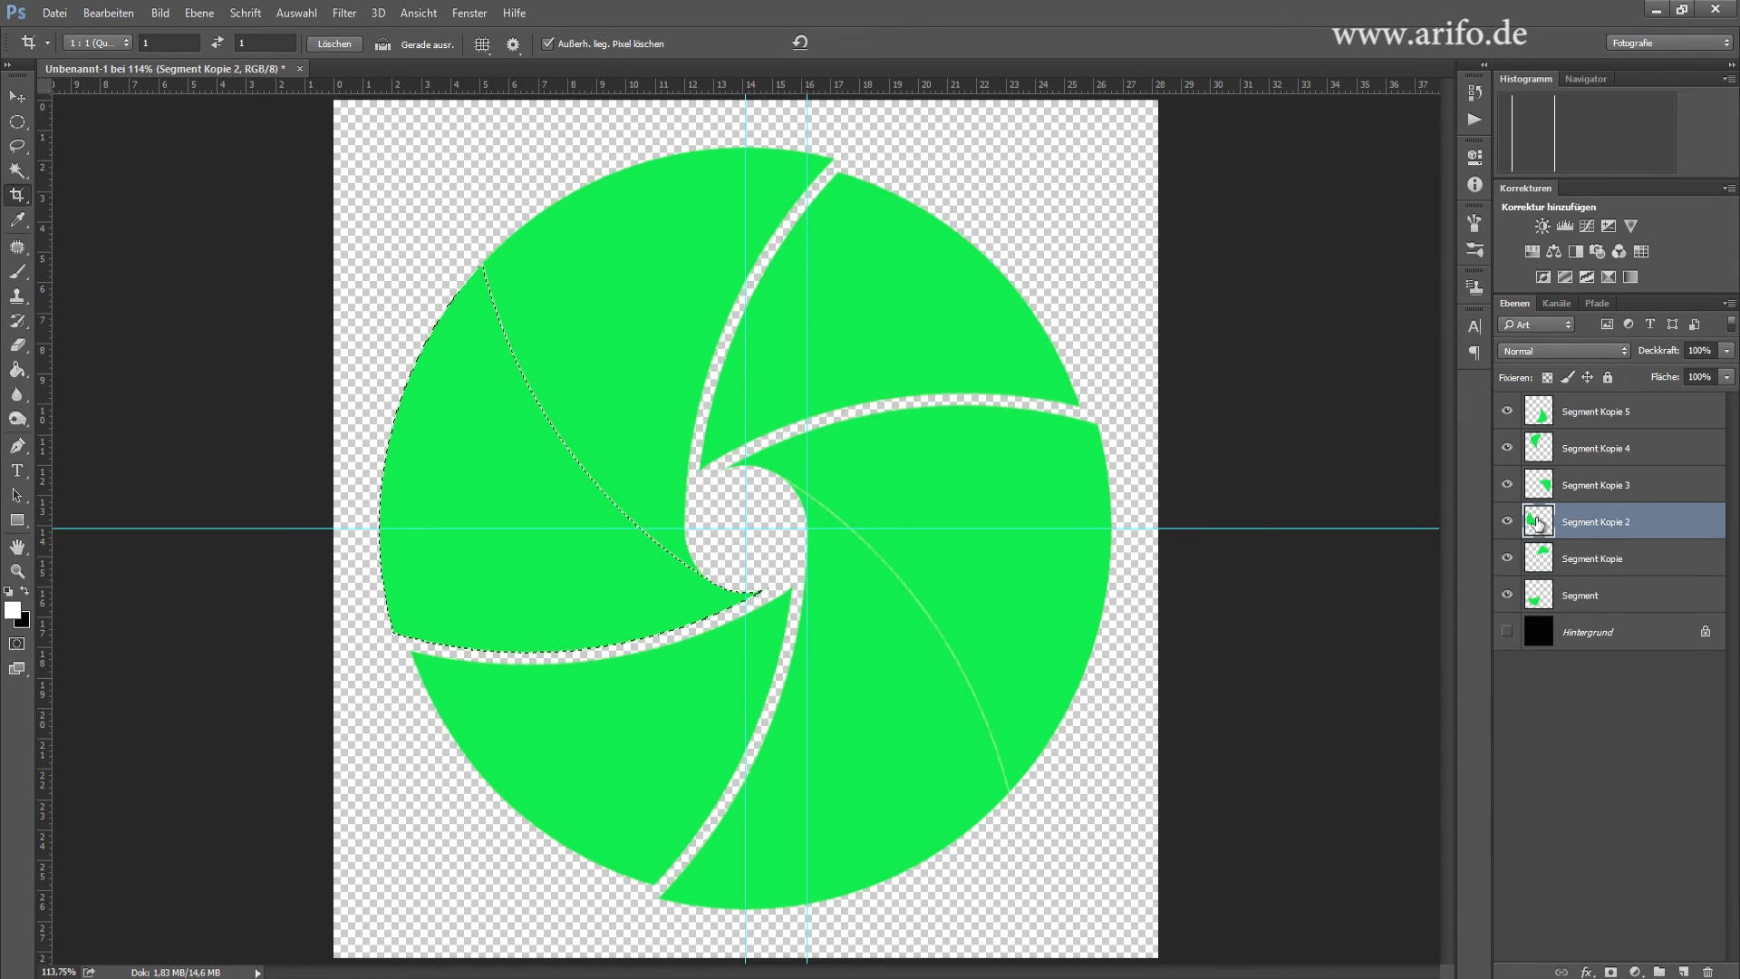
{"action": "left_click", "coordinate": [297, 13]}
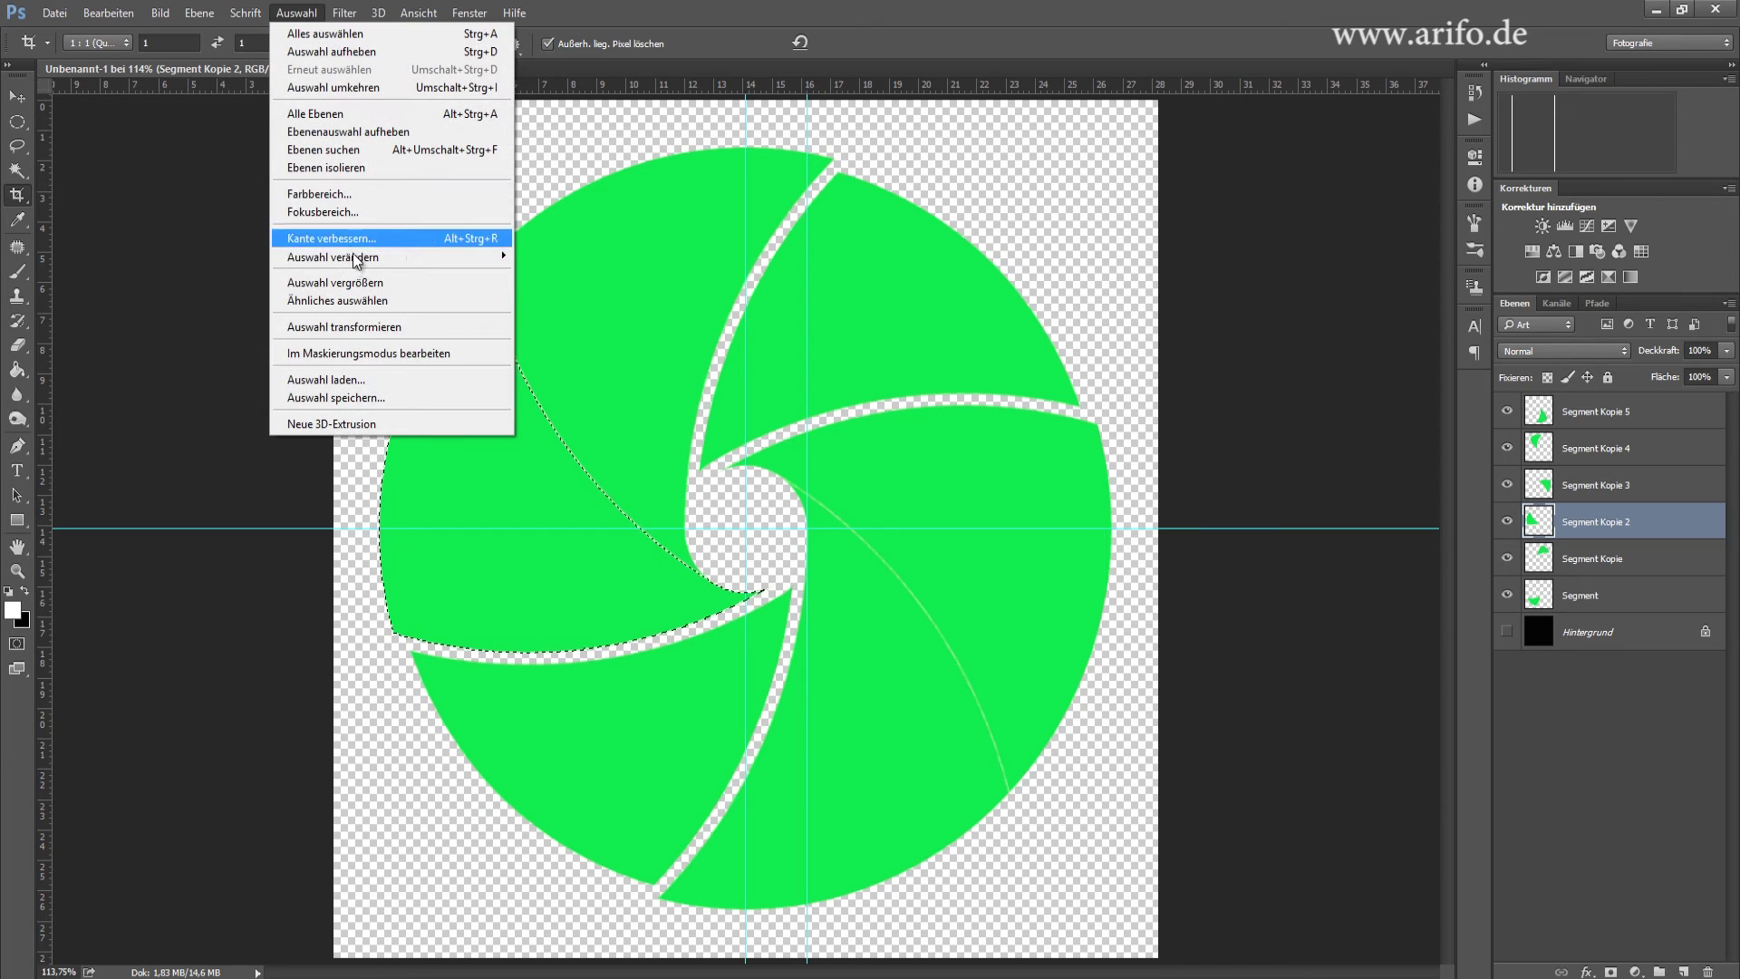
{"action": "mouse_move", "coordinate": [334, 256]}
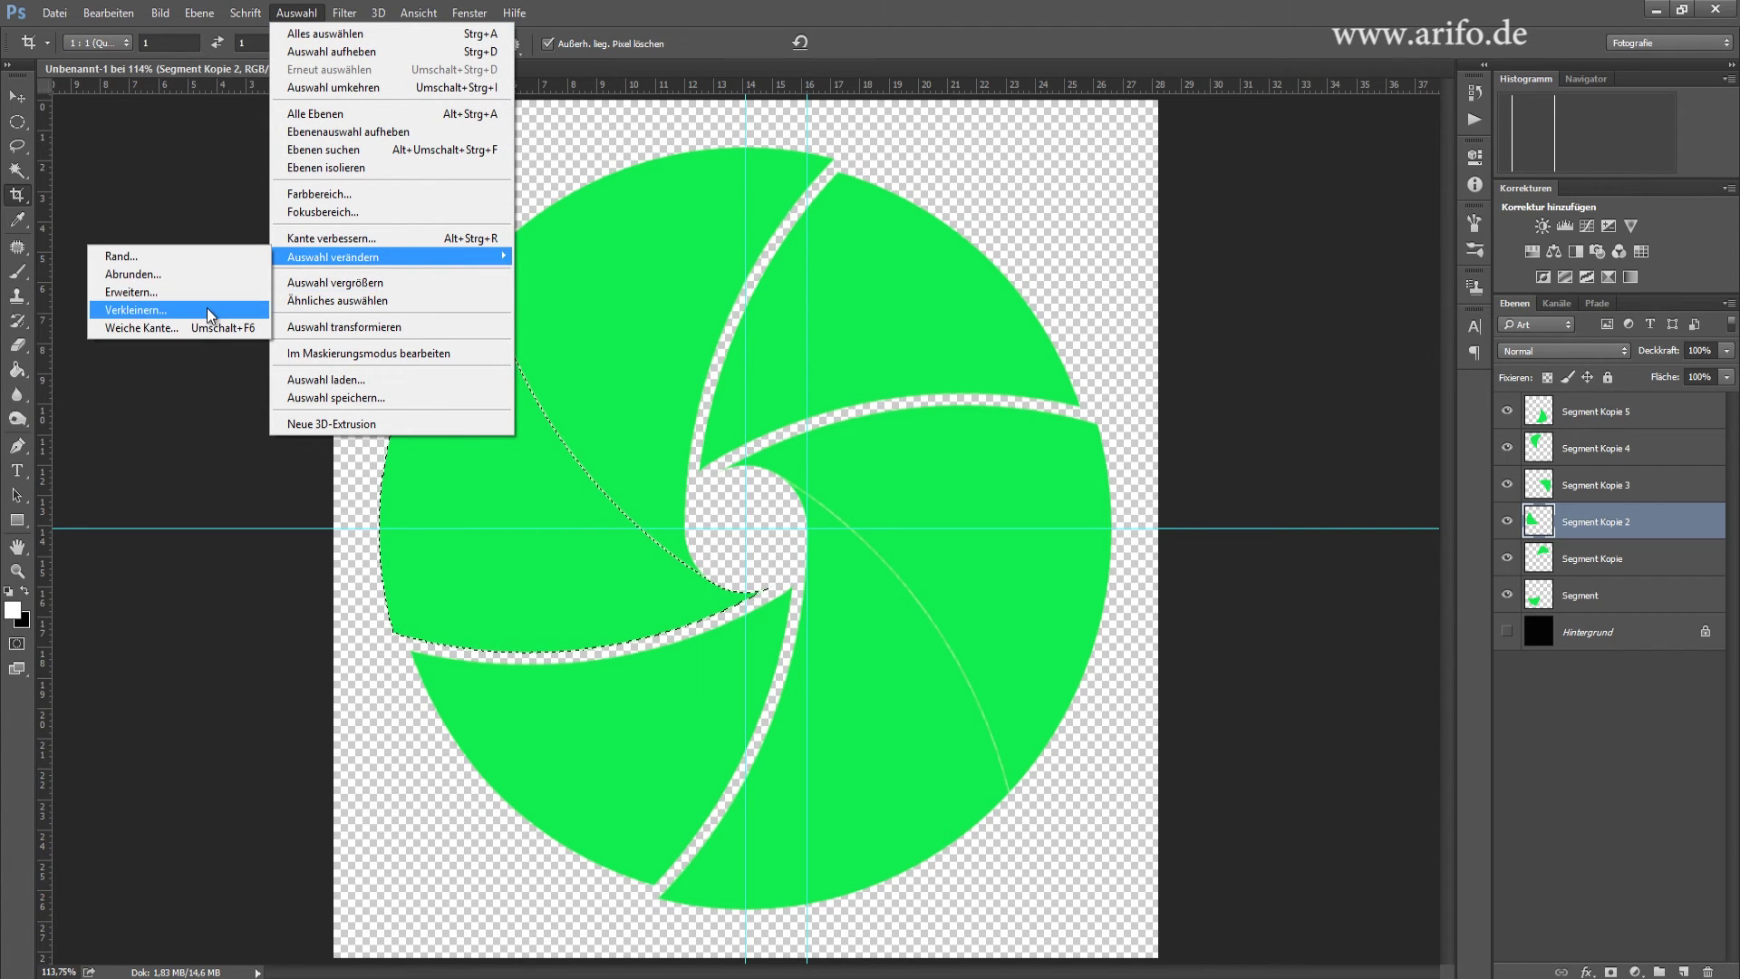
{"action": "left_click", "coordinate": [136, 309]}
{"action": "type", "text": "10"}
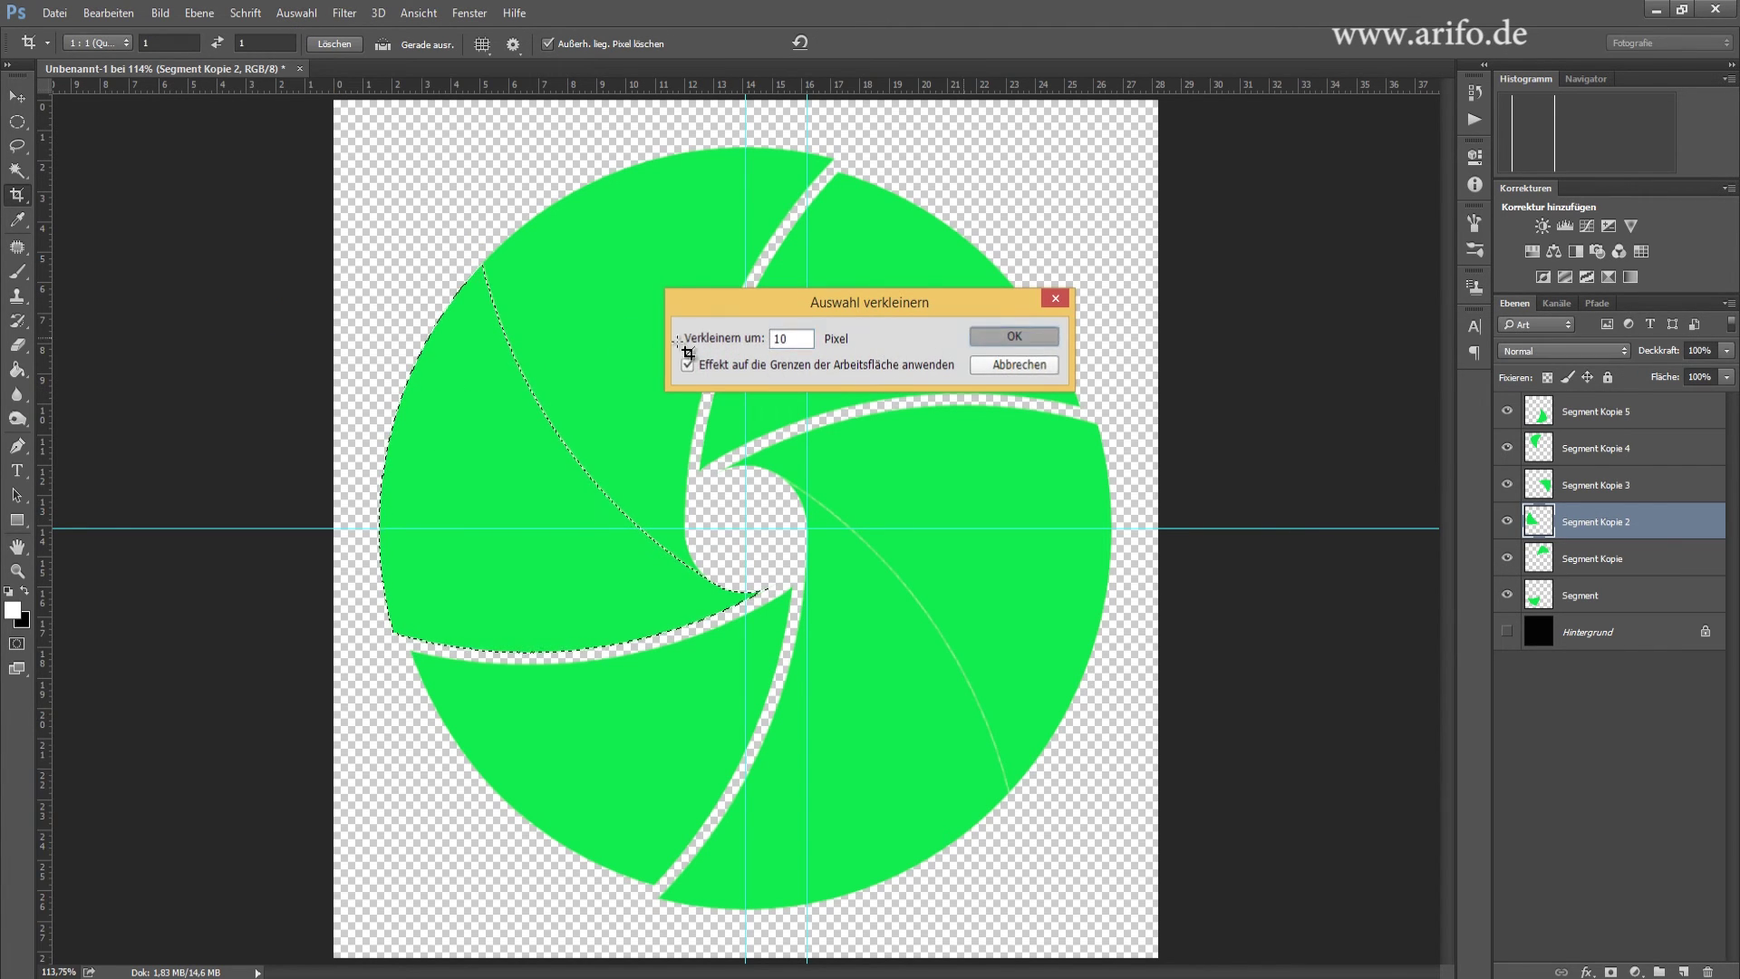
{"action": "key", "text": "Return"}
{"action": "left_click", "coordinate": [297, 15]}
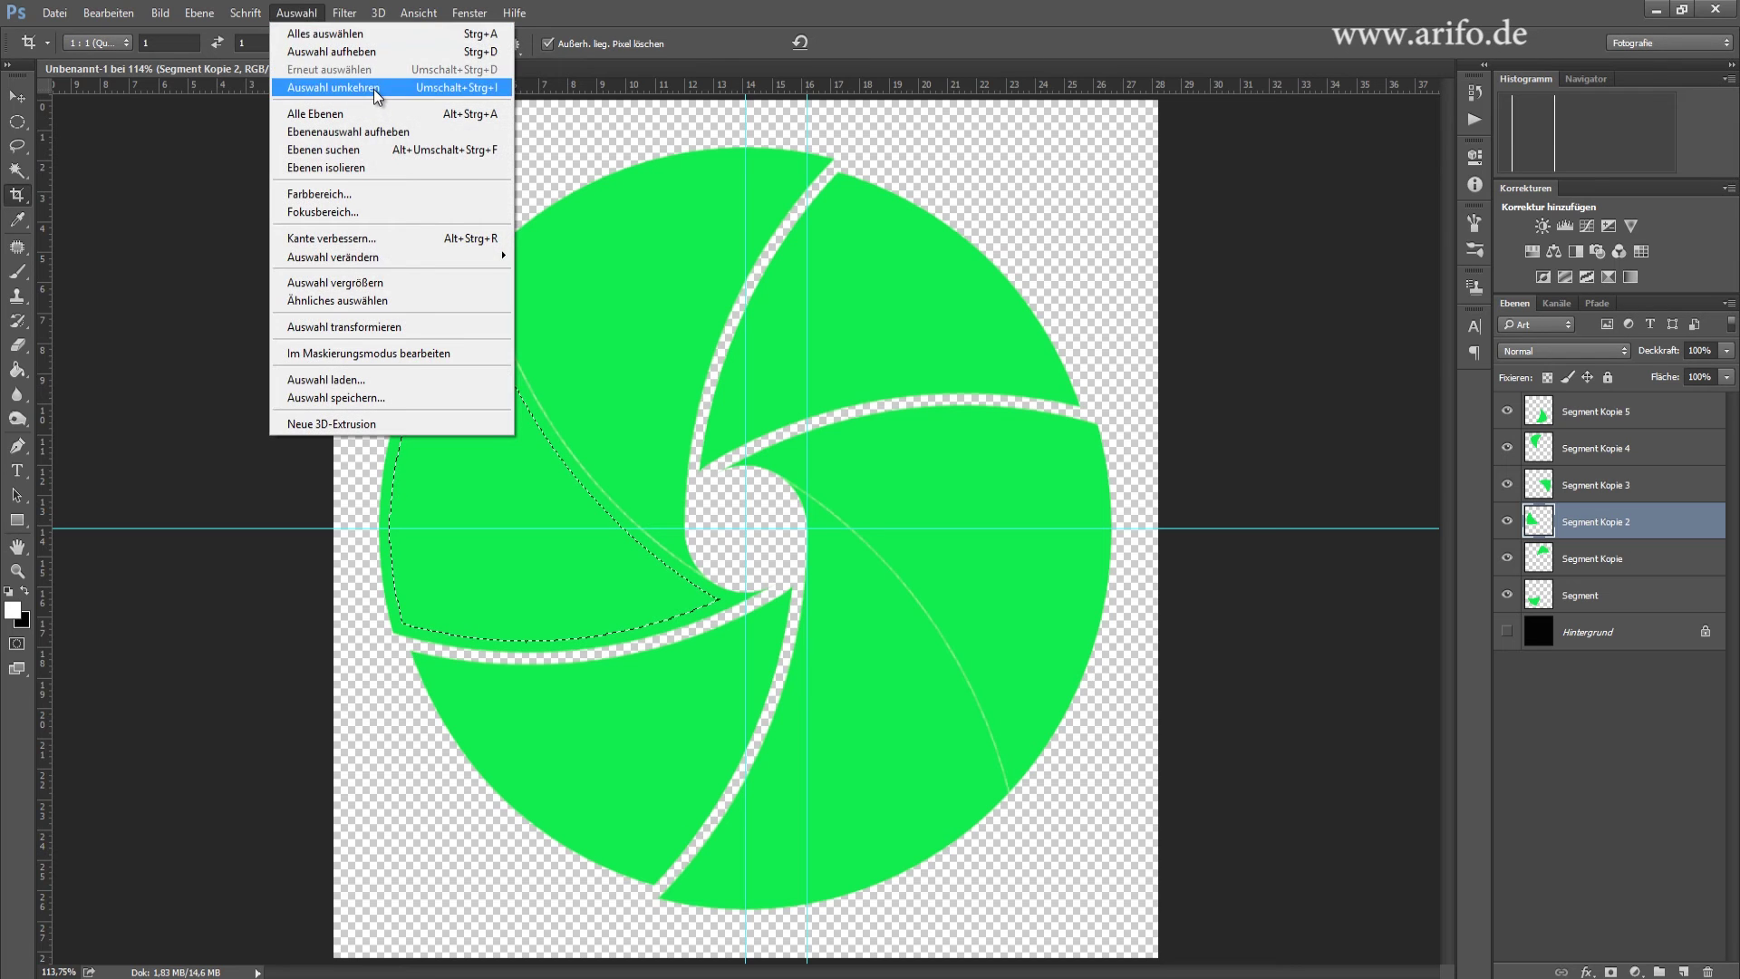
{"action": "left_click", "coordinate": [373, 89]}
{"action": "key", "text": "Delete"}
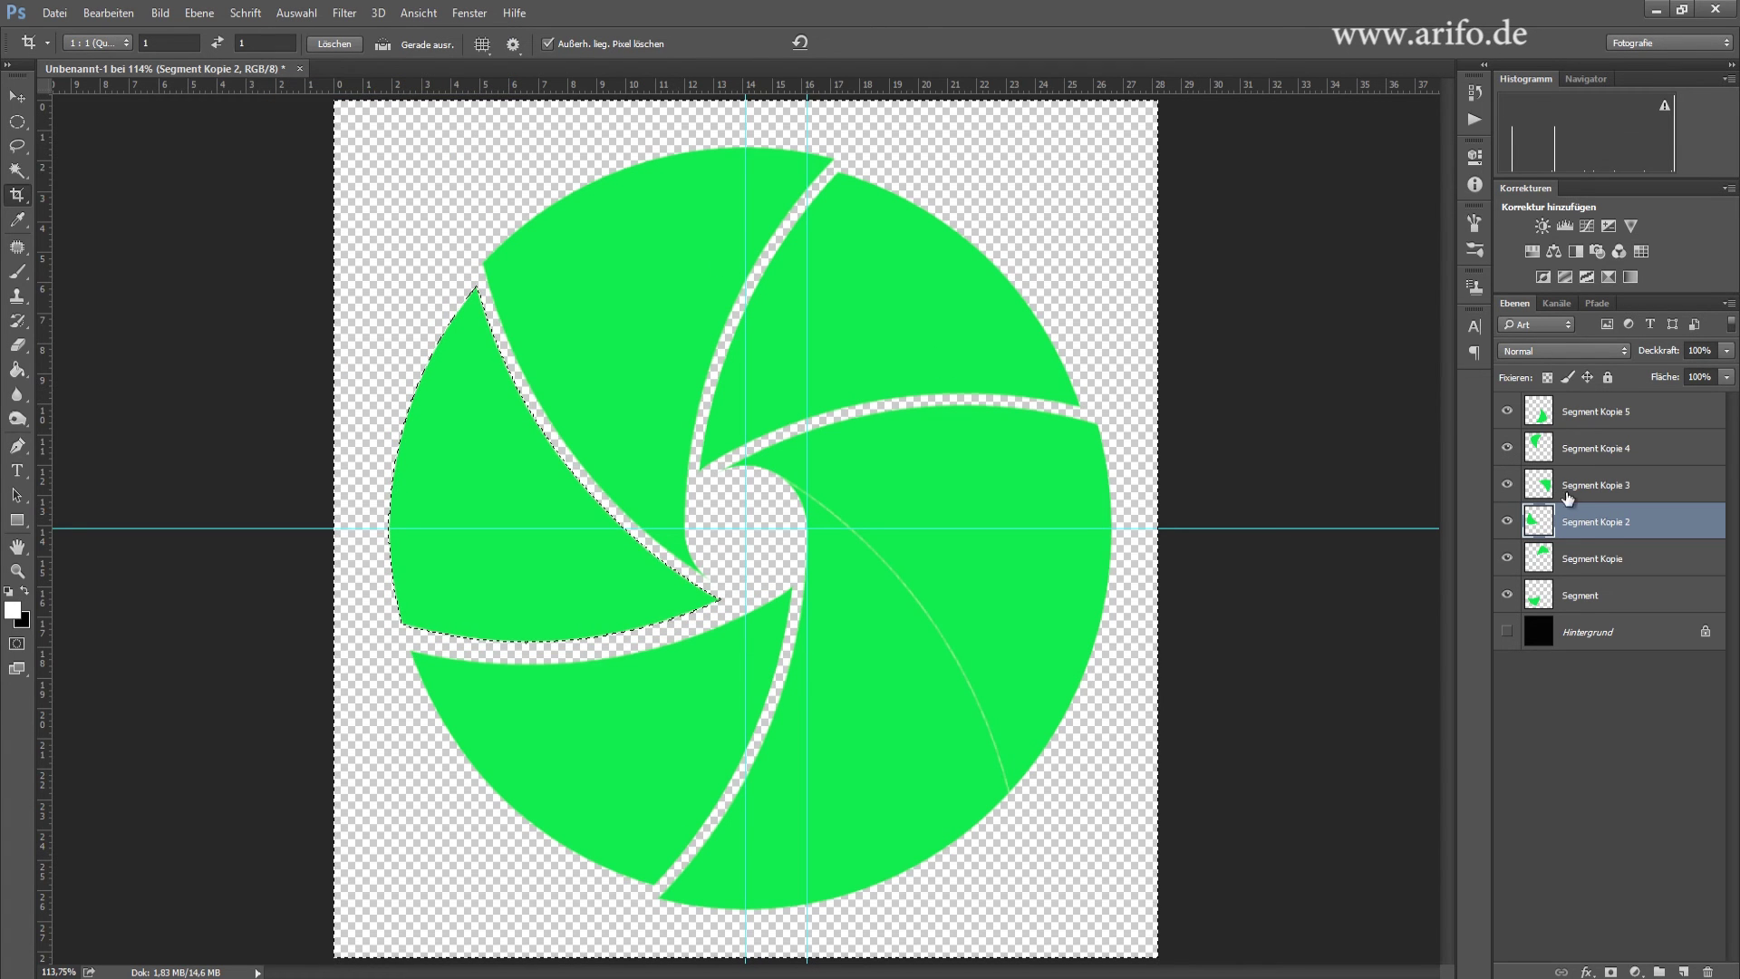
- Shrink the Segment Kopie 3 right blade by 10 px and delete its surroundings
{"action": "left_click", "coordinate": [1543, 490]}
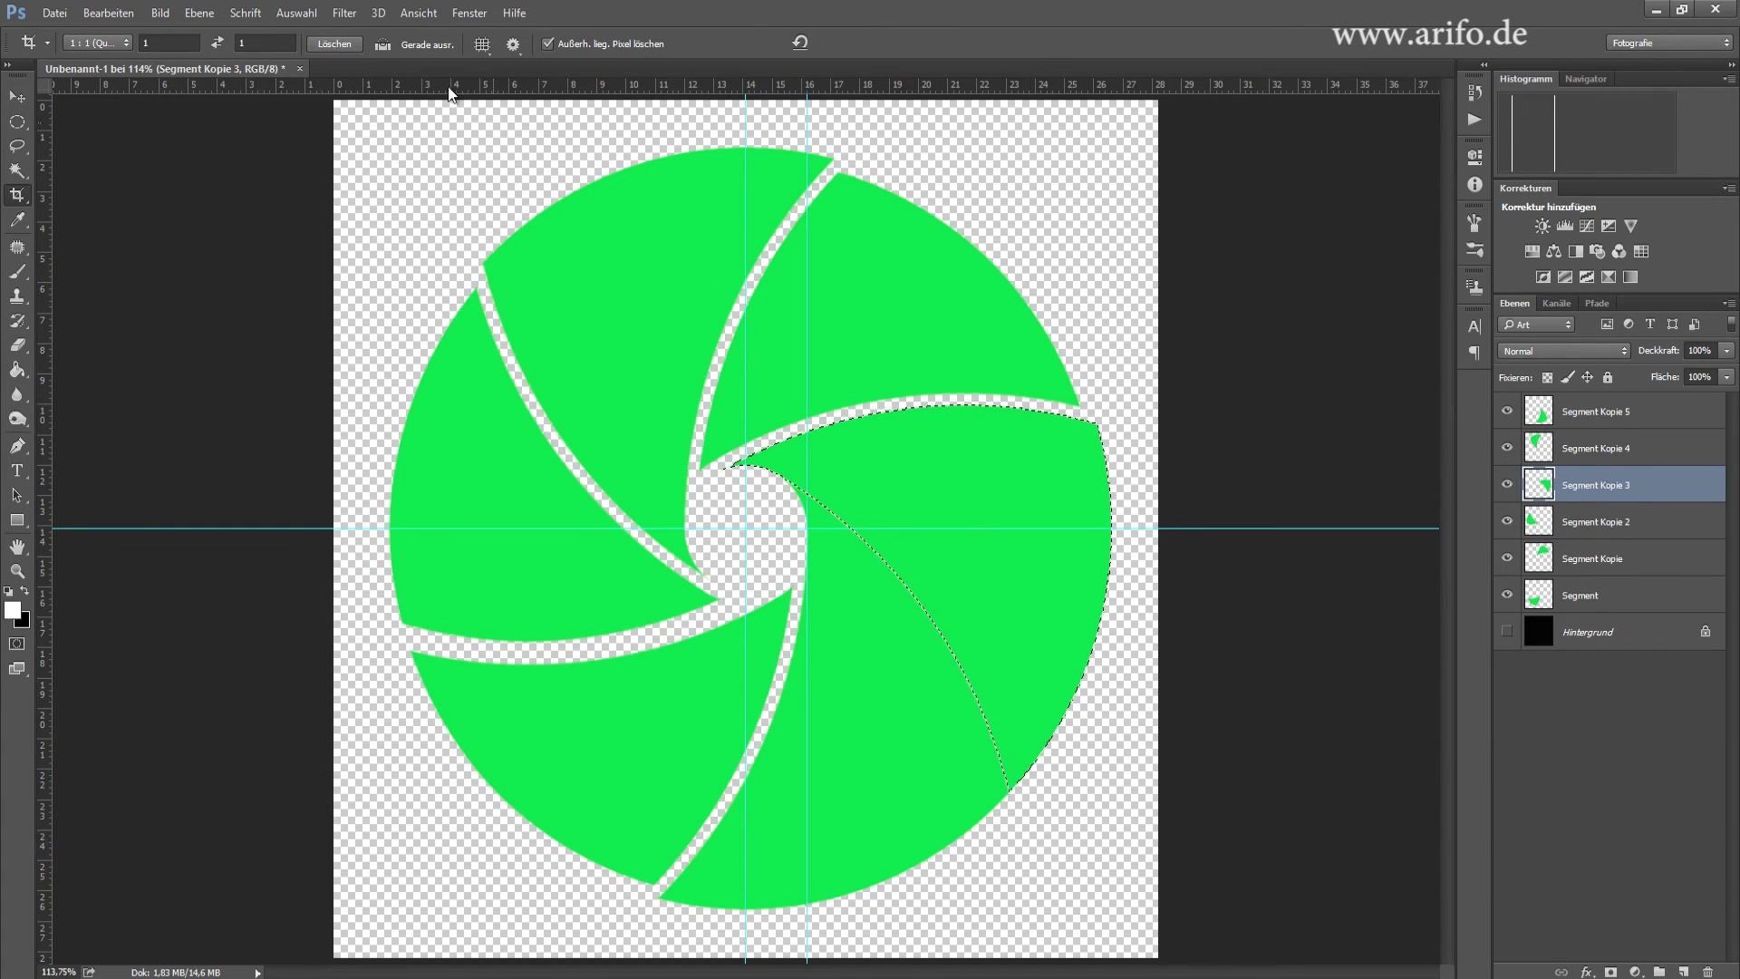
{"action": "left_click", "coordinate": [296, 12]}
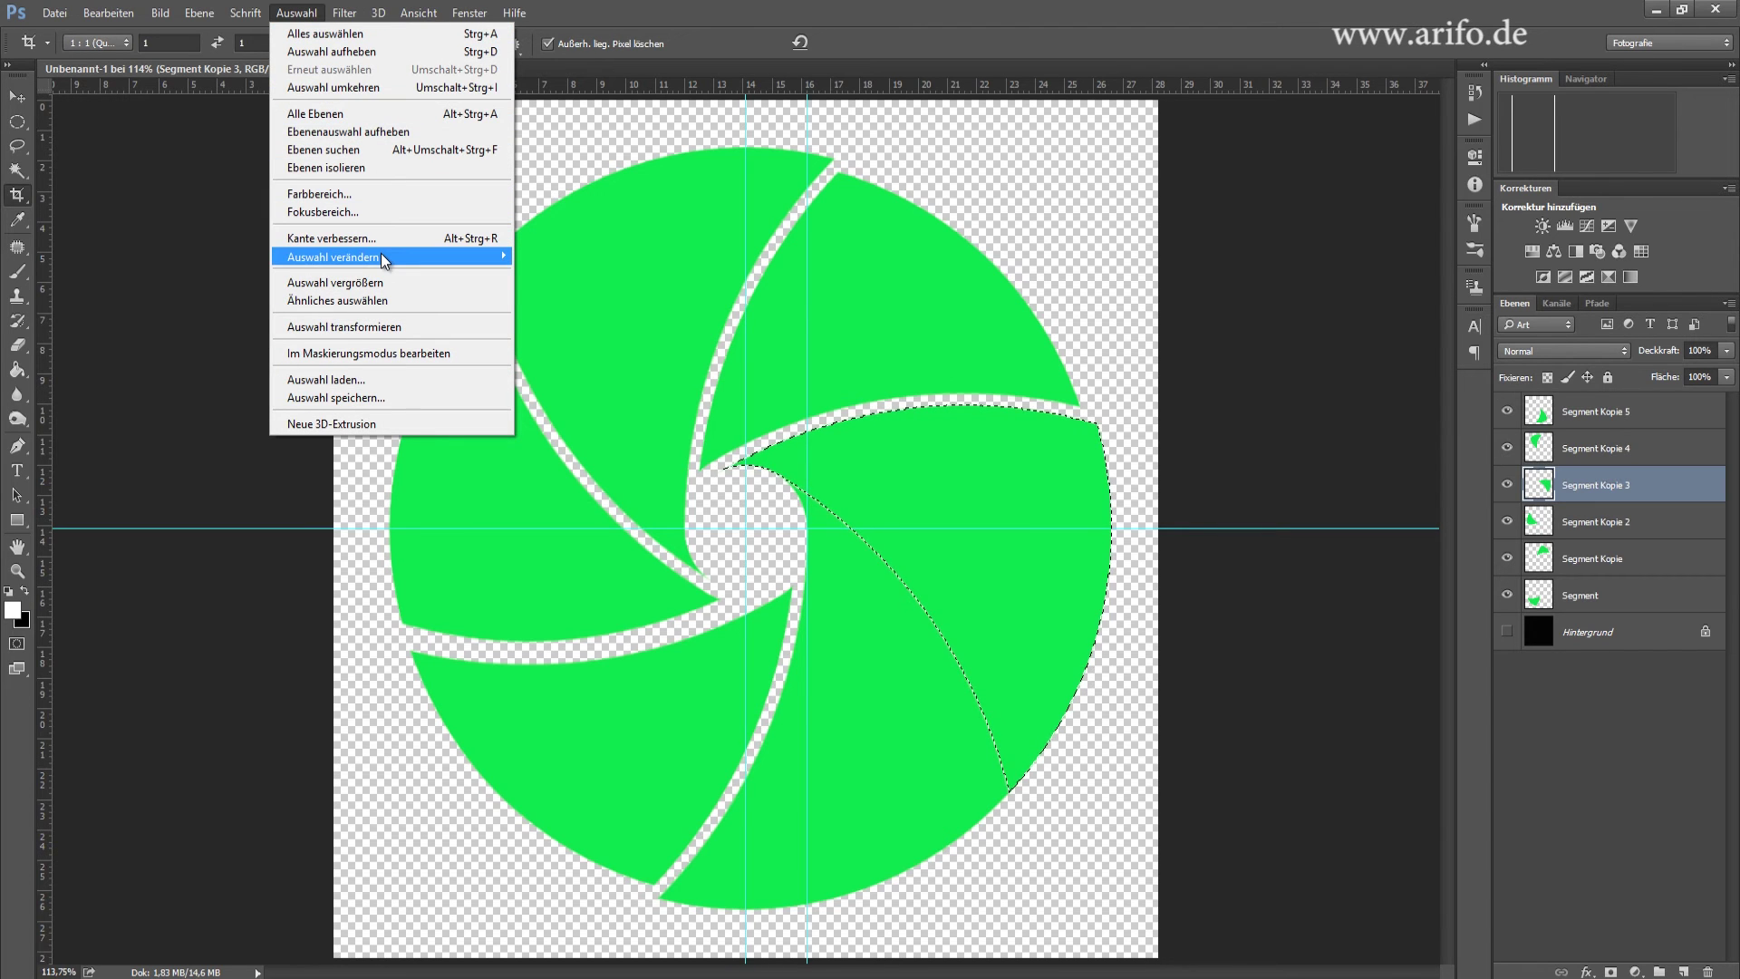
{"action": "mouse_move", "coordinate": [333, 258]}
{"action": "left_click", "coordinate": [221, 307]}
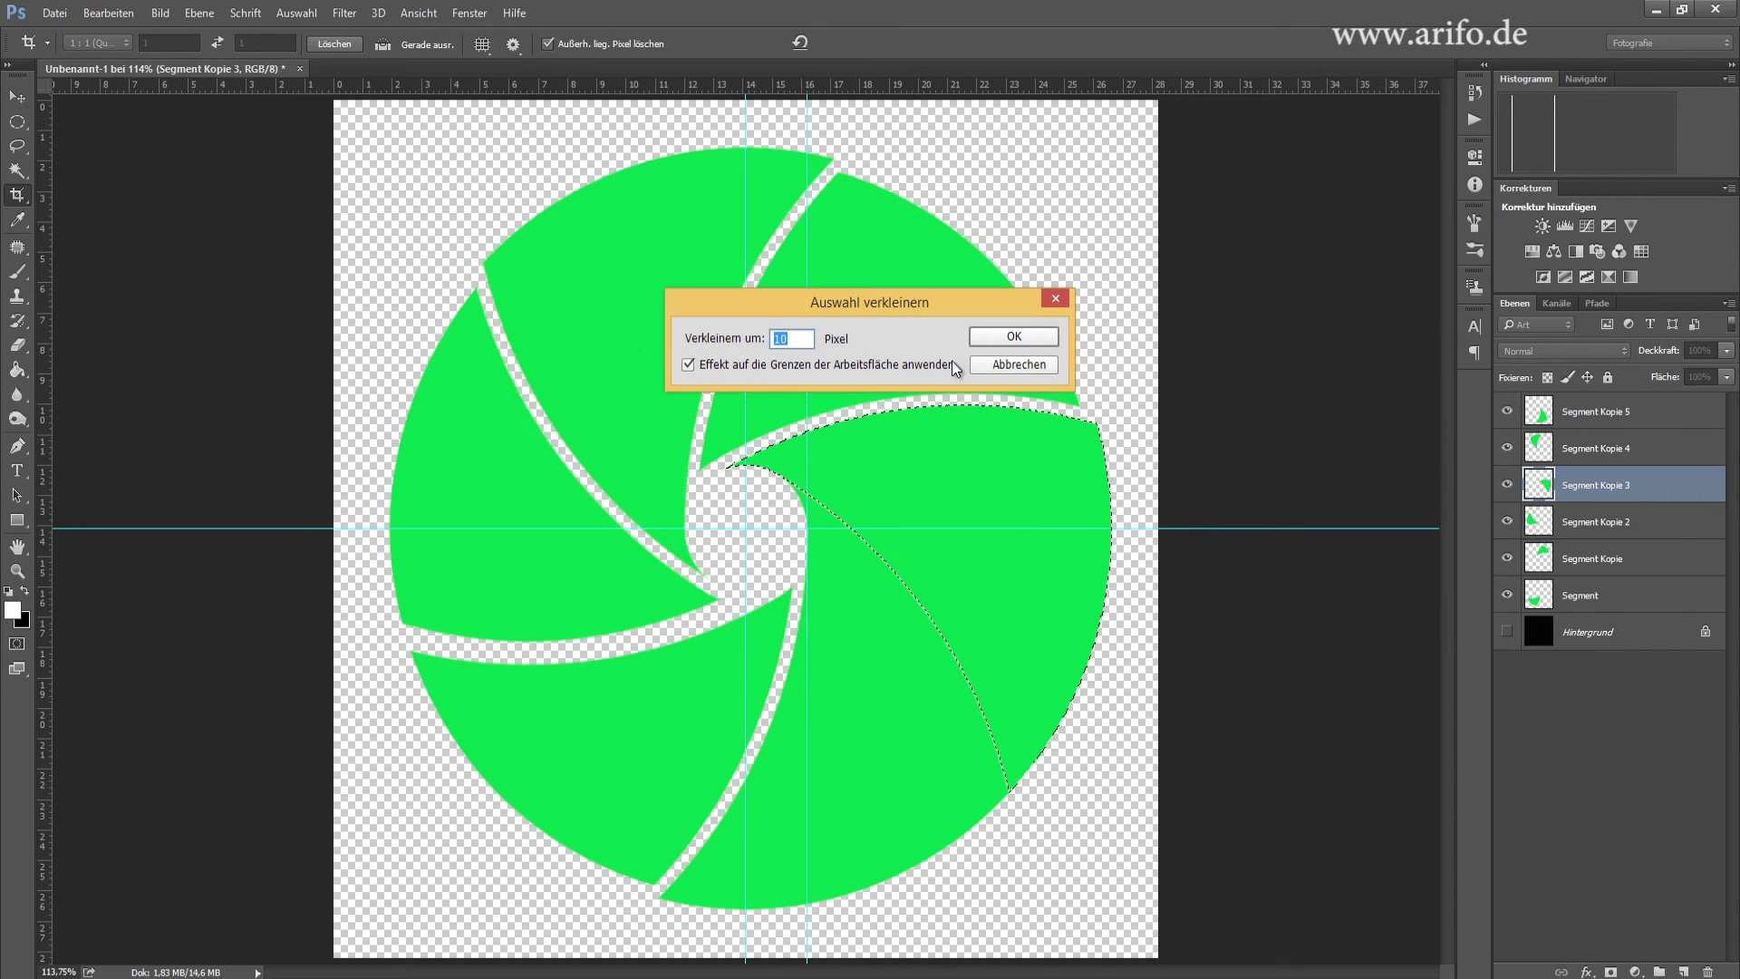
{"action": "left_click", "coordinate": [981, 339]}
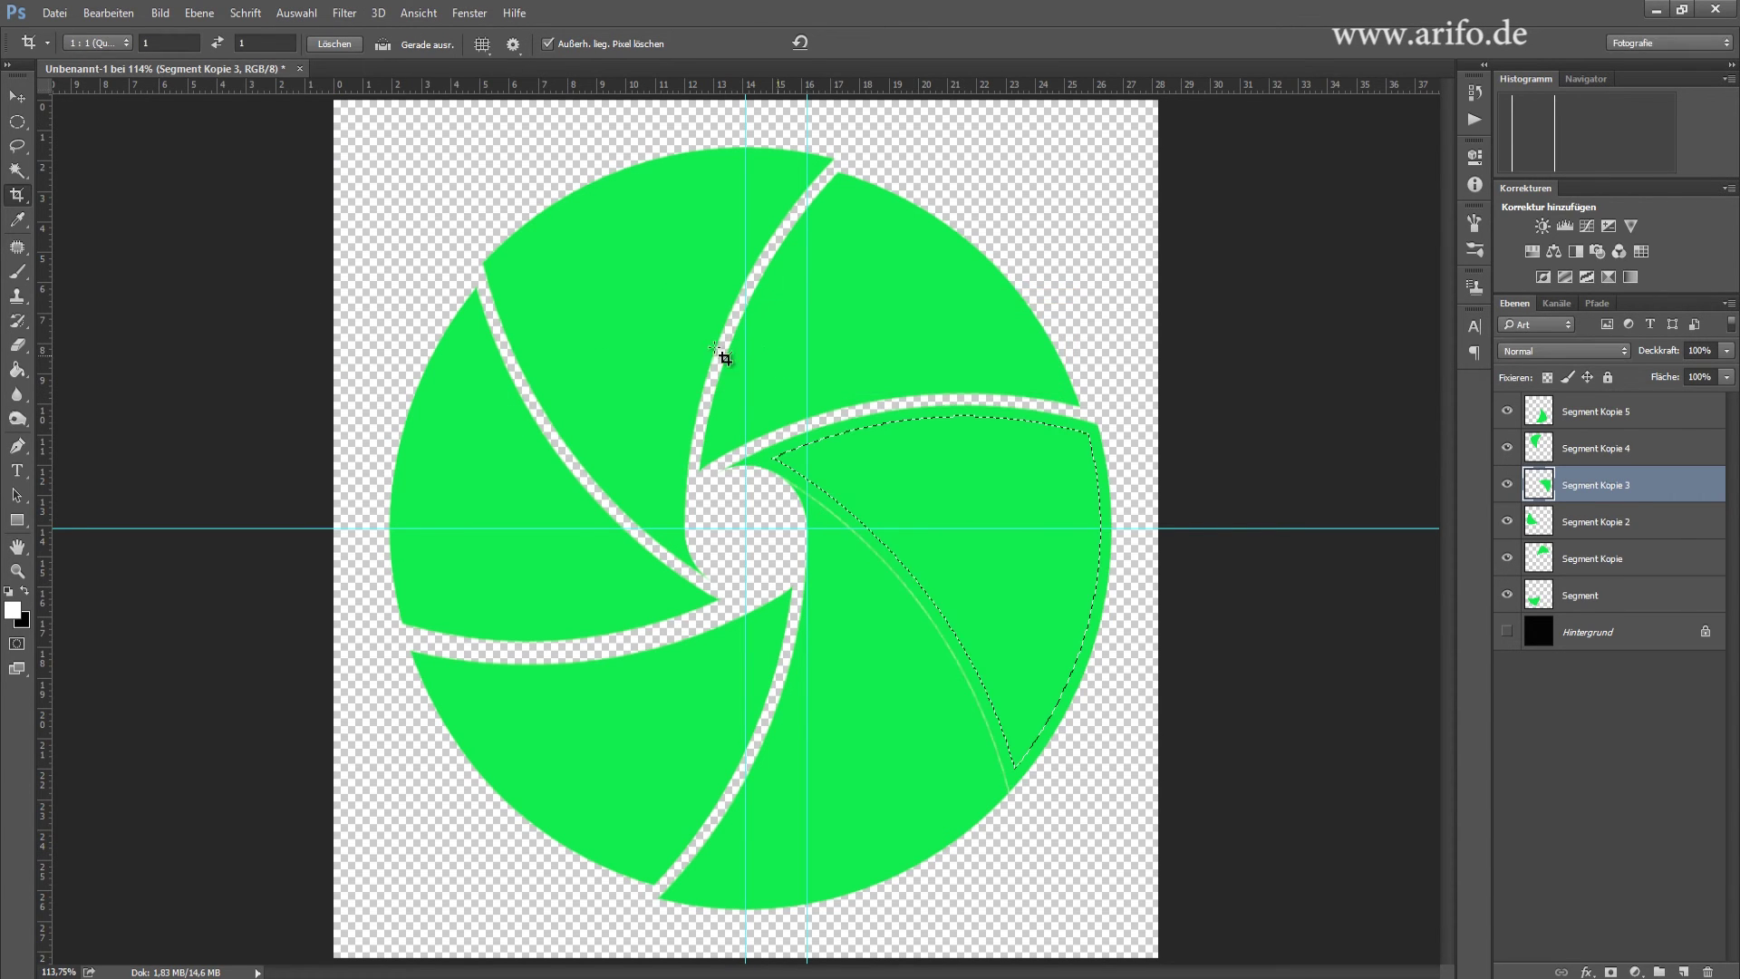
{"action": "left_click", "coordinate": [296, 13]}
{"action": "left_click", "coordinate": [351, 87]}
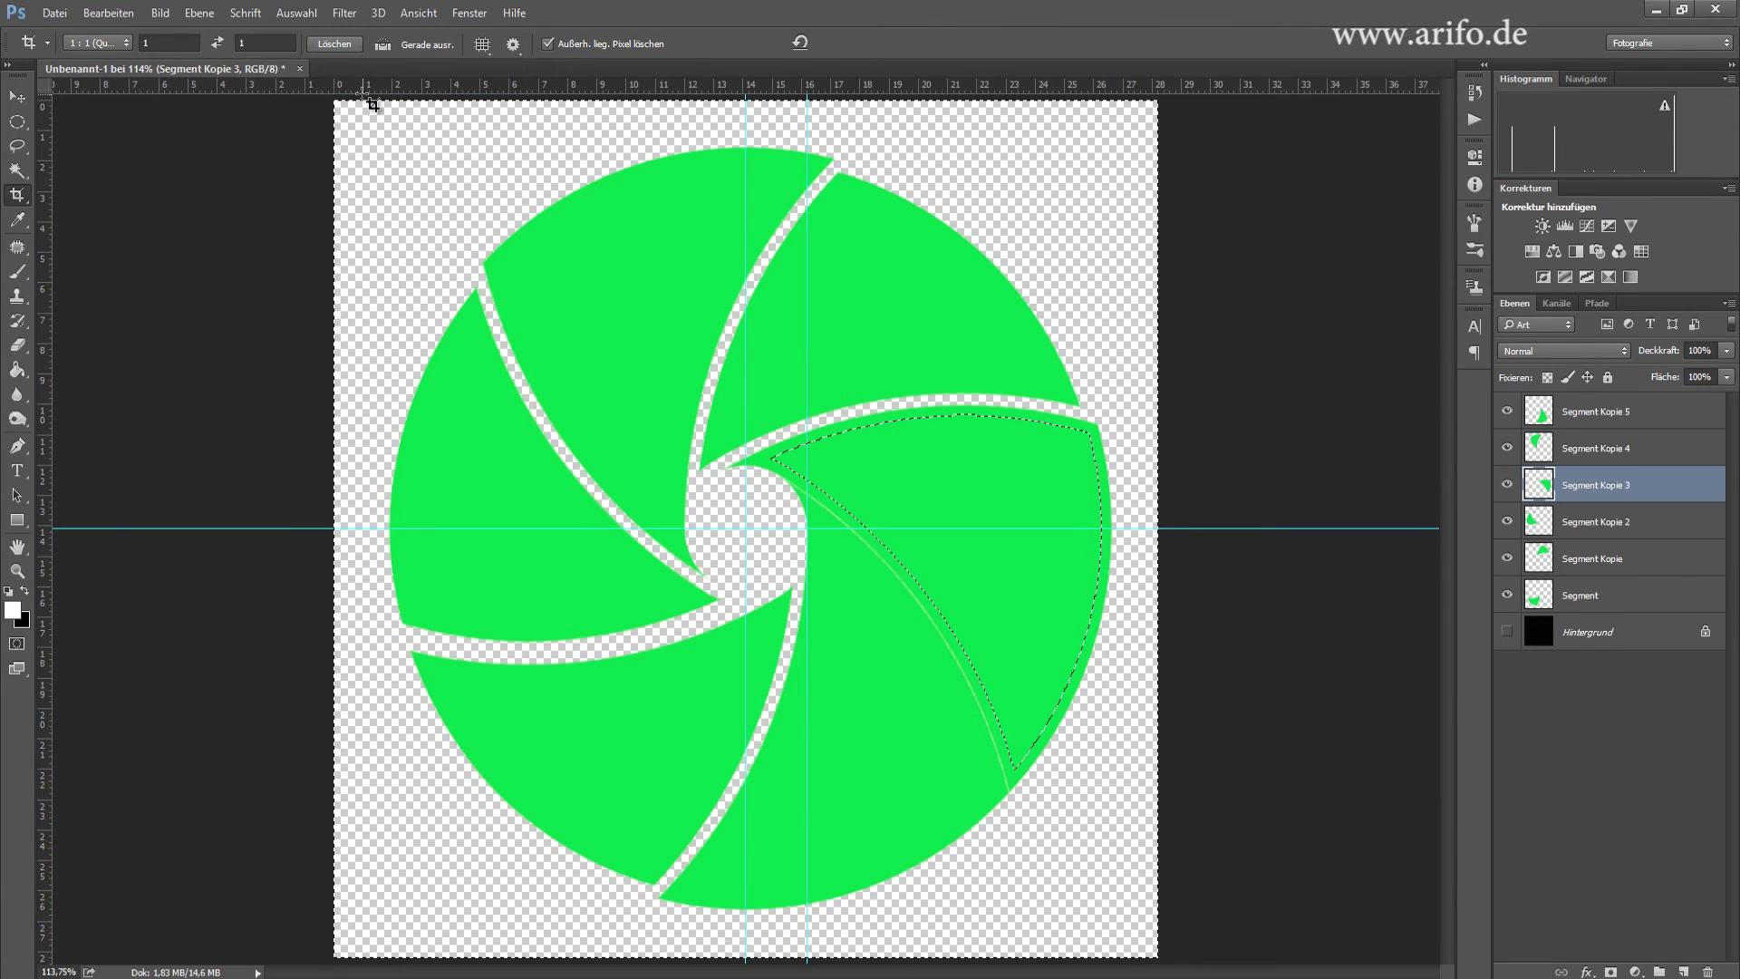
{"action": "key", "text": "Delete"}
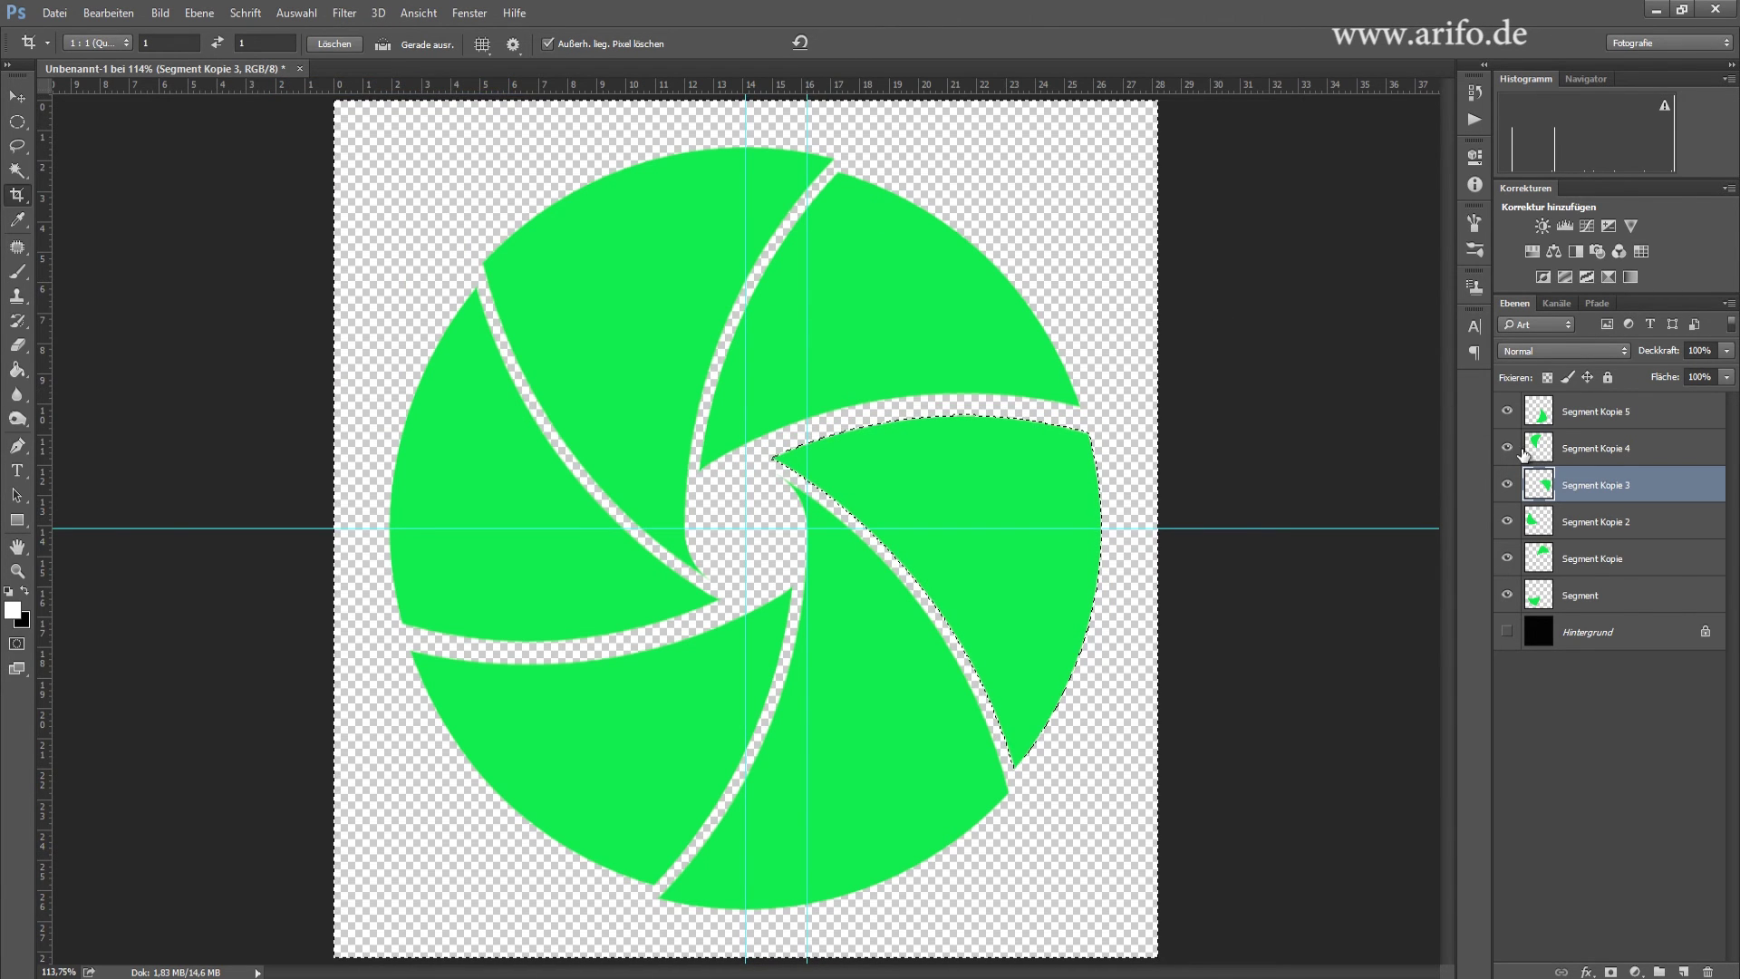
- Trim the Segment Kopie 4 blade by contracting its selection 10 px and deleting the surrounding pixels
{"action": "left_click", "coordinate": [1539, 448], "text": "ctrl"}
{"action": "left_click", "coordinate": [1568, 453]}
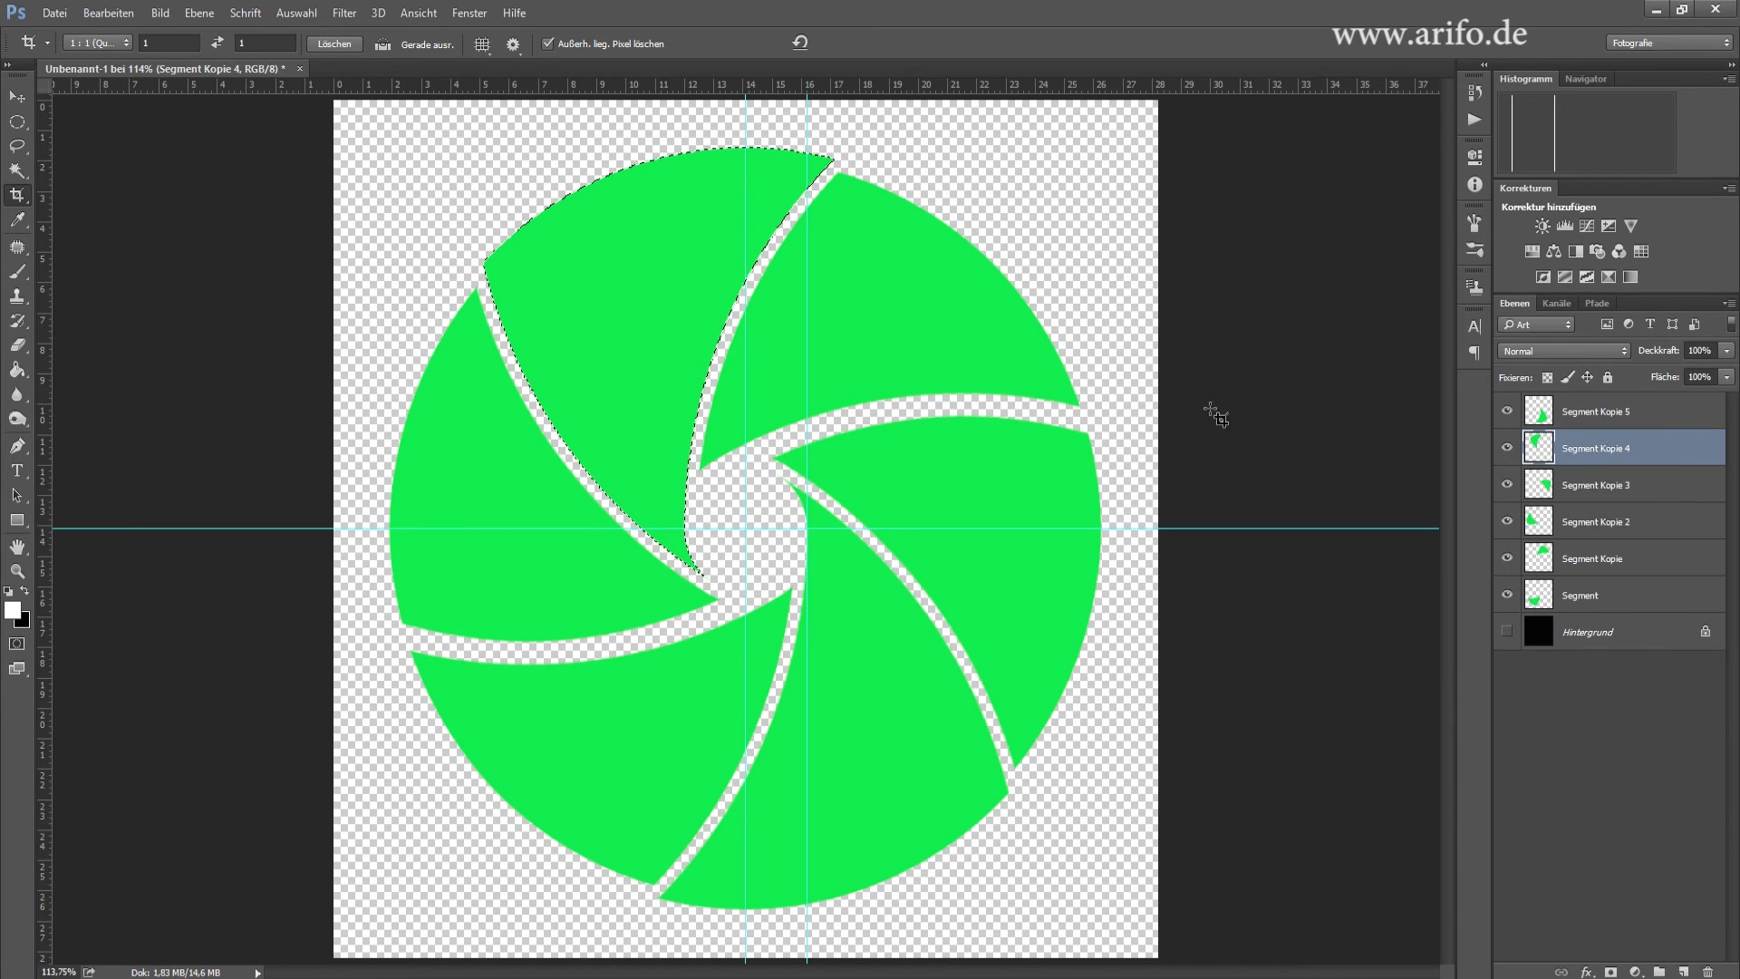
{"action": "left_click", "coordinate": [313, 14]}
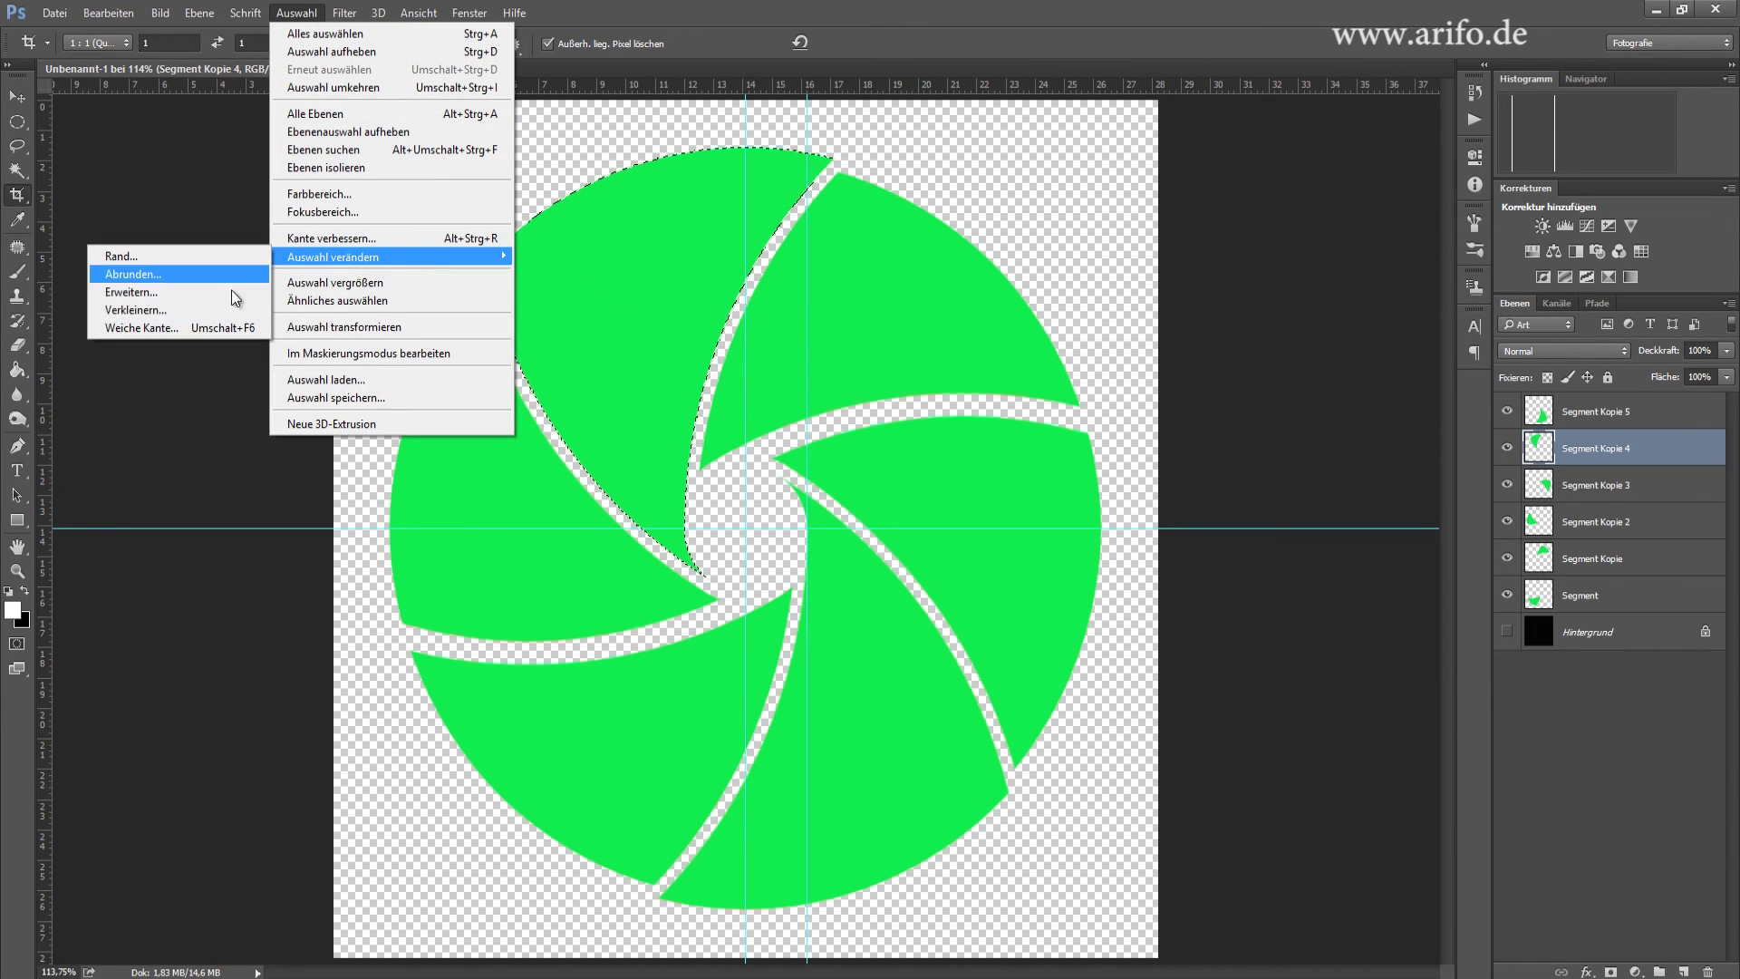
{"action": "left_click", "coordinate": [209, 310]}
{"action": "left_click", "coordinate": [997, 338]}
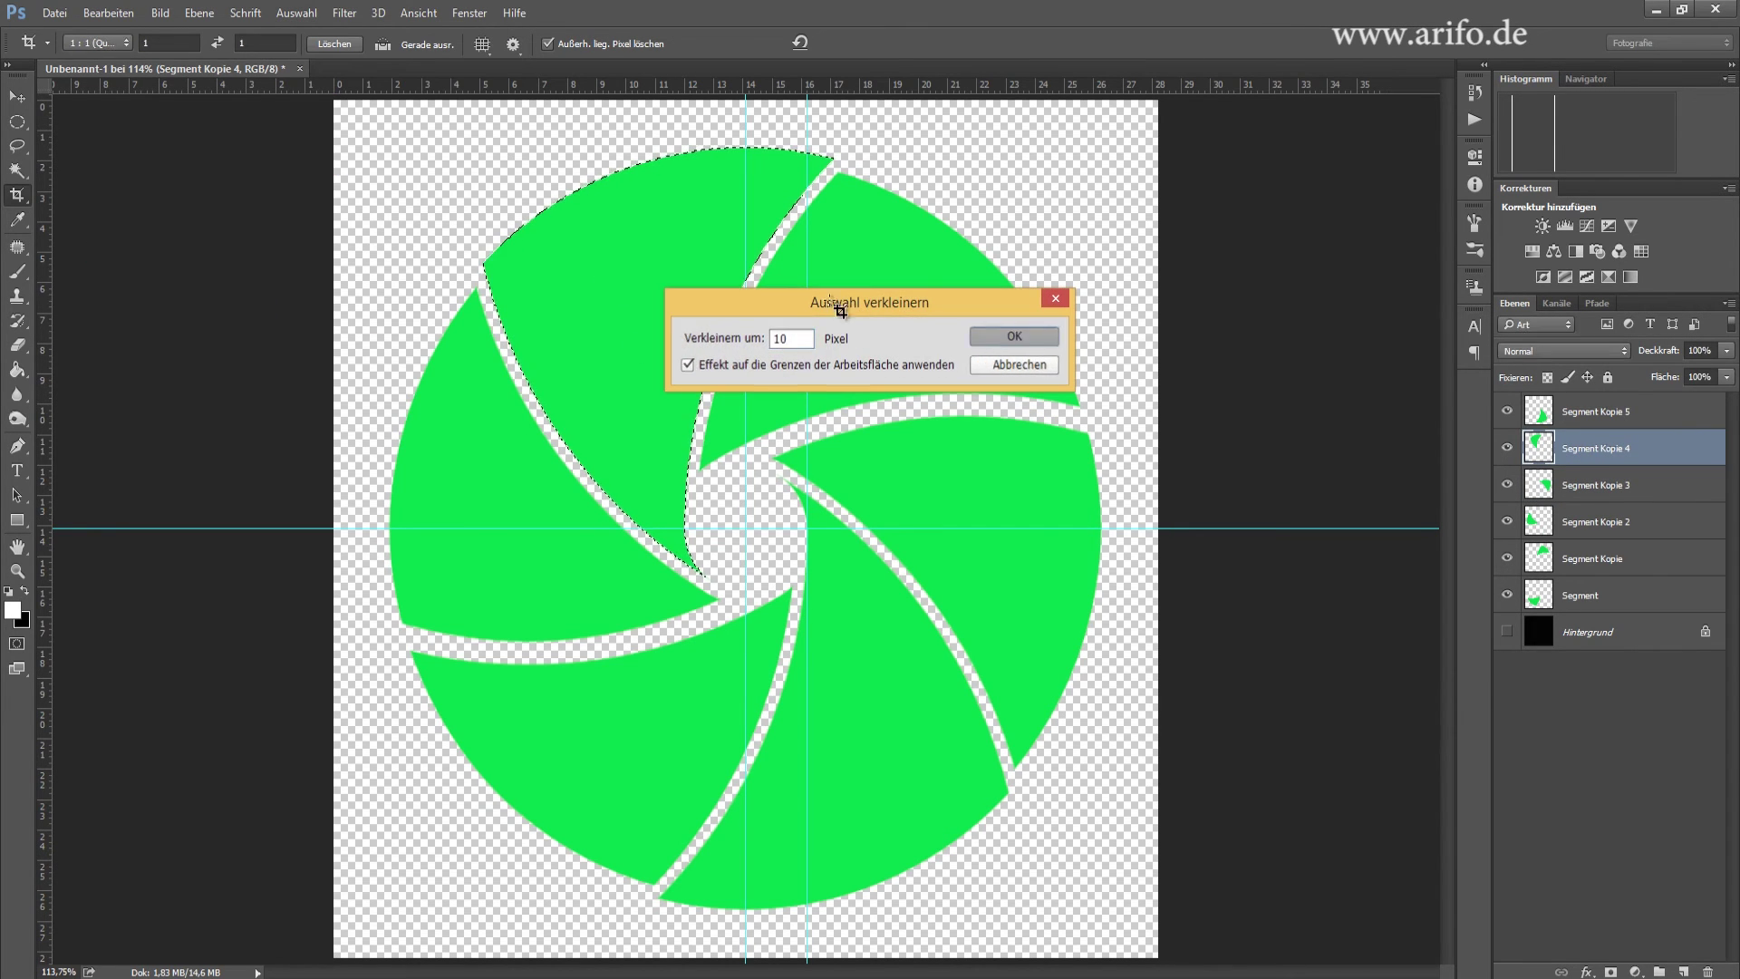
{"action": "left_click", "coordinate": [297, 14]}
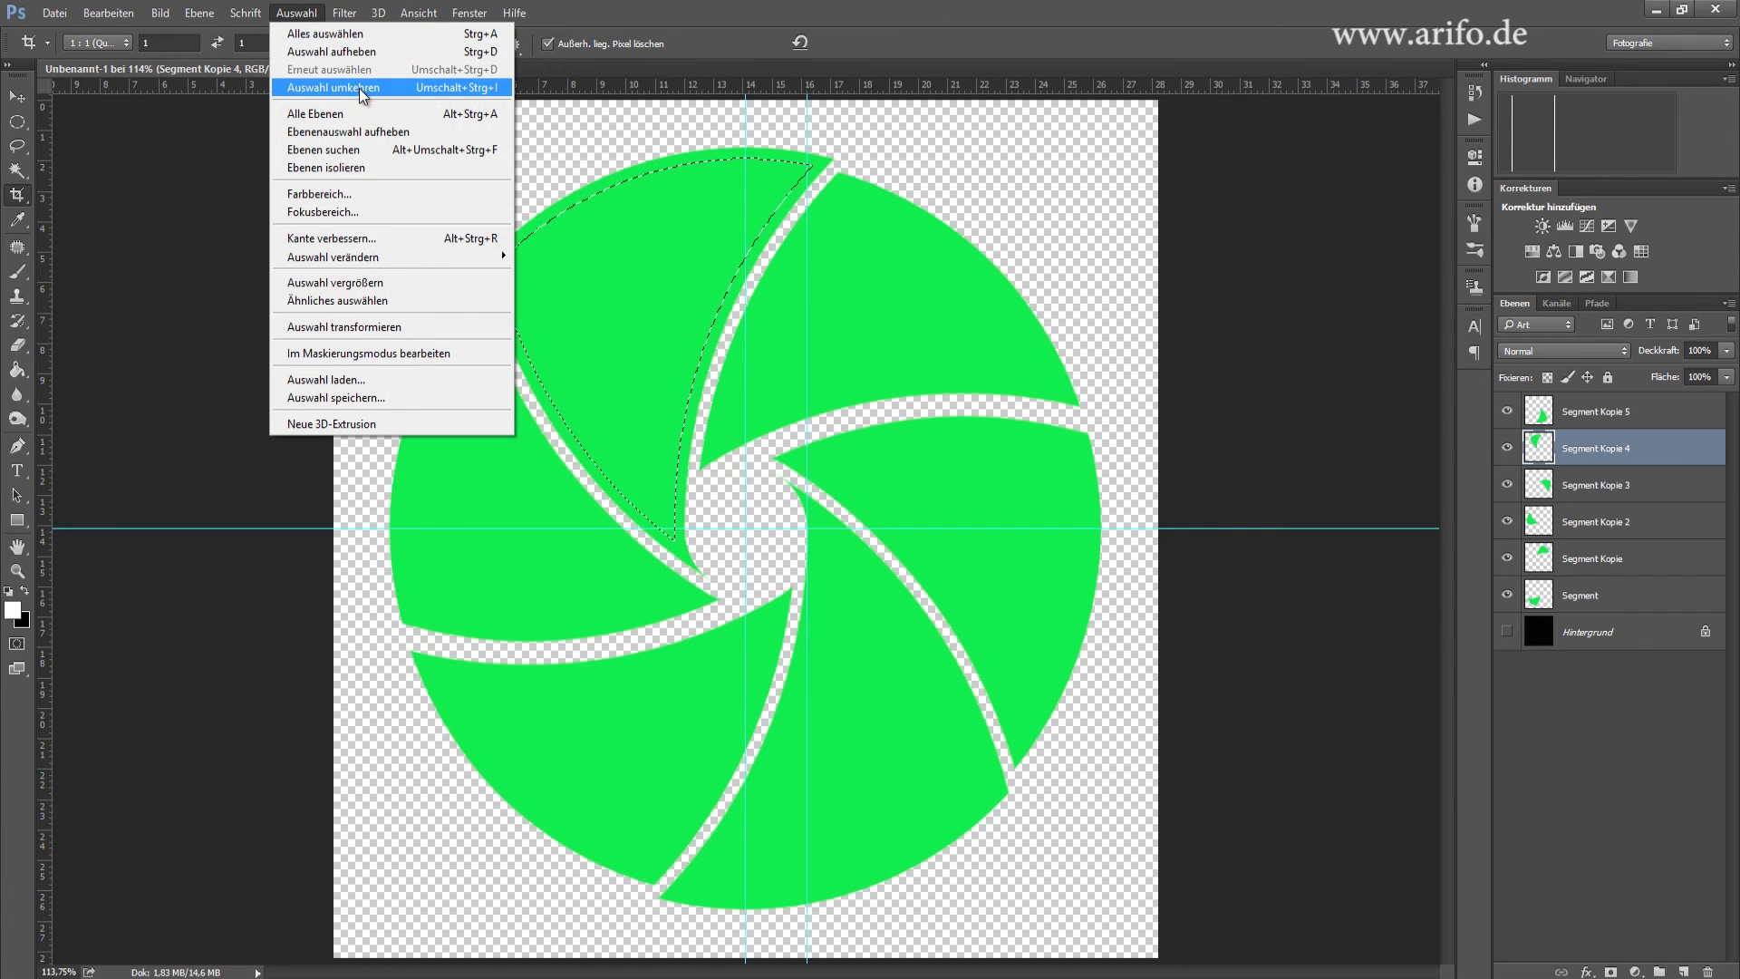
{"action": "left_click", "coordinate": [349, 85]}
{"action": "key", "text": "Delete"}
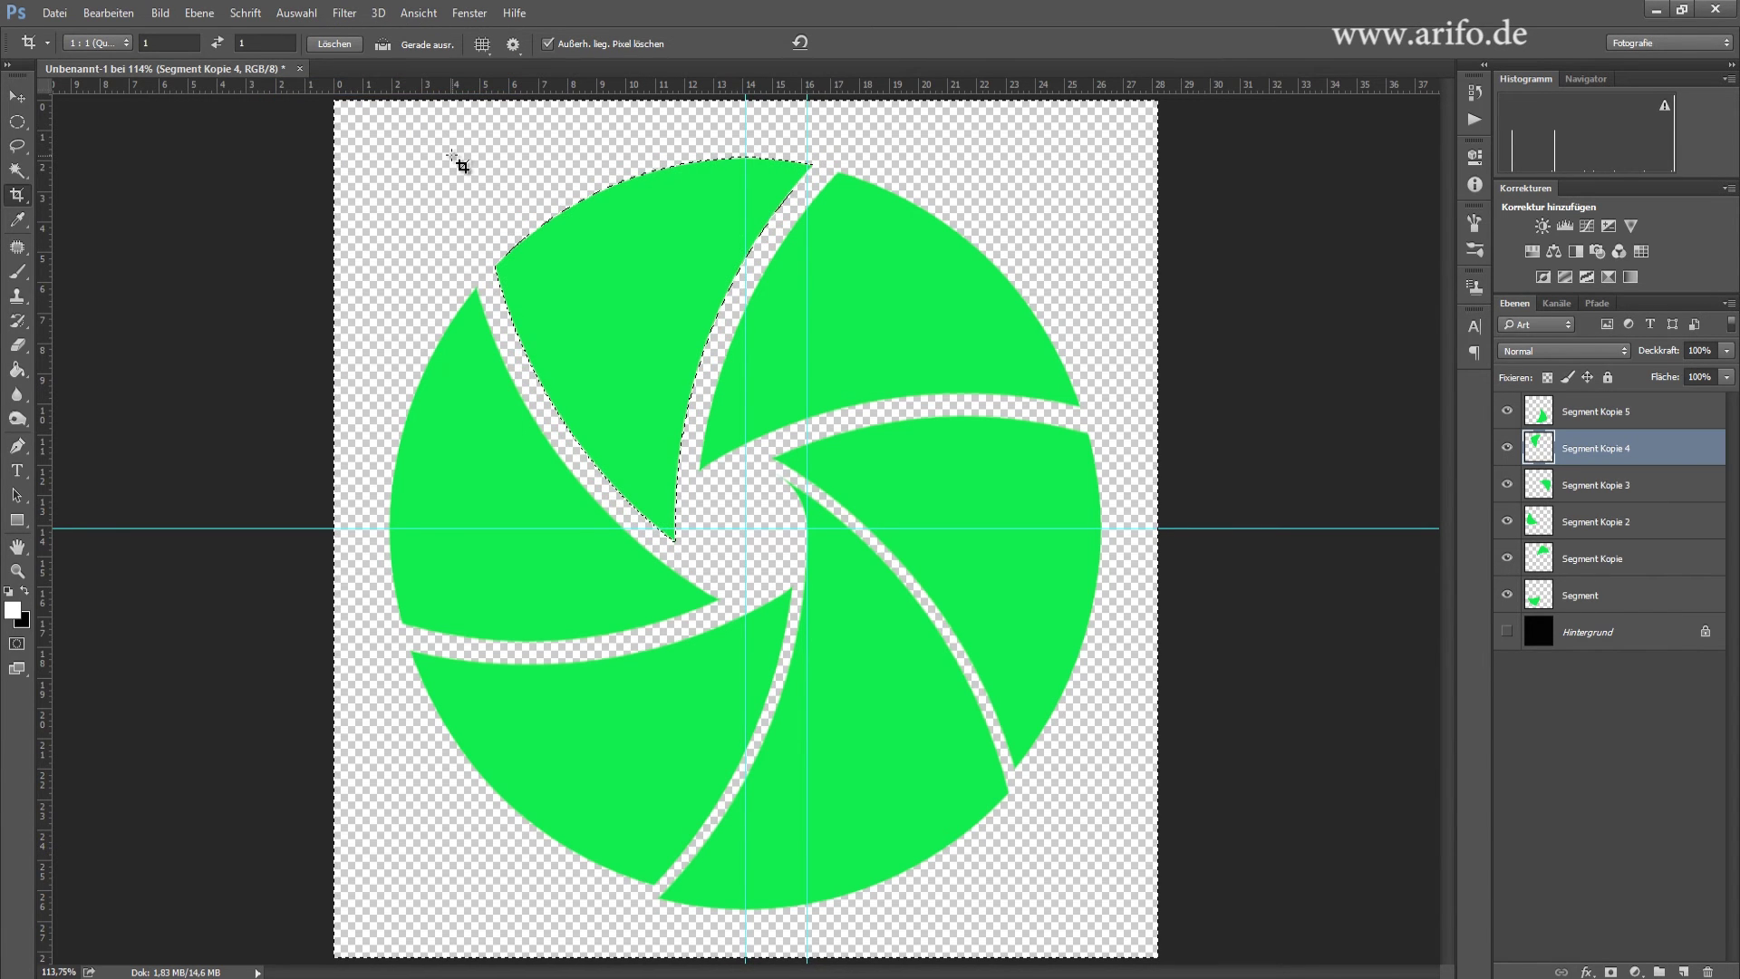
- Contract the Segment Kopie 5 blade selection by 10 px, invert it, then deselect
{"action": "left_click", "coordinate": [1591, 412]}
{"action": "left_click", "coordinate": [1537, 410], "text": "ctrl"}
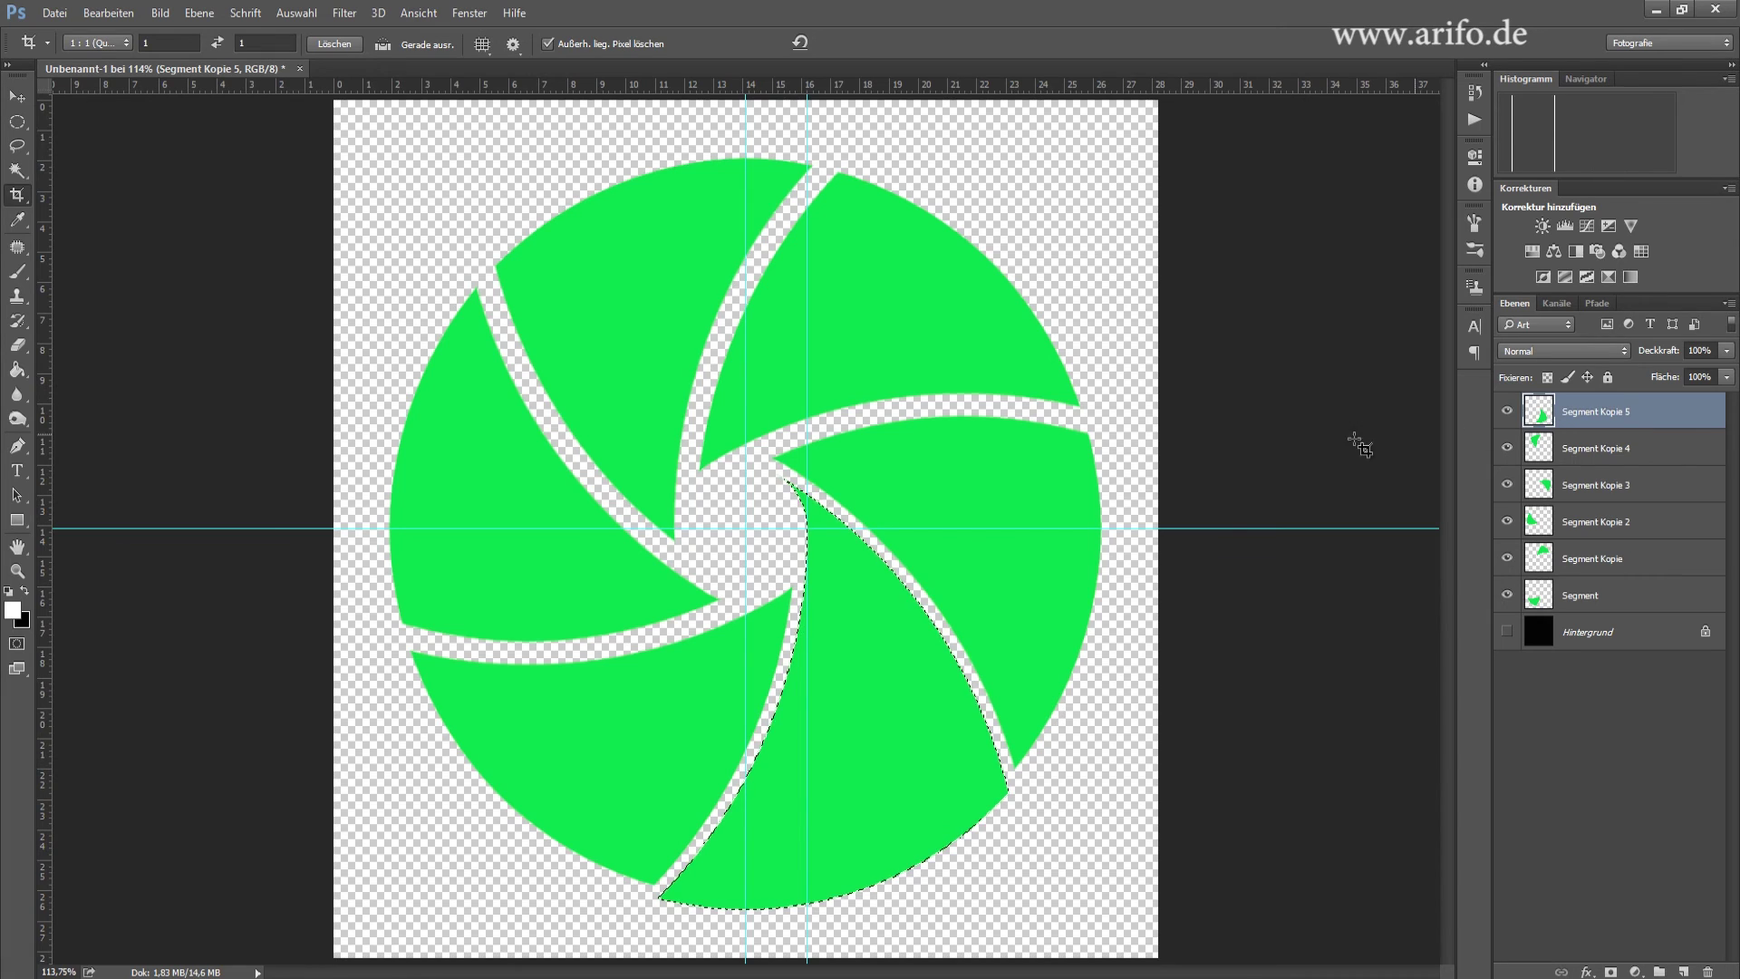
{"action": "left_click", "coordinate": [296, 13]}
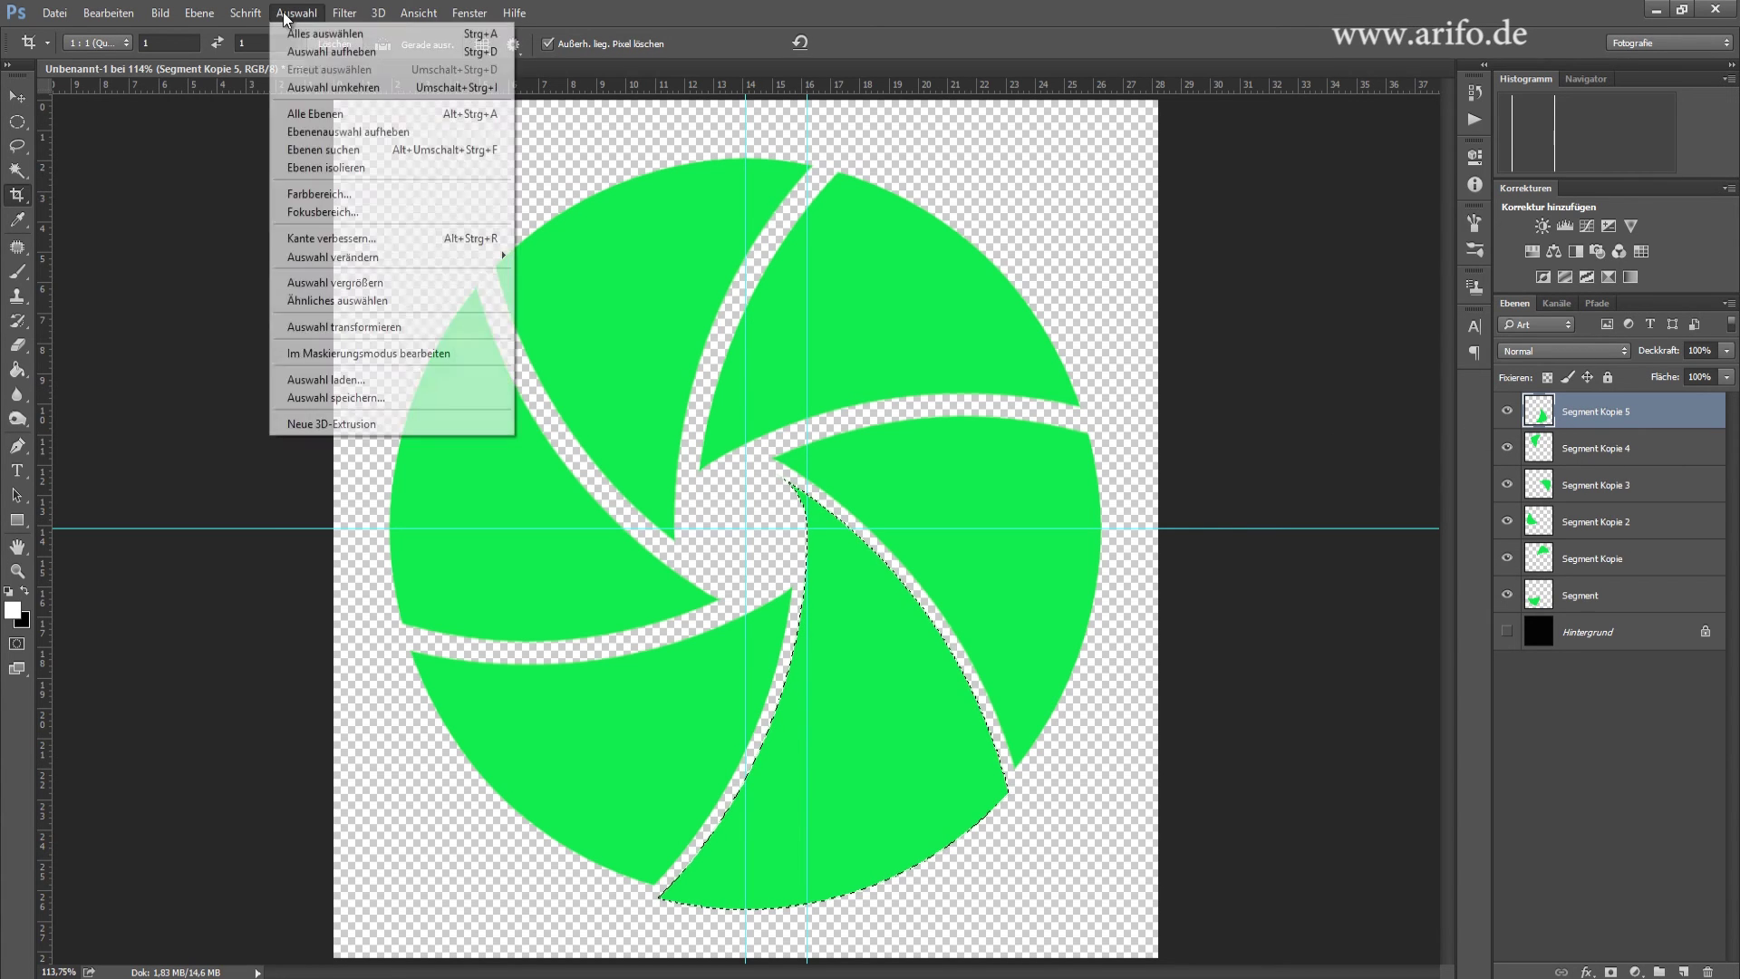
{"action": "mouse_move", "coordinate": [393, 255]}
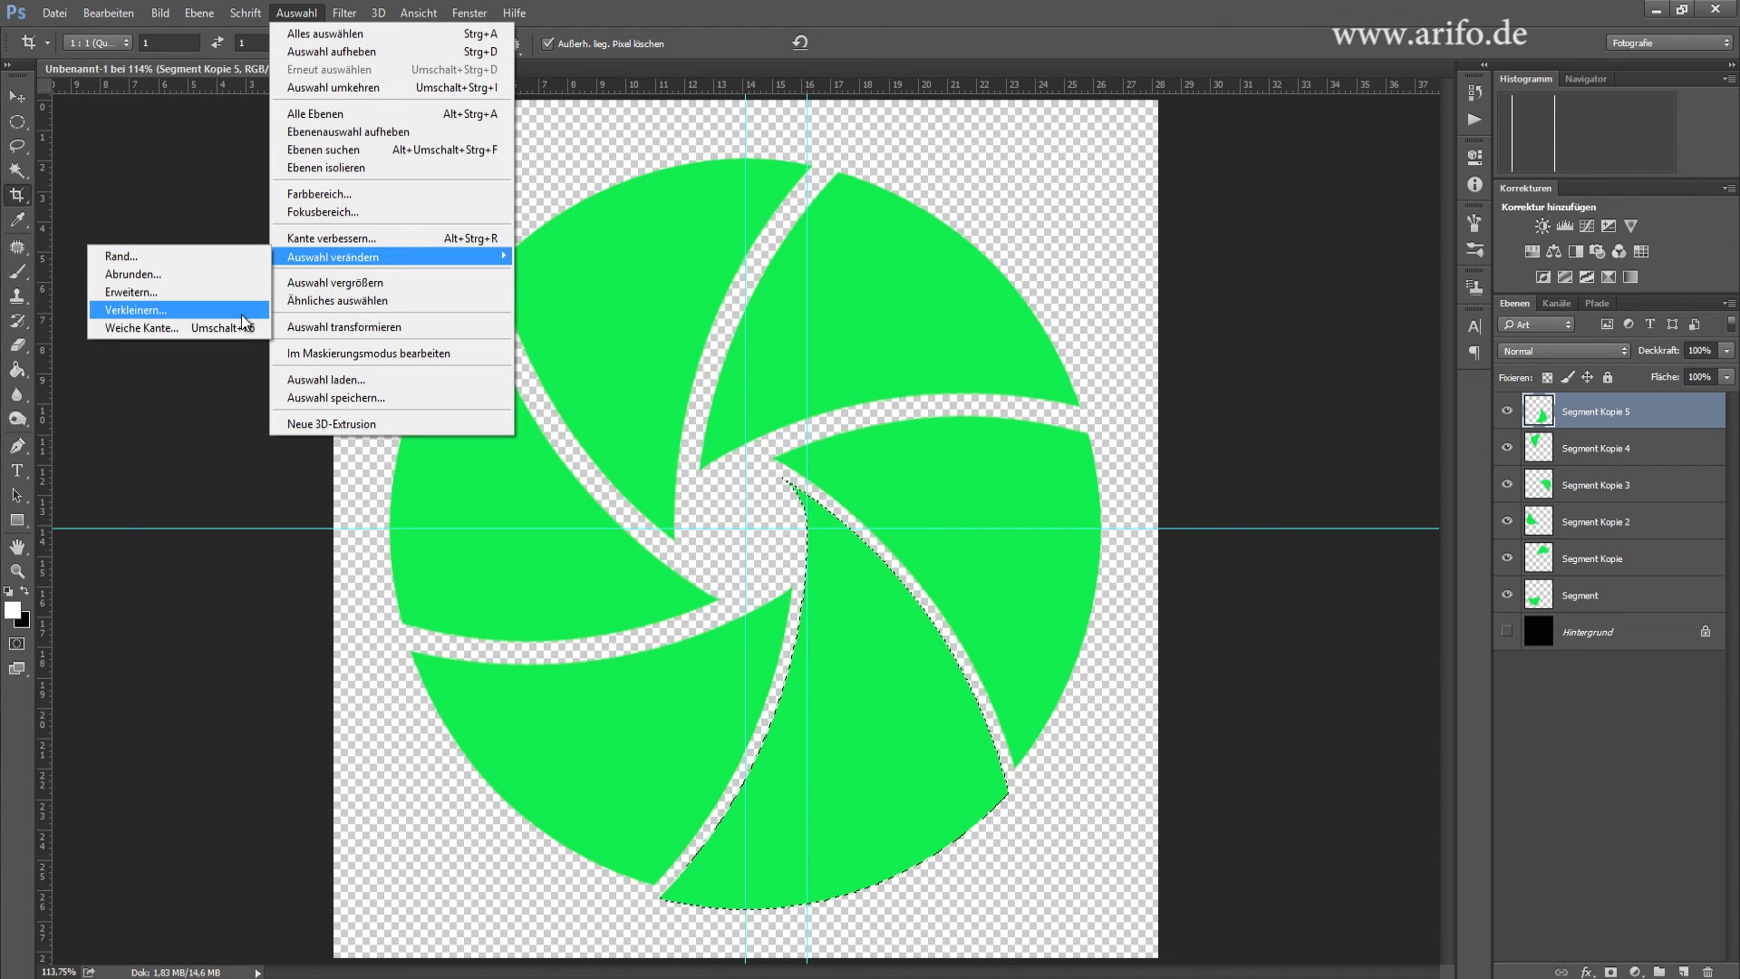
{"action": "left_click", "coordinate": [237, 312]}
{"action": "key", "text": "Return"}
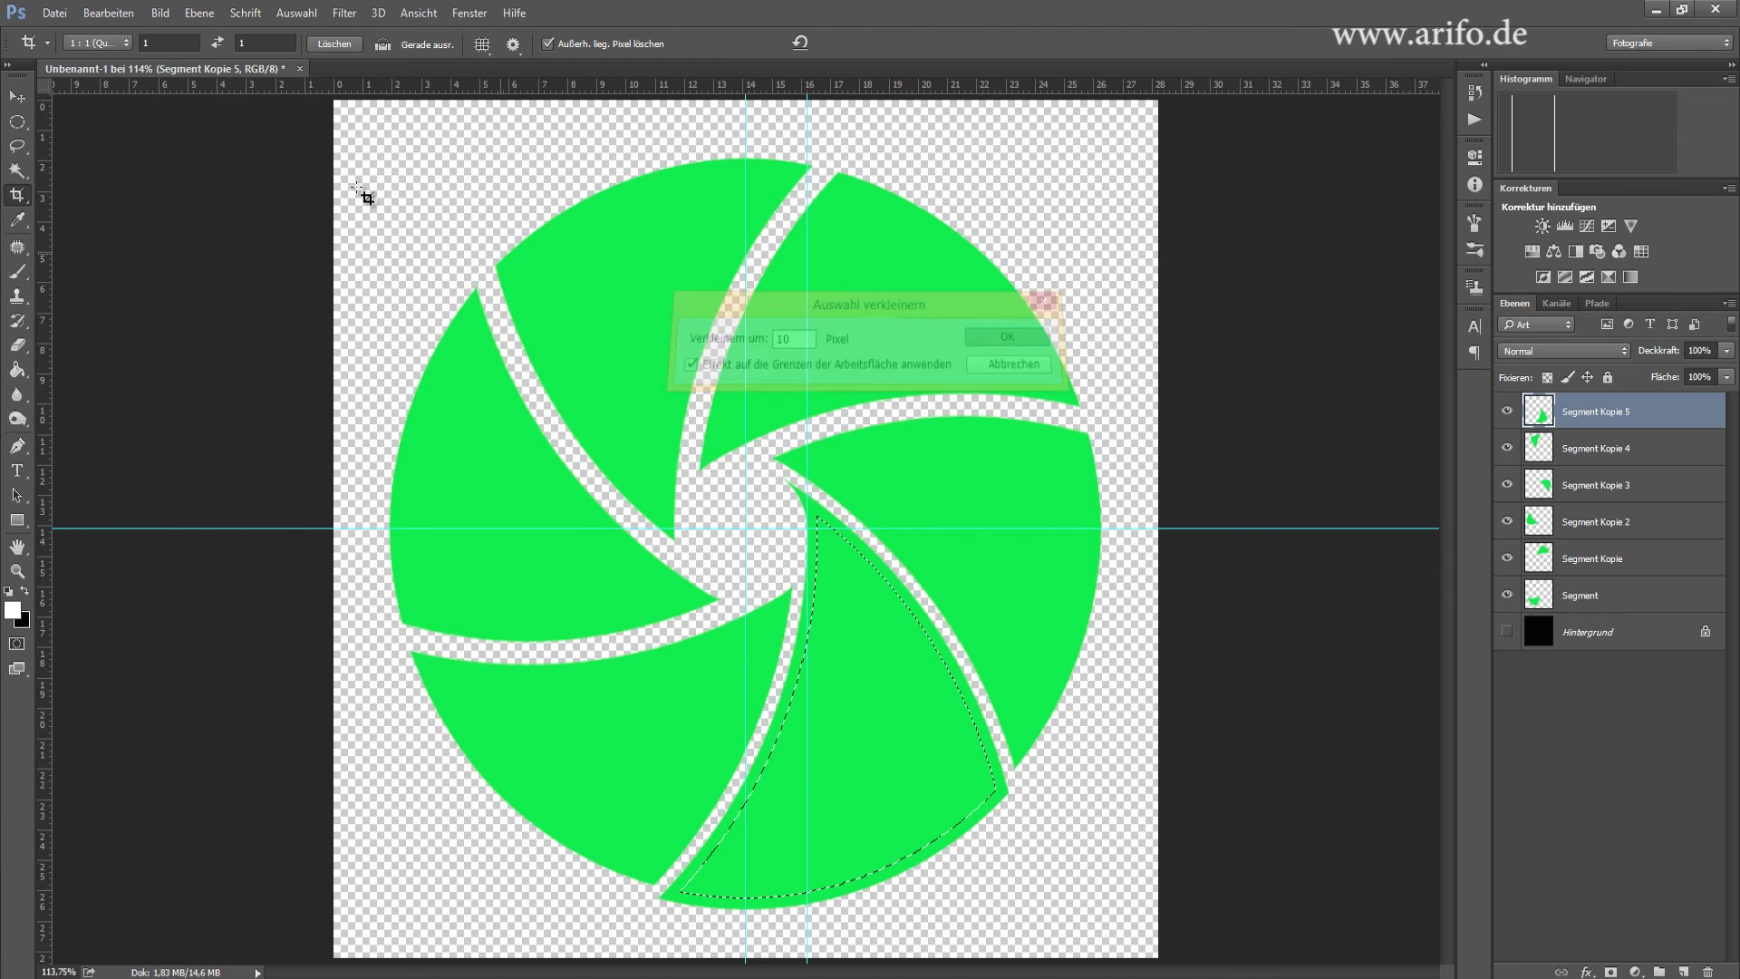
{"action": "left_click", "coordinate": [295, 13]}
{"action": "left_click", "coordinate": [363, 87]}
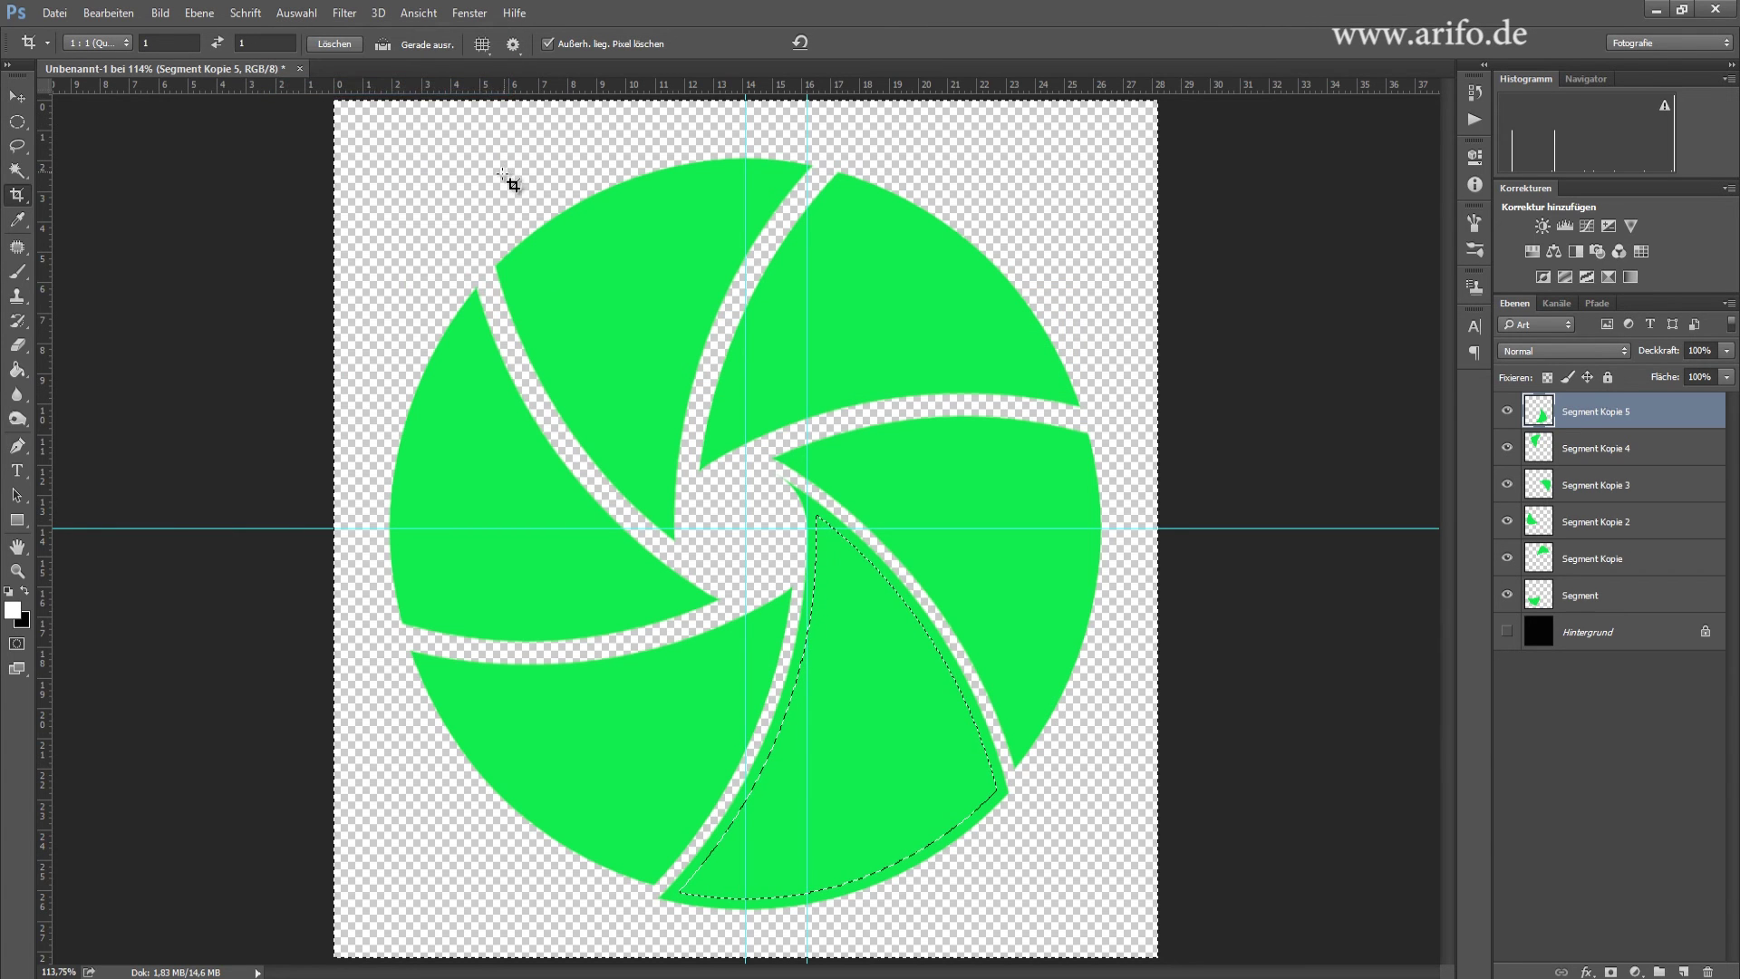
{"action": "left_click", "coordinate": [305, 13]}
{"action": "left_click", "coordinate": [359, 55]}
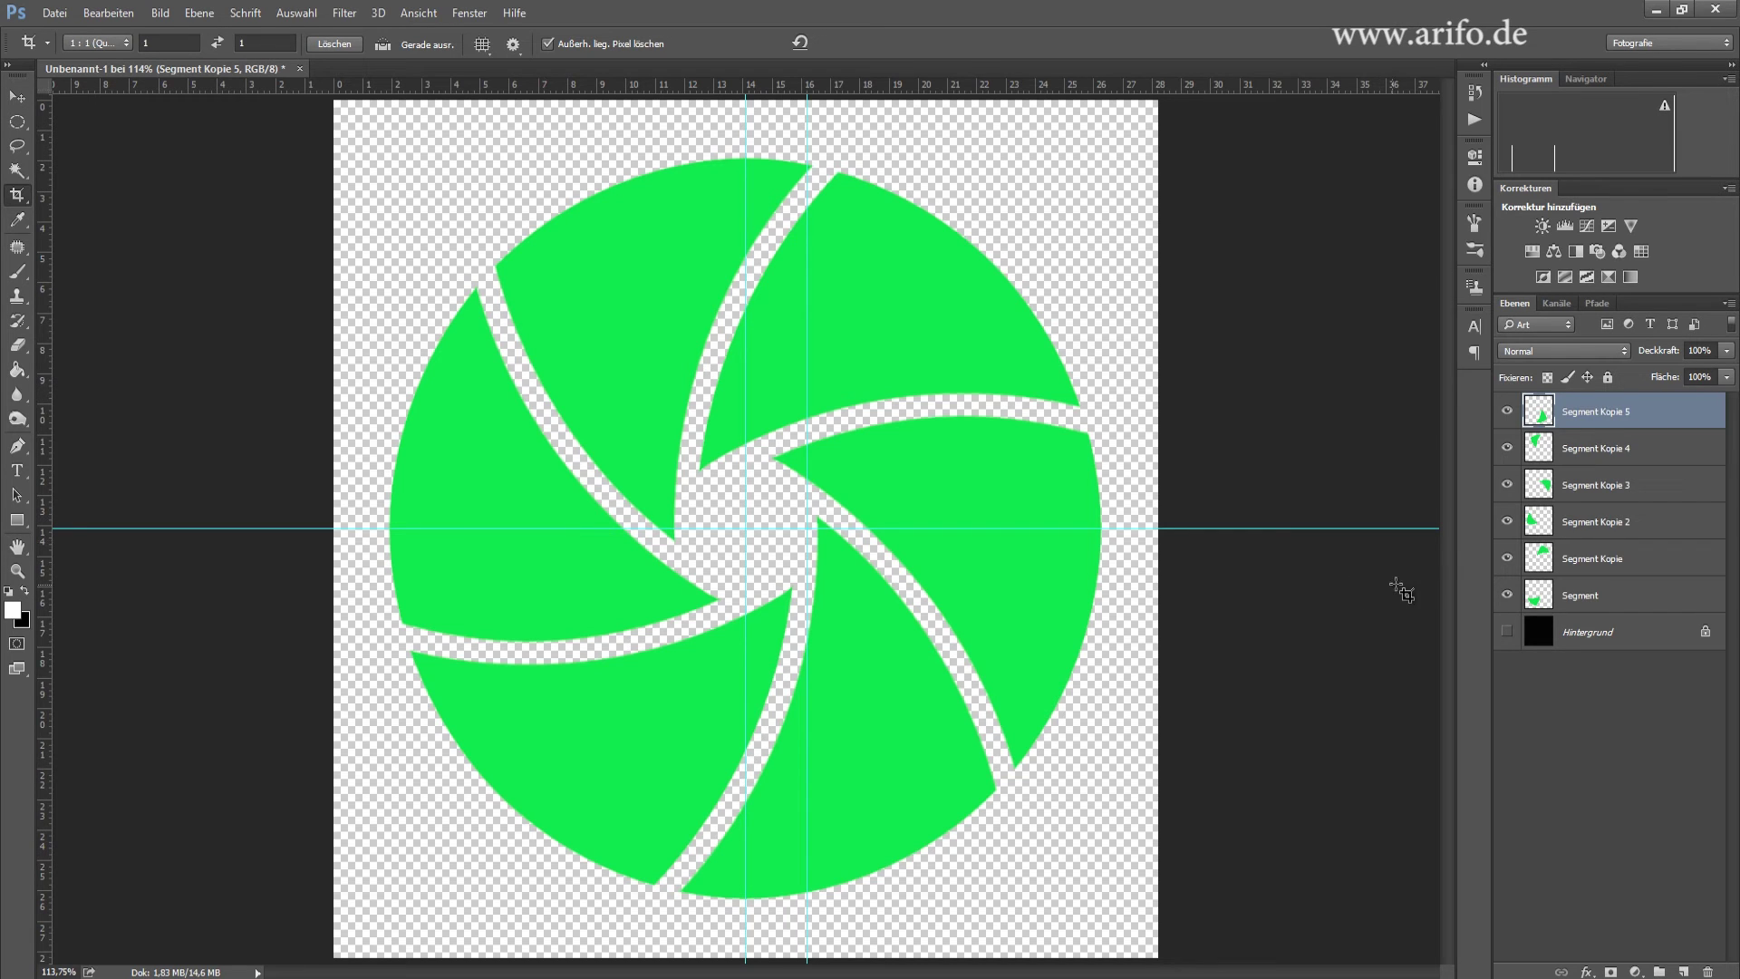
{"action": "left_click", "coordinate": [1628, 596]}
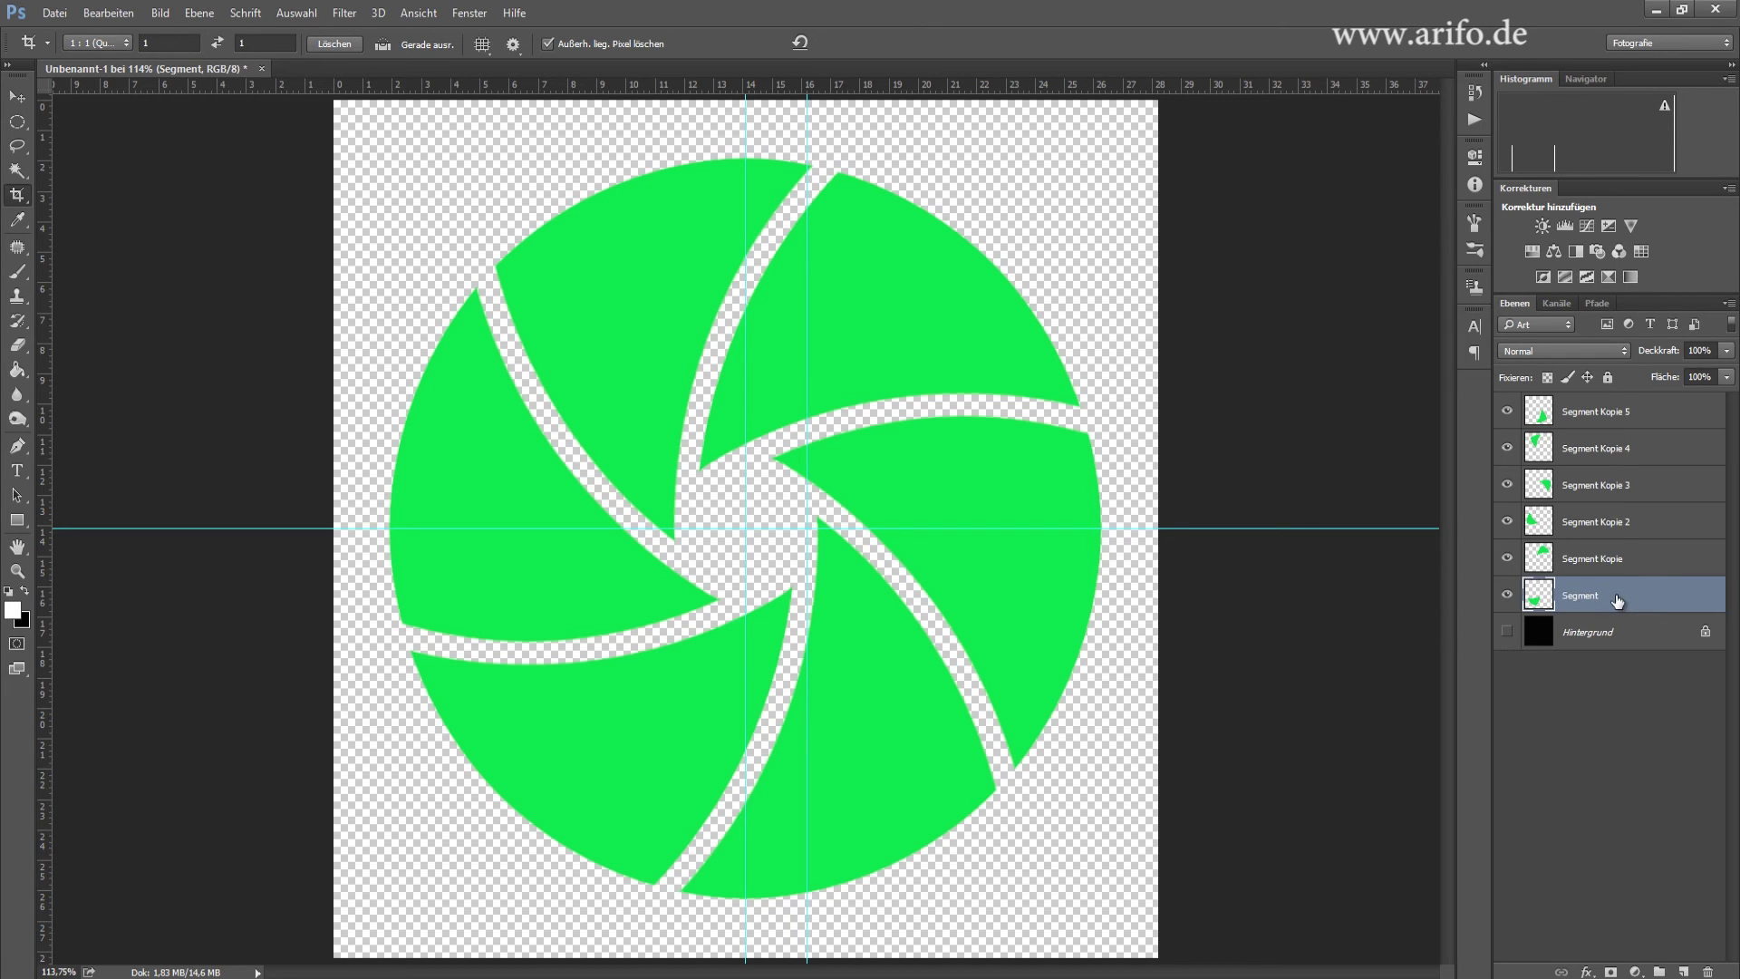
- Convert Segment, Segment Kopie, Segment Kopie 2 and Segment Kopie 3 to smart objects
{"action": "right_click", "coordinate": [1618, 600]}
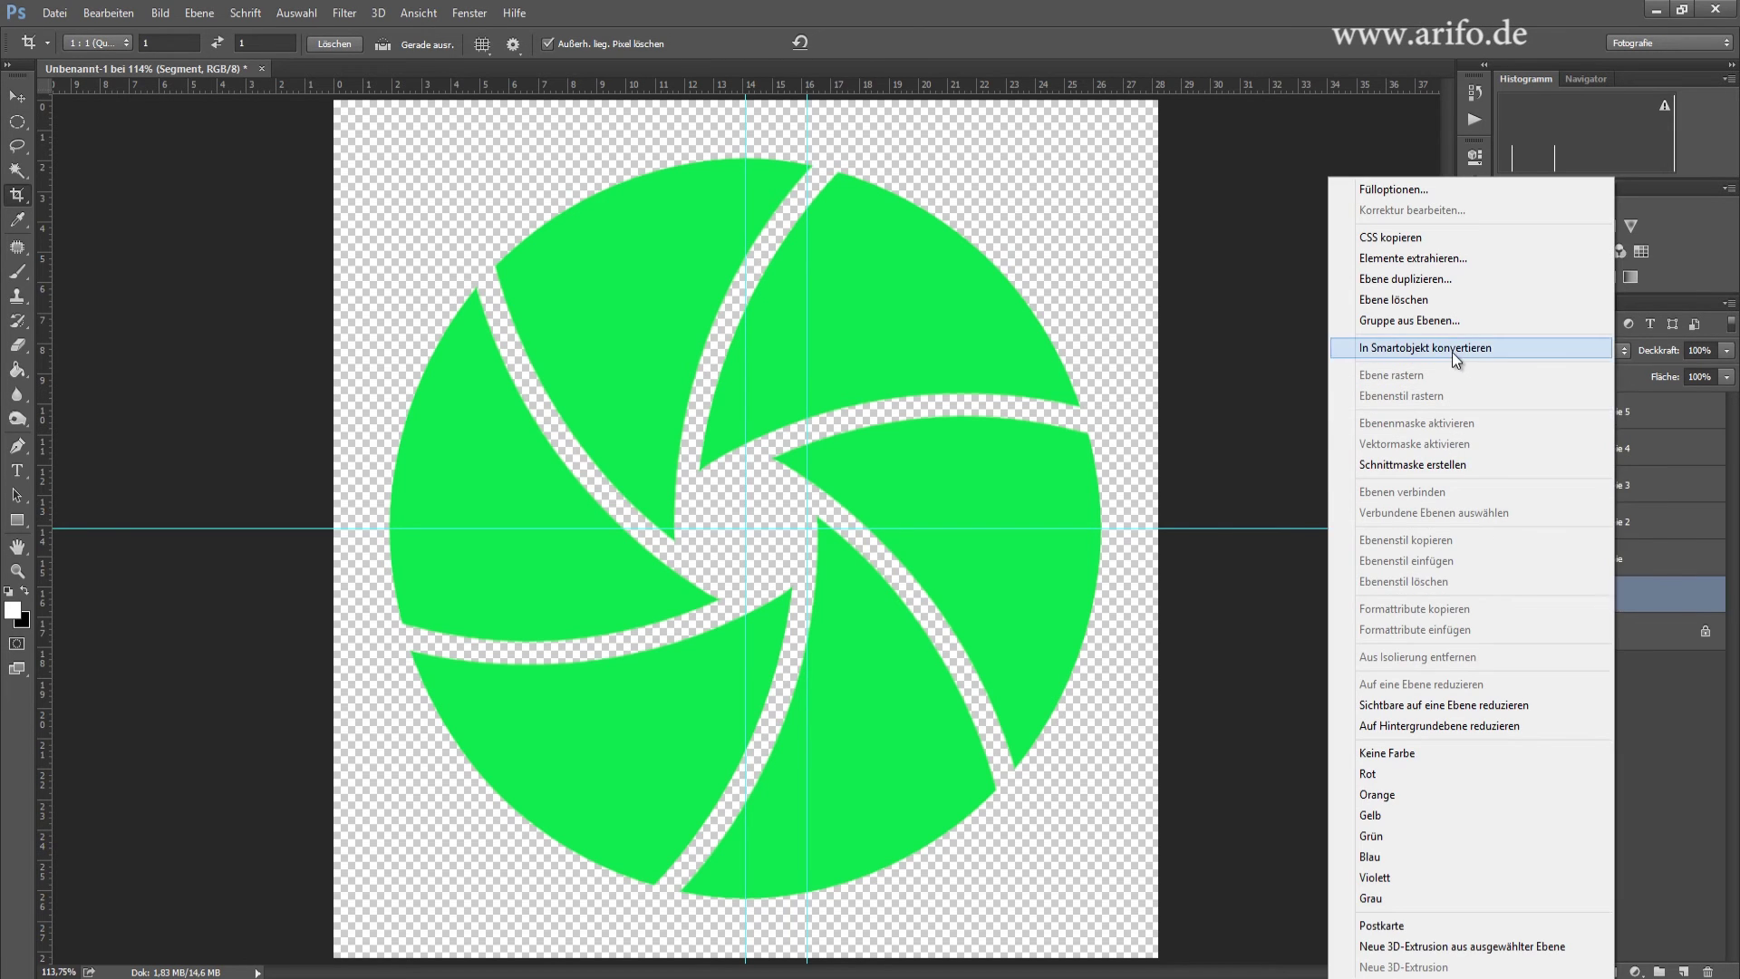
{"action": "left_click", "coordinate": [1452, 352]}
{"action": "right_click", "coordinate": [1645, 564]}
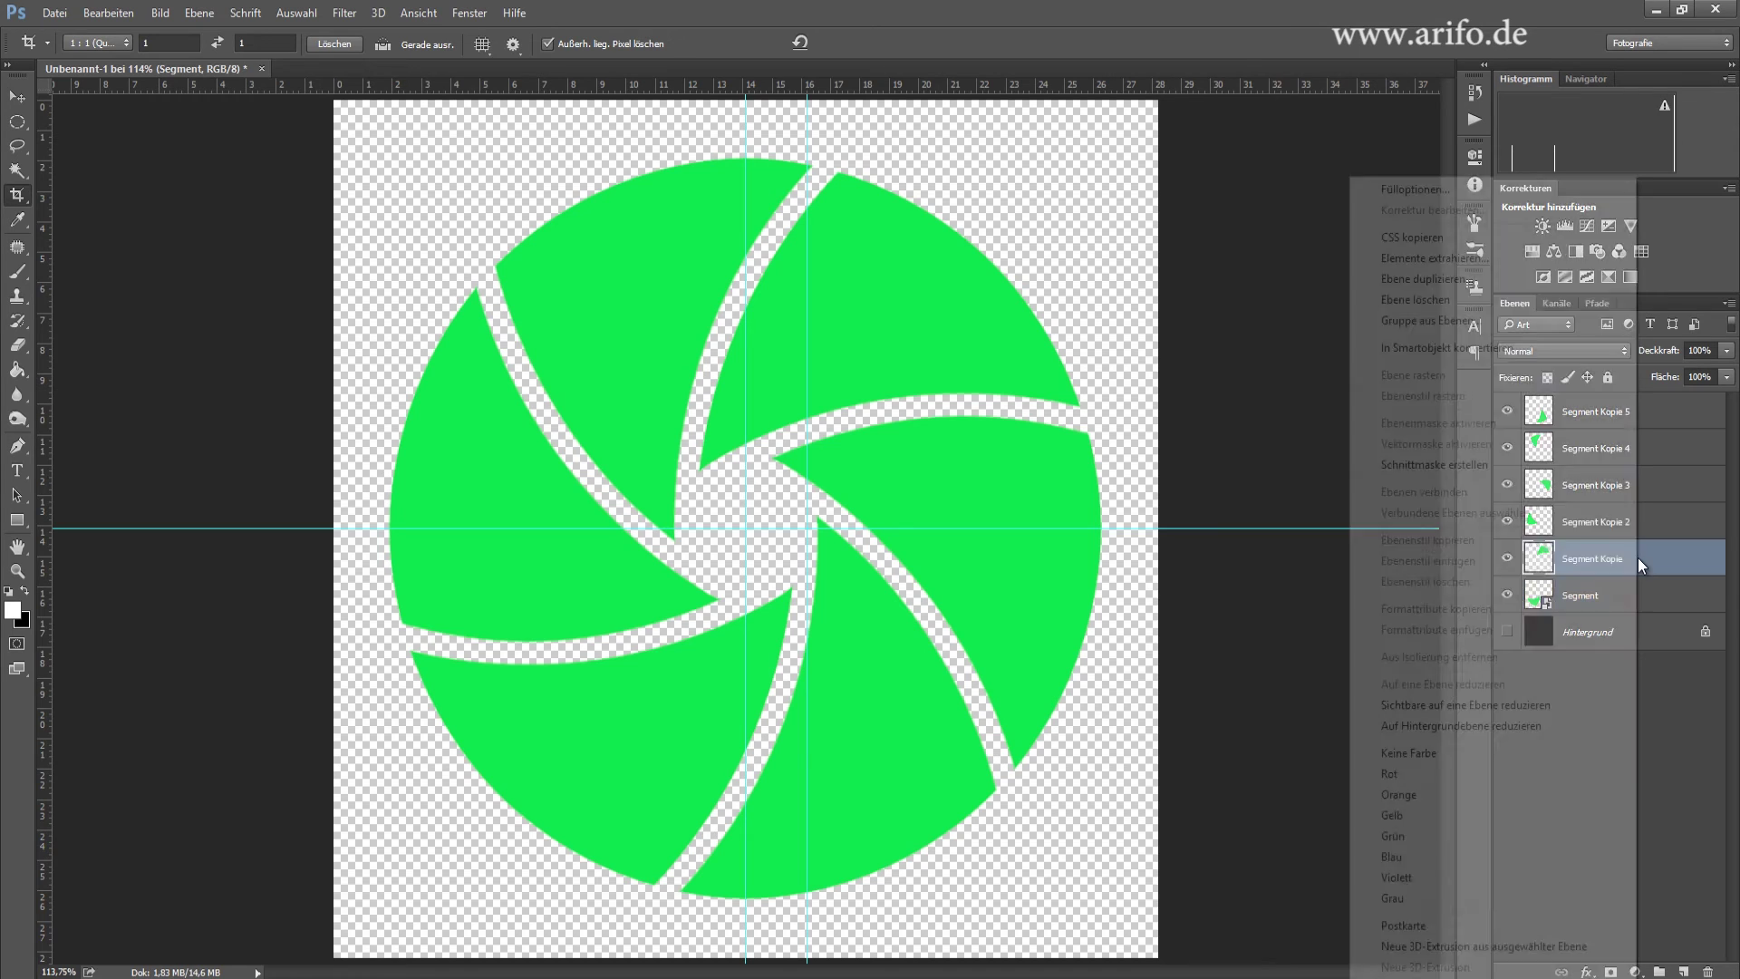
{"action": "left_click", "coordinate": [1520, 351]}
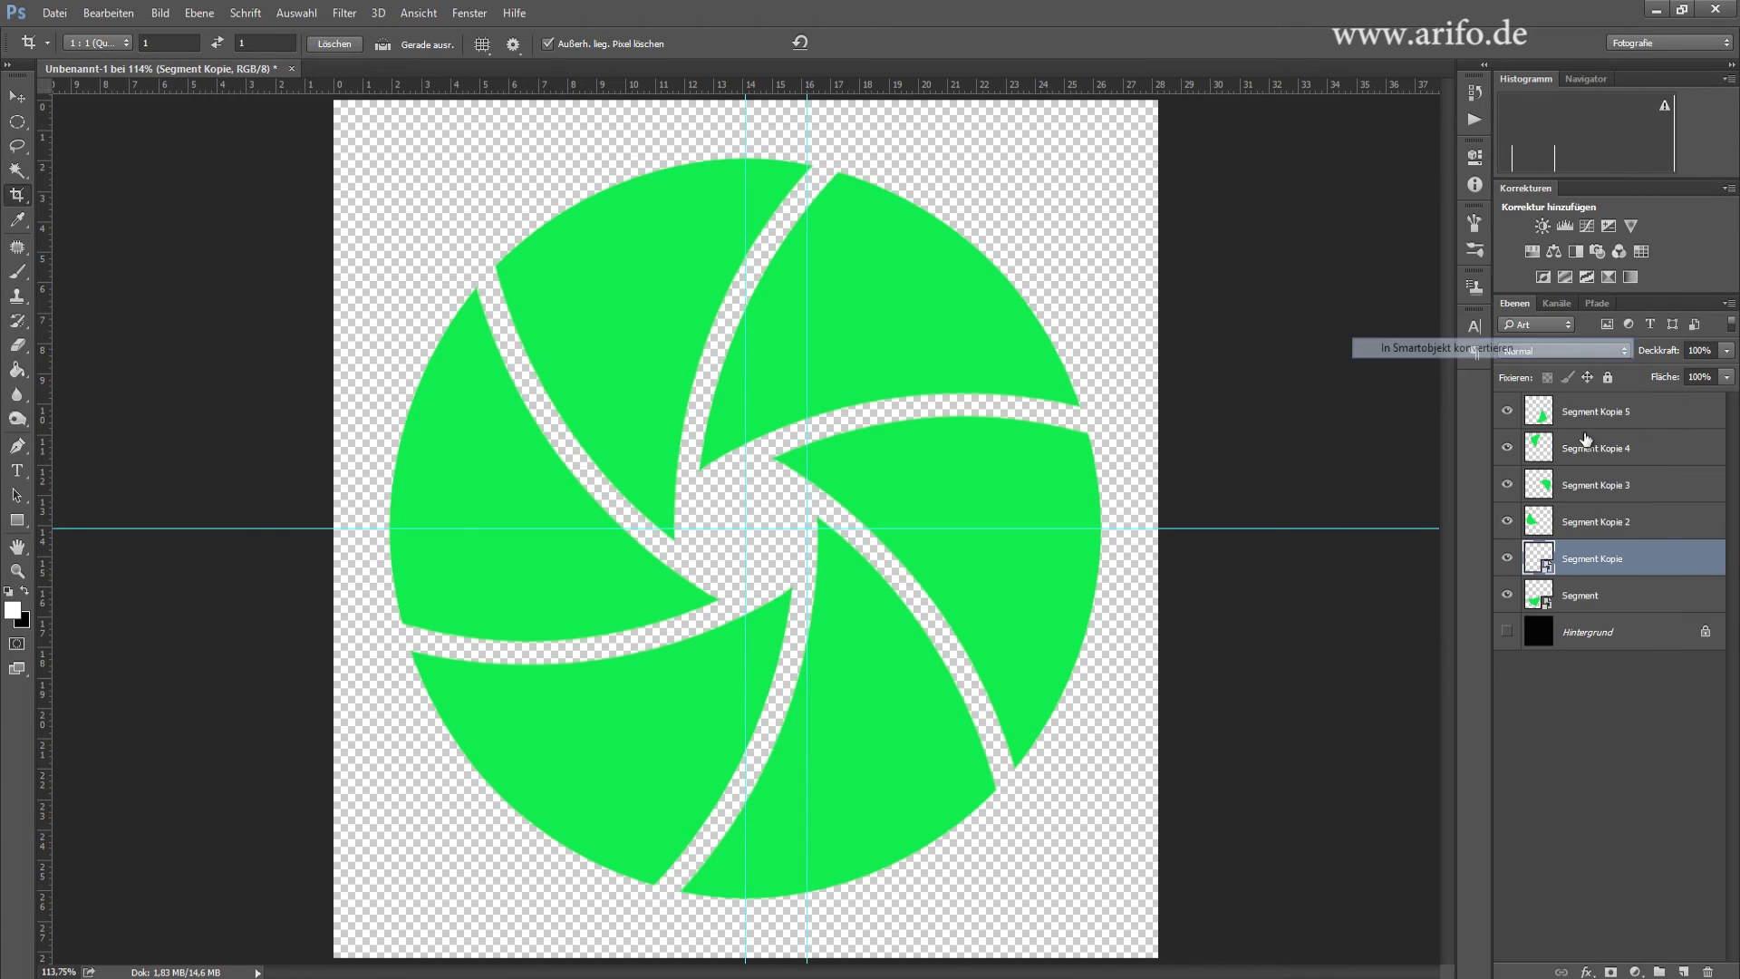
{"action": "right_click", "coordinate": [1636, 520]}
{"action": "left_click", "coordinate": [1481, 352]}
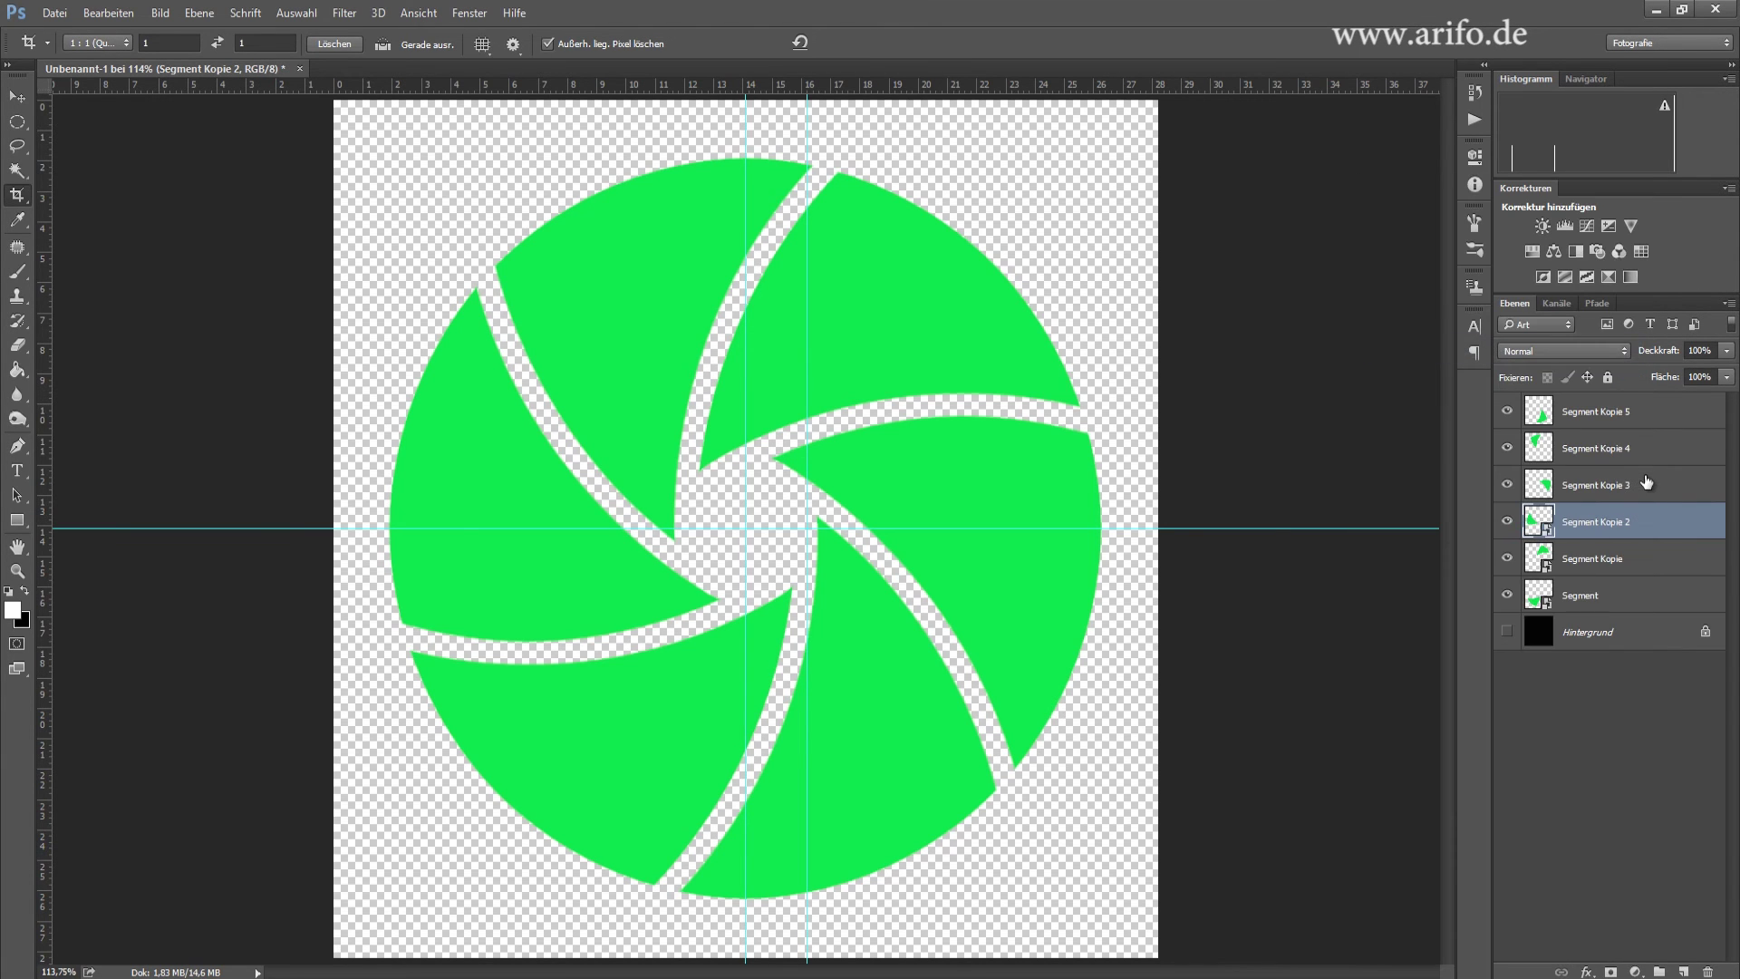
{"action": "right_click", "coordinate": [1637, 485]}
{"action": "left_click", "coordinate": [1450, 351]}
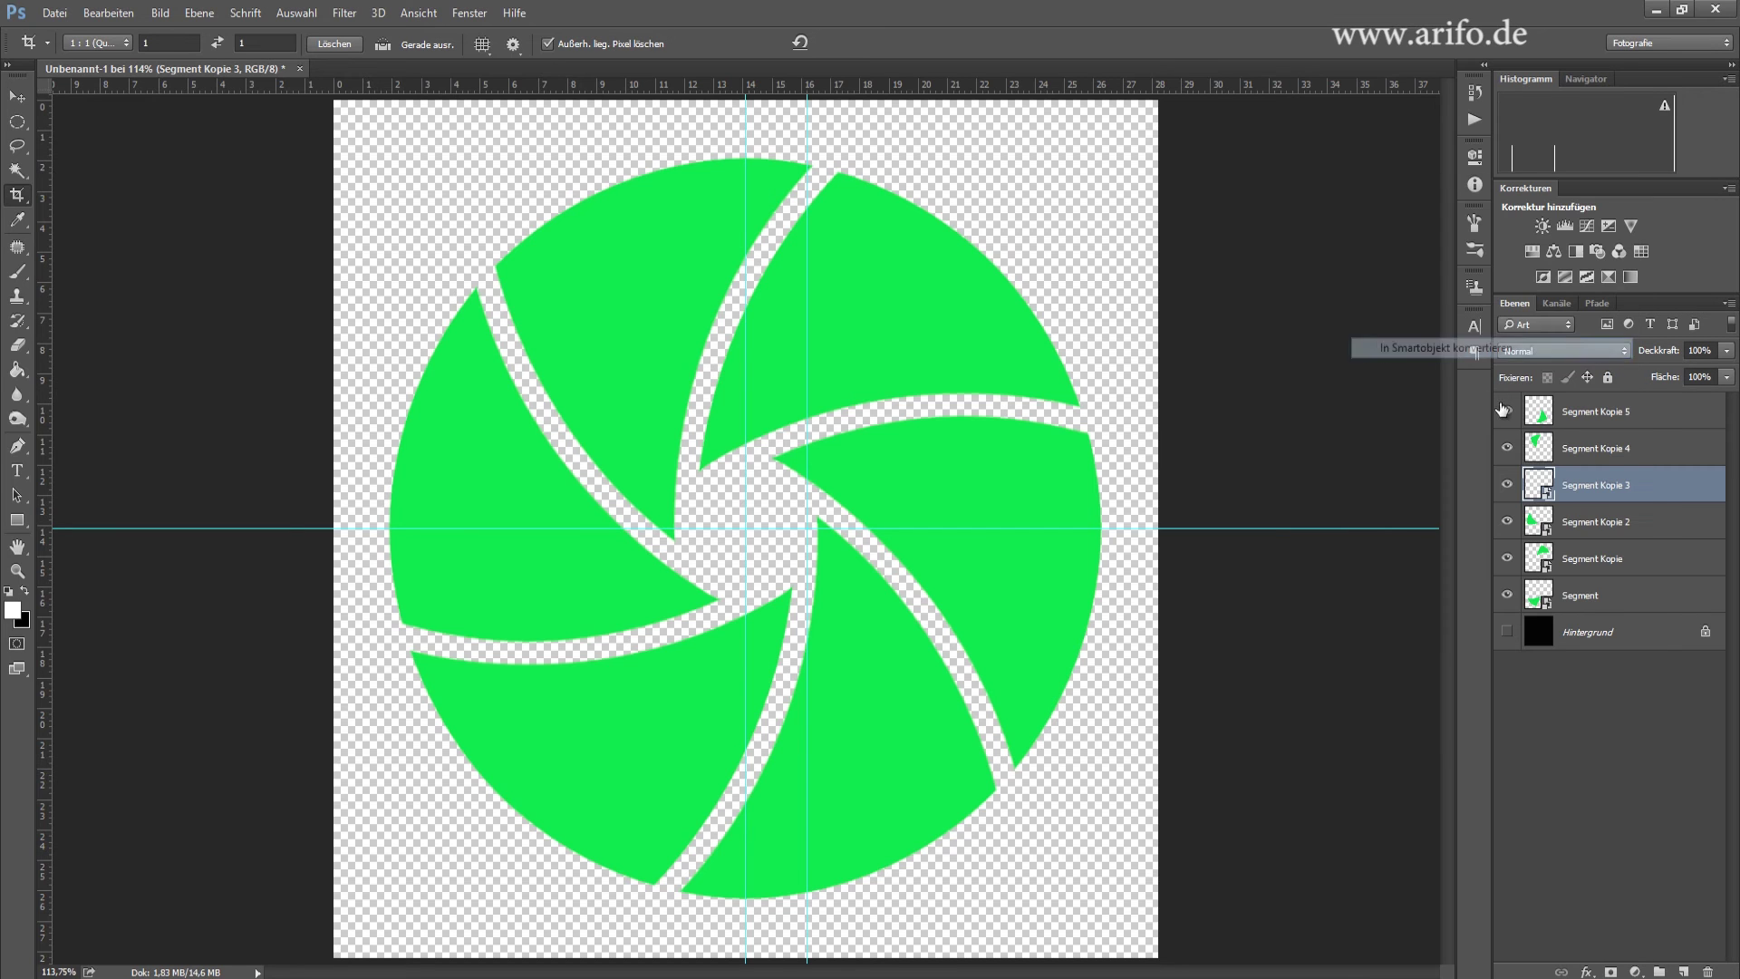
- Convert Segment Kopie 4 and Segment Kopie 5 to smart objects and select all six blades
{"action": "right_click", "coordinate": [1619, 448]}
{"action": "left_click", "coordinate": [1449, 348]}
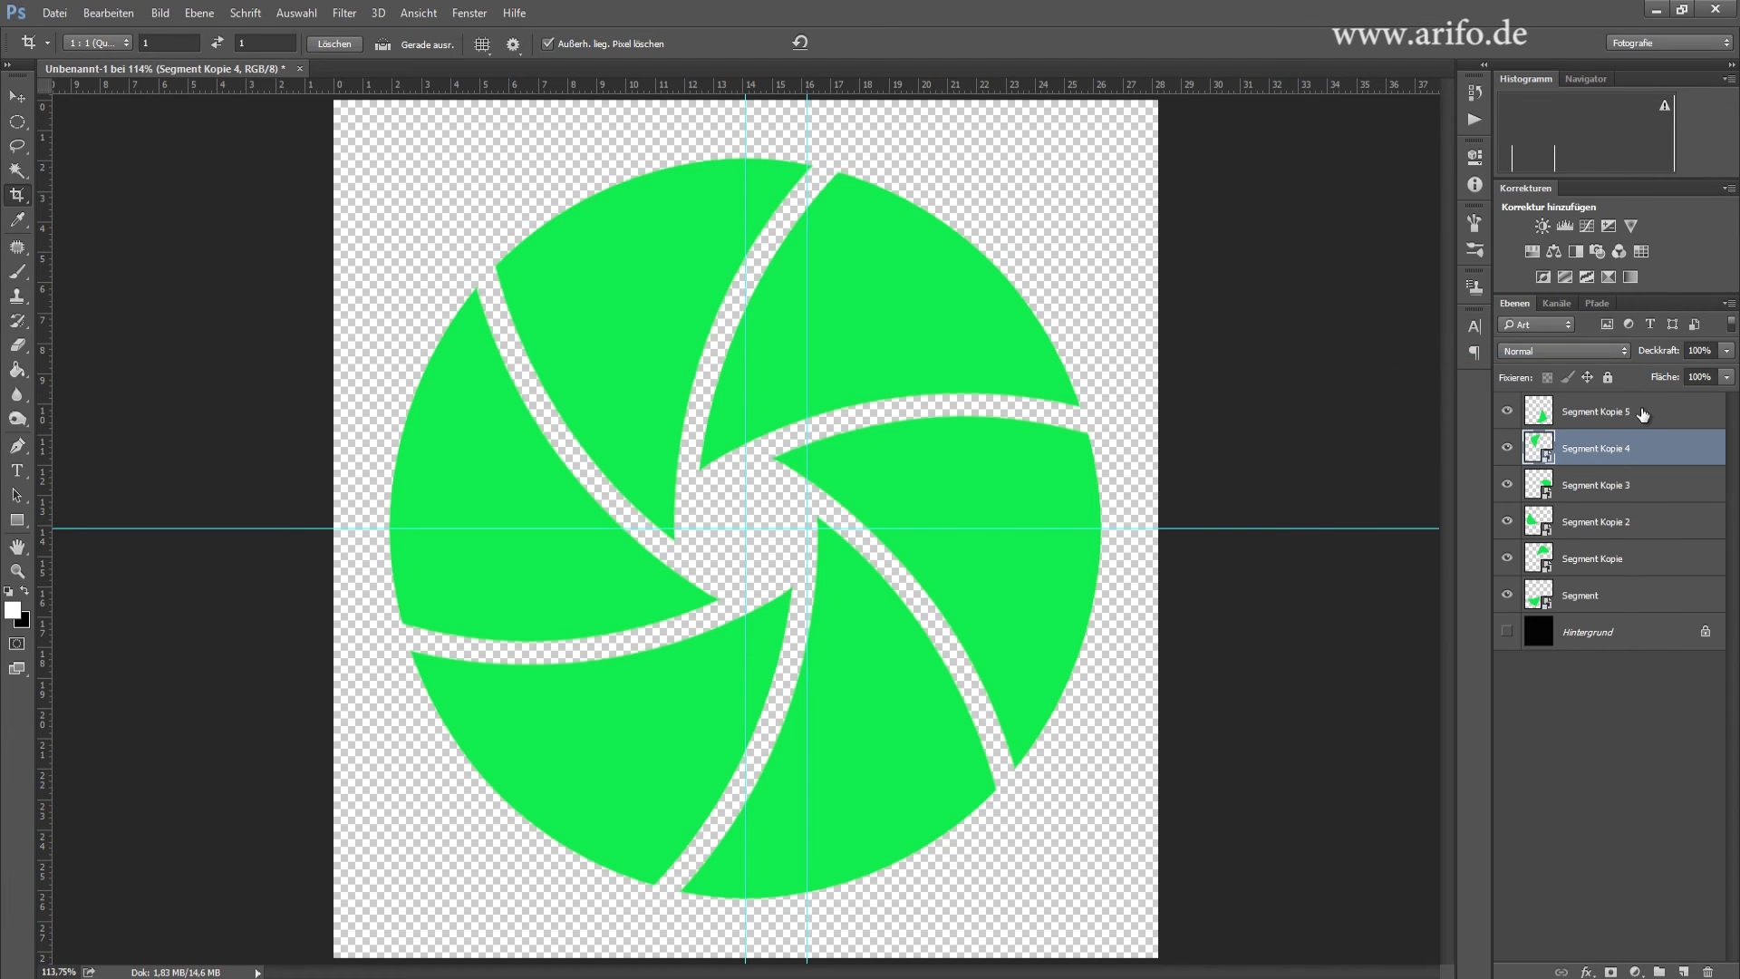
{"action": "right_click", "coordinate": [1638, 413]}
{"action": "left_click", "coordinate": [1480, 346]}
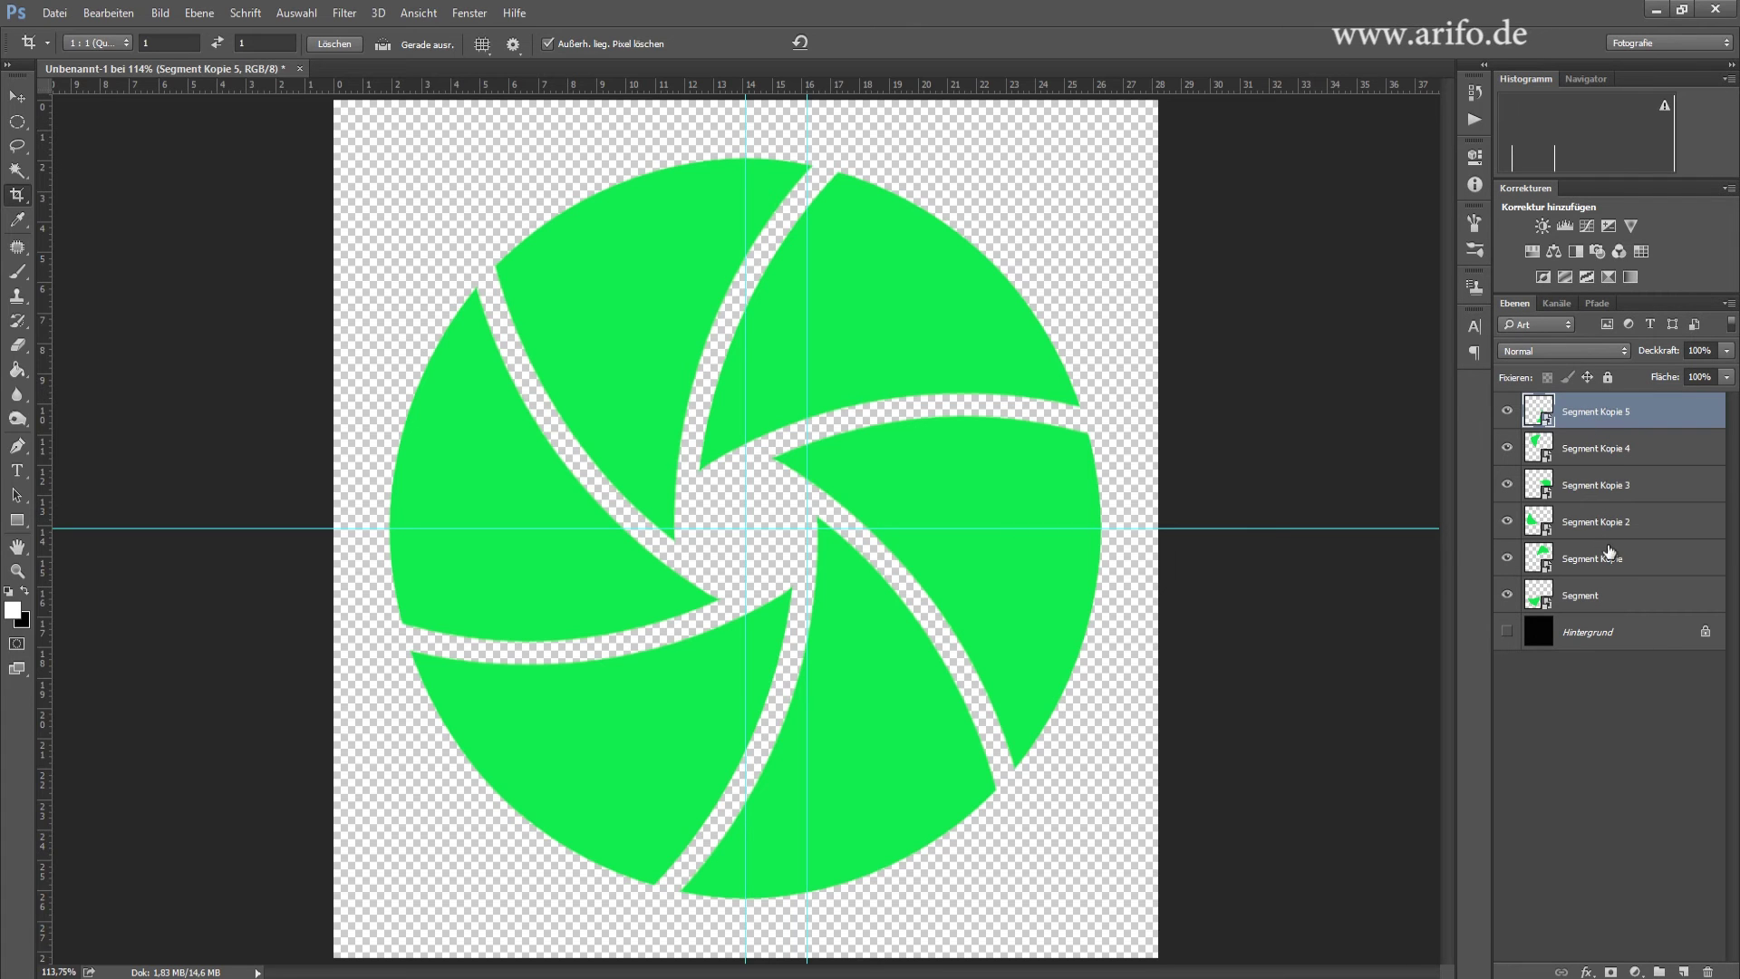
{"action": "left_click", "coordinate": [1631, 595], "text": "shift"}
{"action": "right_click", "coordinate": [1631, 596]}
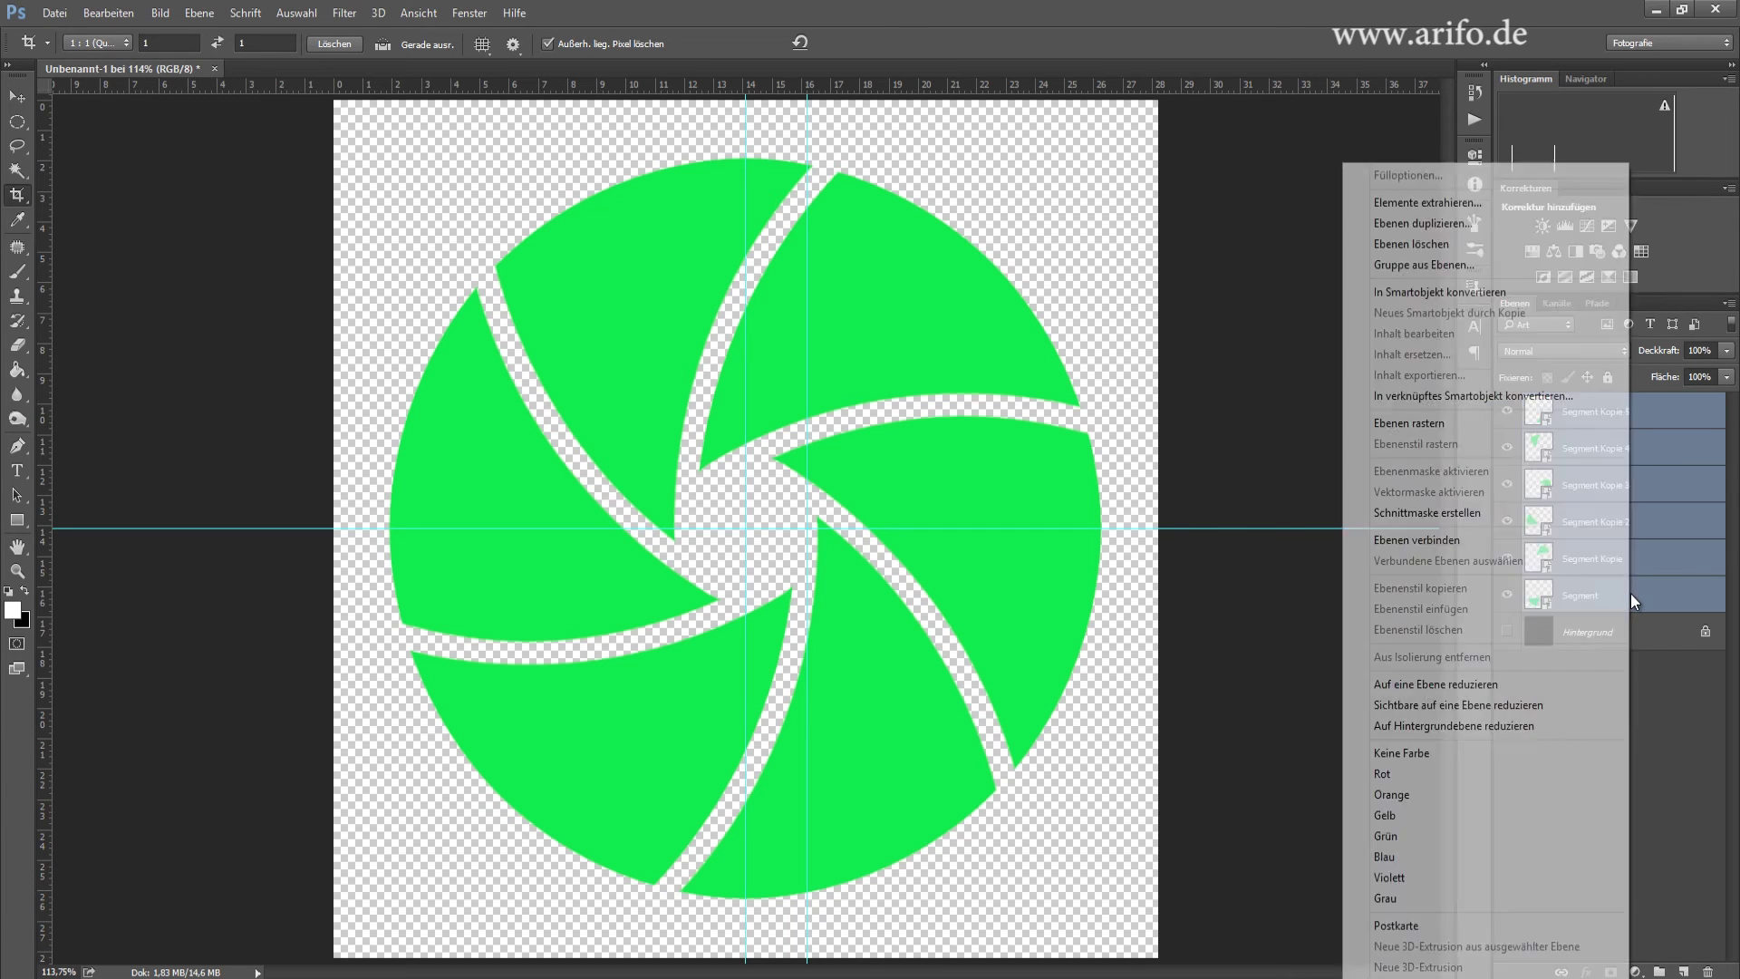
{"action": "left_click", "coordinate": [1687, 768]}
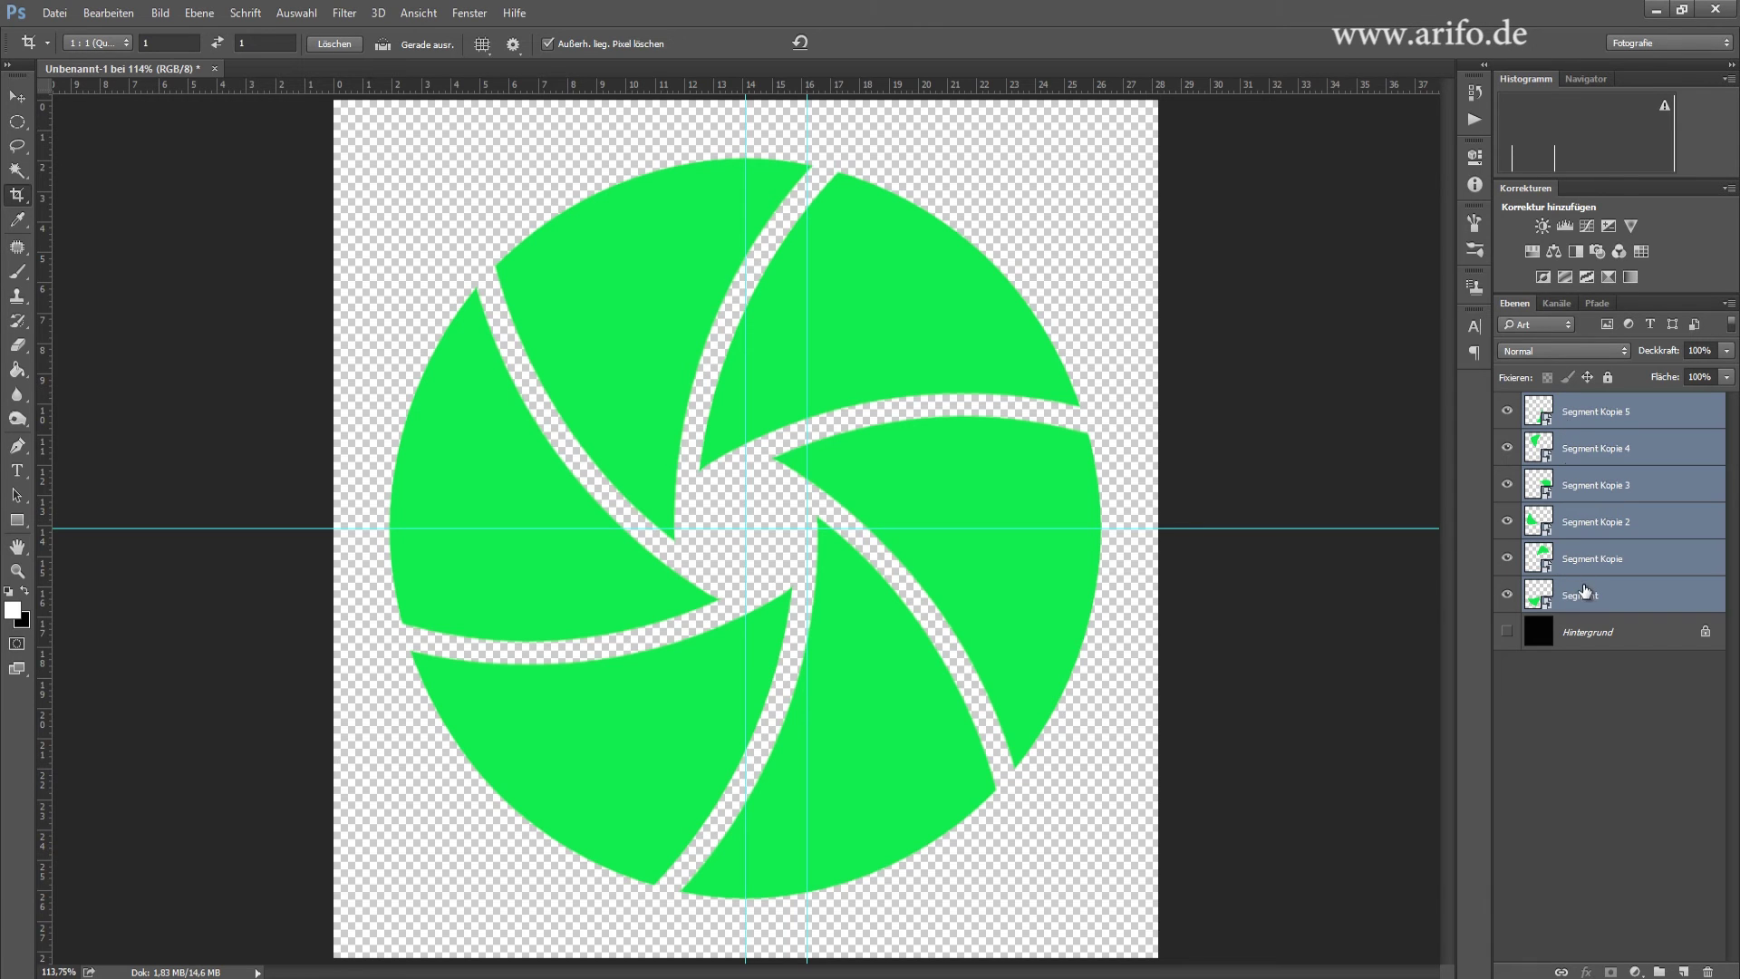
- Give Segment a drop shadow (77% opacity, 18 px distance, about 9 px size) and copy it to Segment Kopie
{"action": "left_click", "coordinate": [1632, 599]}
{"action": "double_click", "coordinate": [1632, 598]}
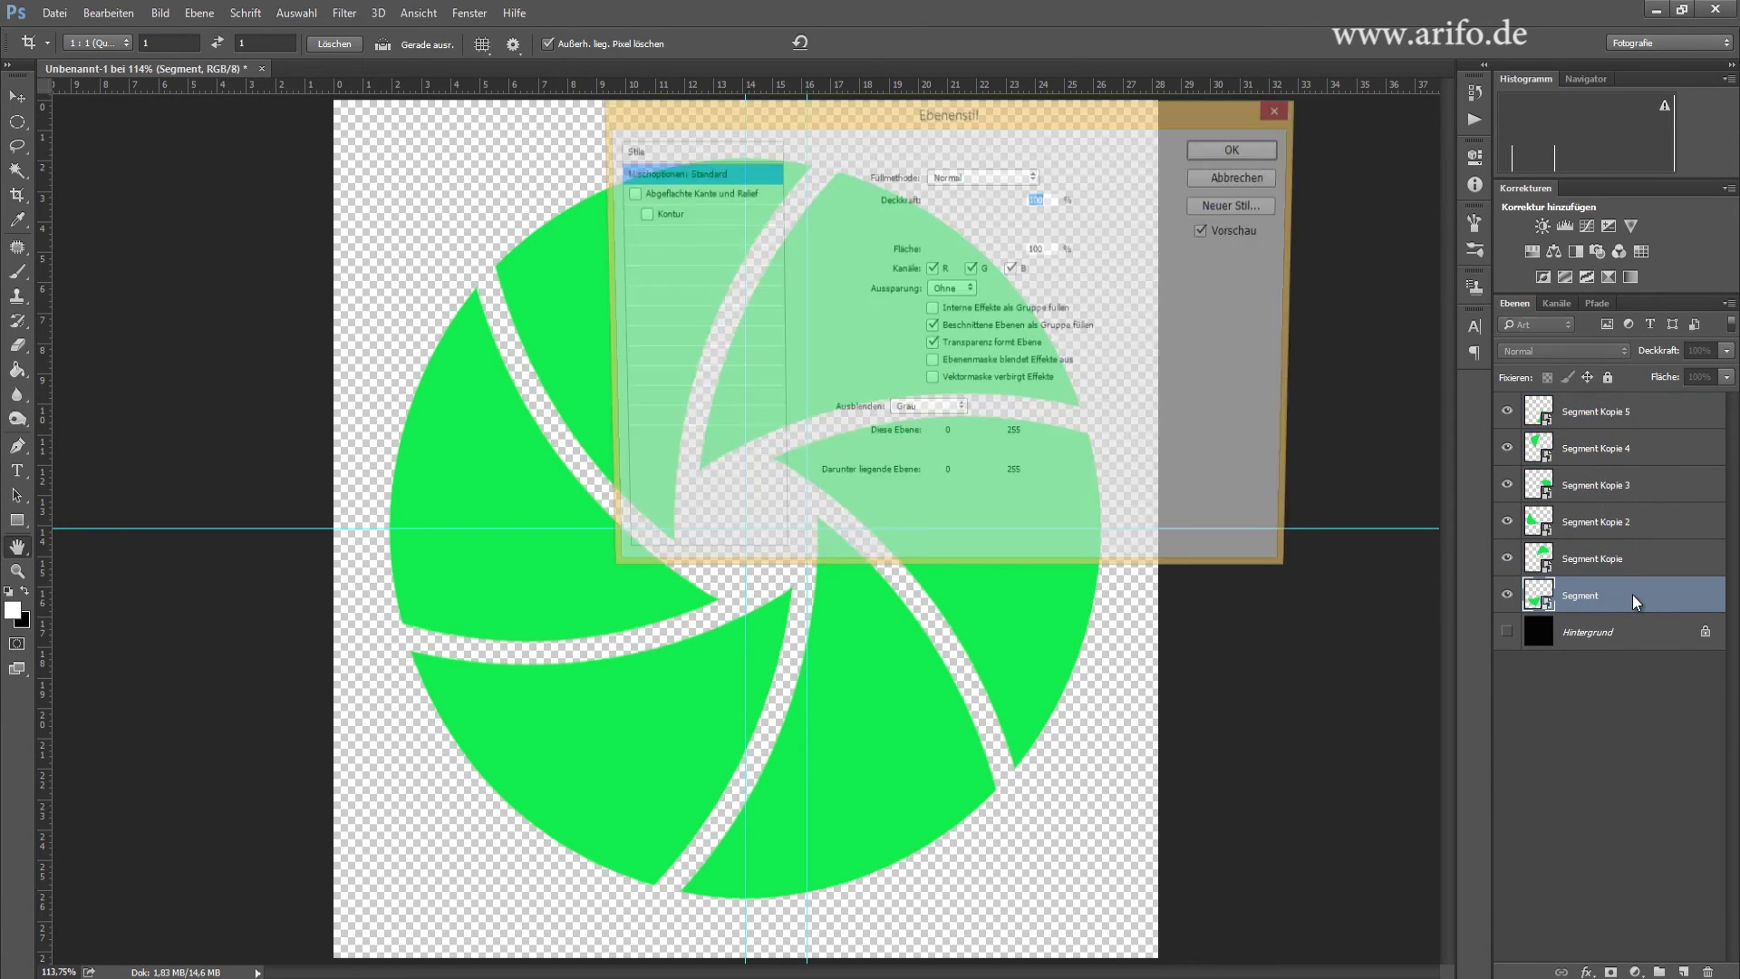
{"action": "left_click", "coordinate": [661, 422]}
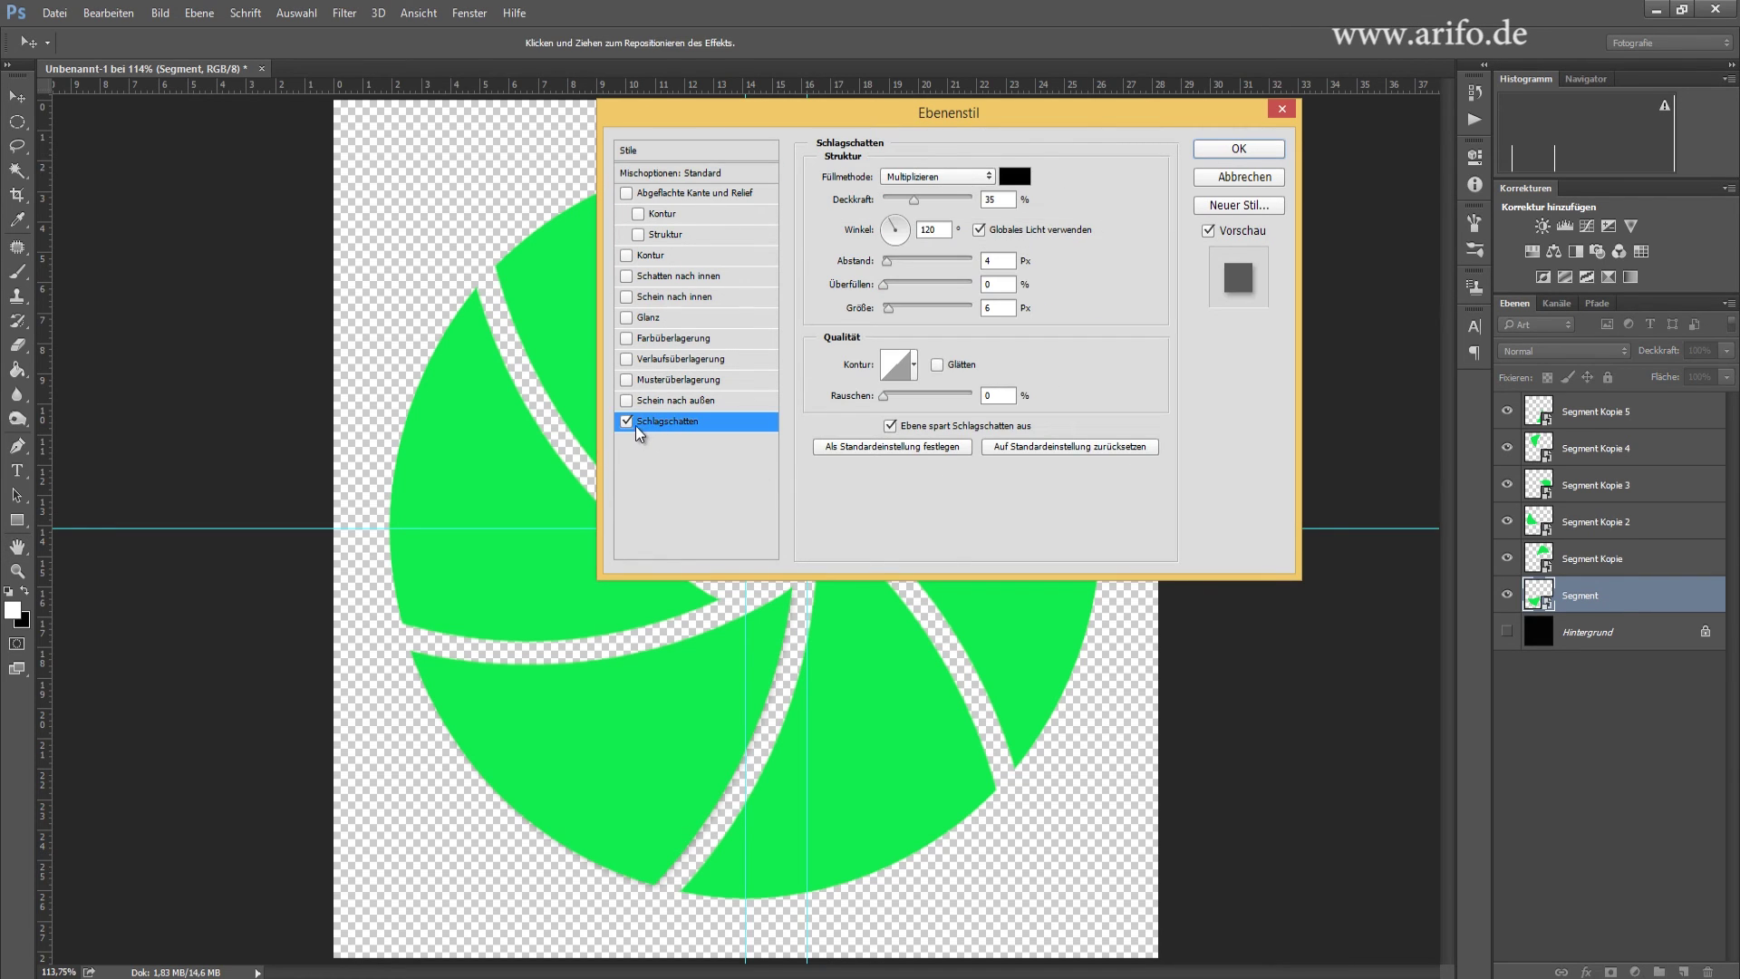
{"action": "left_click_drag", "start_coordinate": [913, 200], "coordinate": [949, 199]}
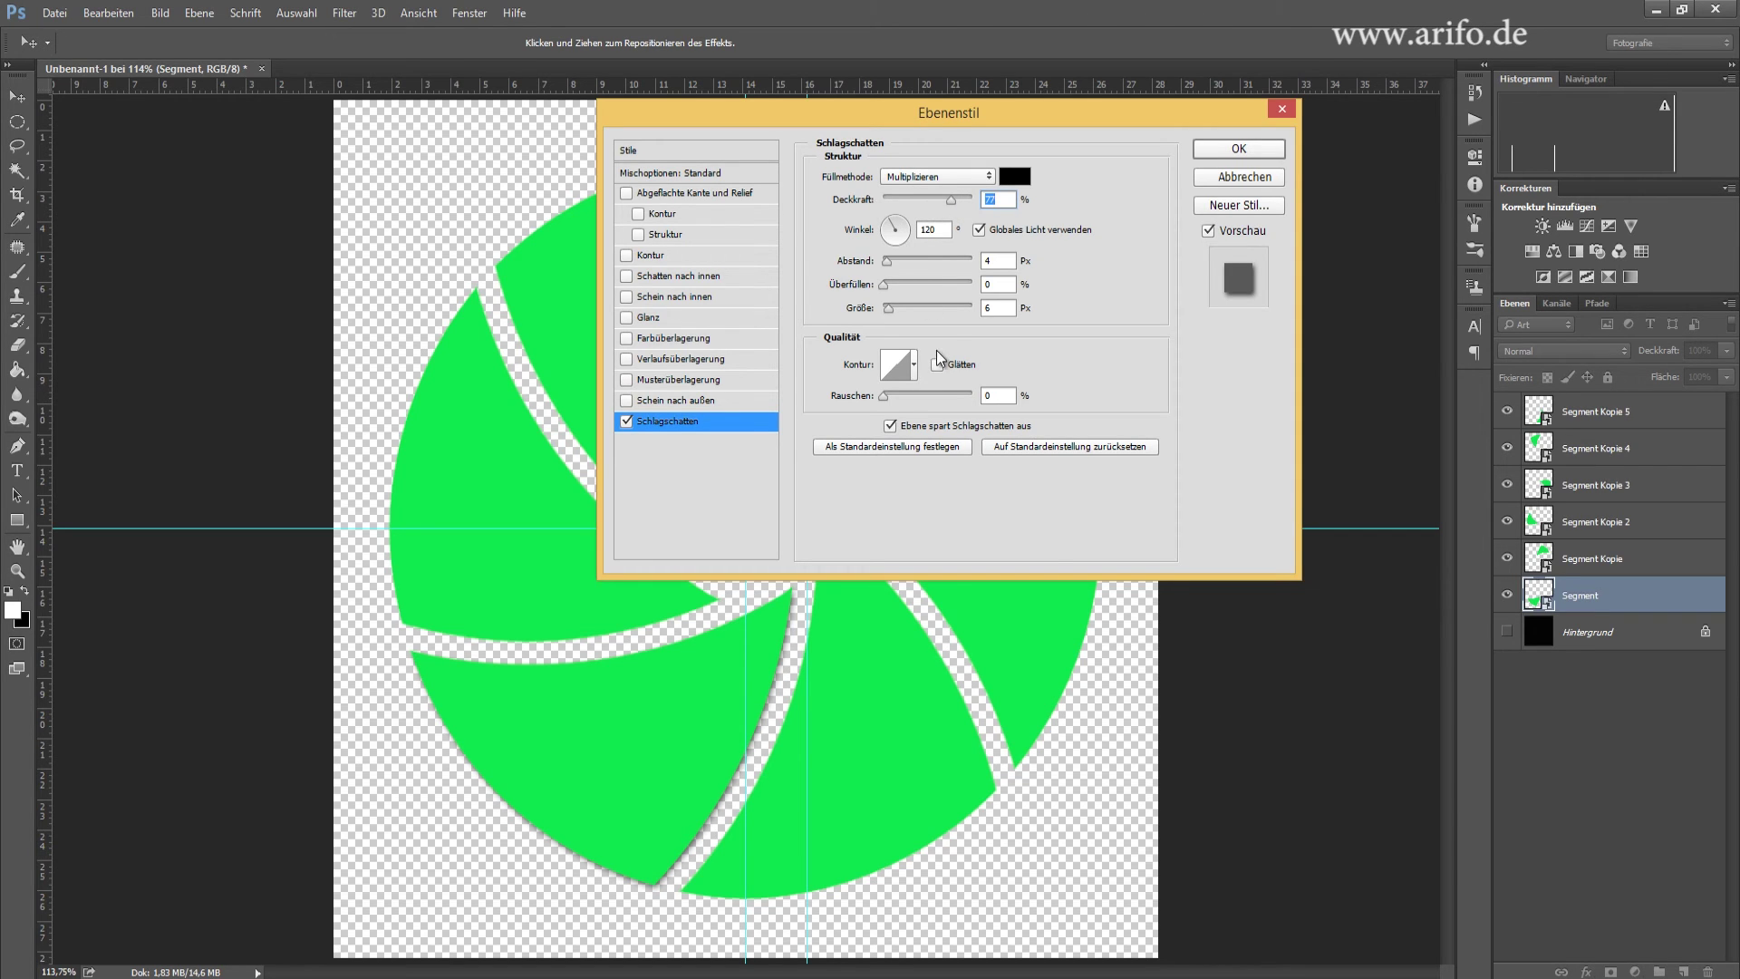
{"action": "left_click_drag", "start_coordinate": [884, 259], "coordinate": [898, 259]}
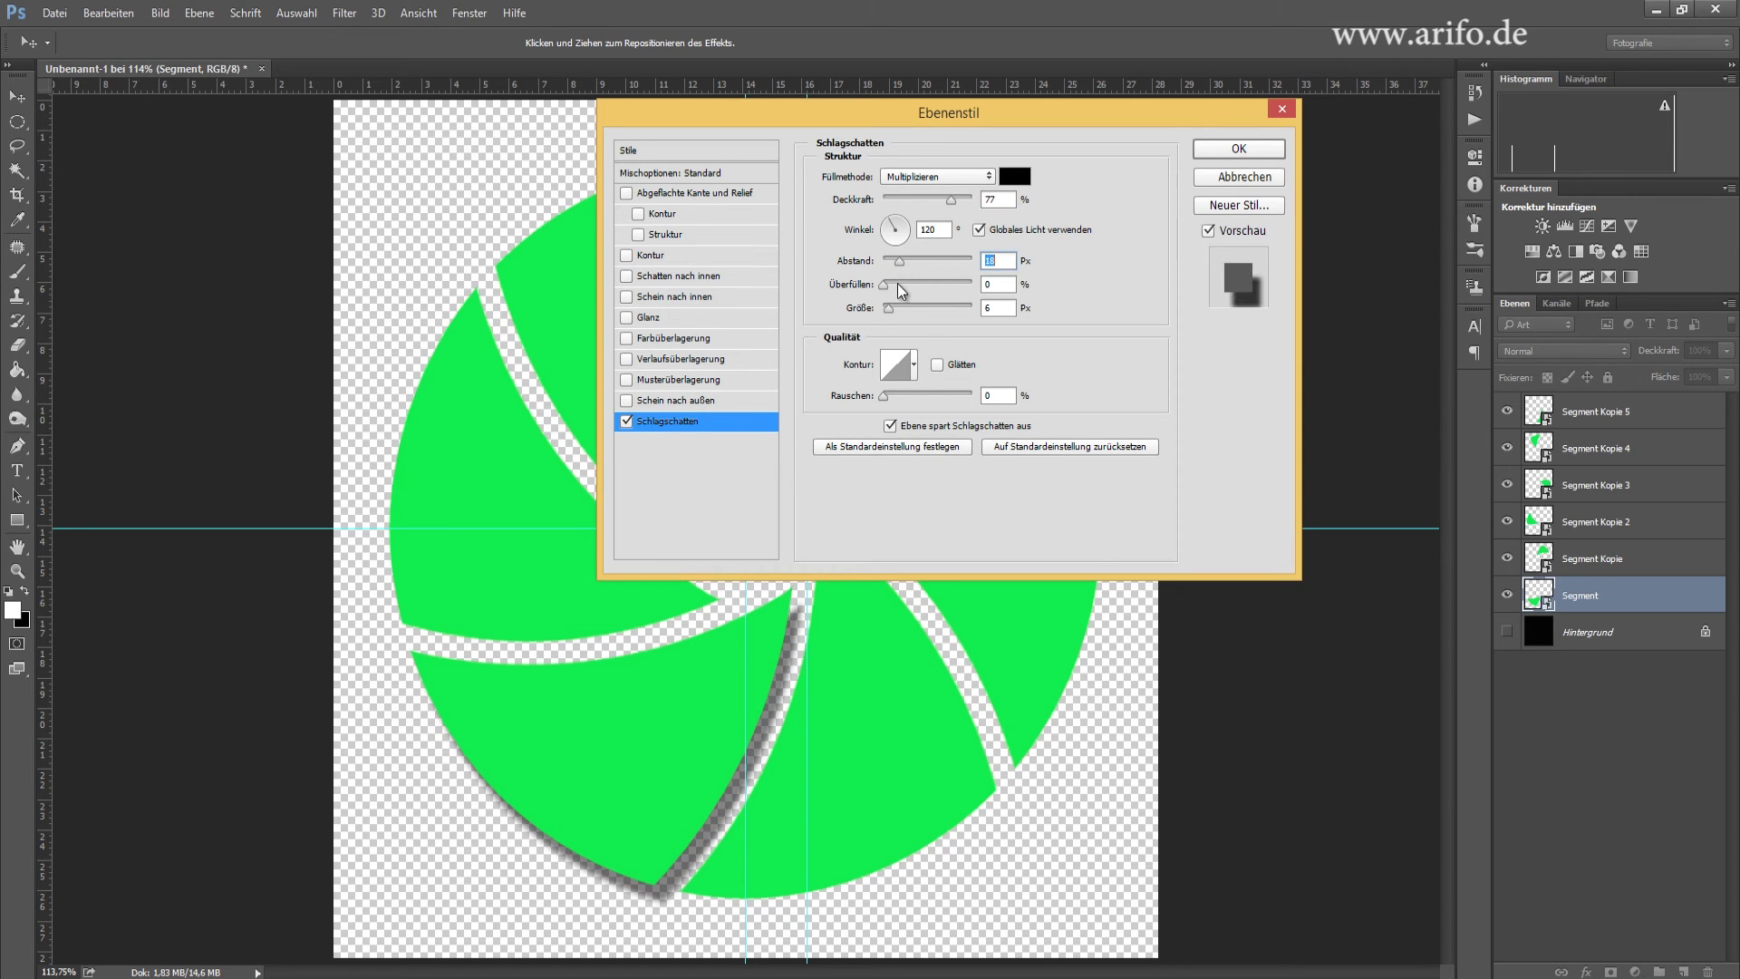
{"action": "left_click_drag", "start_coordinate": [888, 308], "coordinate": [893, 308]}
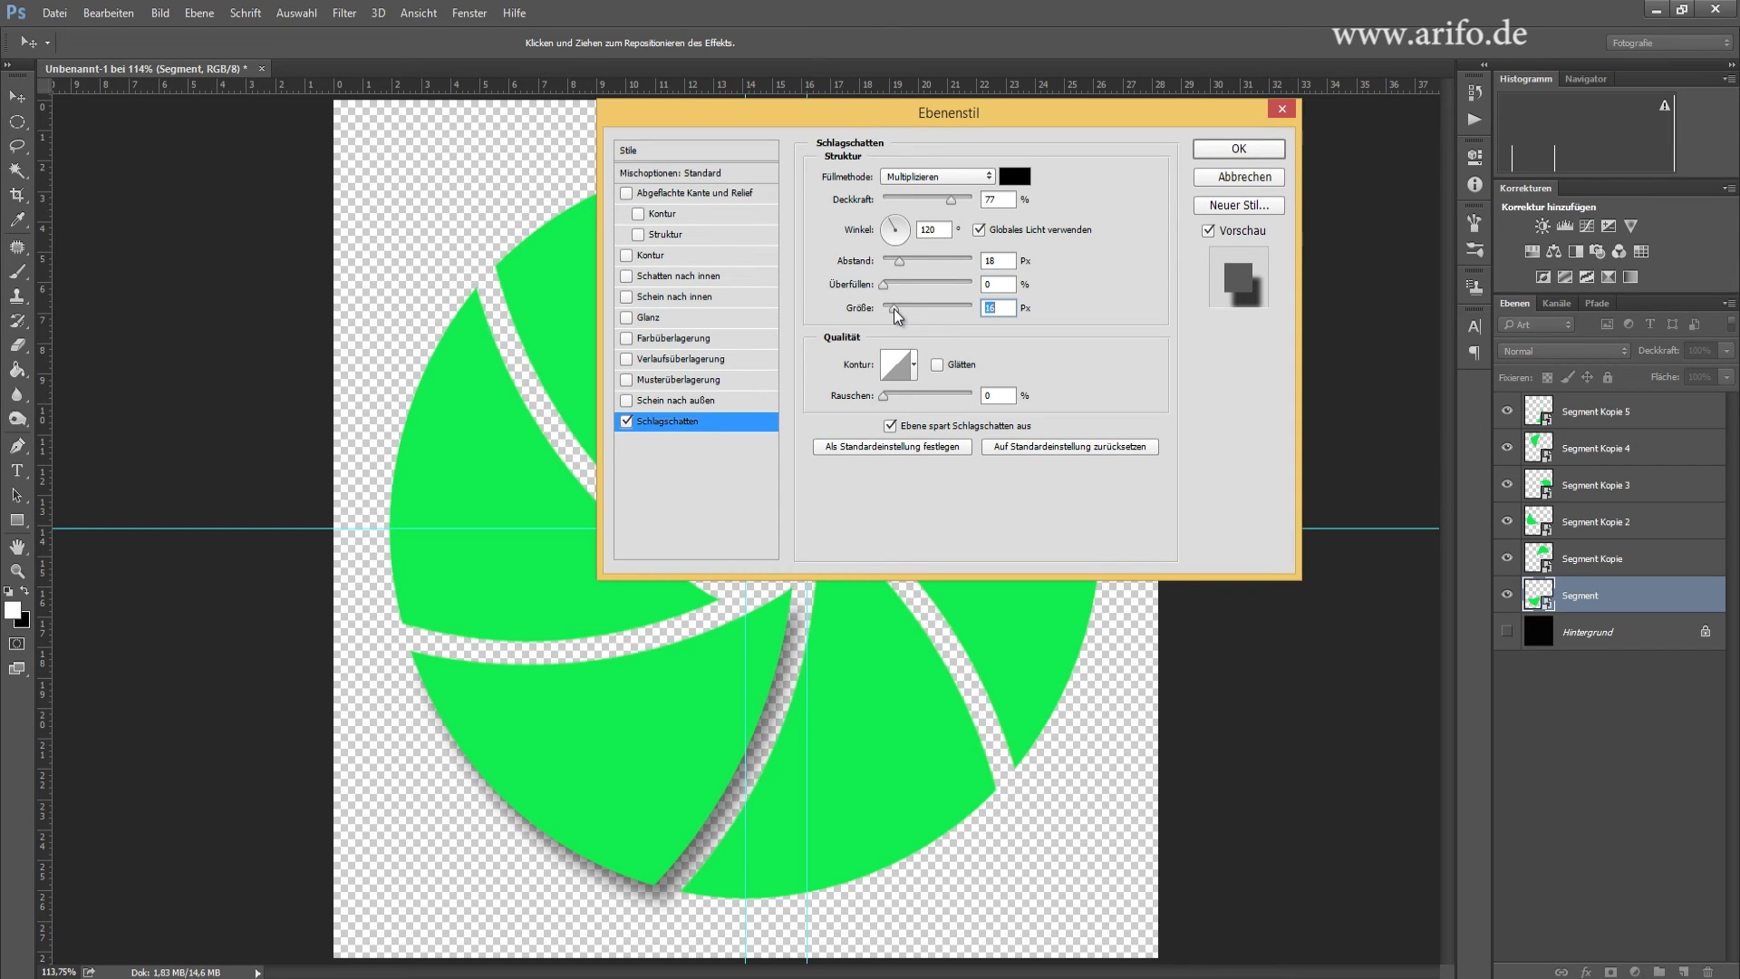
{"action": "left_click_drag", "start_coordinate": [893, 308], "coordinate": [890, 308]}
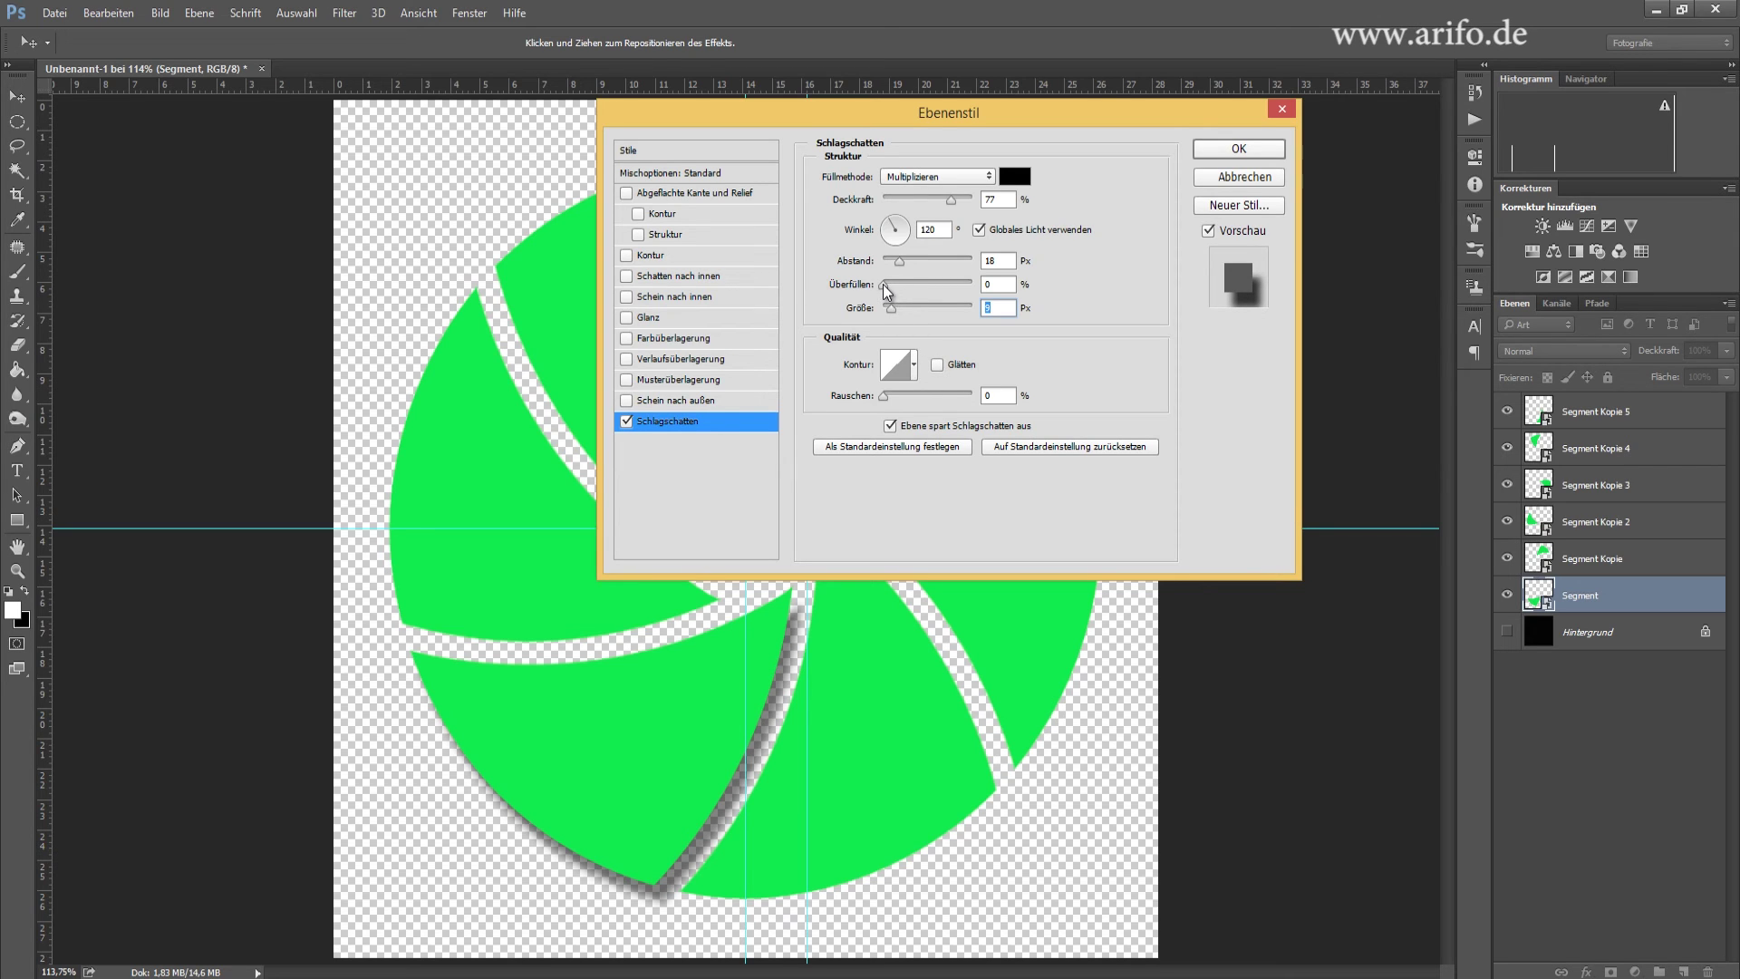
{"action": "left_click", "coordinate": [886, 286]}
{"action": "left_click", "coordinate": [1242, 152]}
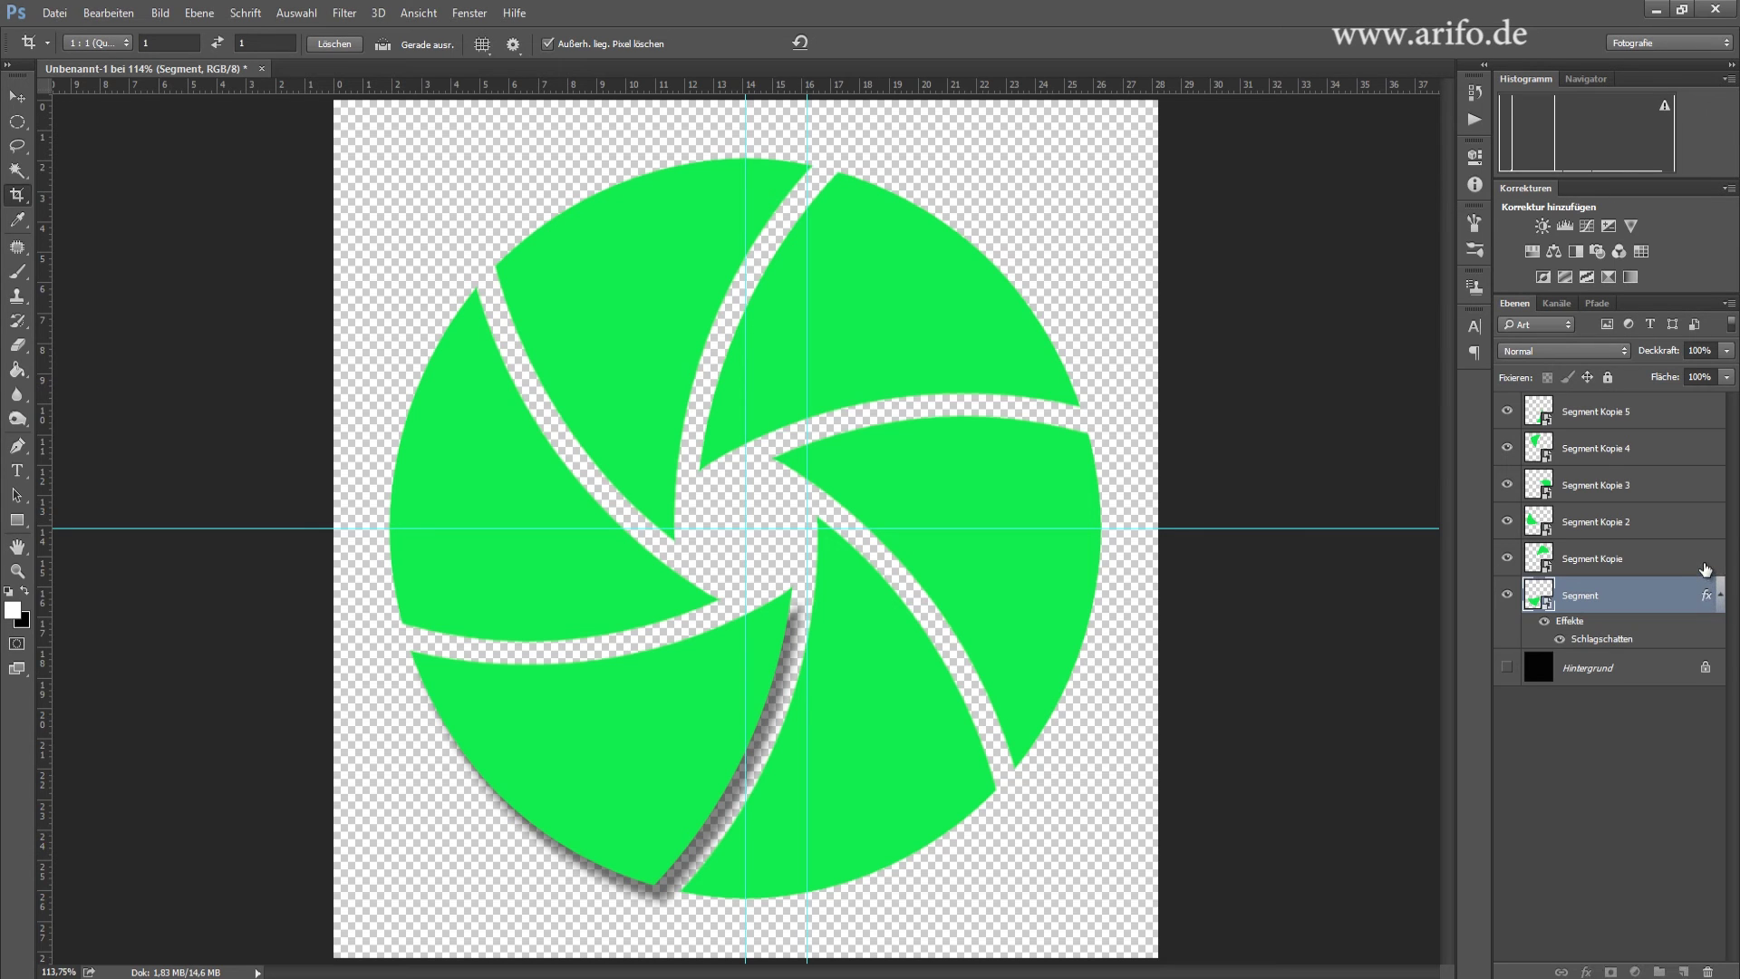
{"action": "left_click_drag", "start_coordinate": [1707, 598], "coordinate": [1707, 413]}
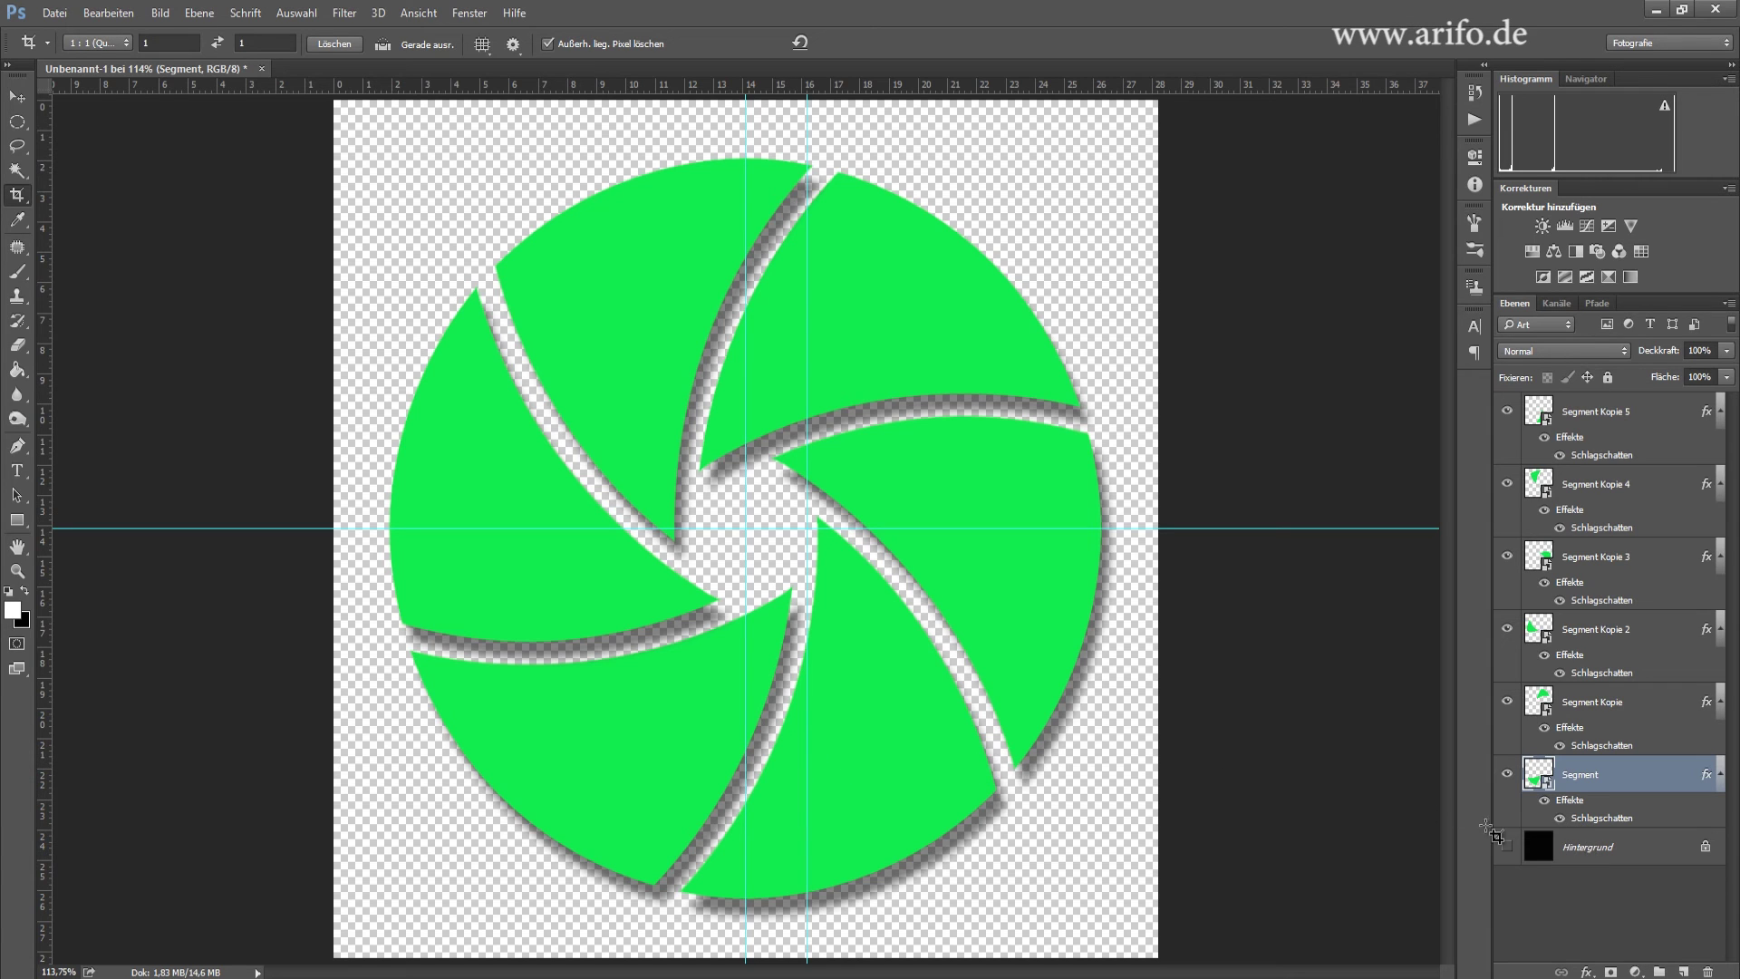
- Add a new empty layer, Ebene 1, directly above the Hintergrund background layer
{"action": "left_click", "coordinate": [1593, 853]}
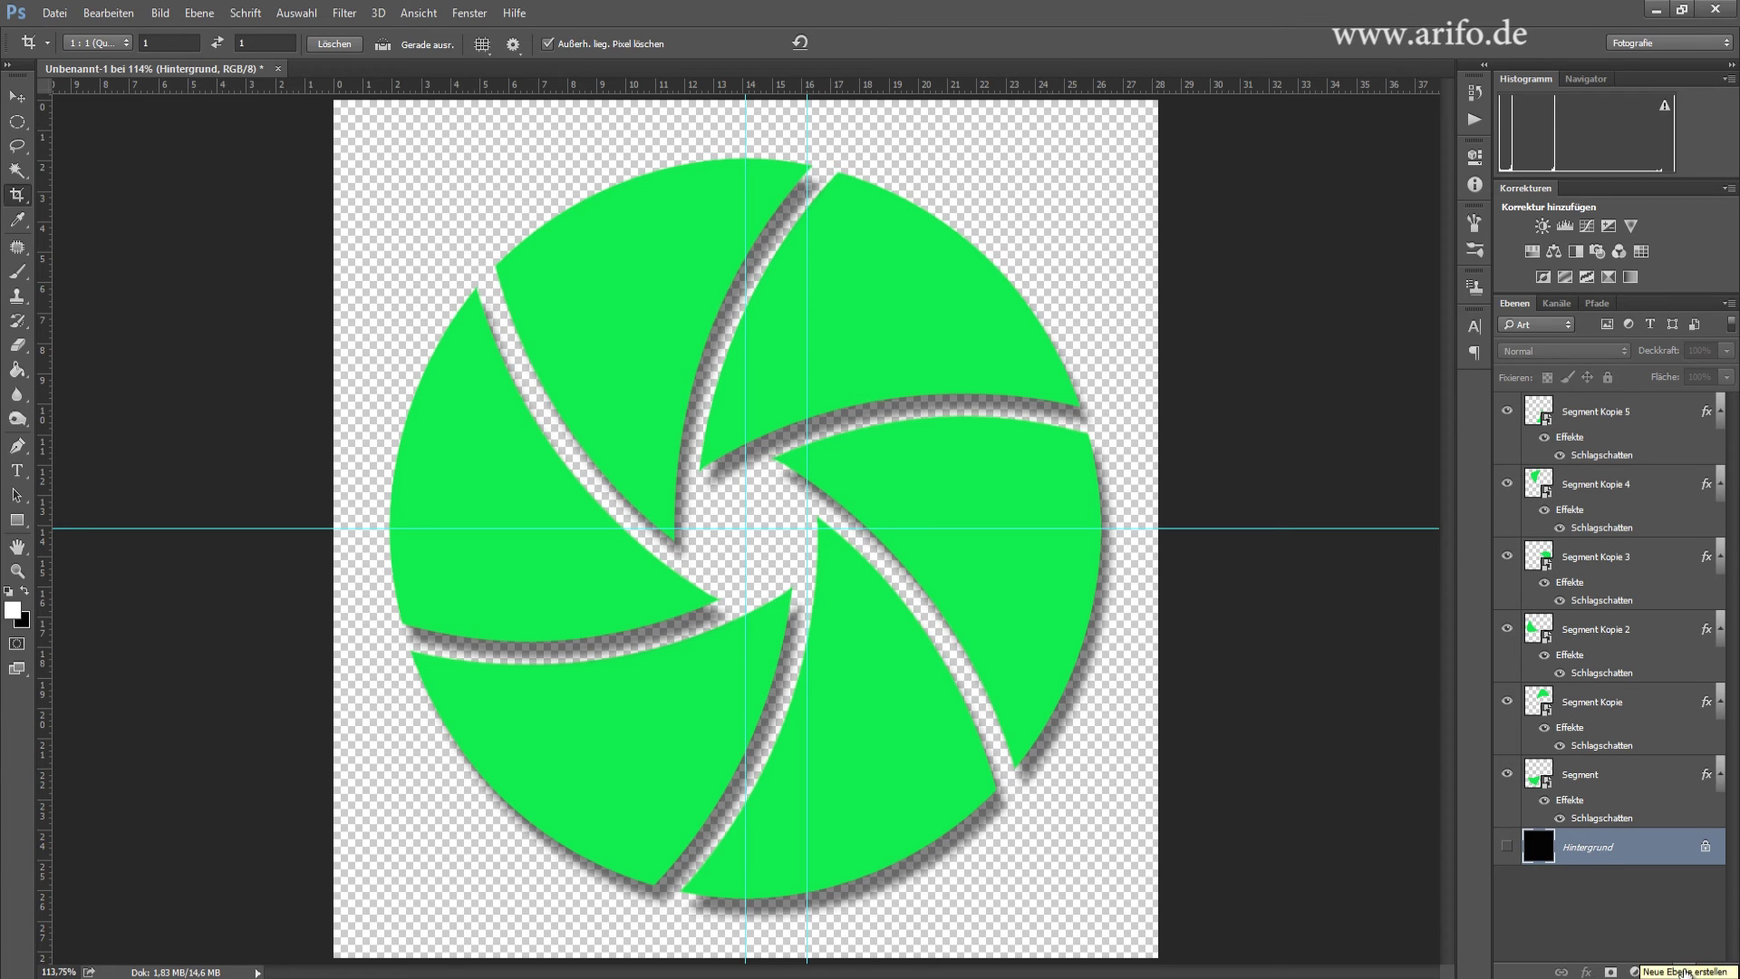
{"action": "left_click", "coordinate": [1684, 971]}
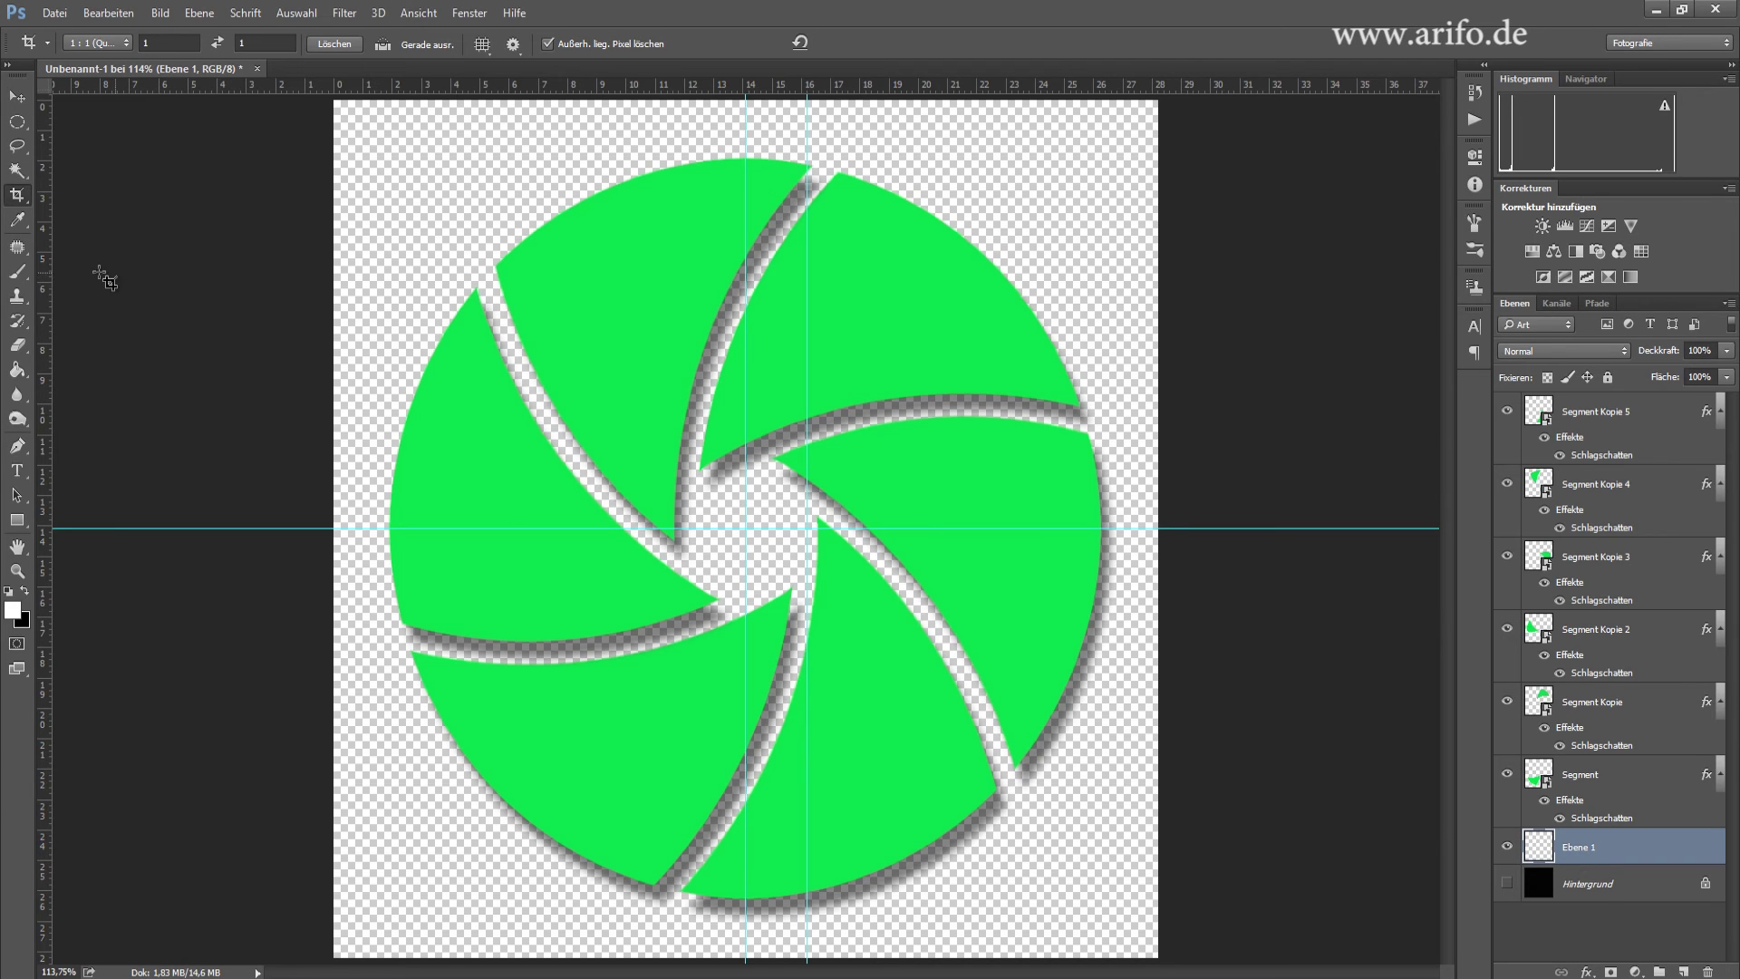
{"action": "left_click", "coordinate": [20, 349]}
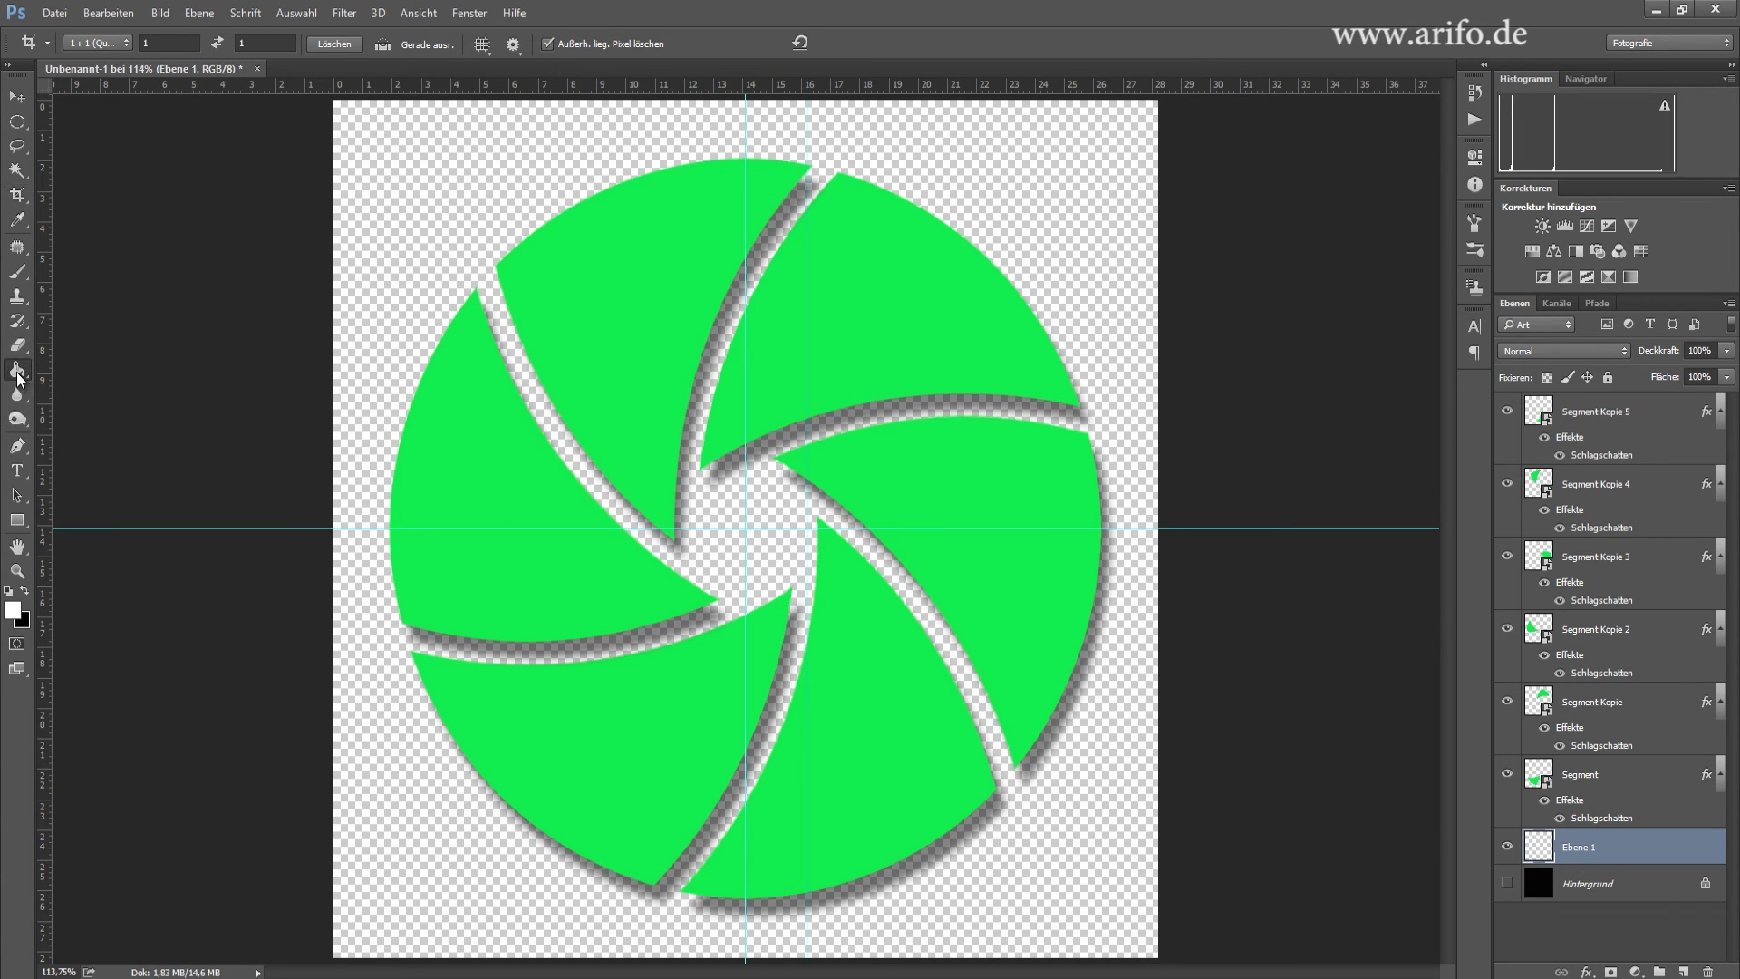
{"action": "right_click", "coordinate": [20, 371]}
- Select the Gradient tool with the orange-yellow-orange gradient preset
{"action": "left_click", "coordinate": [125, 372]}
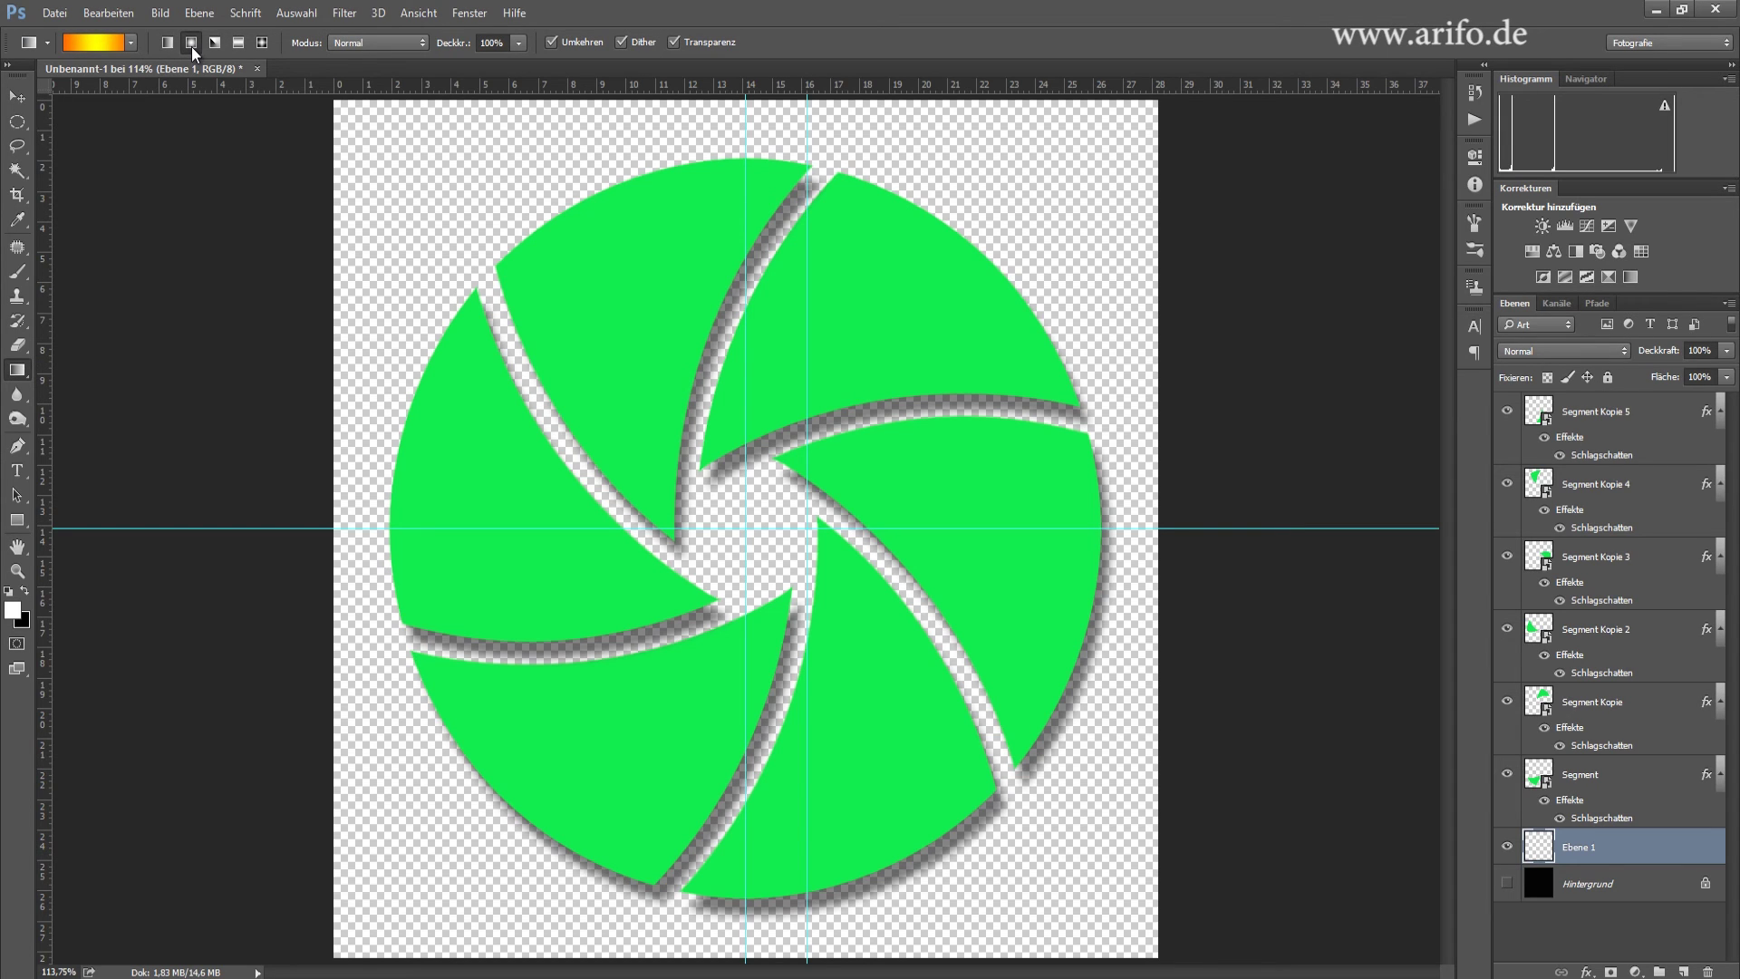
{"action": "left_click", "coordinate": [131, 43]}
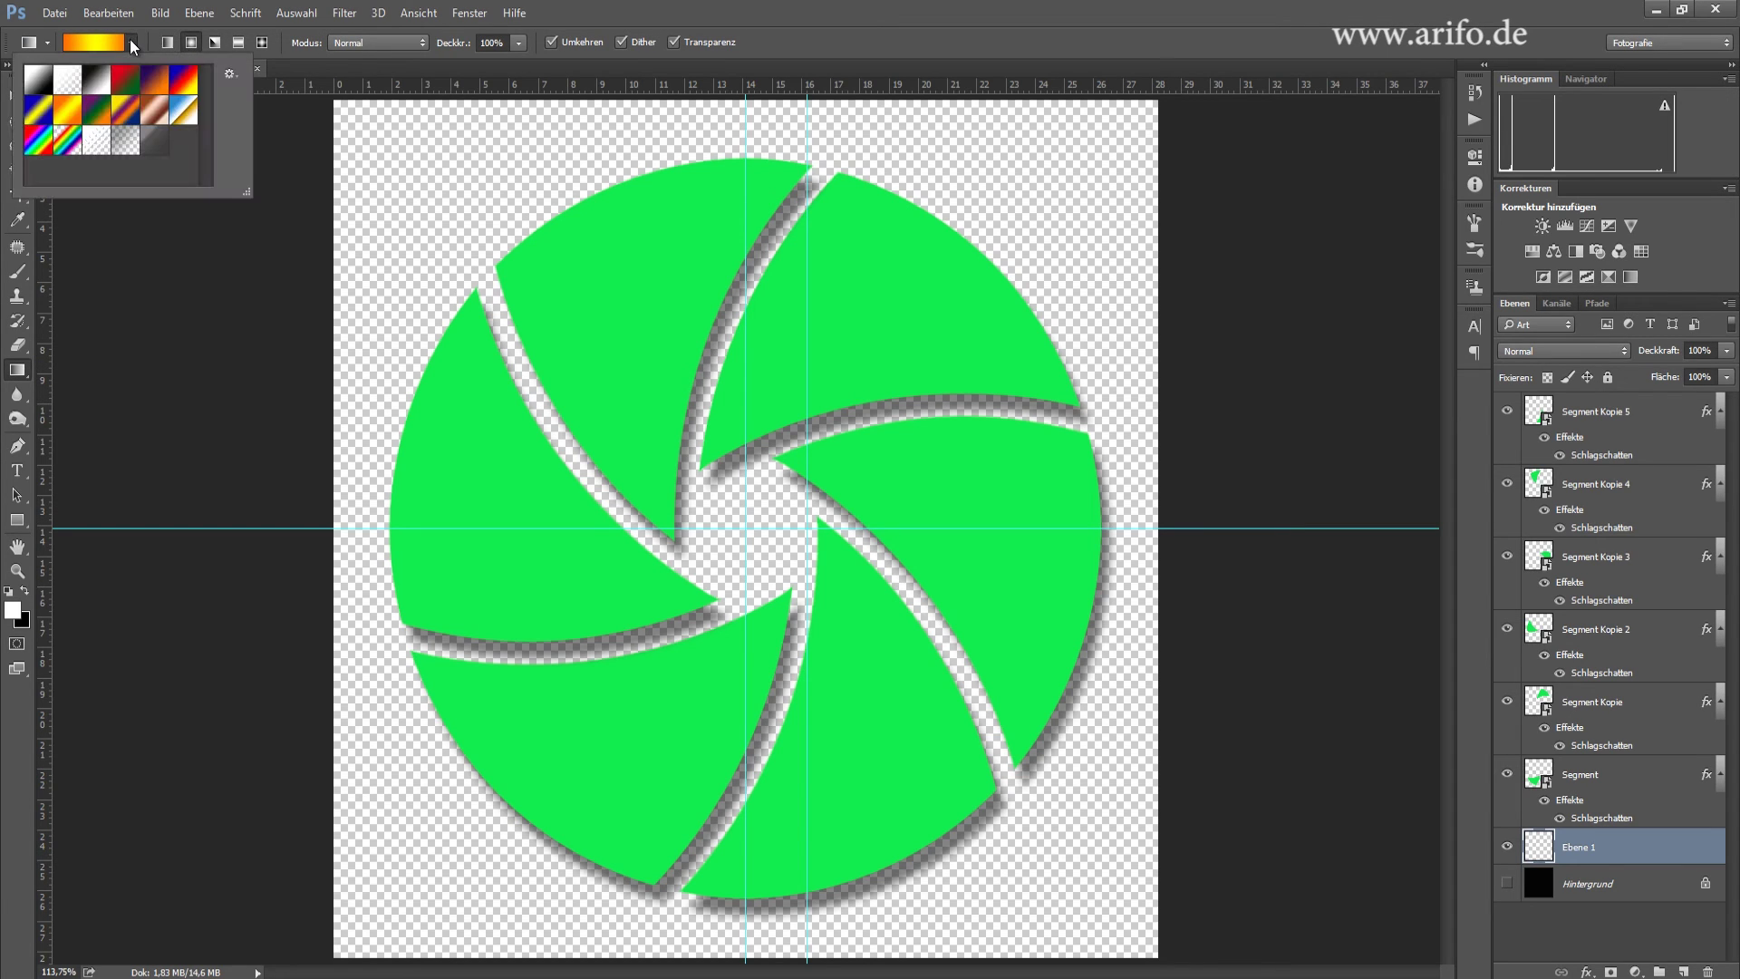
{"action": "double_click", "coordinate": [68, 113]}
{"action": "left_click", "coordinate": [82, 43]}
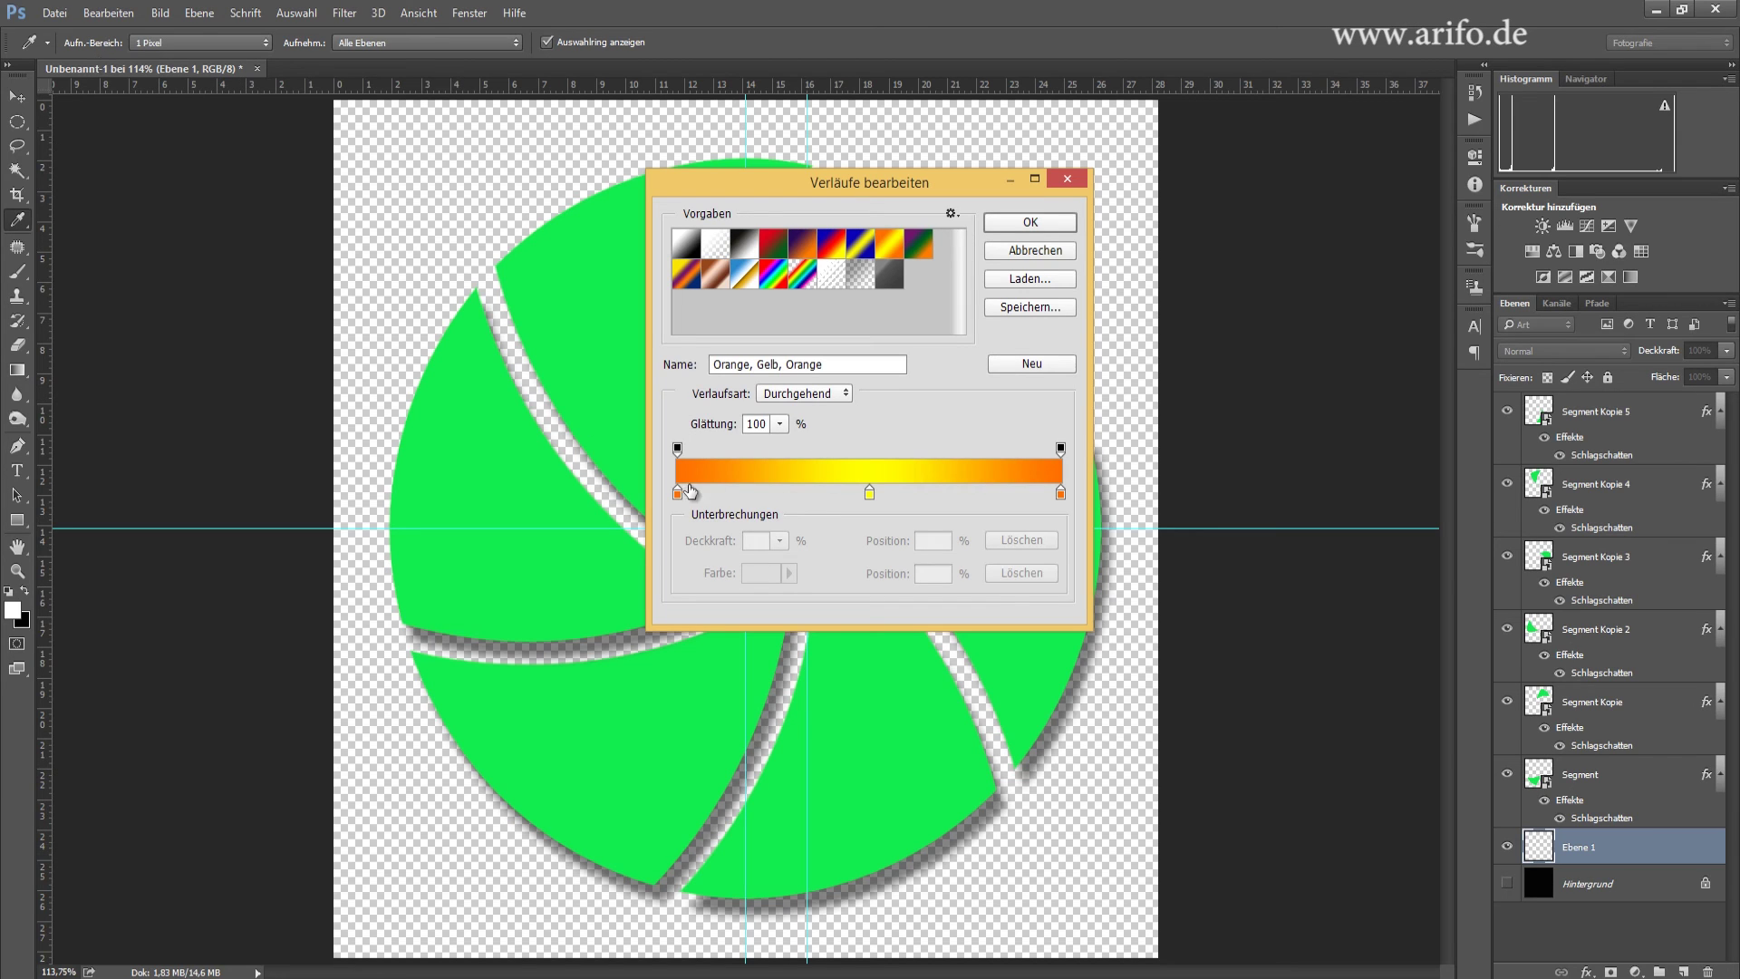
- Change the gradient's middle colour stop to cyan #0af0d8 in the Gradient Editor
{"action": "left_click", "coordinate": [870, 494]}
{"action": "left_click", "coordinate": [789, 574]}
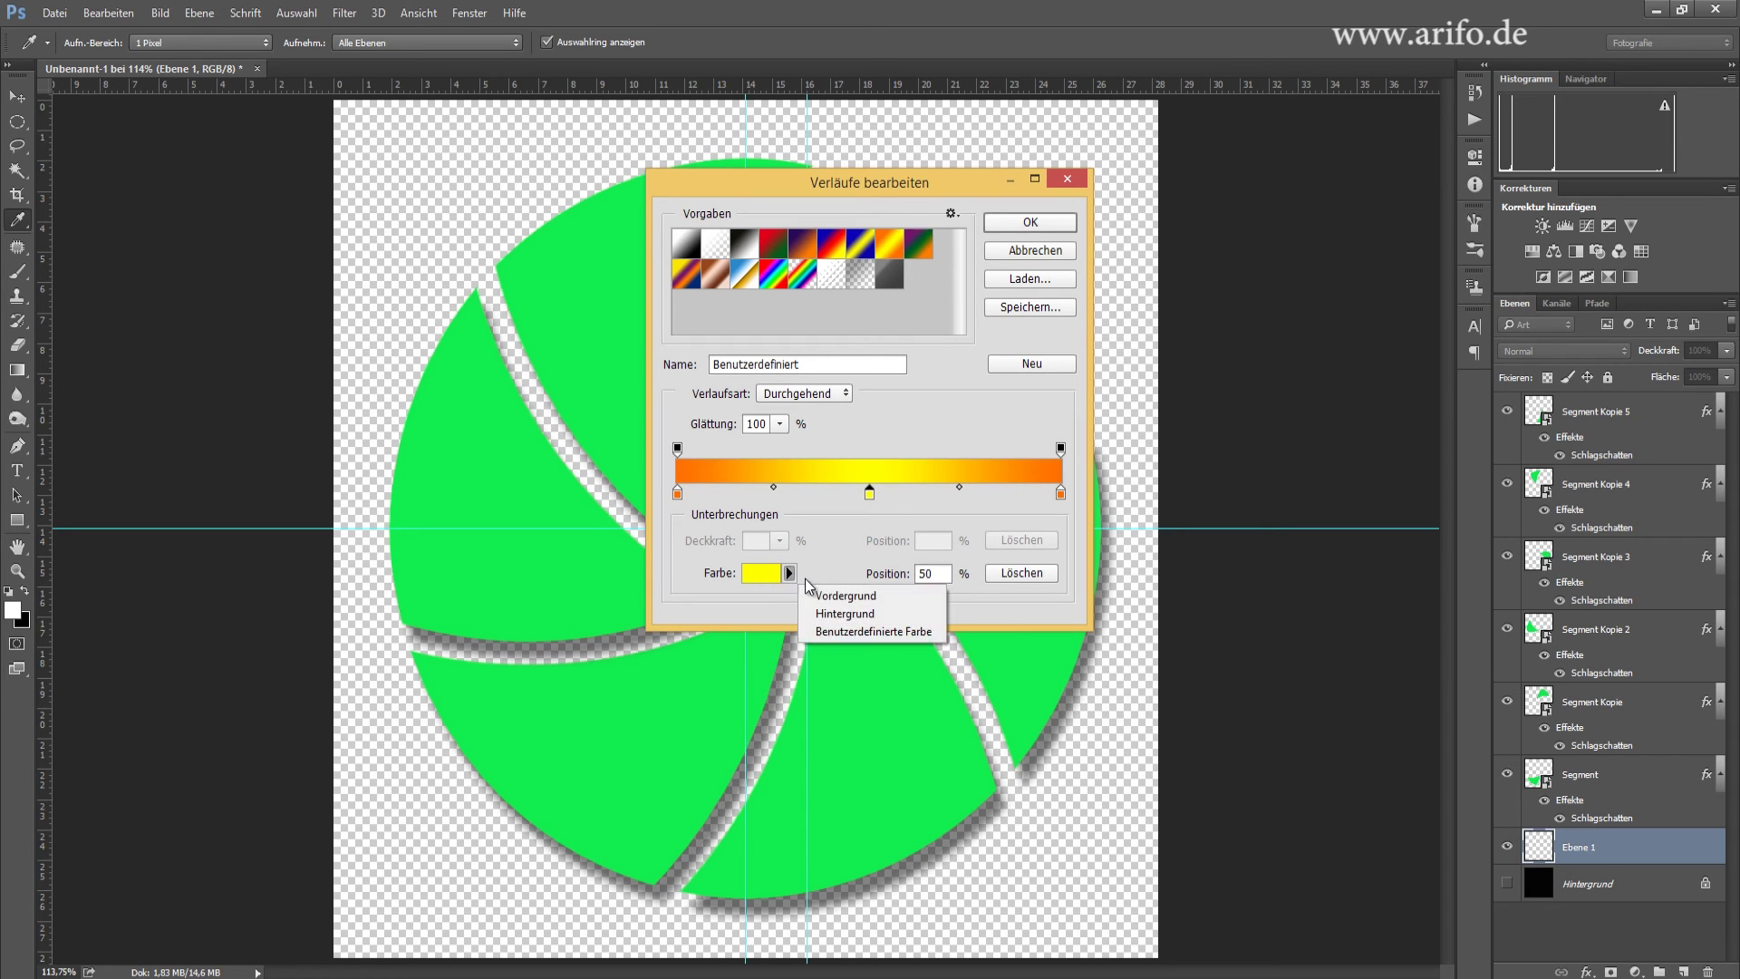
{"action": "left_click", "coordinate": [782, 567]}
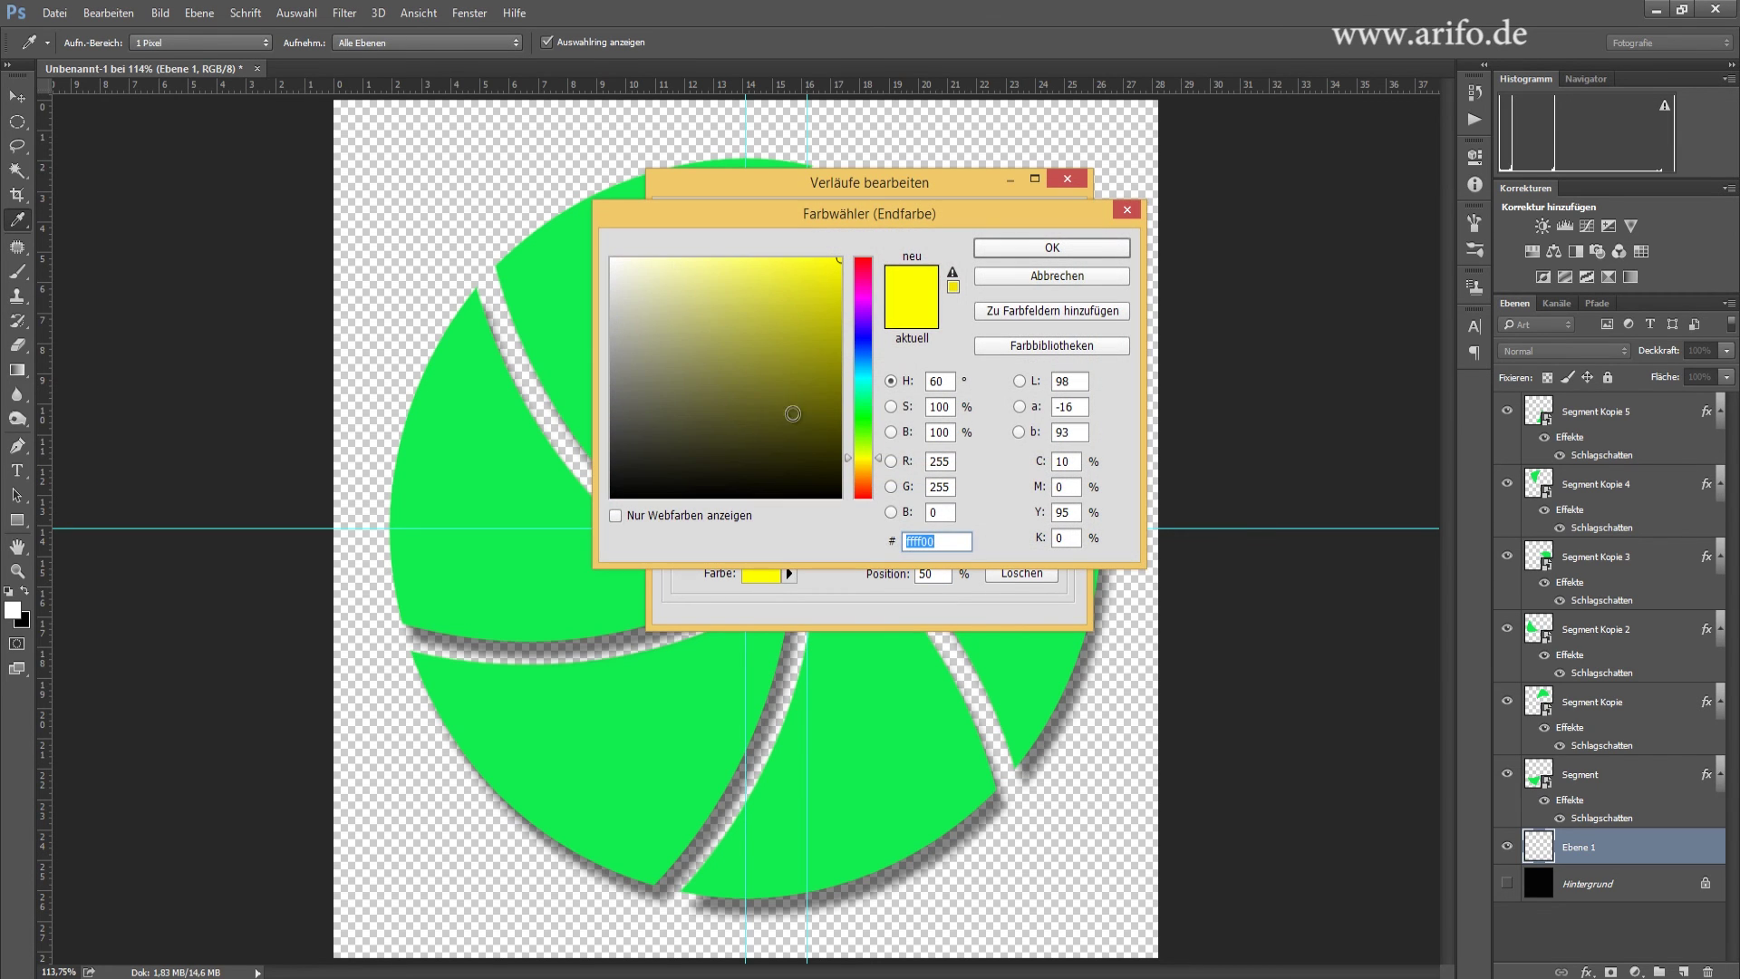
{"action": "left_click", "coordinate": [866, 382]}
{"action": "left_click_drag", "start_coordinate": [817, 300], "coordinate": [831, 271]}
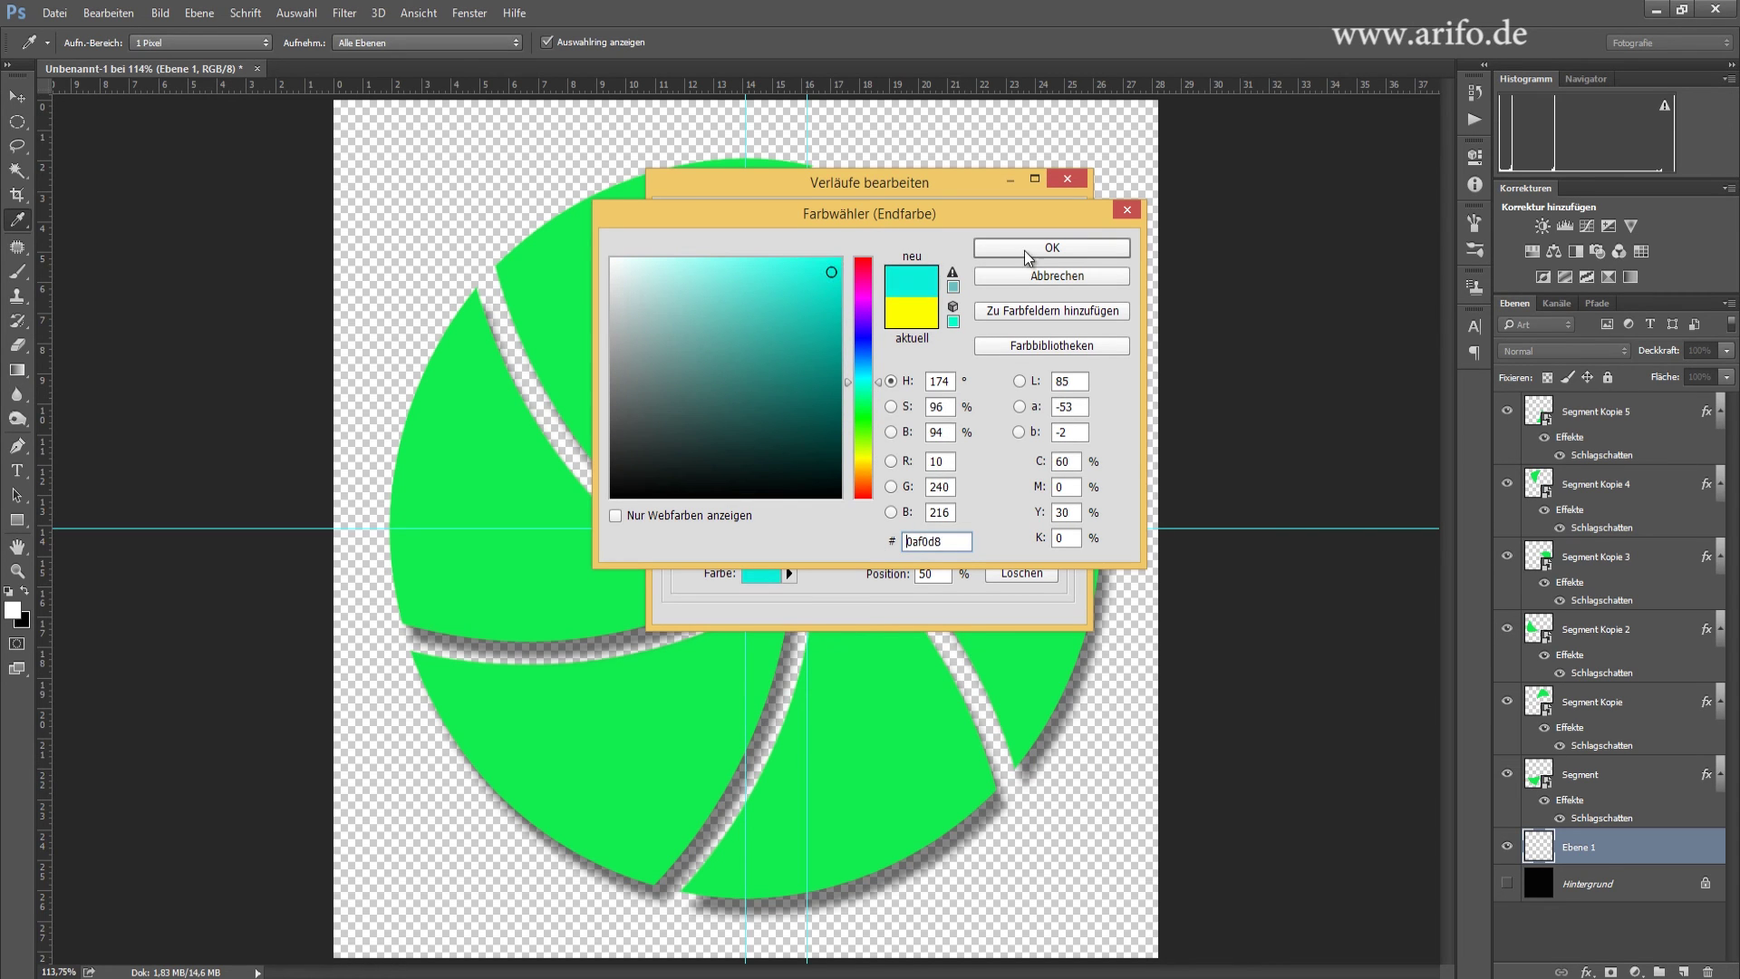
{"action": "left_click", "coordinate": [1024, 250]}
{"action": "left_click", "coordinate": [1042, 221]}
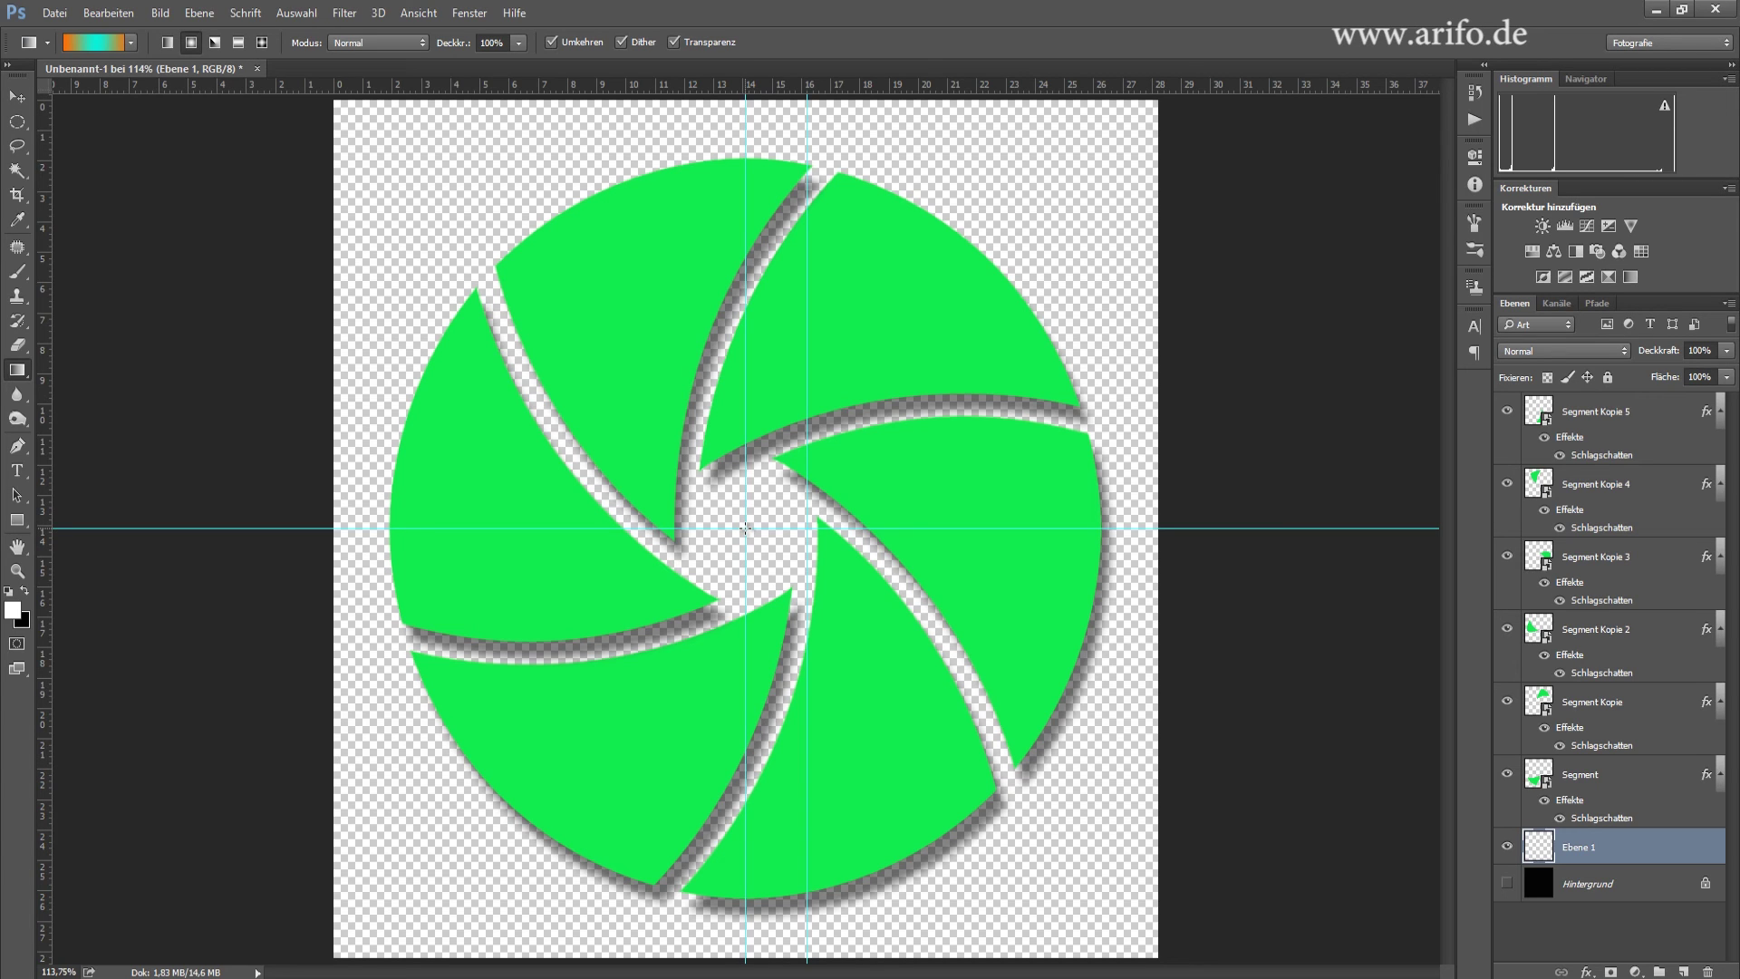
- Draw an orange-and-cyan radial gradient on Ebene 1 from the canvas centre
{"action": "left_click_drag", "start_coordinate": [745, 528], "coordinate": [291, 533]}
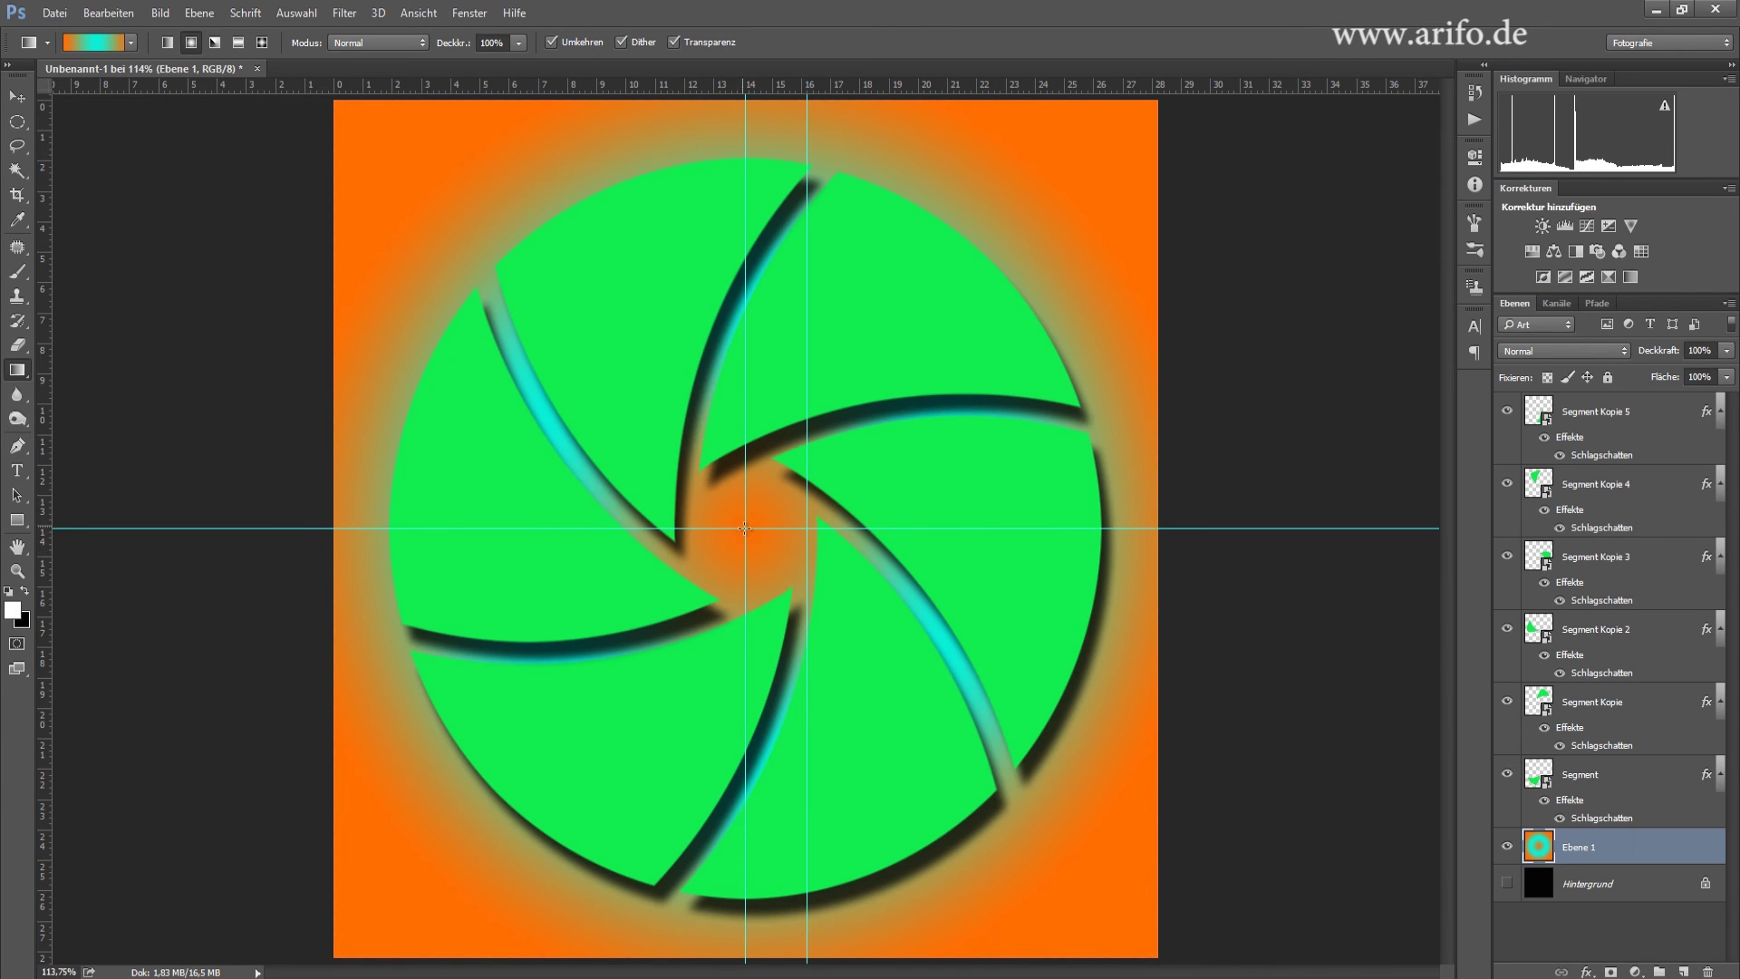
{"action": "mouse_move", "coordinate": [610, 516]}
{"action": "left_mouse_down"}
{"action": "mouse_move", "coordinate": [713, 540]}
{"action": "mouse_move", "coordinate": [491, 539]}
{"action": "left_mouse_up"}
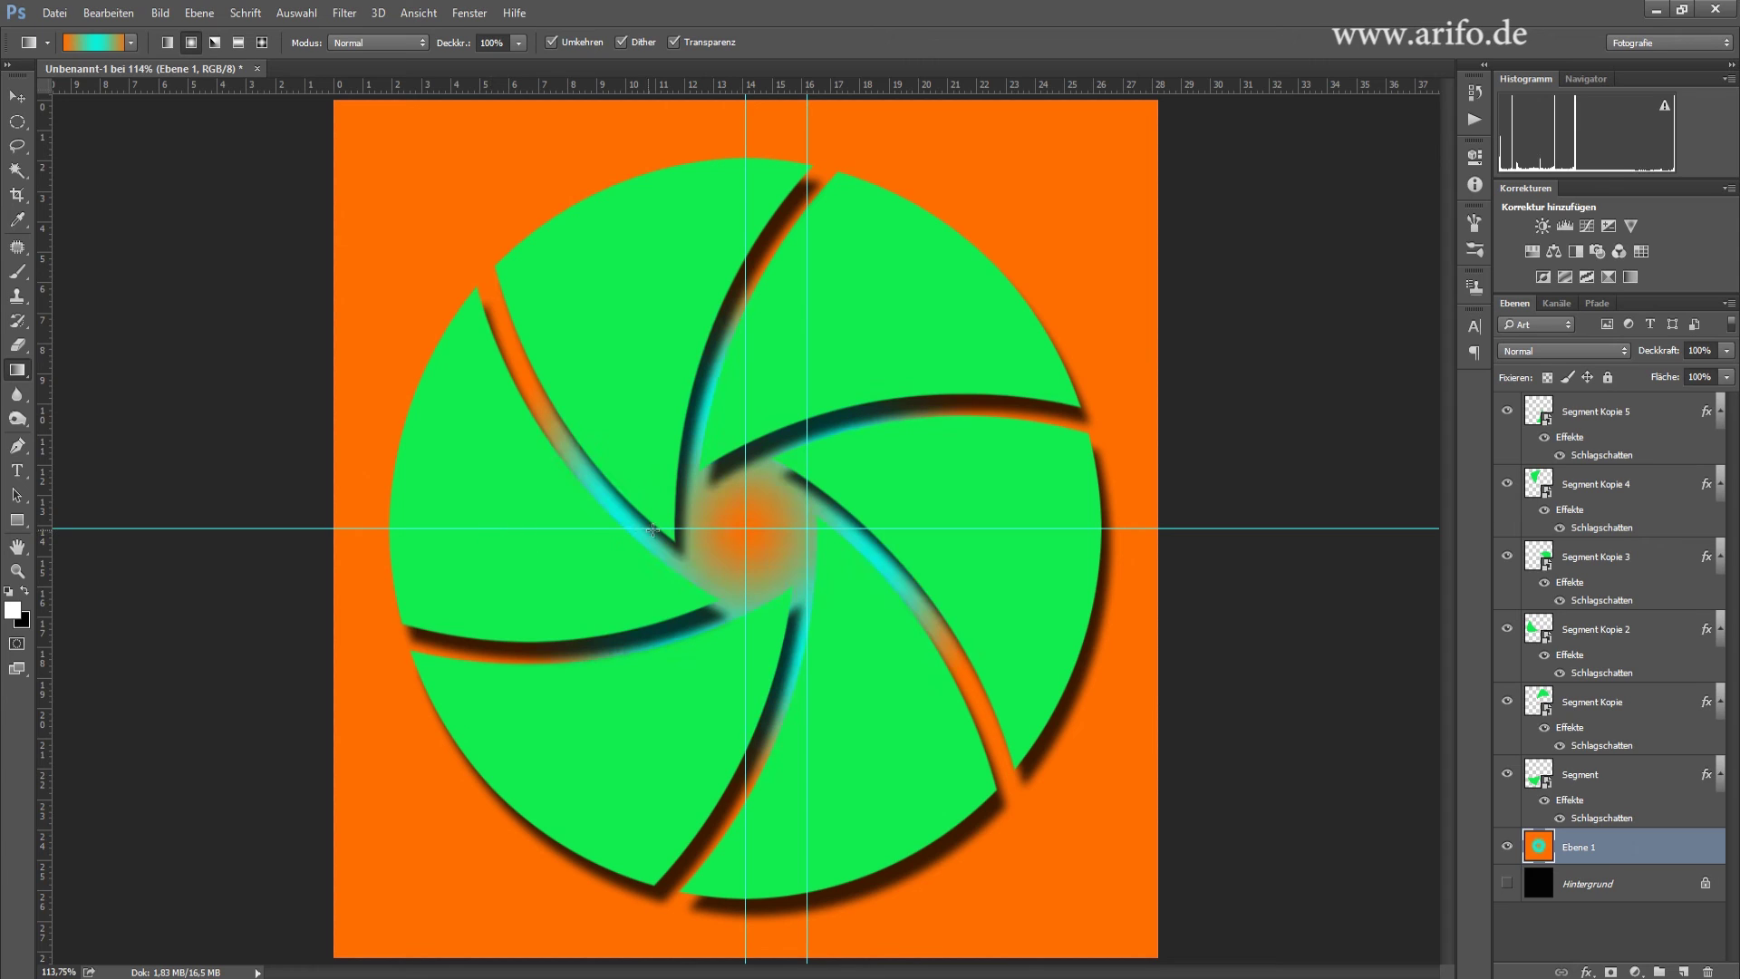
{"action": "left_click_drag", "start_coordinate": [740, 532], "coordinate": [420, 548]}
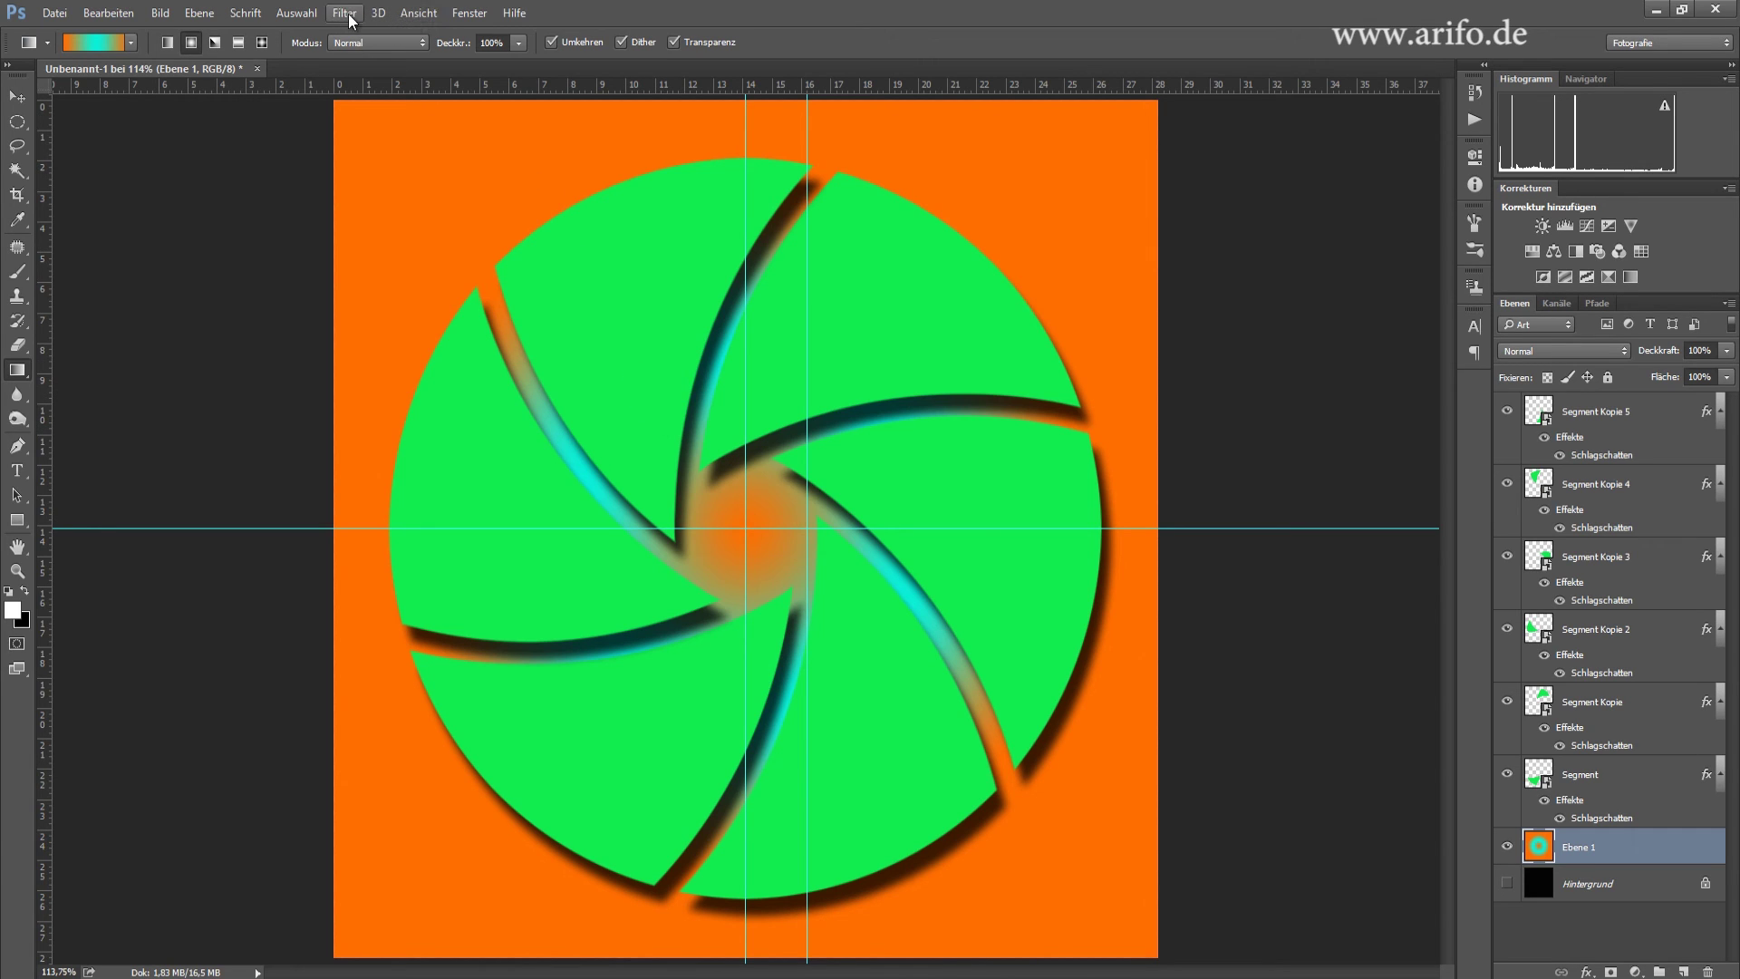
- Clear all guide lines and select the Segment blade layer with the Move tool
{"action": "left_click", "coordinate": [419, 12]}
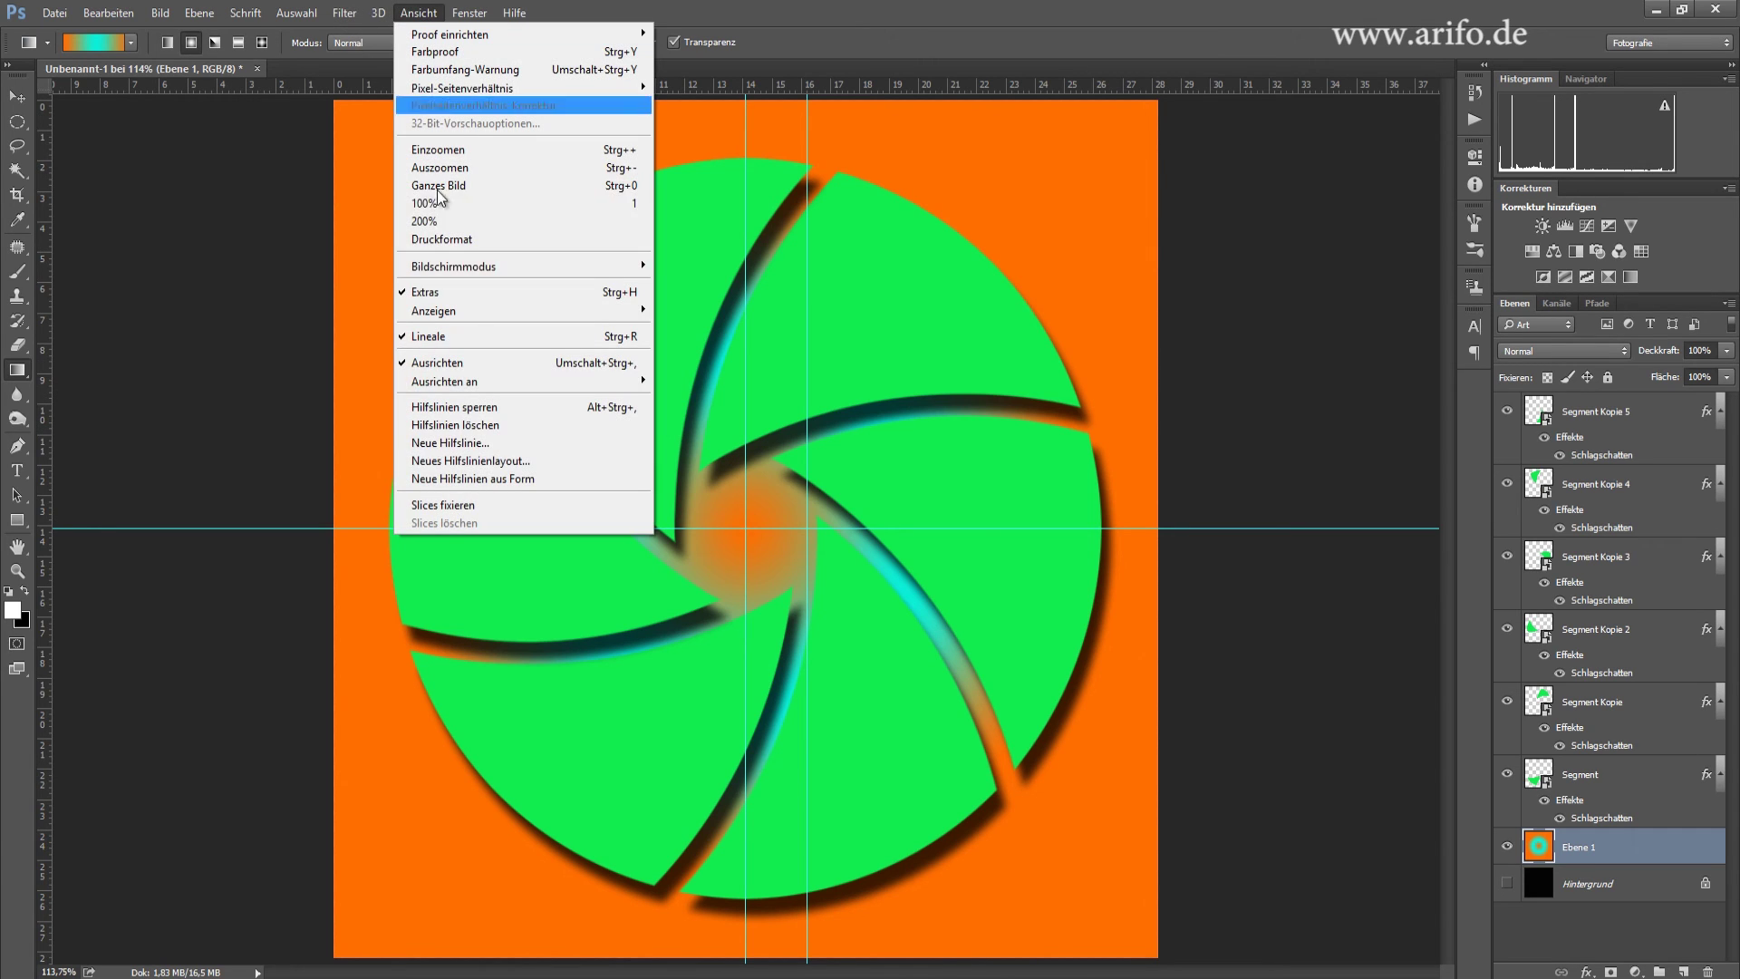
{"action": "left_click", "coordinate": [498, 425]}
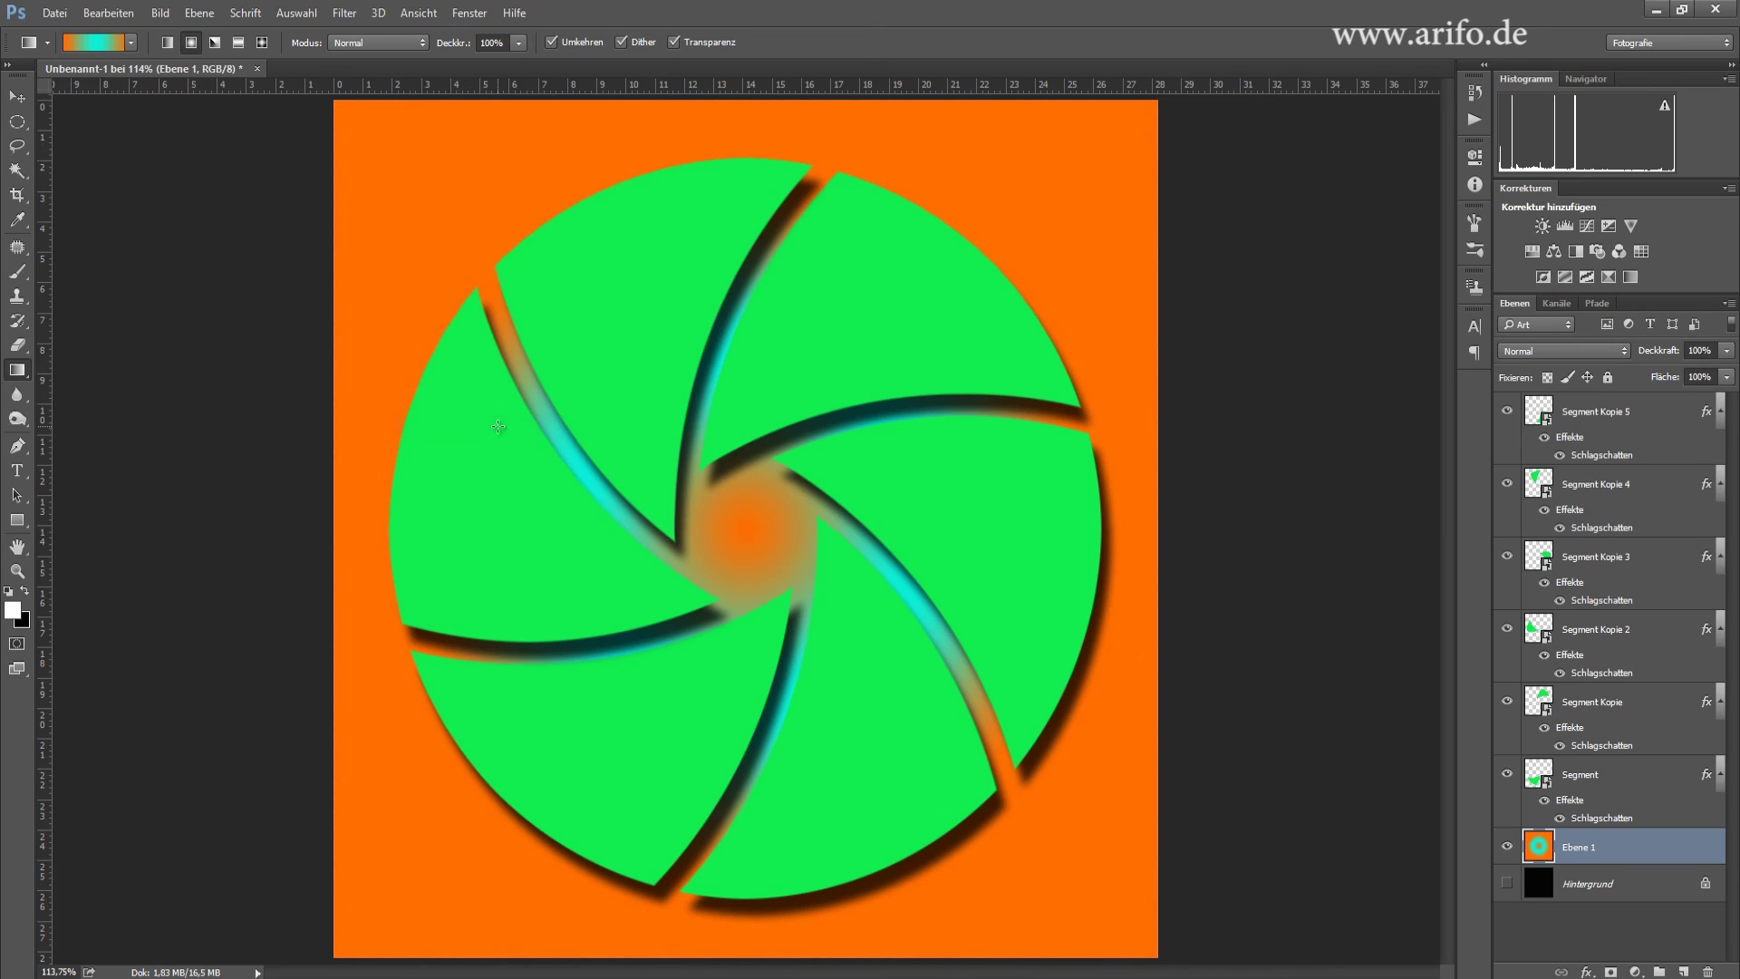
{"action": "key", "text": "v"}
{"action": "left_click", "coordinate": [594, 669], "text": "ctrl"}
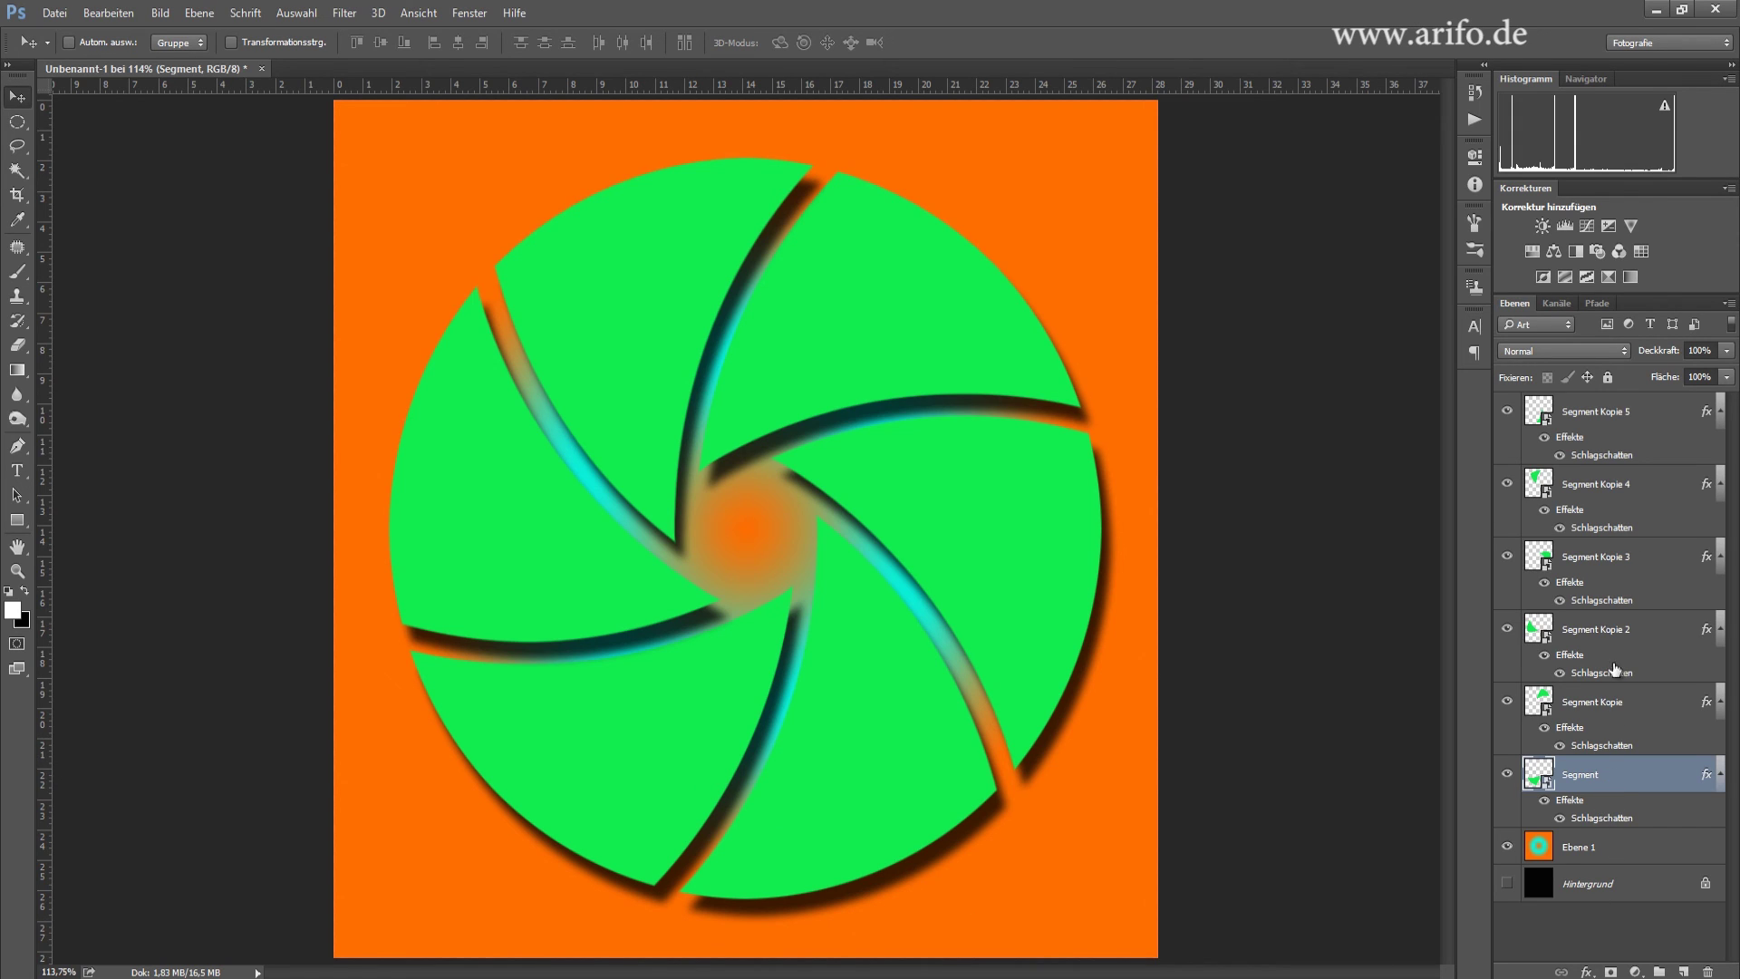
- Open the Segment smart object contents and the recent swan photo 20150106-_MG_7397-Bearbeitet.psd in working colour space
{"action": "double_click", "coordinate": [1540, 778]}
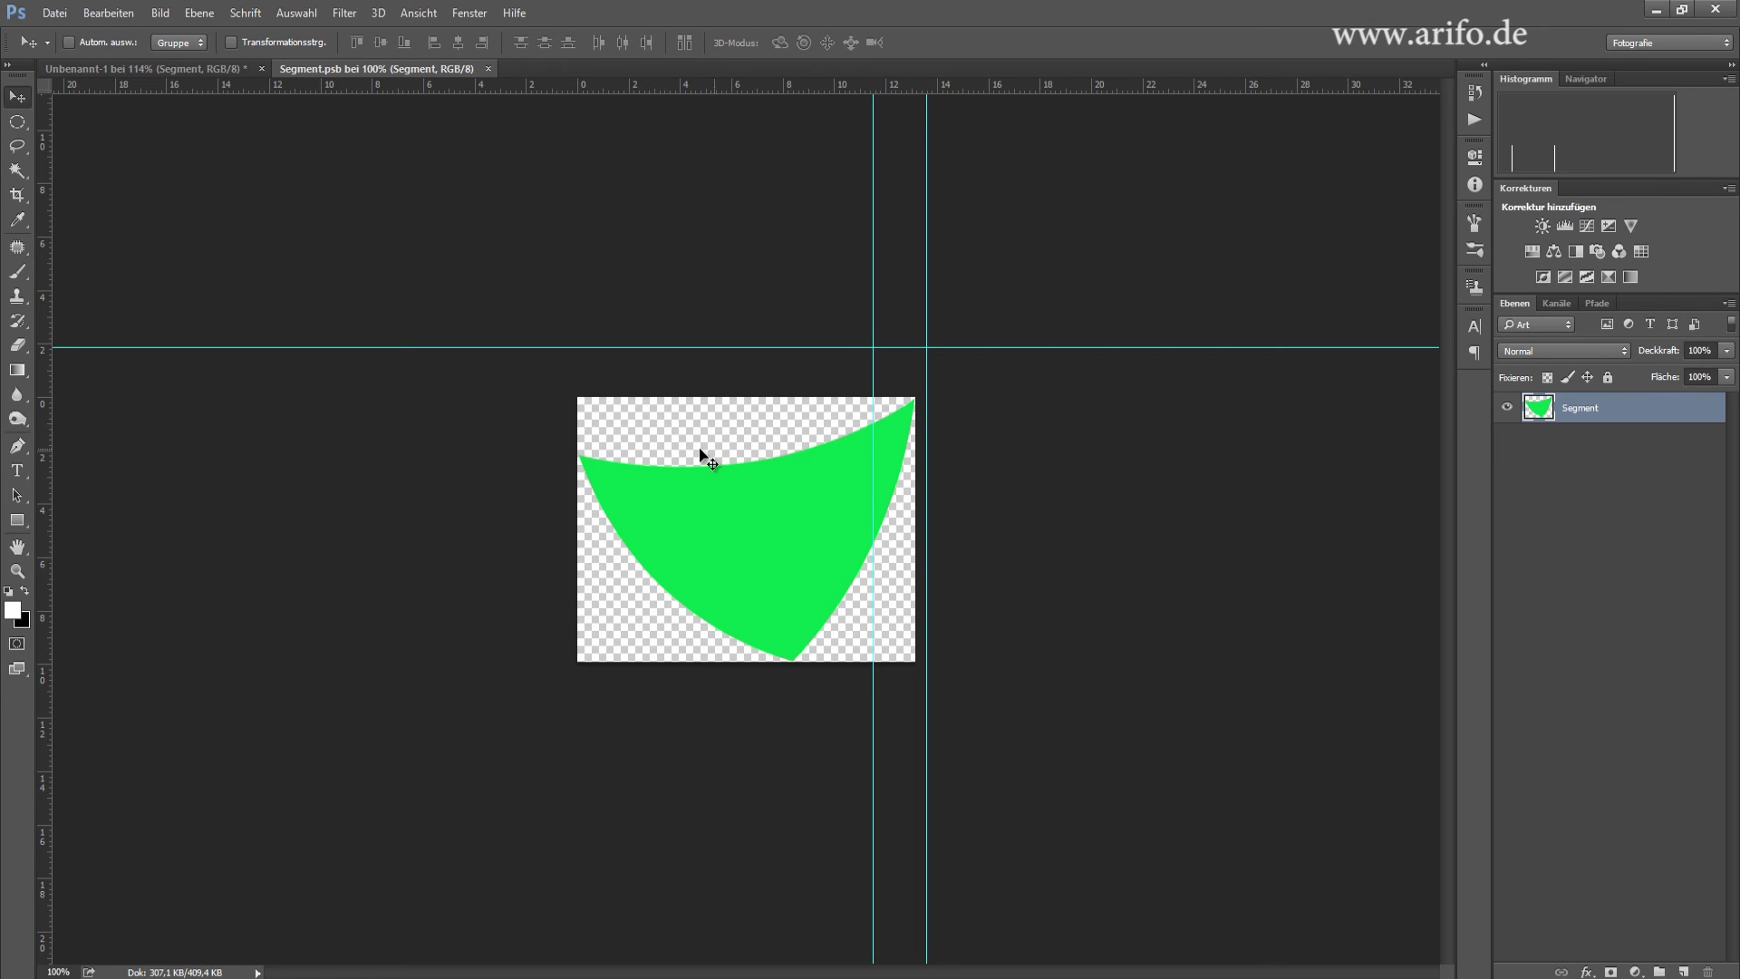
{"action": "left_click", "coordinate": [54, 12]}
{"action": "mouse_move", "coordinate": [105, 124]}
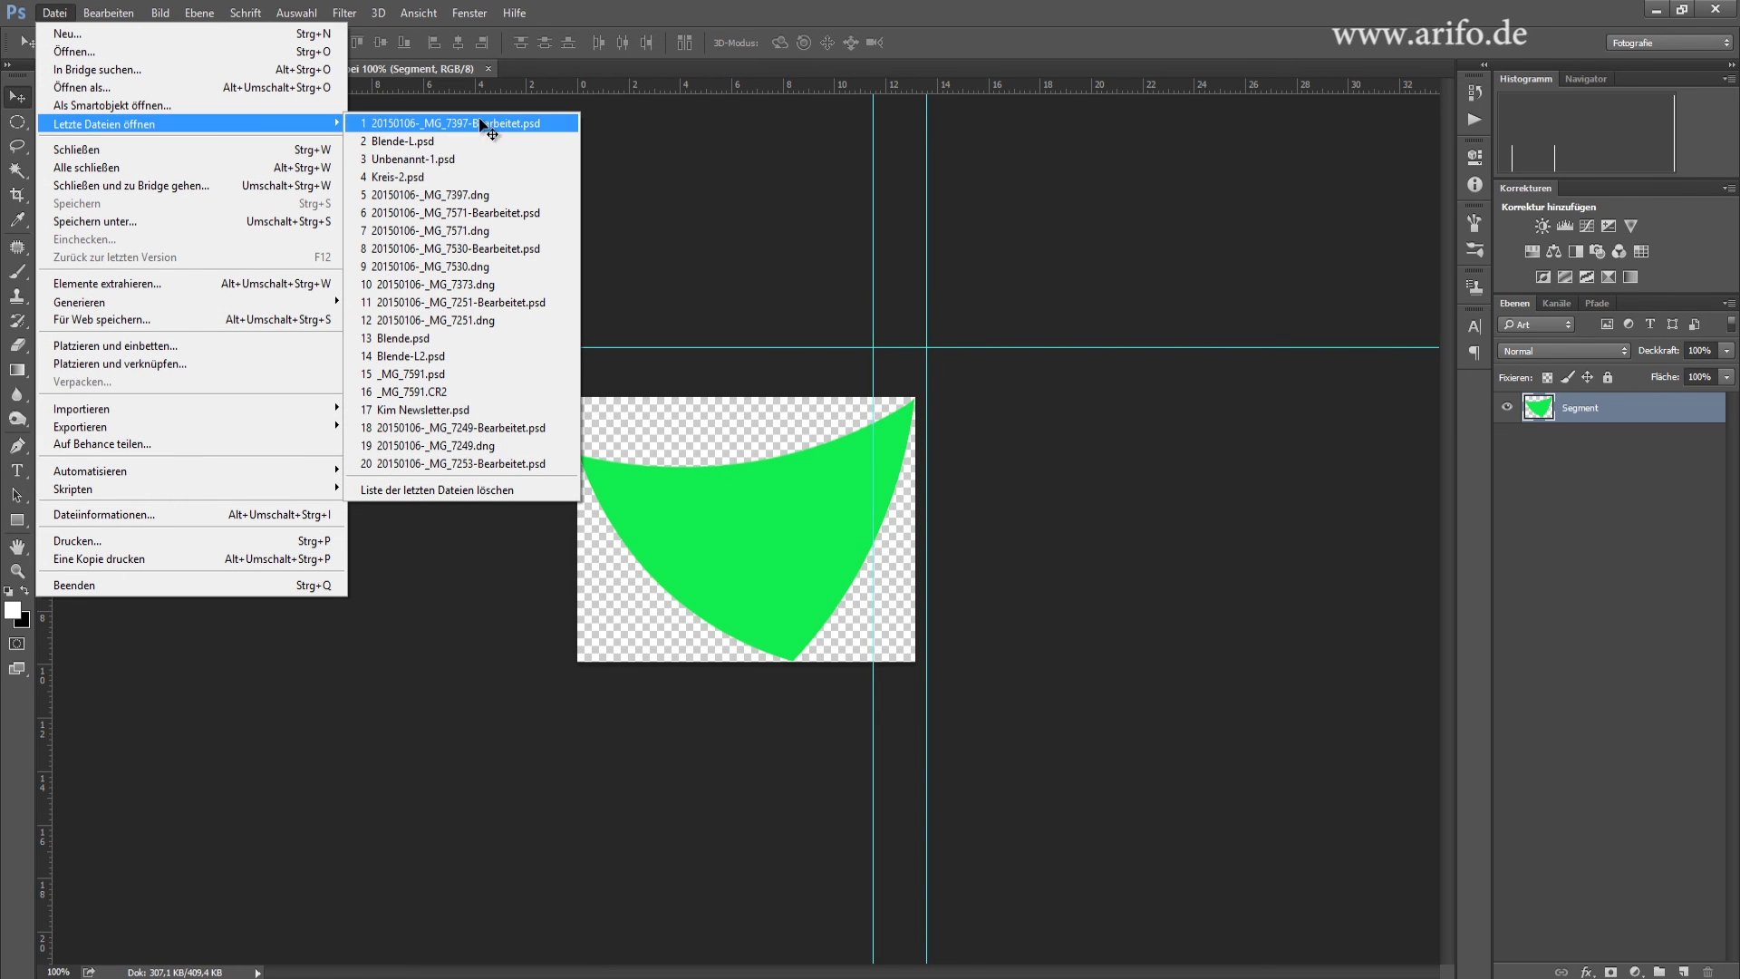
{"action": "left_click", "coordinate": [476, 123]}
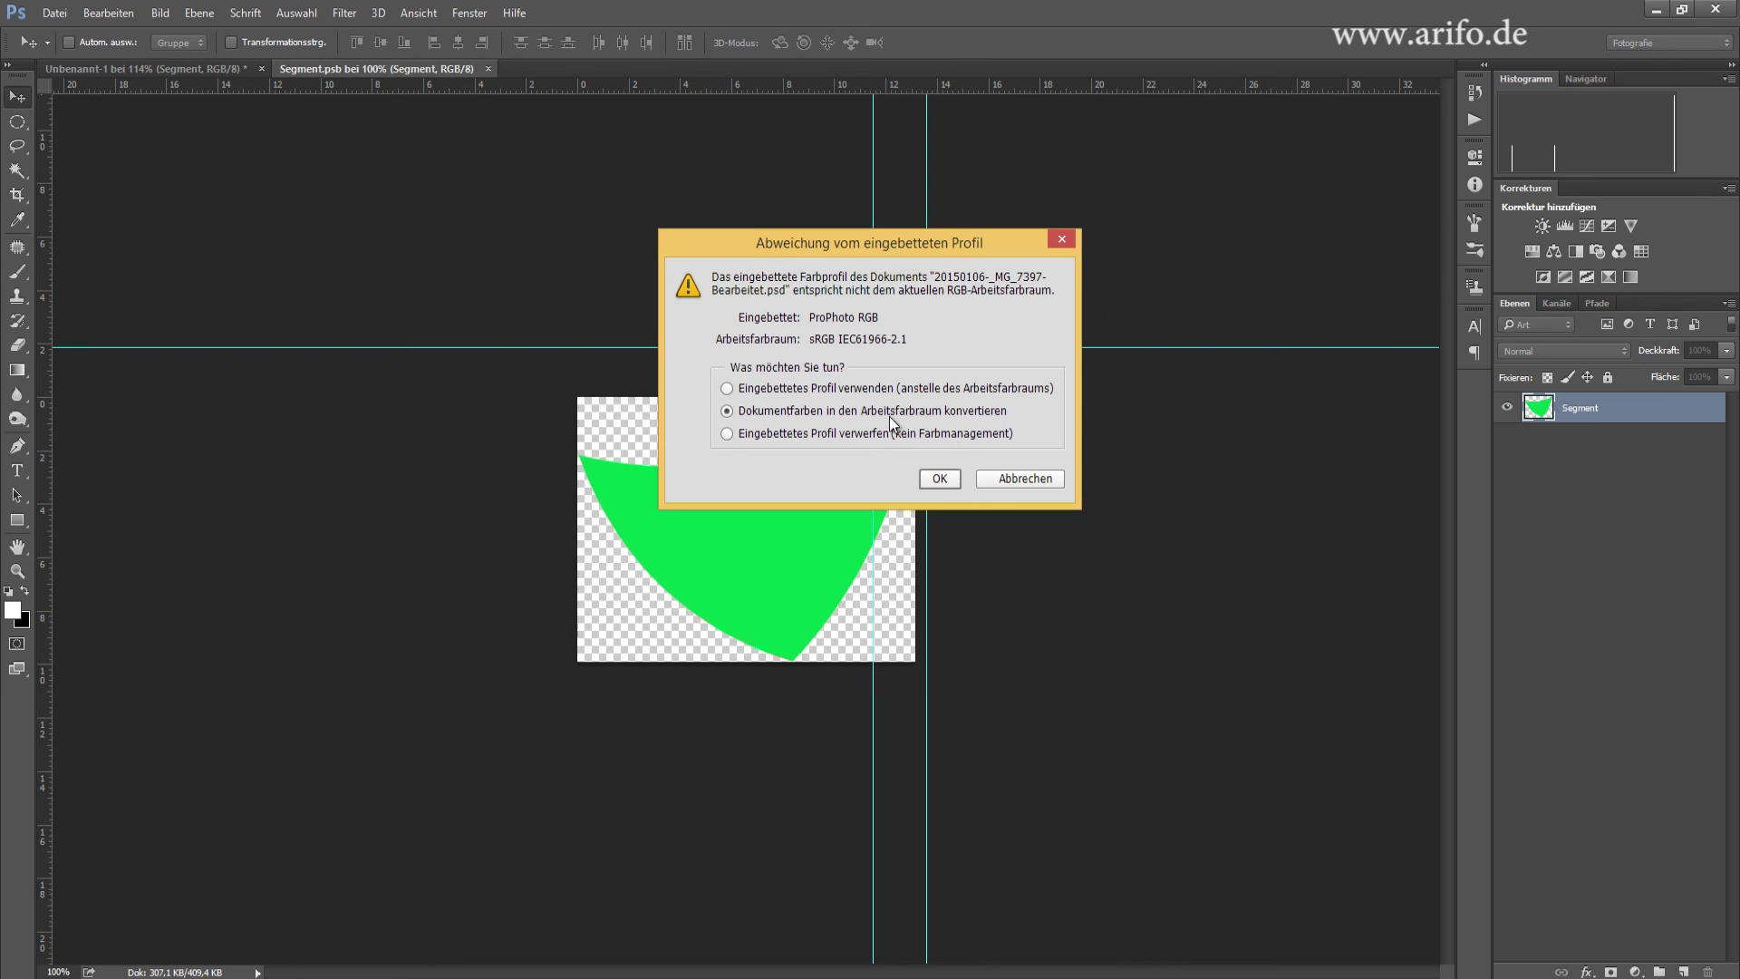
{"action": "left_click", "coordinate": [875, 396]}
{"action": "left_click", "coordinate": [939, 476]}
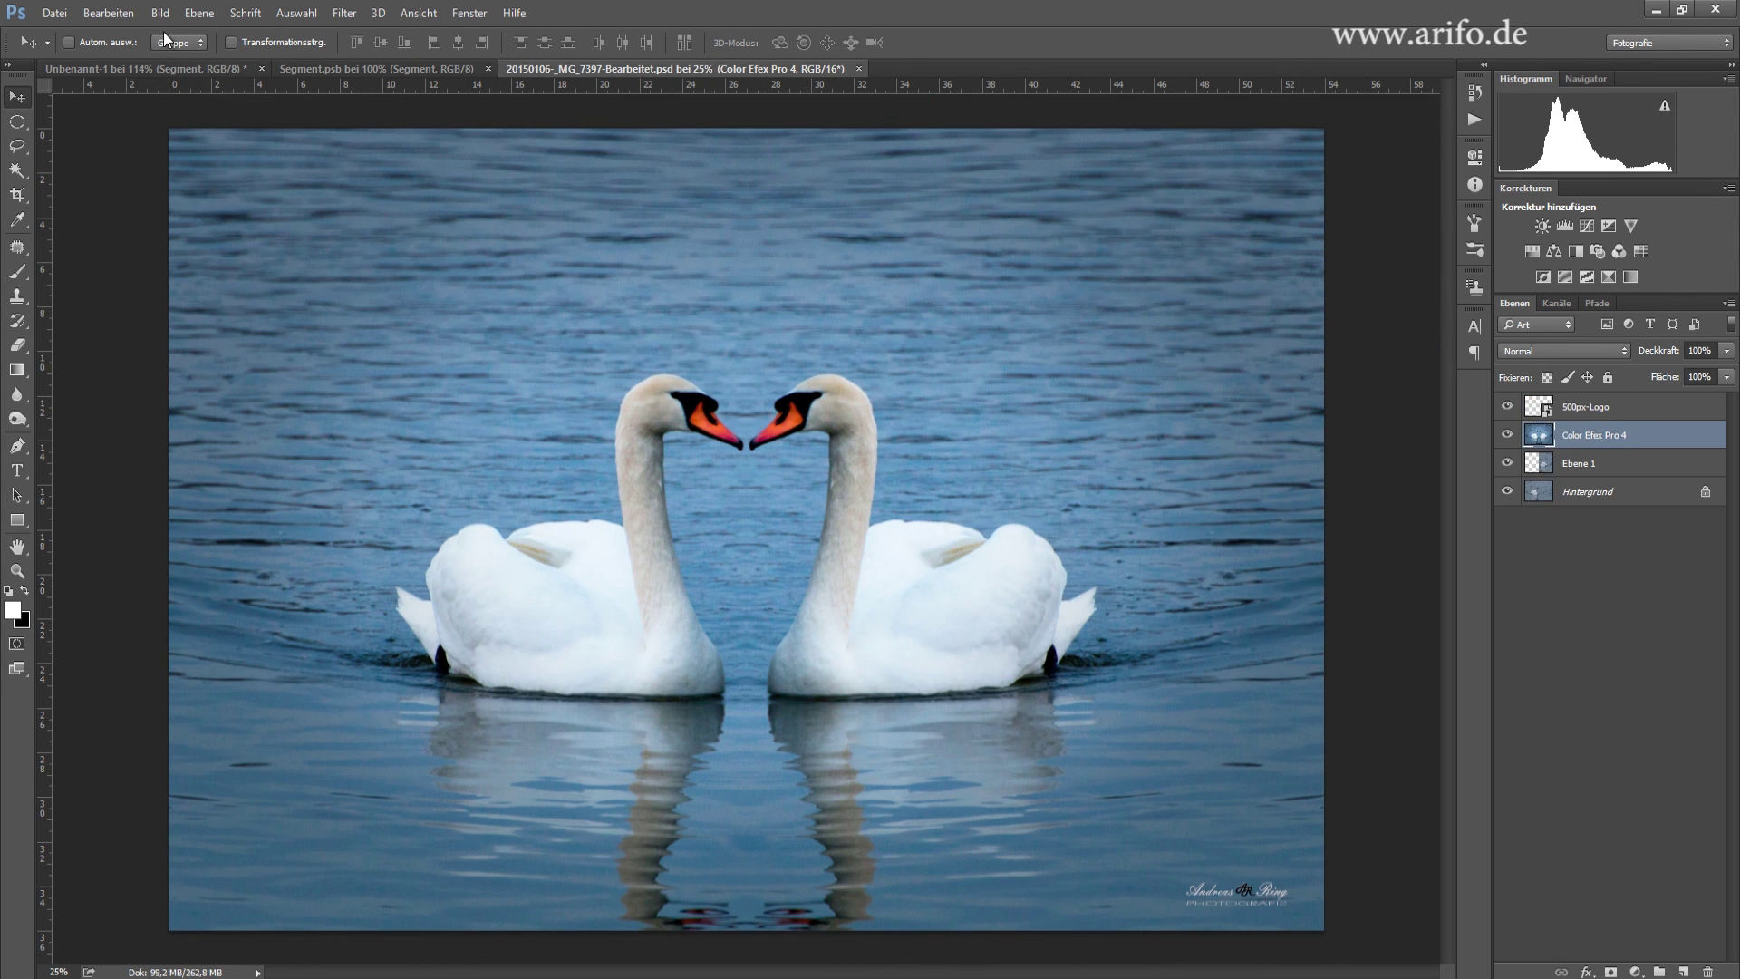
- Bring the whole swan photo into the Segment.psb document as a new layer, converting its colours
{"action": "left_click", "coordinate": [297, 12]}
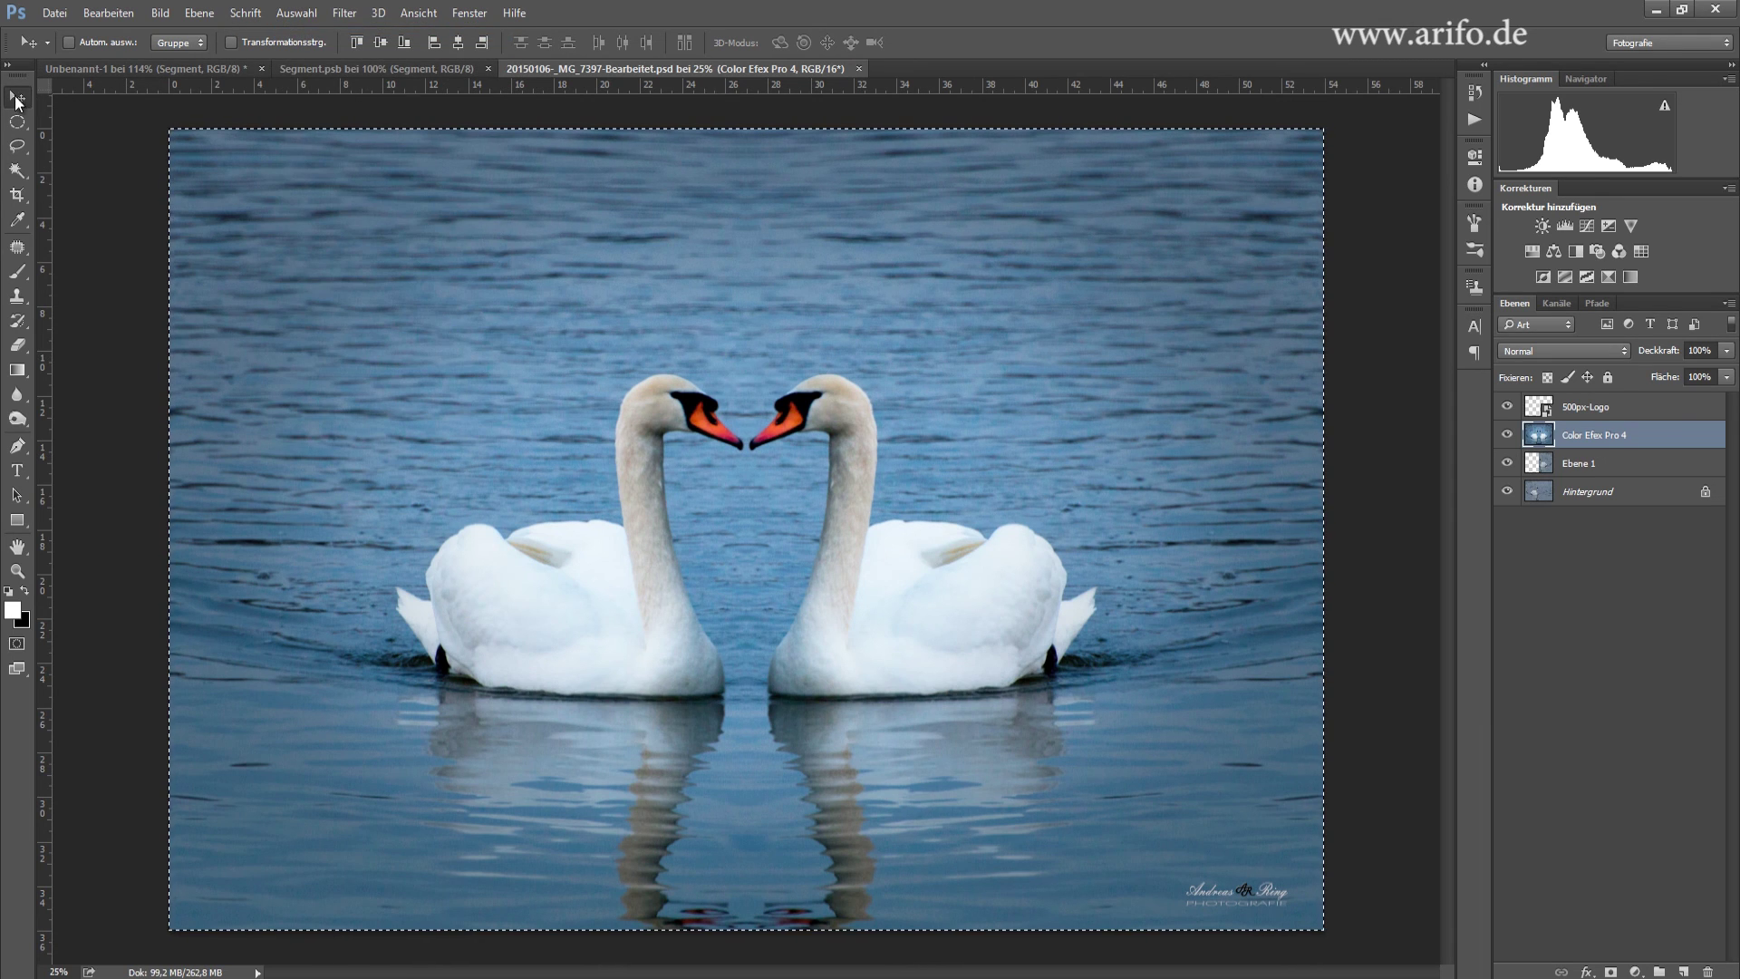
{"action": "mouse_move", "coordinate": [497, 294]}
{"action": "left_mouse_down"}
{"action": "mouse_move", "coordinate": [394, 68]}
{"action": "mouse_move", "coordinate": [469, 203]}
{"action": "left_mouse_up"}
{"action": "left_click_drag", "start_coordinate": [592, 374], "coordinate": [591, 373]}
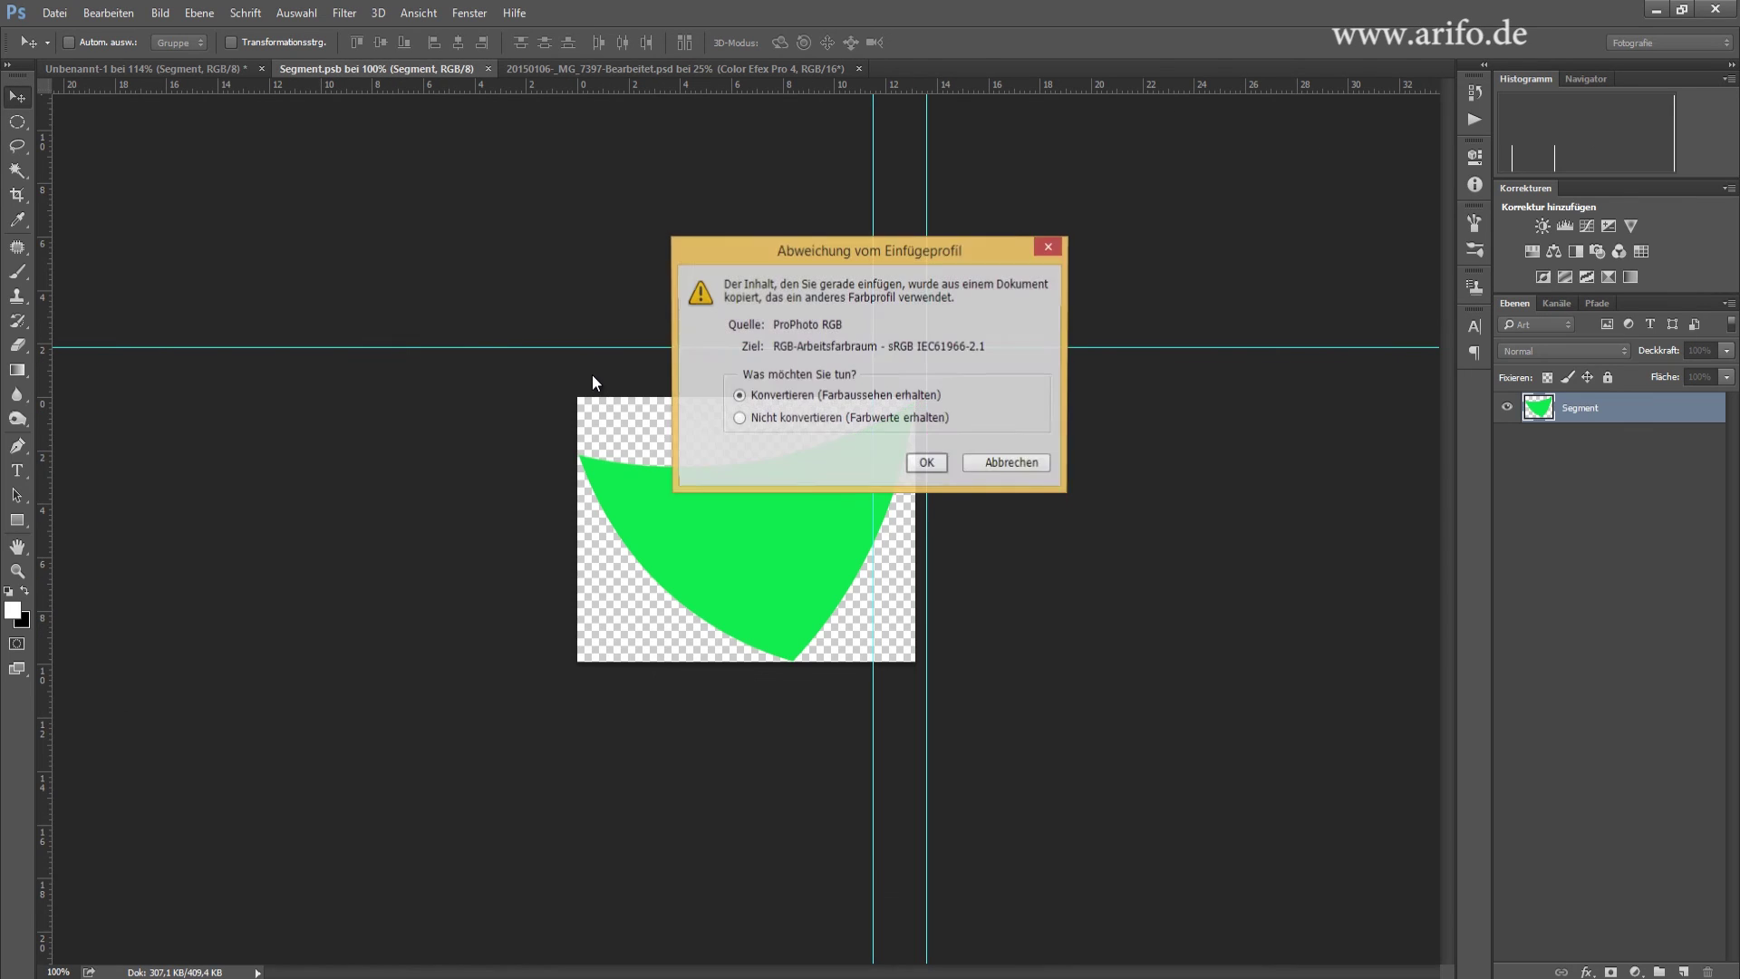
{"action": "left_click", "coordinate": [928, 464]}
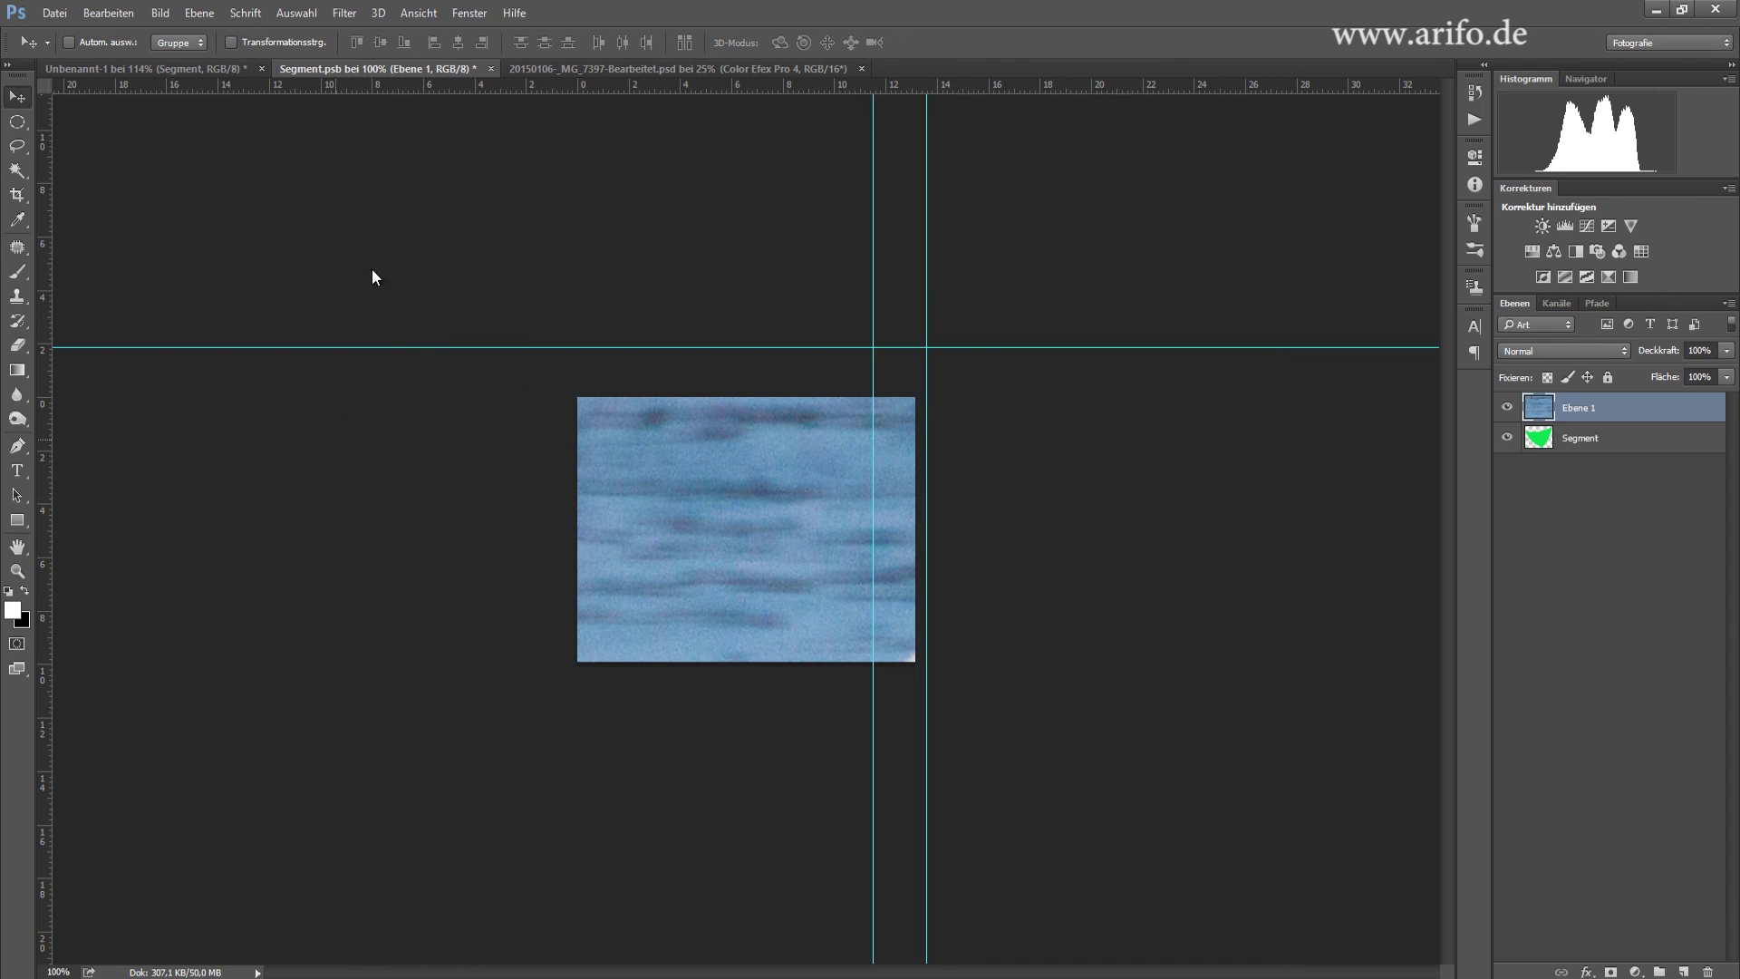
- Scale the swan photo down to about 13.5% and position it over the green blade
{"action": "left_click", "coordinate": [231, 42]}
{"action": "key", "text": "ctrl+minus"}
{"action": "key", "text": "ctrl+minus"}
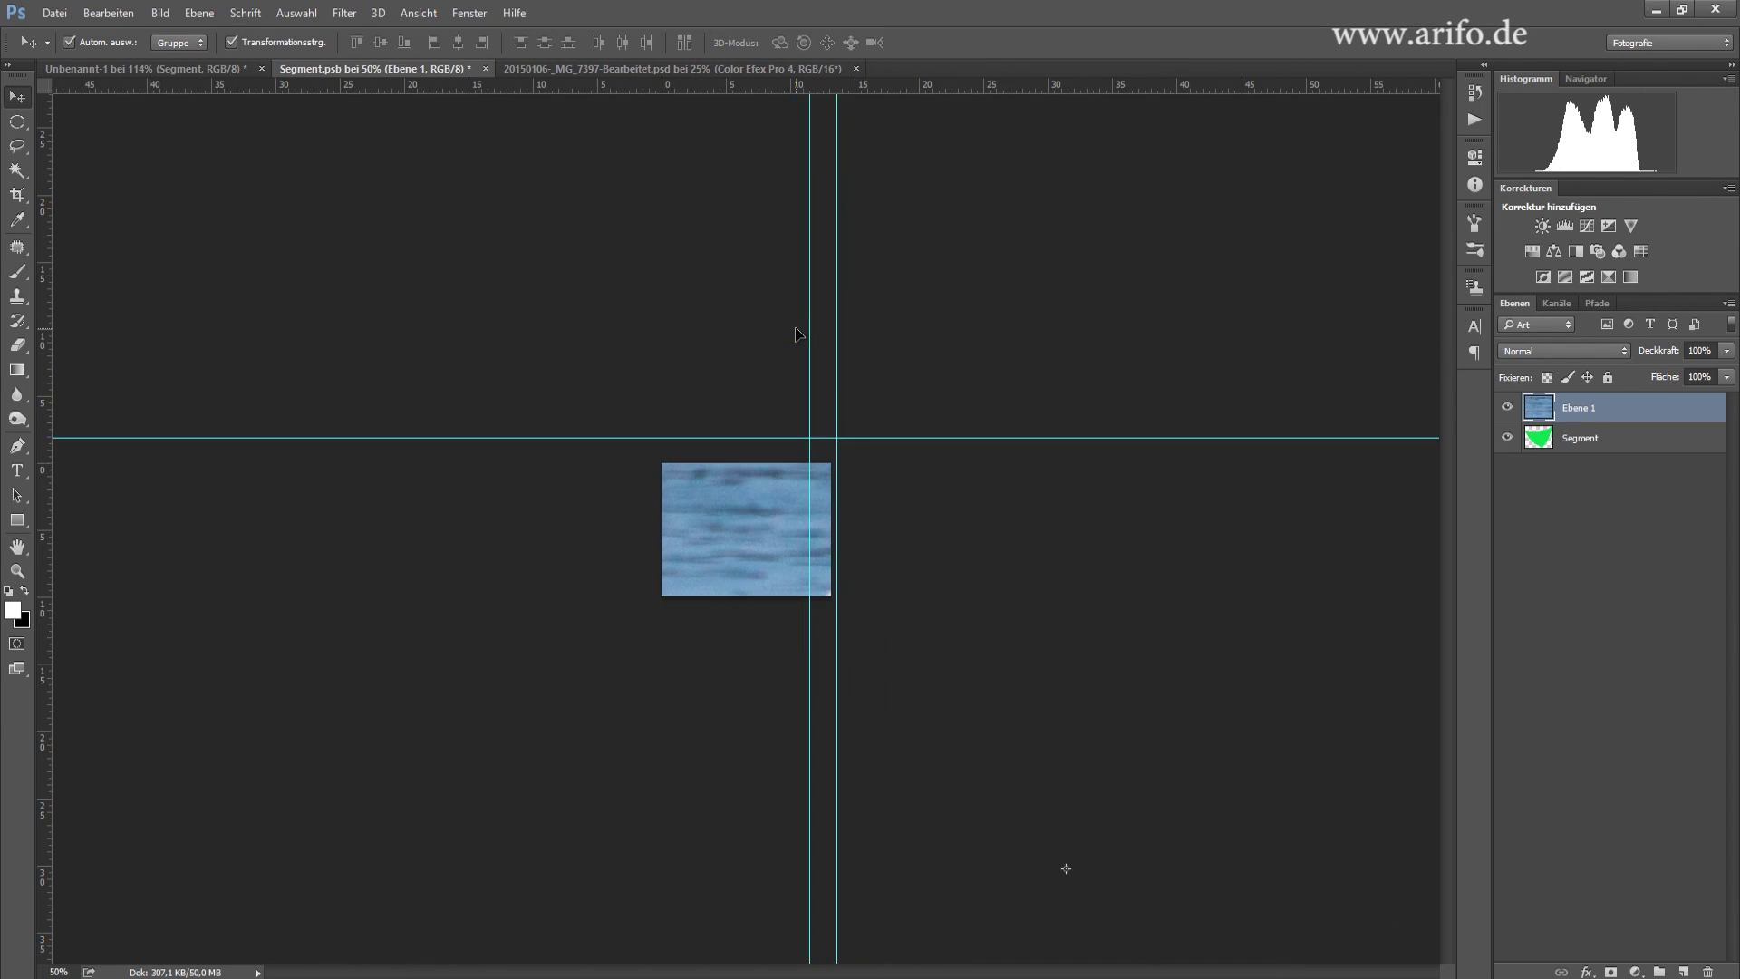
{"action": "key", "text": "ctrl+minus"}
{"action": "key", "text": "ctrl+minus"}
{"action": "key", "text": "ctrl+minus"}
{"action": "key", "text": "ctrl+minus"}
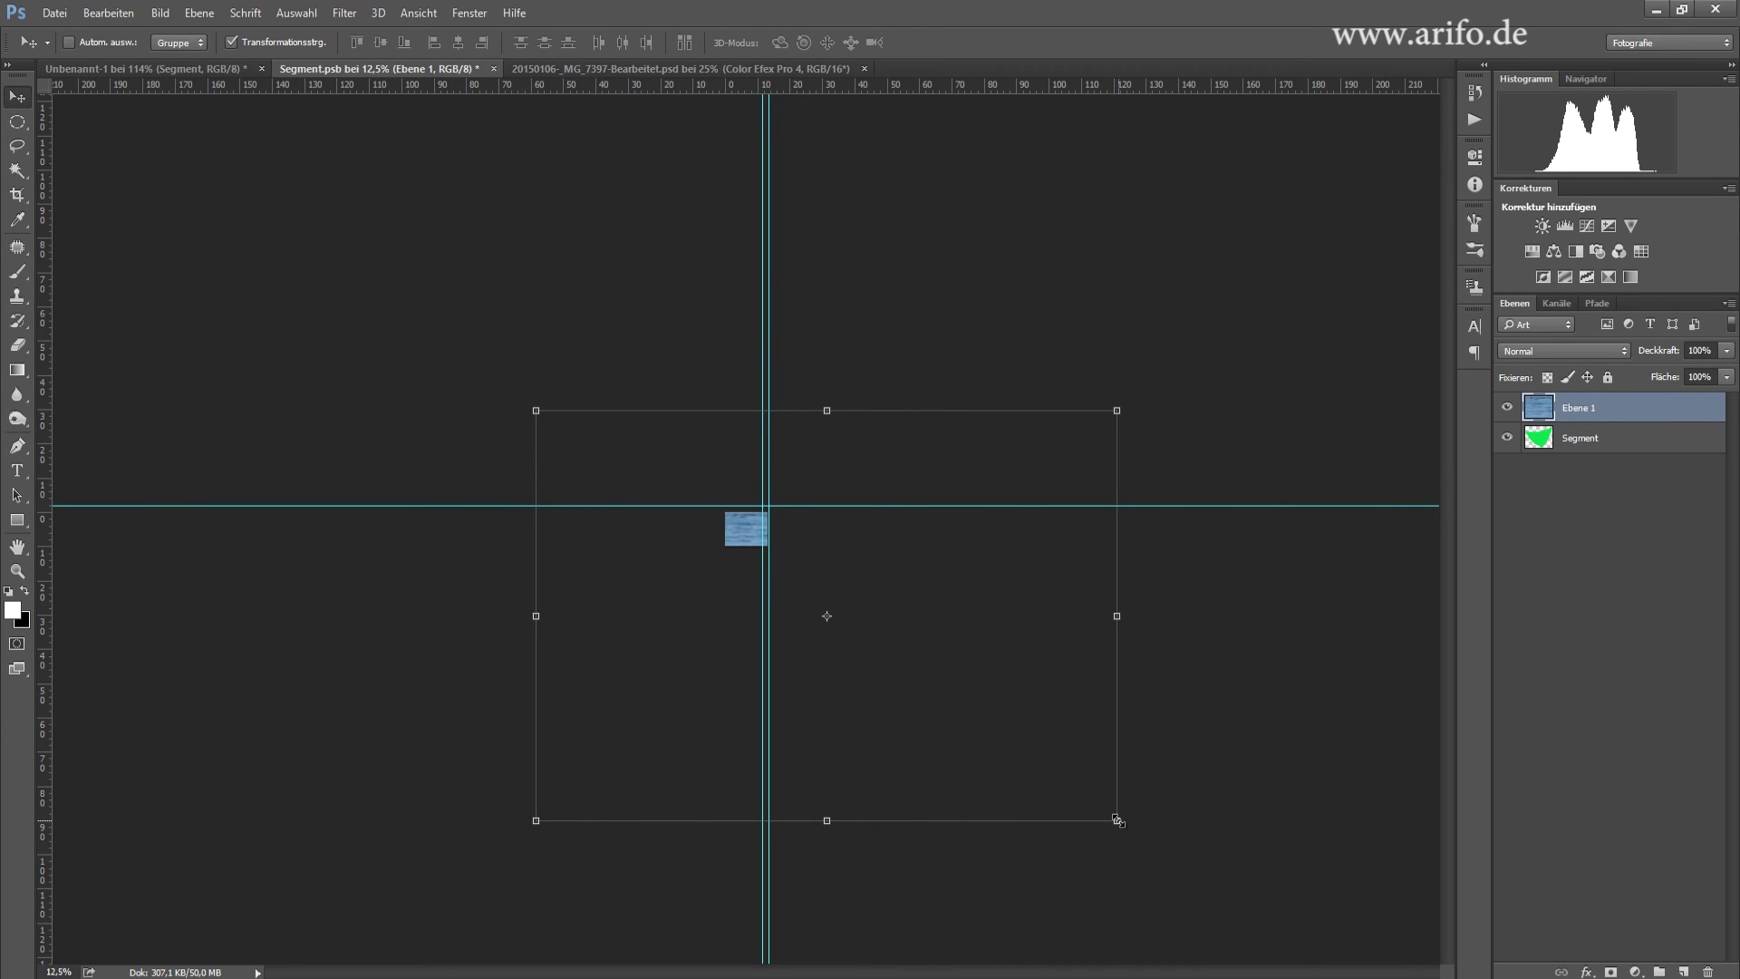
{"action": "left_click_drag", "start_coordinate": [1117, 821], "coordinate": [663, 407]}
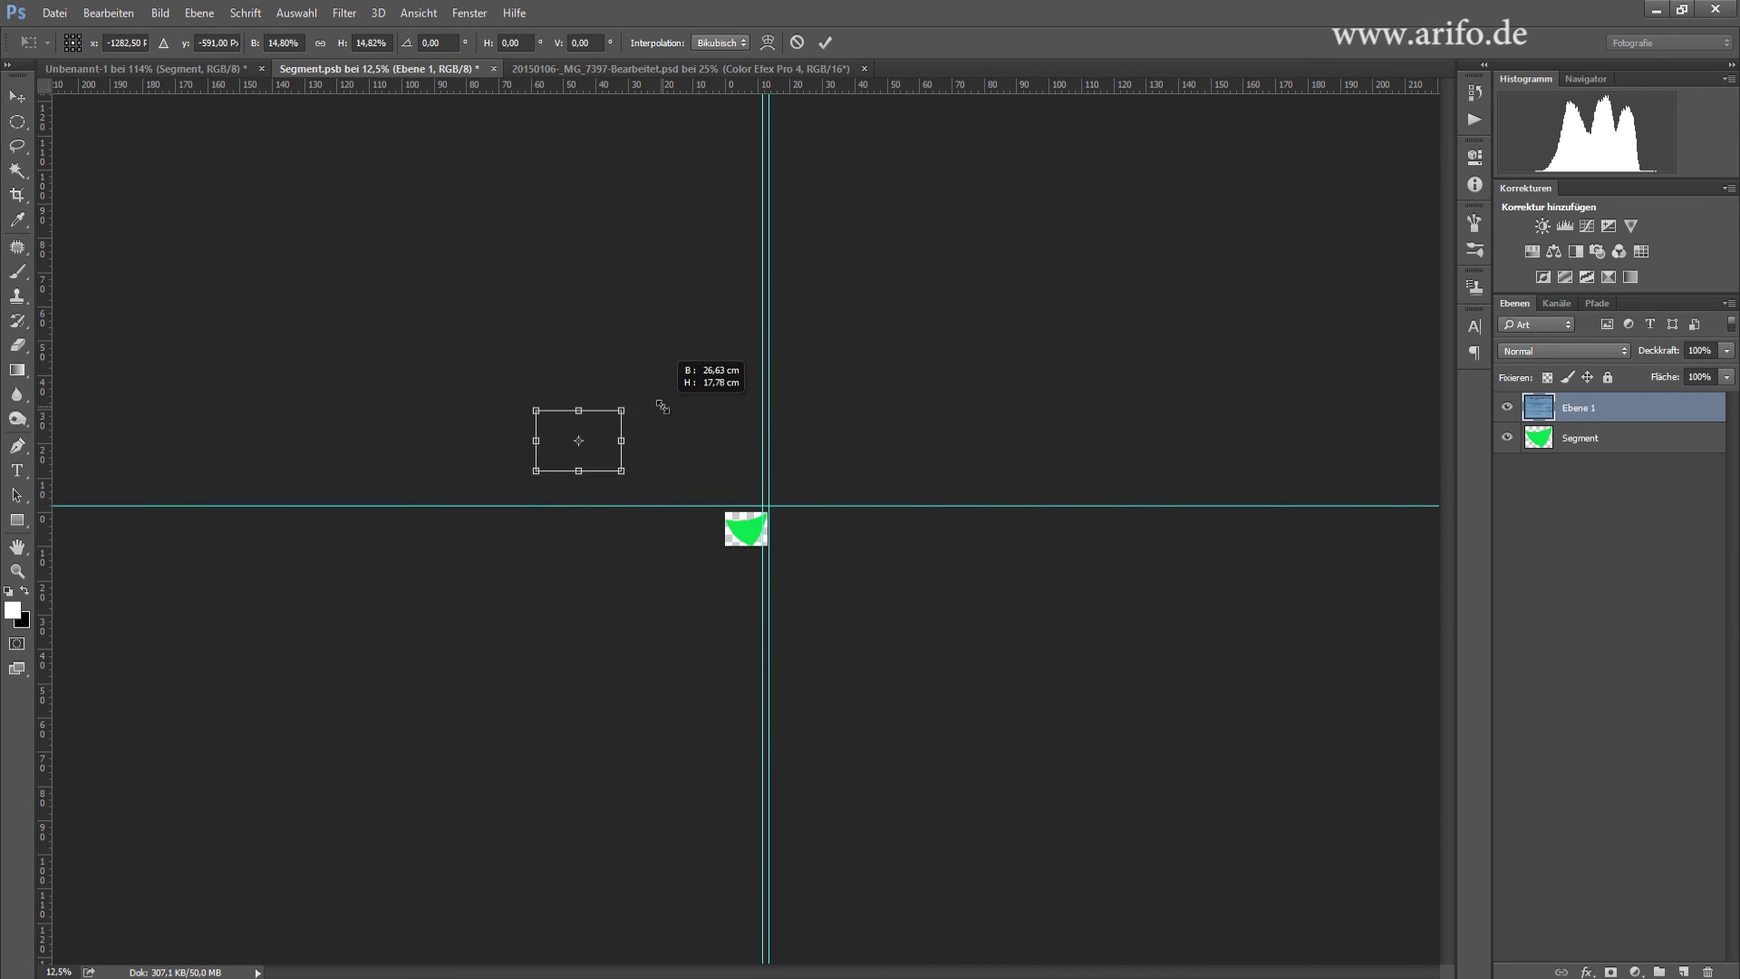
{"action": "mouse_move", "coordinate": [610, 445]}
{"action": "left_mouse_down"}
{"action": "mouse_move", "coordinate": [777, 541]}
{"action": "mouse_move", "coordinate": [784, 564]}
{"action": "left_mouse_up"}
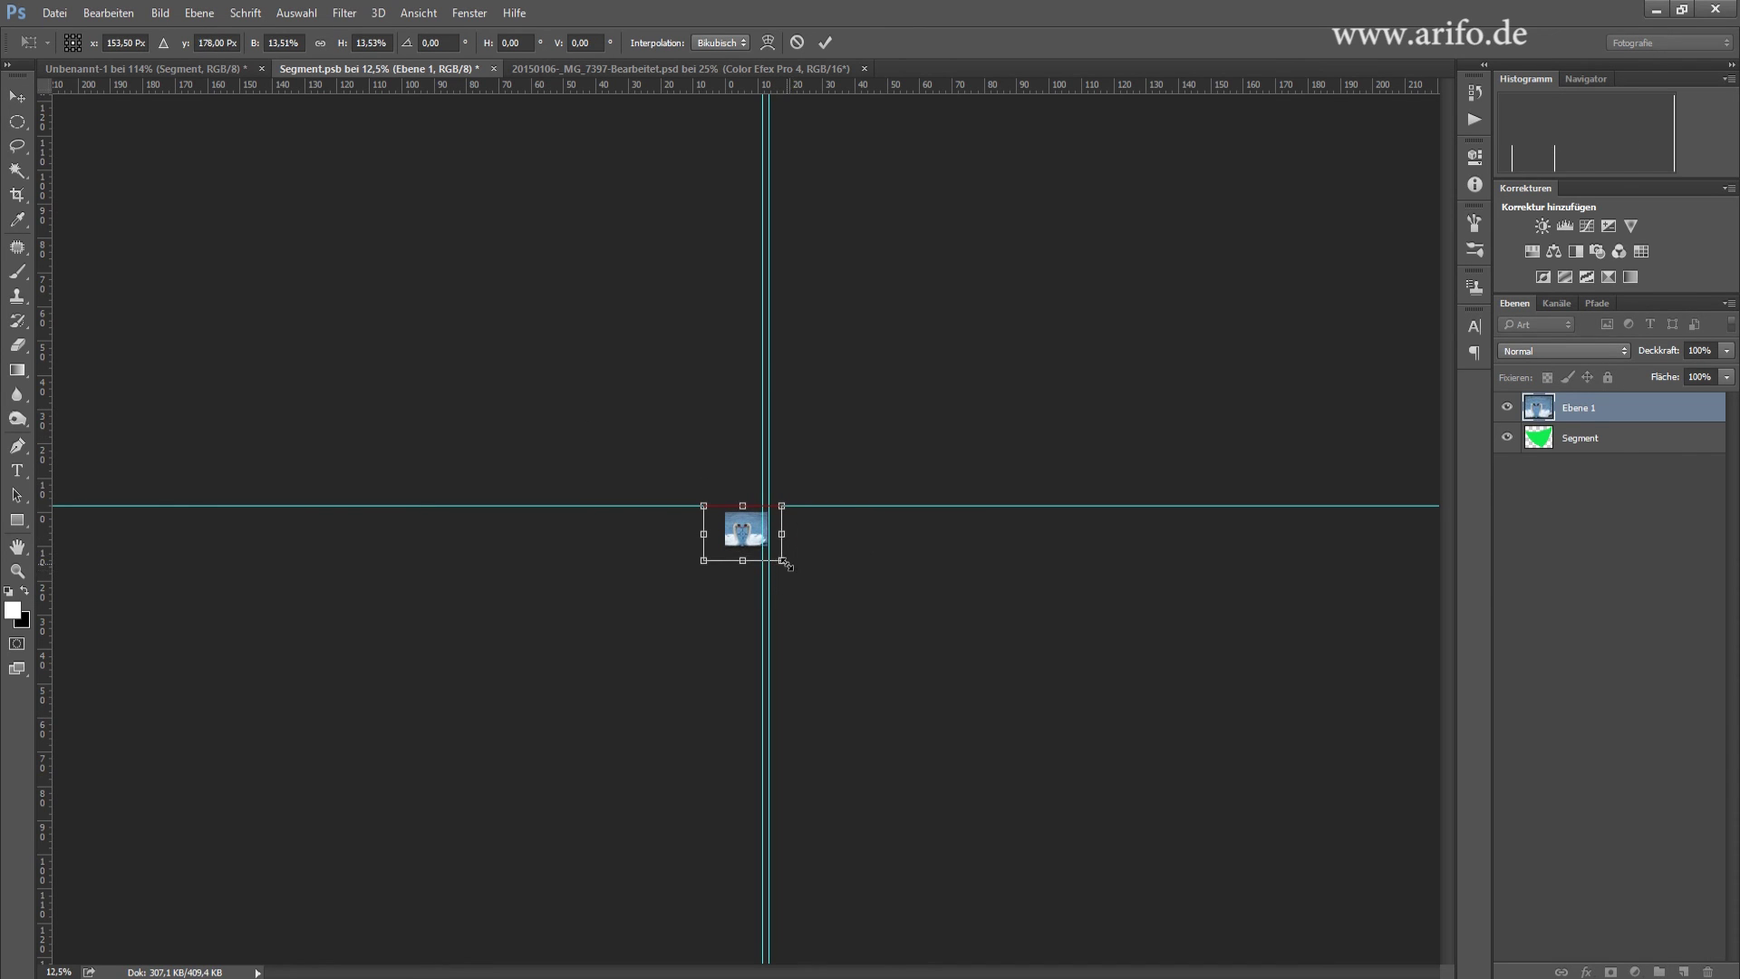
{"action": "key", "text": "ctrl+0"}
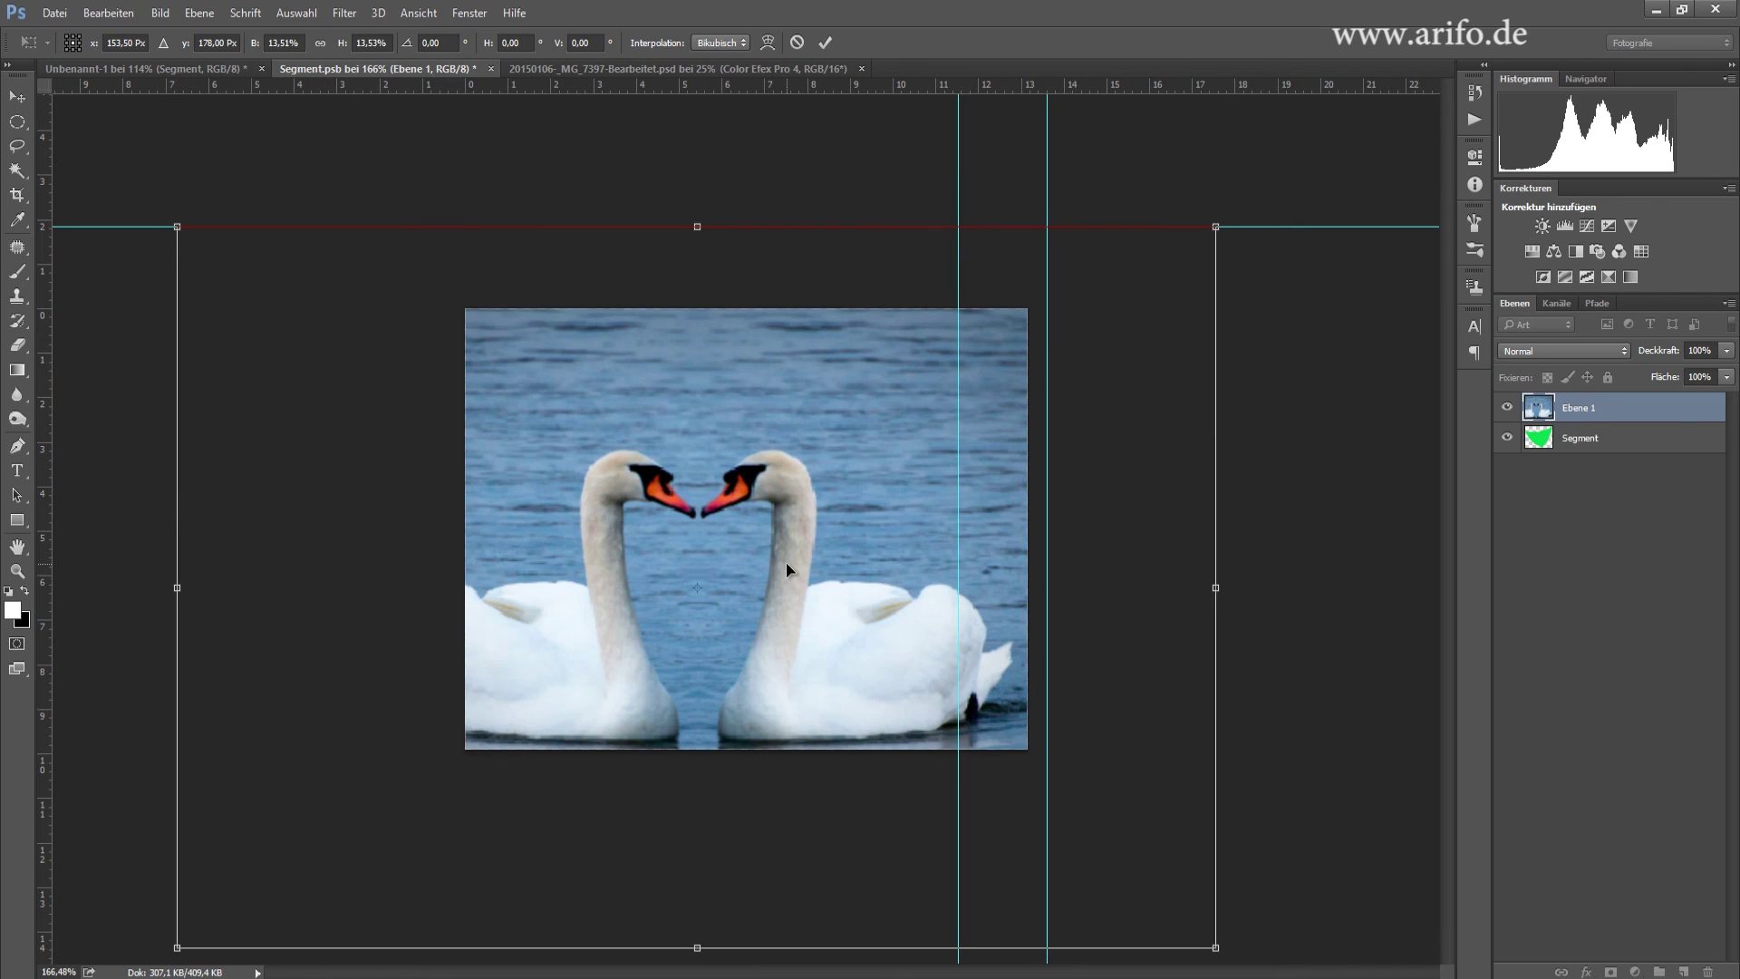
{"action": "left_click_drag", "start_coordinate": [758, 518], "coordinate": [808, 444]}
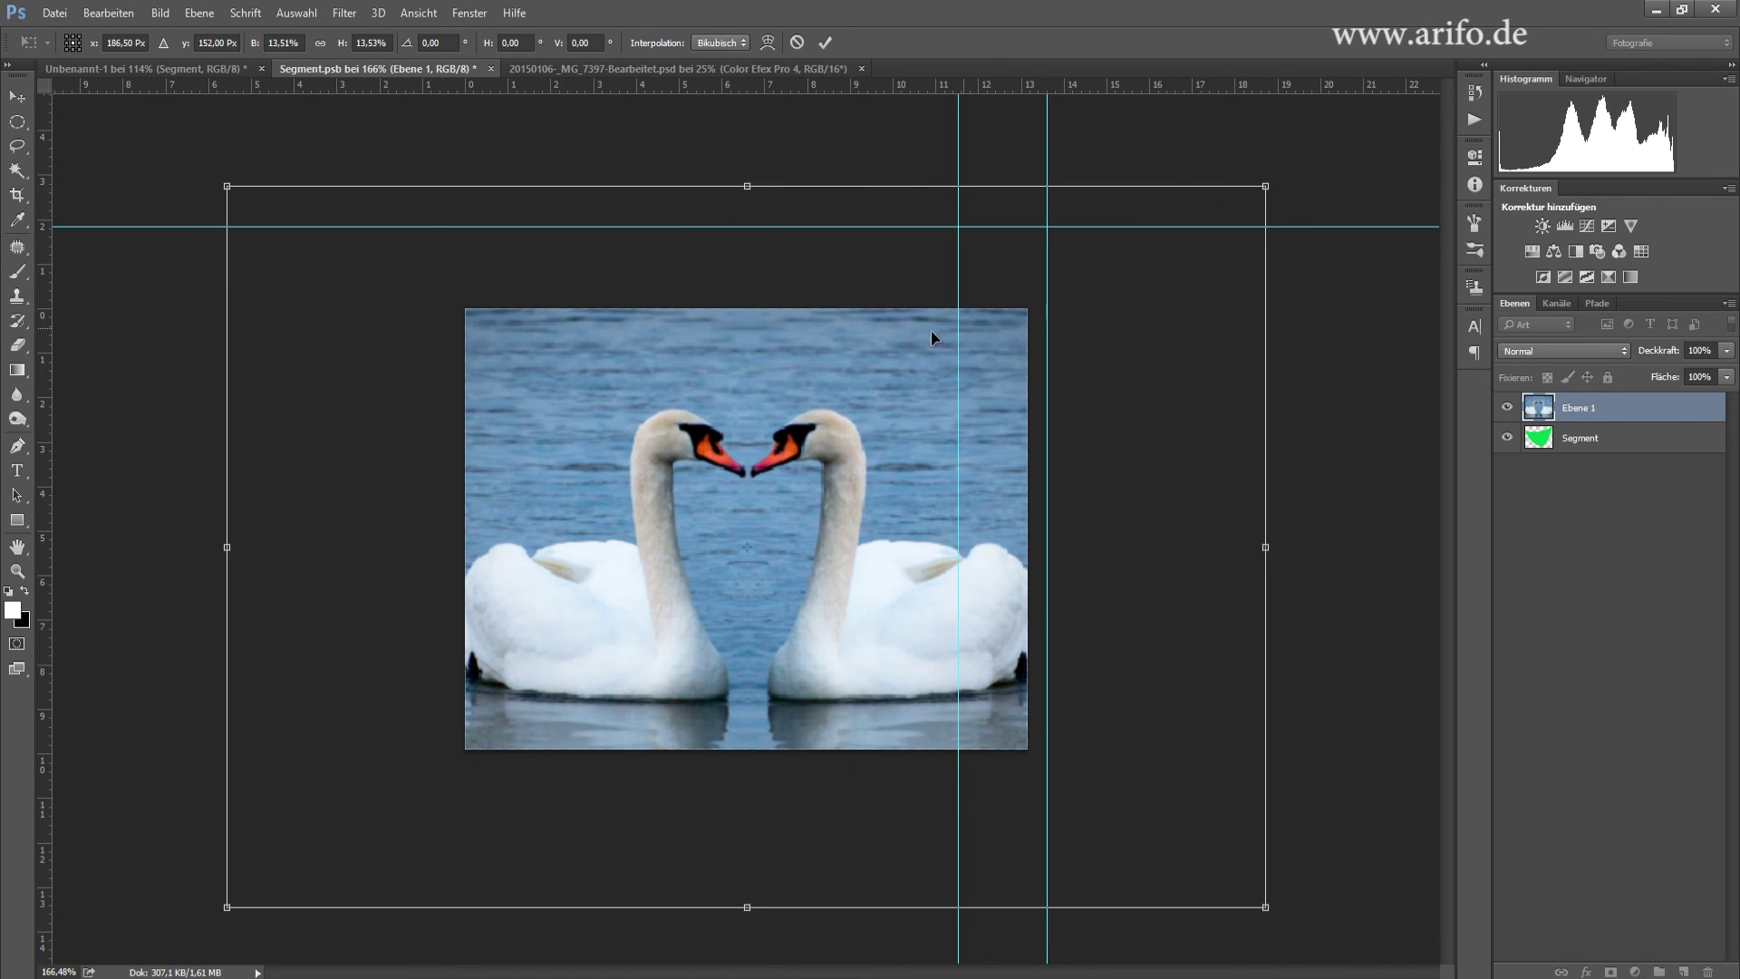
{"action": "left_click", "coordinate": [832, 42]}
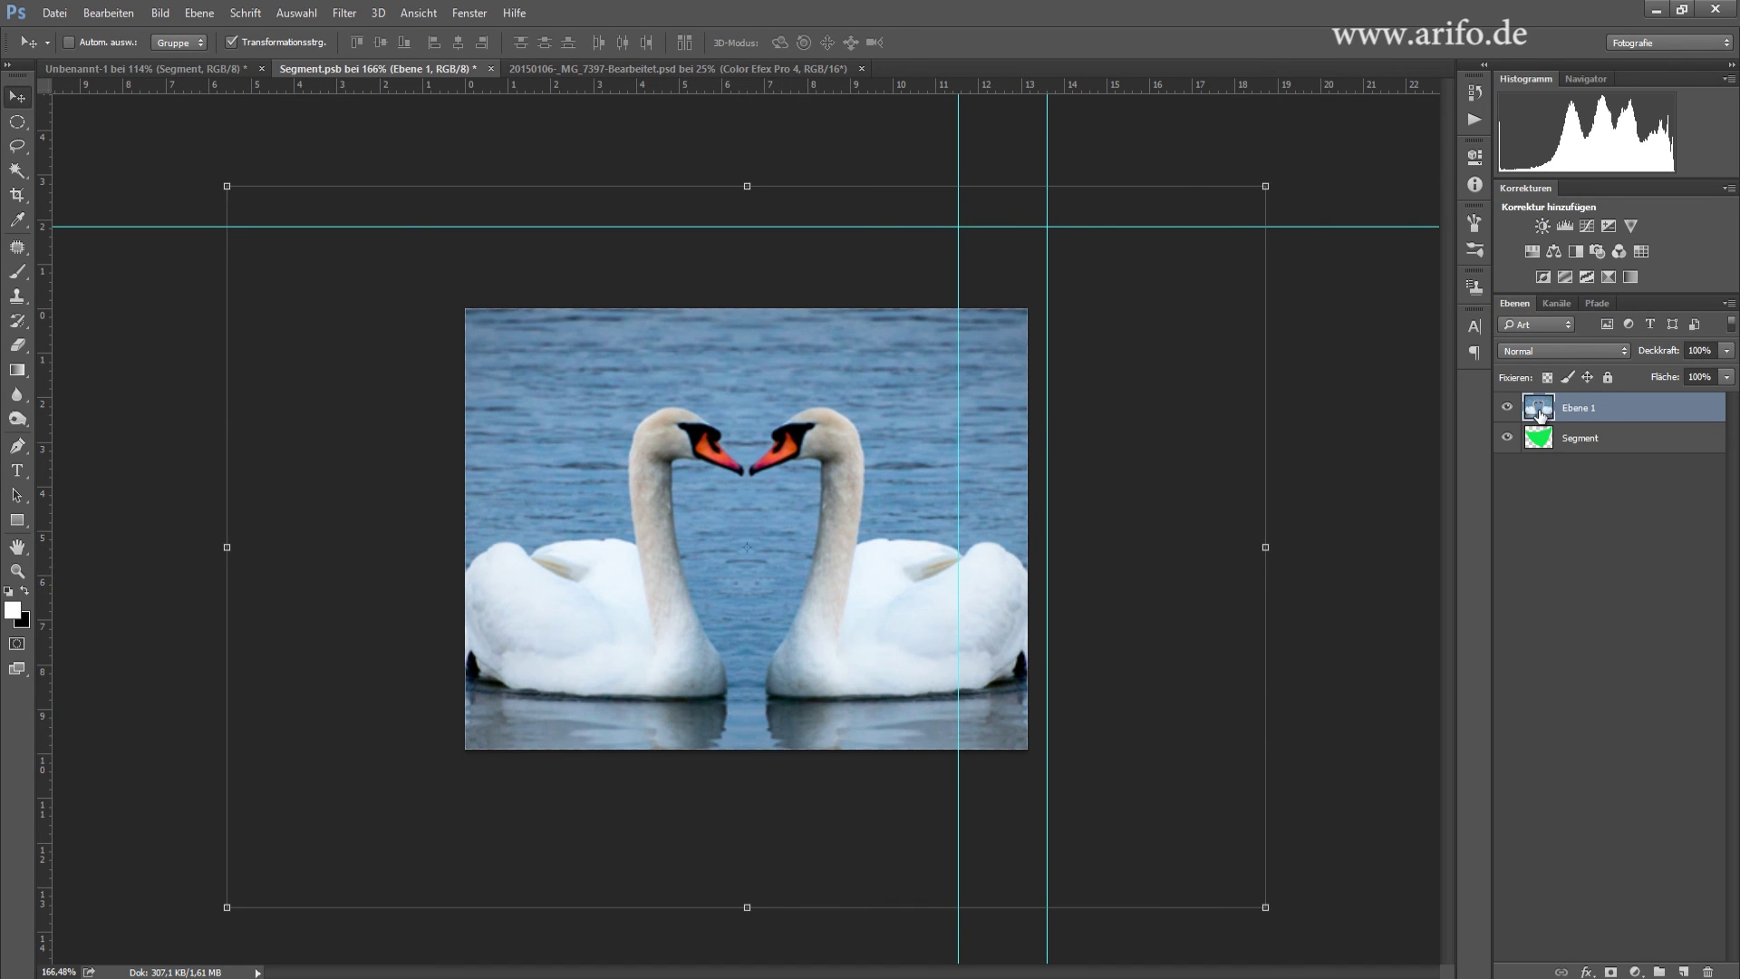
- Clip the swan photo layer to the Segment blade shape
{"action": "left_click_drag", "start_coordinate": [1543, 415], "coordinate": [1551, 467]}
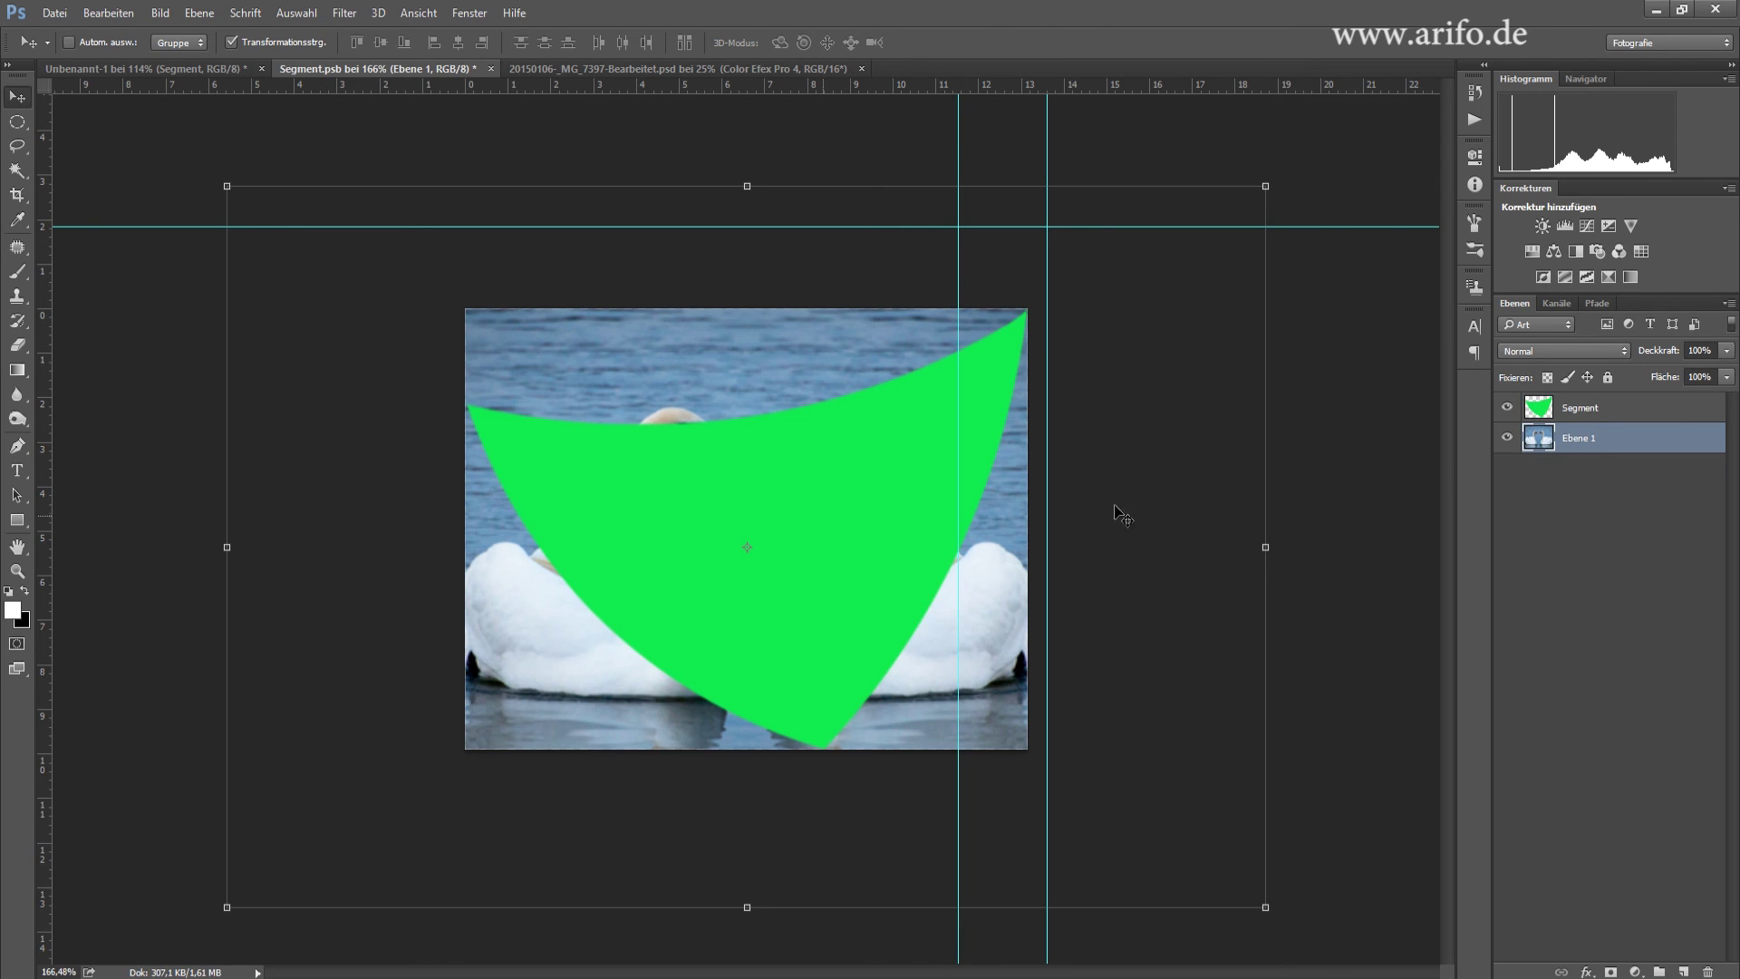
{"action": "left_click_drag", "start_coordinate": [1541, 439], "coordinate": [1544, 412]}
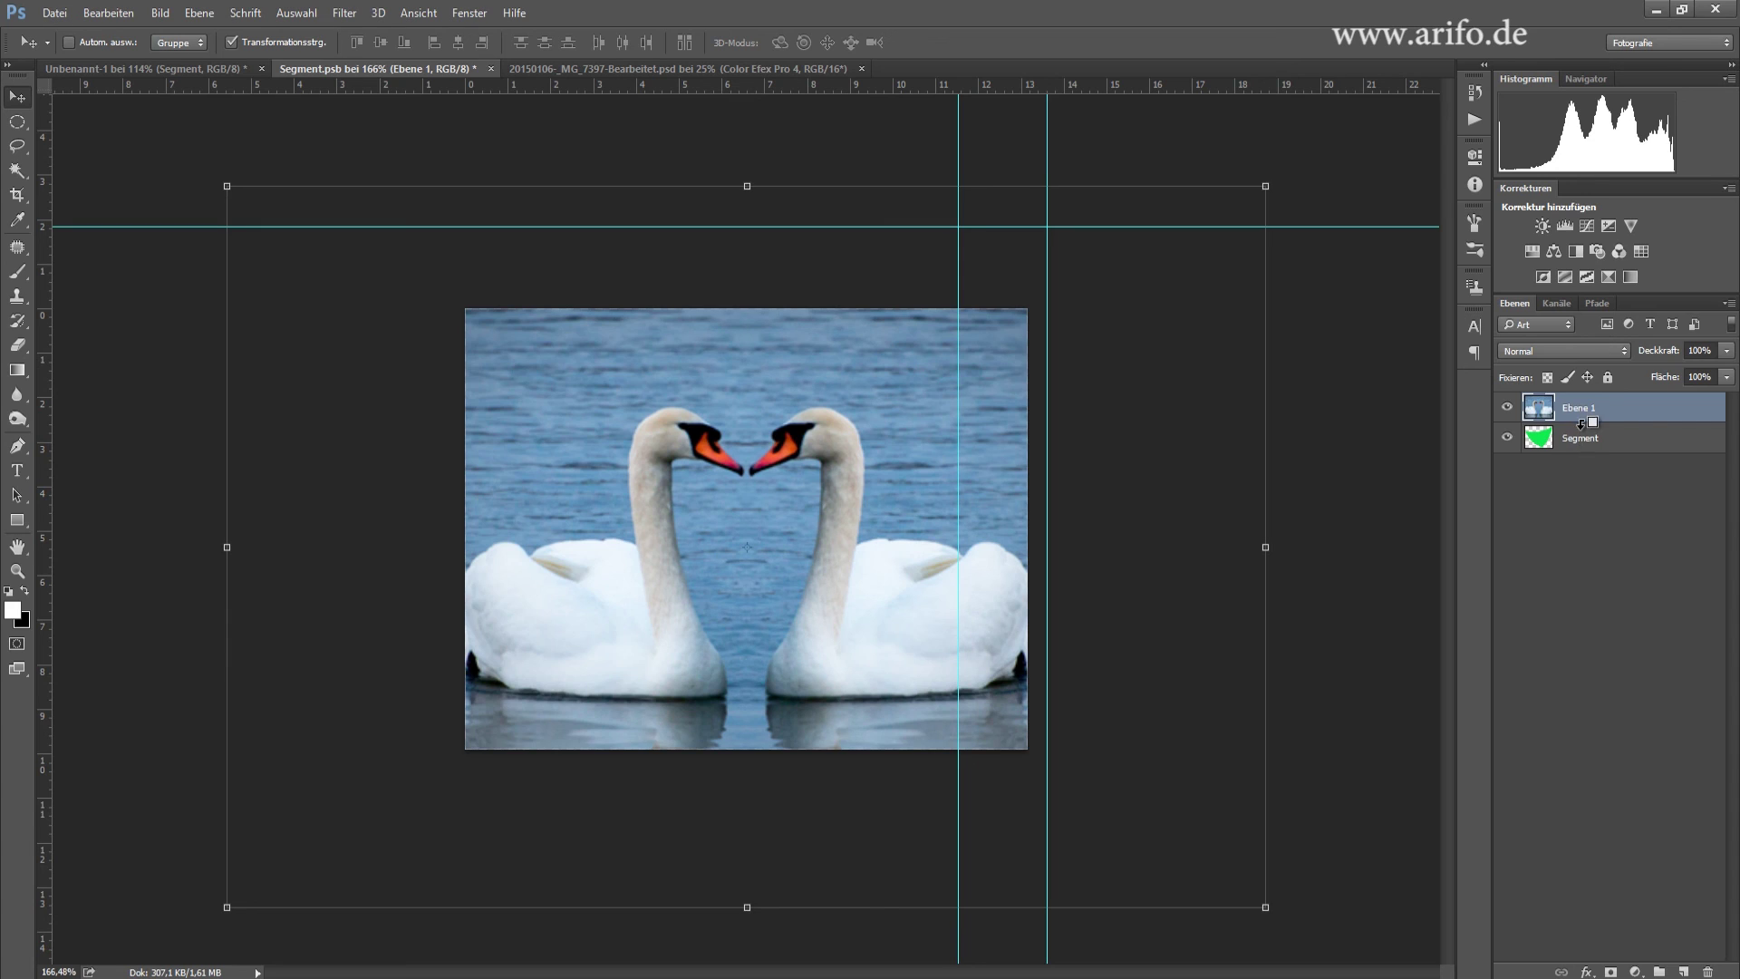
{"action": "left_click", "coordinate": [1581, 420], "text": "alt"}
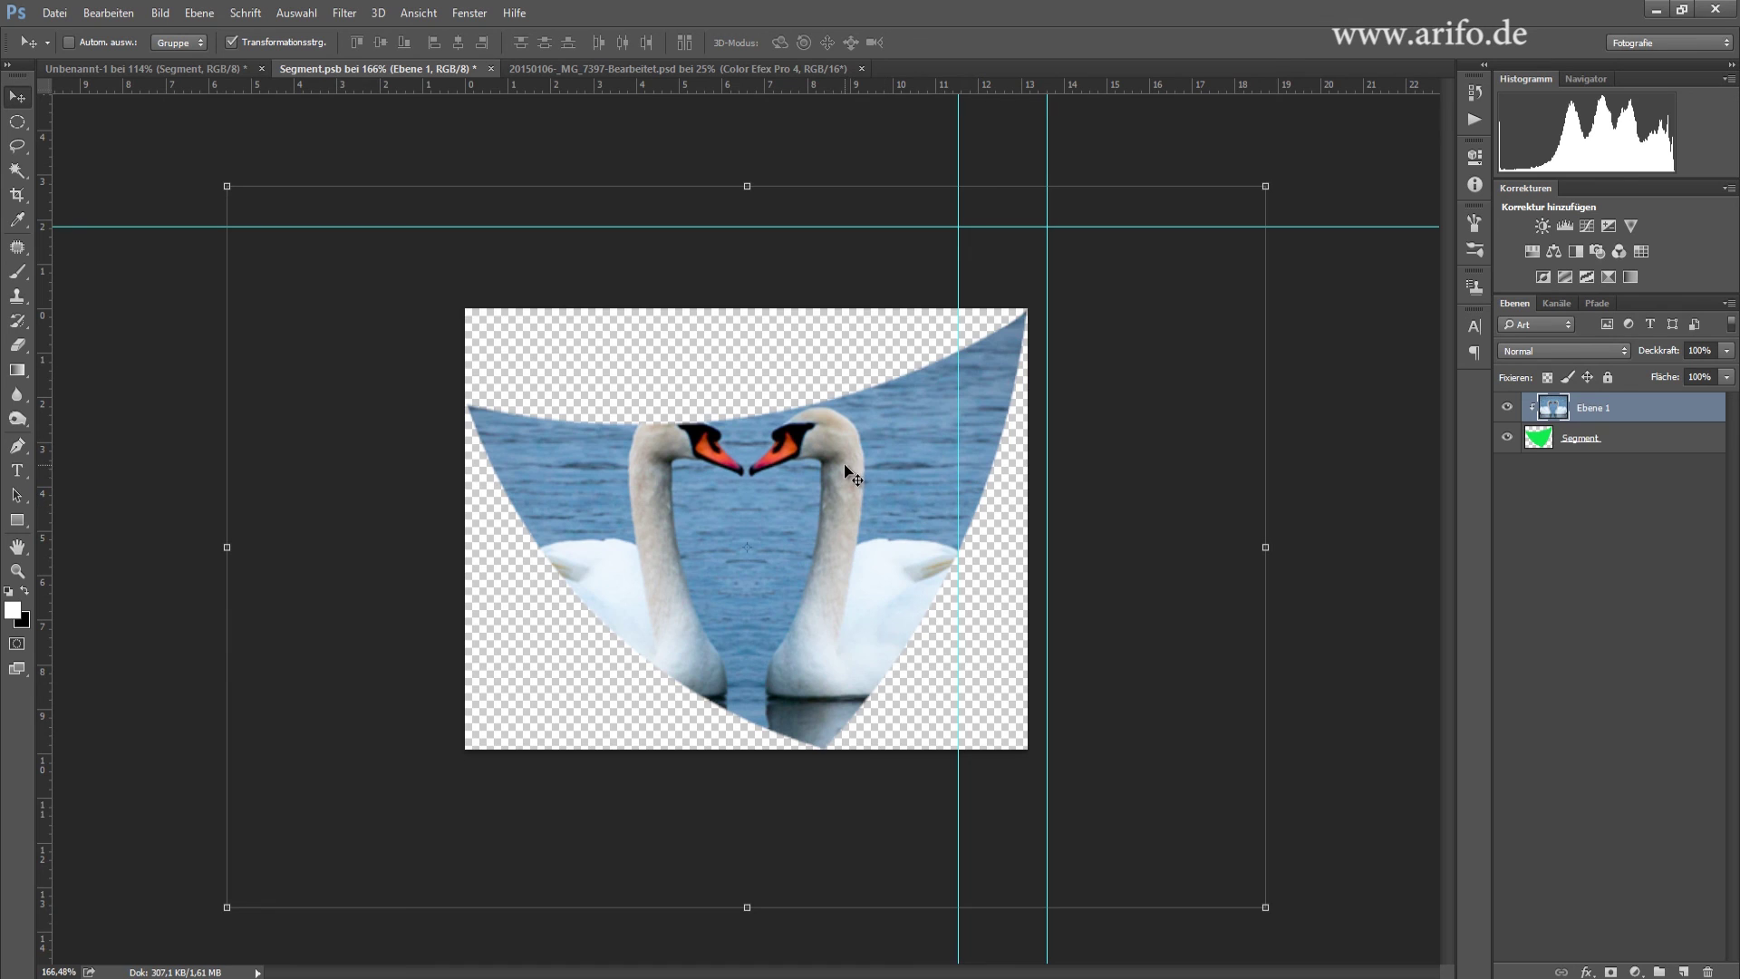
- Resize the clipped swan photo to about 72% so both swans fit, then save Segment.psb
{"action": "left_click_drag", "start_coordinate": [845, 464], "coordinate": [864, 488]}
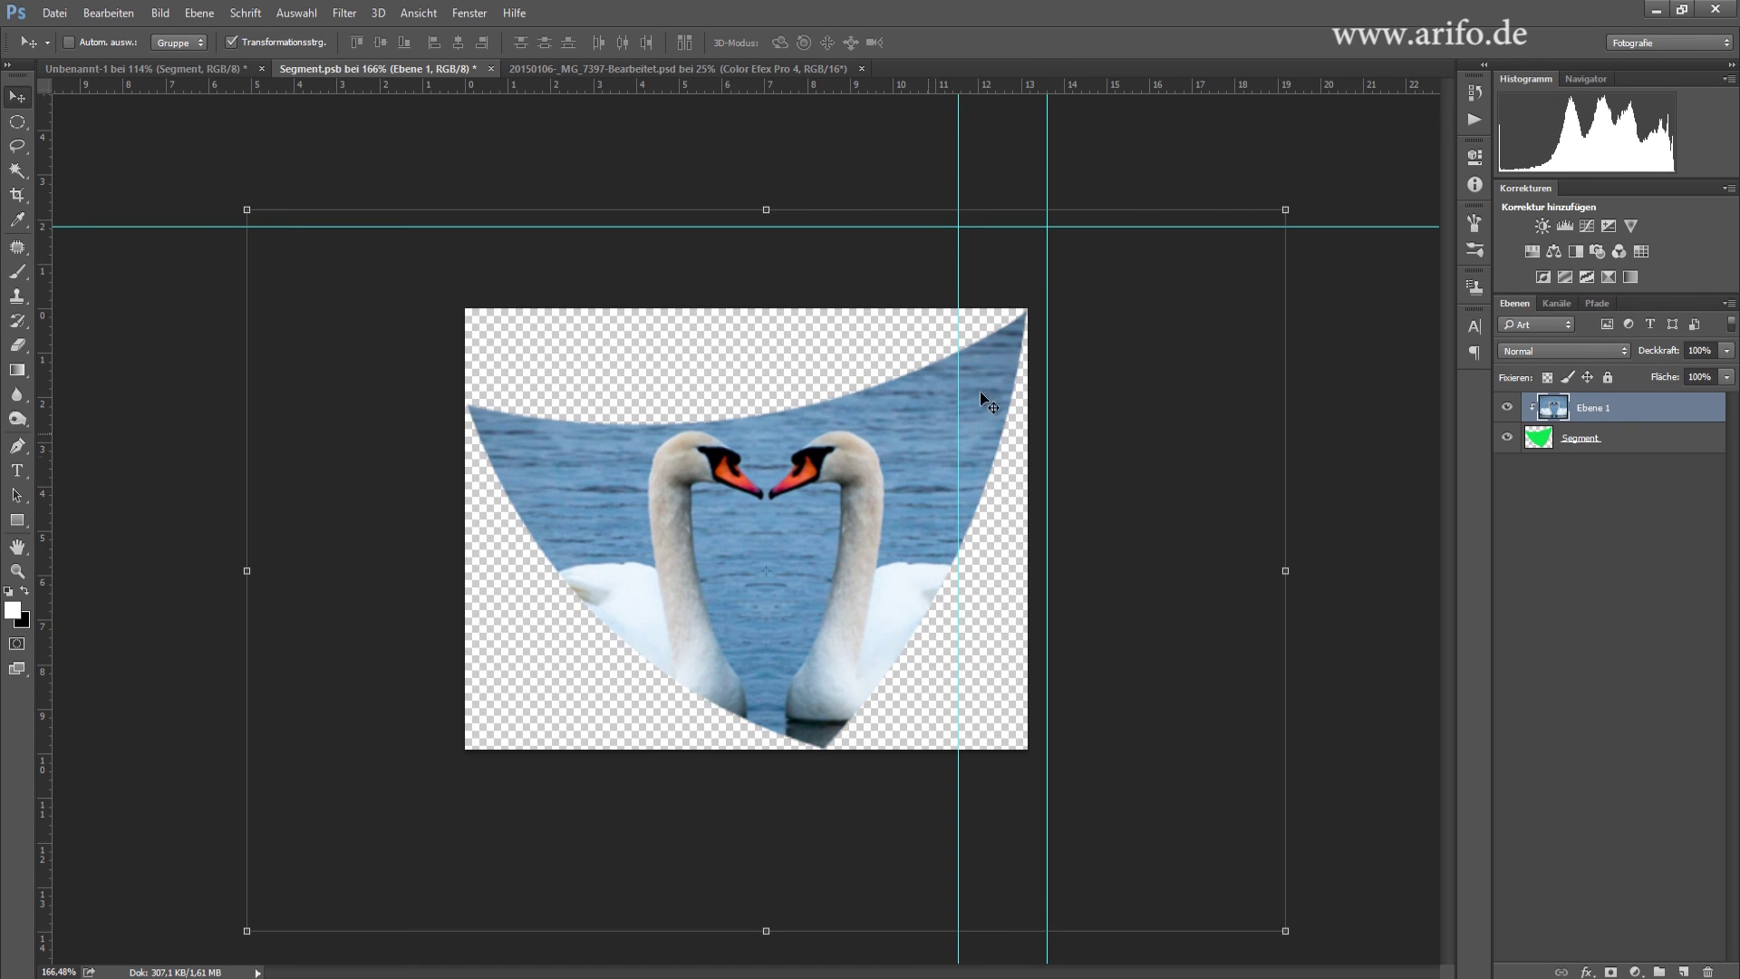
{"action": "left_click_drag", "start_coordinate": [1286, 212], "coordinate": [1061, 365]}
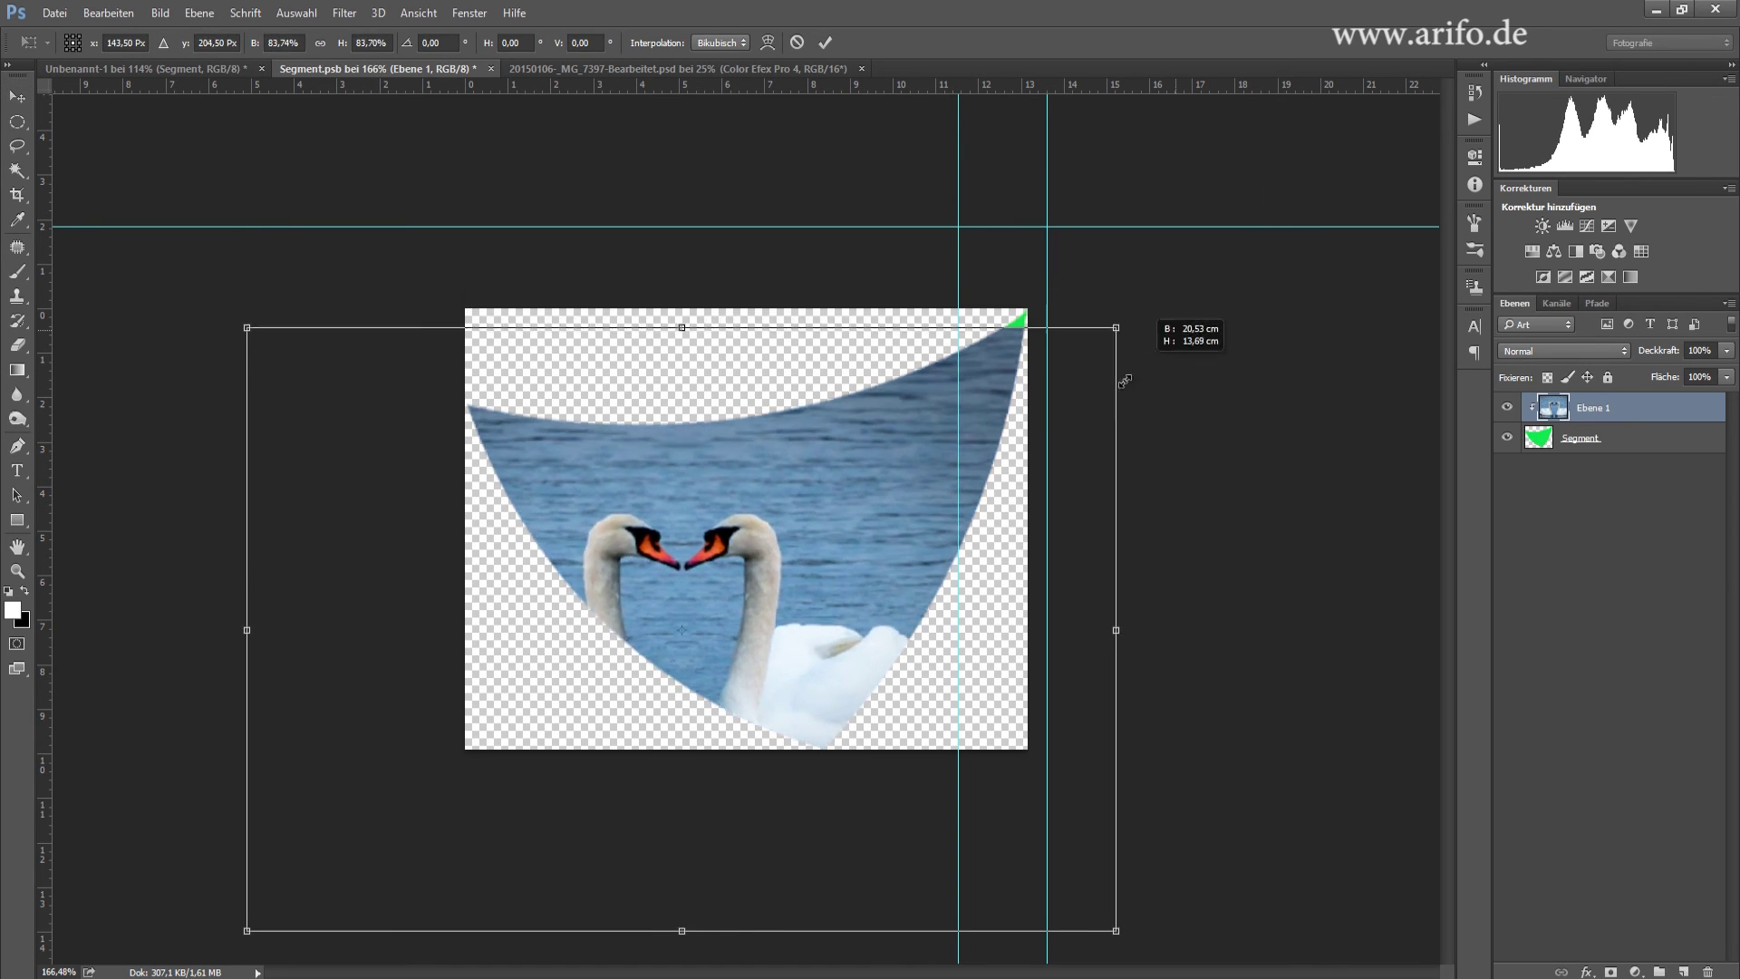
{"action": "left_click_drag", "start_coordinate": [859, 532], "coordinate": [958, 444]}
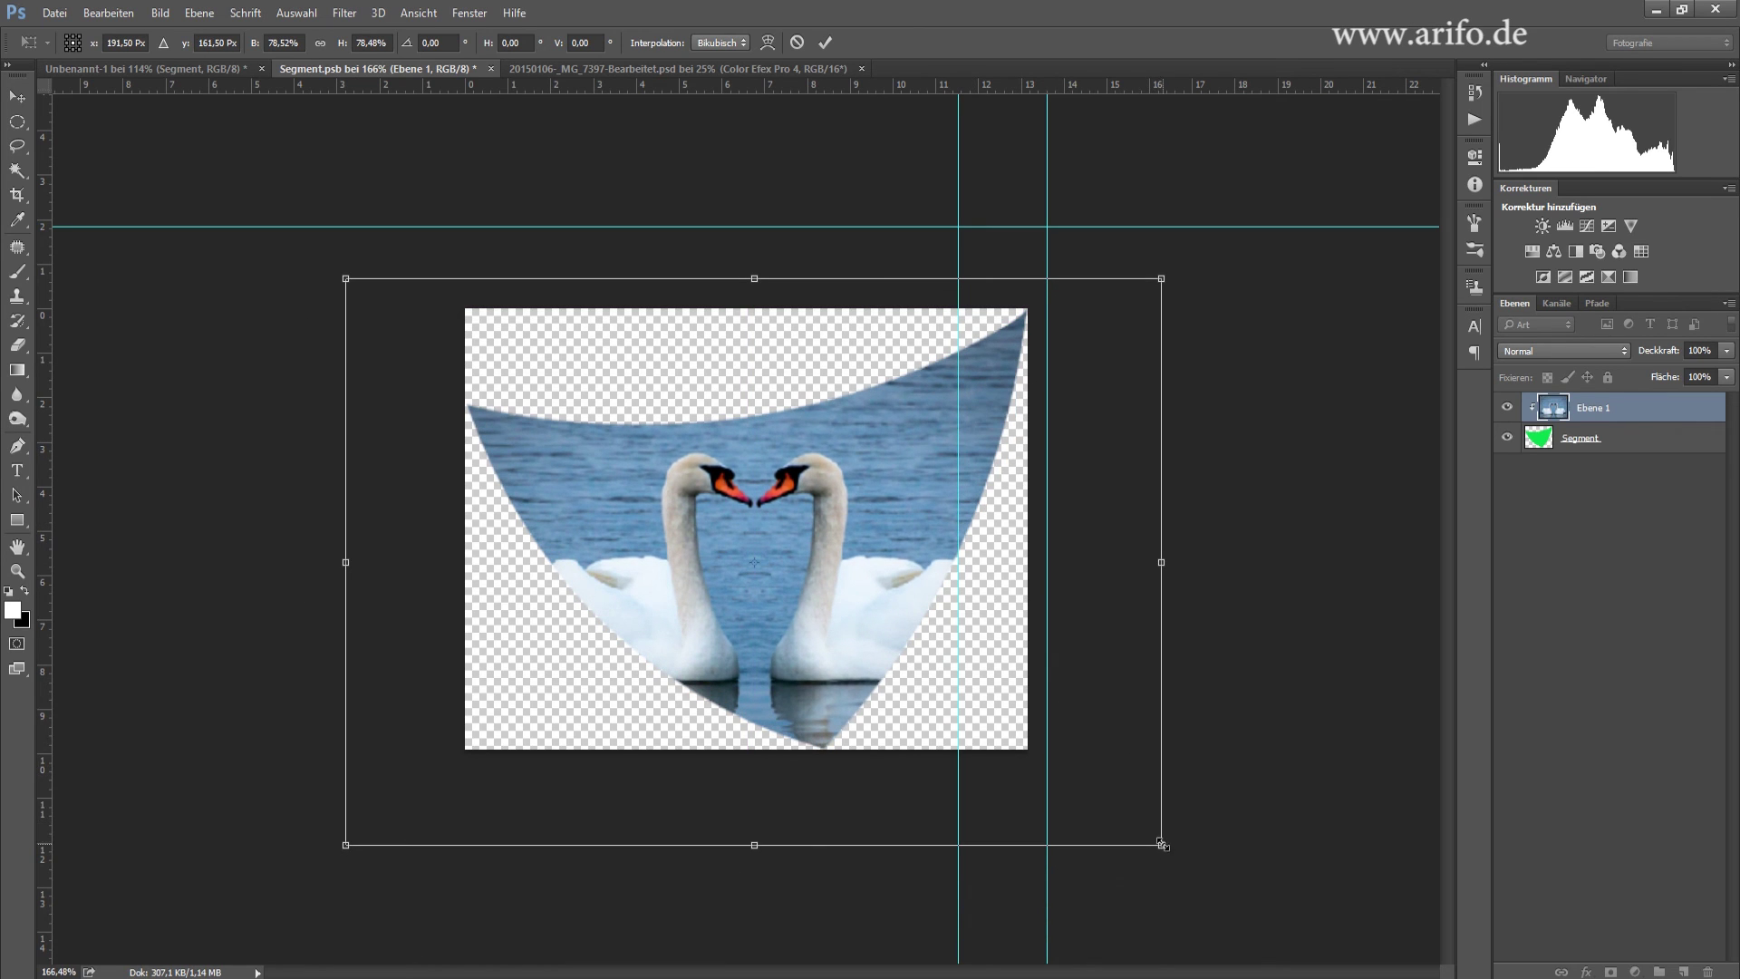
{"action": "left_click_drag", "start_coordinate": [1160, 844], "coordinate": [1091, 755]}
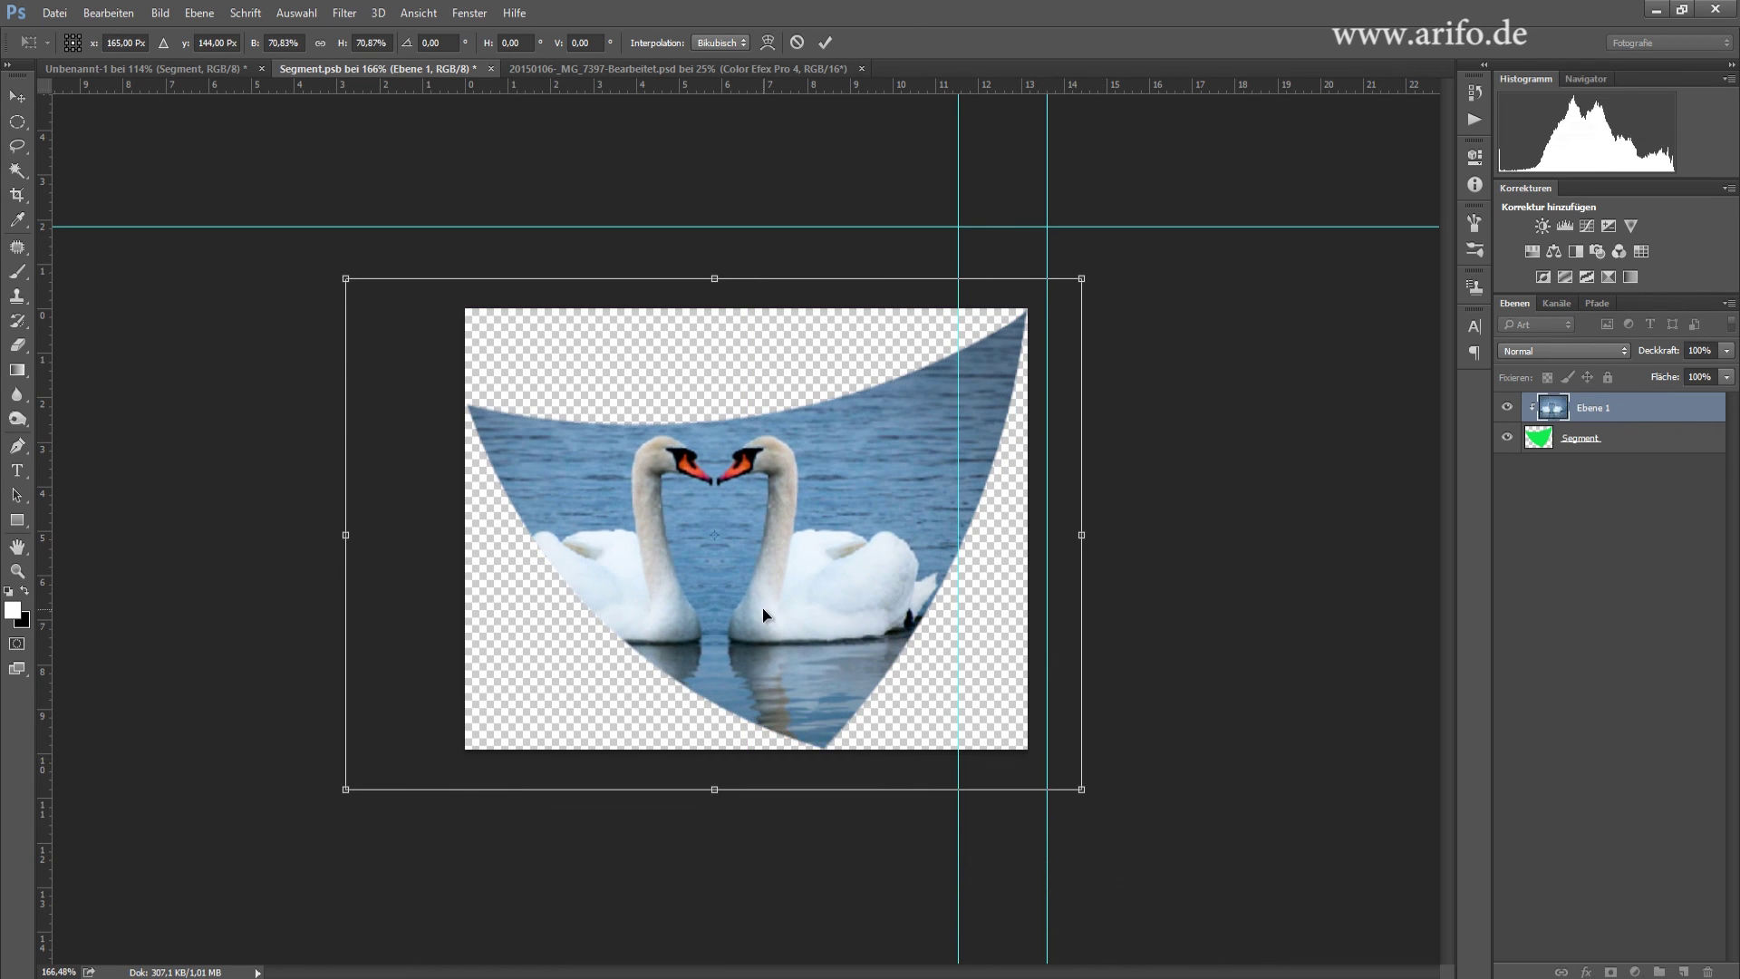
{"action": "left_click_drag", "start_coordinate": [775, 614], "coordinate": [814, 609]}
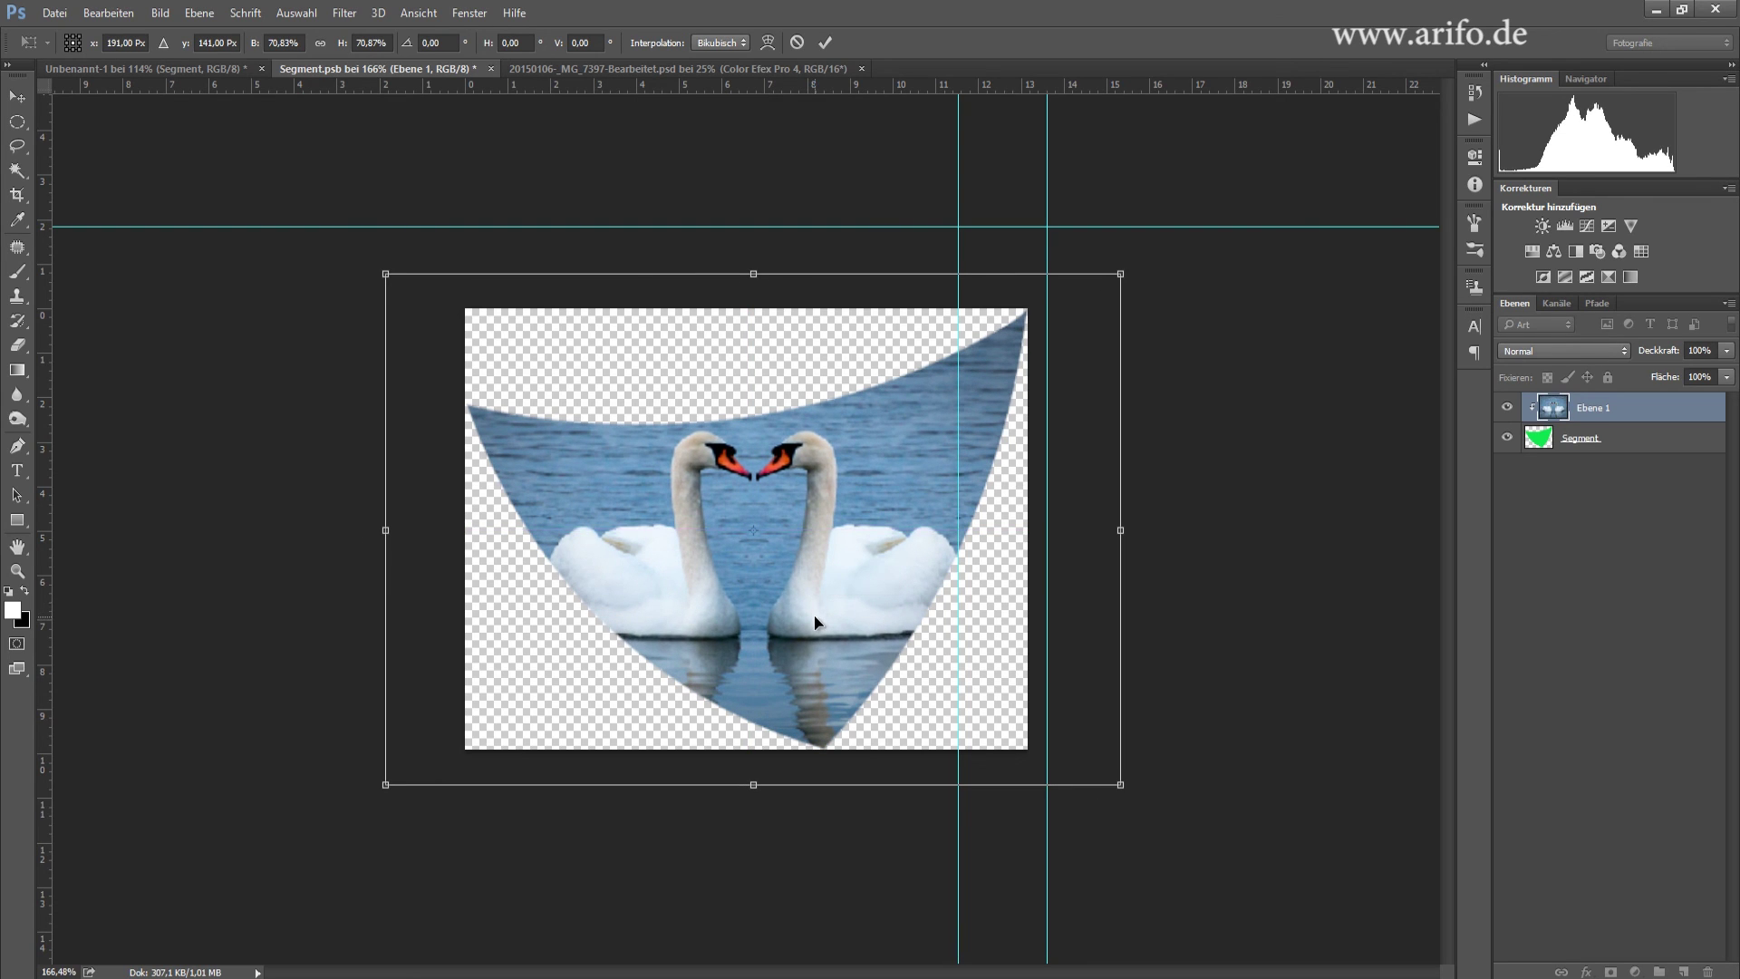
{"action": "left_click", "coordinate": [824, 43]}
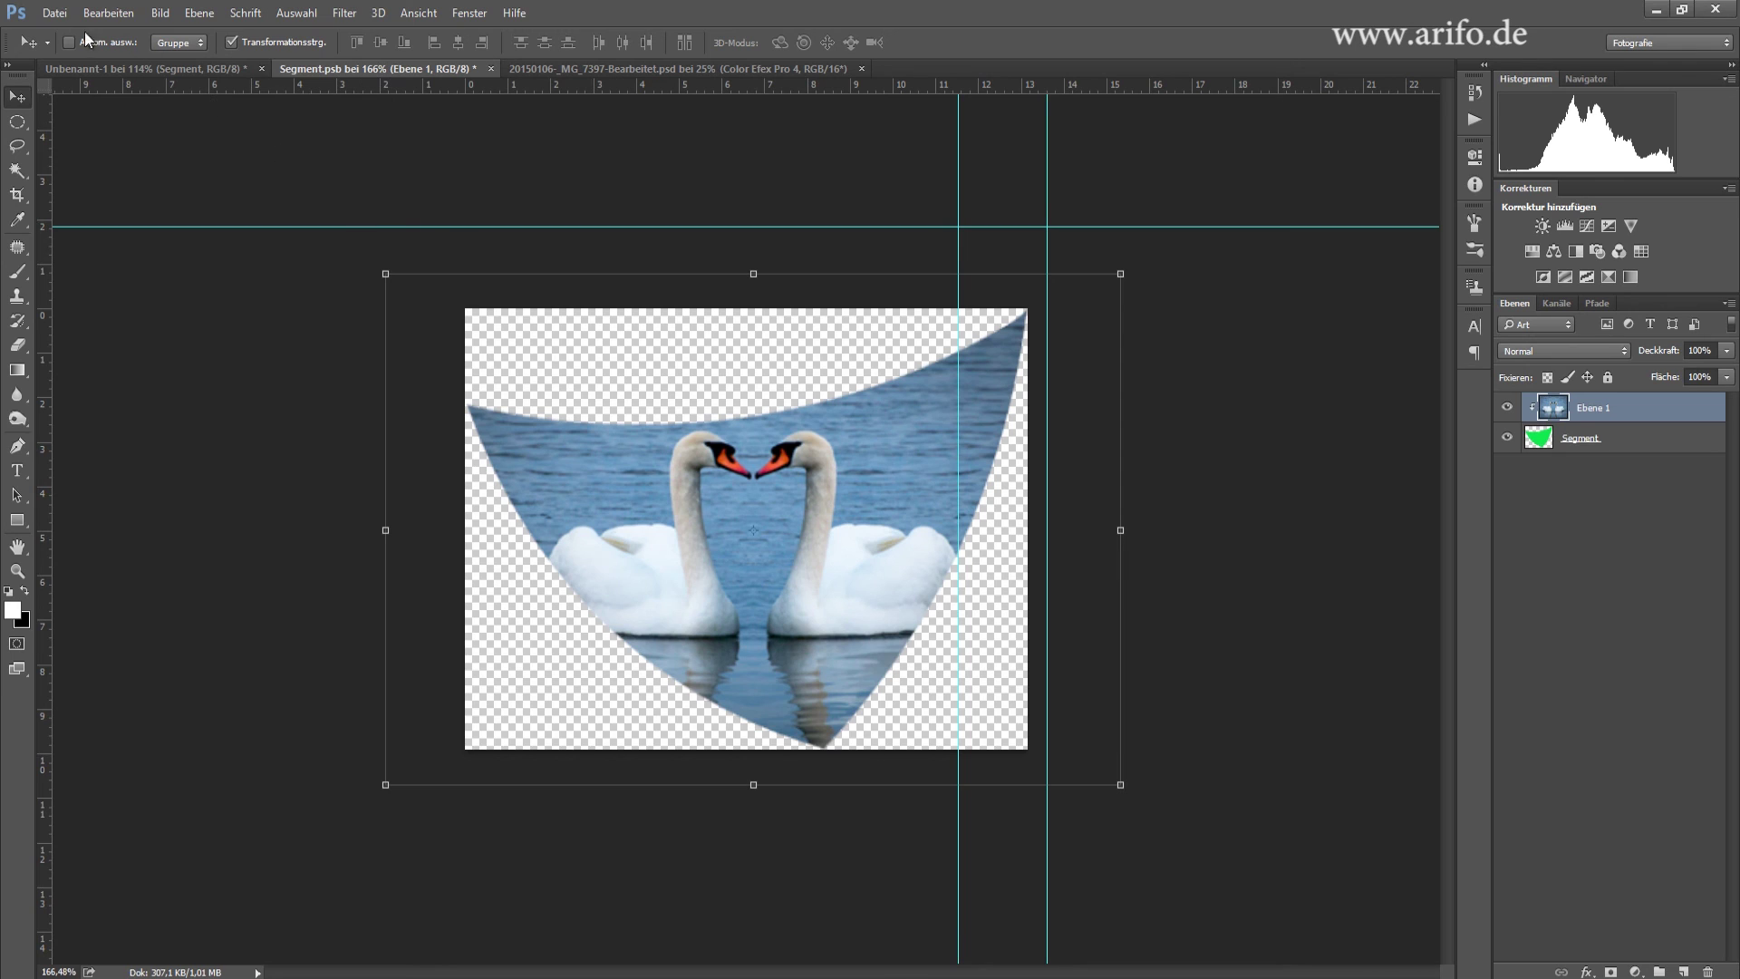
{"action": "left_click", "coordinate": [54, 12]}
{"action": "left_click", "coordinate": [119, 201]}
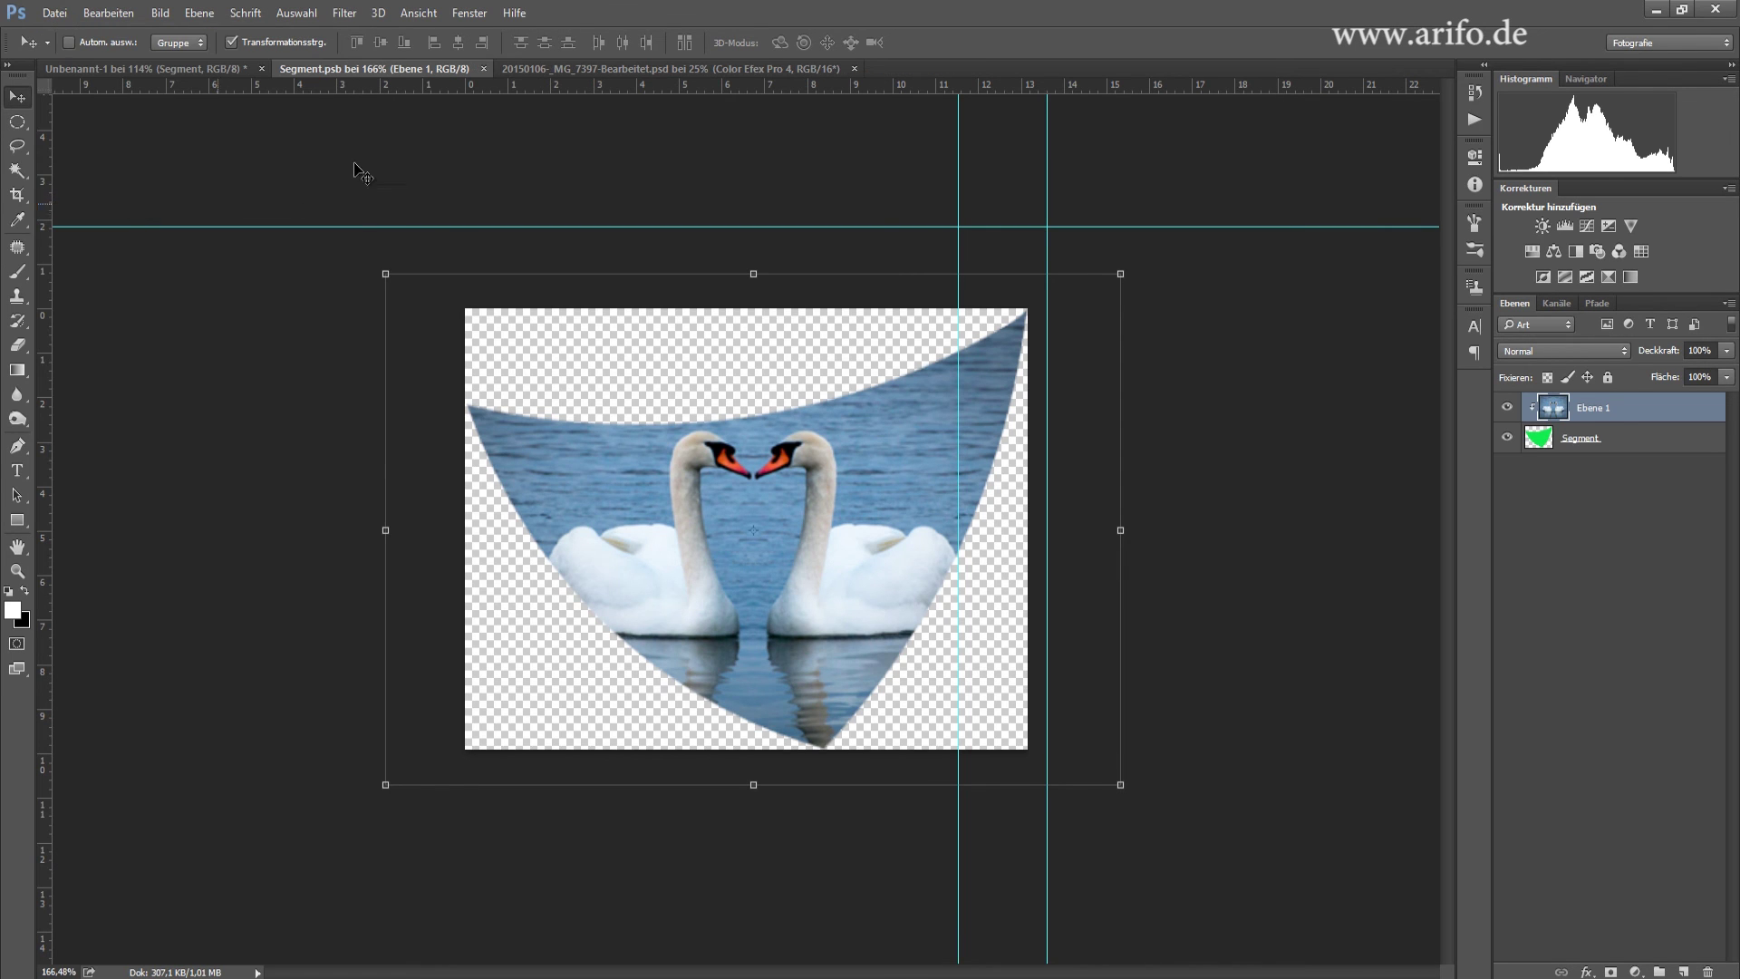
- Return to the Unbenannt-1 composition and turn off Transformationsstrg
{"action": "left_click", "coordinate": [214, 71]}
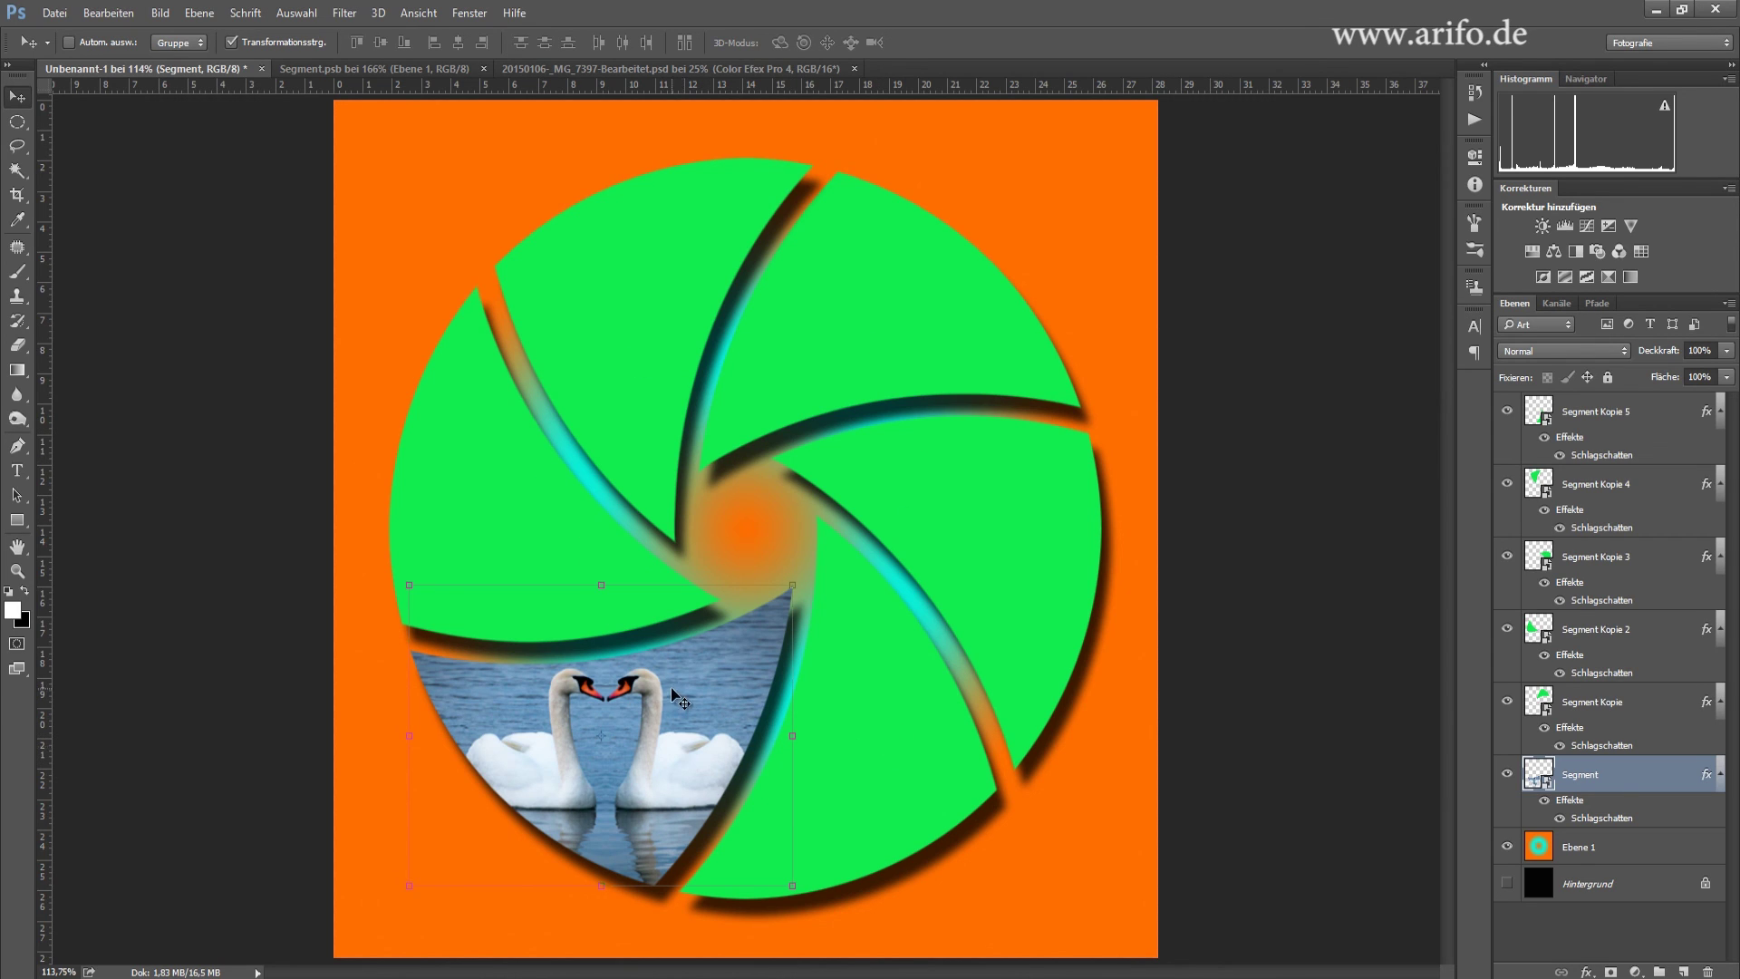
{"action": "left_click", "coordinate": [231, 42]}
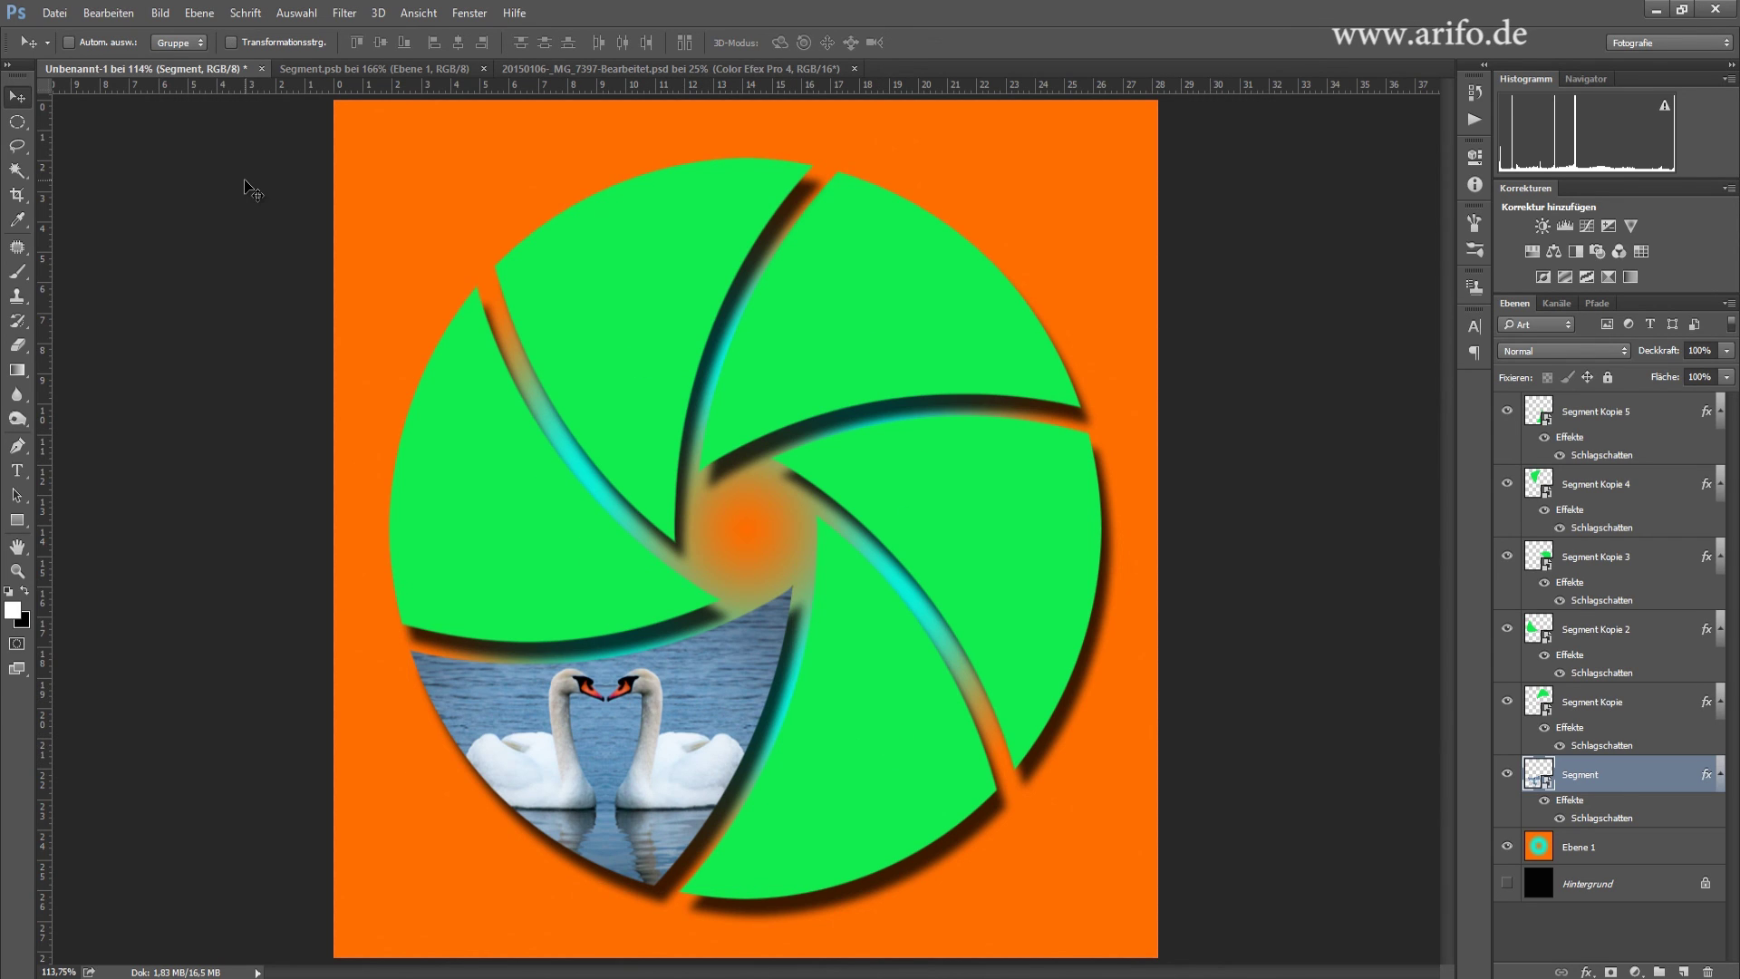